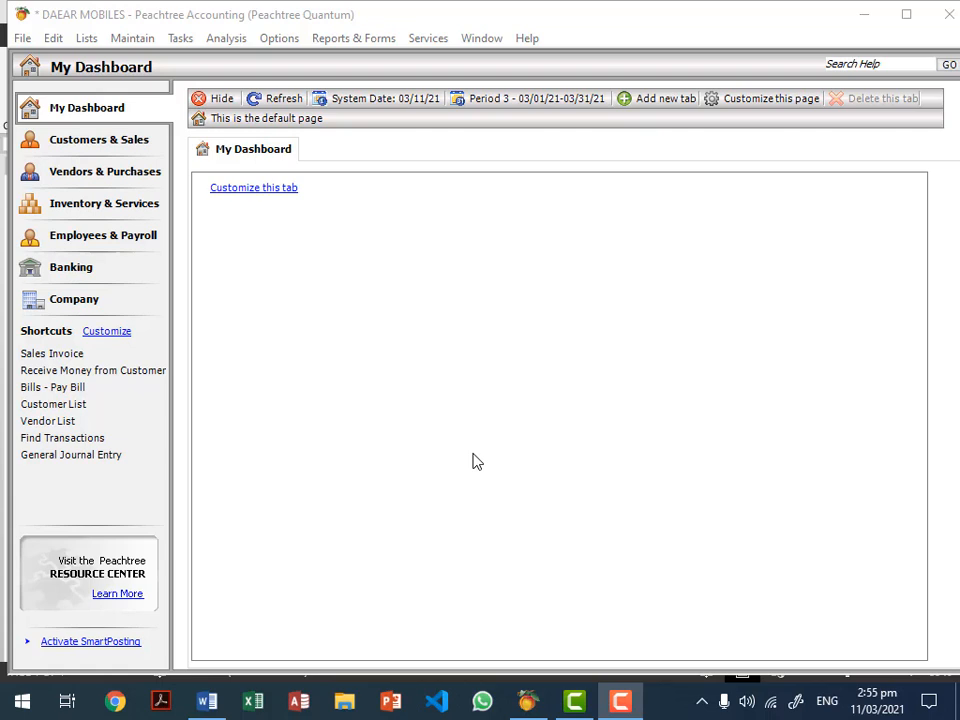
Step: Look up account 101 CASH IN HAND in the chart of accounts, then close it
{"action": "left_click", "coordinate": [128, 40]}
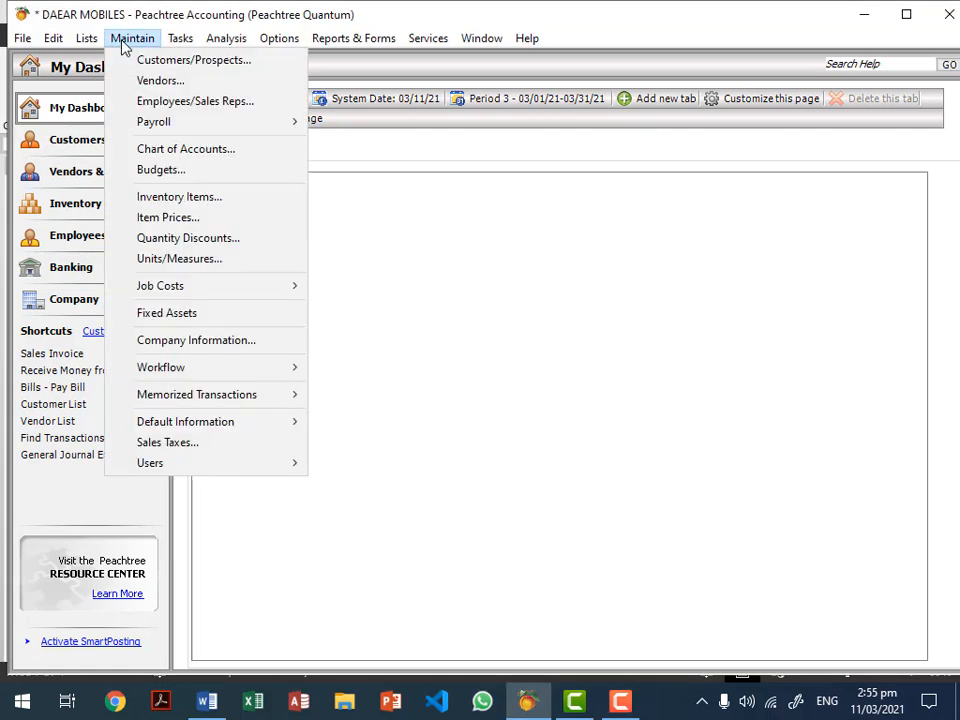
{"action": "left_click", "coordinate": [150, 150]}
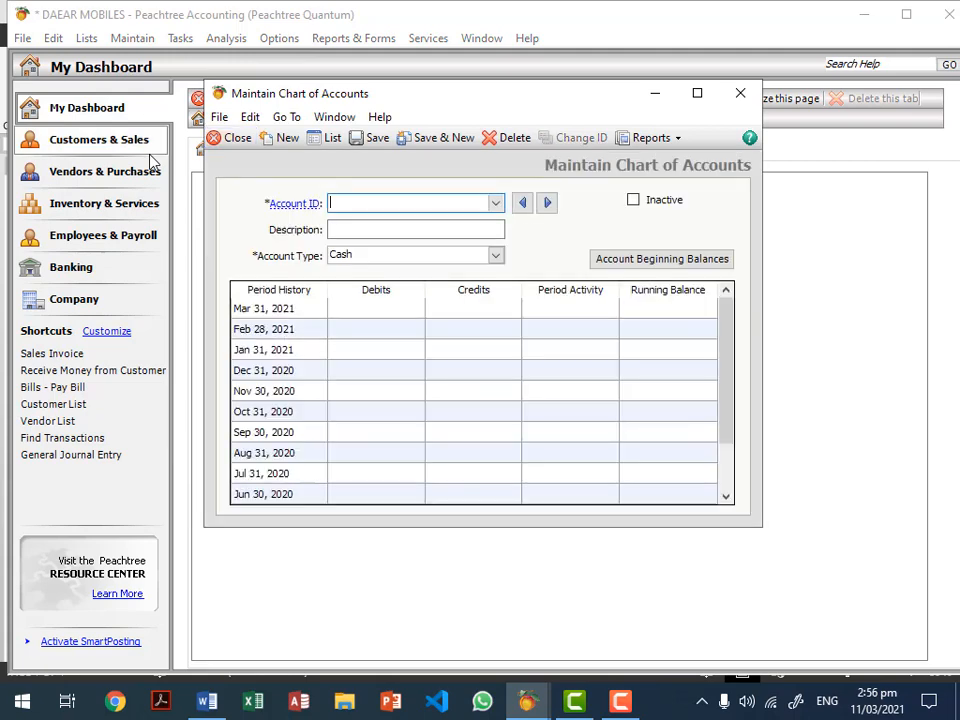
{"action": "left_click", "coordinate": [495, 203]}
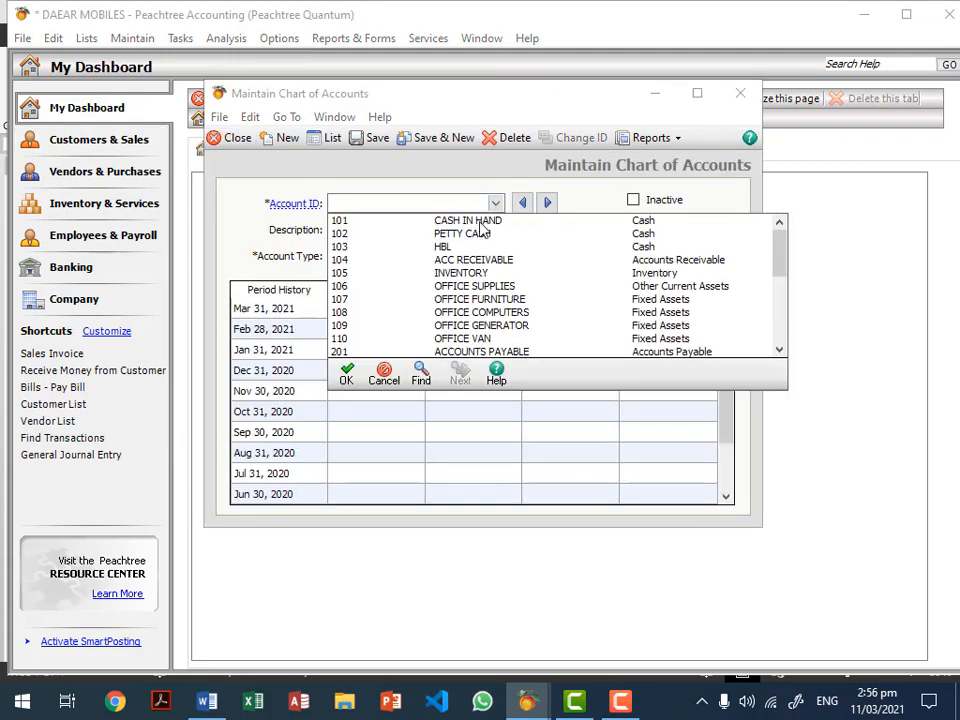
{"action": "double_click", "coordinate": [487, 221]}
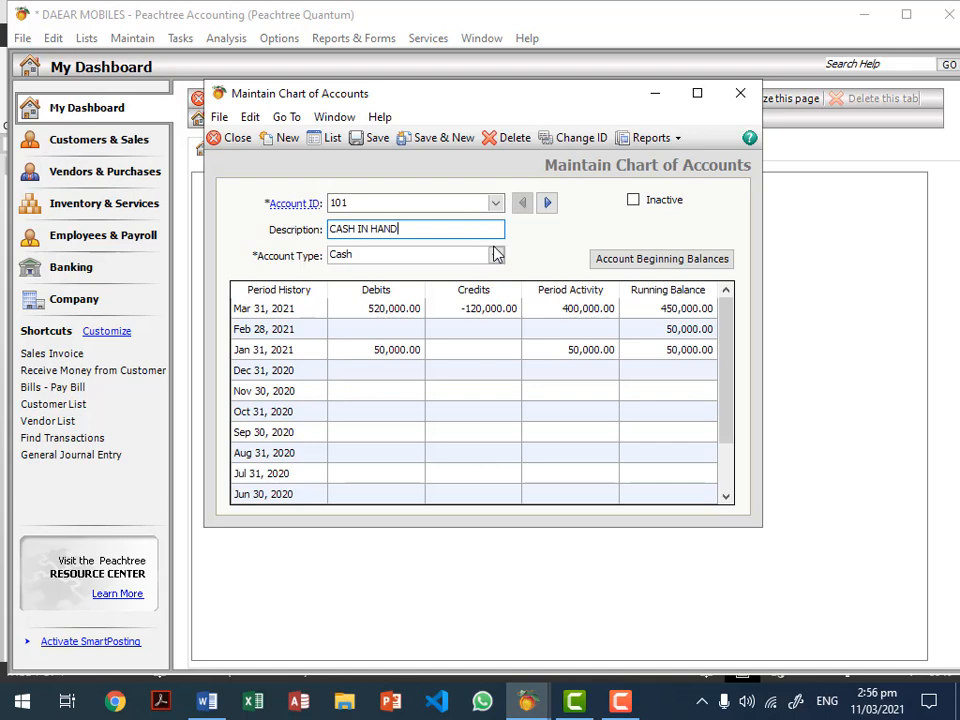
{"action": "left_click", "coordinate": [496, 256]}
{"action": "left_click", "coordinate": [496, 258]}
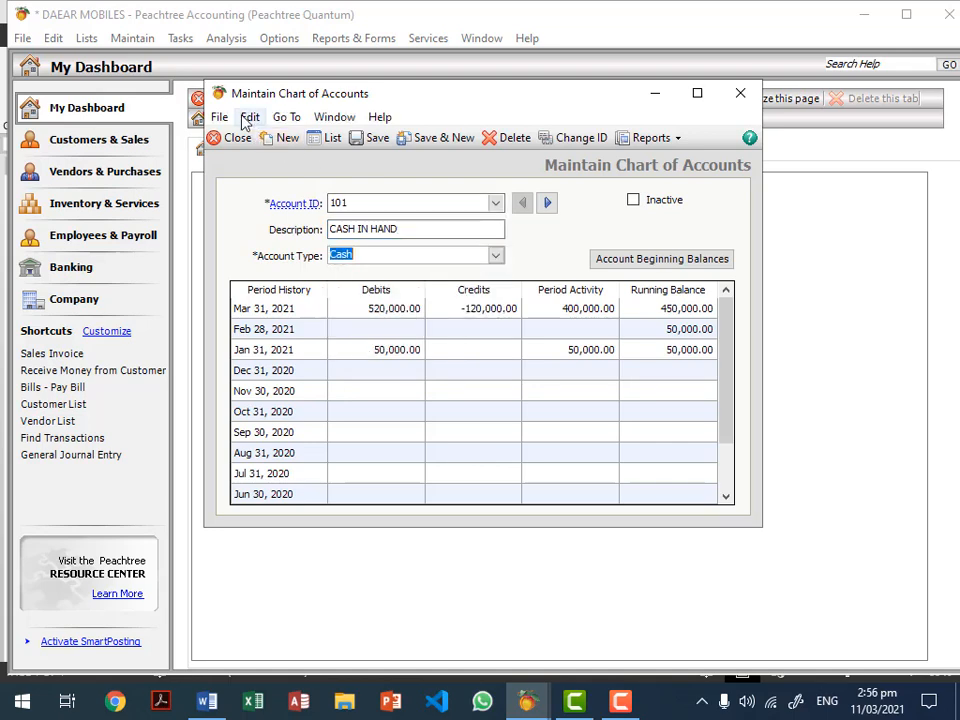
{"action": "left_click", "coordinate": [236, 140]}
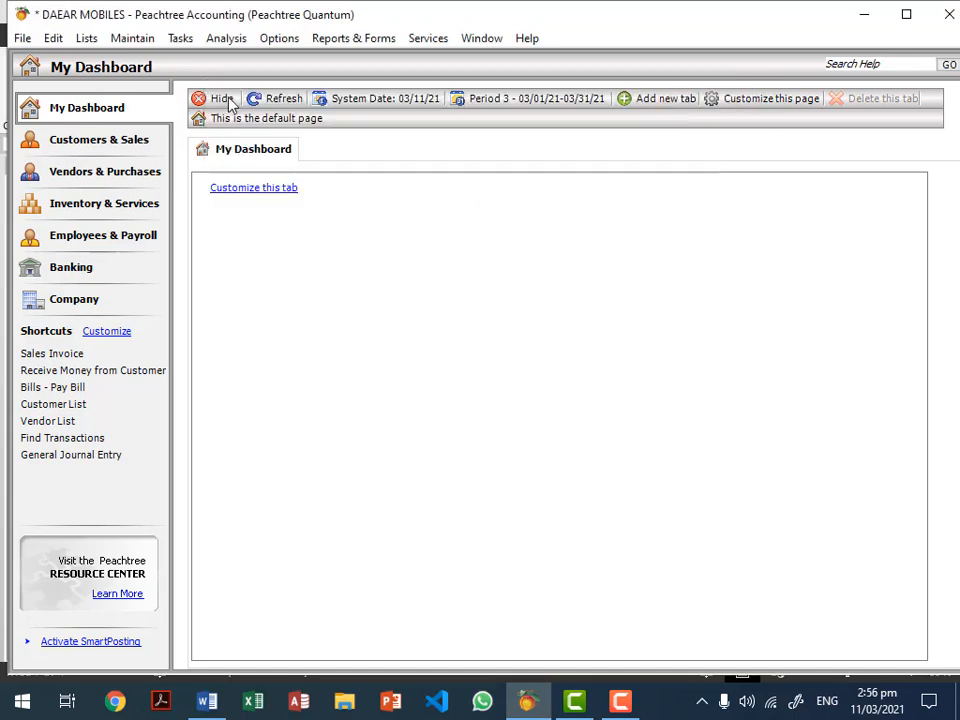
Step: Open a new general journal entry and close it without entering anything
{"action": "left_click", "coordinate": [178, 40]}
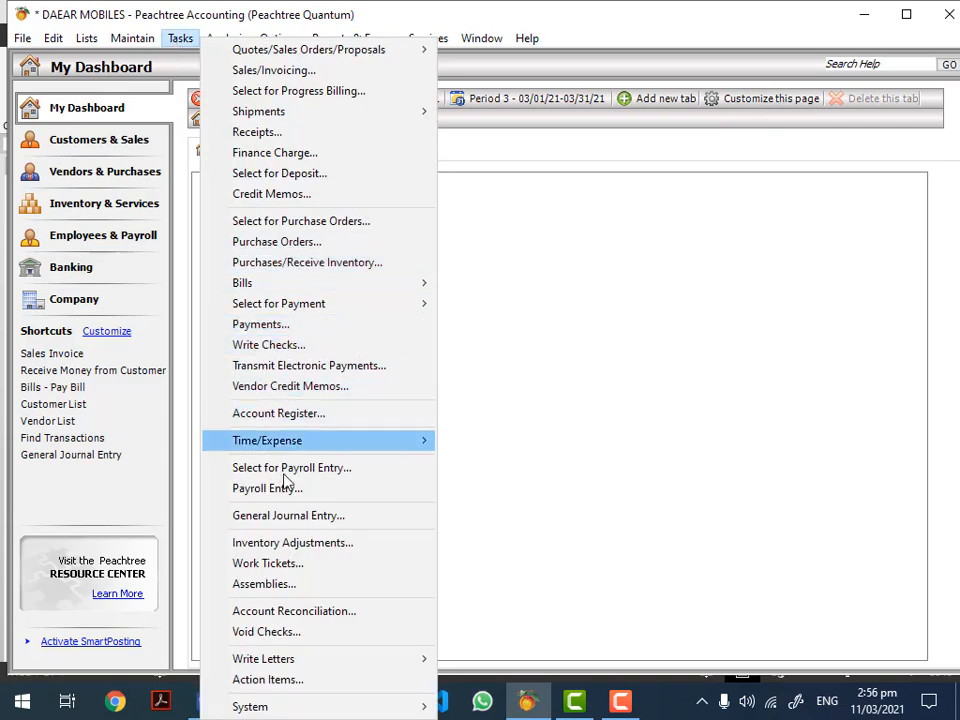
{"action": "left_click", "coordinate": [310, 515]}
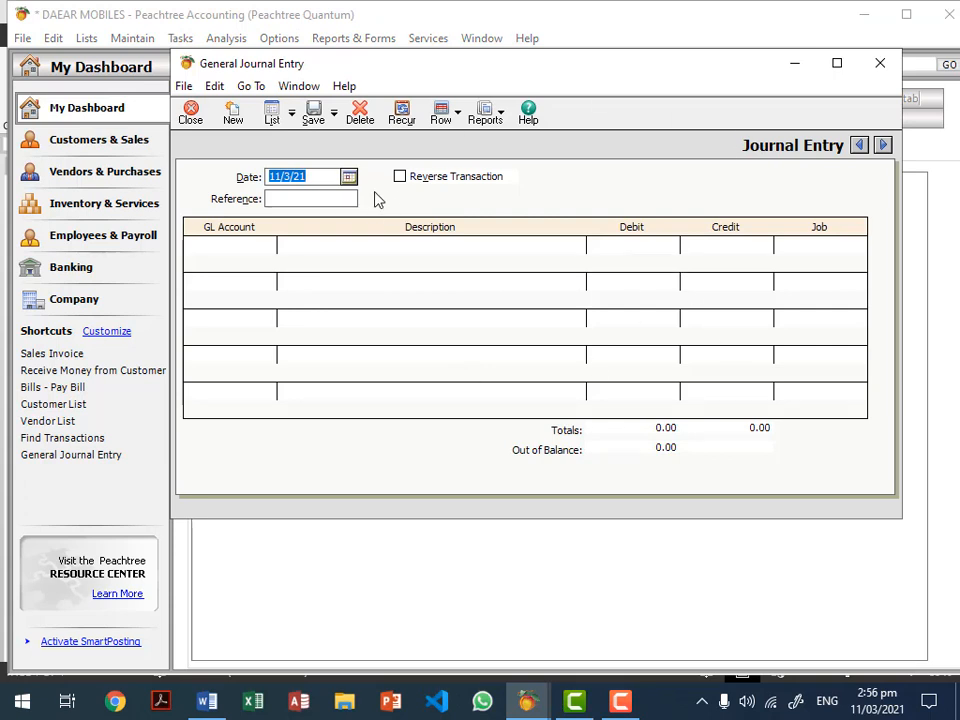
{"action": "left_click", "coordinate": [194, 113]}
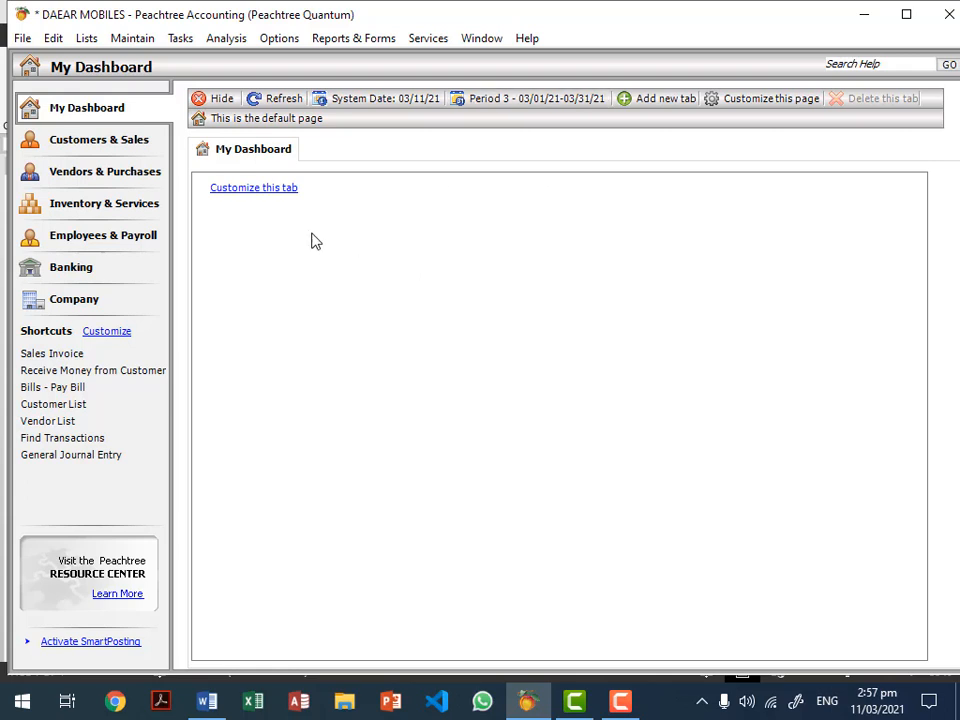
Step: Open Maintain Inventory Items from the Maintain menu with a blank item record
{"action": "left_click", "coordinate": [138, 42]}
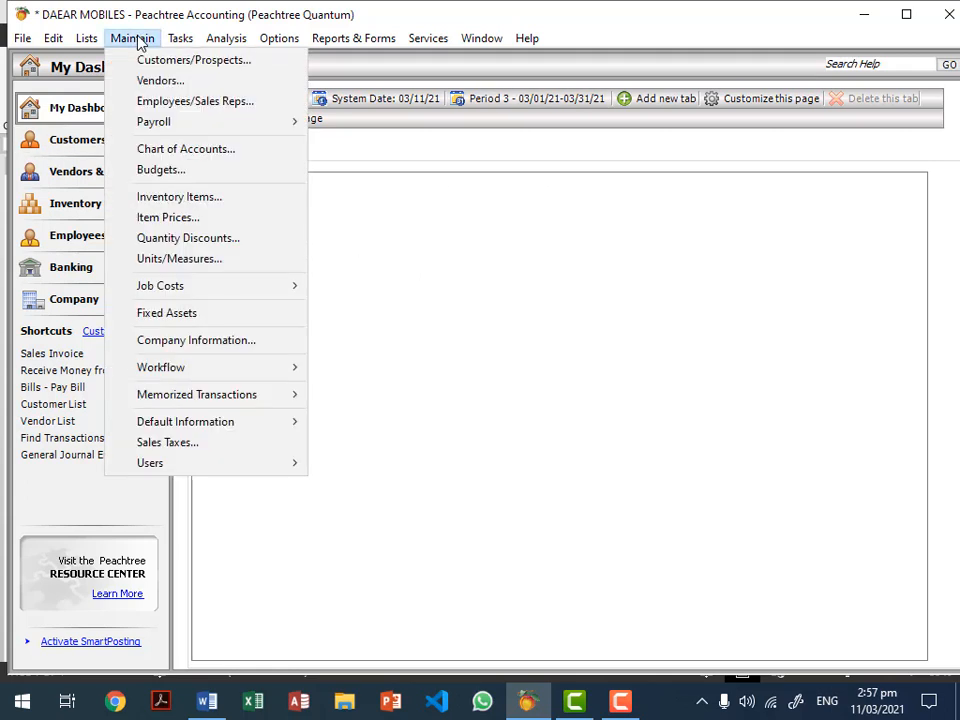
{"action": "left_click", "coordinate": [170, 205]}
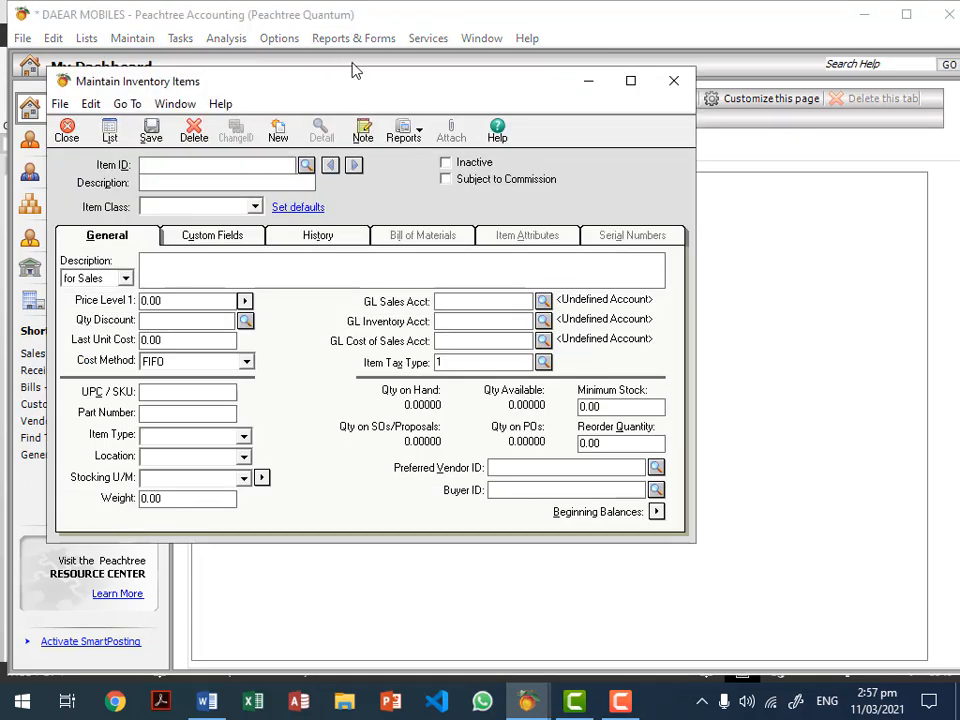
{"action": "left_click", "coordinate": [354, 62]}
{"action": "left_click", "coordinate": [132, 38]}
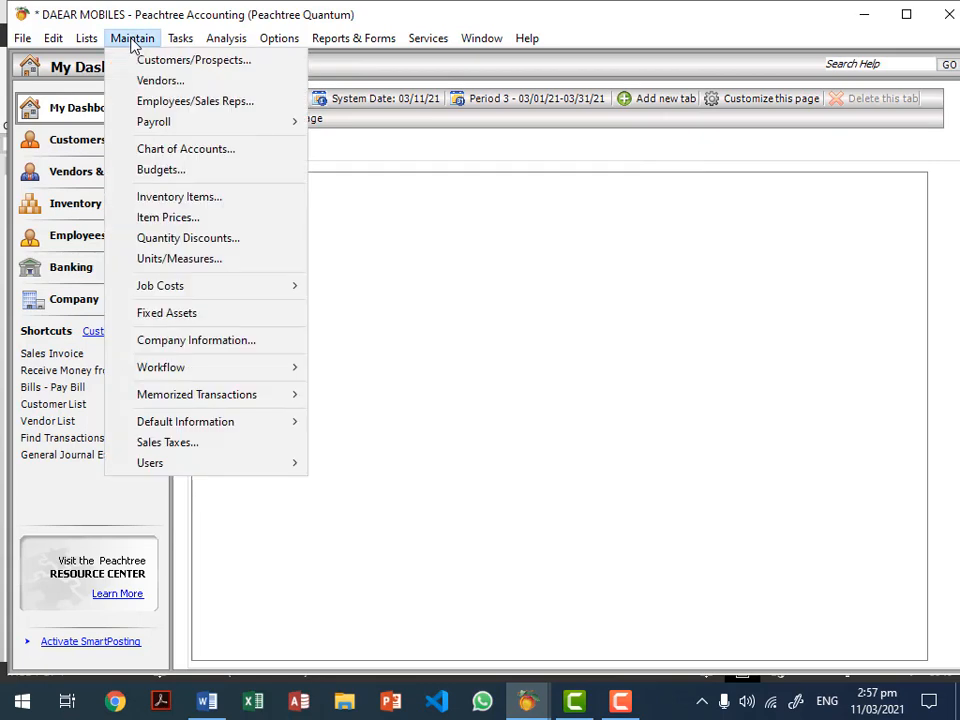
{"action": "left_click", "coordinate": [178, 199]}
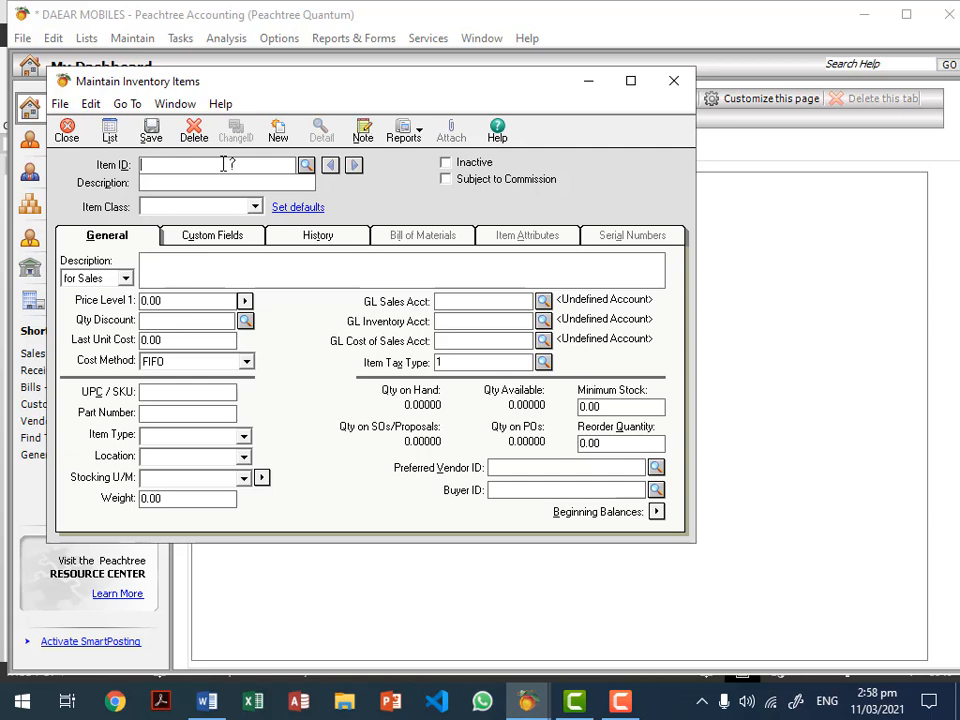
Step: Enter item ID 101 with description NOKIA MOBILE and set its class to Stock item
{"action": "type", "text": "101"}
{"action": "key", "text": "Tab"}
{"action": "type", "text": "NOKIA MOBILE"}
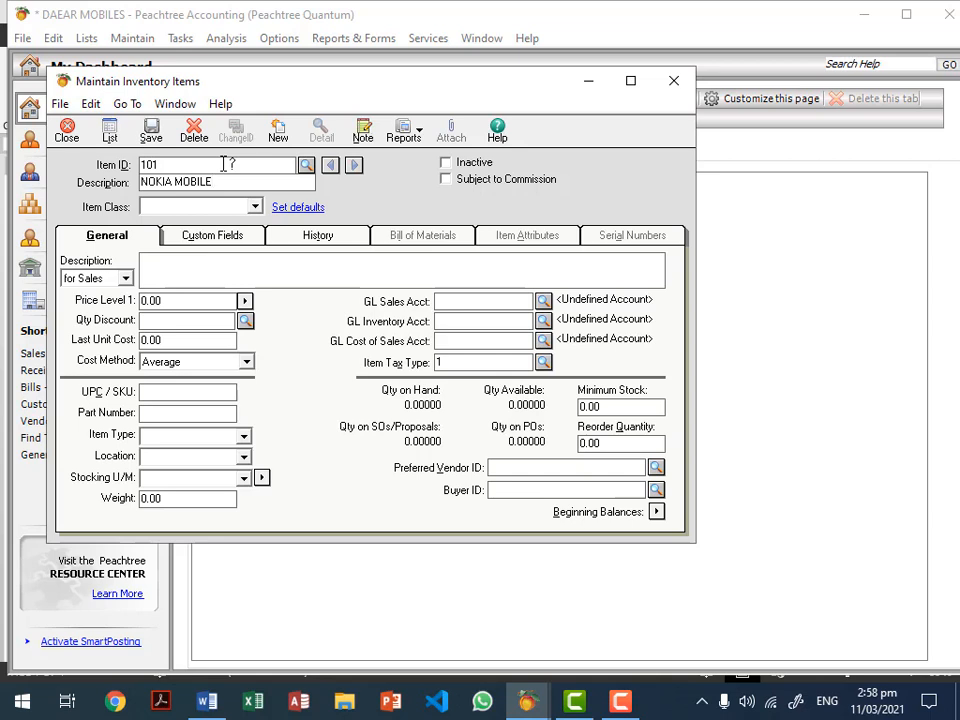
{"action": "left_click", "coordinate": [205, 210]}
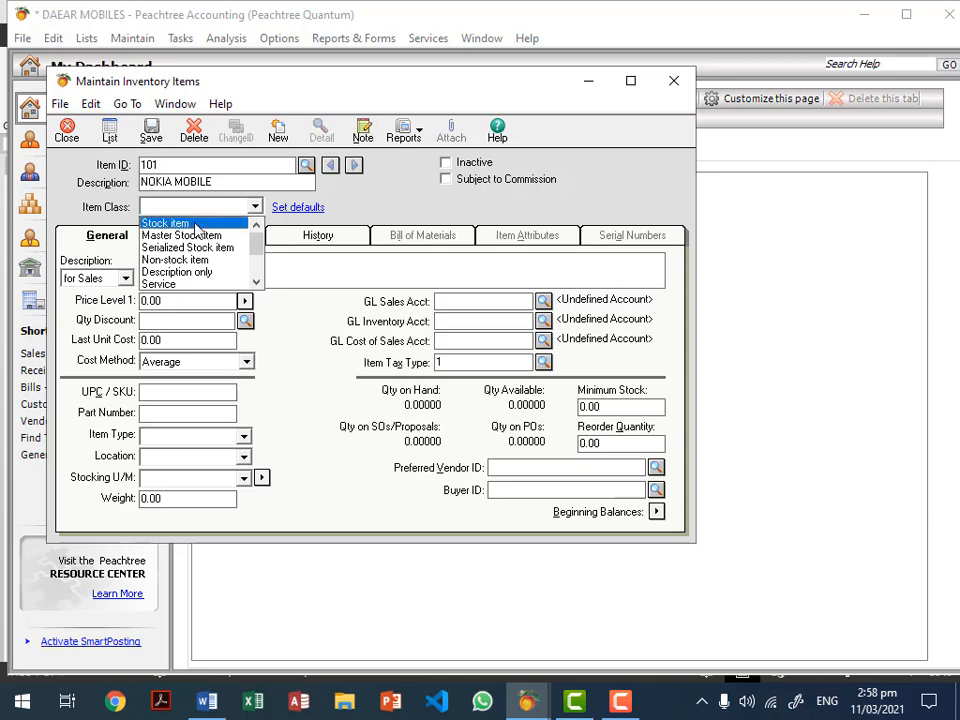
{"action": "left_click", "coordinate": [195, 224]}
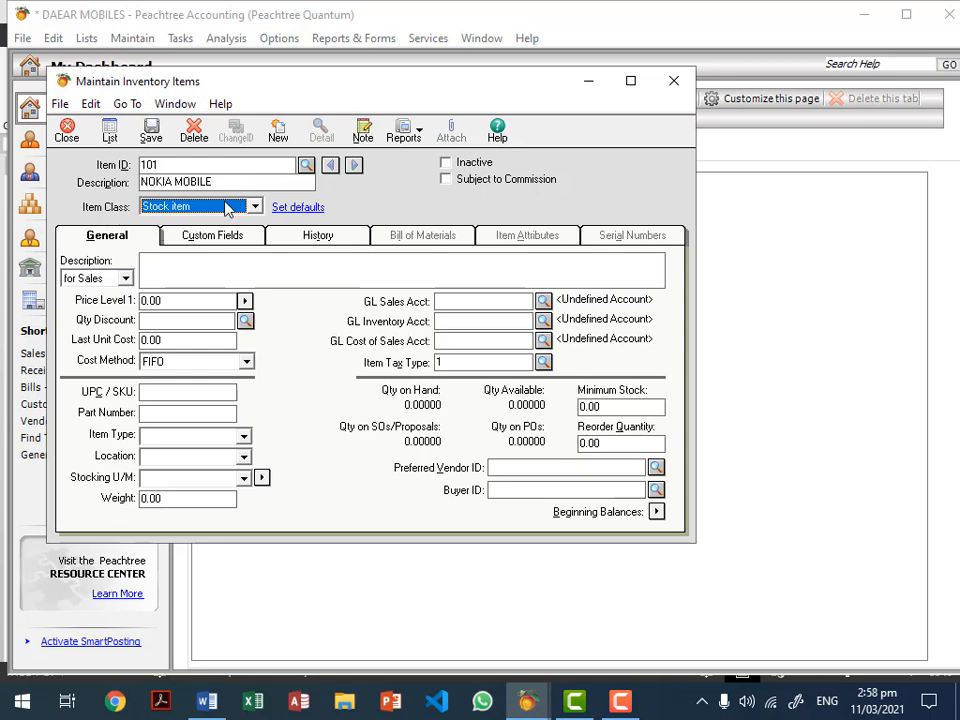
{"action": "left_click", "coordinate": [255, 207]}
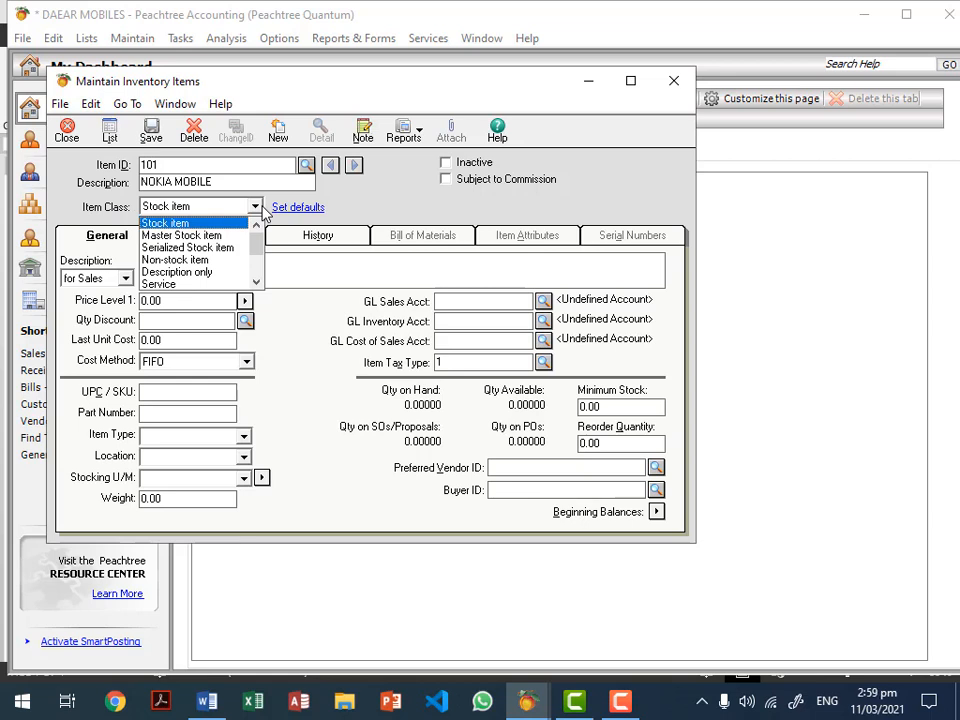
{"action": "left_click", "coordinate": [258, 209]}
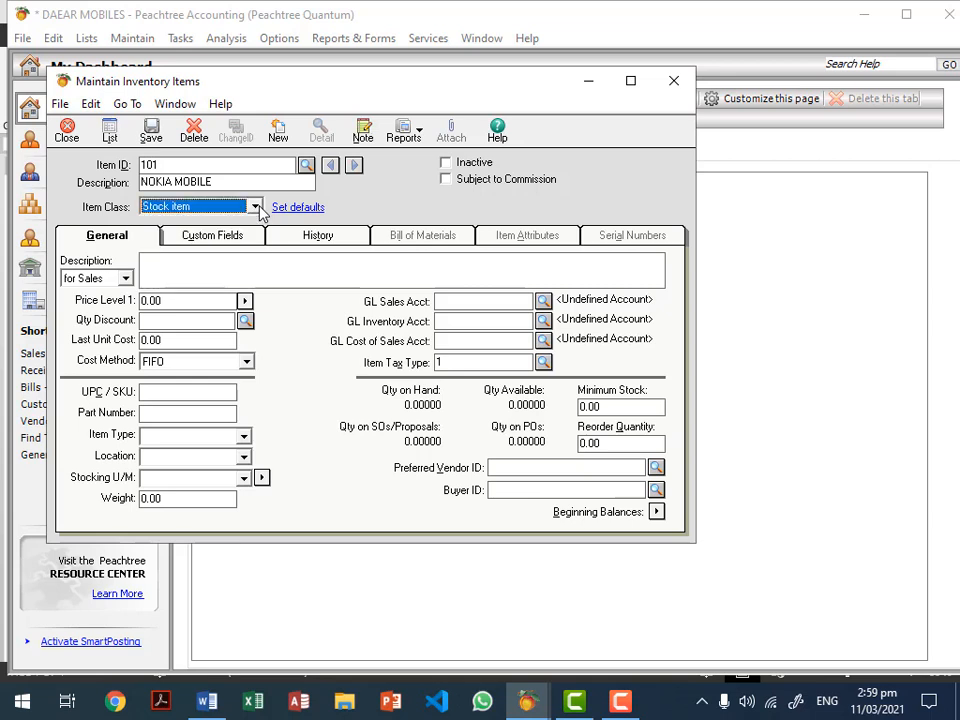
Step: Select the Price Level 1 amount and bring up the Multiple Price Levels dialog
{"action": "left_click", "coordinate": [163, 264]}
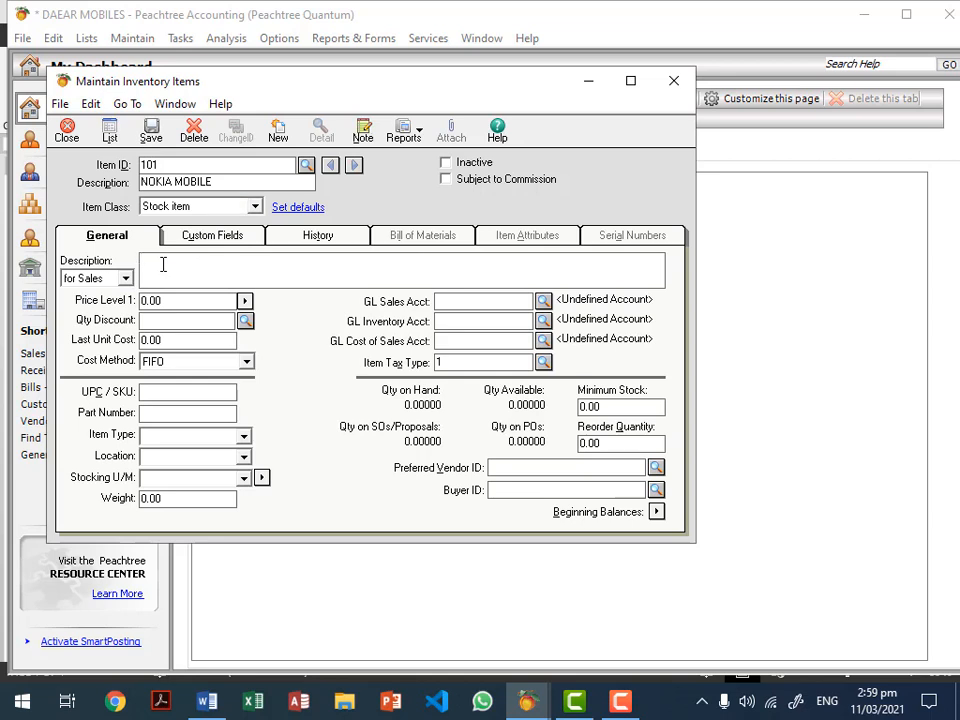
{"action": "left_click", "coordinate": [167, 301]}
{"action": "left_click_drag", "start_coordinate": [167, 301], "coordinate": [136, 309]}
{"action": "left_click", "coordinate": [193, 304]}
{"action": "left_click_drag", "start_coordinate": [193, 302], "coordinate": [139, 300]}
{"action": "left_click", "coordinate": [244, 303]}
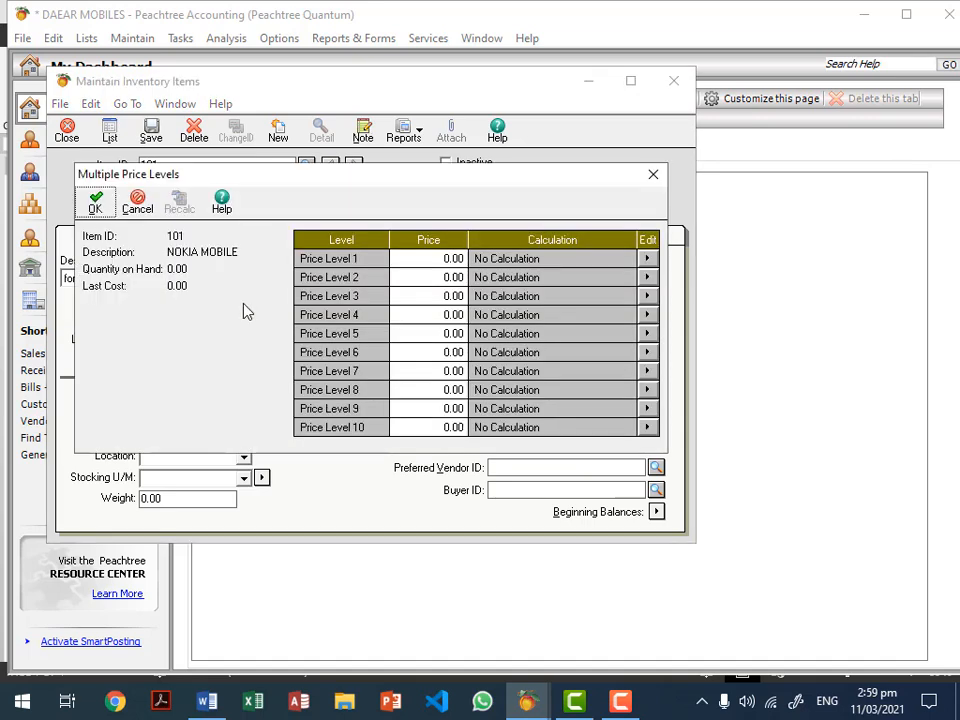
Step: Enter prices 10,000, 9,500 and 9,000 for price levels 1, 2 and 3
{"action": "left_click", "coordinate": [426, 258]}
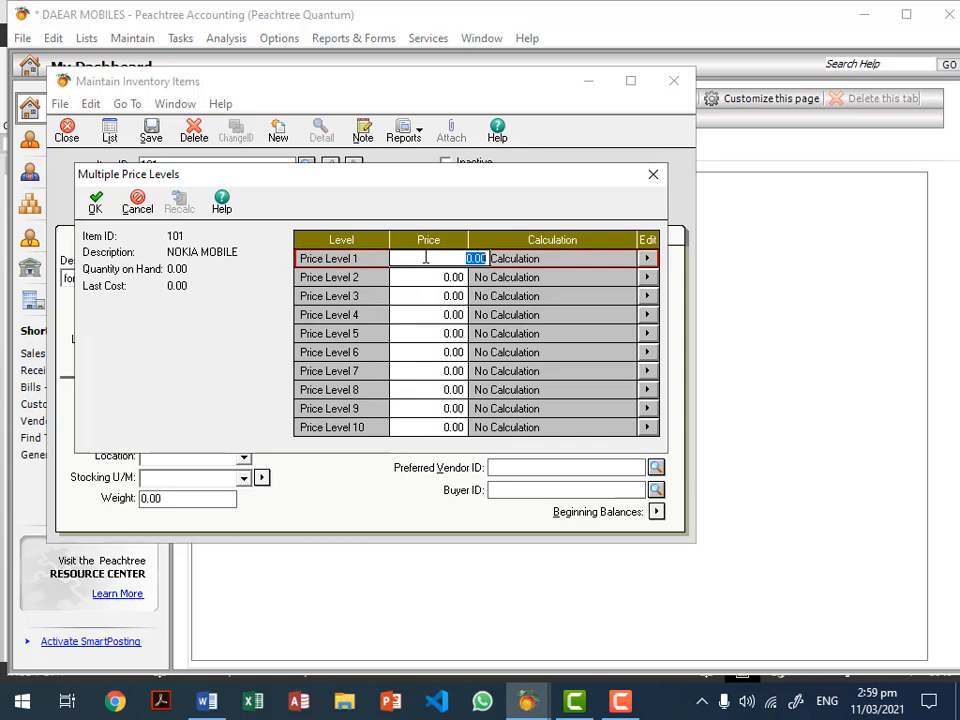
{"action": "type", "text": "10,0"}
{"action": "type", "text": "00"}
{"action": "left_click", "coordinate": [429, 277]}
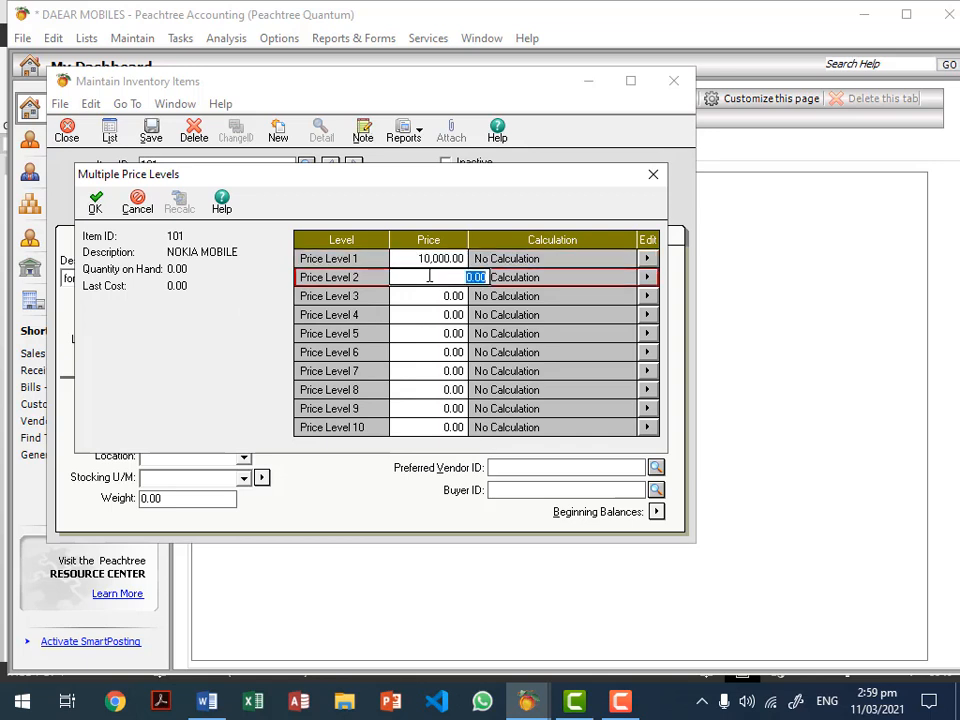
{"action": "type", "text": "9,"}
{"action": "type", "text": "5"}
{"action": "type", "text": "00"}
{"action": "left_click", "coordinate": [428, 296]}
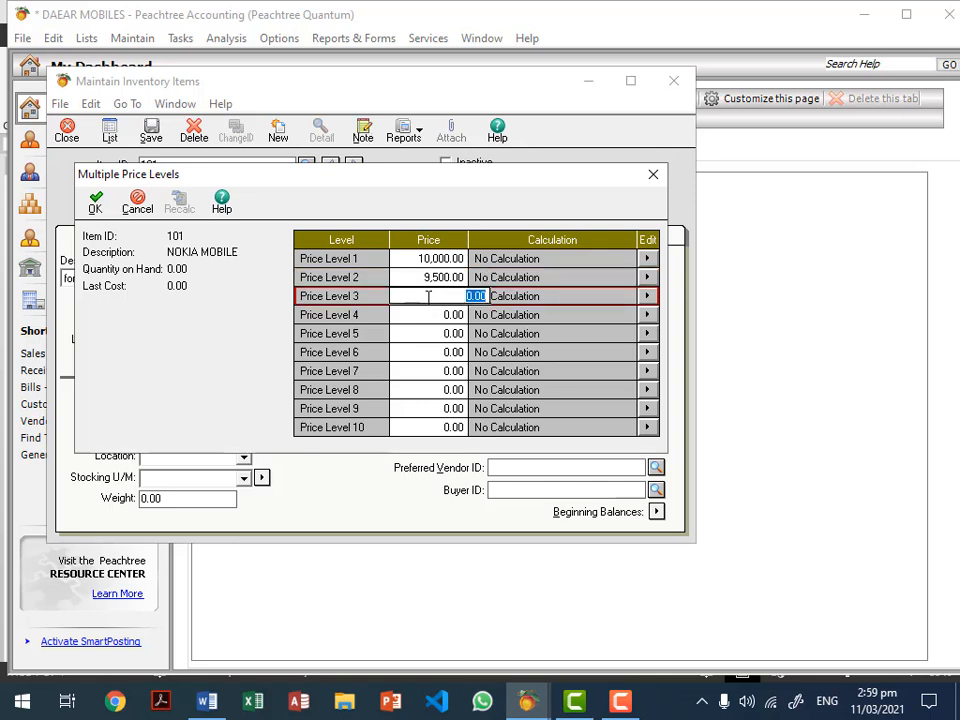
{"action": "type", "text": "9000"}
Step: Recheck the three price level amounts and accept them
{"action": "left_click", "coordinate": [435, 281]}
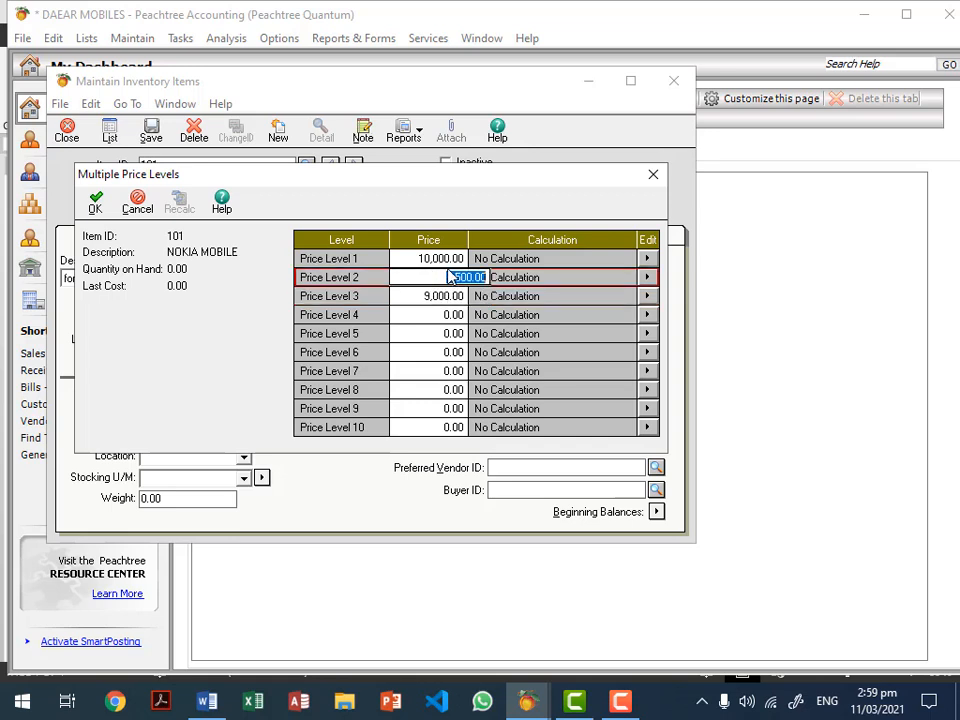
{"action": "left_click", "coordinate": [441, 260]}
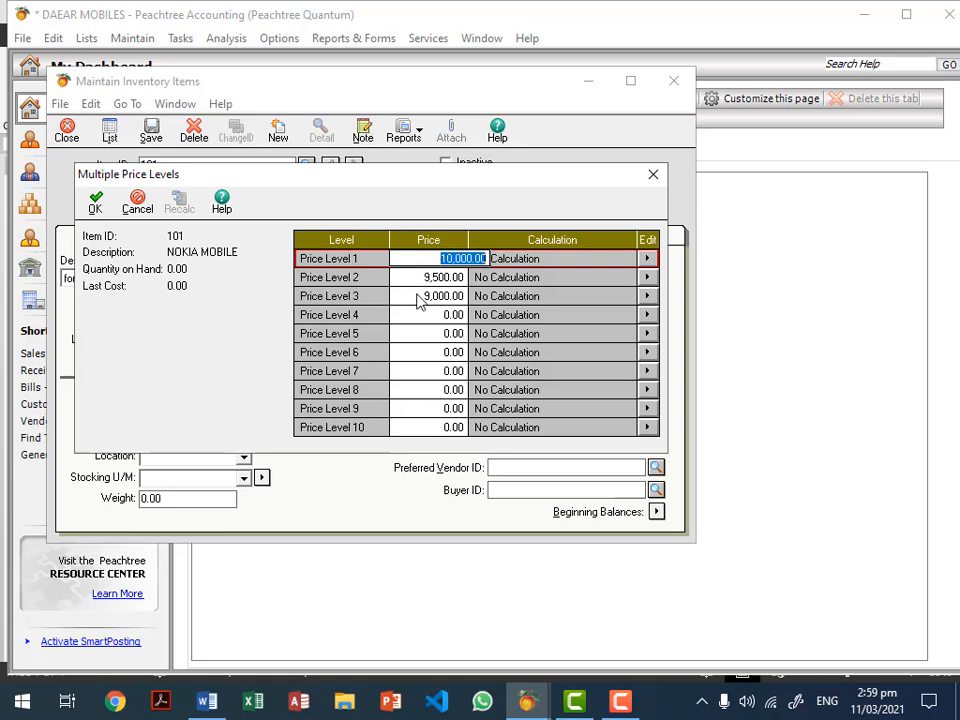
{"action": "left_click", "coordinate": [421, 297]}
{"action": "left_click", "coordinate": [447, 277]}
{"action": "left_click", "coordinate": [446, 262]}
{"action": "left_click", "coordinate": [428, 276]}
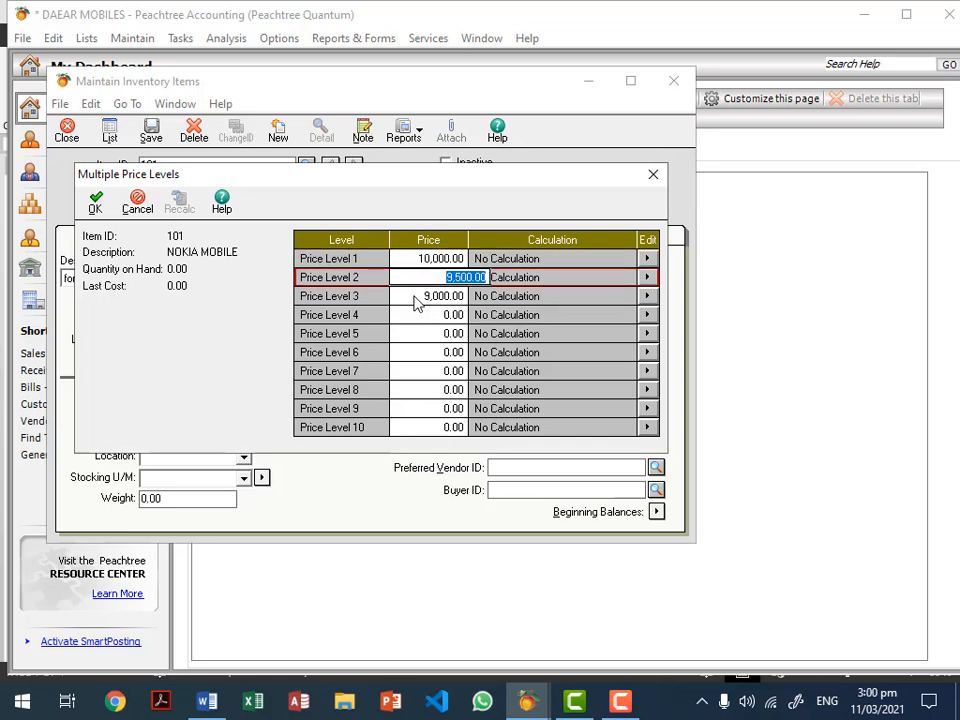
{"action": "left_click", "coordinate": [418, 295]}
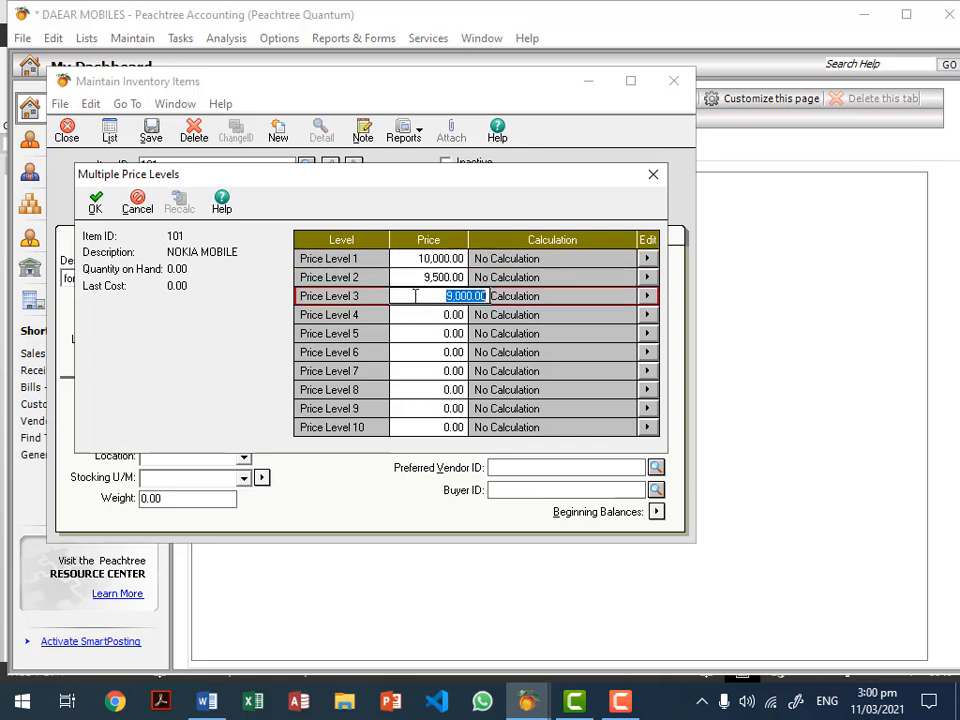
{"action": "left_click", "coordinate": [95, 204]}
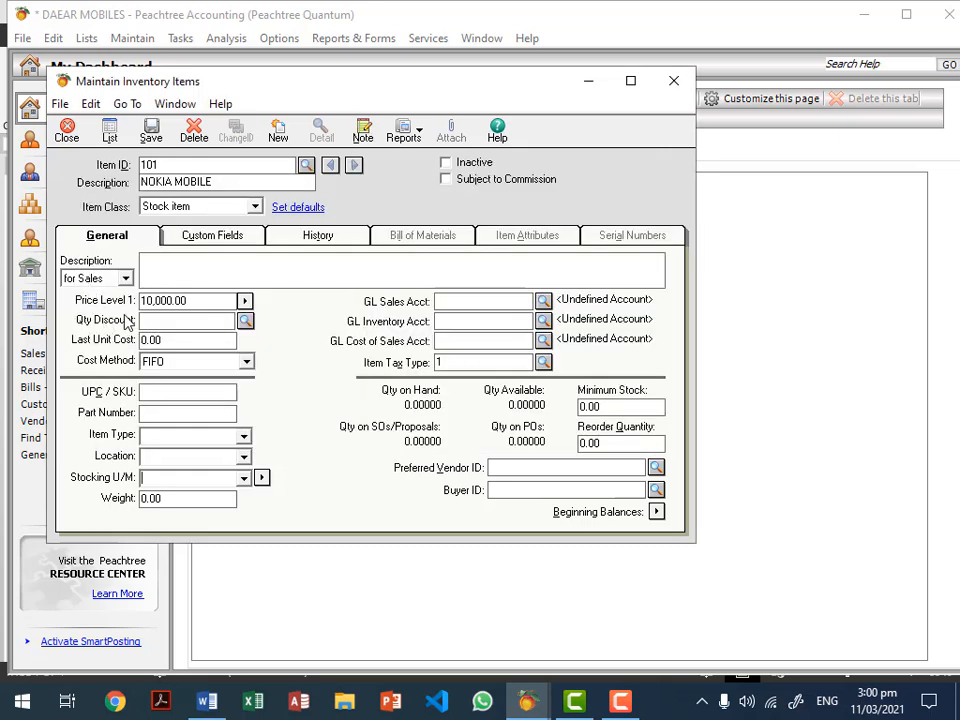
Step: Start a new quantity discount with ID 1 and description ABC
{"action": "left_click", "coordinate": [160, 318]}
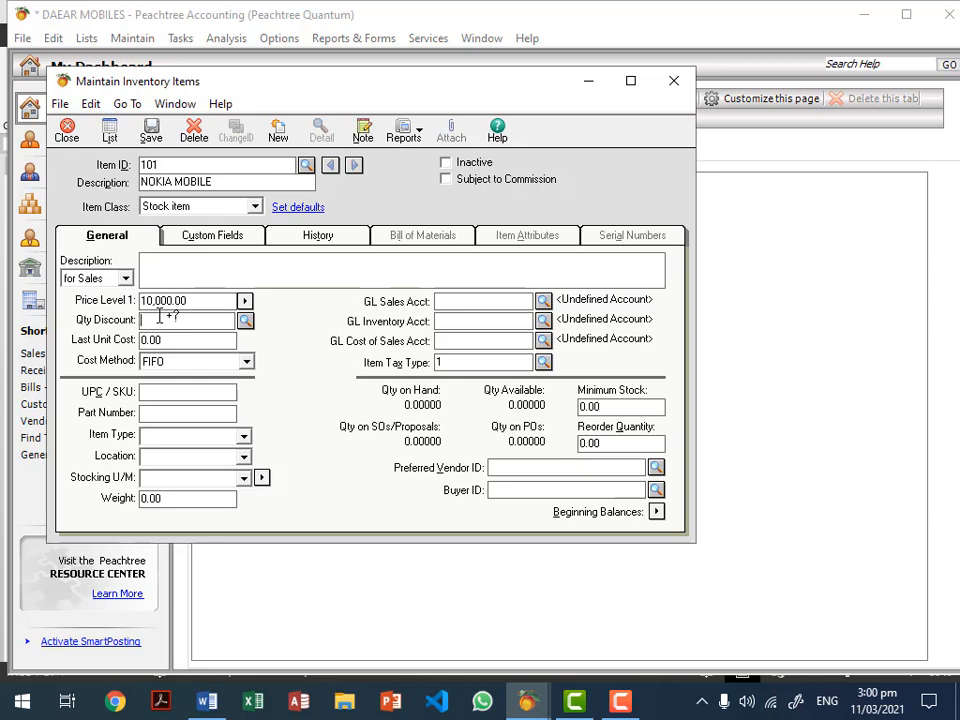
{"action": "left_click", "coordinate": [245, 321]}
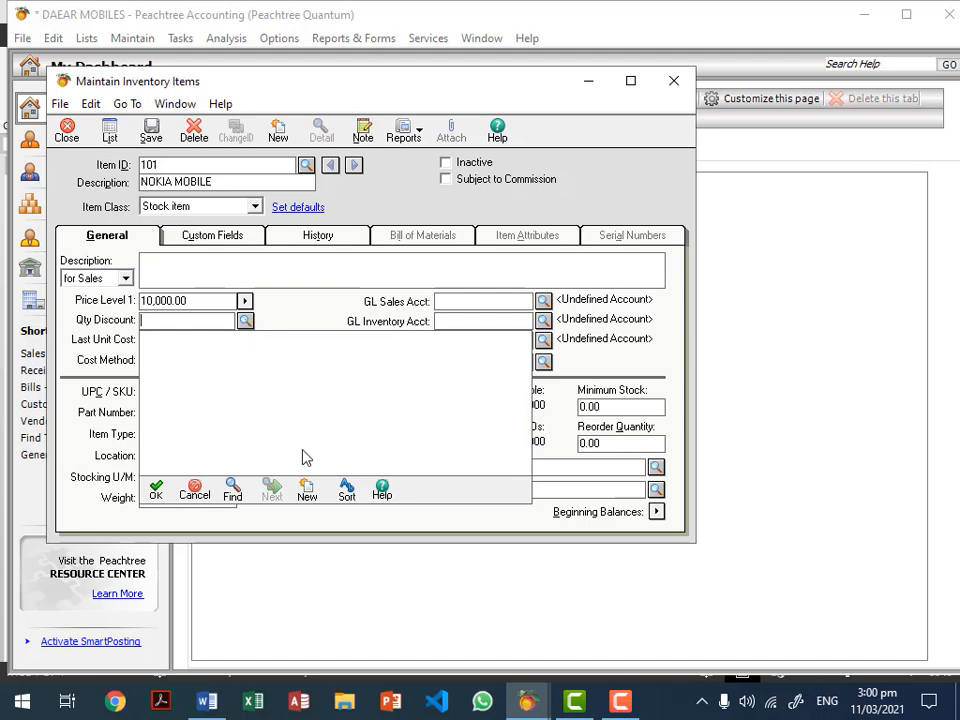
{"action": "left_click", "coordinate": [307, 494]}
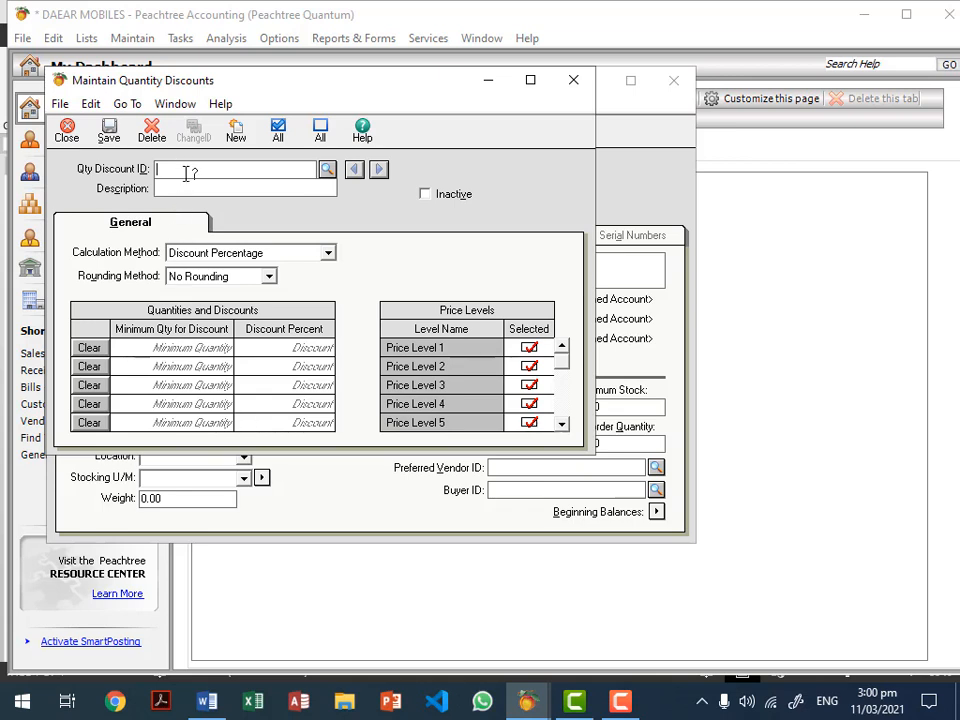
{"action": "type", "text": "1"}
{"action": "left_click", "coordinate": [183, 188]}
{"action": "type", "text": "ABC"}
Step: Keep Discount Percentage and No Rounding, save quantity discount 1, and close it
{"action": "left_click", "coordinate": [273, 257]}
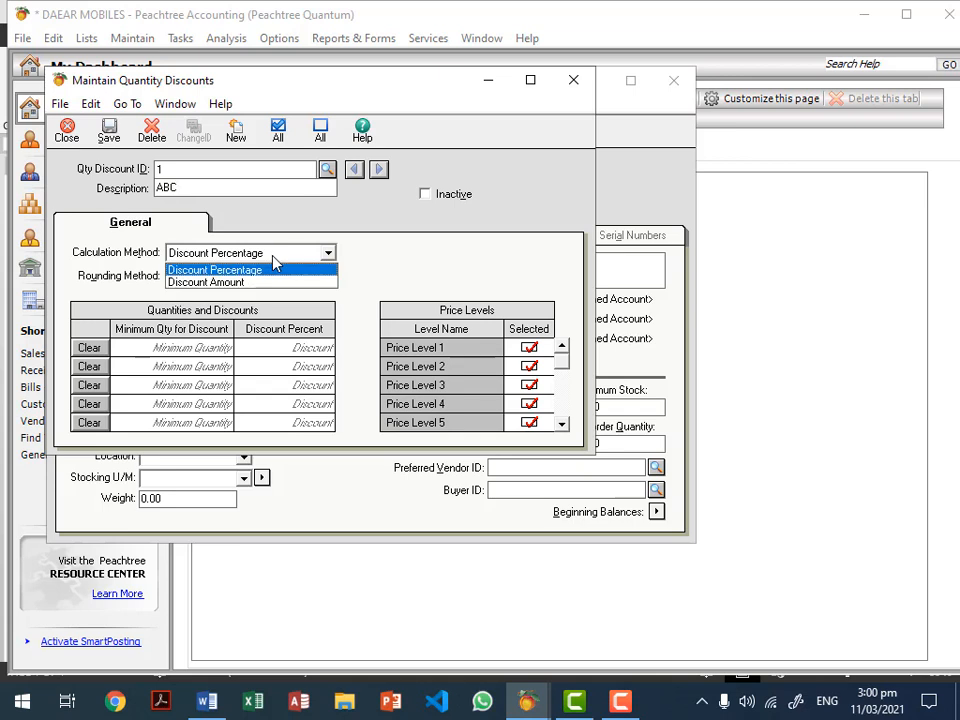
{"action": "left_click", "coordinate": [273, 257]}
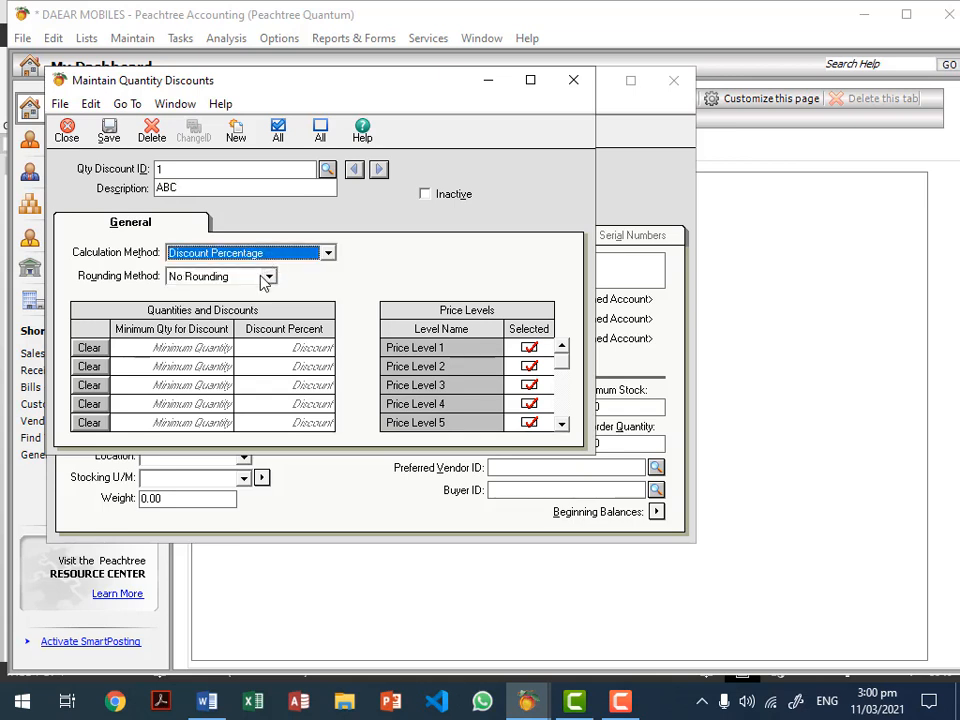
{"action": "left_click", "coordinate": [266, 280]}
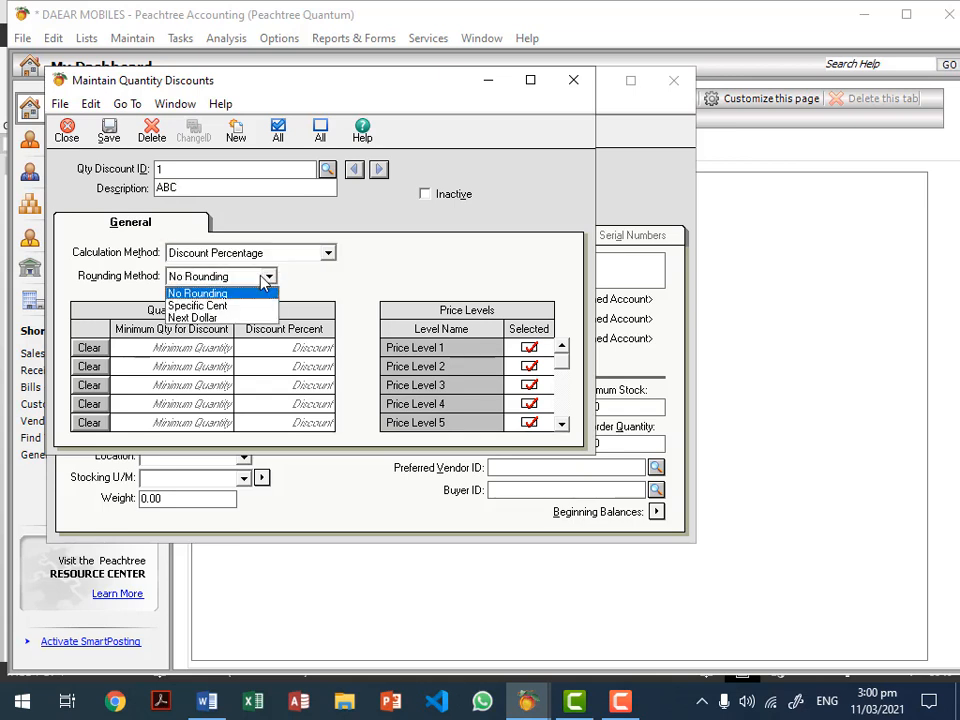
{"action": "left_click", "coordinate": [266, 278]}
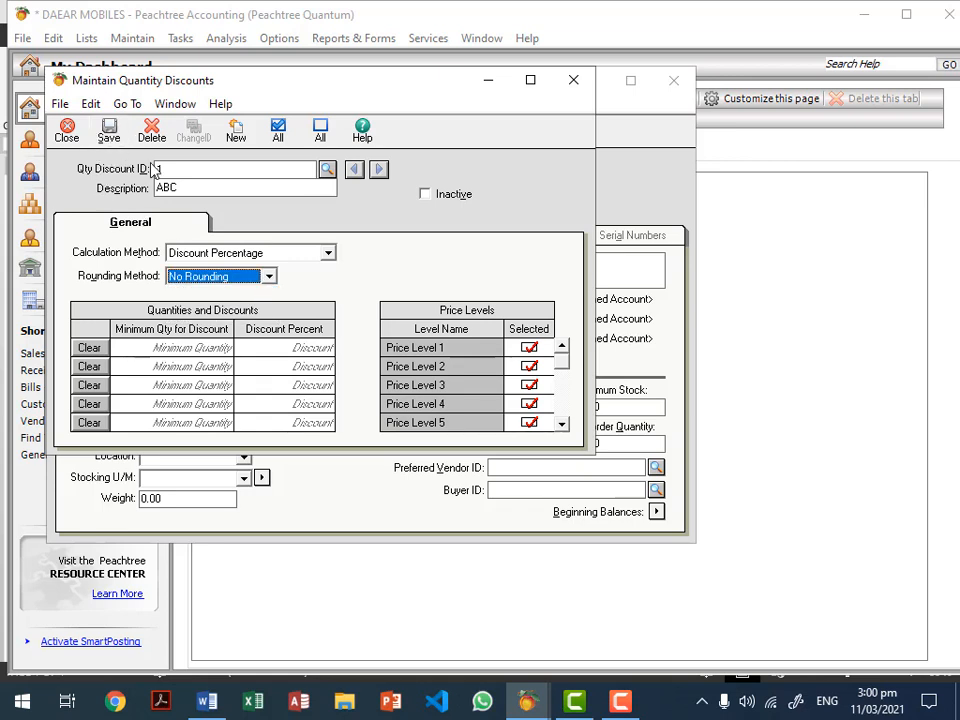
{"action": "left_click", "coordinate": [109, 133]}
{"action": "left_click", "coordinate": [67, 132]}
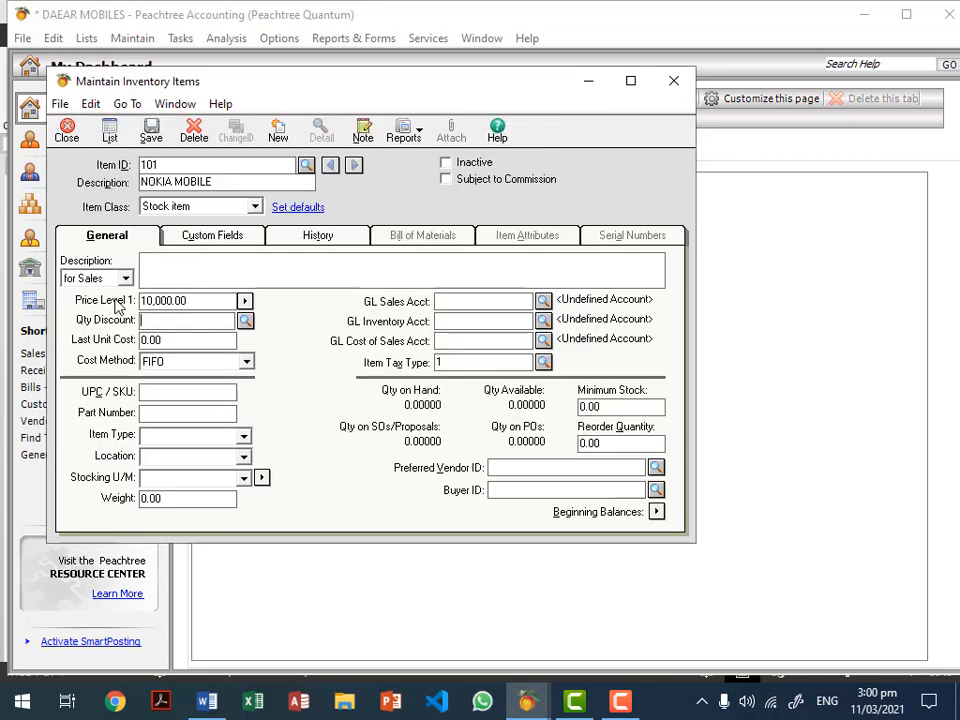
Step: Apply quantity discount 1 ABC to the item and set its last unit cost to 7,000.00
{"action": "left_click", "coordinate": [245, 321]}
{"action": "double_click", "coordinate": [249, 337]}
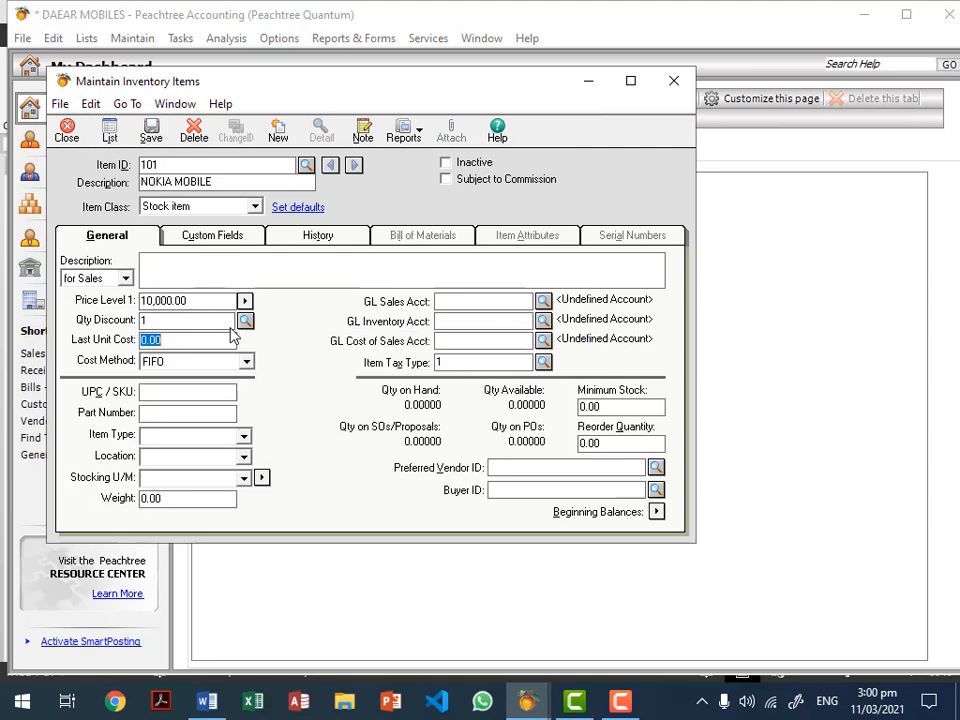
{"action": "left_click", "coordinate": [180, 343]}
{"action": "double_click", "coordinate": [180, 343]}
{"action": "type", "text": "7000"}
{"action": "left_click", "coordinate": [178, 393]}
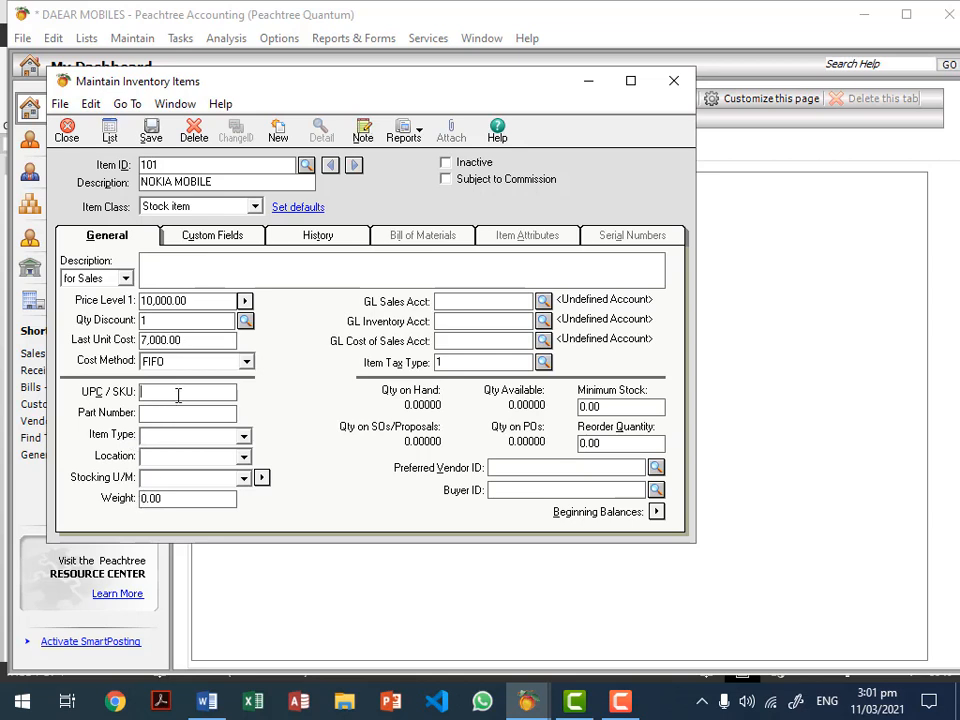
{"action": "left_click", "coordinate": [245, 366]}
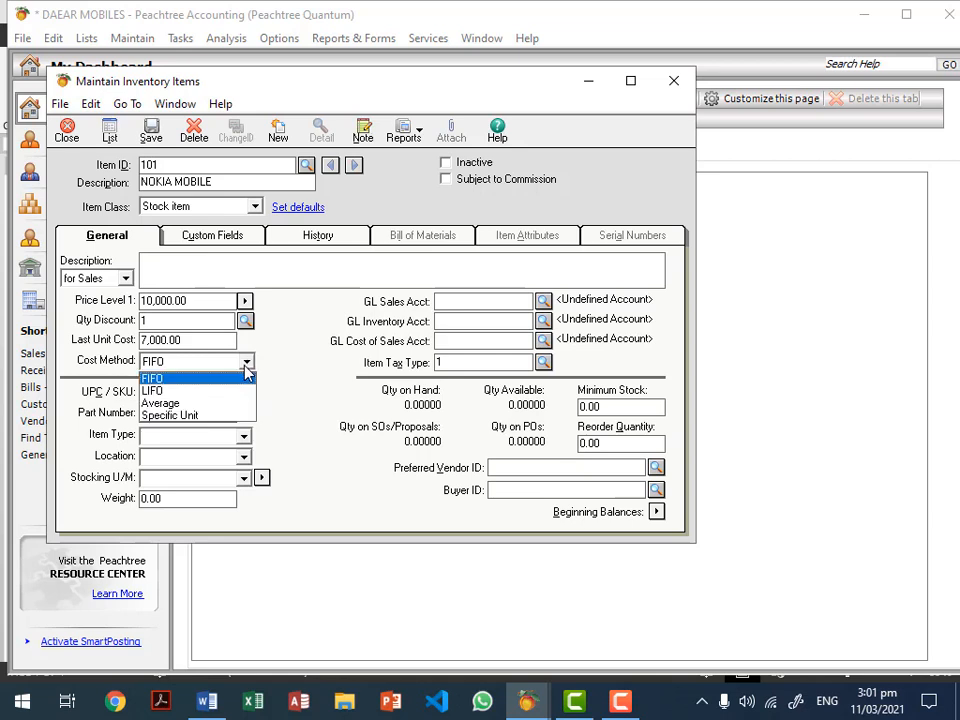
Step: Keep FIFO as the cost method and move to the UPC / SKU field
{"action": "left_click", "coordinate": [177, 378]}
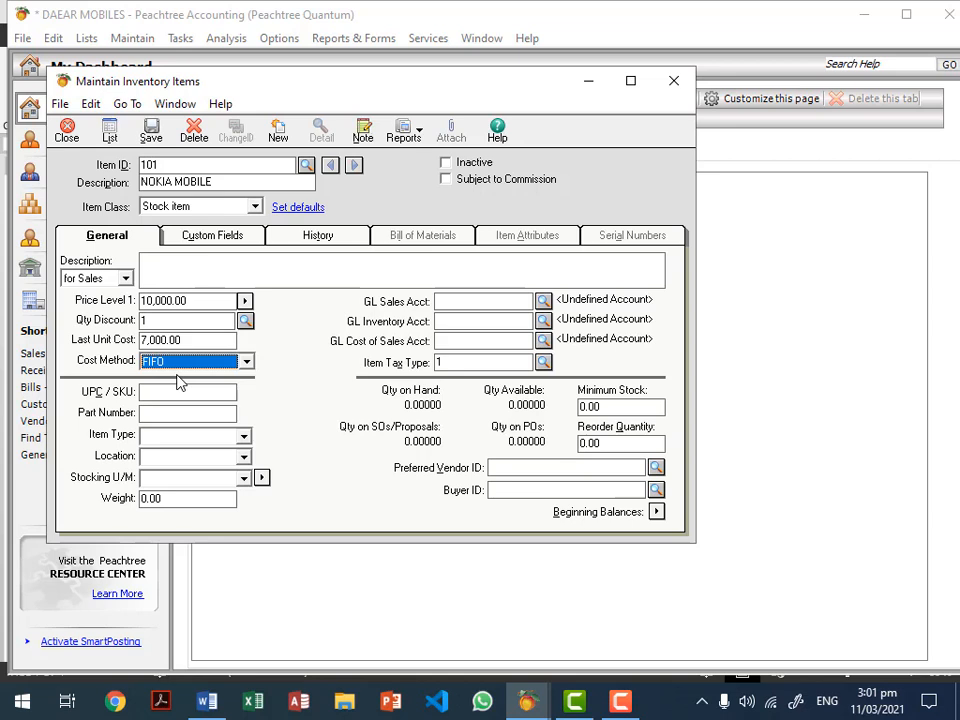
{"action": "left_click", "coordinate": [167, 394]}
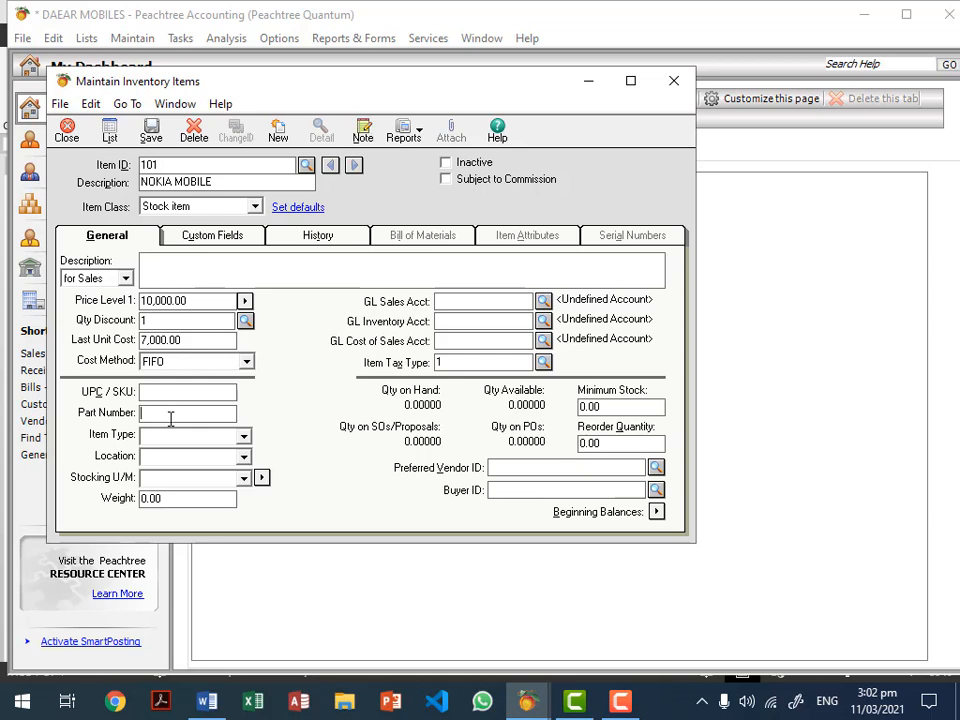
Step: Enter item type CHINA, location STORE1 and stocking unit of measure EACH
{"action": "left_click", "coordinate": [171, 419]}
{"action": "left_click", "coordinate": [213, 440]}
{"action": "type", "text": "CHINA"}
{"action": "left_click", "coordinate": [164, 462]}
{"action": "type", "text": "STORE1"}
{"action": "left_click", "coordinate": [152, 477]}
{"action": "type", "text": "EACH"}
{"action": "left_click", "coordinate": [187, 501]}
{"action": "left_click", "coordinate": [486, 303]}
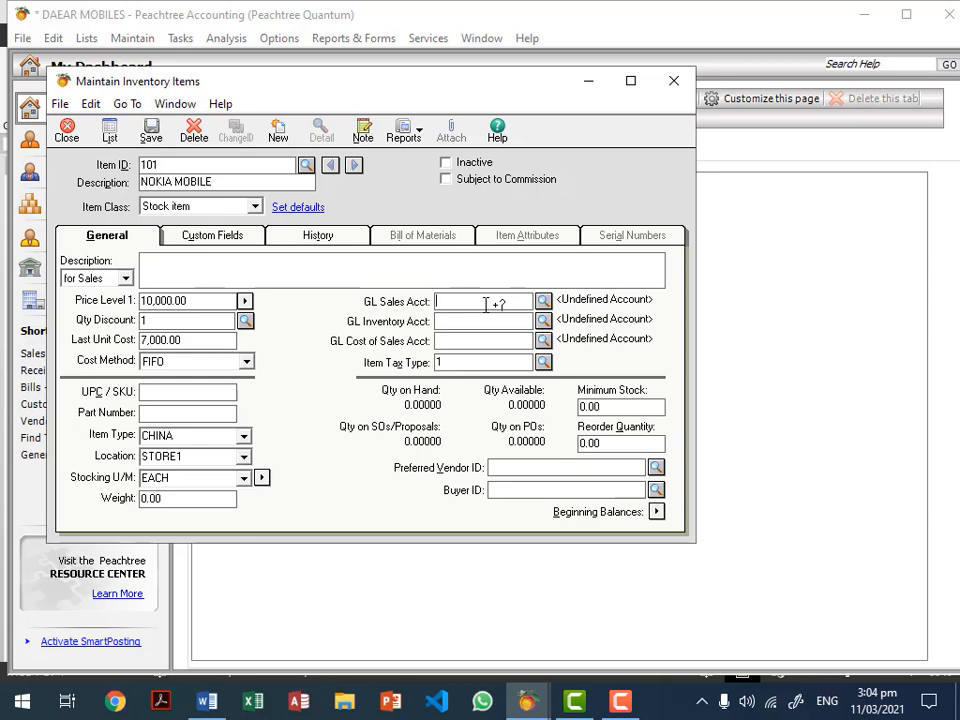
Step: Pick 401 SALE NOKIA MOBILE from the account lookup as the GL sales account
{"action": "left_click", "coordinate": [480, 325]}
{"action": "left_click", "coordinate": [476, 341]}
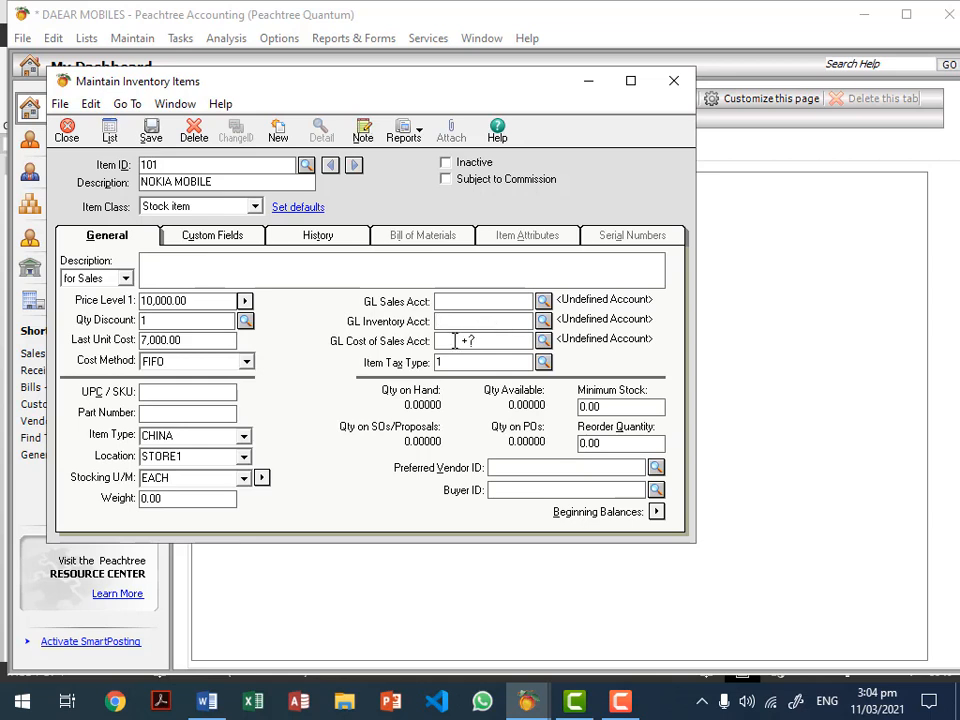
{"action": "left_click", "coordinate": [482, 299]}
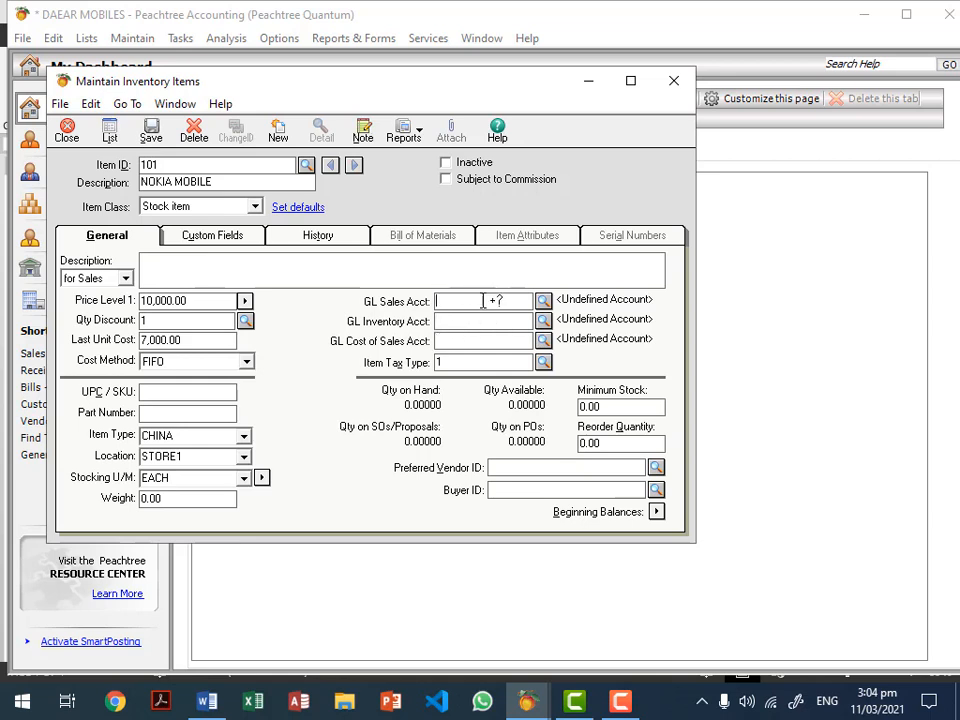
{"action": "left_click", "coordinate": [543, 302]}
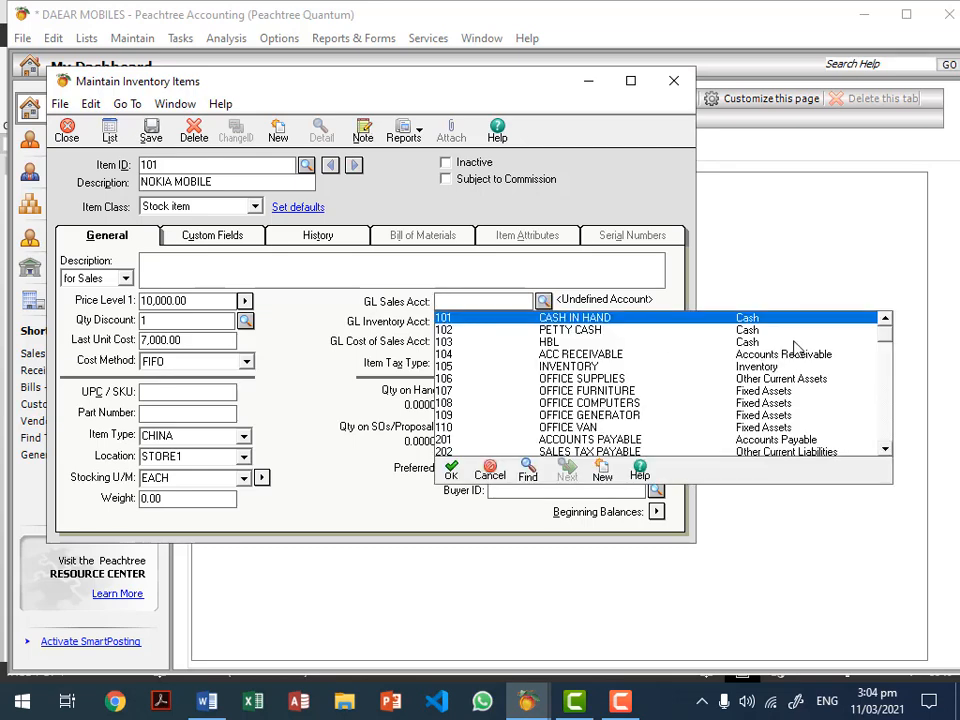
{"action": "left_click_drag", "start_coordinate": [885, 339], "coordinate": [885, 405]}
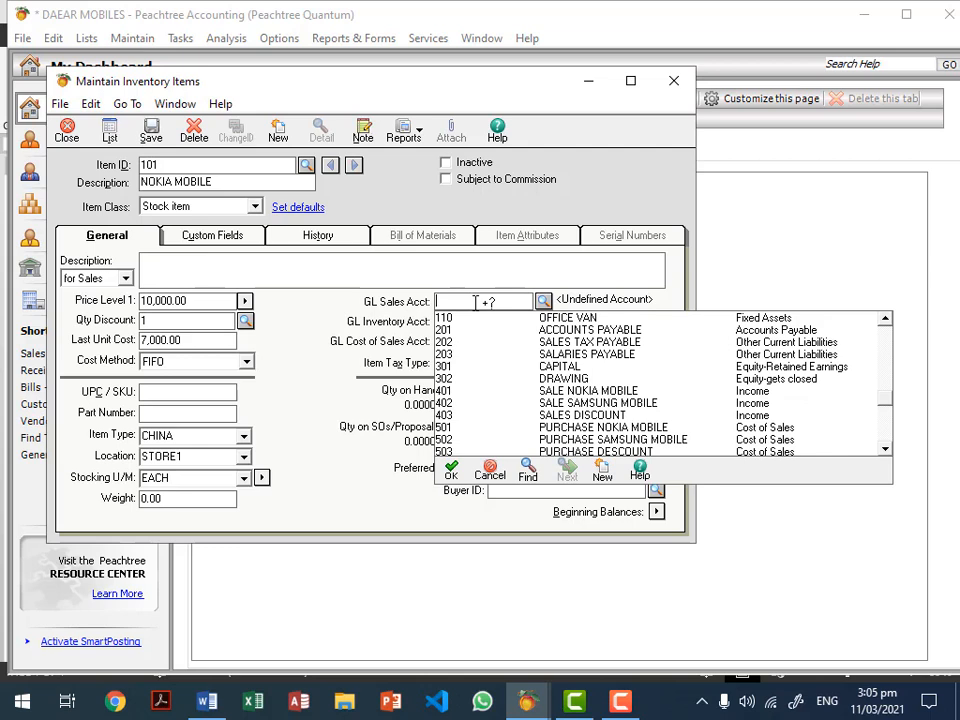
{"action": "left_click", "coordinate": [608, 398]}
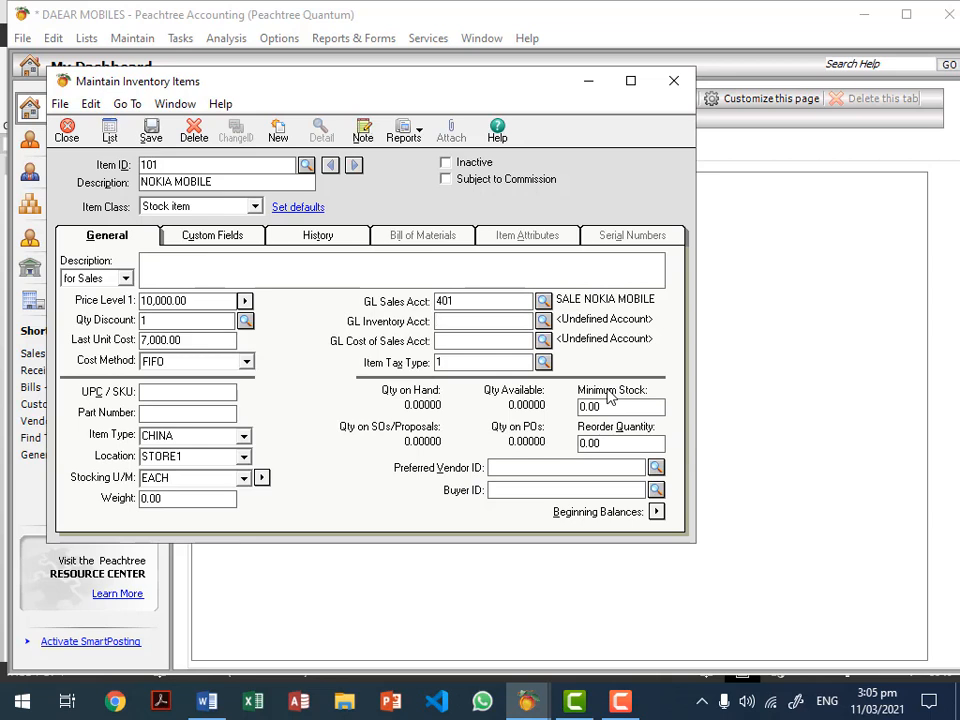
{"action": "key", "text": "Tab"}
{"action": "left_click", "coordinate": [543, 320]}
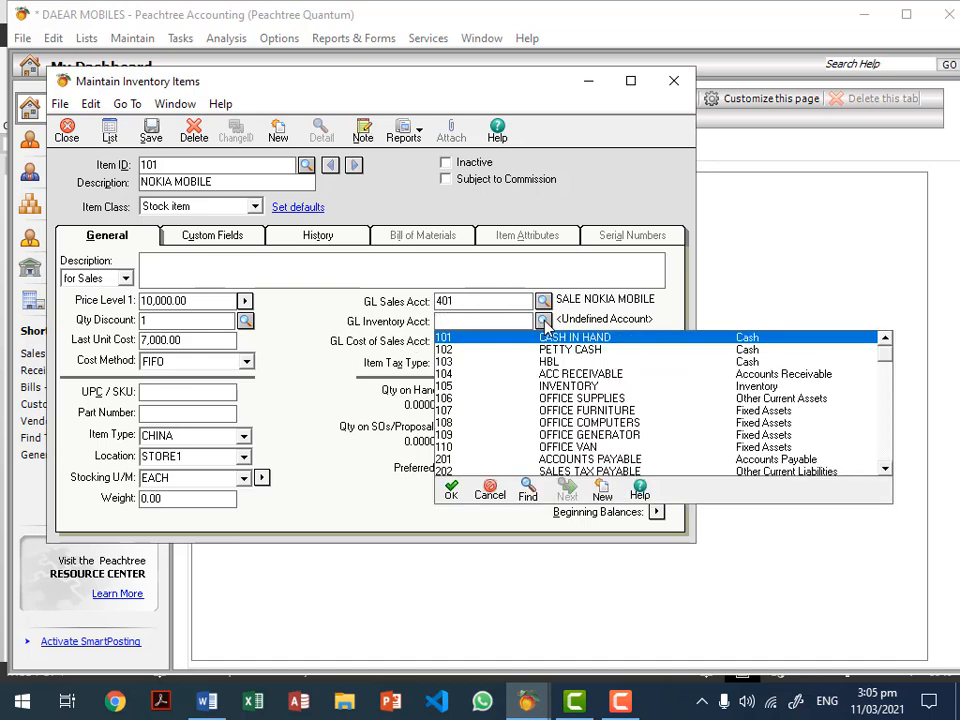
Step: Assign 105 INVENTORY as inventory account and 501 PURCHASE NOKIA MOBILE as cost of sales
{"action": "double_click", "coordinate": [570, 387]}
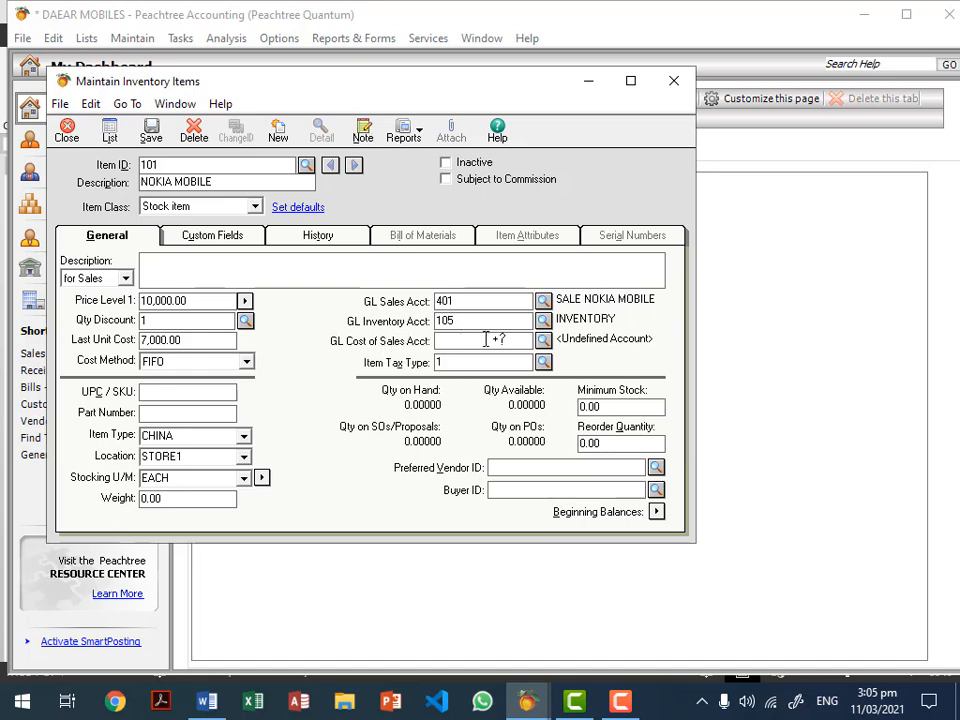
{"action": "left_click", "coordinate": [543, 341]}
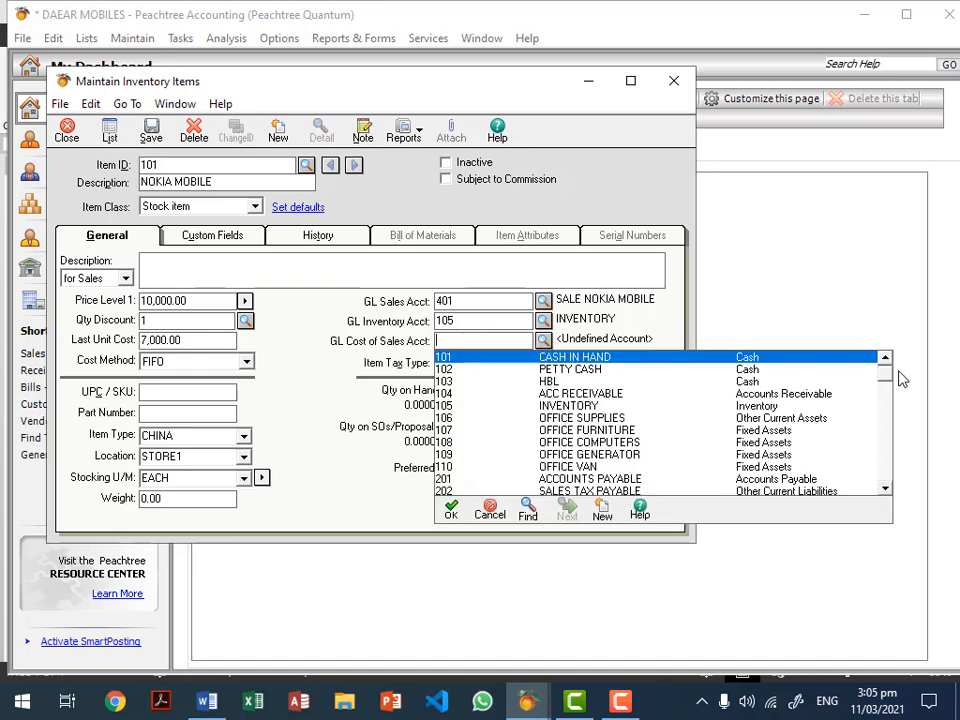
{"action": "left_click_drag", "start_coordinate": [881, 371], "coordinate": [883, 450]}
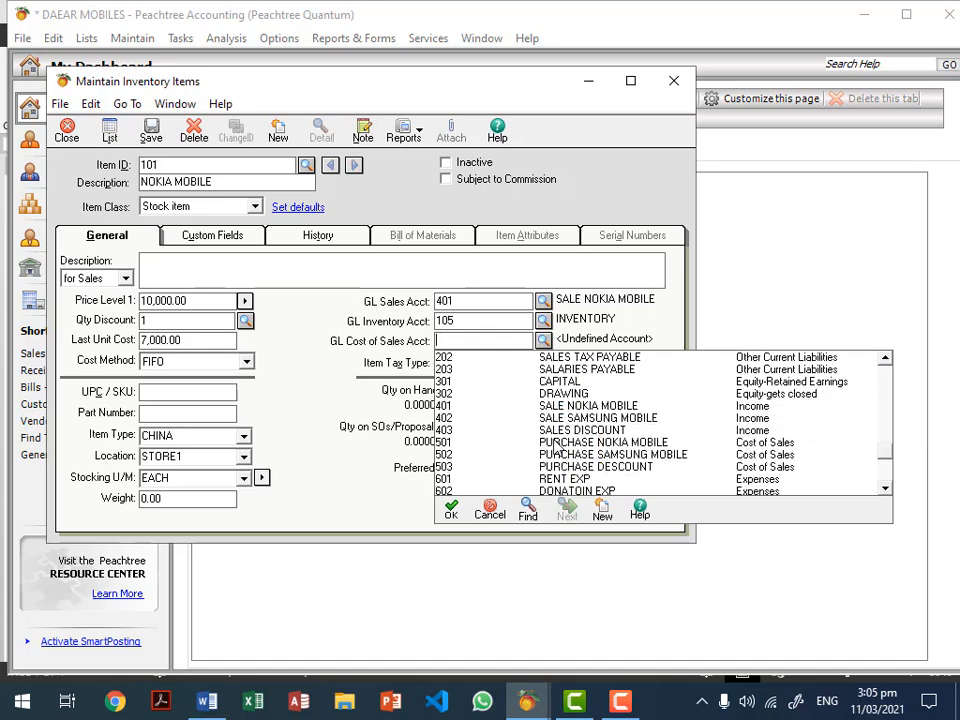
{"action": "left_click", "coordinate": [647, 447]}
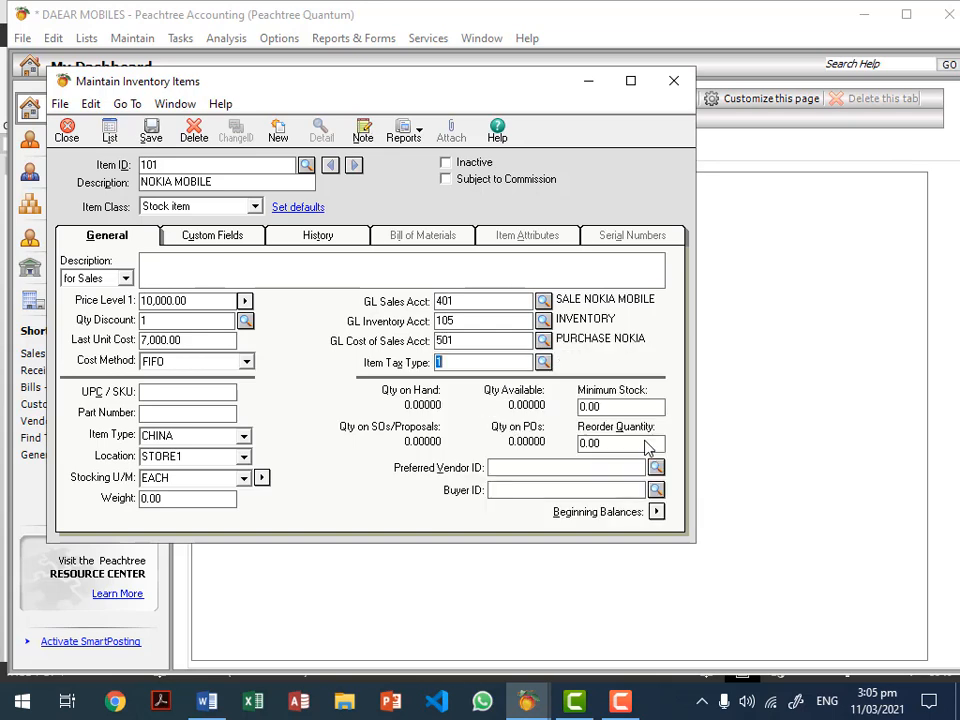
Step: Try item tax types 2 Exempt and 3 before choosing 1 Regular
{"action": "left_click", "coordinate": [543, 363]}
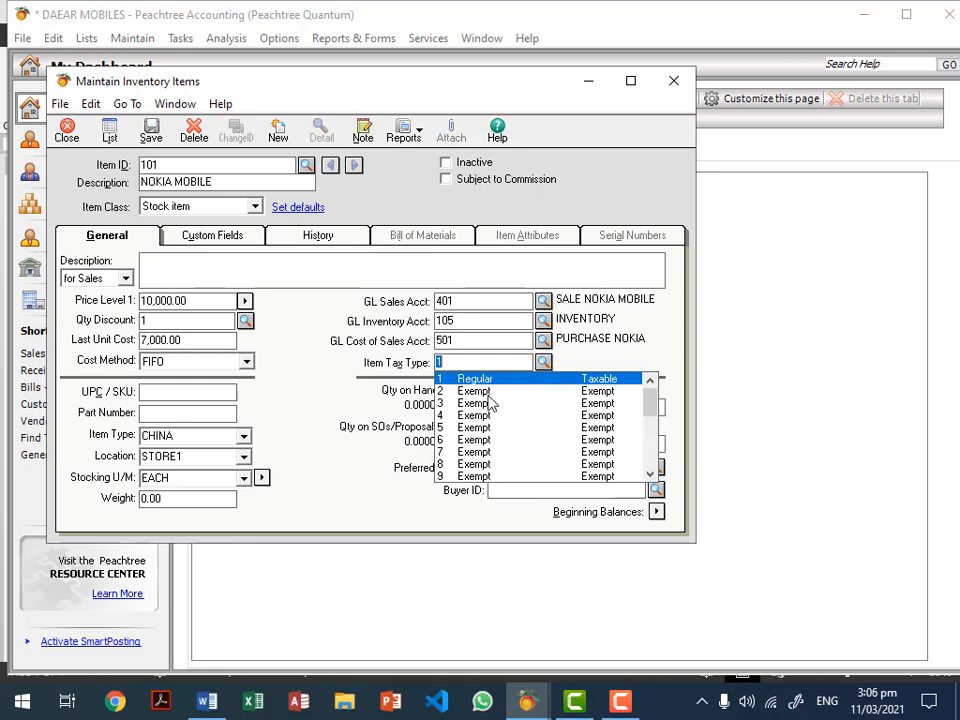
{"action": "key", "text": "Down"}
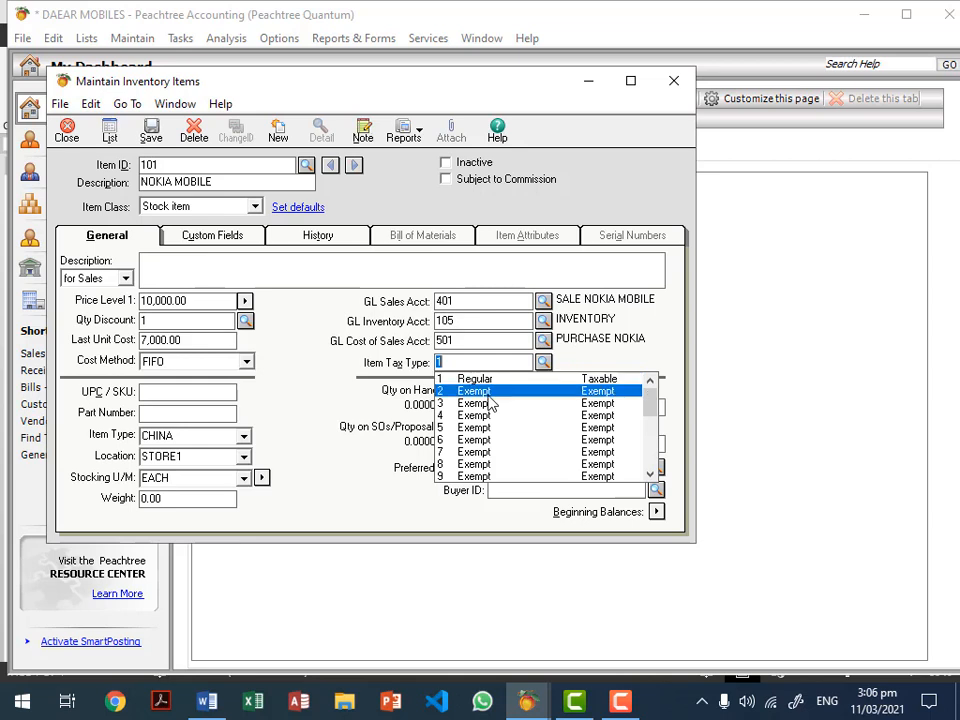
{"action": "key", "text": "Return"}
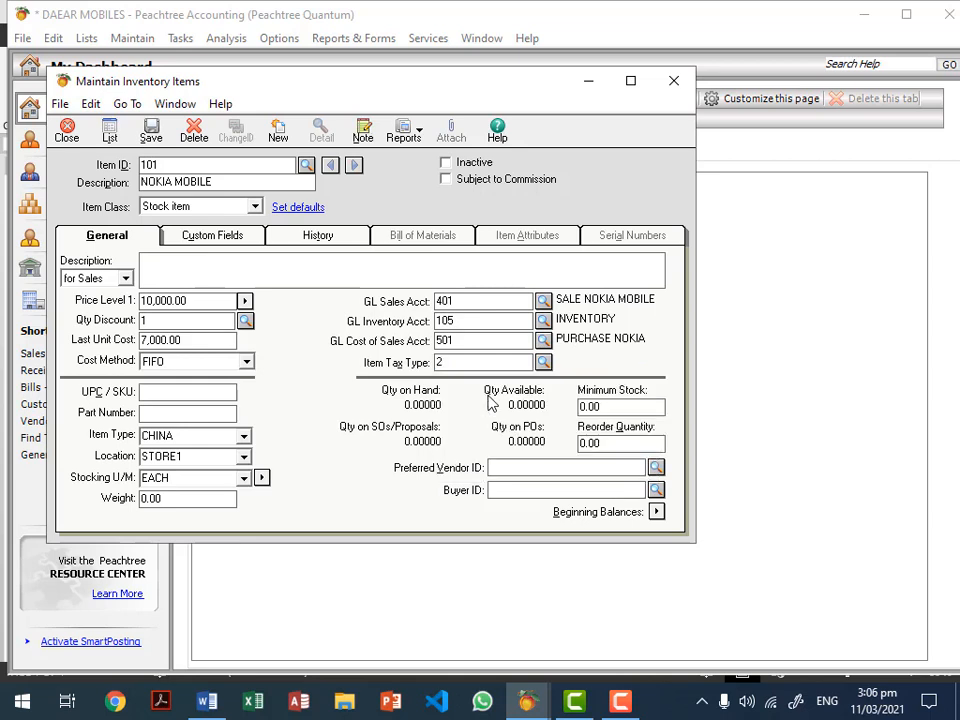
{"action": "left_click", "coordinate": [543, 362]}
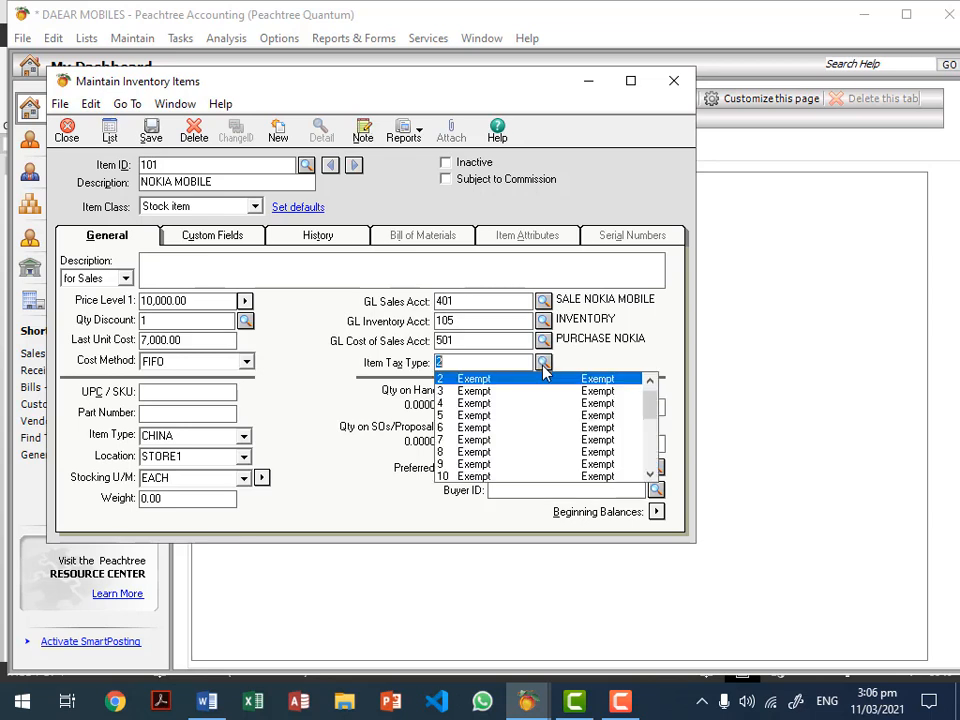
{"action": "left_click", "coordinate": [485, 393]}
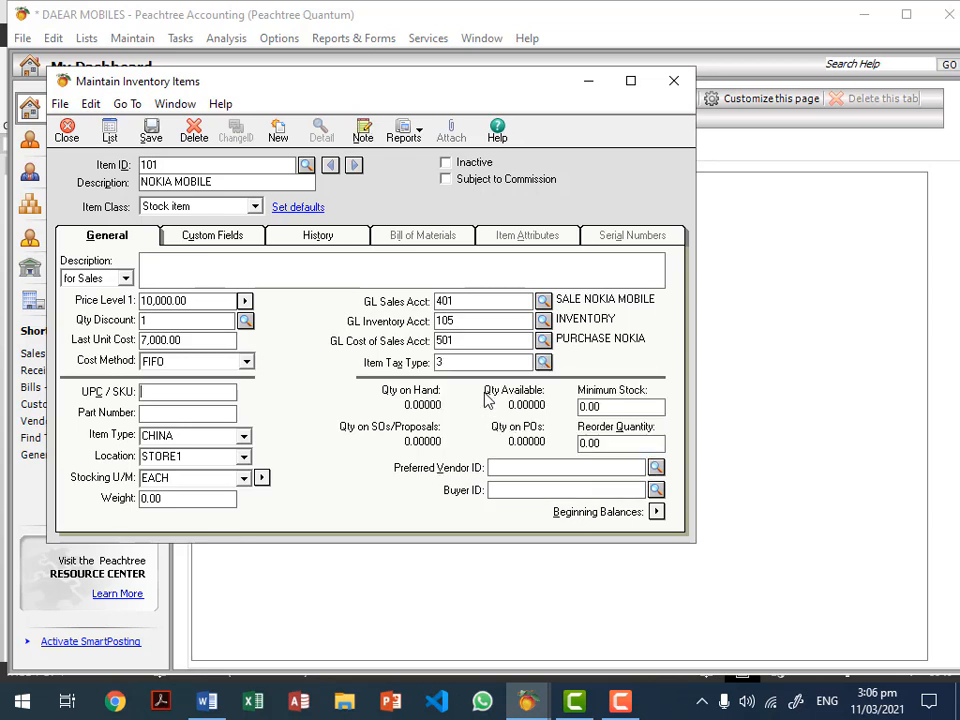
{"action": "left_click", "coordinate": [543, 362]}
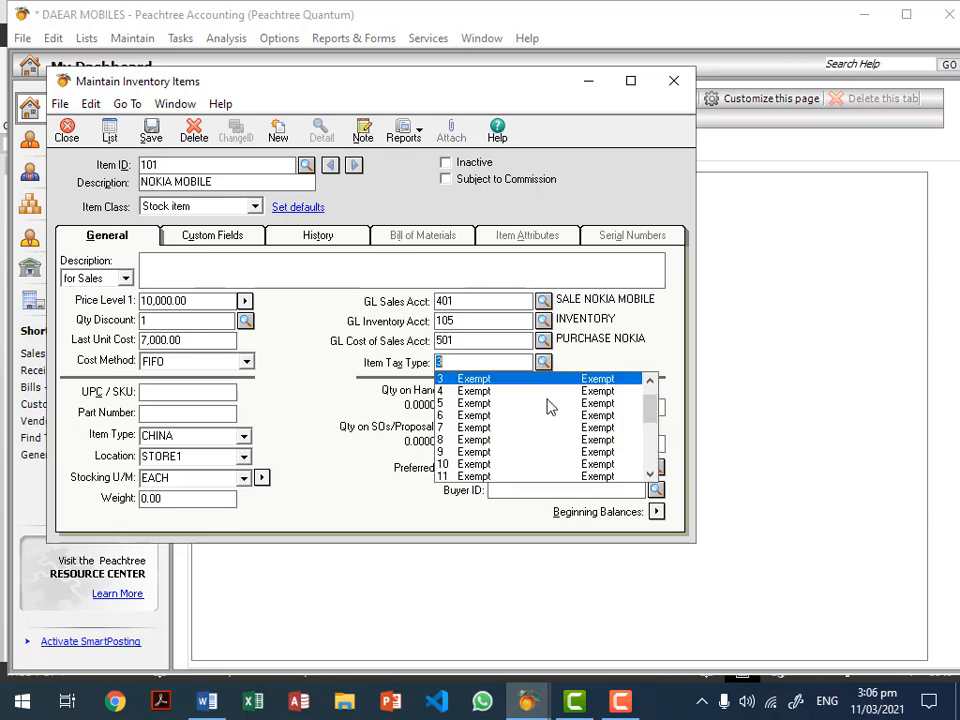
{"action": "left_click", "coordinate": [651, 382]}
{"action": "left_click", "coordinate": [651, 382]}
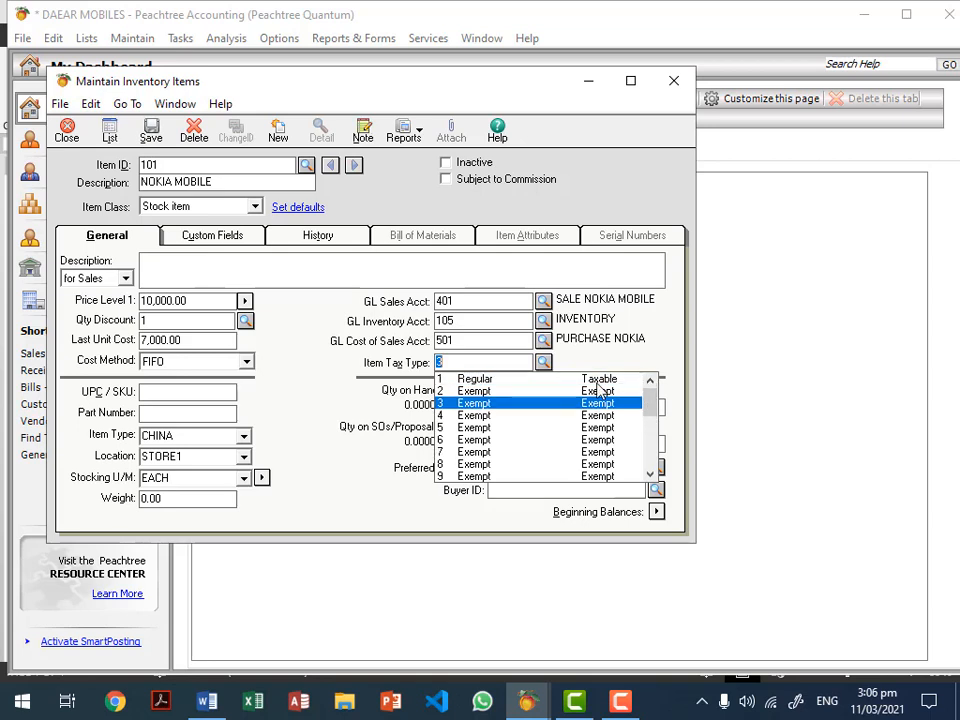
{"action": "left_click", "coordinate": [476, 380]}
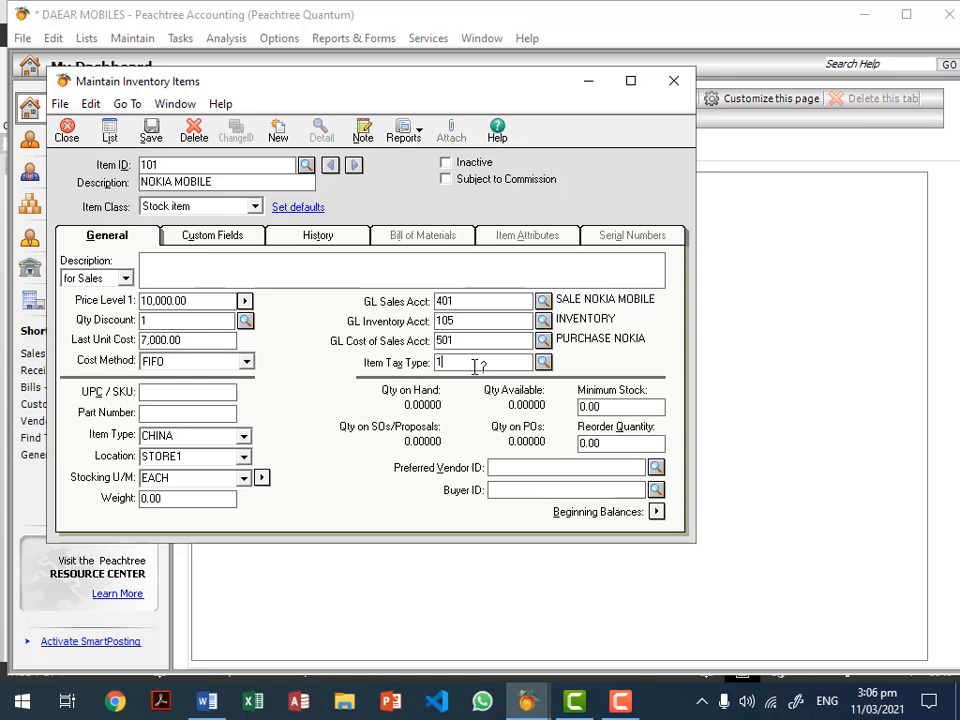
Step: Reopen the tax type list and confirm 1 Regular (Taxable) for the item
{"action": "left_click", "coordinate": [543, 362]}
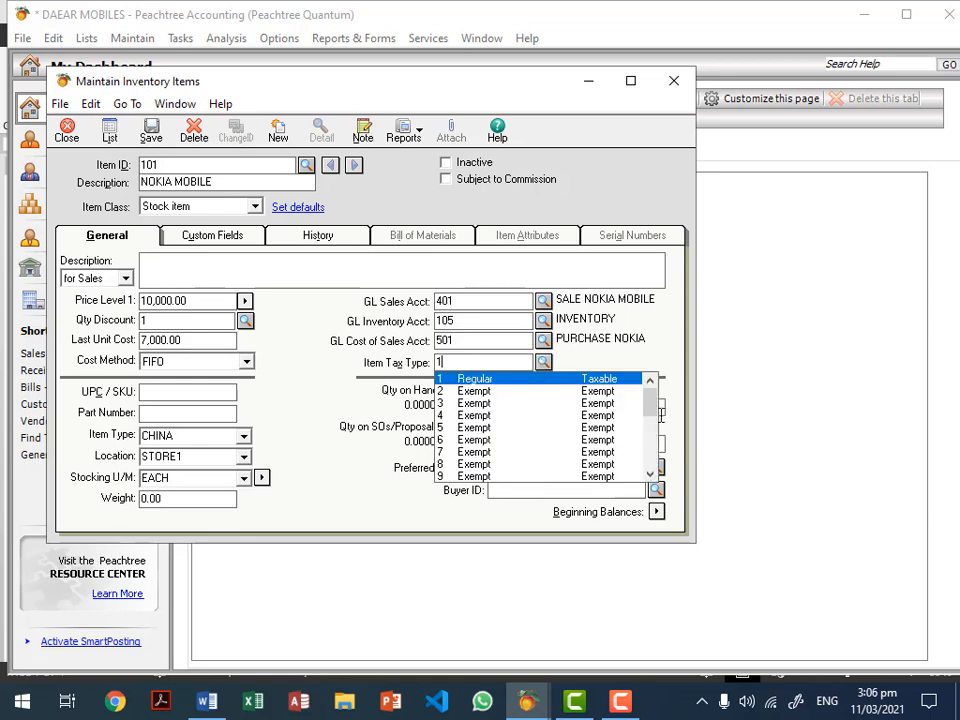
{"action": "scroll", "coordinate": [650, 458], "scroll_direction": "down", "scroll_amount": 6}
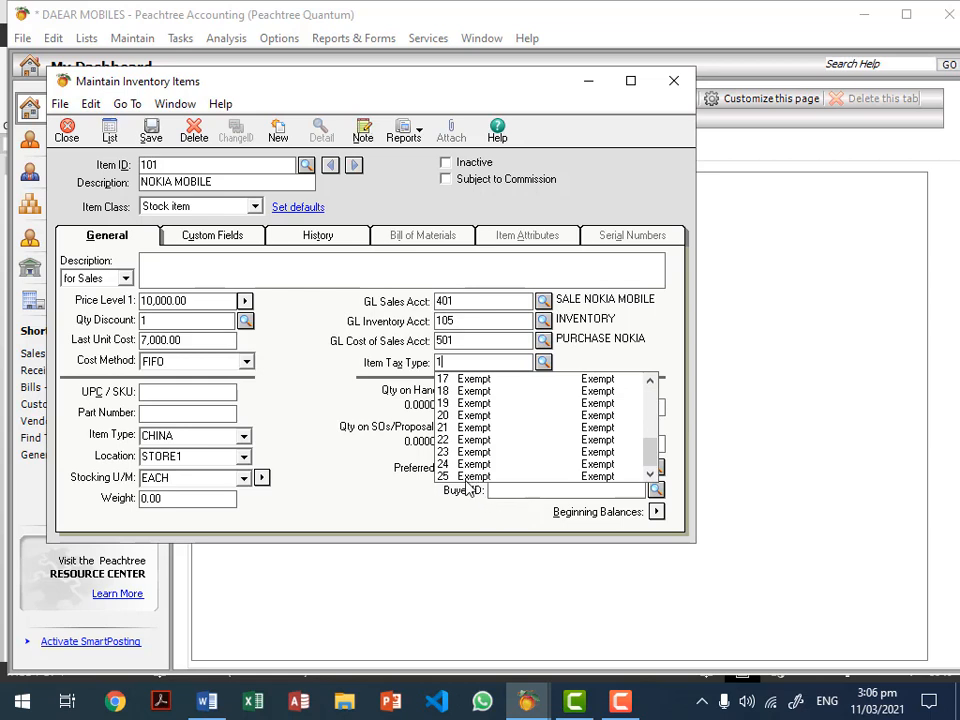
{"action": "scroll", "coordinate": [649, 430], "scroll_direction": "up", "scroll_amount": 6}
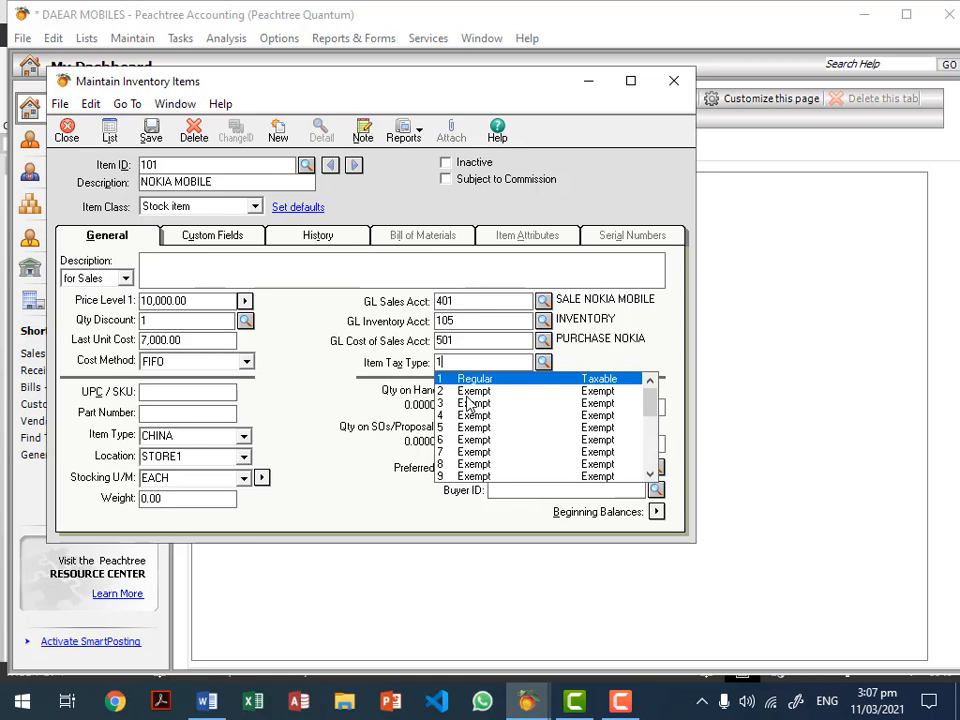
{"action": "key", "text": "Down"}
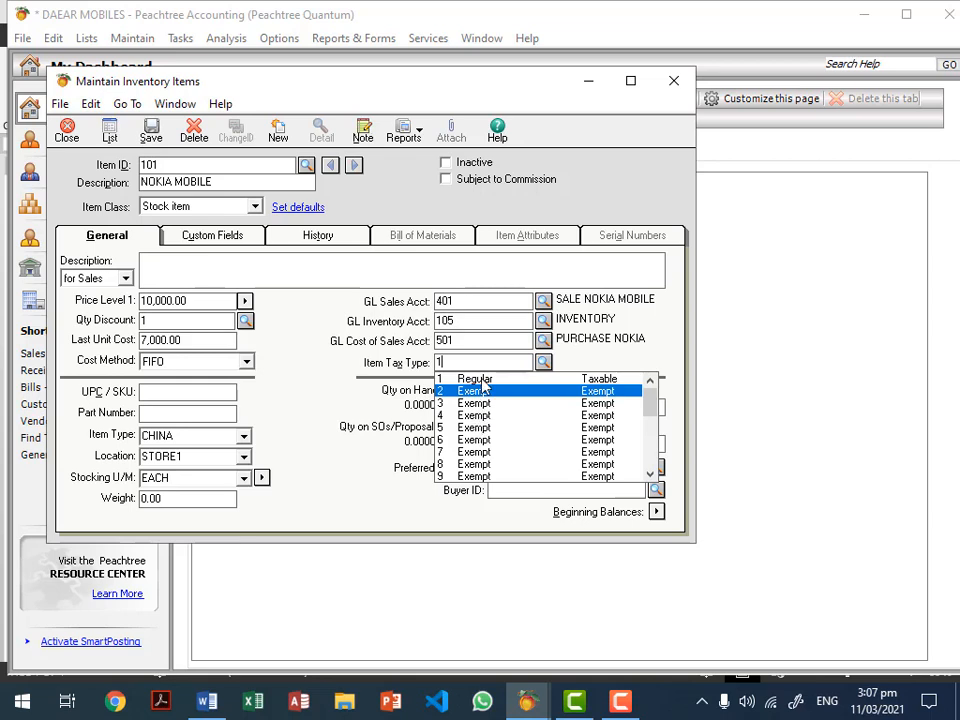
{"action": "left_click", "coordinate": [481, 380]}
{"action": "left_click", "coordinate": [484, 380]}
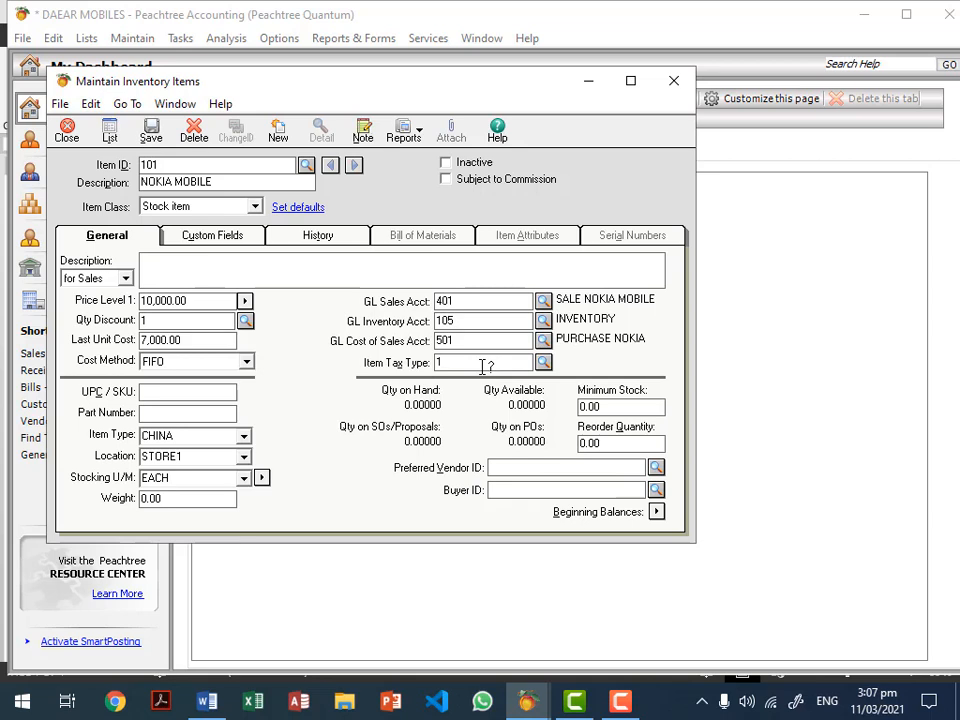
Step: Replace NOKIA MOBILE's Minimum Stock with 2 and enter a Reorder Quantity of 10, then recheck both
{"action": "left_click", "coordinate": [648, 408]}
{"action": "left_click_drag", "start_coordinate": [609, 407], "coordinate": [541, 399]}
{"action": "type", "text": "2"}
{"action": "key", "text": "Tab"}
{"action": "type", "text": "10"}
{"action": "left_click", "coordinate": [647, 401]}
{"action": "left_click", "coordinate": [634, 443]}
{"action": "left_click", "coordinate": [654, 410]}
{"action": "left_click", "coordinate": [517, 471]}
{"action": "left_click", "coordinate": [656, 468]}
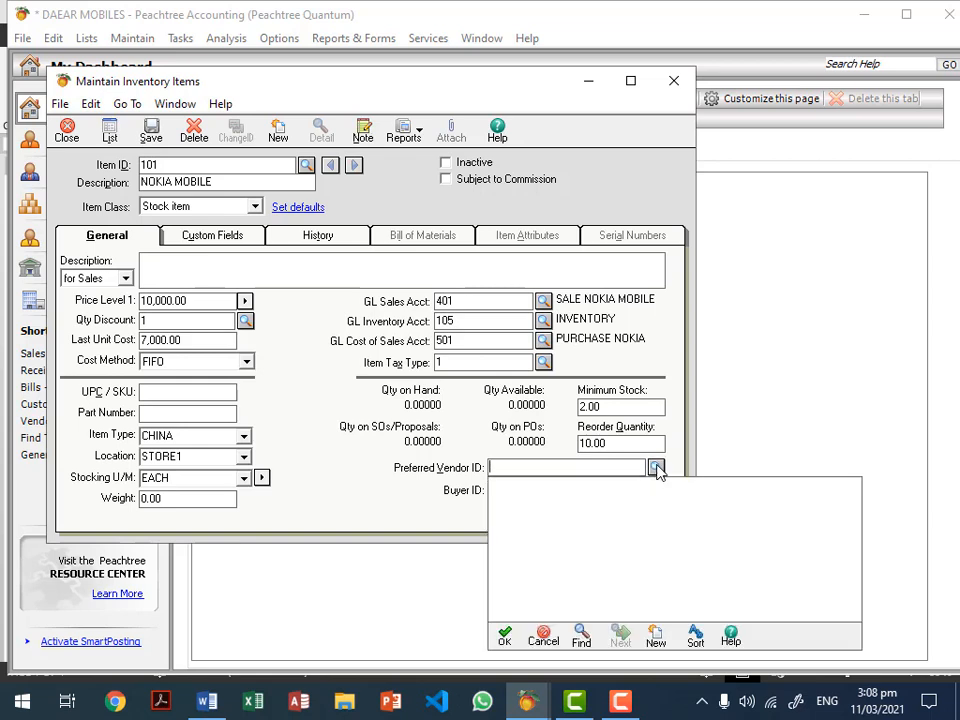
{"action": "left_click", "coordinate": [656, 468]}
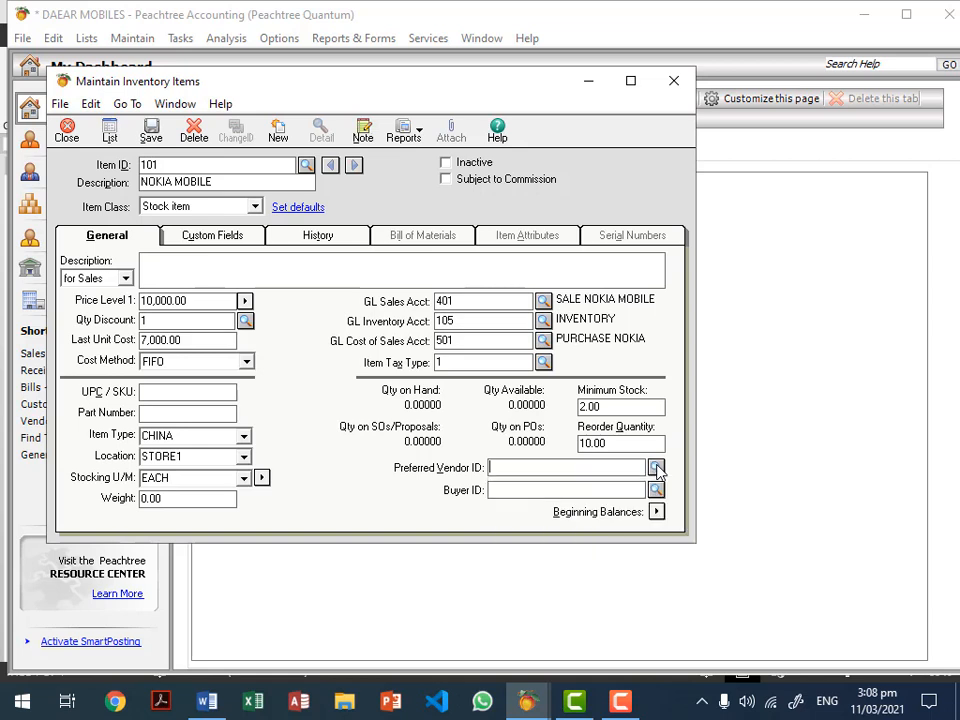
{"action": "left_click", "coordinate": [656, 468]}
{"action": "left_click", "coordinate": [656, 468]}
{"action": "left_click", "coordinate": [656, 468]}
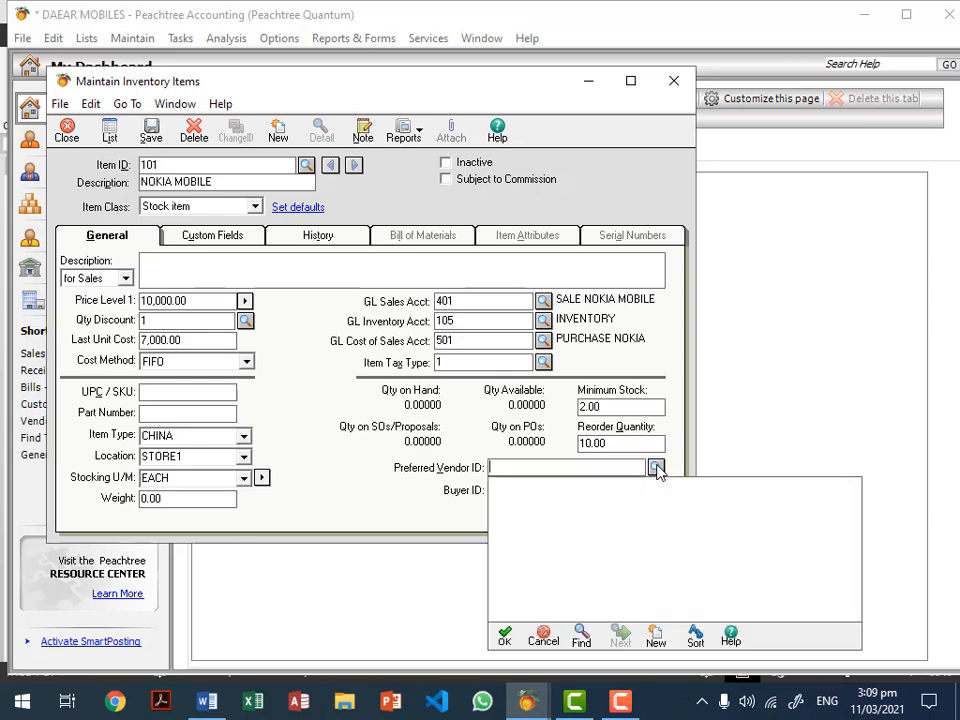
{"action": "left_click", "coordinate": [656, 468]}
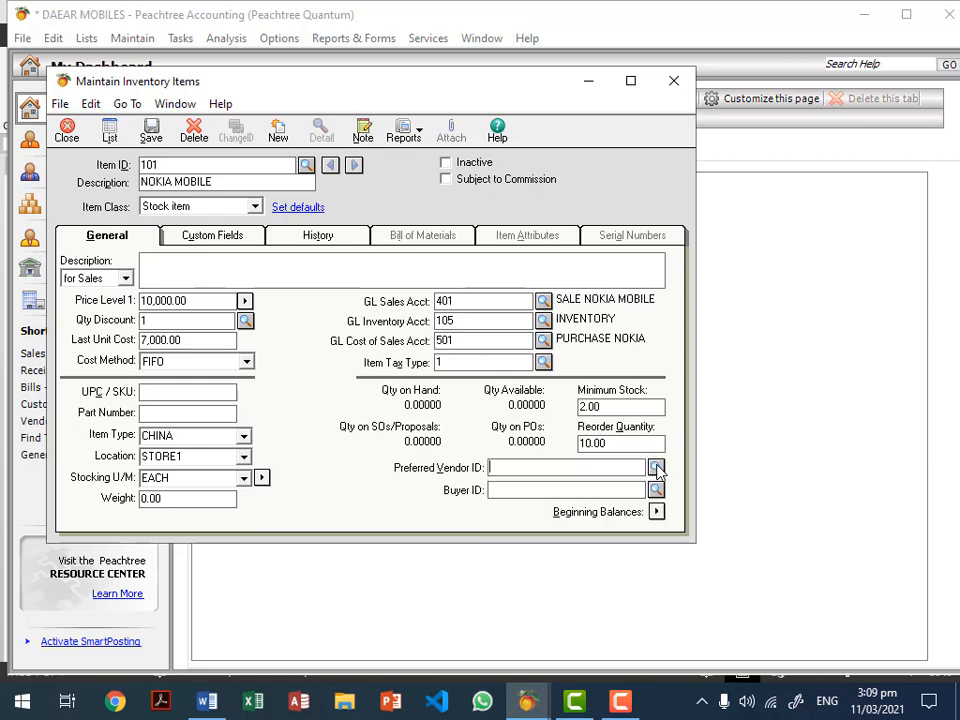
{"action": "left_click", "coordinate": [567, 493]}
{"action": "left_click", "coordinate": [216, 168]}
{"action": "left_click", "coordinate": [222, 181]}
{"action": "left_click", "coordinate": [255, 207]}
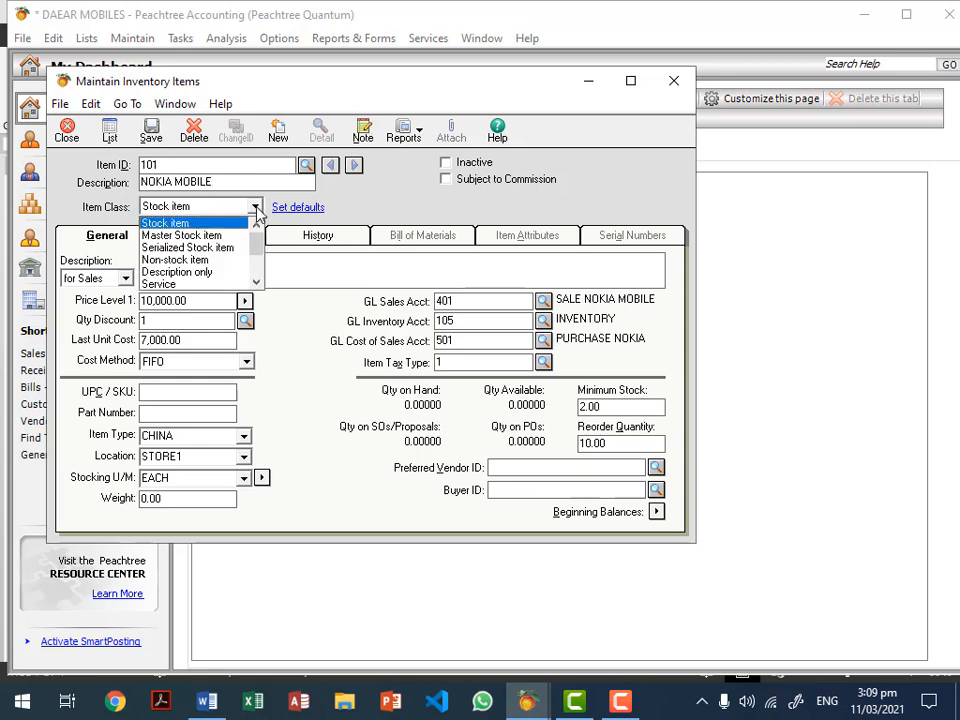
{"action": "left_click", "coordinate": [255, 207]}
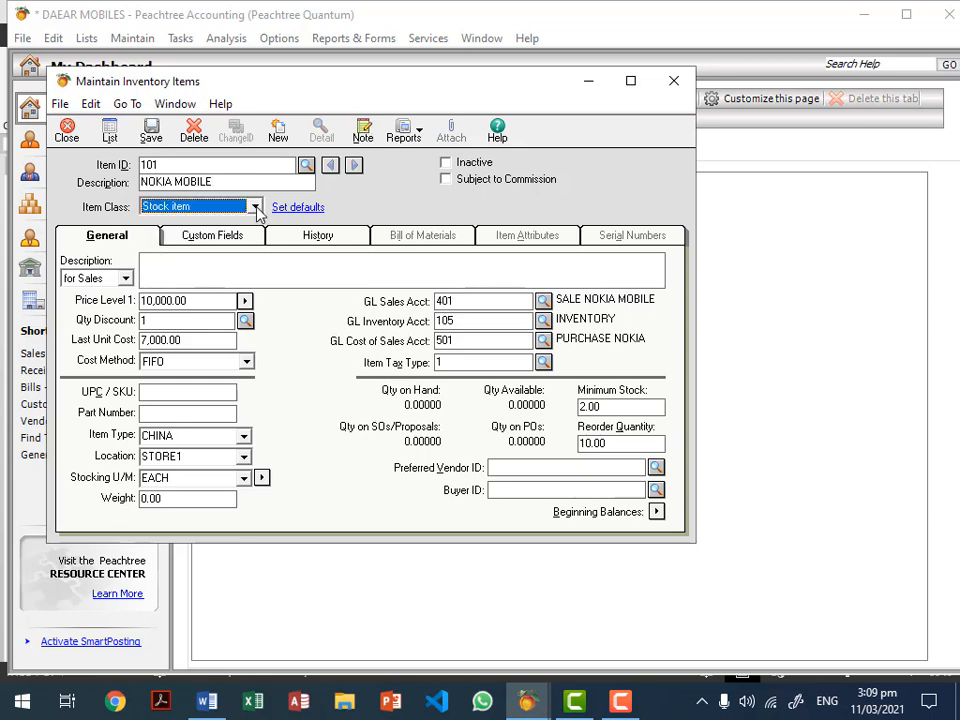
{"action": "left_click", "coordinate": [197, 300]}
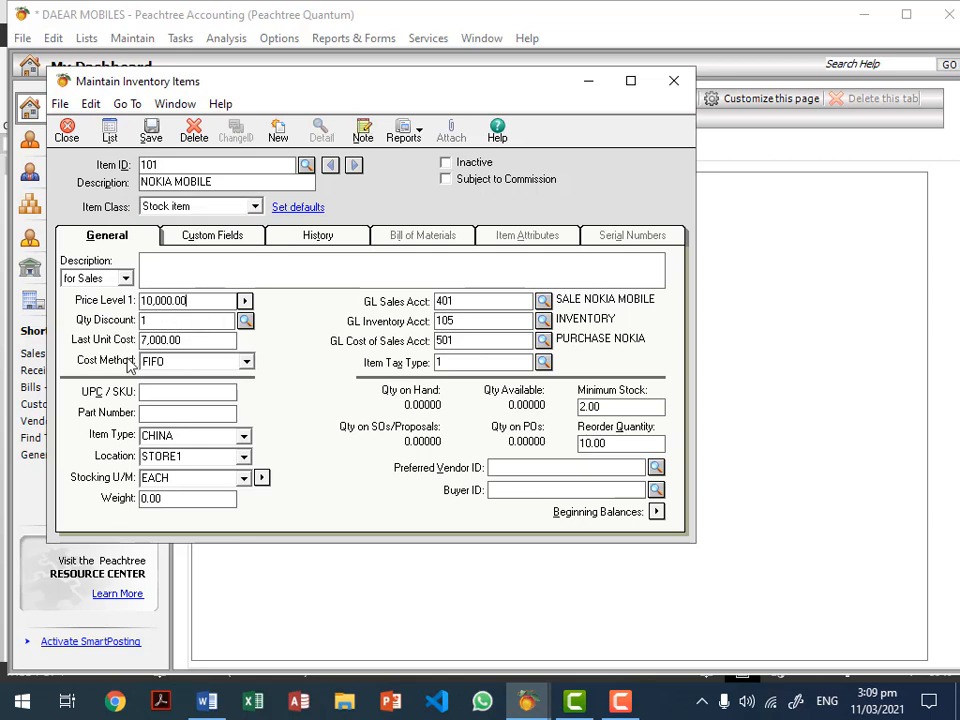
{"action": "left_click", "coordinate": [197, 341]}
{"action": "double_click", "coordinate": [186, 436]}
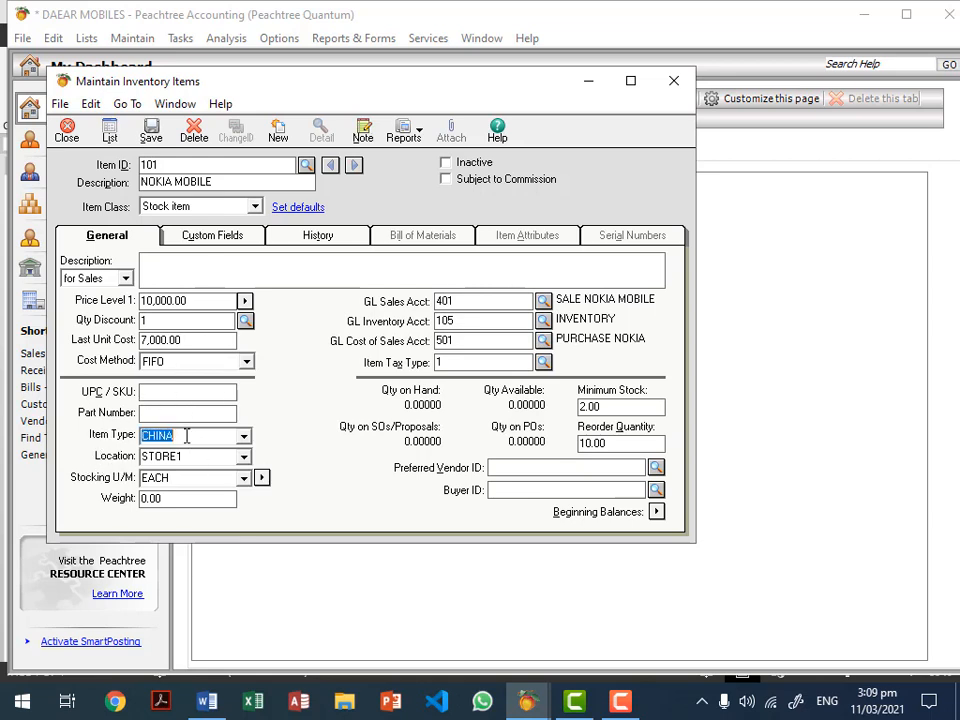
{"action": "left_click", "coordinate": [186, 436]}
{"action": "left_click", "coordinate": [204, 455]}
{"action": "left_click", "coordinate": [204, 455]}
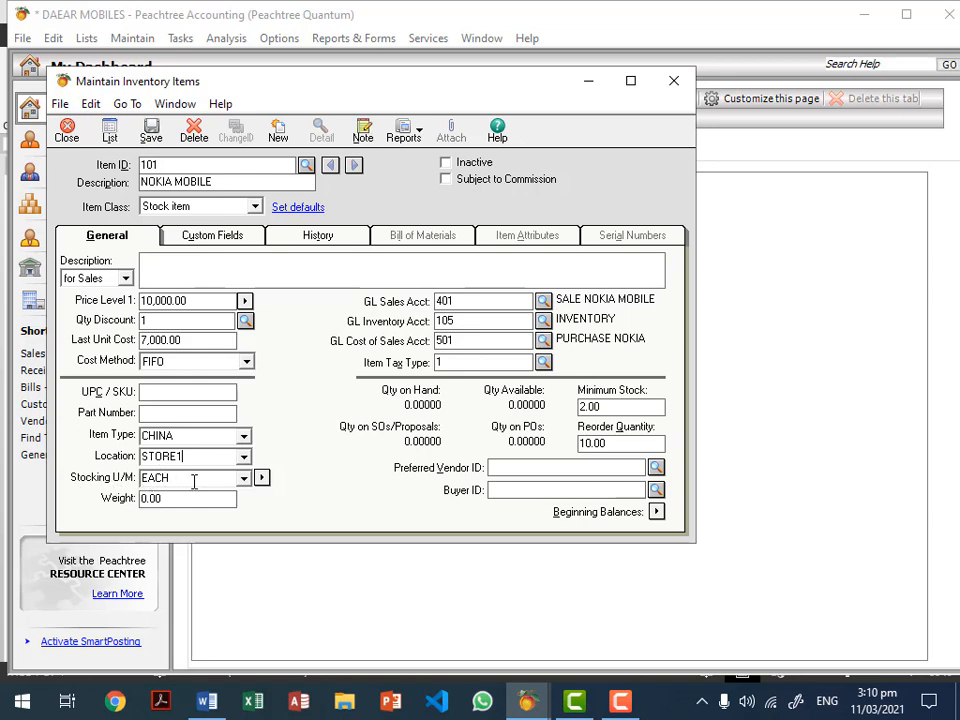
{"action": "key", "text": "Tab"}
{"action": "left_click", "coordinate": [490, 301]}
{"action": "left_click", "coordinate": [543, 300]}
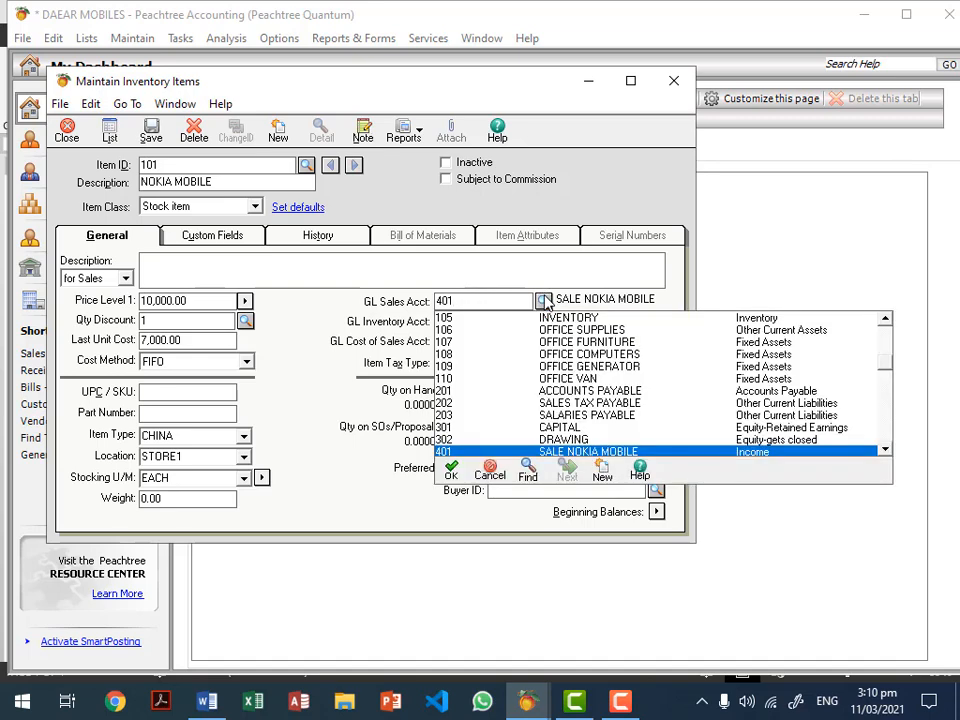
{"action": "left_click", "coordinate": [545, 301]}
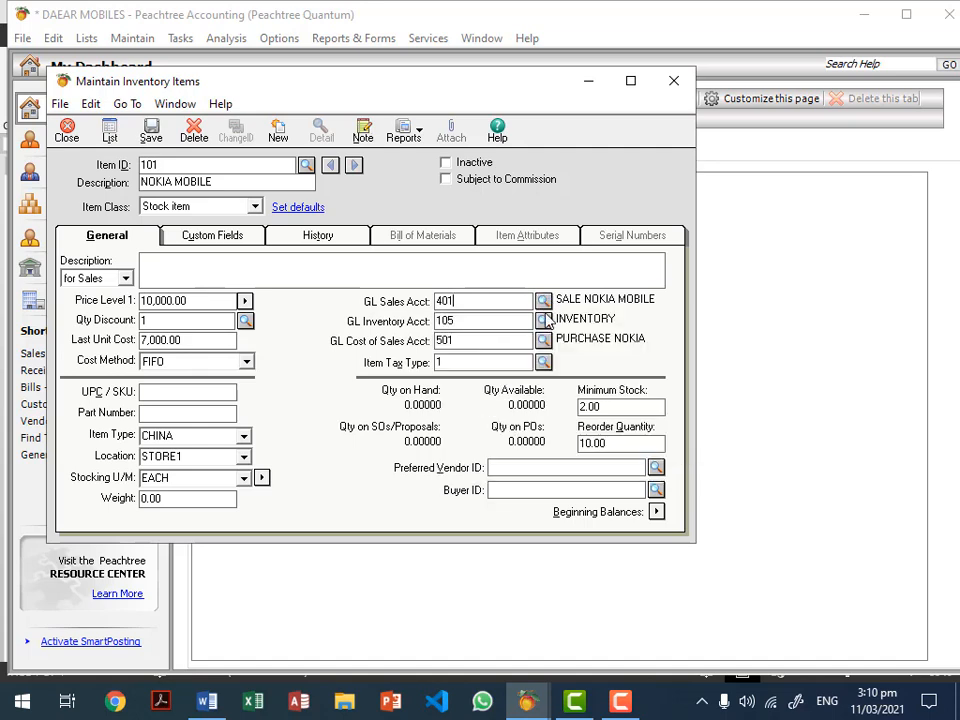
{"action": "left_click", "coordinate": [543, 340]}
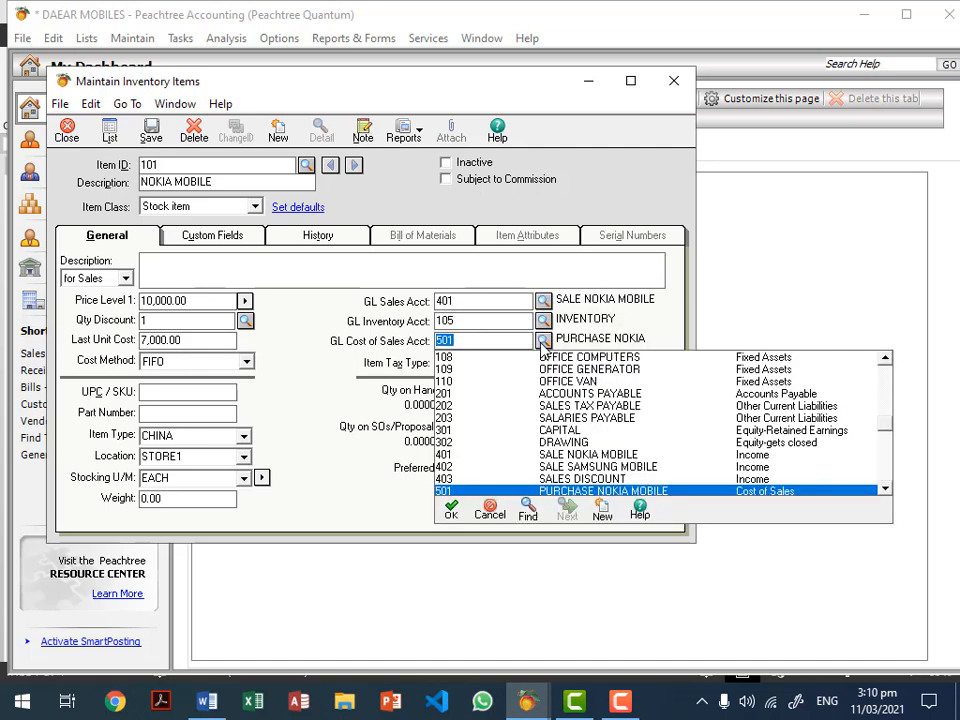
{"action": "left_click", "coordinate": [543, 340]}
{"action": "left_click", "coordinate": [530, 320]}
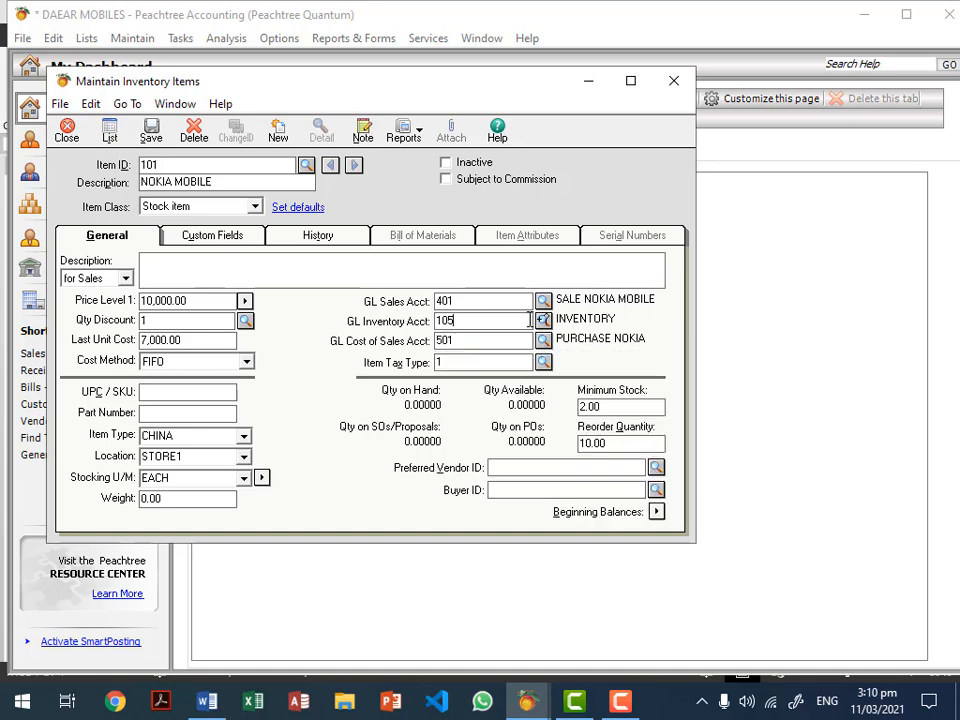
{"action": "left_click", "coordinate": [543, 320]}
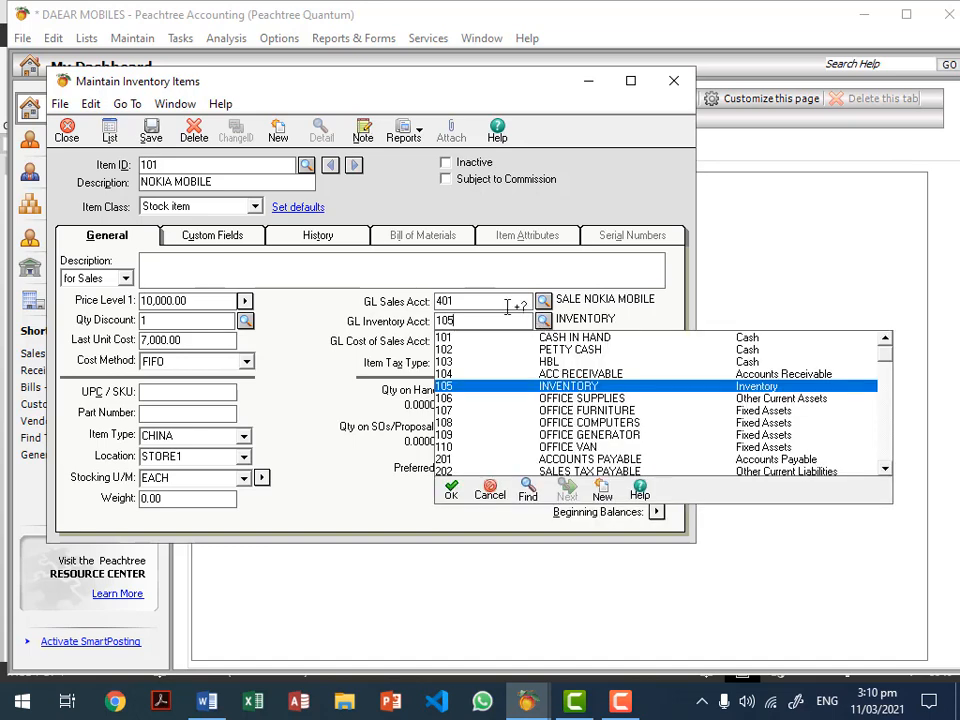
{"action": "left_click", "coordinate": [508, 305]}
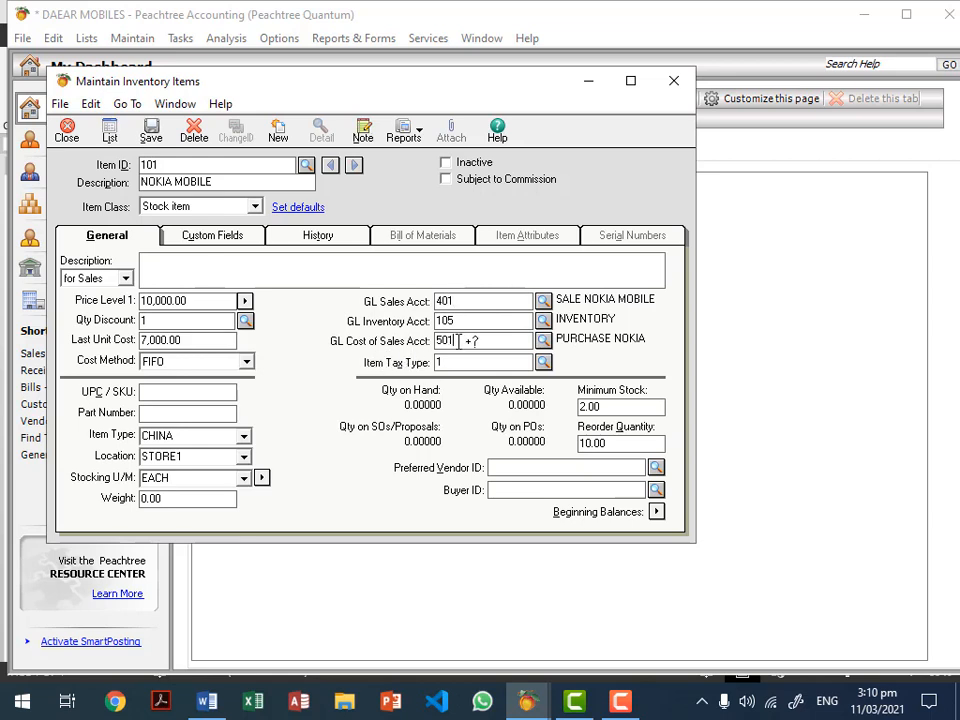
{"action": "left_click", "coordinate": [483, 301]}
{"action": "left_click", "coordinate": [543, 300]}
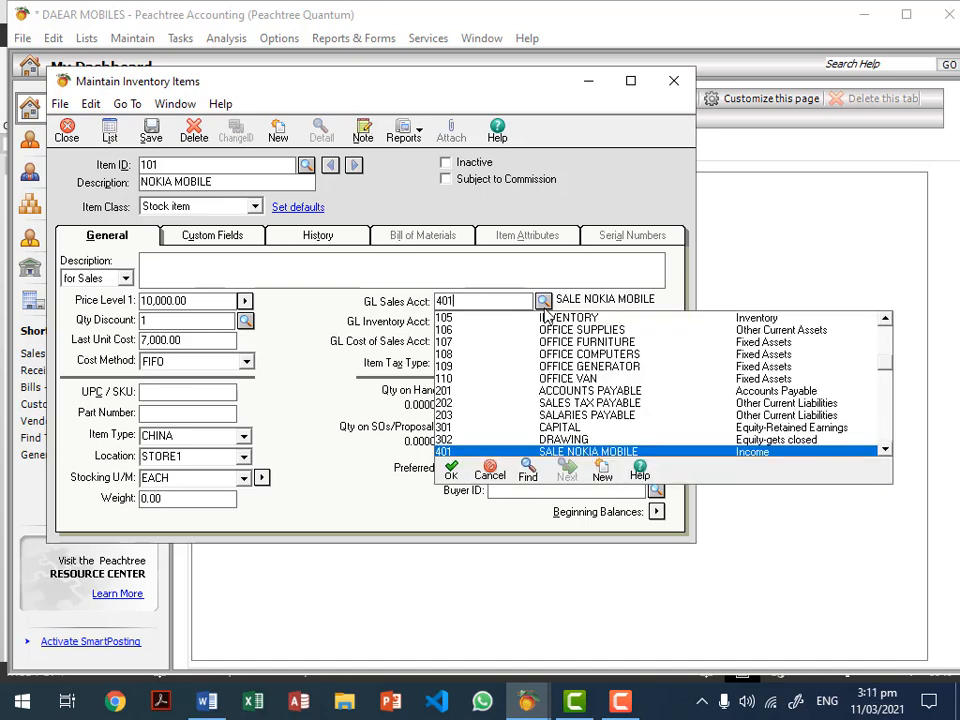
{"action": "left_click", "coordinate": [544, 306]}
{"action": "left_click", "coordinate": [543, 321]}
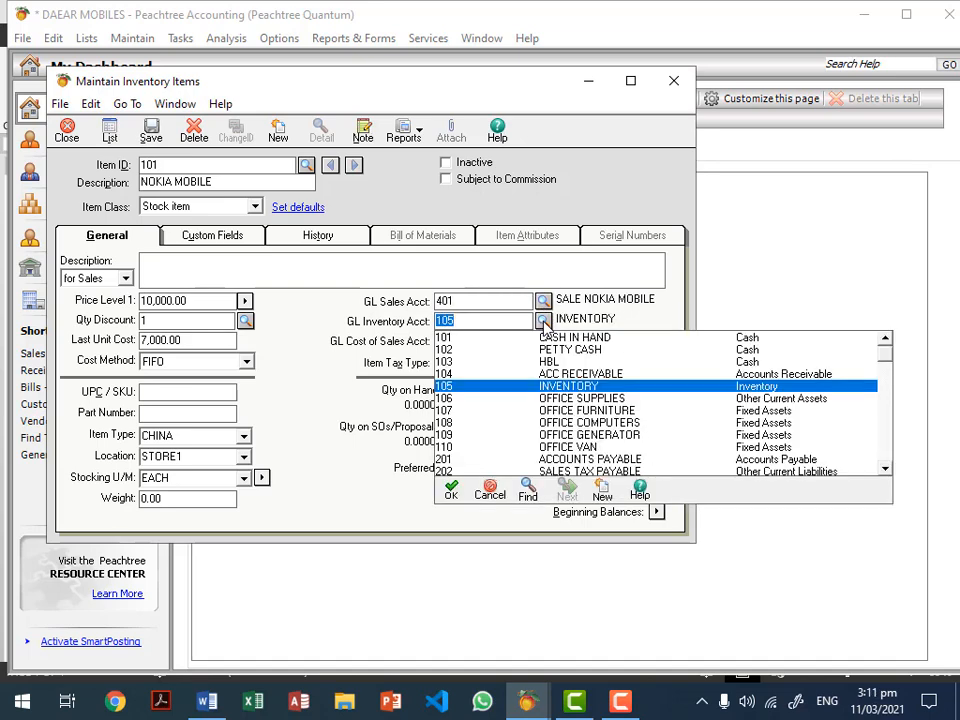
{"action": "left_click", "coordinate": [543, 321]}
{"action": "left_click", "coordinate": [543, 340]}
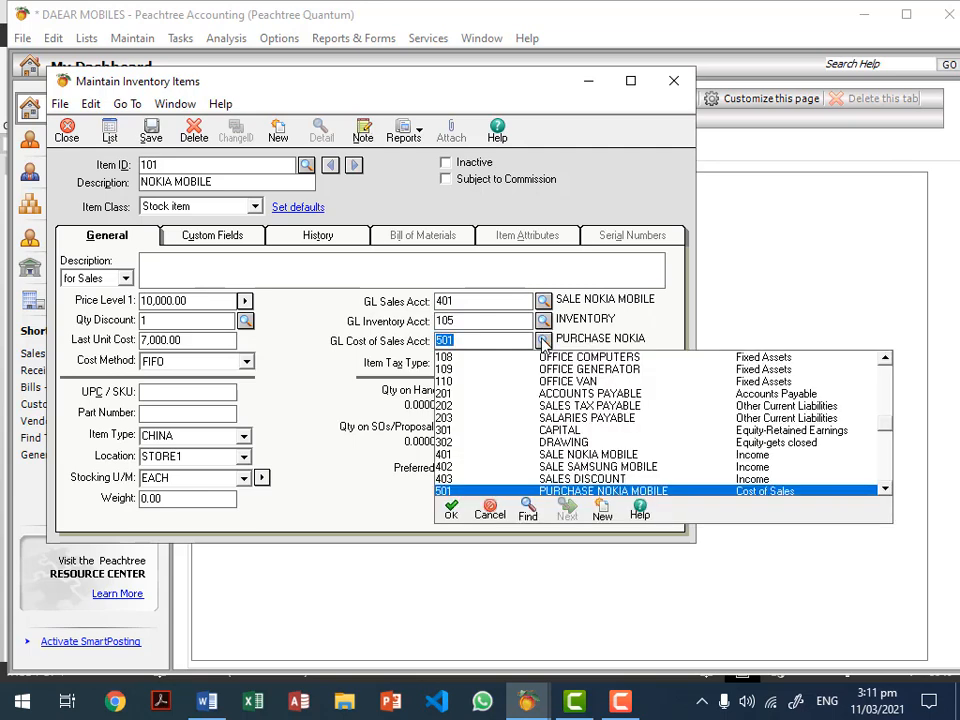
{"action": "left_click", "coordinate": [543, 341]}
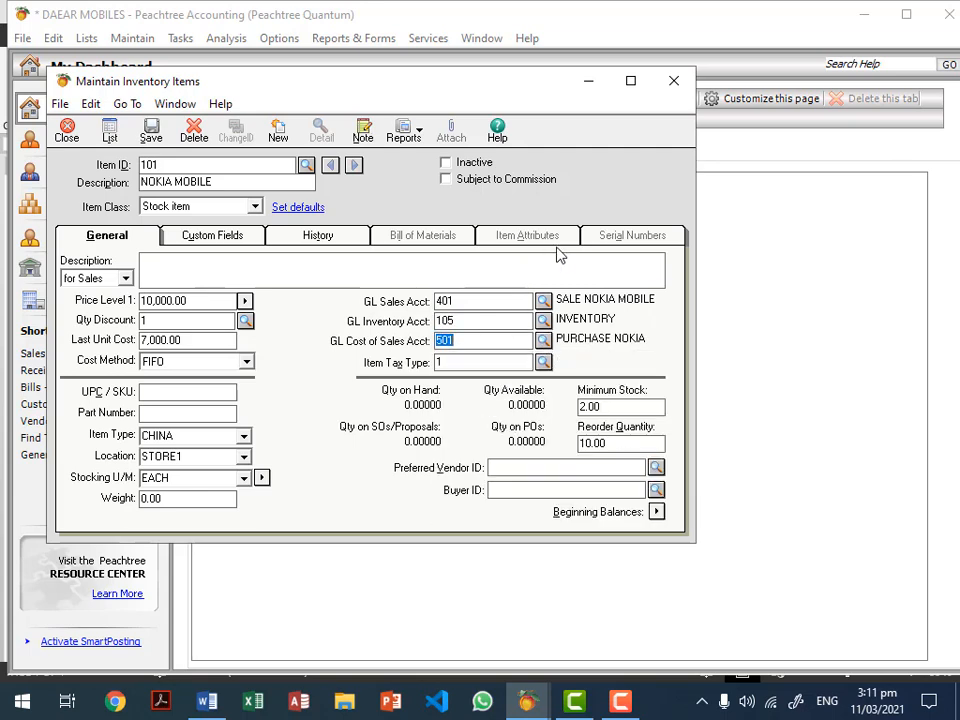
{"action": "left_click", "coordinate": [656, 511]}
Step: Move the save-record prompt higher on screen and choose Yes to save the item
{"action": "left_click_drag", "start_coordinate": [498, 265], "coordinate": [496, 195]}
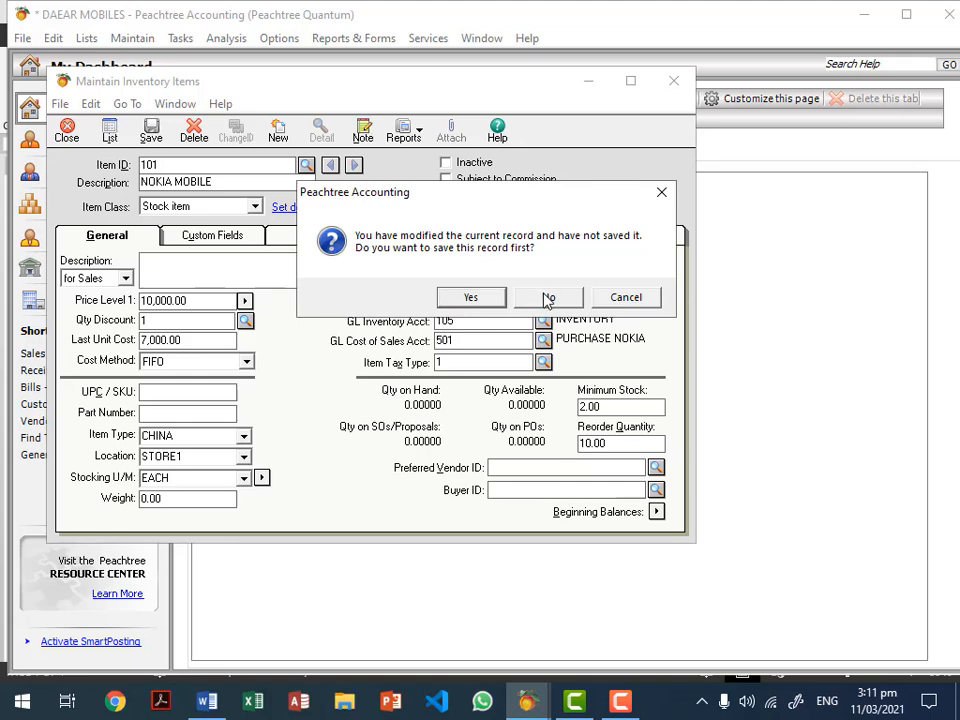
{"action": "left_click", "coordinate": [469, 297]}
Step: Enter 10 units at 7,000.00 unit cost (70,000.00 total) for 101 NOKIA MOBILE and accept
{"action": "left_click", "coordinate": [490, 302]}
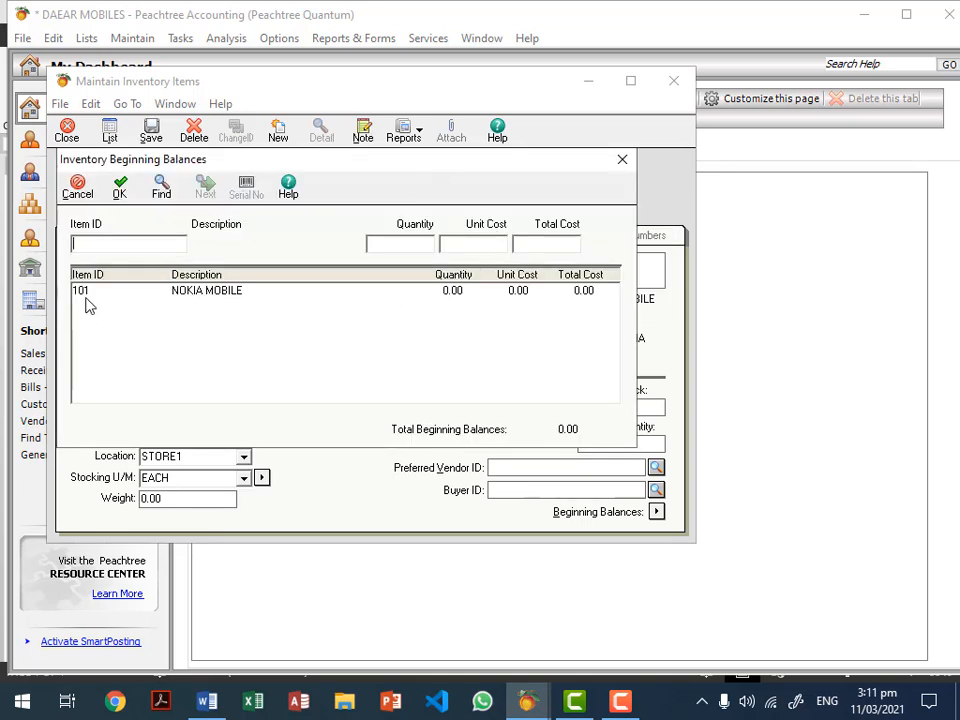
{"action": "left_click", "coordinate": [224, 298]}
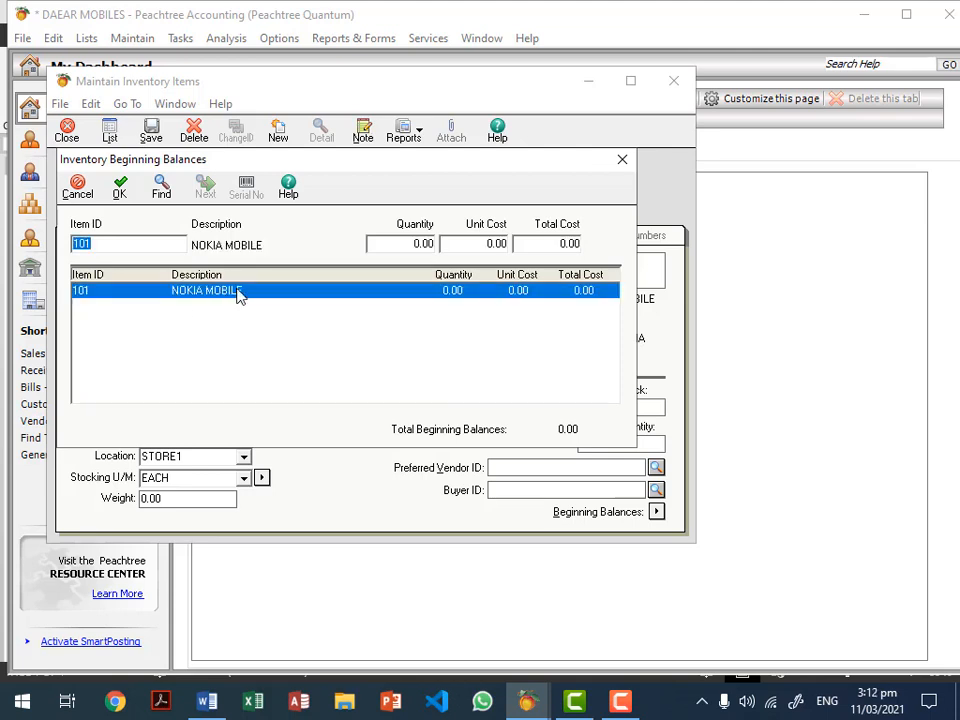
{"action": "left_click", "coordinate": [410, 243]}
{"action": "type", "text": "10"}
{"action": "key", "text": "Tab"}
{"action": "type", "text": "7000"}
{"action": "left_click", "coordinate": [403, 240]}
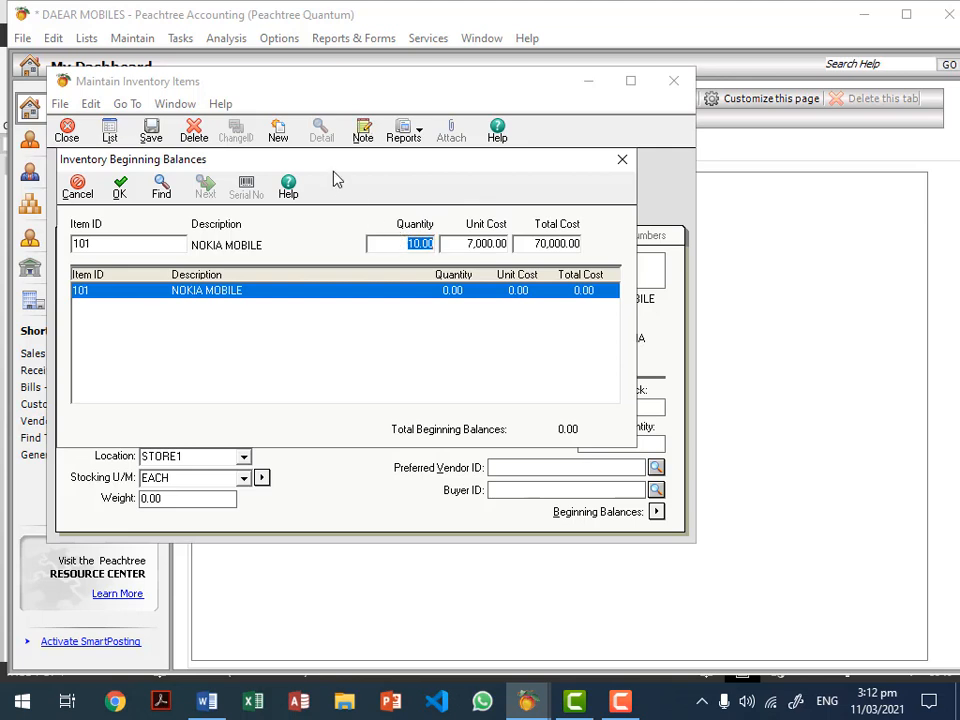
{"action": "left_click", "coordinate": [476, 243]}
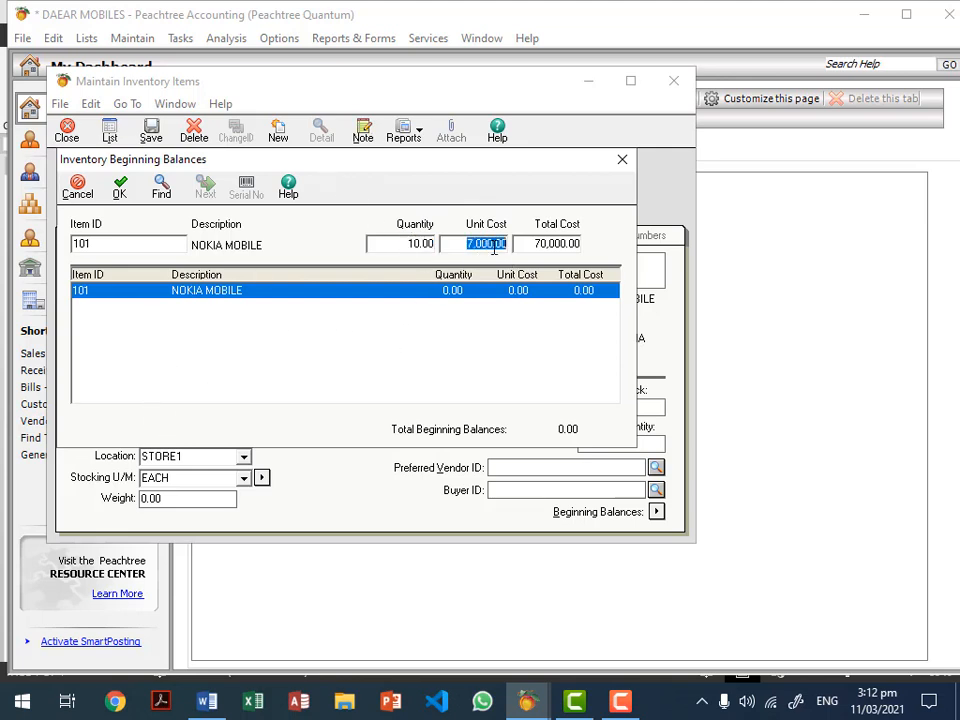
{"action": "left_click", "coordinate": [549, 249]}
{"action": "left_click", "coordinate": [550, 248]}
{"action": "left_click", "coordinate": [120, 188]}
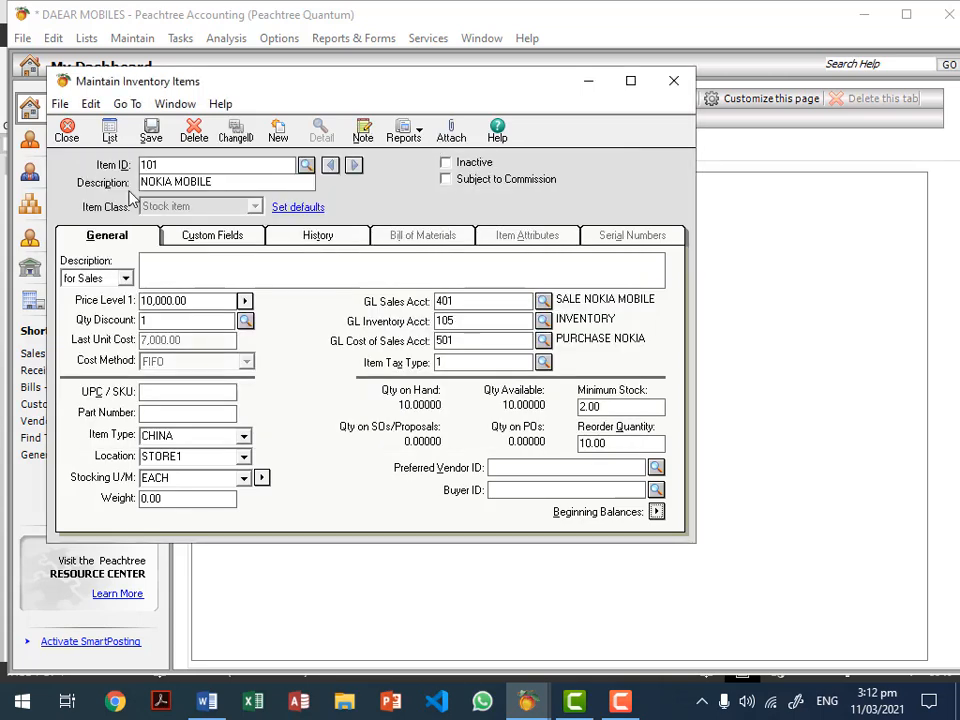
Step: Save NOKIA MOBILE and start new item 102 with description SAMSUNG
{"action": "left_click", "coordinate": [145, 140]}
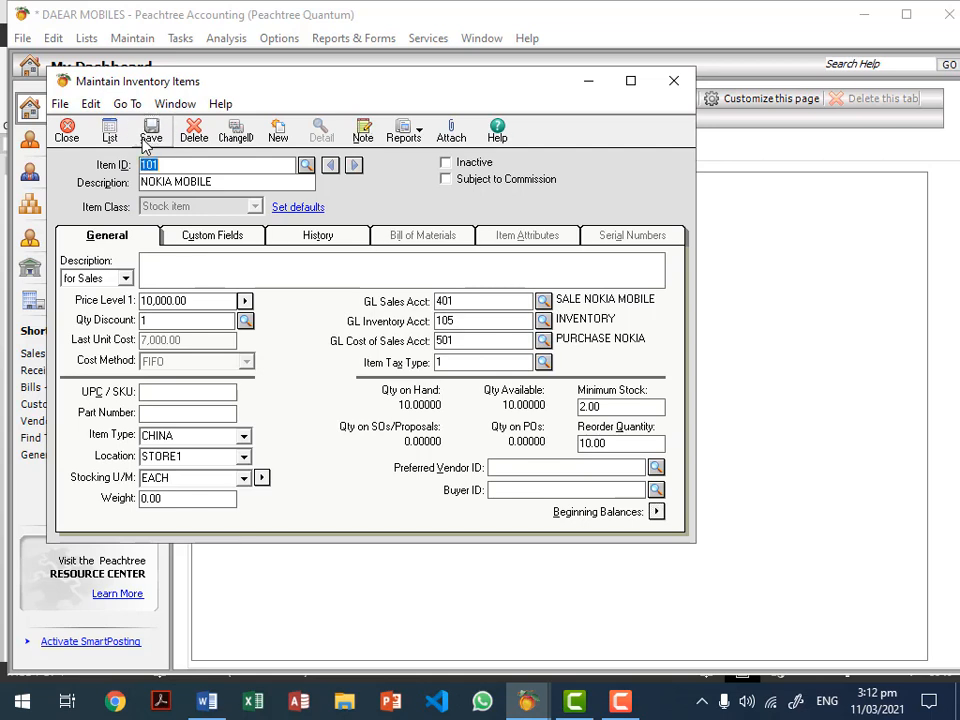
{"action": "left_click", "coordinate": [280, 140]}
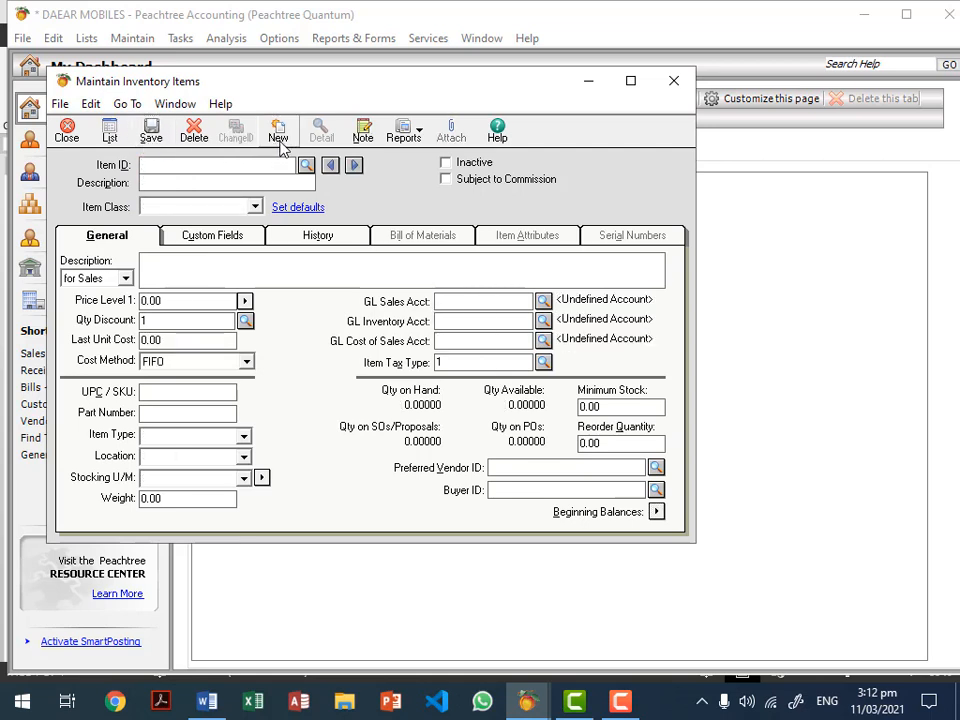
{"action": "type", "text": "102"}
{"action": "key", "text": "Tab"}
{"action": "type", "text": "SAMSUNG"}
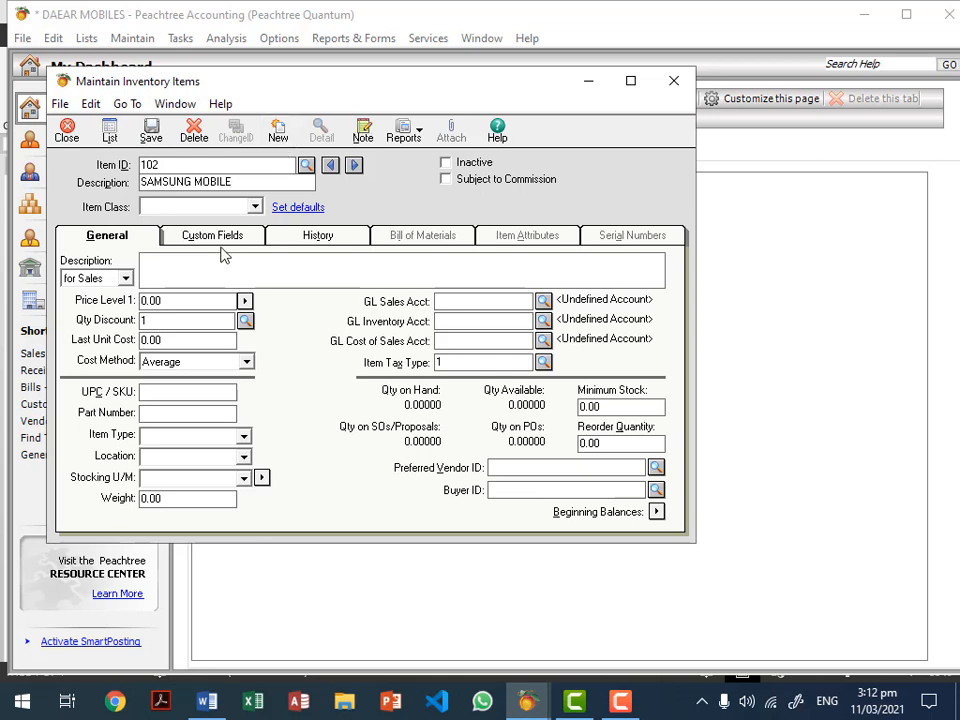
Step: Set Price Level 1 to 20,000, Last Unit Cost to 15000 and cost method FIFO
{"action": "left_click", "coordinate": [145, 300]}
{"action": "type", "text": "20,000"}
{"action": "left_click", "coordinate": [157, 340]}
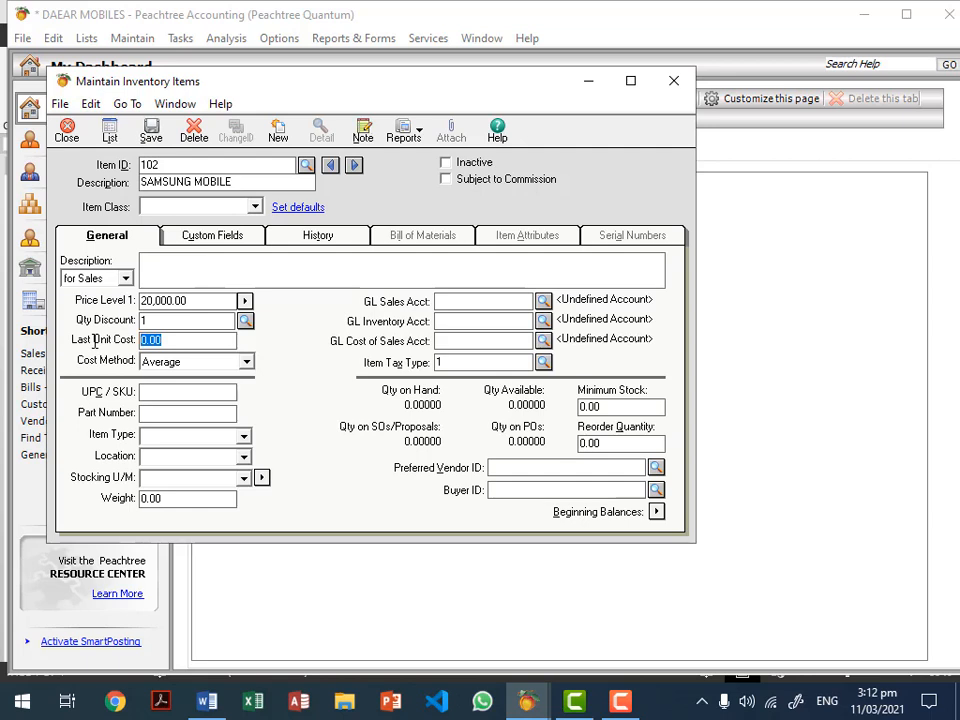
{"action": "type", "text": "15000"}
{"action": "left_click", "coordinate": [247, 361]}
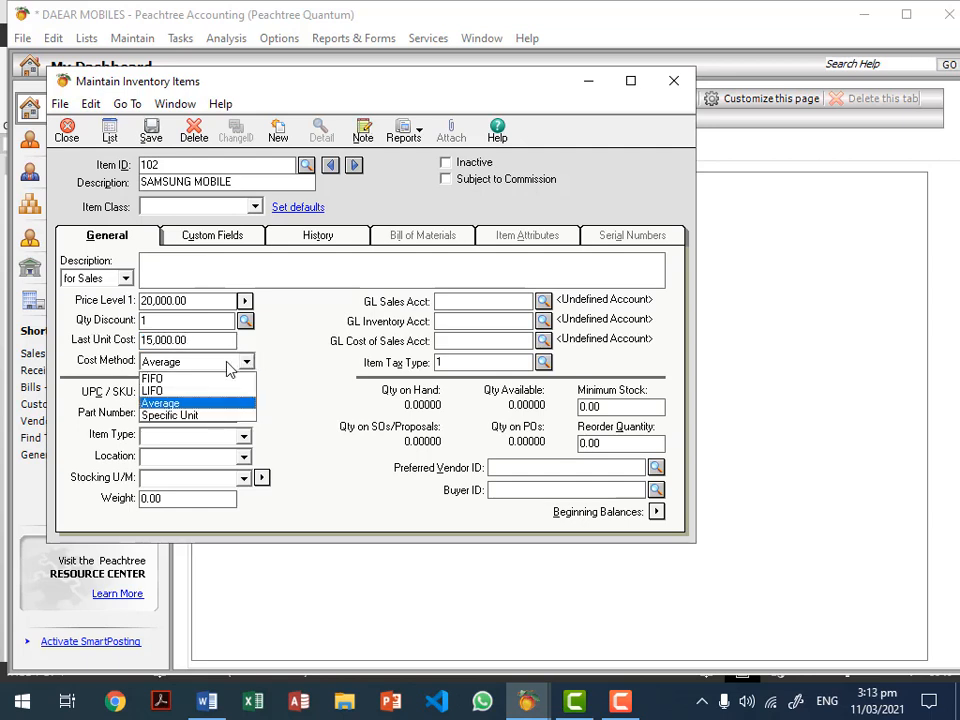
{"action": "left_click", "coordinate": [212, 377]}
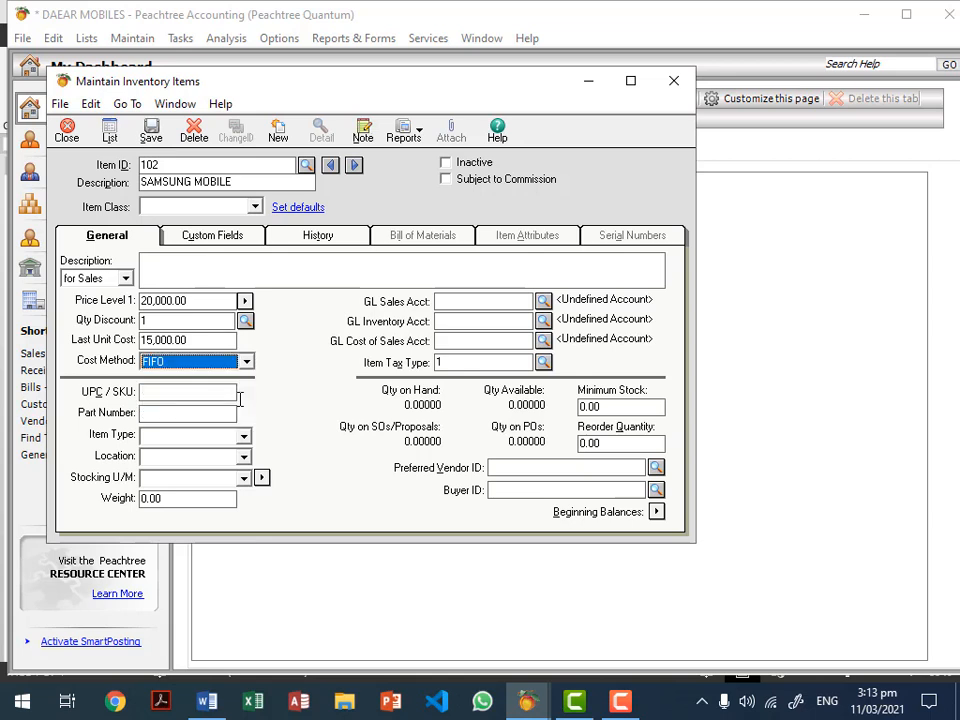
Step: Set the item type to USA, location to STORE2 and stocking unit to EACH
{"action": "left_click", "coordinate": [181, 438]}
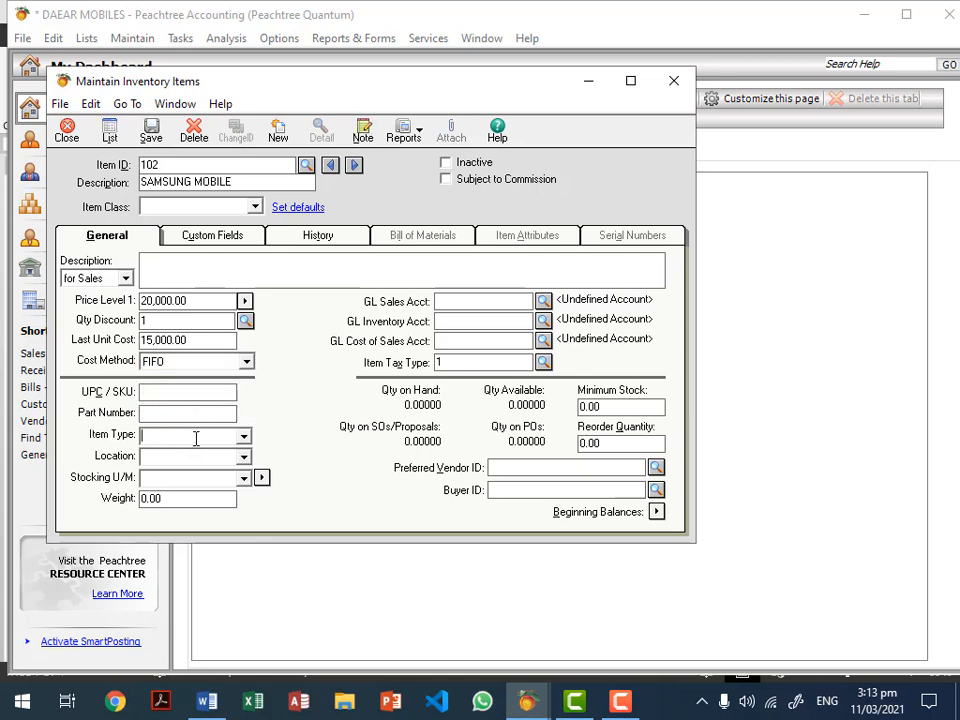
{"action": "left_click", "coordinate": [246, 437]}
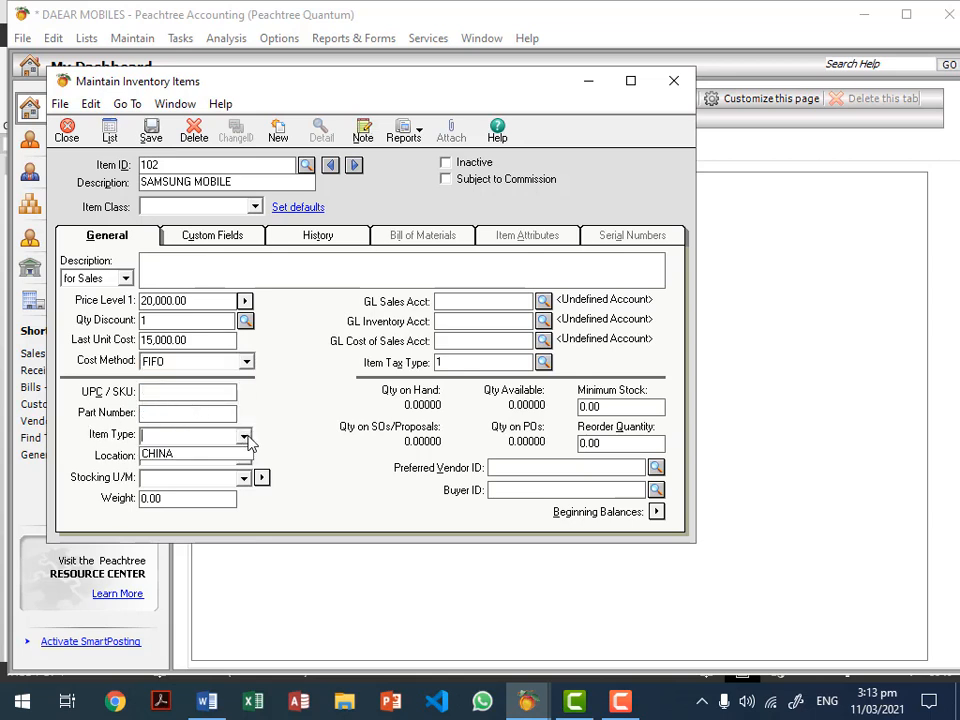
{"action": "left_click", "coordinate": [191, 436]}
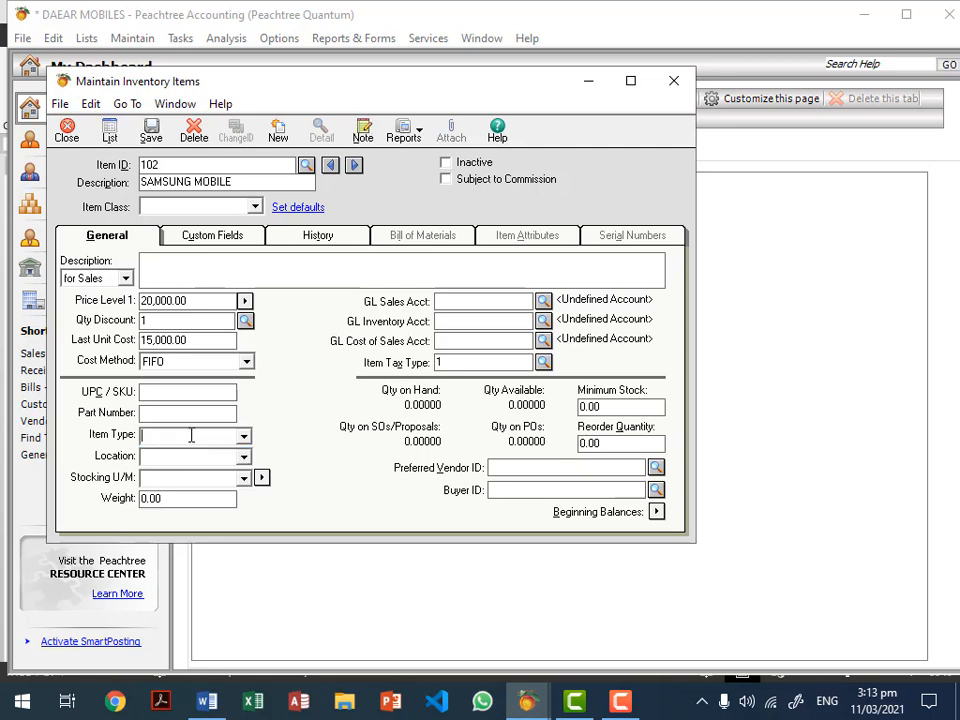
{"action": "type", "text": "USA"}
{"action": "left_click", "coordinate": [192, 463]}
{"action": "type", "text": "STORE2"}
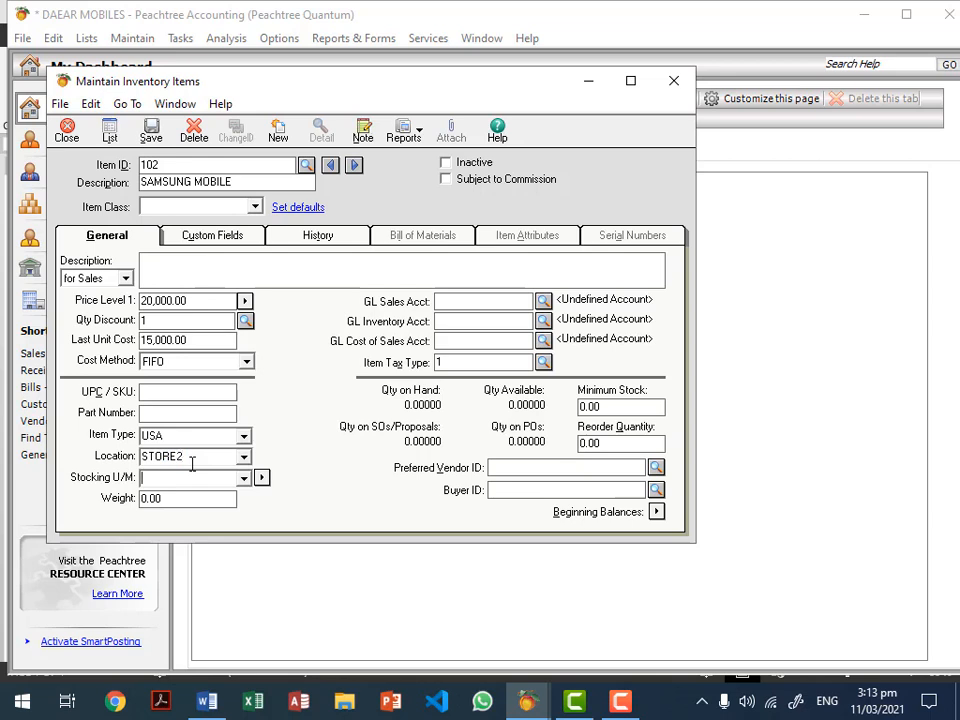
{"action": "key", "text": "Tab"}
{"action": "type", "text": "EACH"}
{"action": "key", "text": "Tab"}
Step: Keep EACH as the stocking unit and pick 402 SALE SAMSUNG as the GL sales account
{"action": "left_click", "coordinate": [243, 477]}
{"action": "left_click", "coordinate": [230, 495]}
{"action": "left_click", "coordinate": [474, 301]}
{"action": "left_click", "coordinate": [548, 305]}
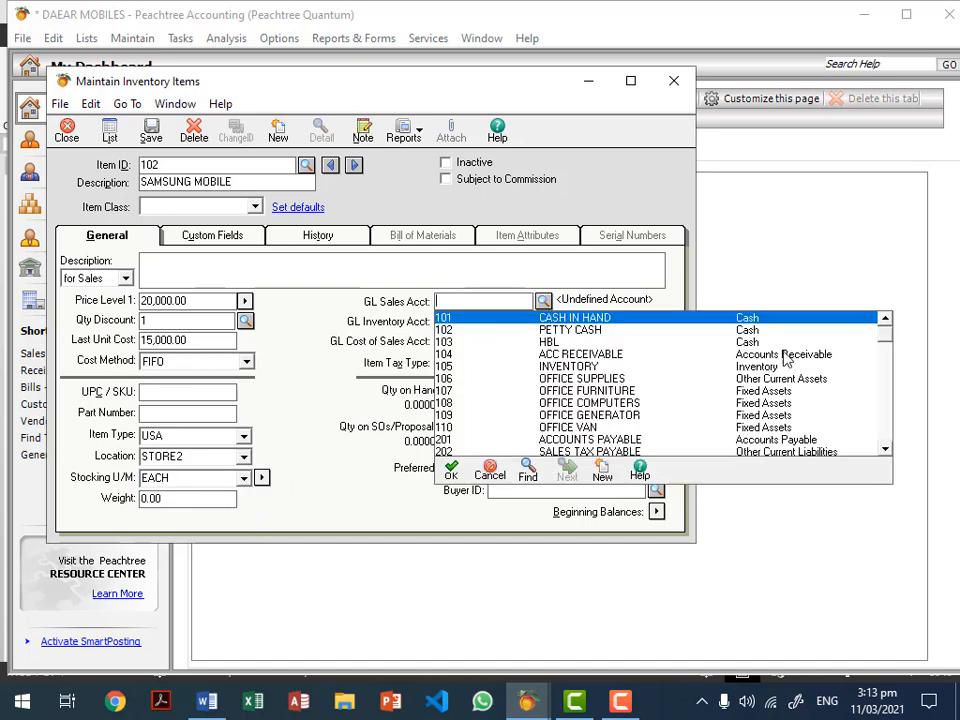
{"action": "left_click_drag", "start_coordinate": [891, 339], "coordinate": [884, 390]}
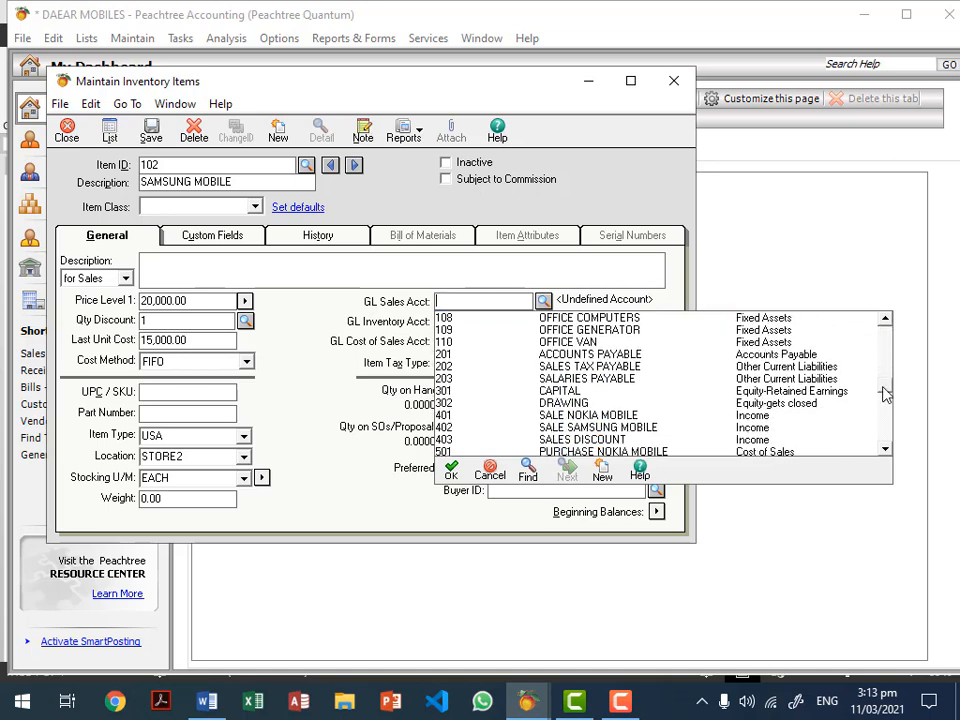
{"action": "double_click", "coordinate": [633, 427]}
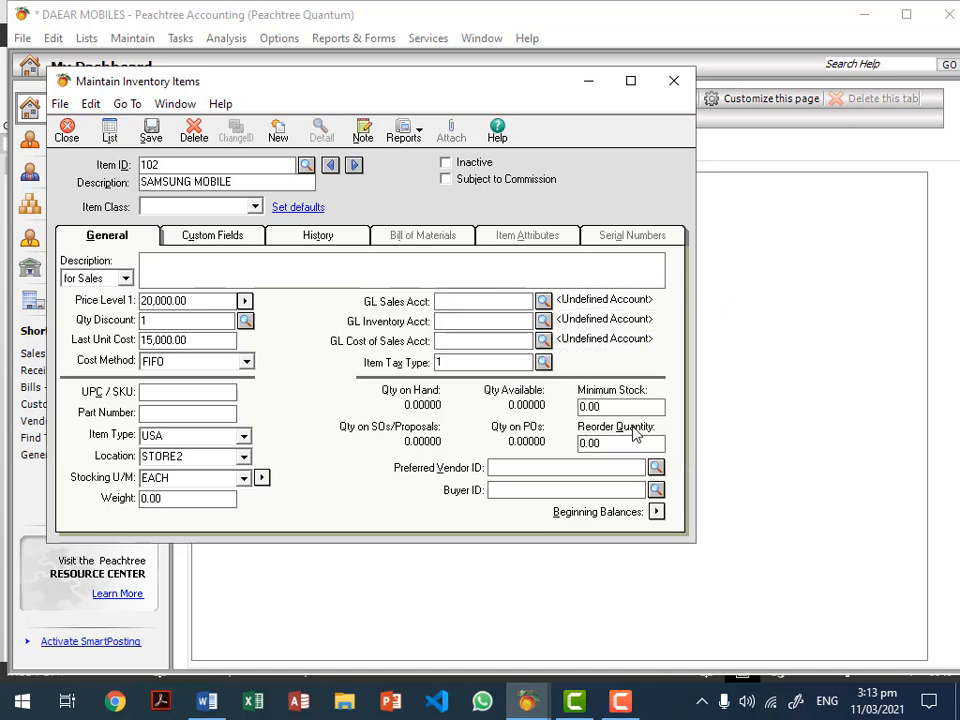
Step: Assign inventory account 105 INVENTORY and cost of sales 502 PURCHASE SAMSUNG, then request beginning balances
{"action": "left_click", "coordinate": [543, 321]}
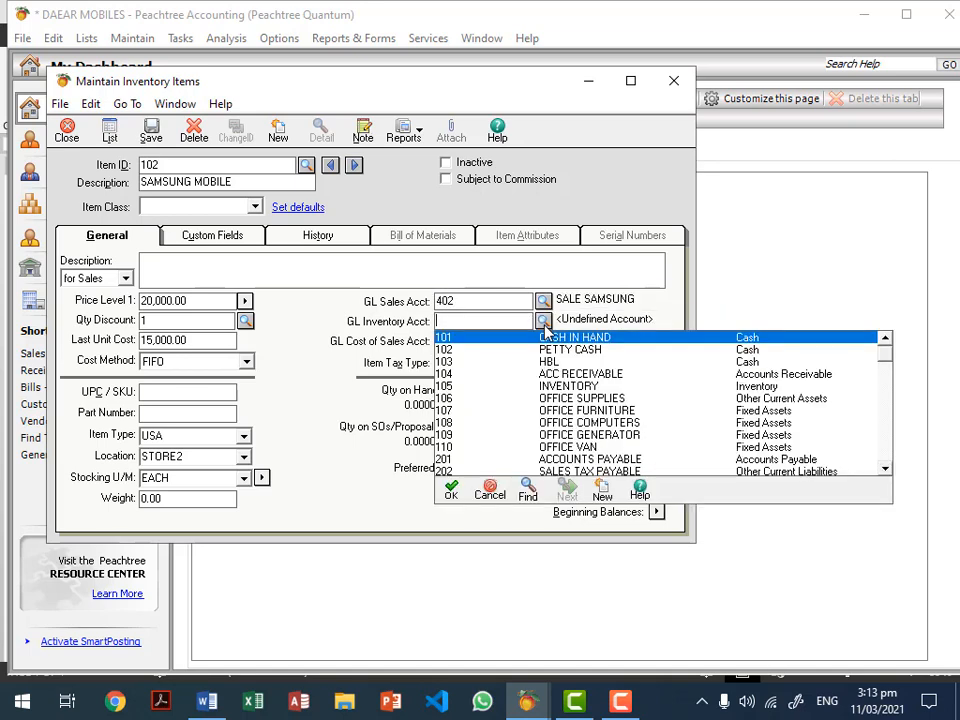
{"action": "double_click", "coordinate": [753, 387]}
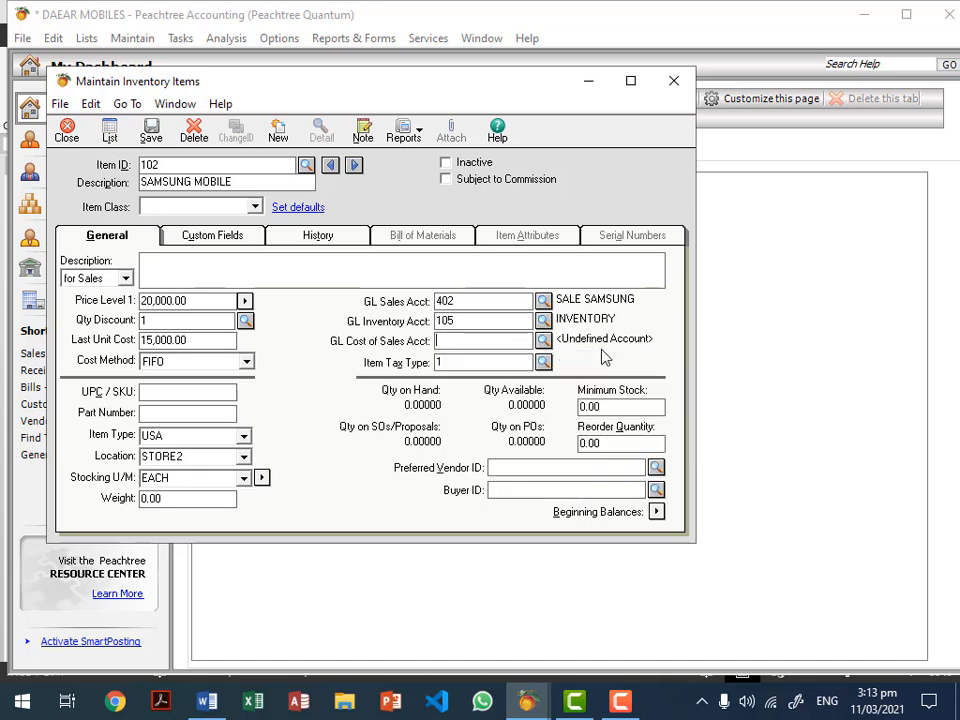
{"action": "left_click", "coordinate": [543, 341]}
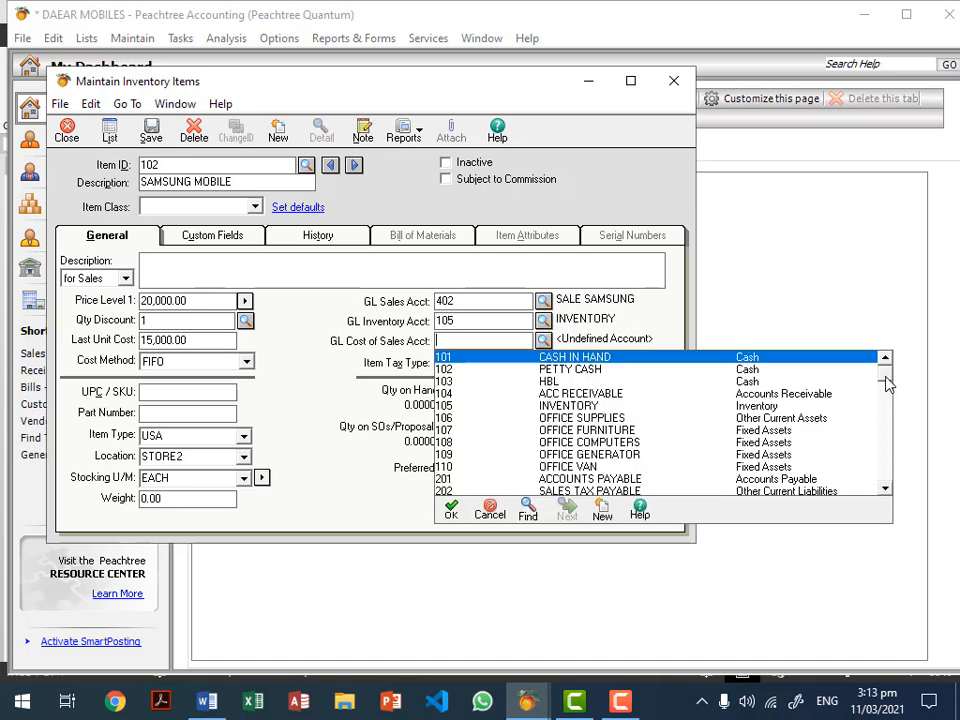
{"action": "left_click_drag", "start_coordinate": [885, 381], "coordinate": [804, 459]}
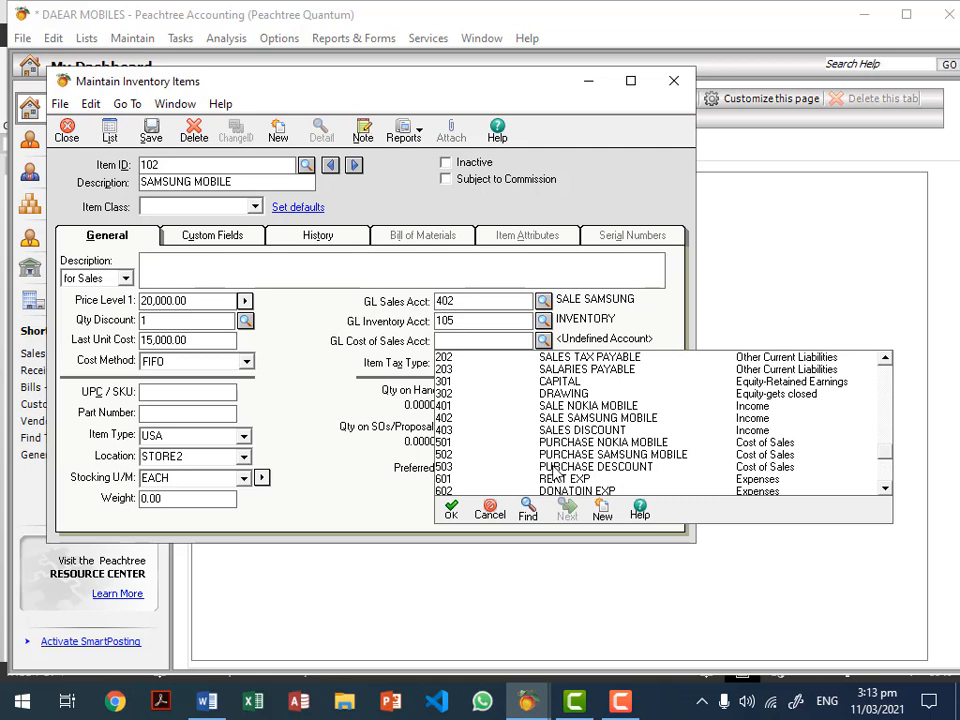
{"action": "double_click", "coordinate": [624, 456]}
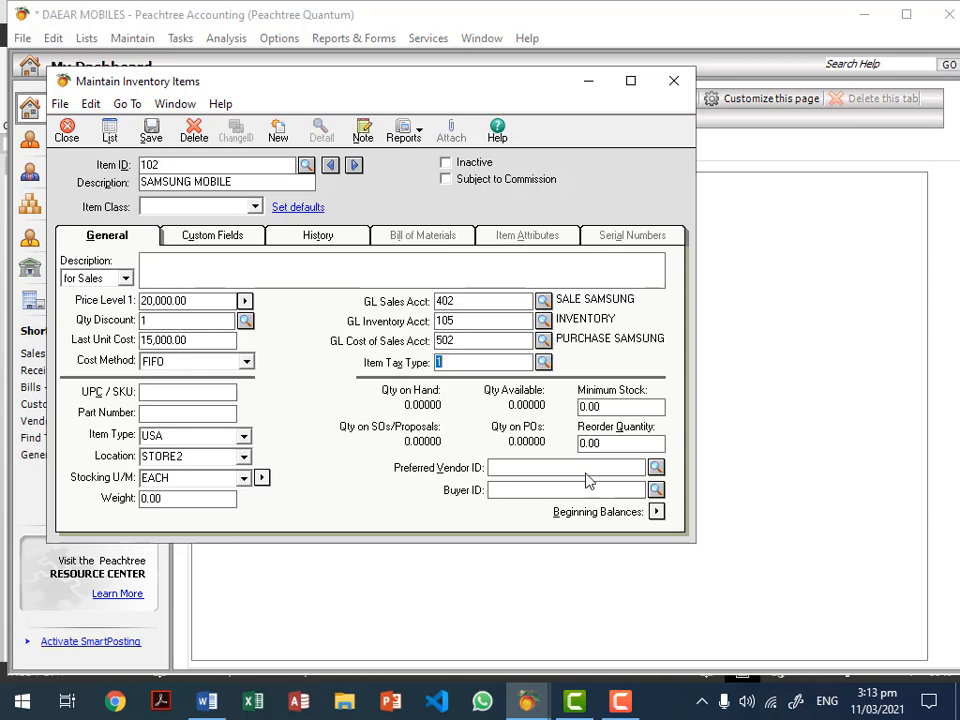
{"action": "left_click", "coordinate": [657, 512]}
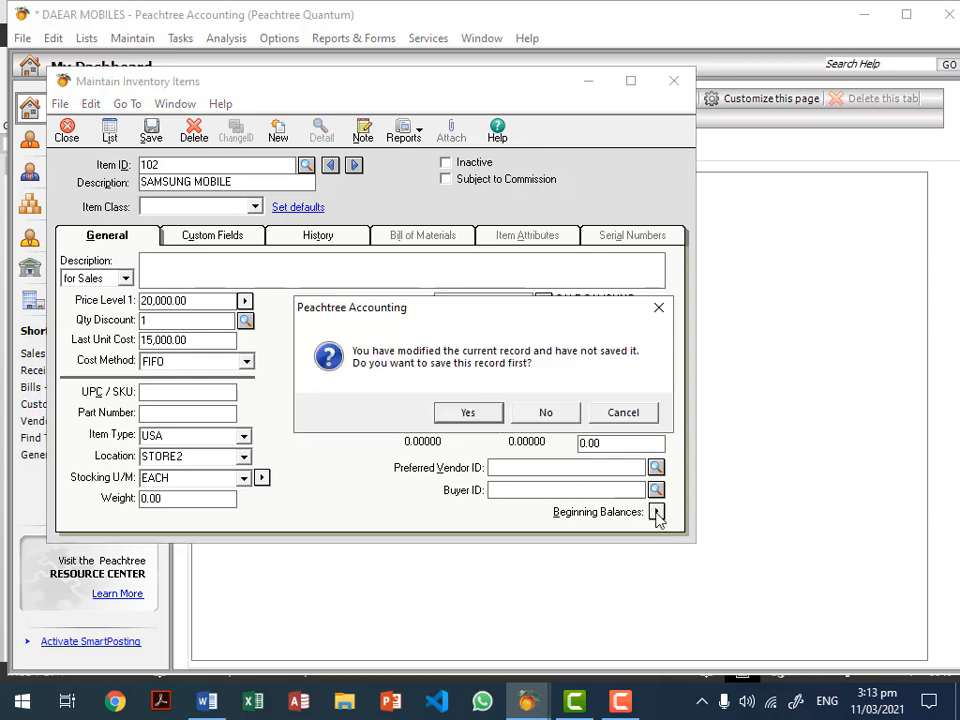
Step: Try saving, dismiss the missing item class message, and set the item class to Stock item
{"action": "left_click", "coordinate": [472, 418]}
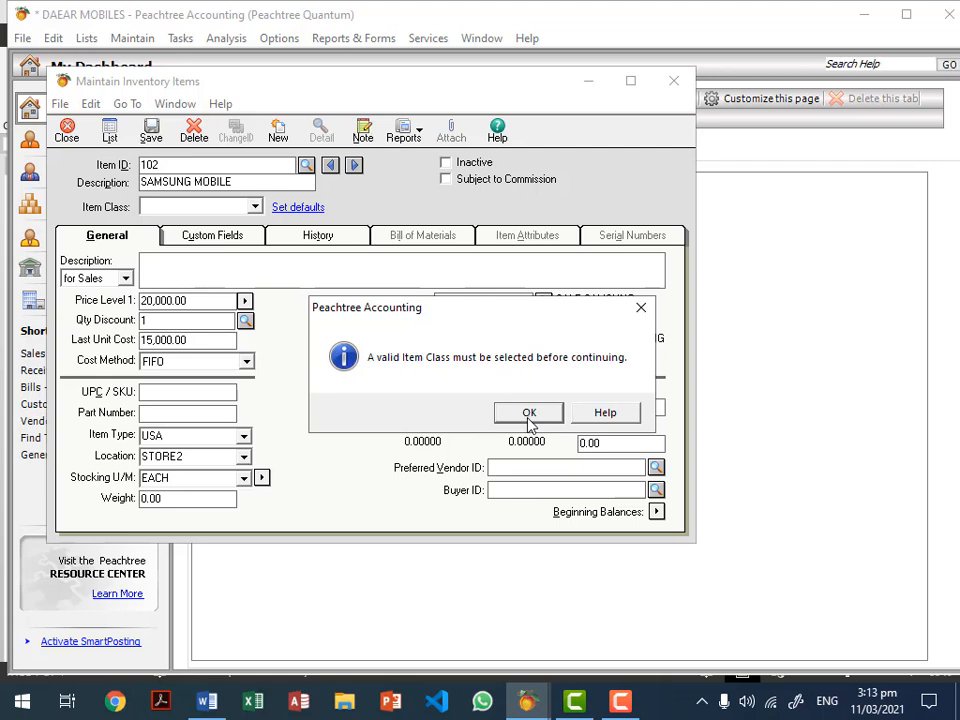
{"action": "left_click", "coordinate": [529, 416]}
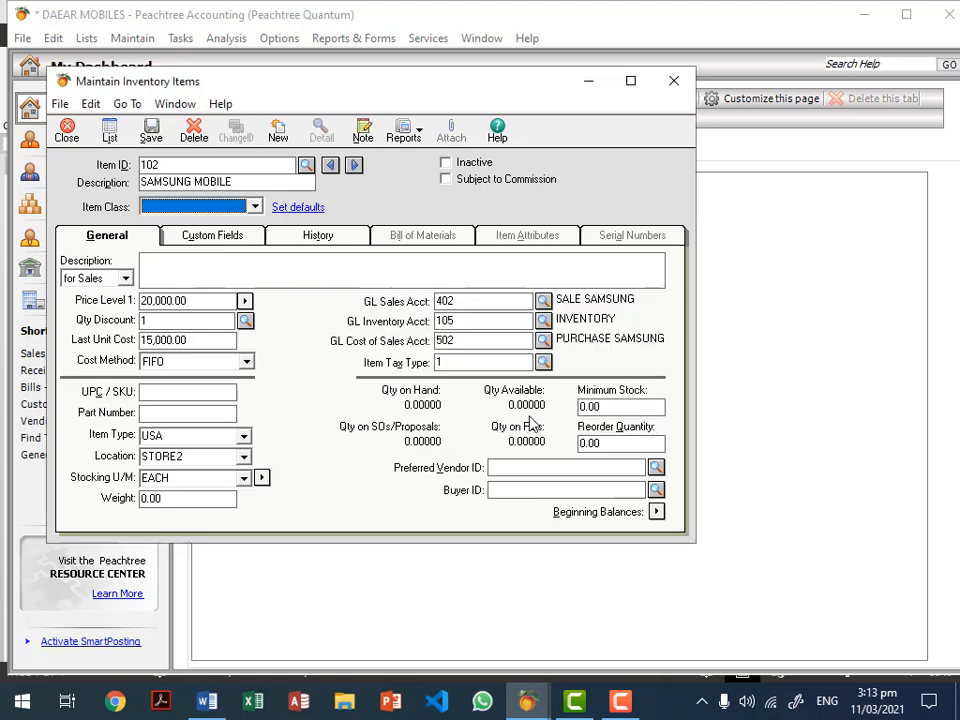
{"action": "left_click", "coordinate": [255, 207]}
{"action": "left_click", "coordinate": [189, 222]}
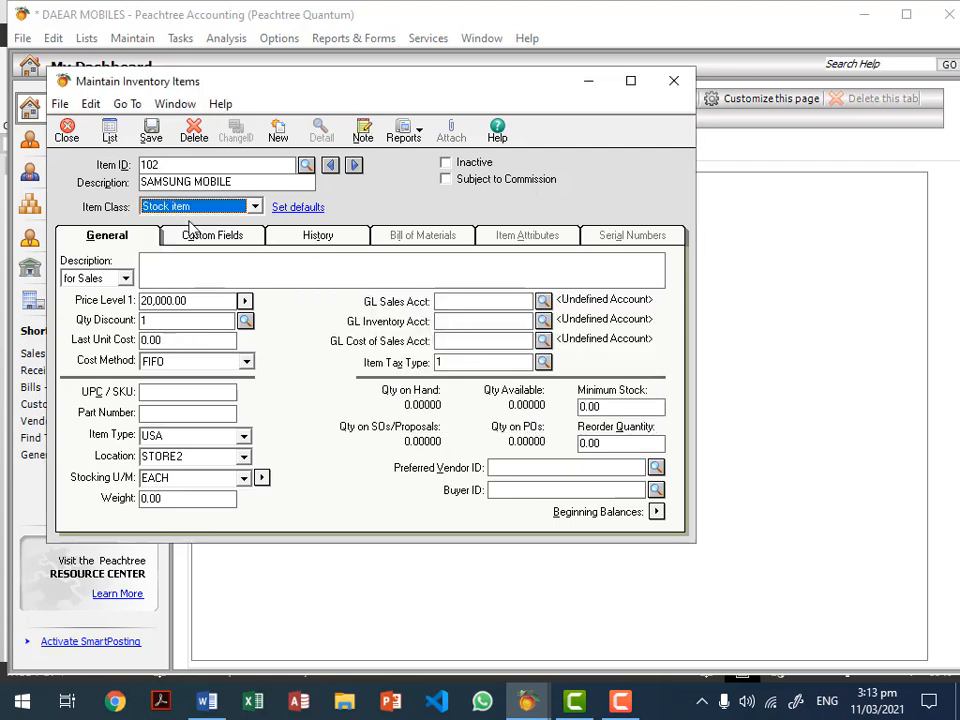
Step: Reassign GL accounts 402 SALE SAMSUNG, 105 INVENTORY and 502 PURCHASE SAMSUNG, then request beginning balances
{"action": "left_click", "coordinate": [438, 301]}
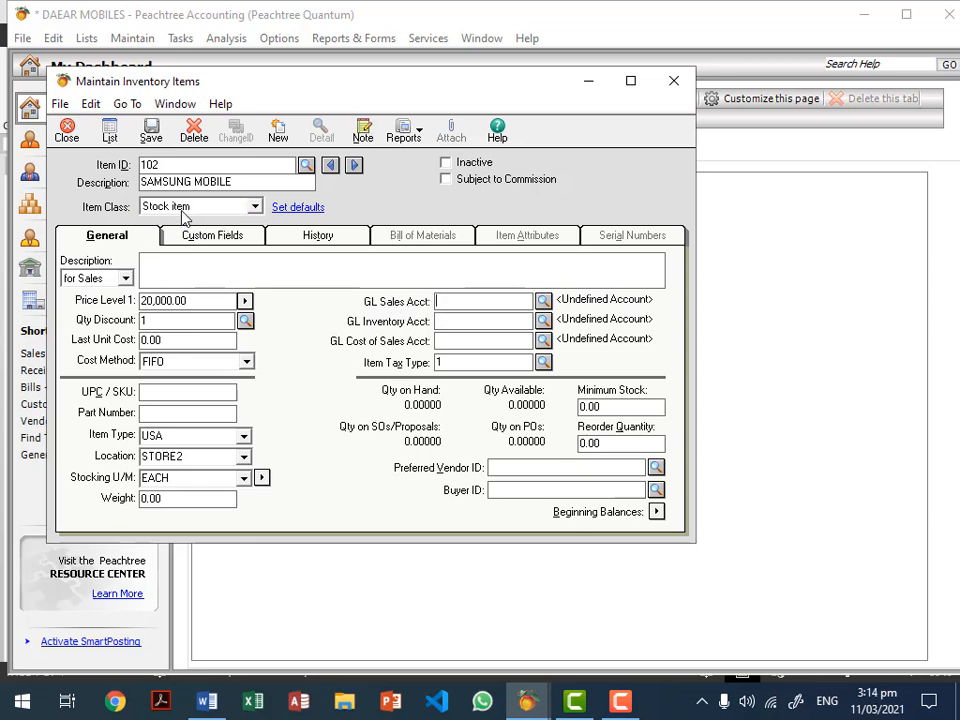
{"action": "left_click", "coordinate": [544, 302]}
{"action": "scroll", "coordinate": [880, 340], "scroll_direction": "down", "scroll_amount": 1}
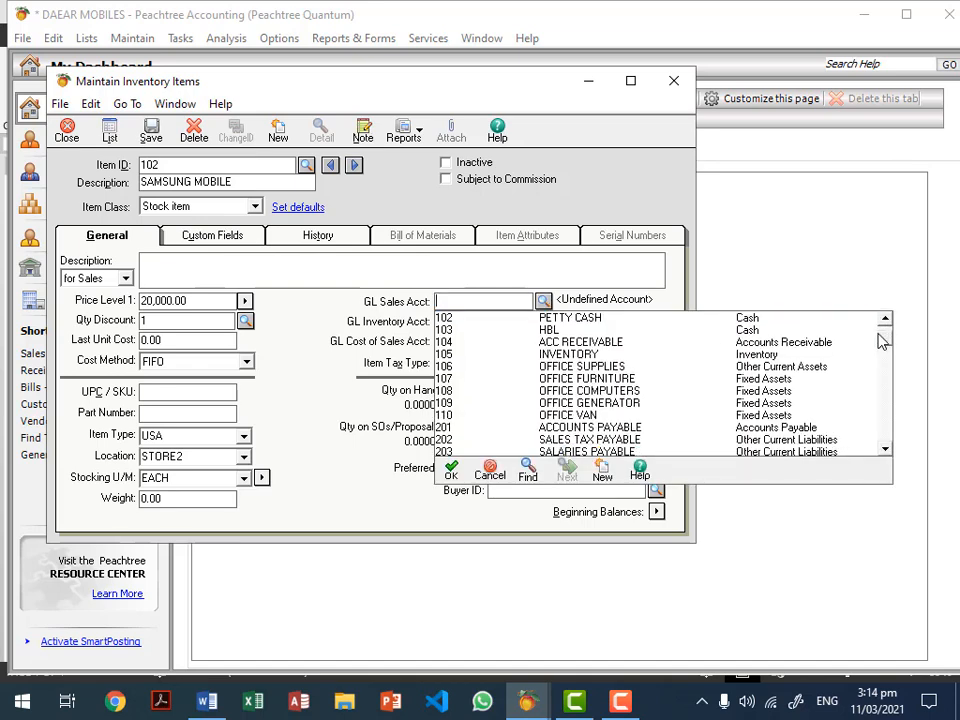
{"action": "scroll", "coordinate": [875, 360], "scroll_direction": "down", "scroll_amount": 6}
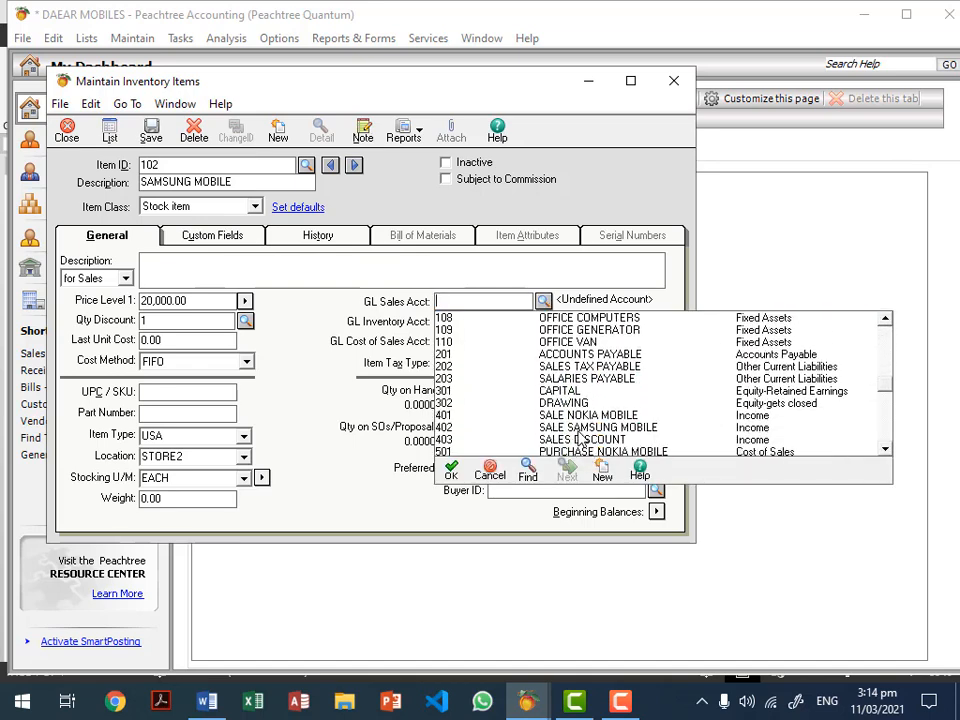
{"action": "double_click", "coordinate": [585, 428]}
{"action": "left_click", "coordinate": [543, 321]}
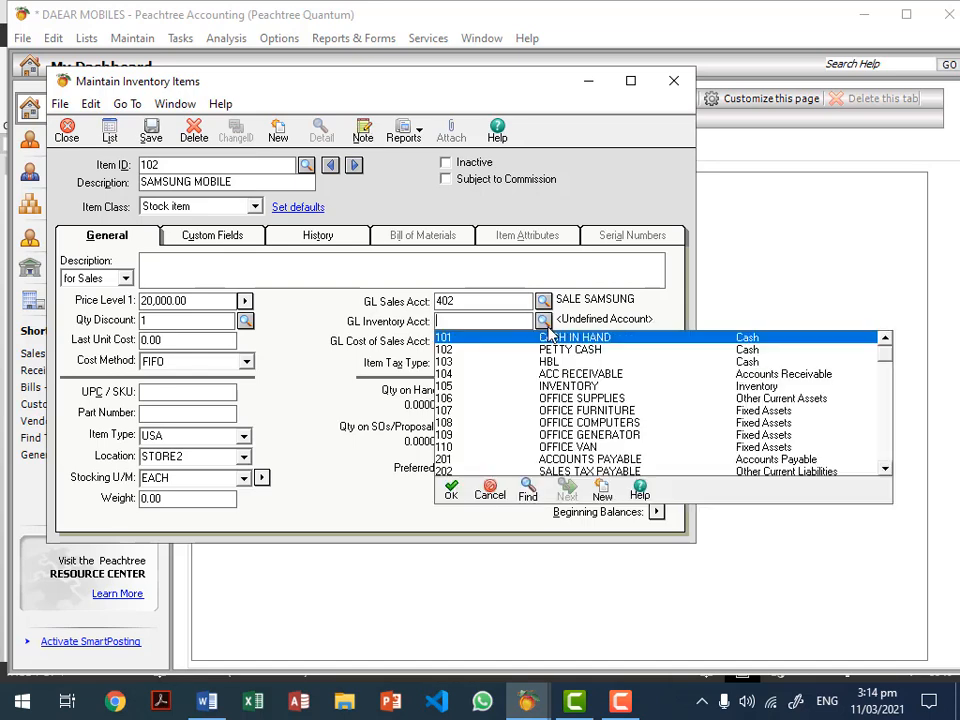
{"action": "double_click", "coordinate": [762, 395]}
{"action": "left_click", "coordinate": [543, 341]}
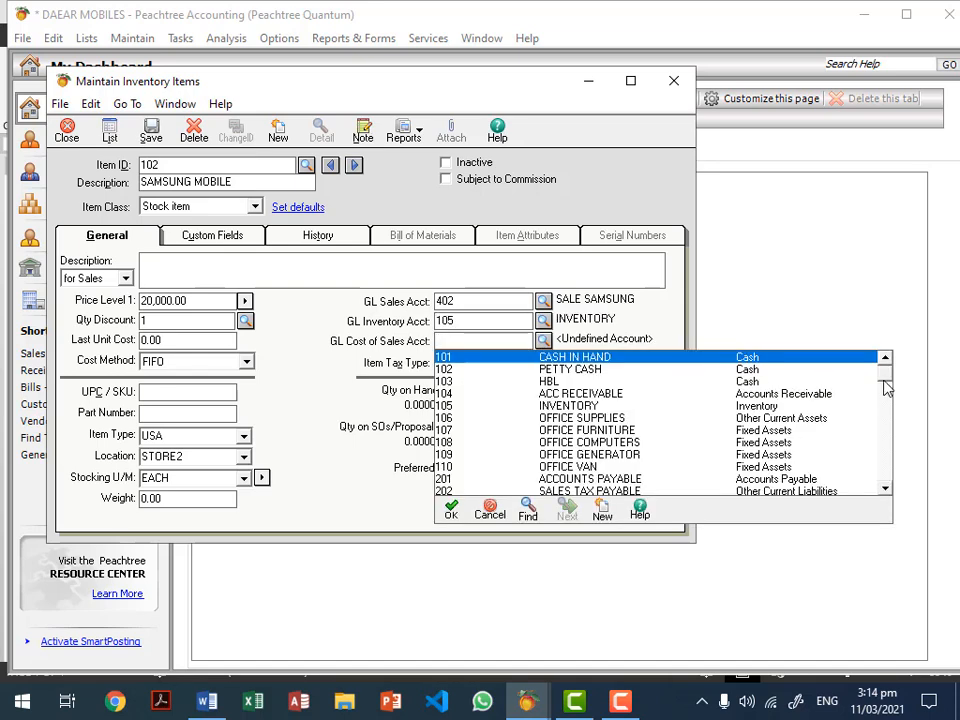
{"action": "left_click_drag", "start_coordinate": [886, 388], "coordinate": [883, 454]}
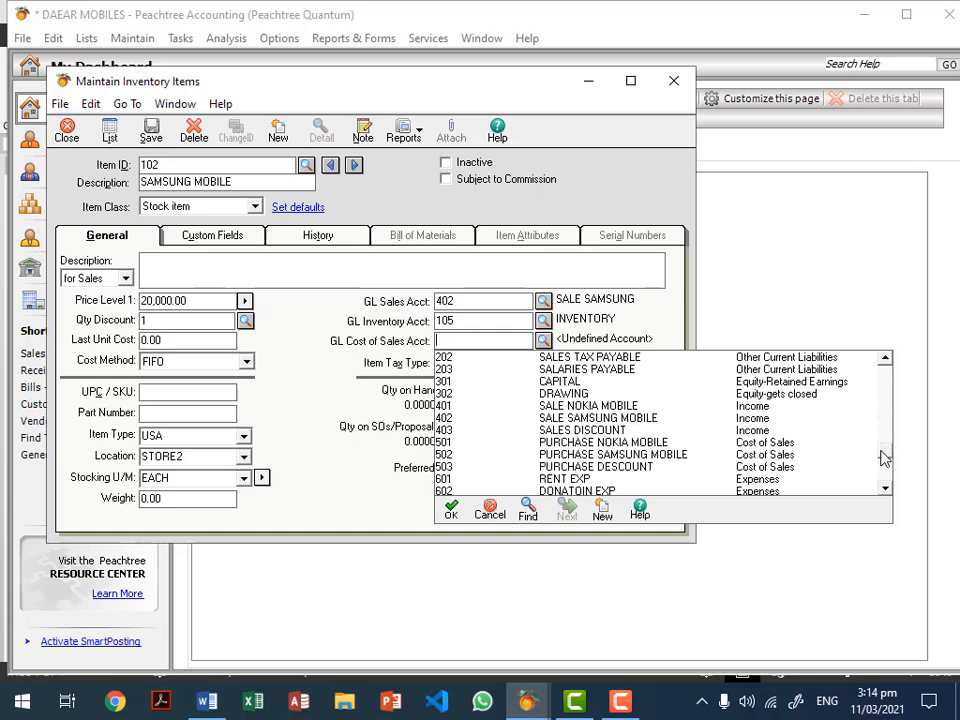
{"action": "double_click", "coordinate": [608, 454]}
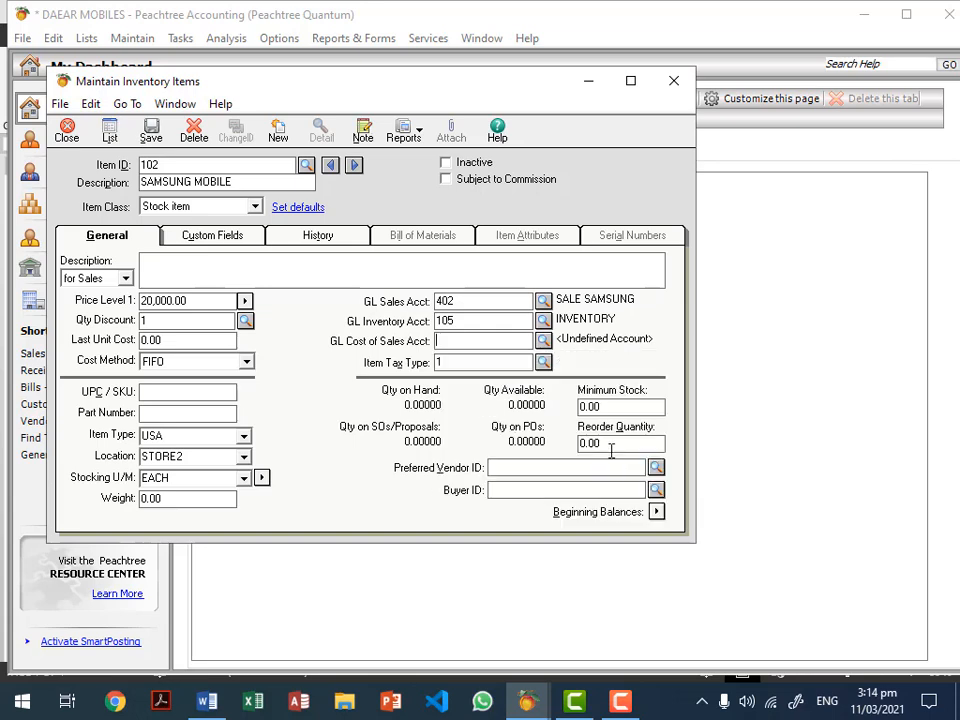
{"action": "left_click", "coordinate": [658, 513]}
Step: Save the item, then enter 5 units of 102 SAMSUNG MOBILE at 15,000.00 (75,000.00 total) and accept
{"action": "left_click", "coordinate": [466, 416]}
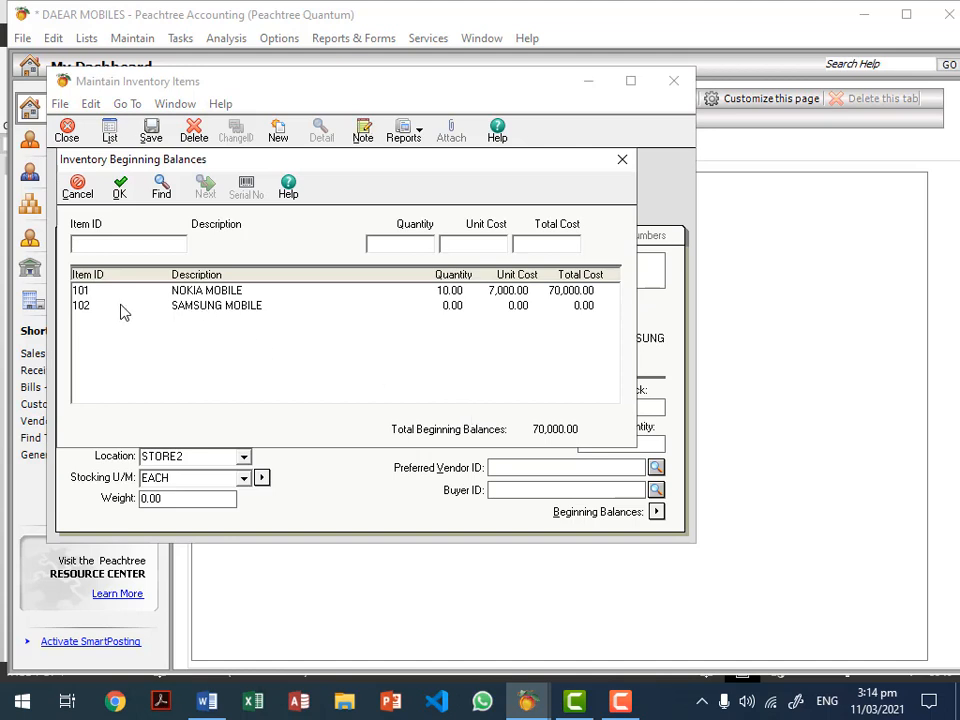
{"action": "left_click", "coordinate": [208, 309]}
{"action": "left_click", "coordinate": [400, 244]}
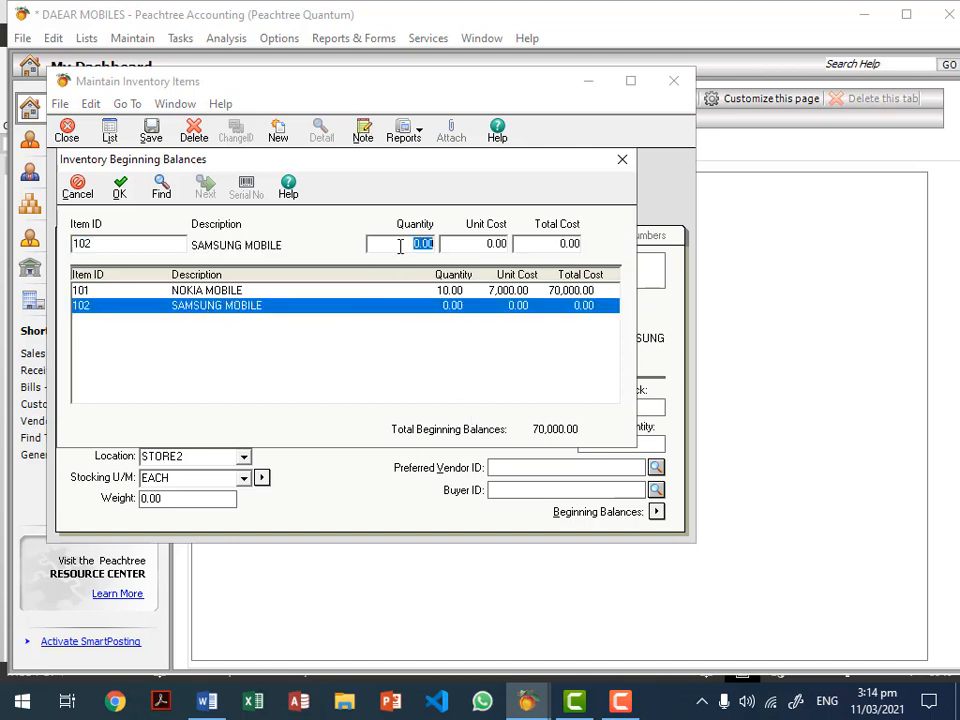
{"action": "type", "text": "5"}
{"action": "left_click", "coordinate": [496, 249]}
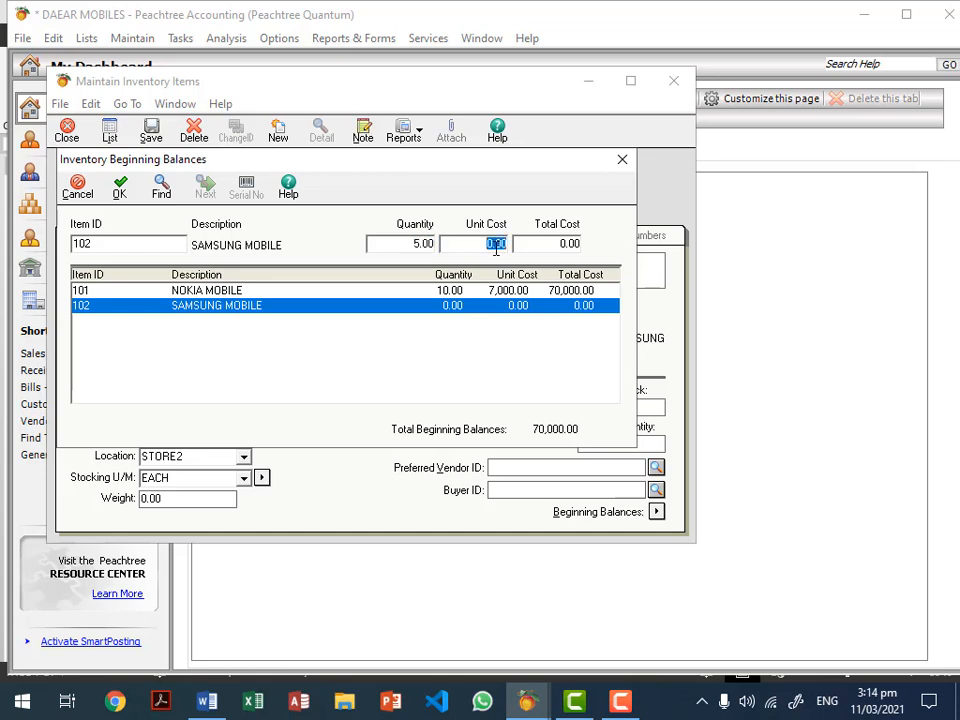
{"action": "type", "text": "15000"}
{"action": "key", "text": "Tab"}
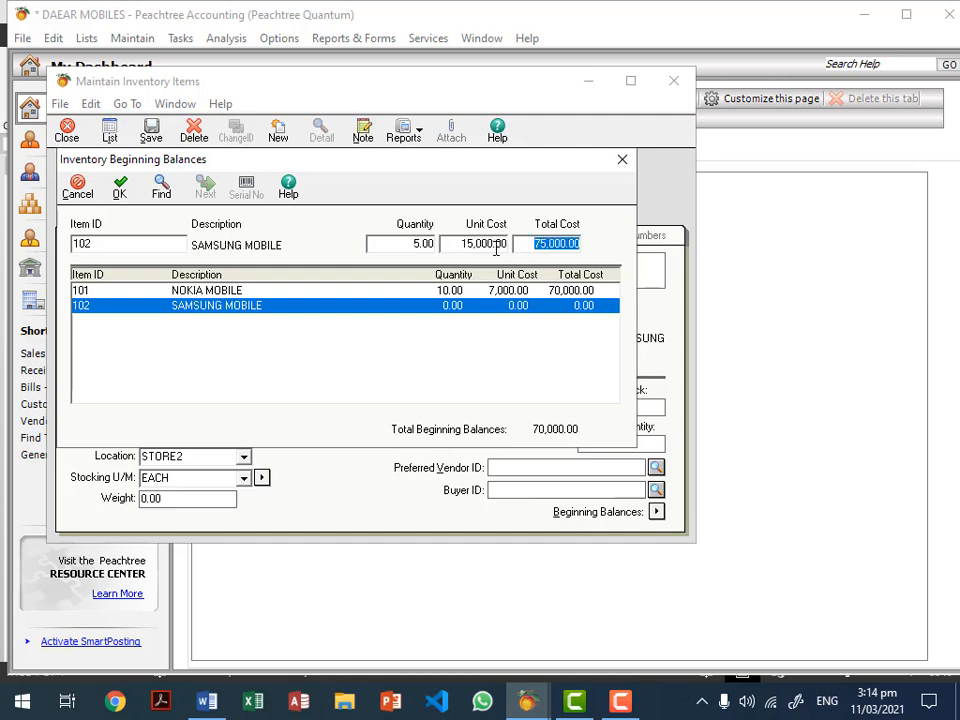
{"action": "left_click", "coordinate": [122, 190]}
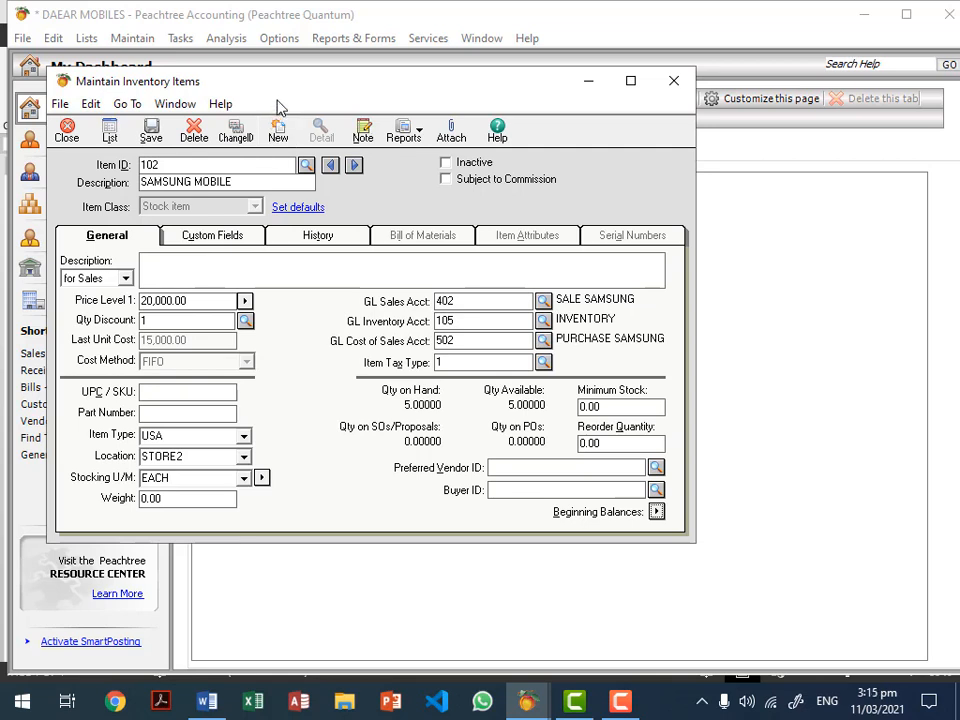
Step: Reopen the beginning balances to review the SAMSUNG MOBILE entry, then return to the item
{"action": "left_click", "coordinate": [657, 512]}
{"action": "left_click", "coordinate": [250, 306]}
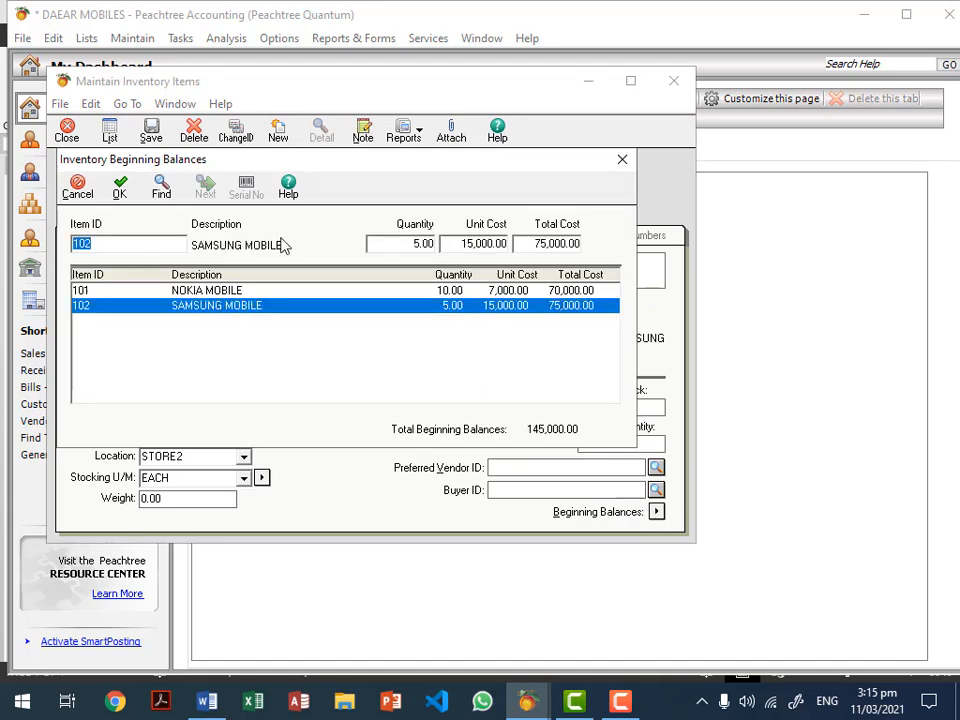
{"action": "left_click", "coordinate": [120, 188]}
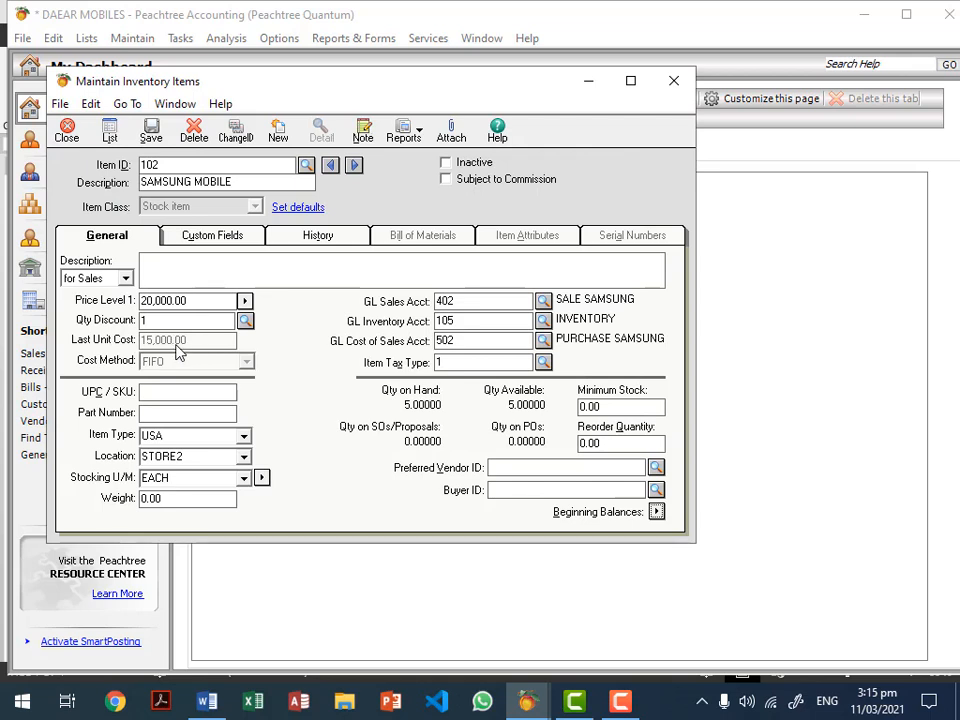
{"action": "left_click", "coordinate": [209, 305]}
Step: Recheck SAMSUNG MOBILE's 15,000.00 unit cost, then save the item and close Maintain Inventory Items
{"action": "left_click", "coordinate": [656, 512]}
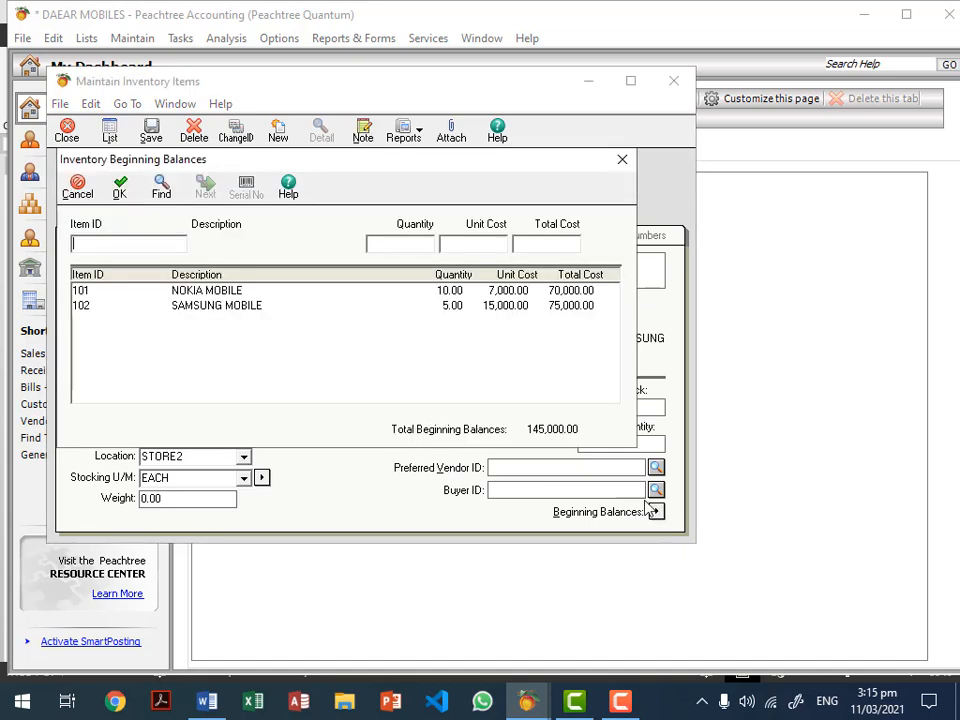
{"action": "left_click", "coordinate": [495, 306]}
{"action": "left_click", "coordinate": [465, 245]}
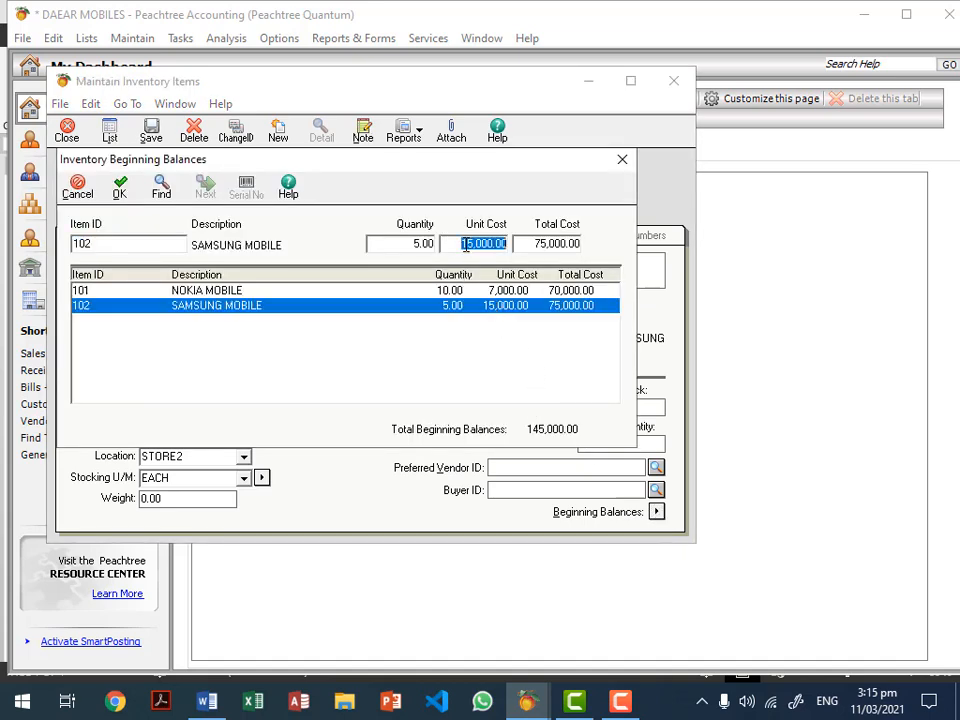
{"action": "left_click", "coordinate": [120, 190]}
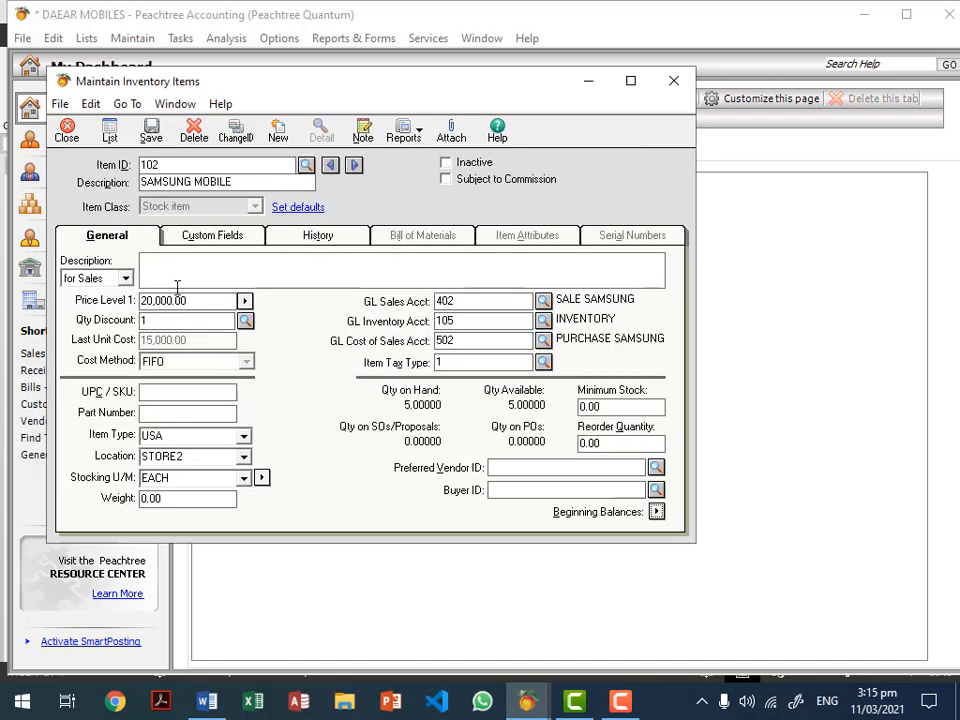
{"action": "left_click", "coordinate": [151, 142]}
{"action": "left_click", "coordinate": [65, 136]}
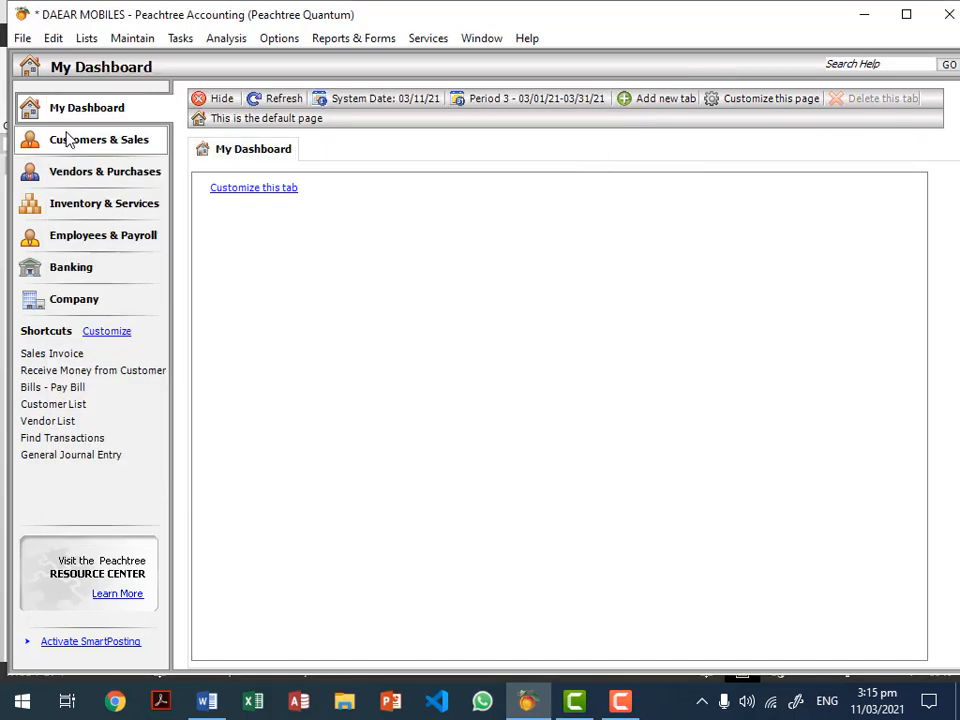
{"action": "left_click", "coordinate": [376, 40]}
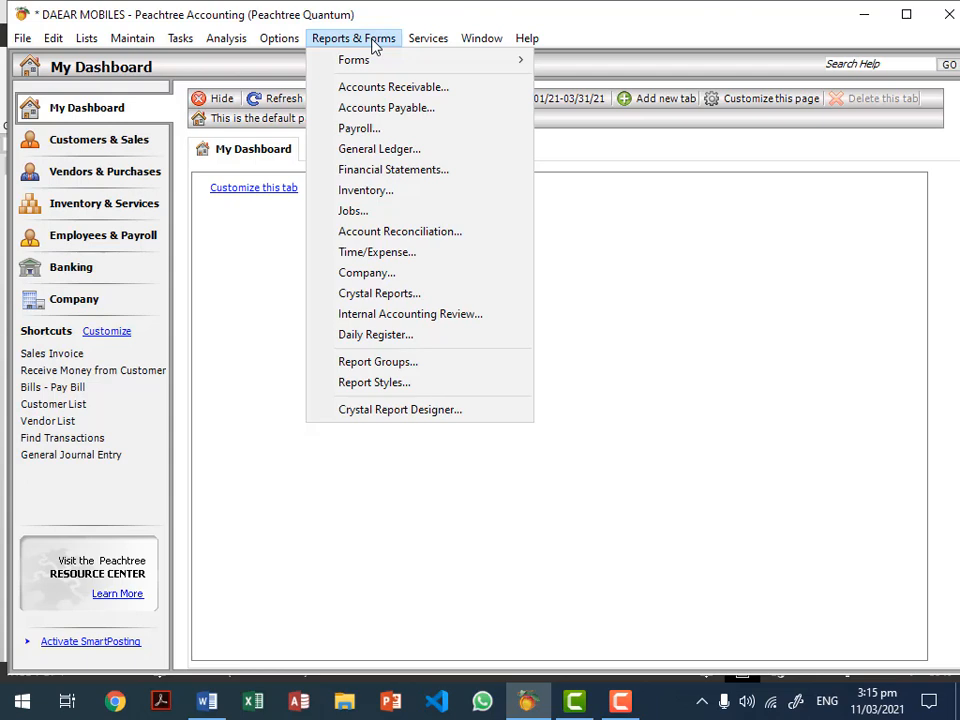
{"action": "left_click", "coordinate": [360, 196]}
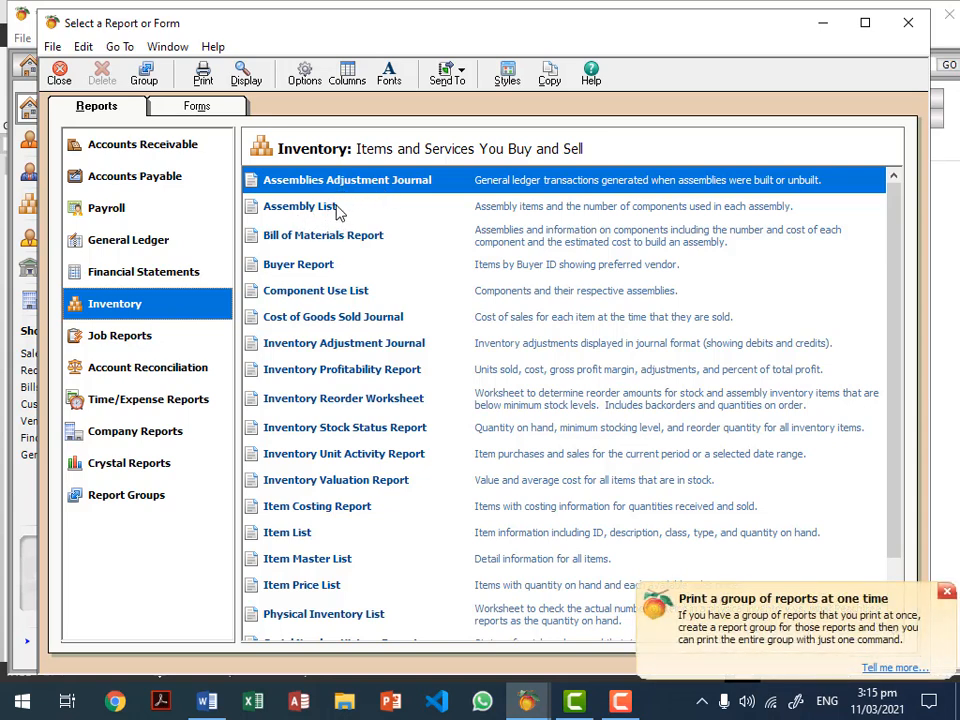
{"action": "double_click", "coordinate": [300, 536]}
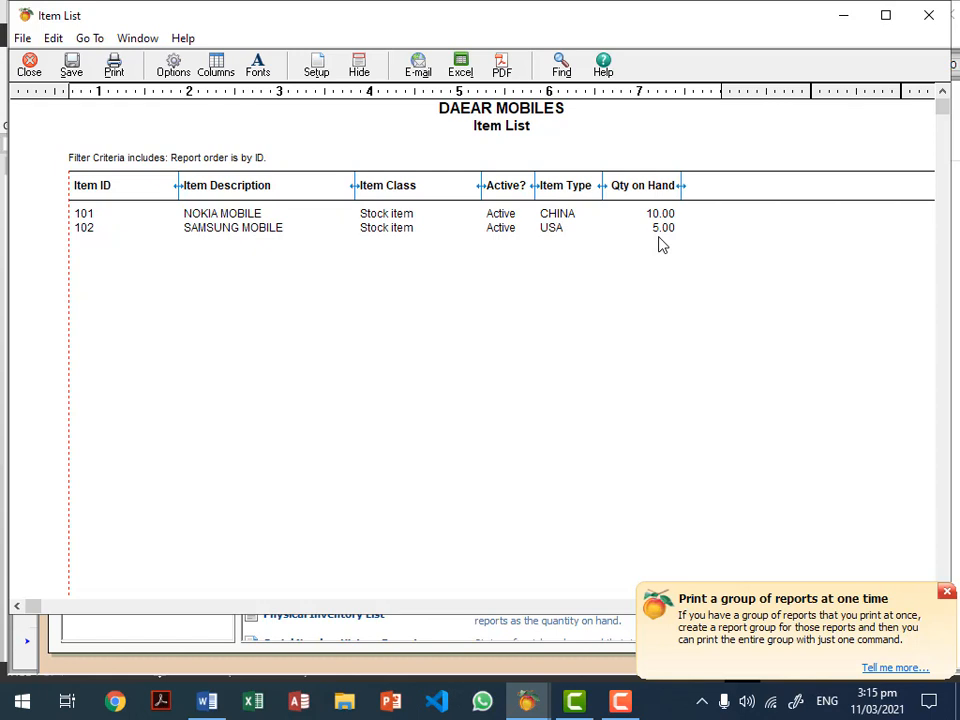
{"action": "key", "text": "Escape"}
{"action": "key", "text": "Escape"}
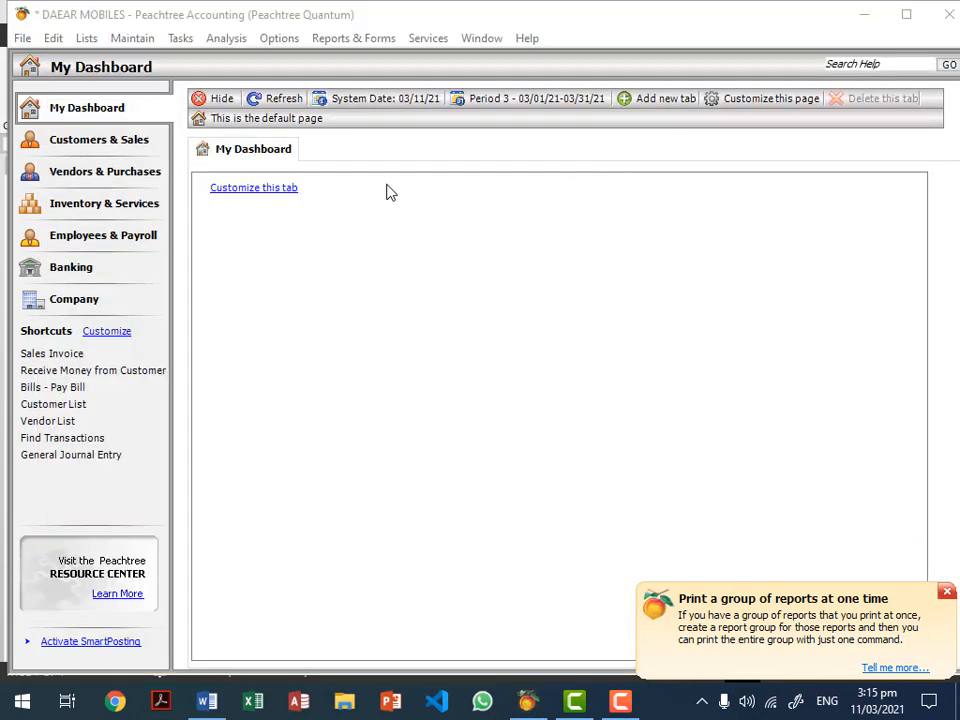
Step: Choose Maintain > Customers/Prospects to bring up a blank customer record
{"action": "left_click", "coordinate": [117, 41]}
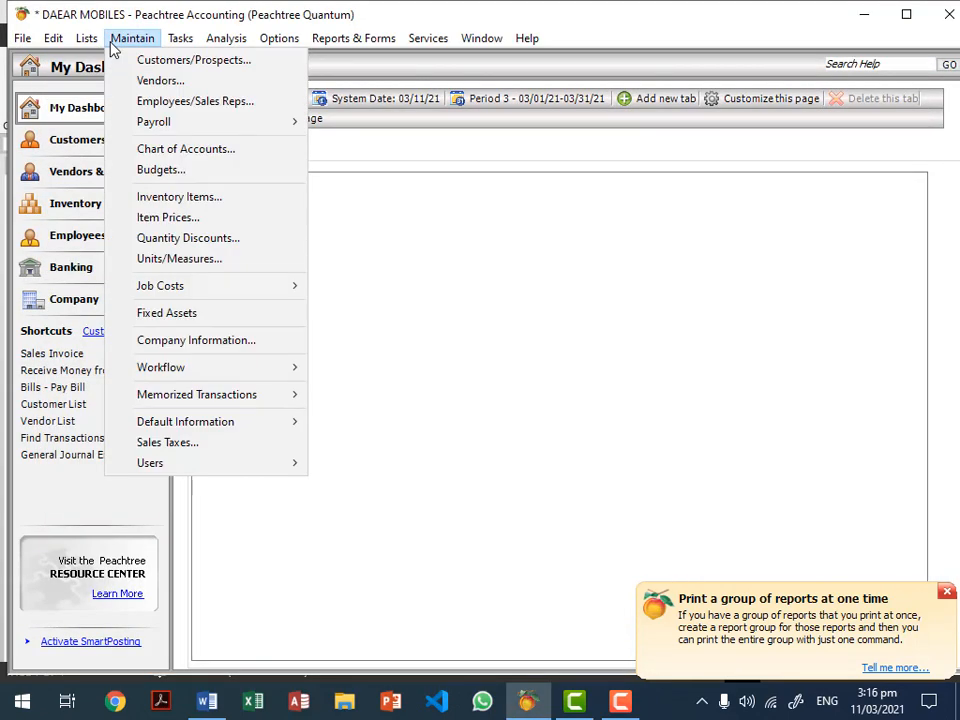
{"action": "left_click", "coordinate": [172, 62]}
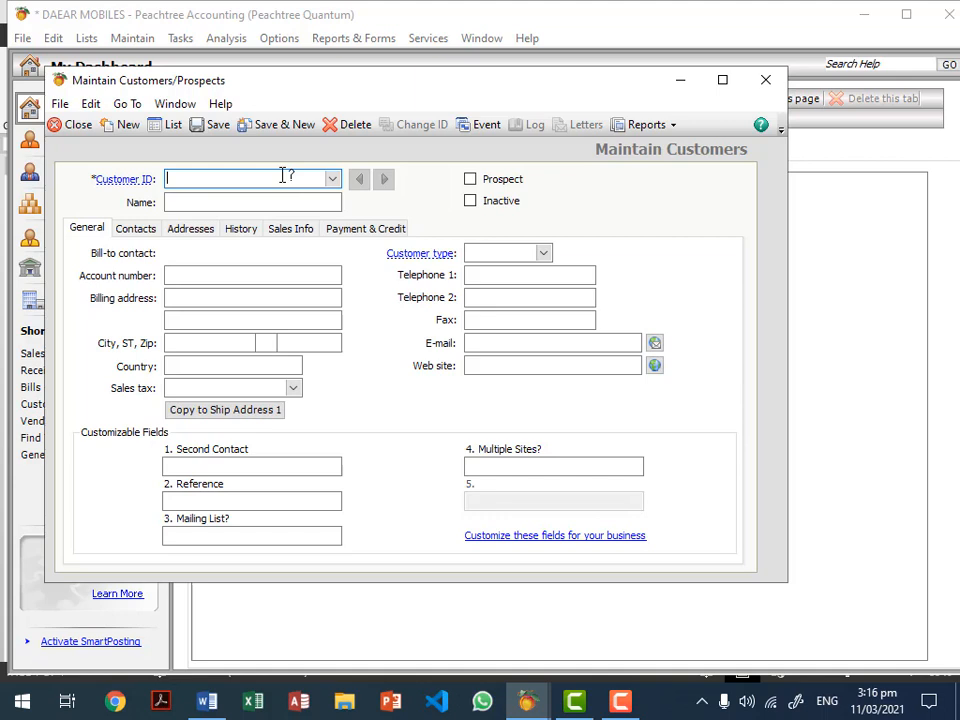
Step: Enter customer ID C1, name HYDER MOBILES, and the customer's account number
{"action": "type", "text": "C1"}
{"action": "key", "text": "Tab"}
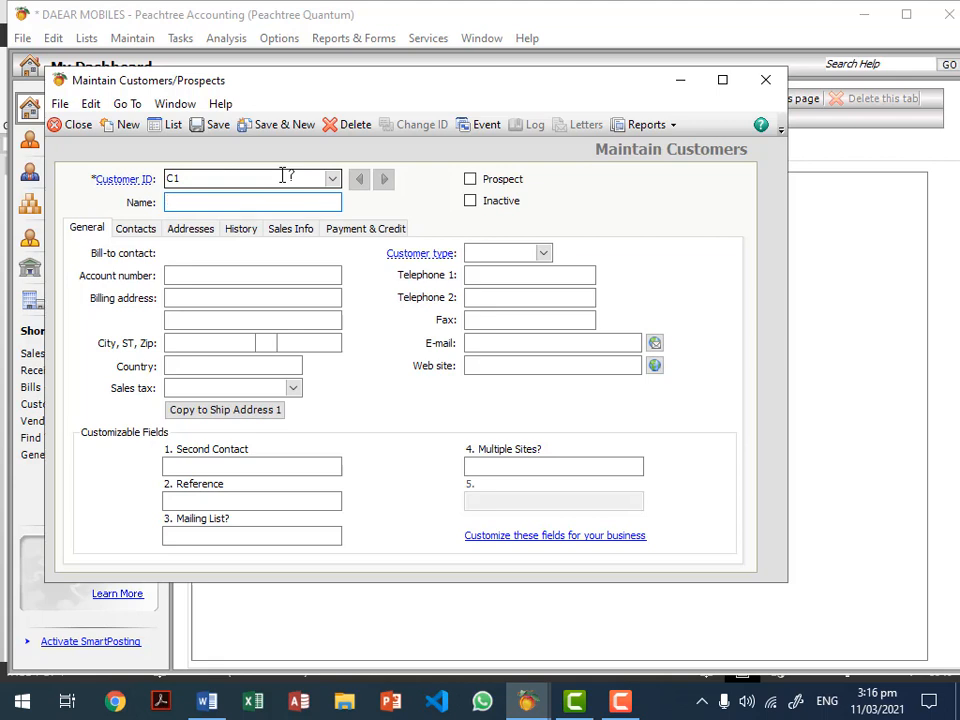
{"action": "type", "text": "HYDER MOBILES"}
{"action": "left_click", "coordinate": [210, 275]}
{"action": "type", "text": "454545454"}
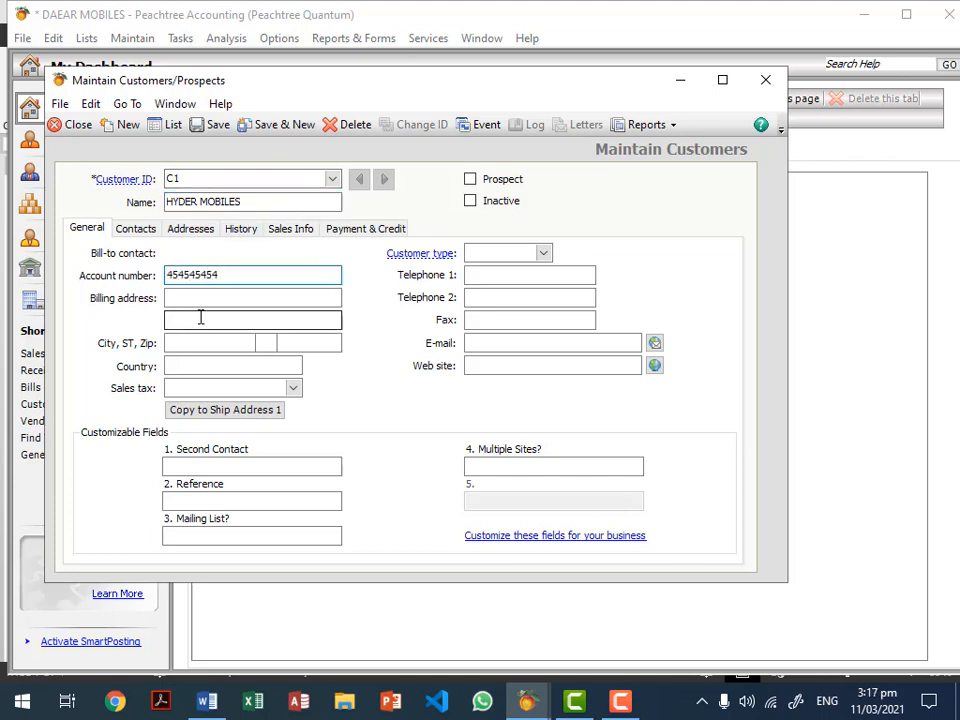
Step: Fill in the billing address, city HYDERABAD, state SD and country Pakistan
{"action": "left_click", "coordinate": [205, 299]}
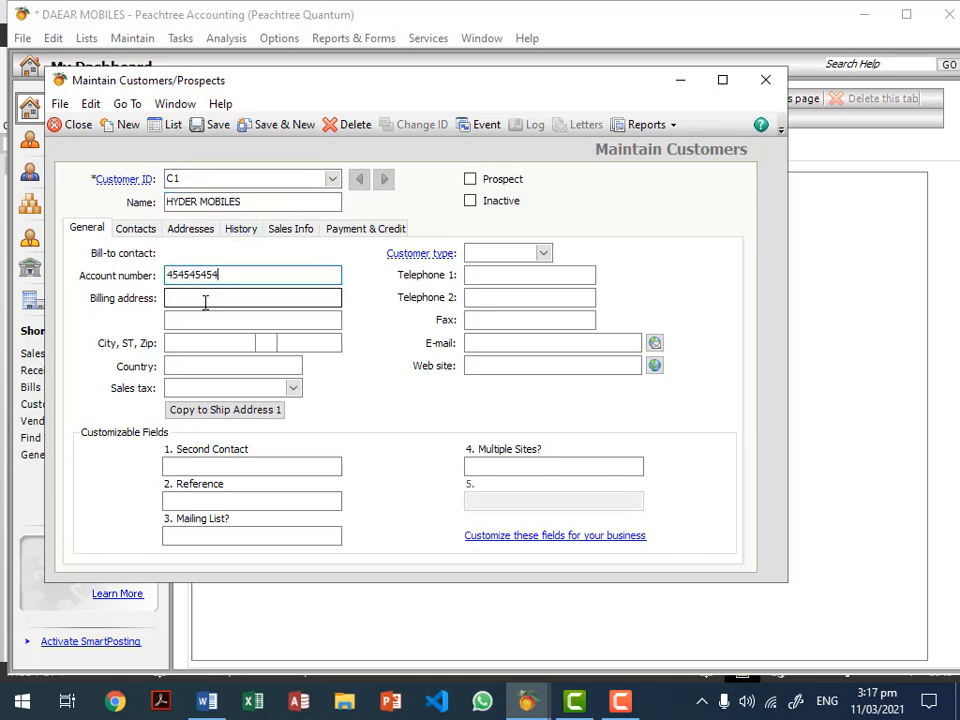
{"action": "left_click", "coordinate": [200, 295]}
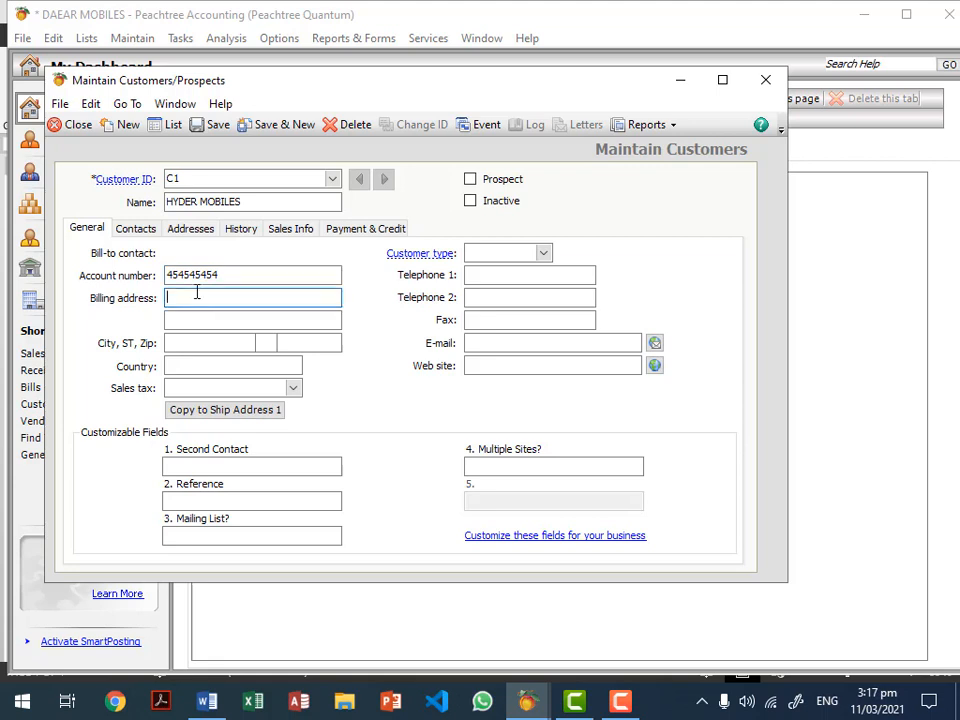
{"action": "type", "text": "LATIFABAD"}
{"action": "key", "text": "Tab"}
{"action": "key", "text": "Tab"}
{"action": "type", "text": "HYDERAB"}
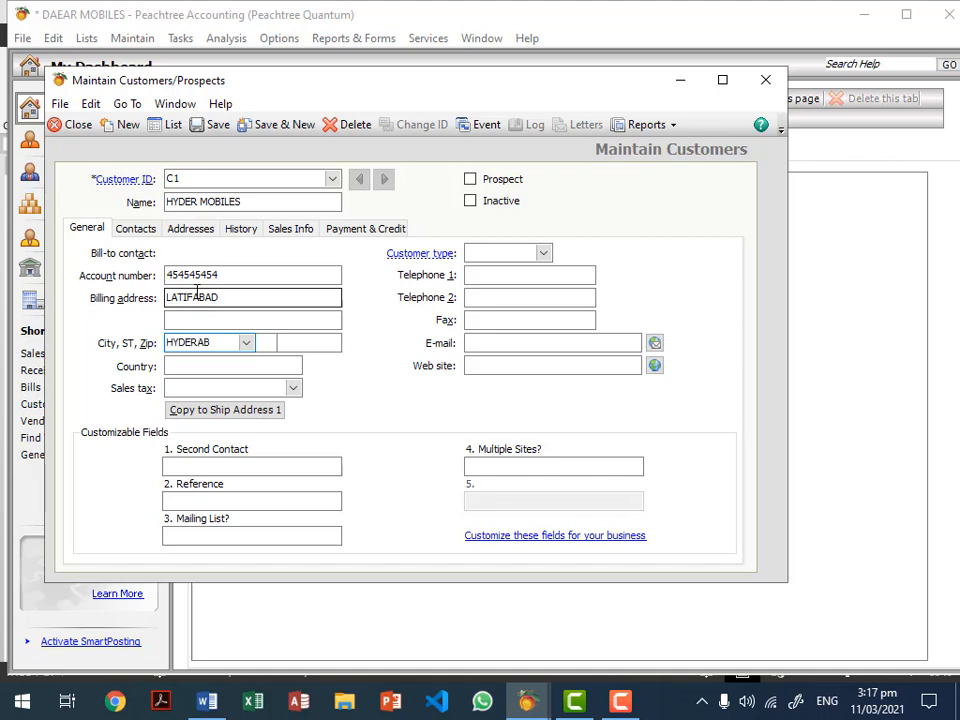
{"action": "type", "text": "AD"}
{"action": "key", "text": "Tab"}
{"action": "type", "text": "SD"}
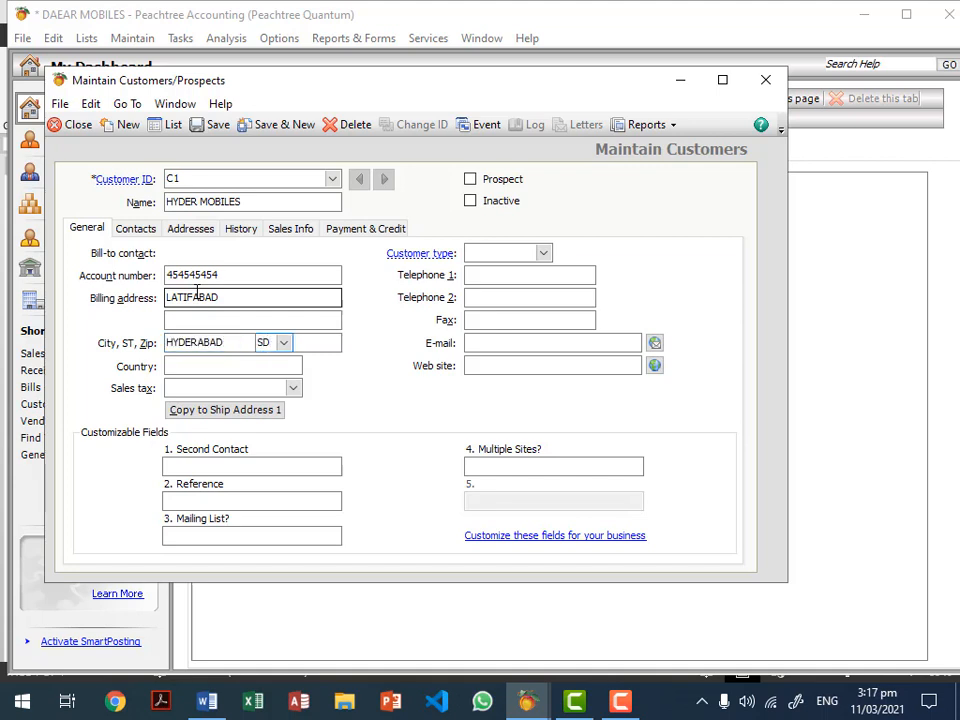
{"action": "key", "text": "Tab"}
{"action": "key", "text": "Tab"}
{"action": "type", "text": "Pakistan"}
{"action": "key", "text": "Tab"}
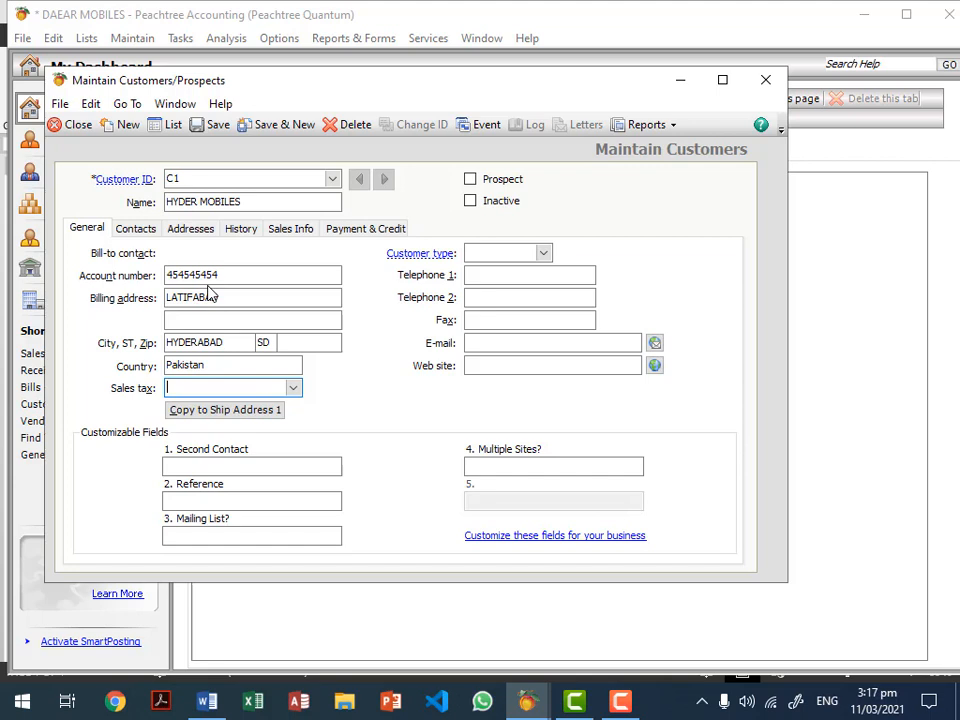
{"action": "left_click", "coordinate": [495, 250]}
{"action": "type", "text": "W. SALE"}
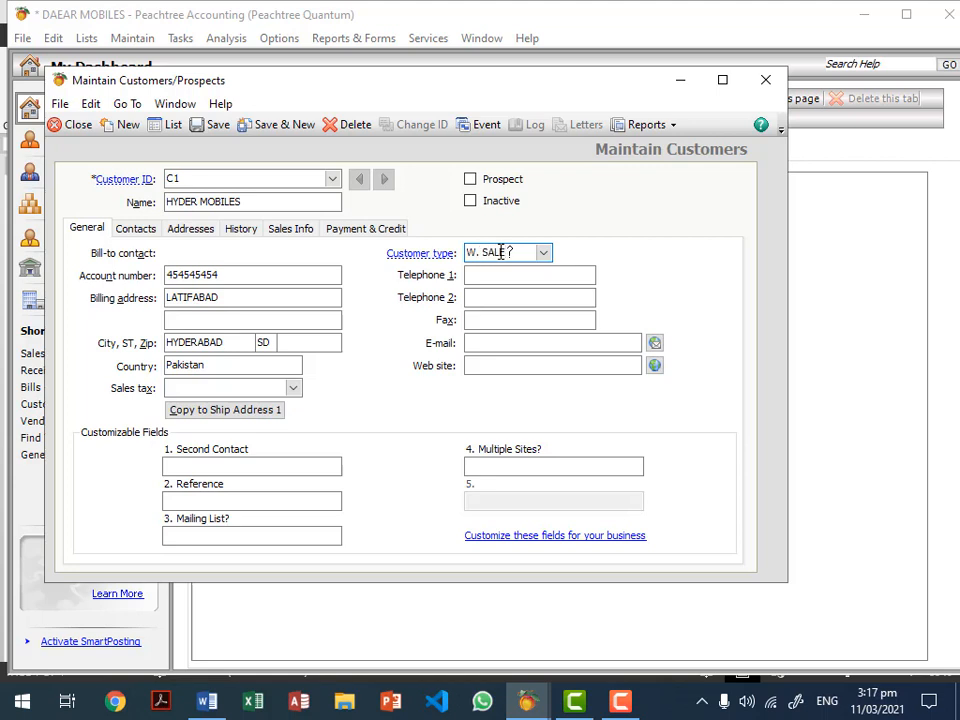
{"action": "left_click", "coordinate": [529, 276]}
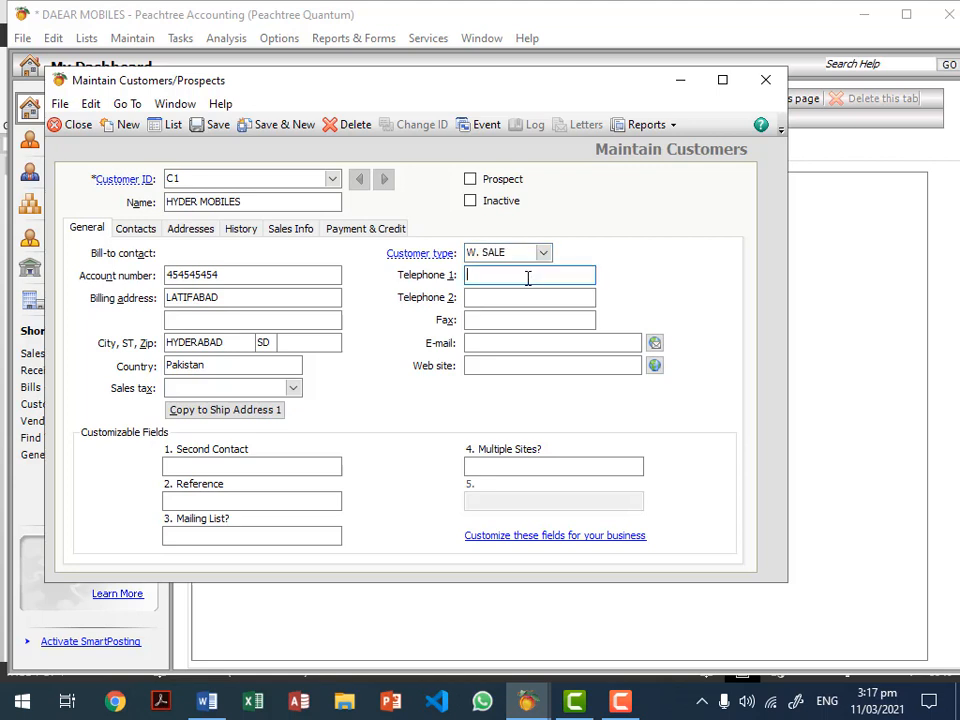
{"action": "type", "text": "45454545"}
{"action": "left_click", "coordinate": [516, 298]}
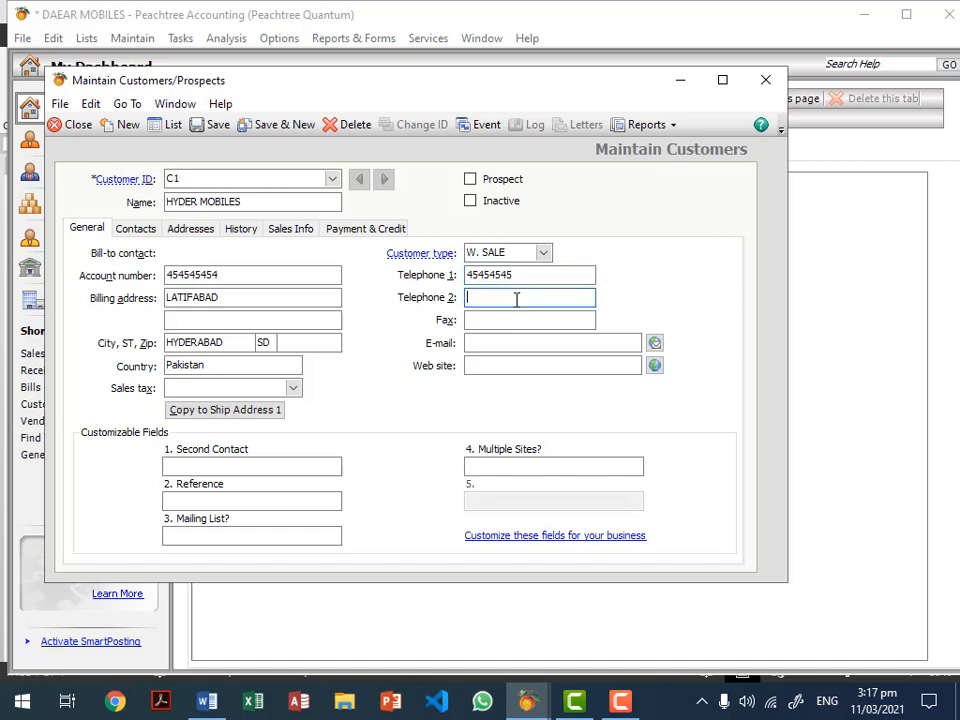
{"action": "left_click", "coordinate": [522, 320]}
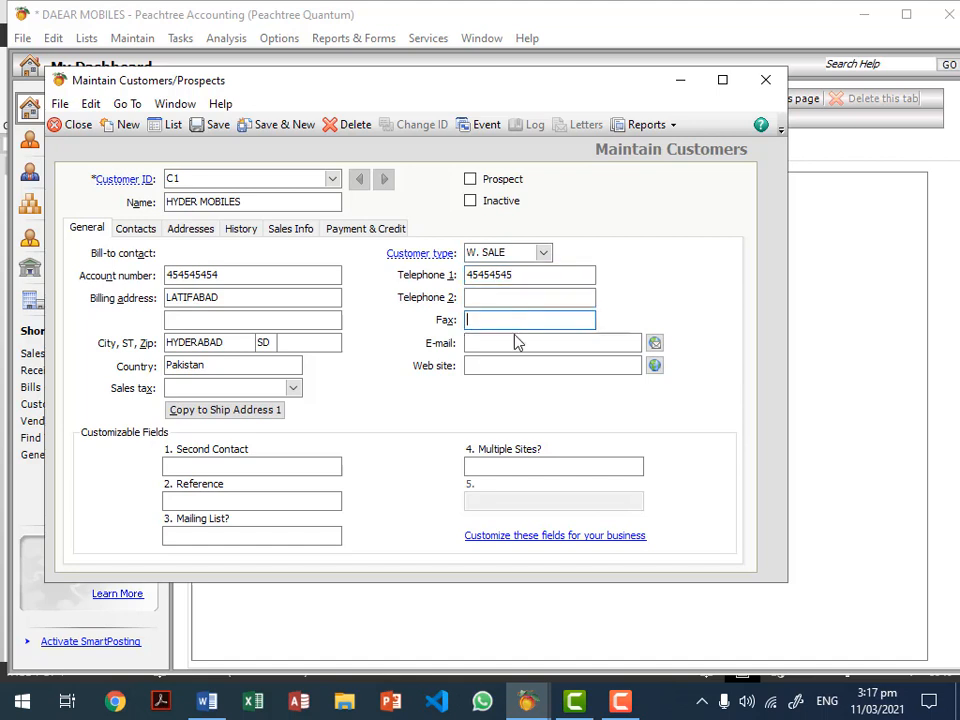
{"action": "left_click", "coordinate": [510, 346]}
{"action": "left_click", "coordinate": [499, 366]}
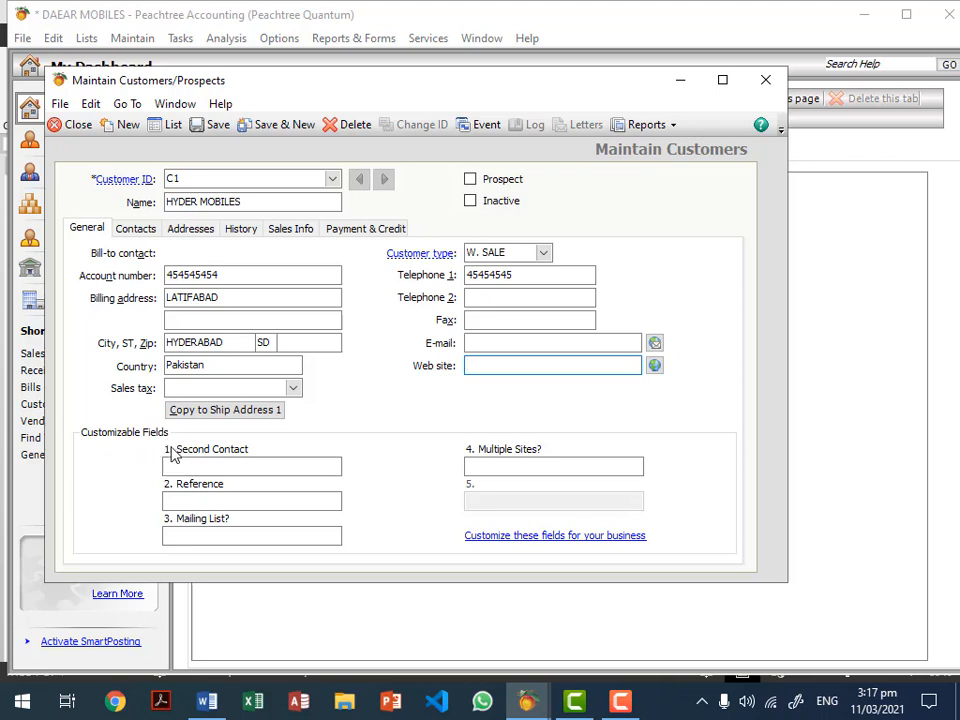
{"action": "left_click", "coordinate": [199, 466]}
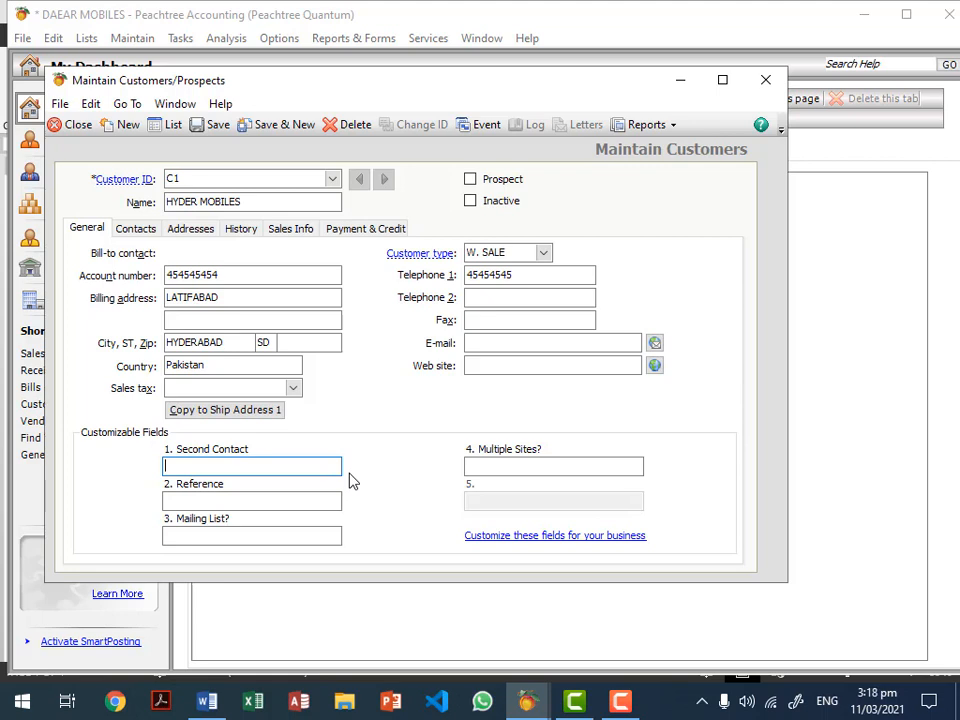
{"action": "left_click", "coordinate": [543, 467]}
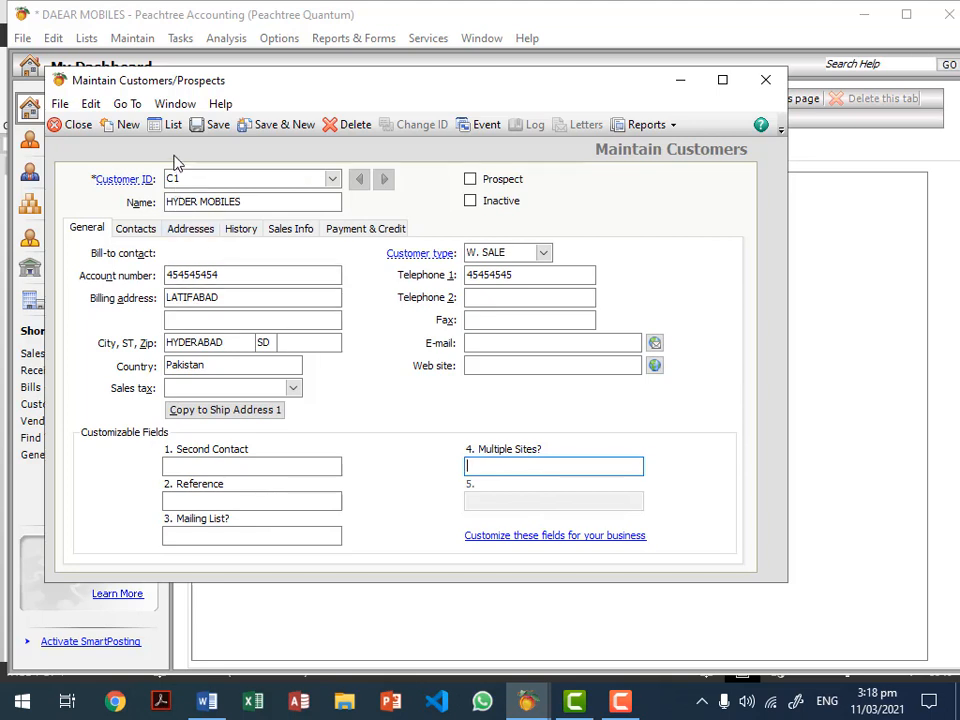
Step: Try saving customer C1 and dismiss the warning that a valid GL sales account is required
{"action": "left_click", "coordinate": [216, 126]}
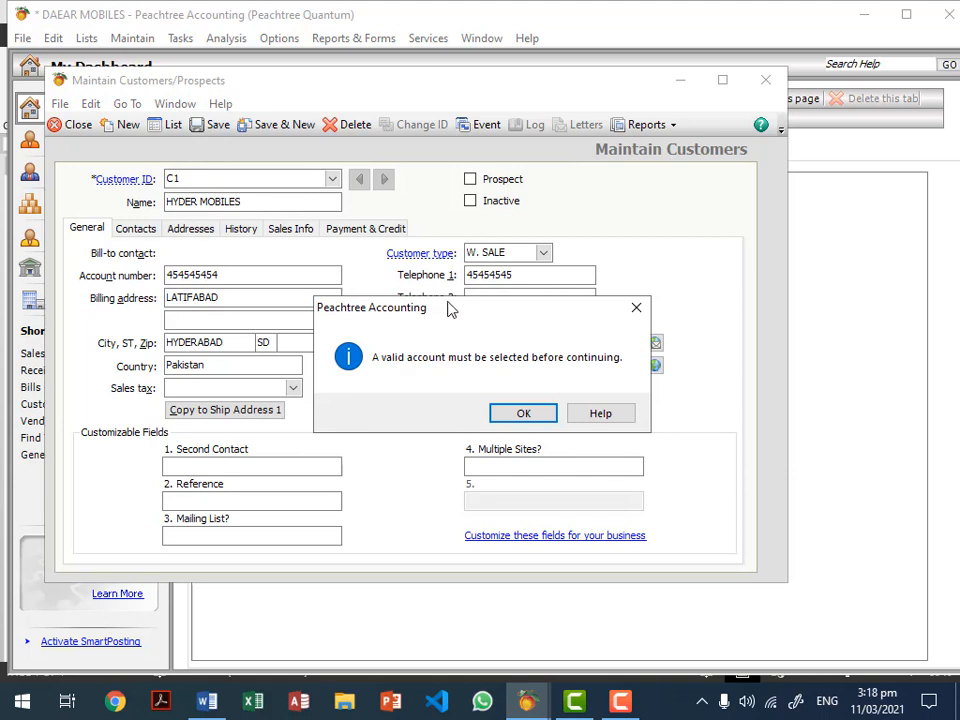
{"action": "left_click_drag", "start_coordinate": [450, 311], "coordinate": [424, 196]}
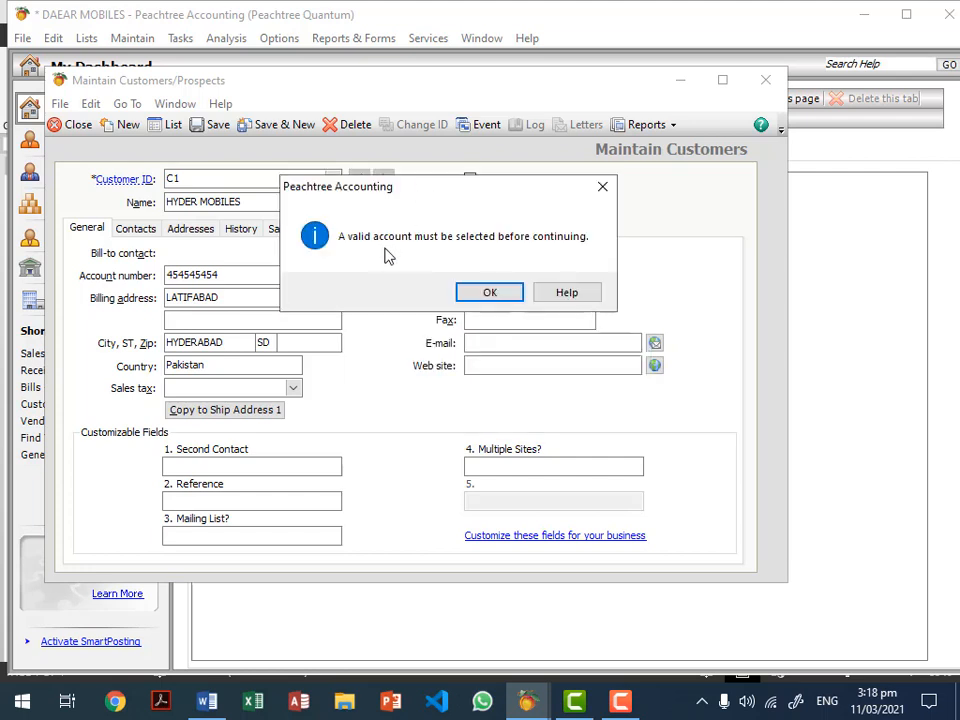
{"action": "left_click", "coordinate": [508, 292]}
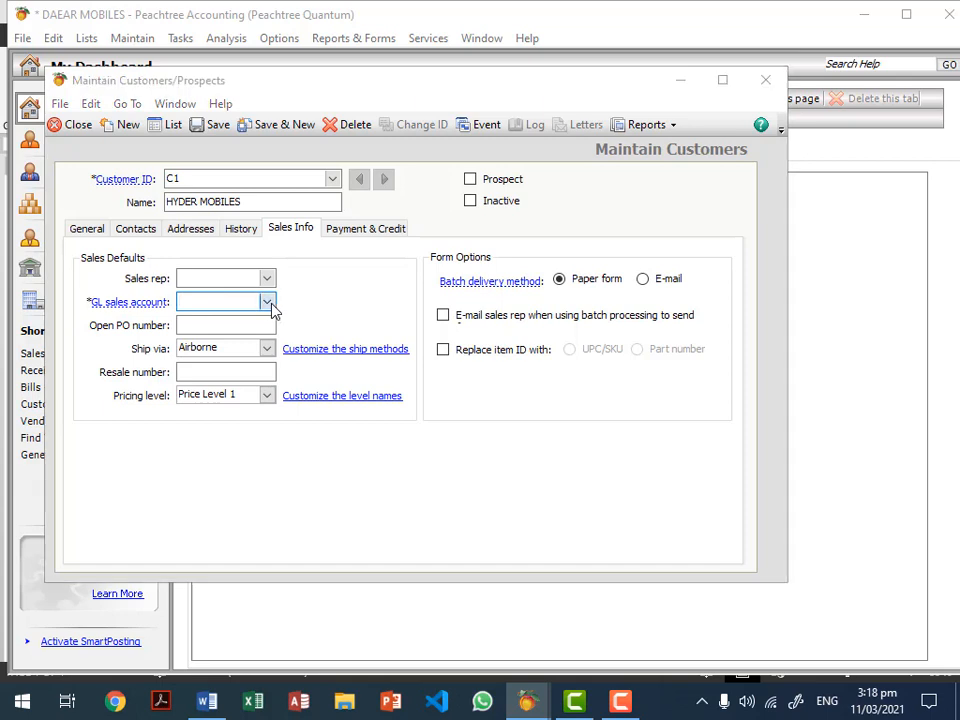
Step: Pick account 401 SALE NOKIA MOBILE as HYDER MOBILES' GL sales account
{"action": "left_click", "coordinate": [270, 304]}
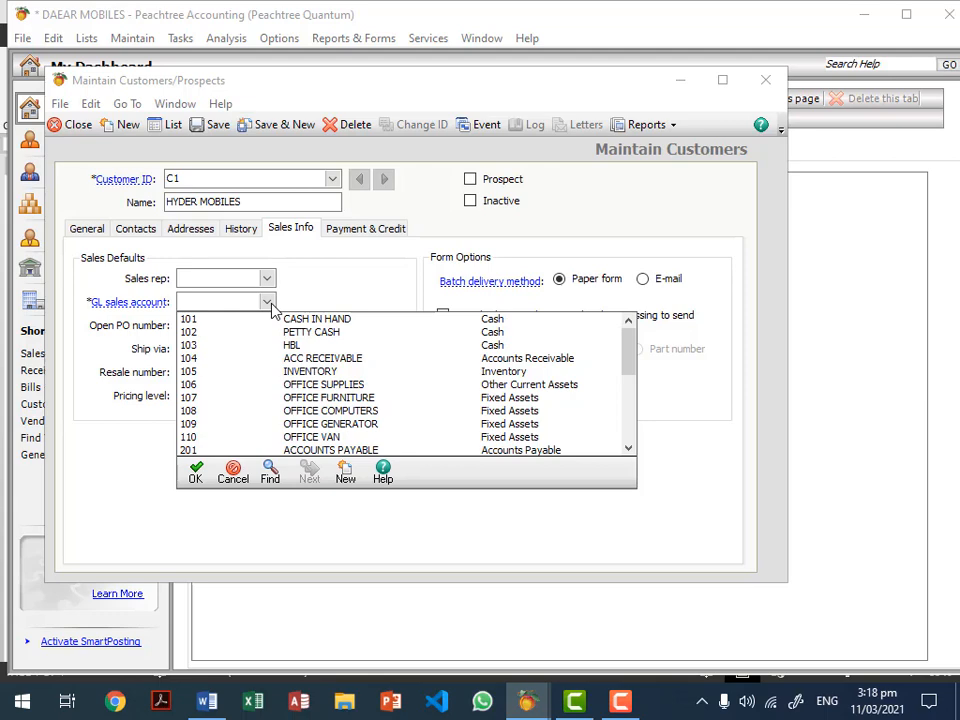
{"action": "left_click_drag", "start_coordinate": [631, 360], "coordinate": [628, 402]}
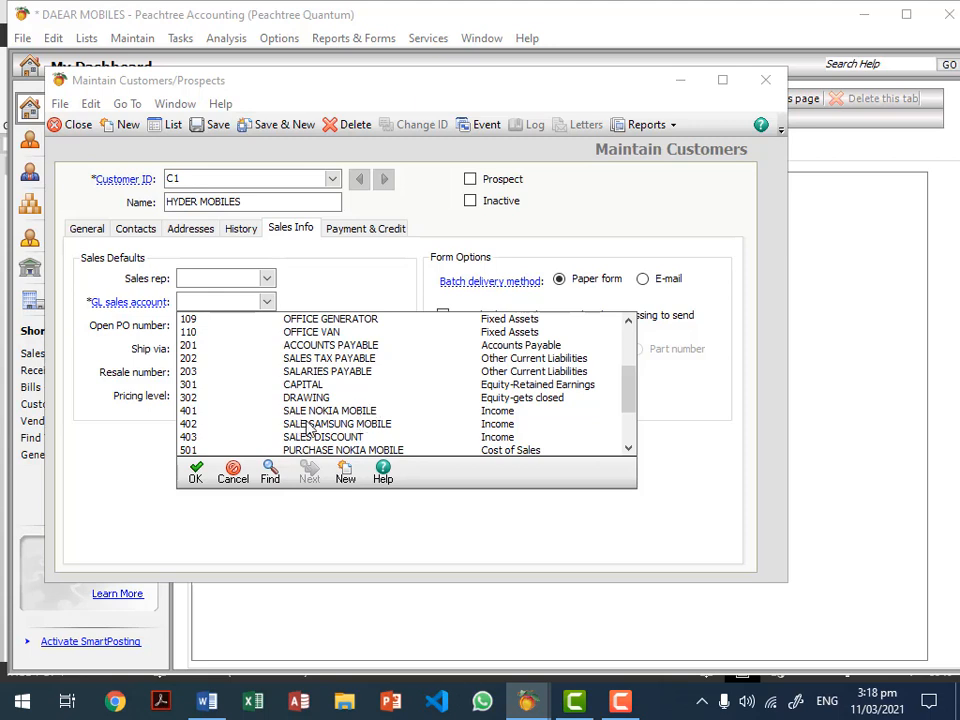
{"action": "left_click", "coordinate": [358, 412]}
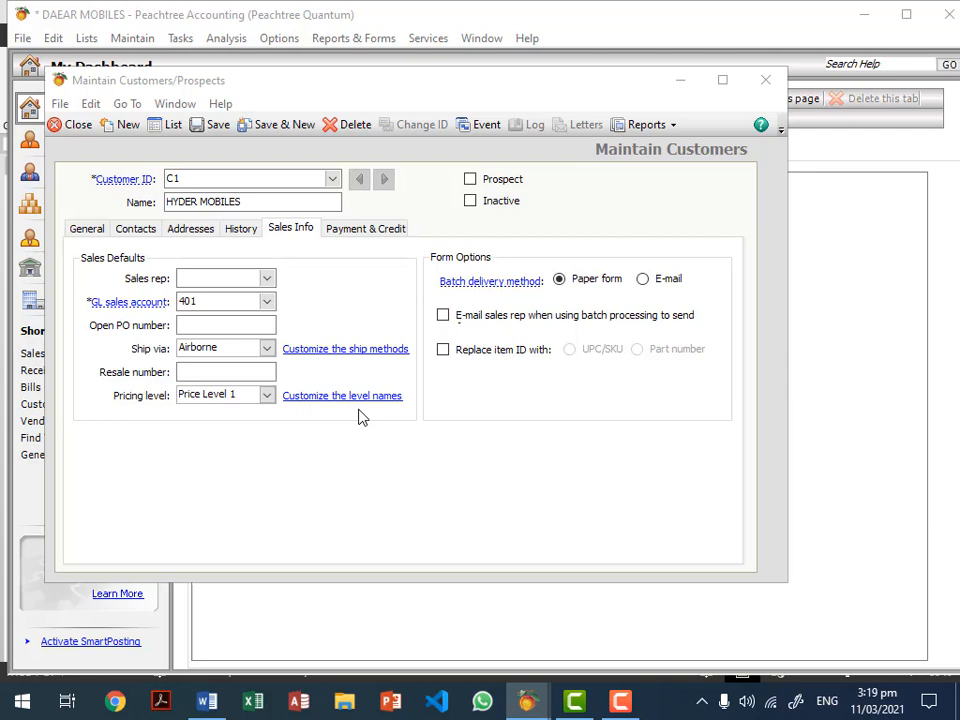
{"action": "left_click", "coordinate": [238, 308]}
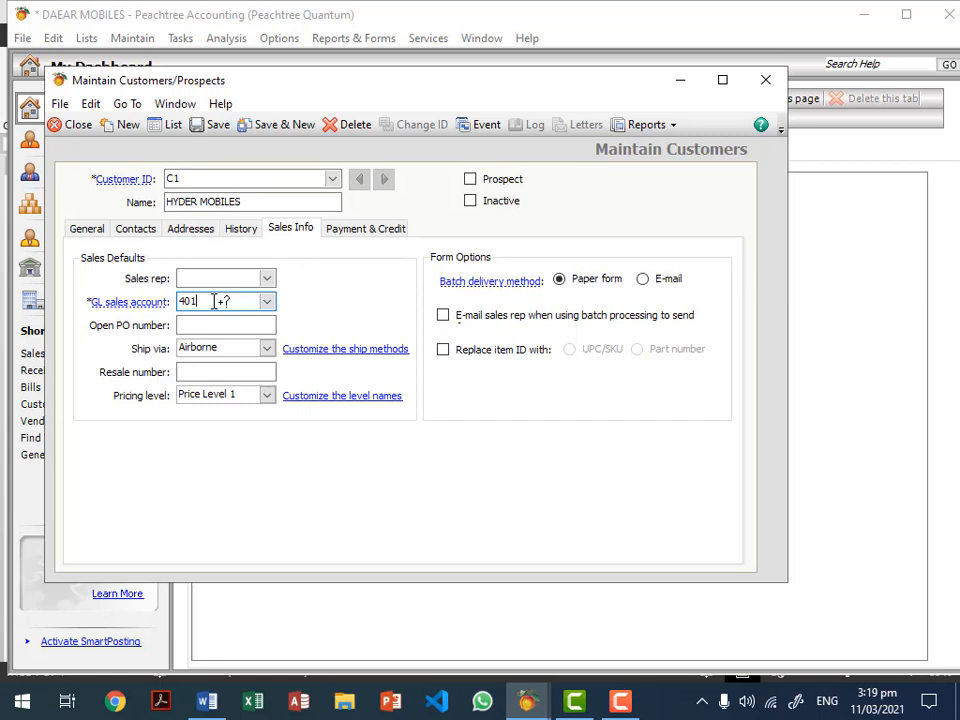
Step: Change the Ship via method from Airborne to Hand Deliver
{"action": "left_click", "coordinate": [238, 355]}
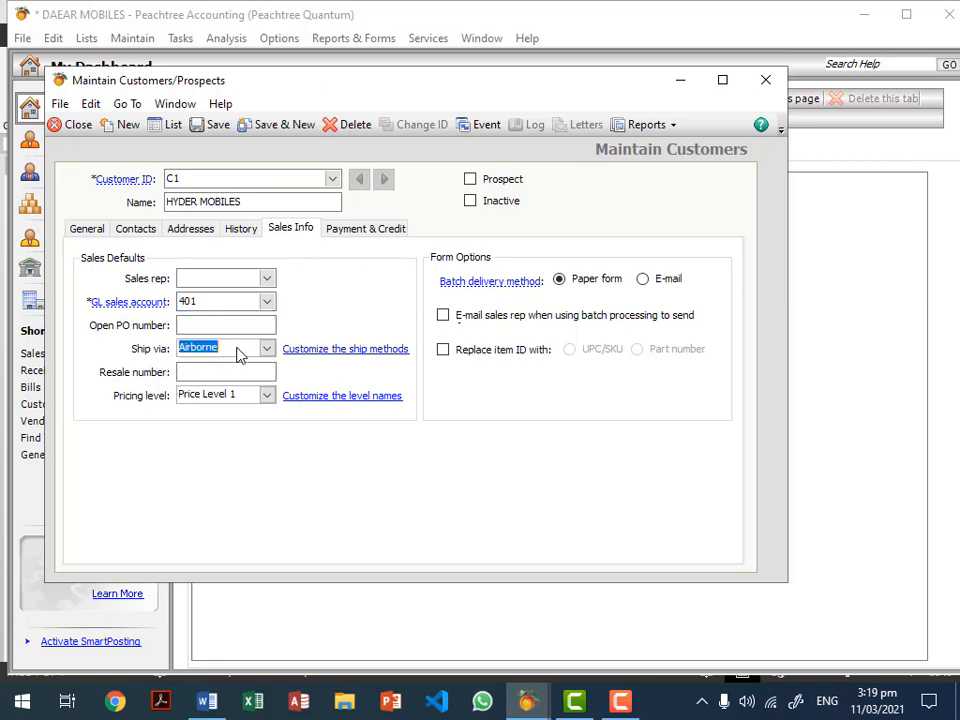
{"action": "left_click", "coordinate": [238, 355]}
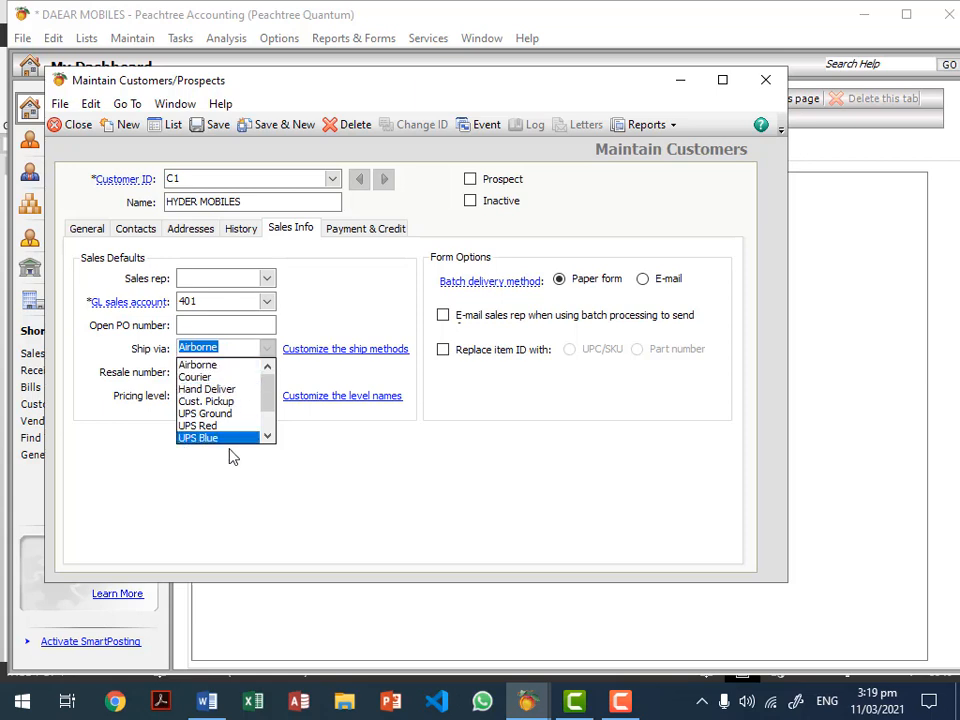
{"action": "left_click", "coordinate": [227, 392]}
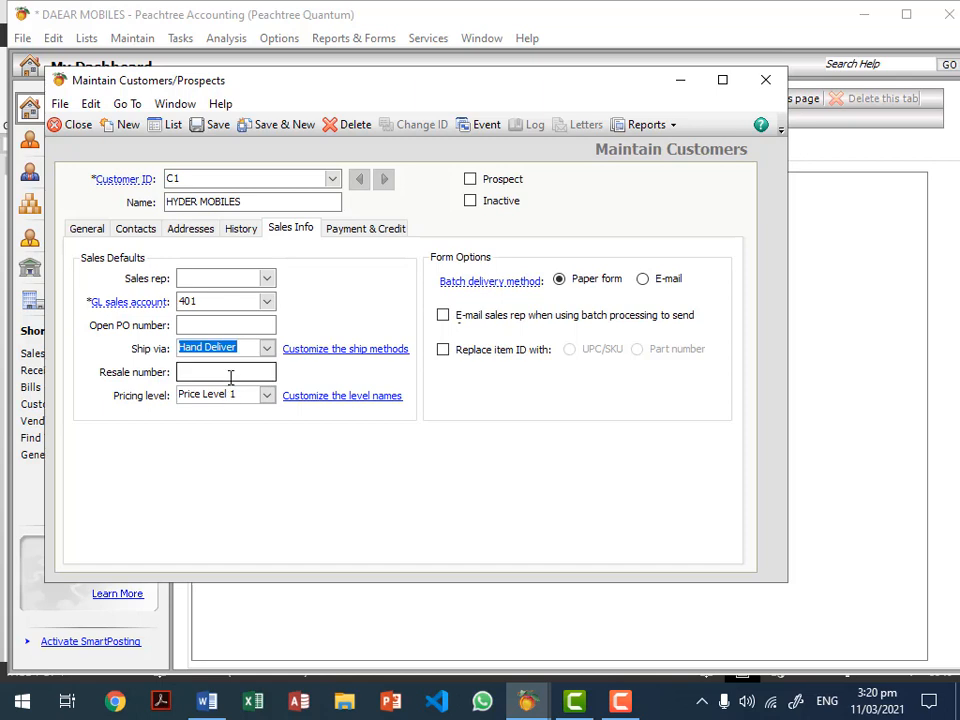
Step: Set the customer's pricing level to Price Level 3
{"action": "left_click", "coordinate": [232, 373]}
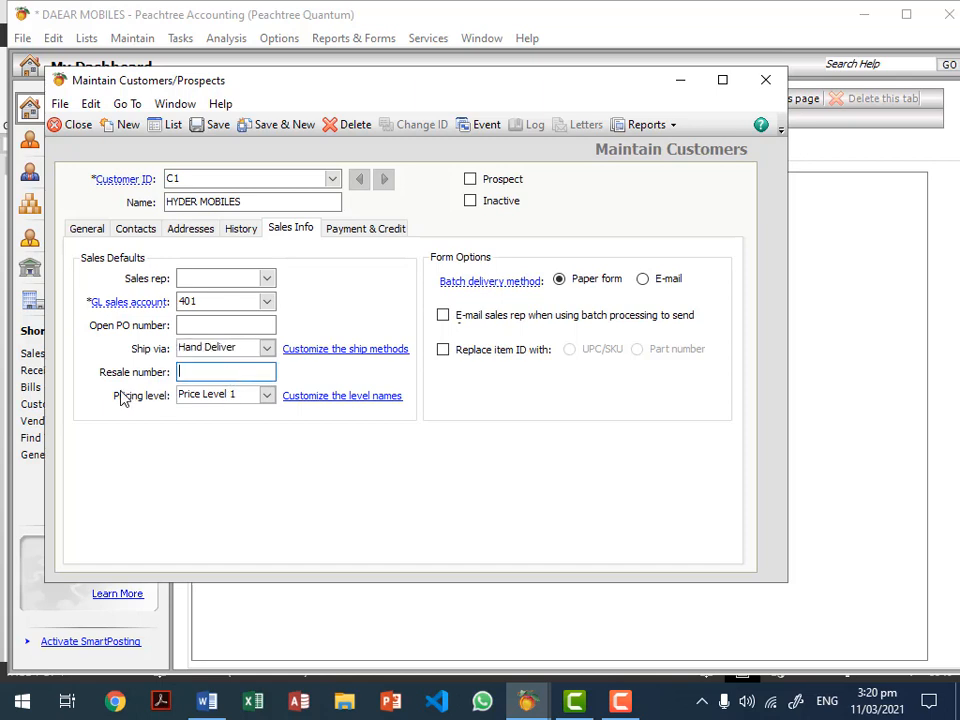
{"action": "left_click", "coordinate": [266, 397]}
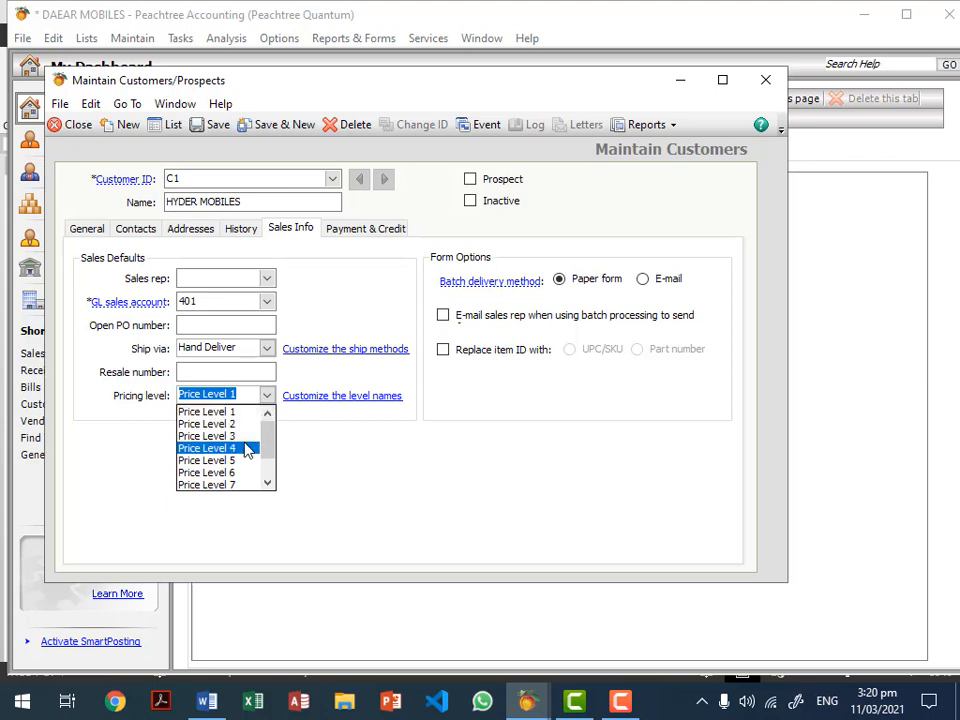
{"action": "left_click", "coordinate": [241, 437]}
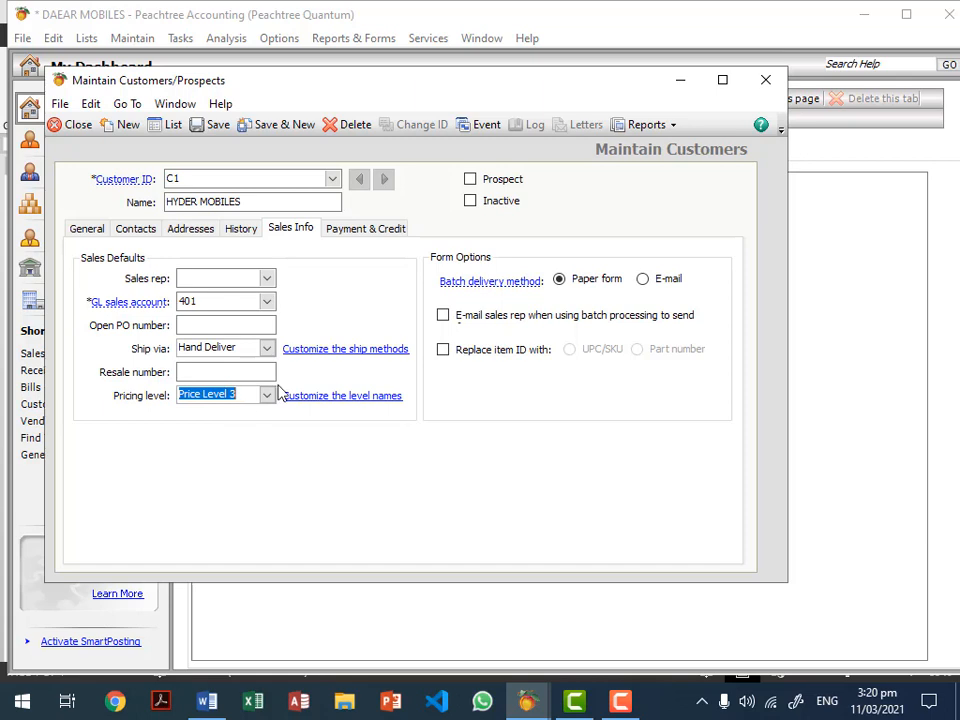
{"action": "left_click", "coordinate": [87, 231]}
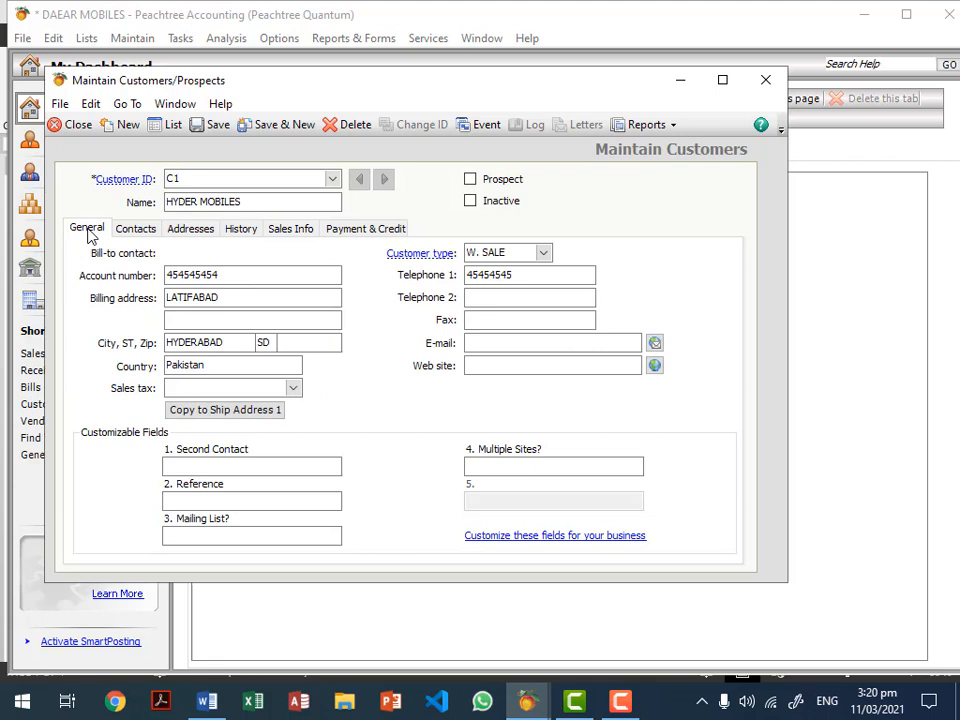
{"action": "left_click", "coordinate": [152, 231]}
{"action": "left_click", "coordinate": [196, 233]}
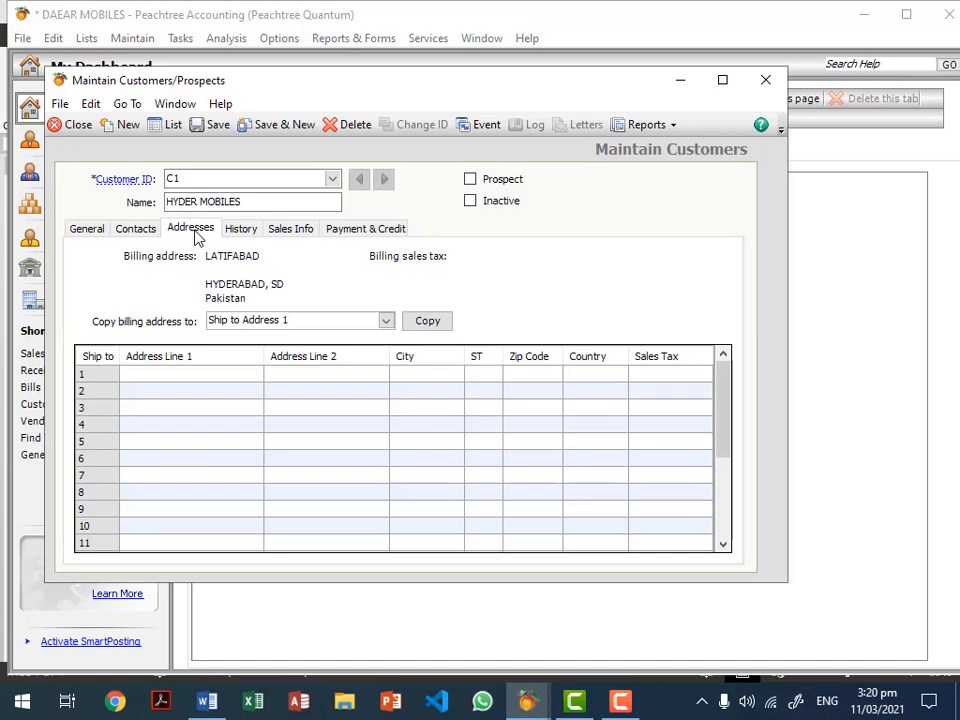
{"action": "left_click", "coordinate": [104, 236]}
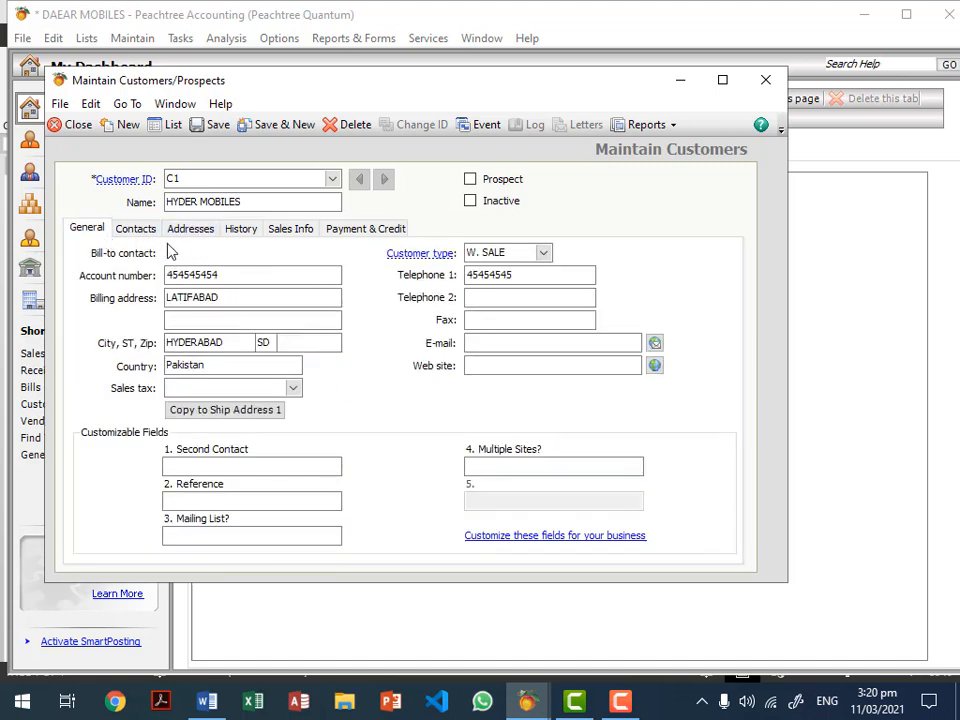
{"action": "left_click", "coordinate": [131, 236]}
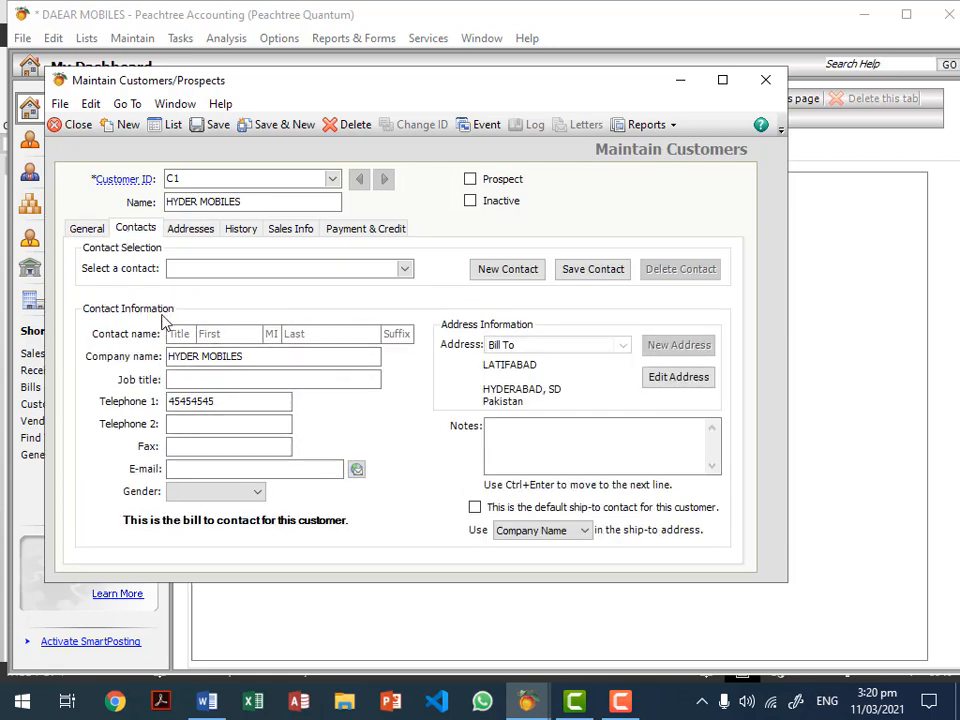
{"action": "left_click", "coordinate": [190, 240]}
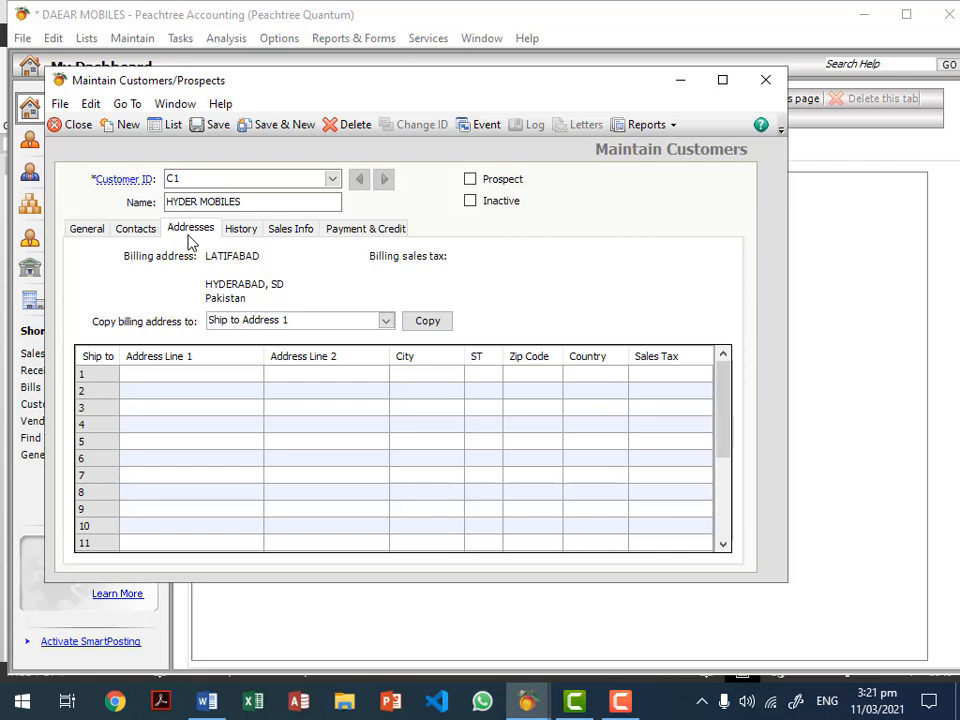
{"action": "left_click", "coordinate": [258, 240]}
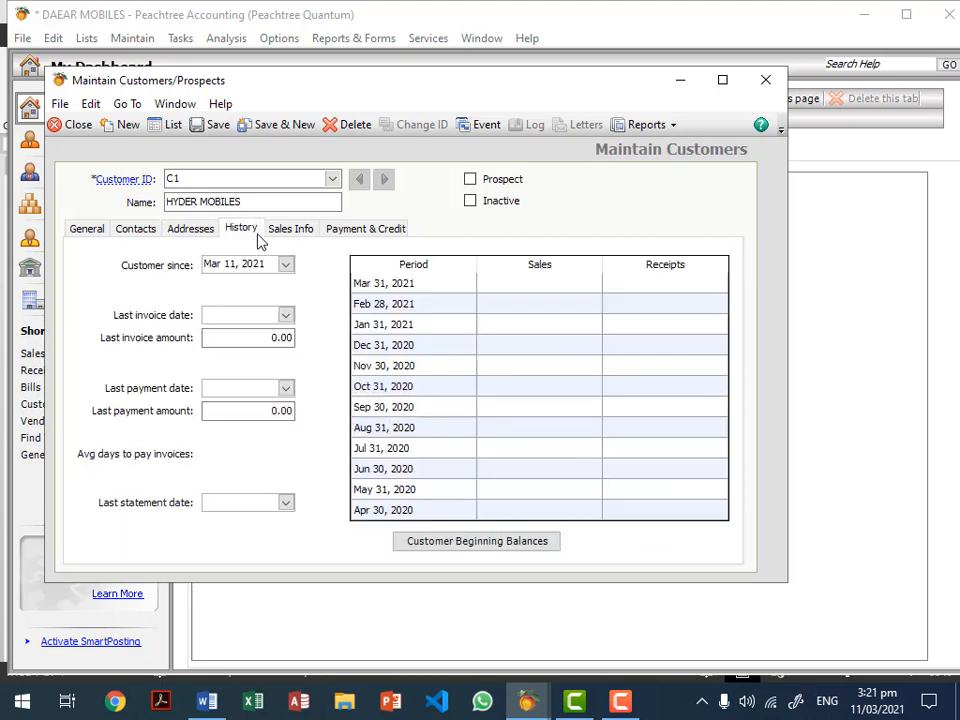
{"action": "left_click", "coordinate": [280, 239]}
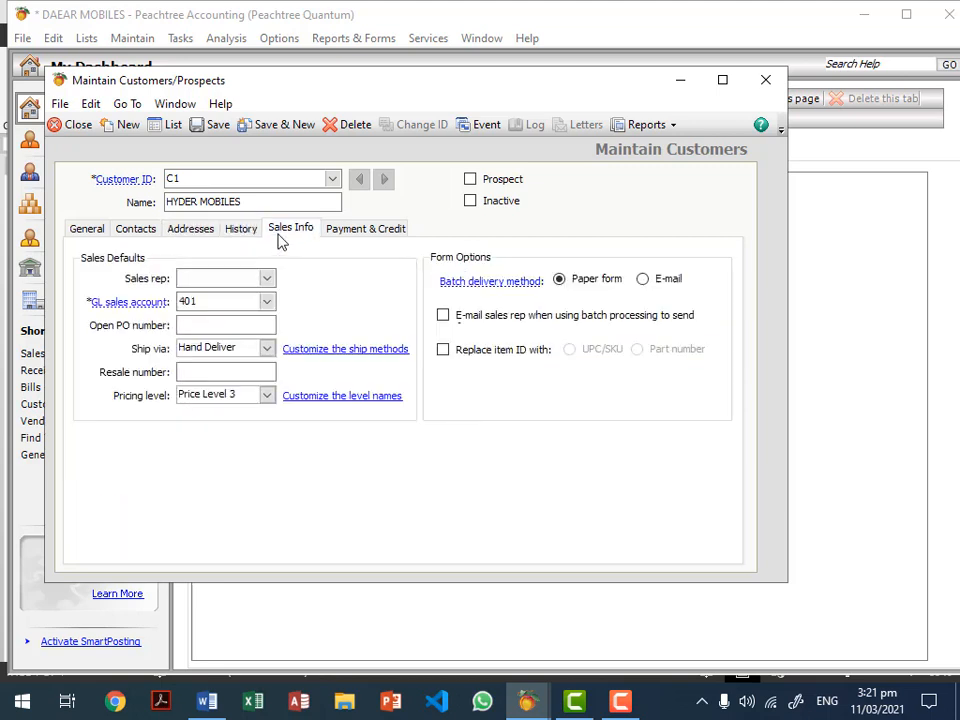
Step: Leave the GL sales account at 401 and view HYDER MOBILES' Payment & Credit details
{"action": "left_click", "coordinate": [267, 302]}
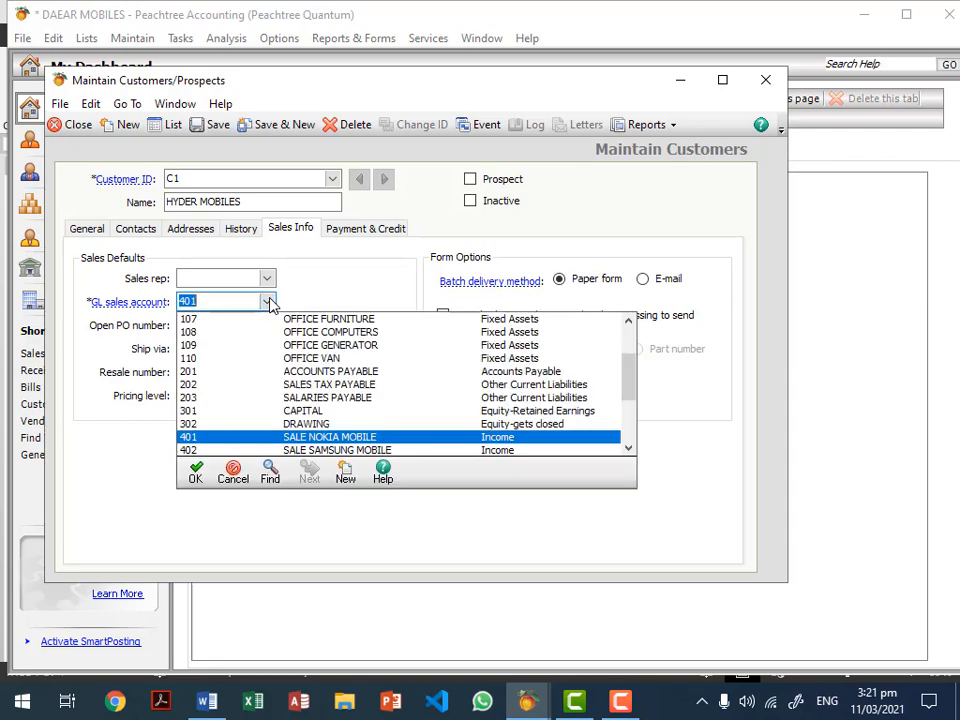
{"action": "left_click", "coordinate": [268, 302]}
{"action": "left_click", "coordinate": [268, 302]}
{"action": "left_click", "coordinate": [268, 302]}
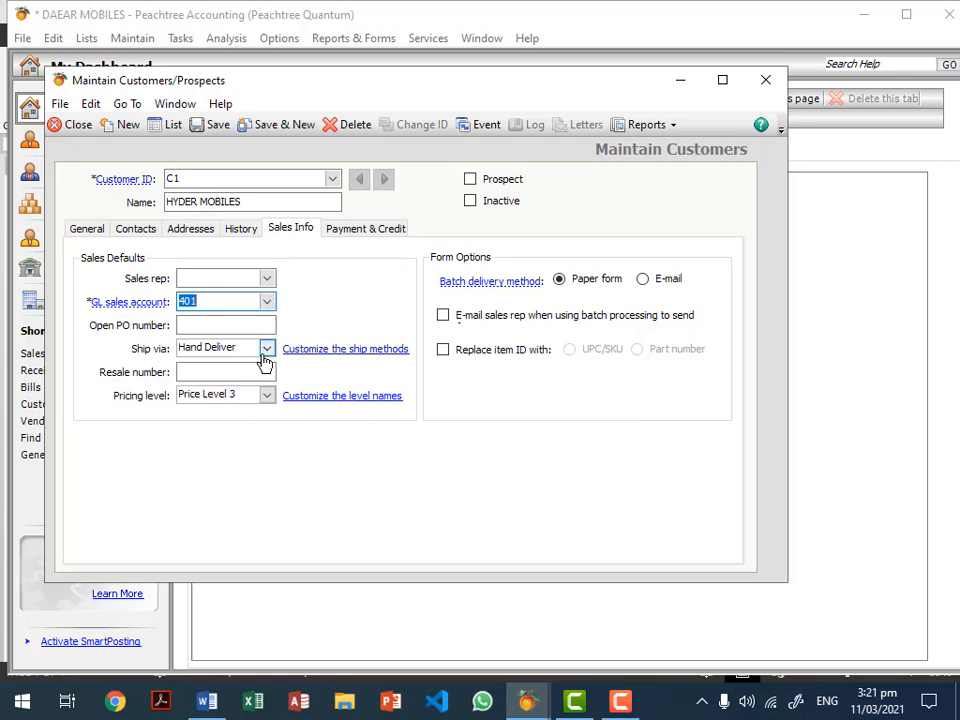
{"action": "left_click", "coordinate": [360, 238]}
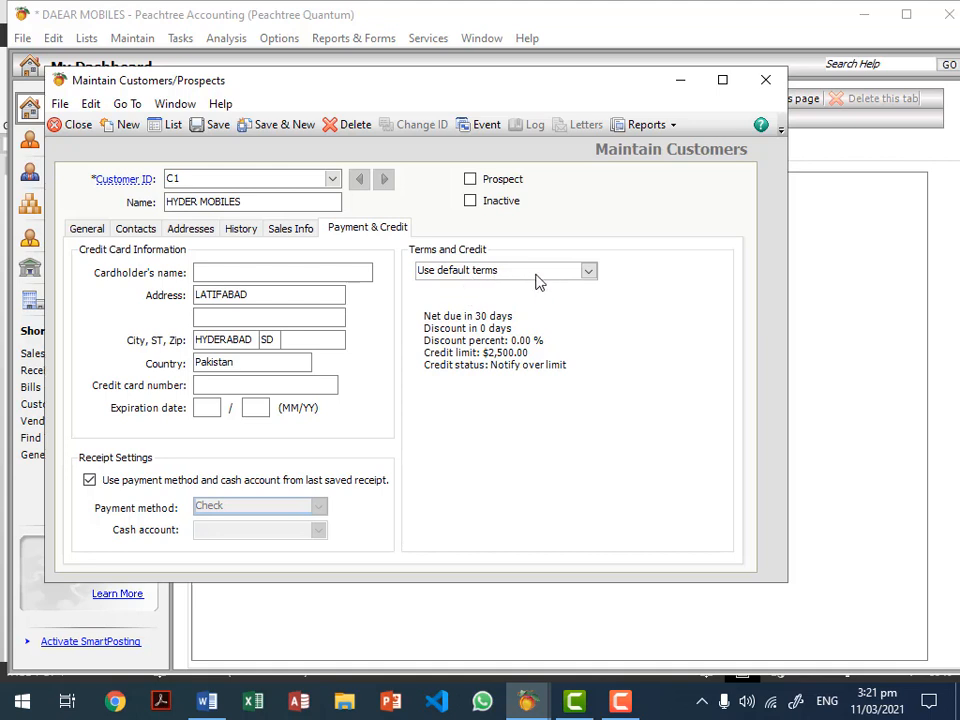
Step: Give HYDER MOBILES customized terms, trying C.O.D. and Prepaid before choosing due in a number of days
{"action": "left_click", "coordinate": [589, 277]}
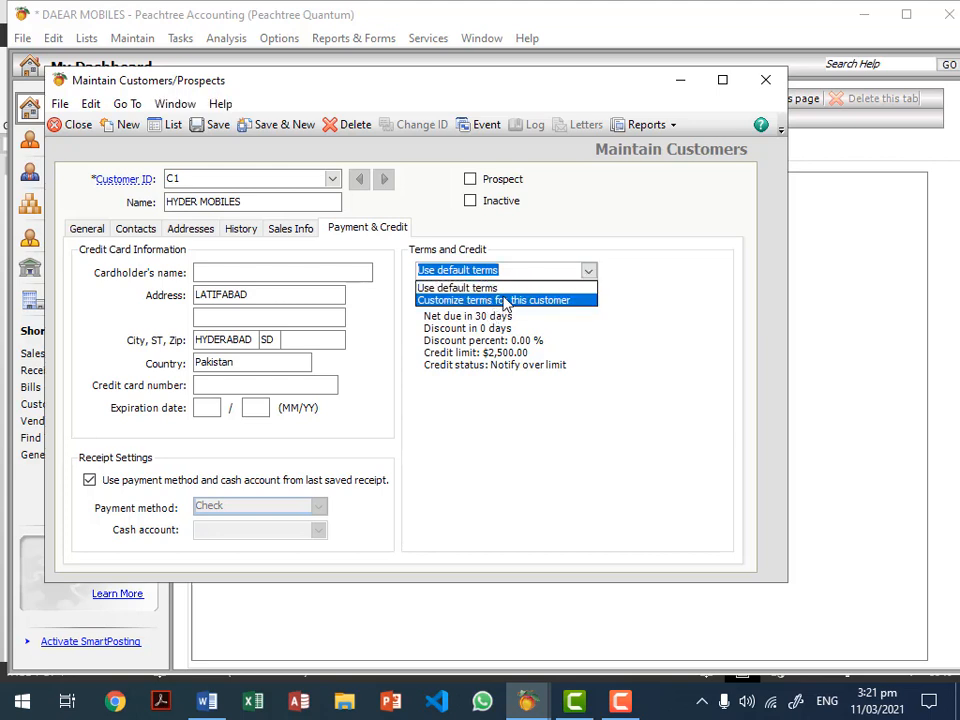
{"action": "left_click", "coordinate": [505, 301]}
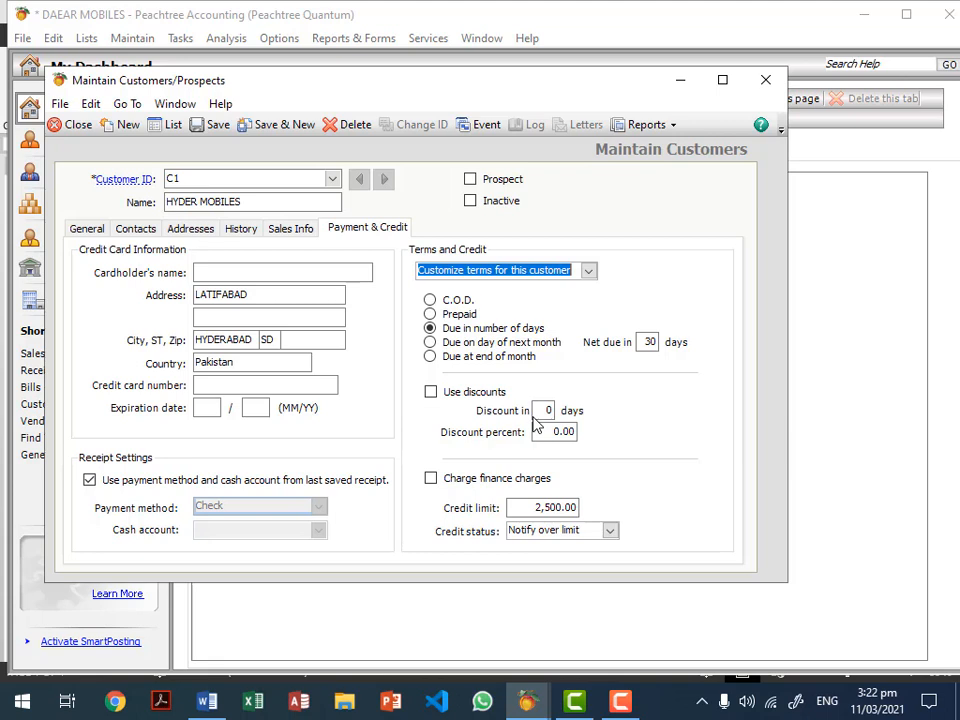
{"action": "left_click", "coordinate": [463, 304]}
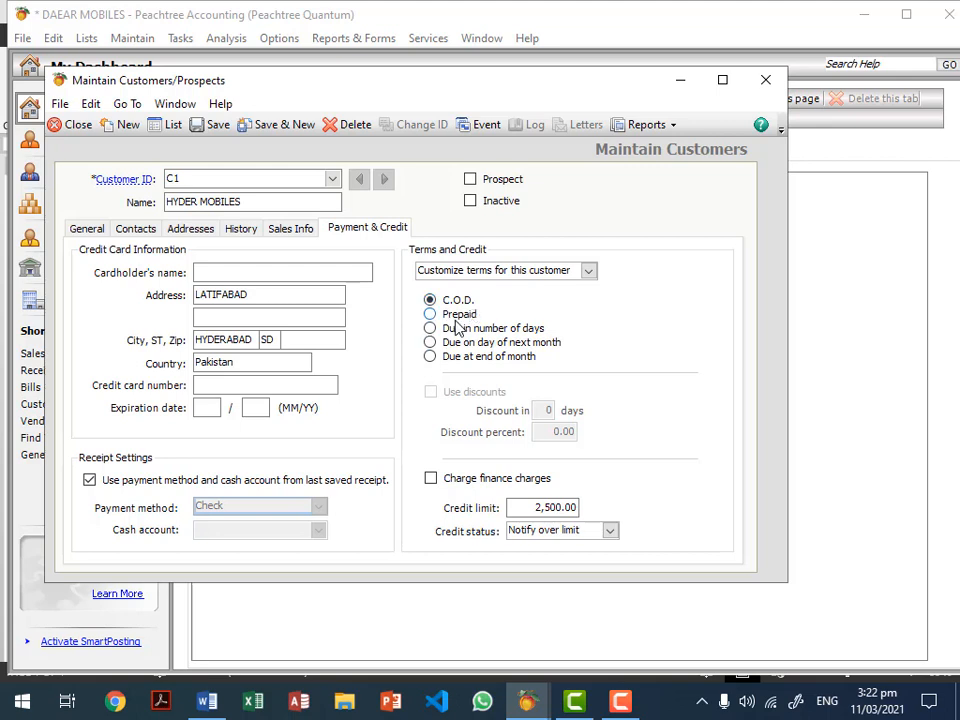
{"action": "left_click", "coordinate": [456, 320]}
{"action": "left_click", "coordinate": [437, 332]}
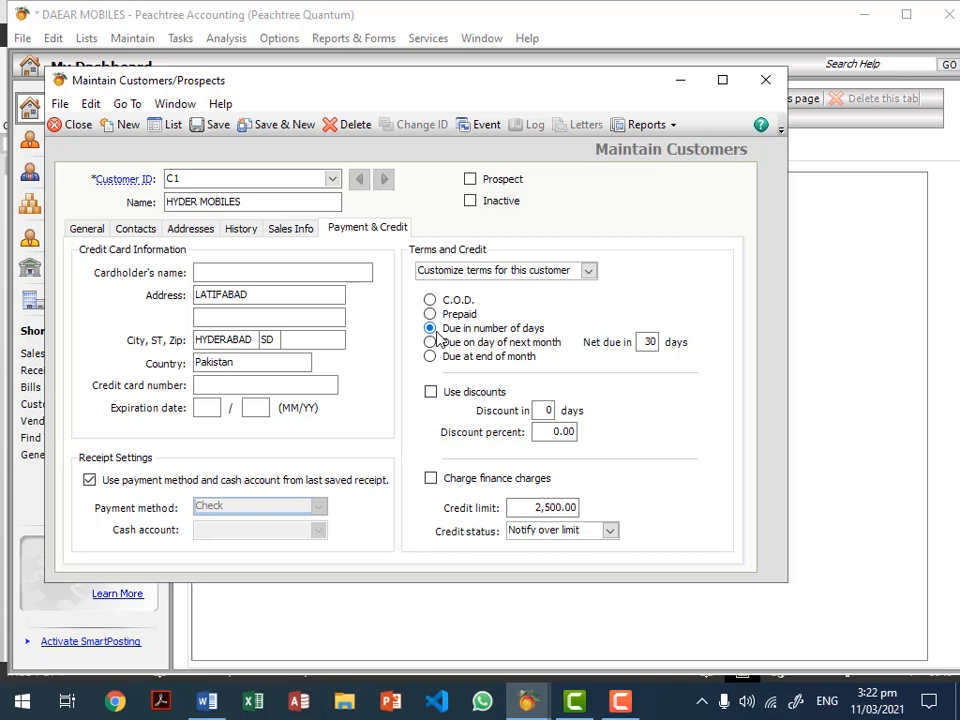
Step: Set net due to 20 days and enable a 5% discount for payment within 2 days
{"action": "left_click", "coordinate": [648, 342]}
{"action": "key", "text": "shift+End"}
{"action": "type", "text": "20"}
{"action": "left_click", "coordinate": [646, 344]}
{"action": "left_click", "coordinate": [431, 393]}
{"action": "left_click", "coordinate": [547, 410]}
{"action": "type", "text": "2"}
{"action": "left_click", "coordinate": [560, 431]}
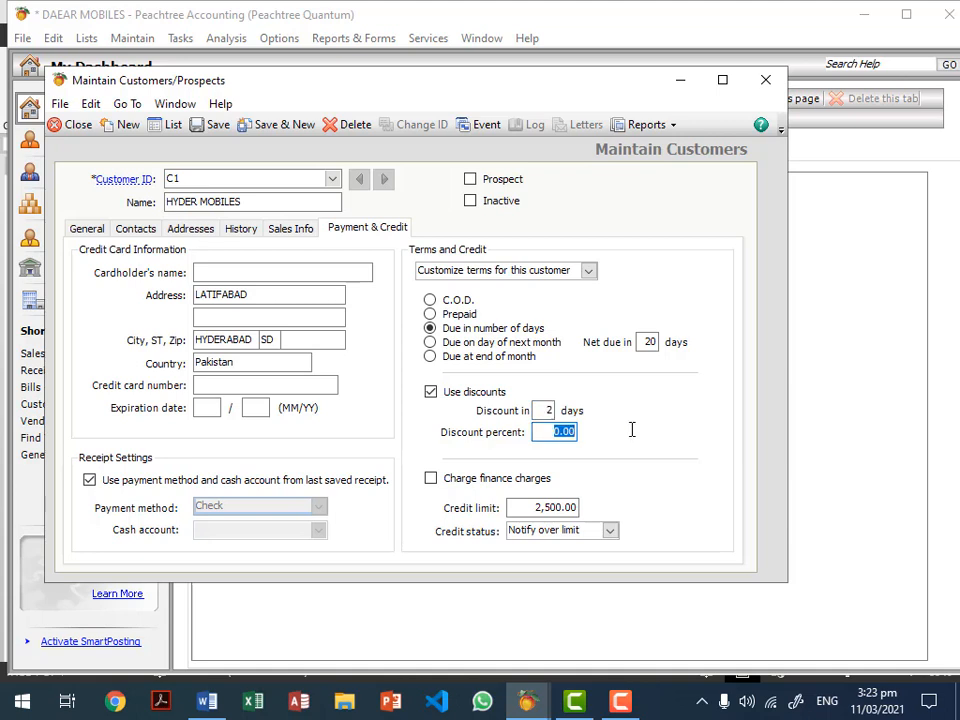
{"action": "type", "text": "5"}
{"action": "left_click", "coordinate": [545, 410]}
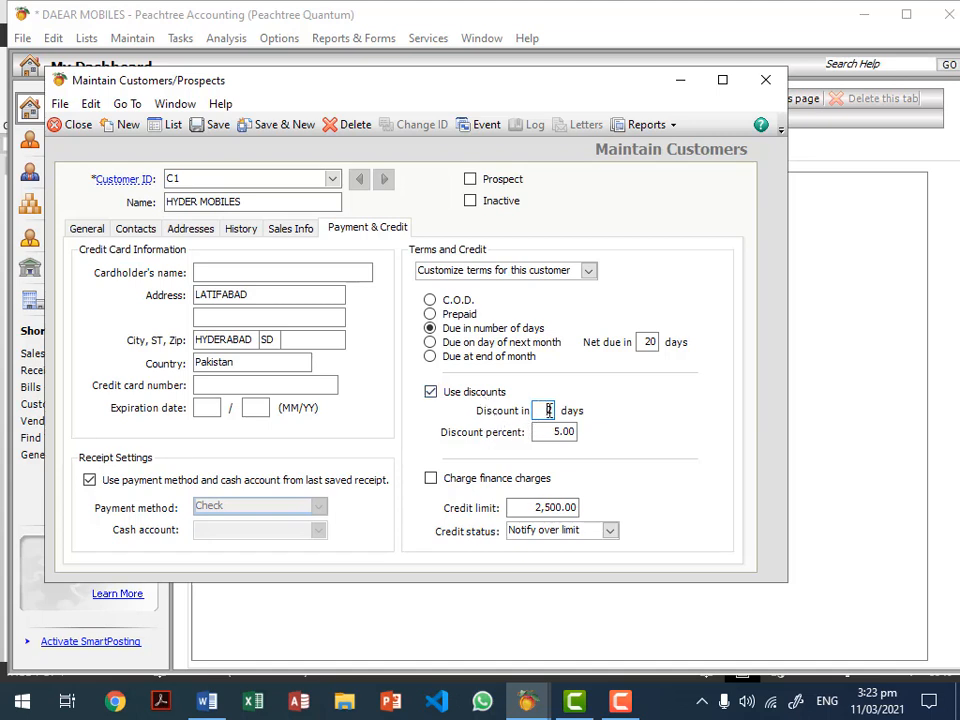
{"action": "left_click", "coordinate": [543, 430]}
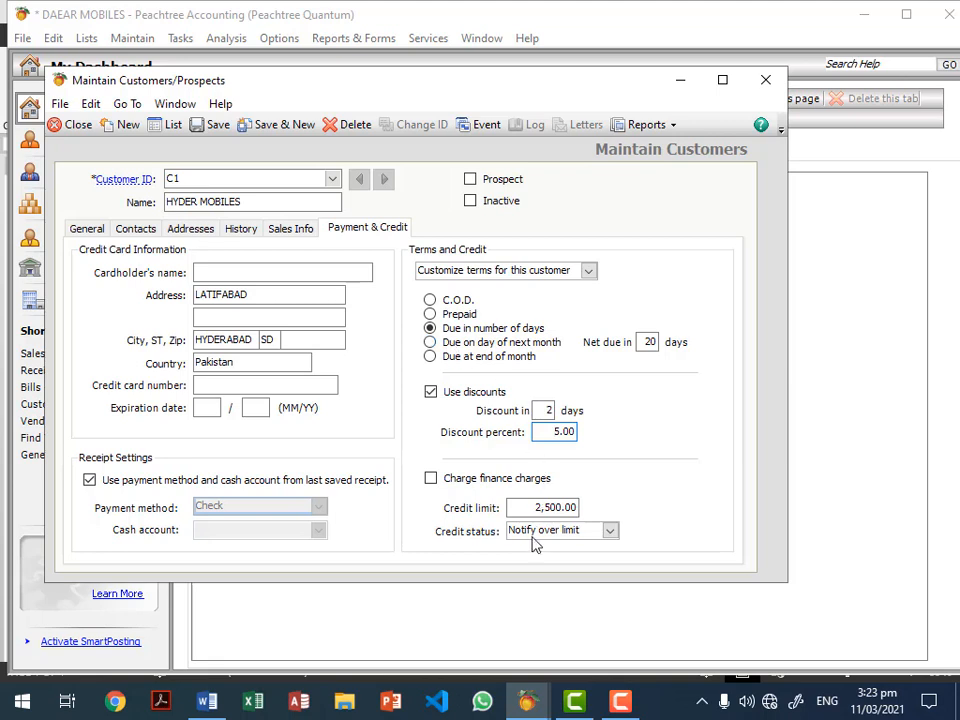
Step: Leave finance charges off, set the credit limit to 100,000, and keep credit status at Notify over limit
{"action": "left_click", "coordinate": [440, 482]}
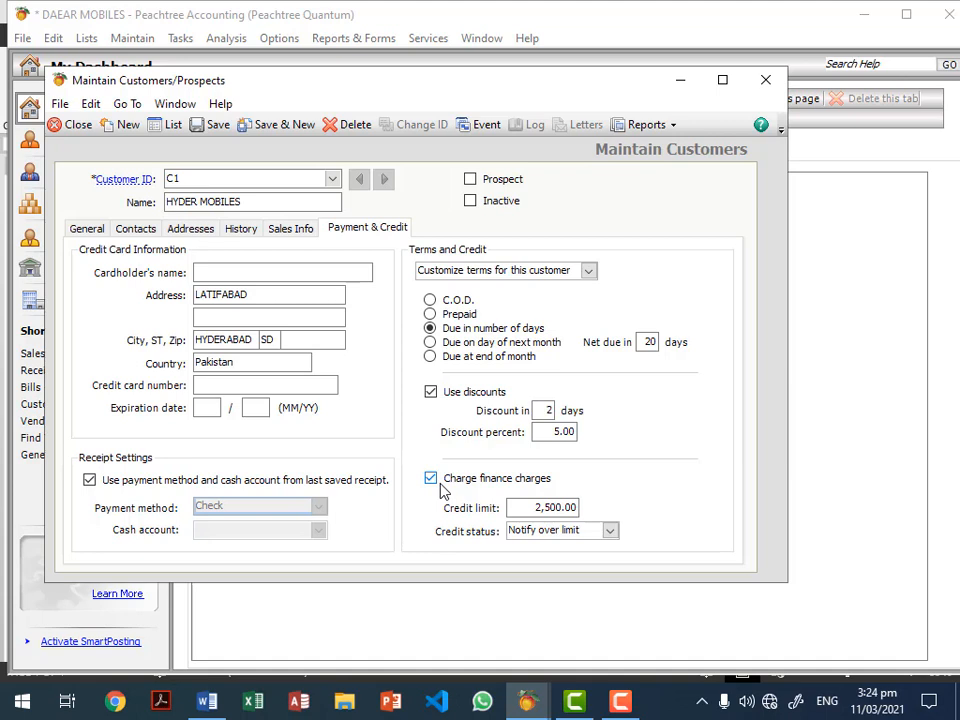
{"action": "left_click", "coordinate": [443, 490]}
{"action": "left_click_drag", "start_coordinate": [510, 507], "coordinate": [663, 509]}
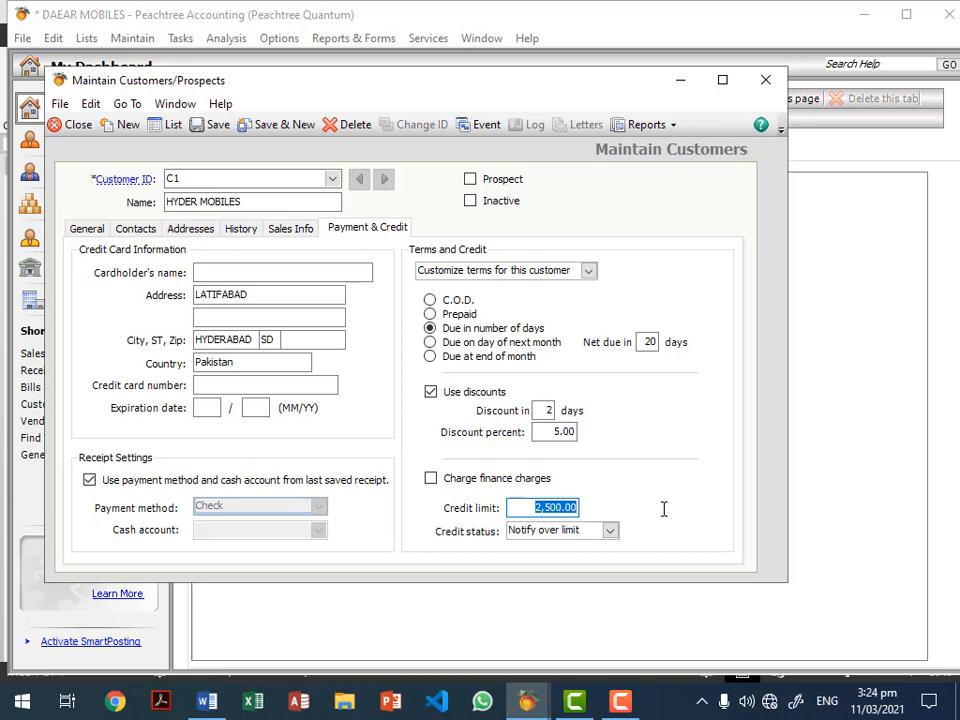
{"action": "type", "text": "100000"}
{"action": "left_click", "coordinate": [576, 533]}
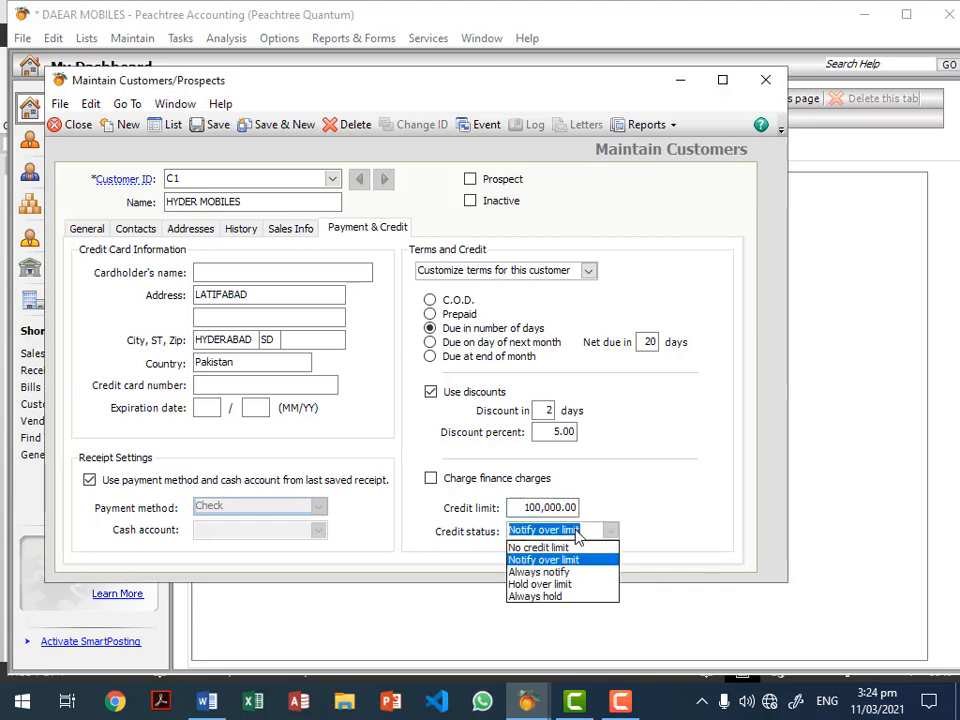
{"action": "left_click", "coordinate": [566, 507]}
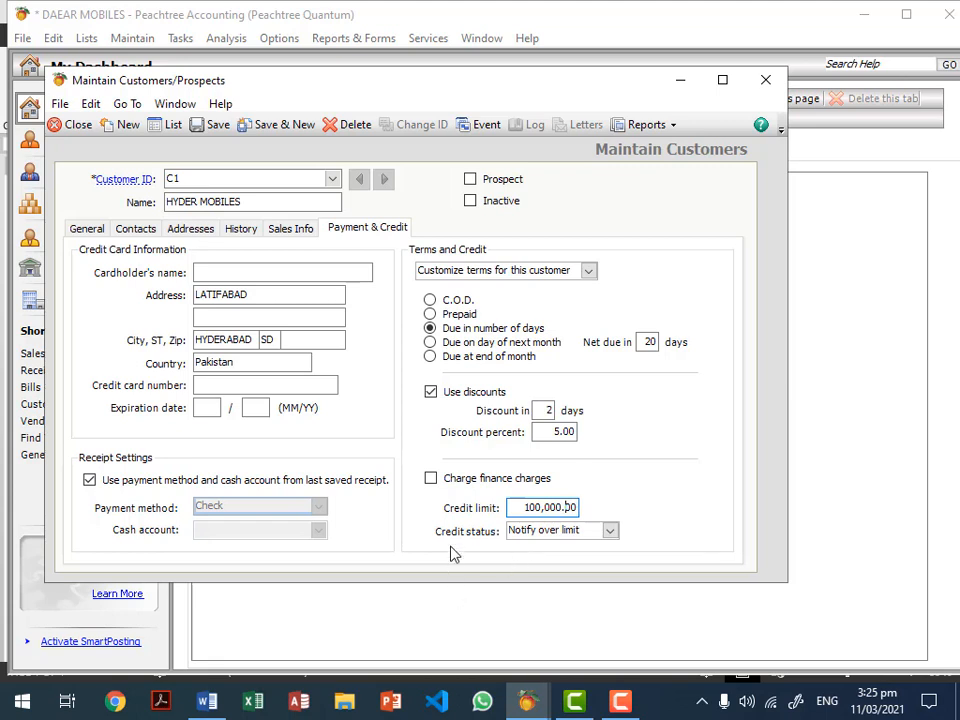
{"action": "left_click", "coordinate": [575, 541]}
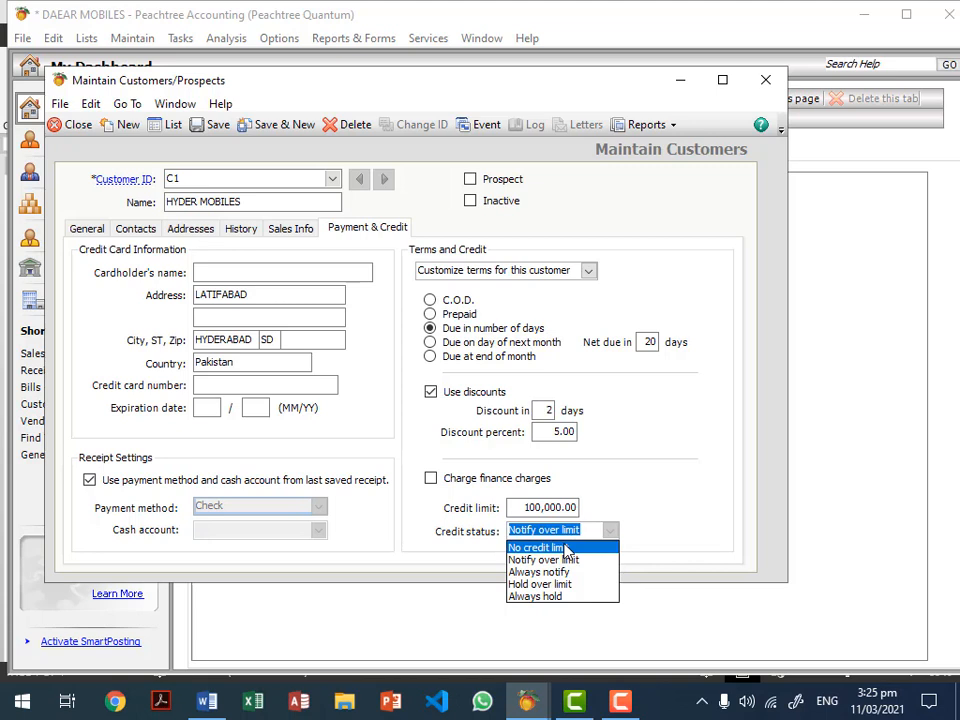
{"action": "left_click", "coordinate": [549, 533]}
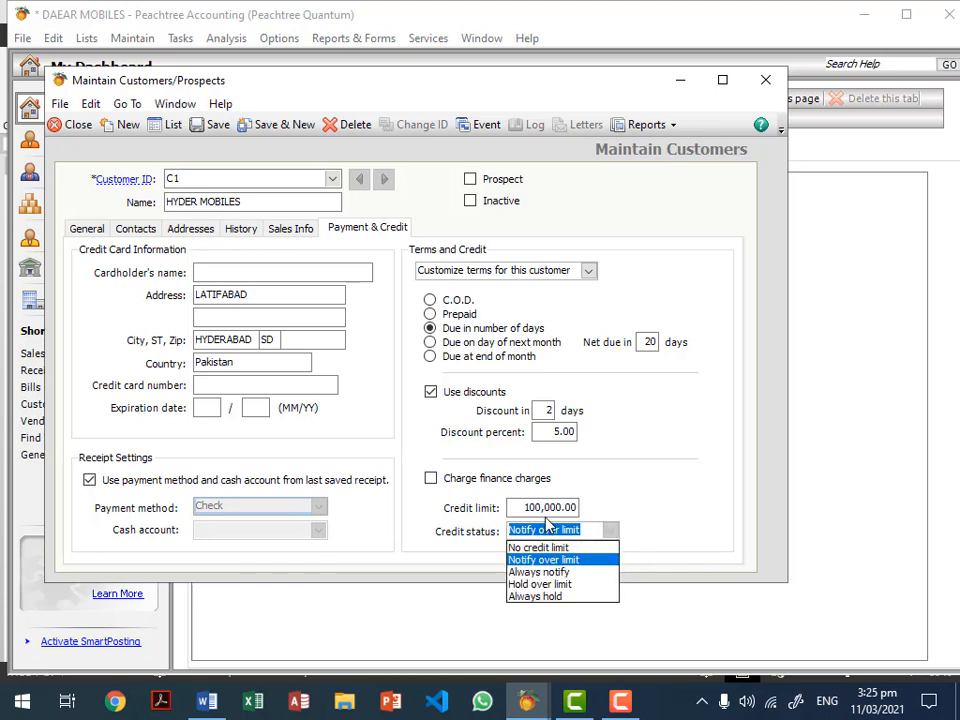
{"action": "left_click", "coordinate": [551, 508]}
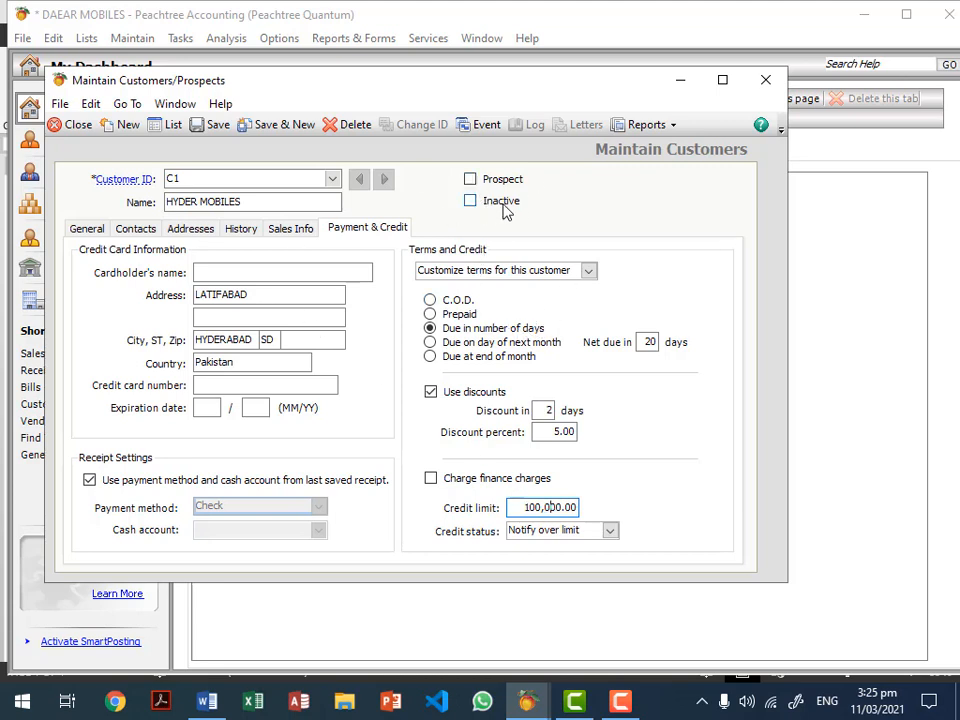
{"action": "left_click", "coordinate": [474, 182]}
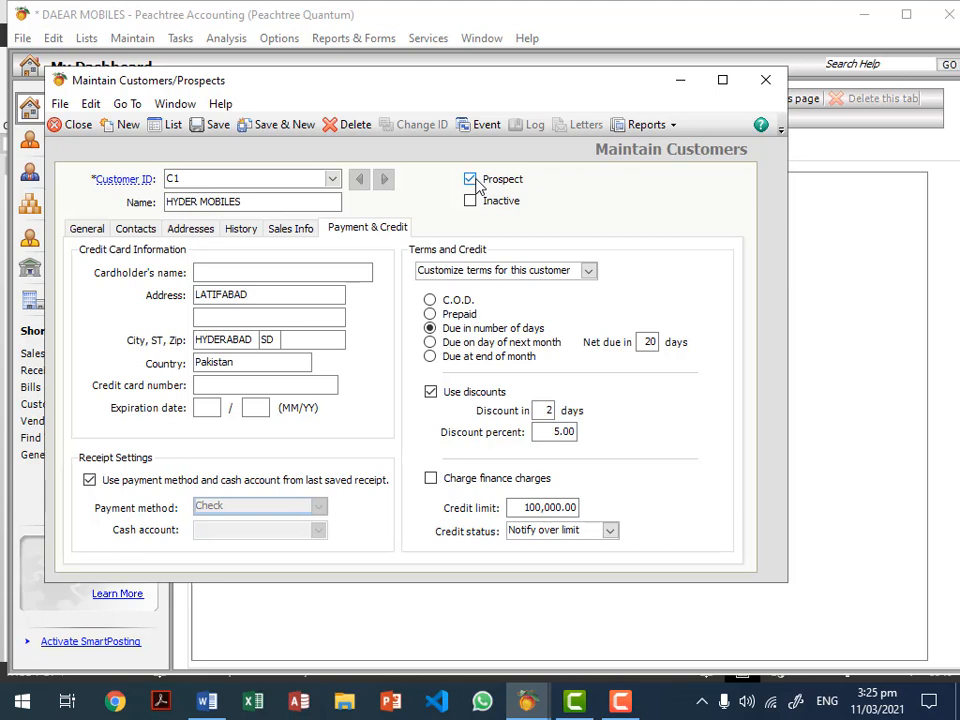
{"action": "left_click", "coordinate": [476, 184]}
{"action": "left_click", "coordinate": [471, 200]}
{"action": "left_click", "coordinate": [478, 212]}
Step: Save HYDER MOBILES, then start new customer ID C2 named WALK IN CUSTOMERS
{"action": "left_click", "coordinate": [222, 127]}
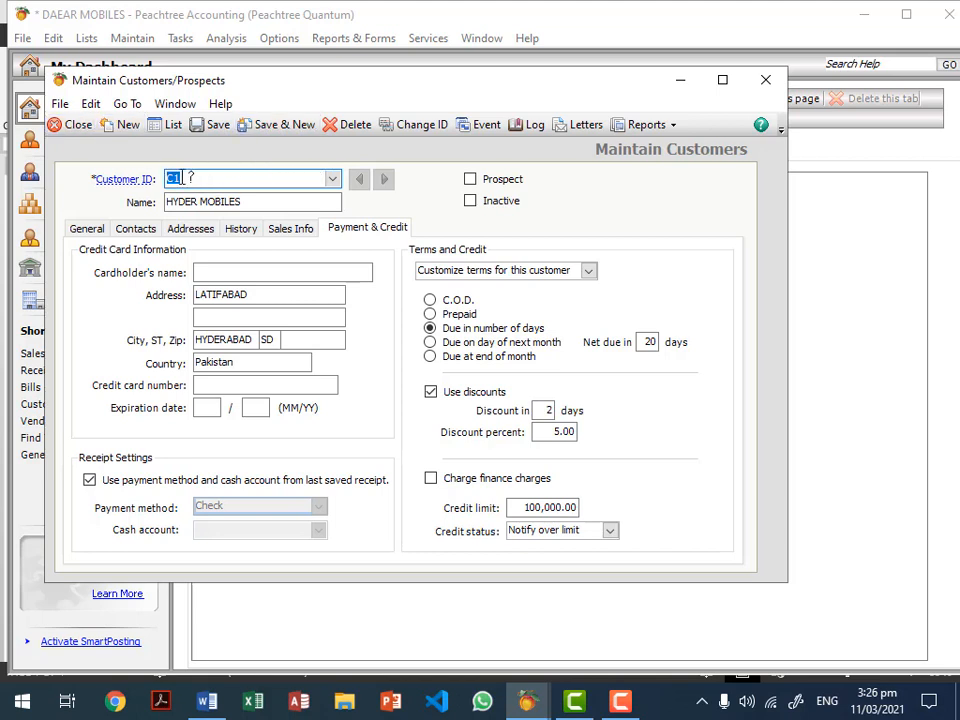
{"action": "left_click", "coordinate": [125, 124]}
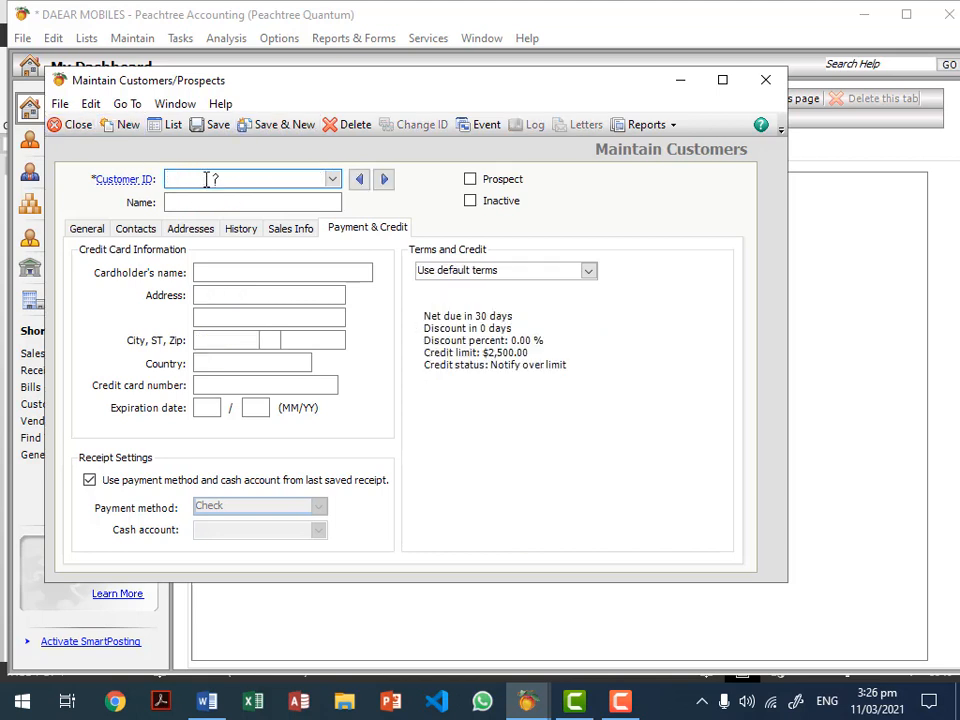
{"action": "type", "text": "C2"}
{"action": "key", "text": "Tab"}
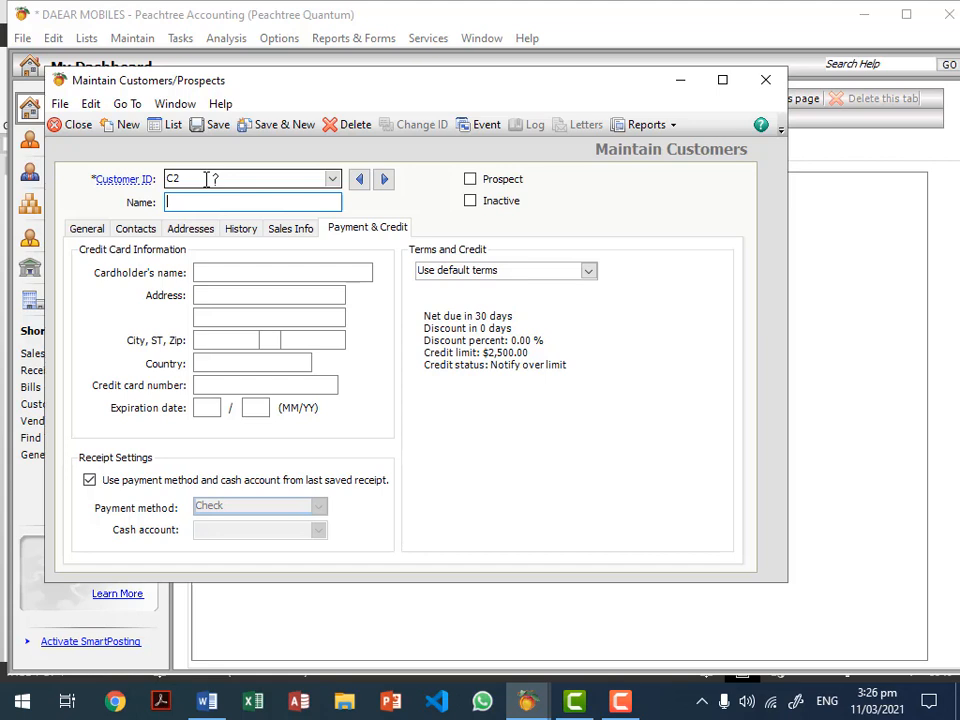
{"action": "type", "text": "WALK IN CUSTOMERS"}
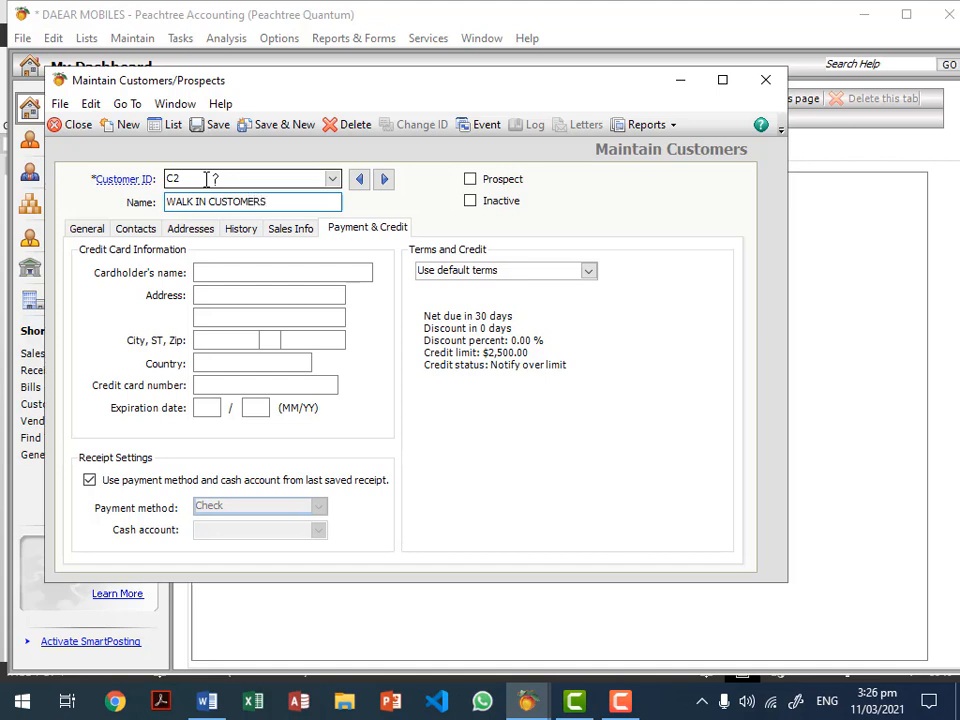
{"action": "key", "text": "Tab"}
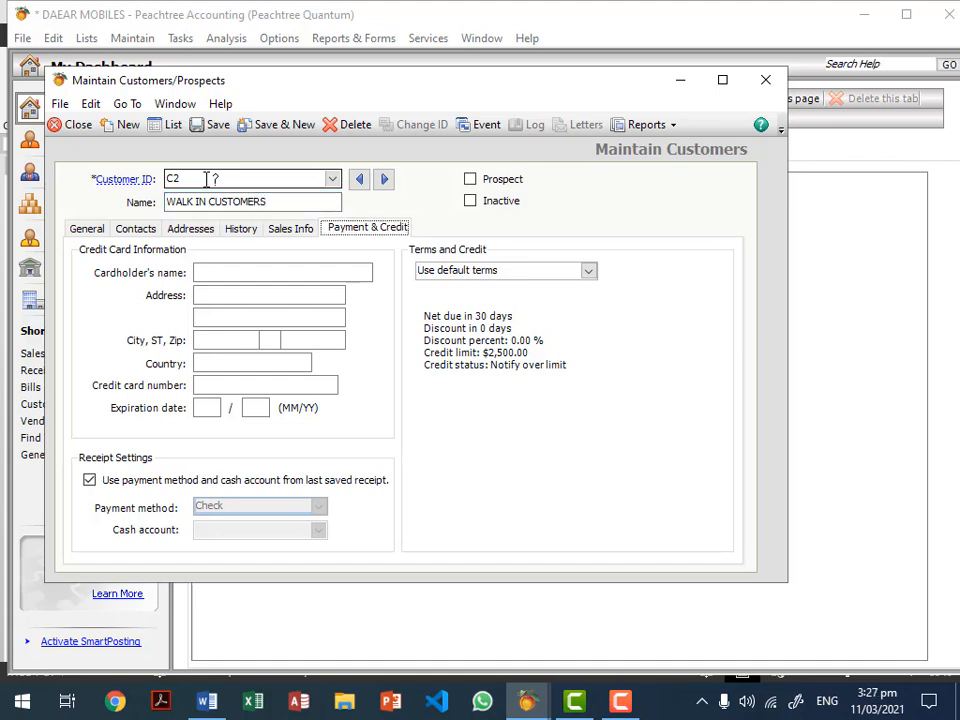
Step: Set WALK IN CUSTOMERS' sales defaults to account 401 SALE NOKIA MOBILE, Hand Deliver and Price Level 1
{"action": "left_click", "coordinate": [88, 229]}
{"action": "left_click", "coordinate": [197, 277]}
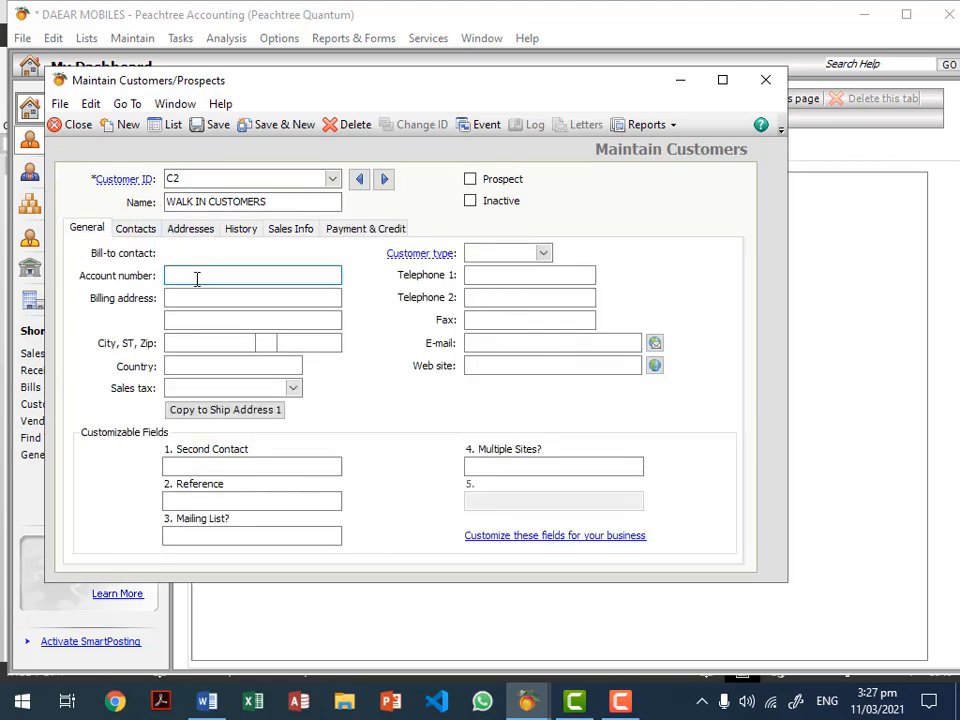
{"action": "left_click", "coordinate": [305, 229]}
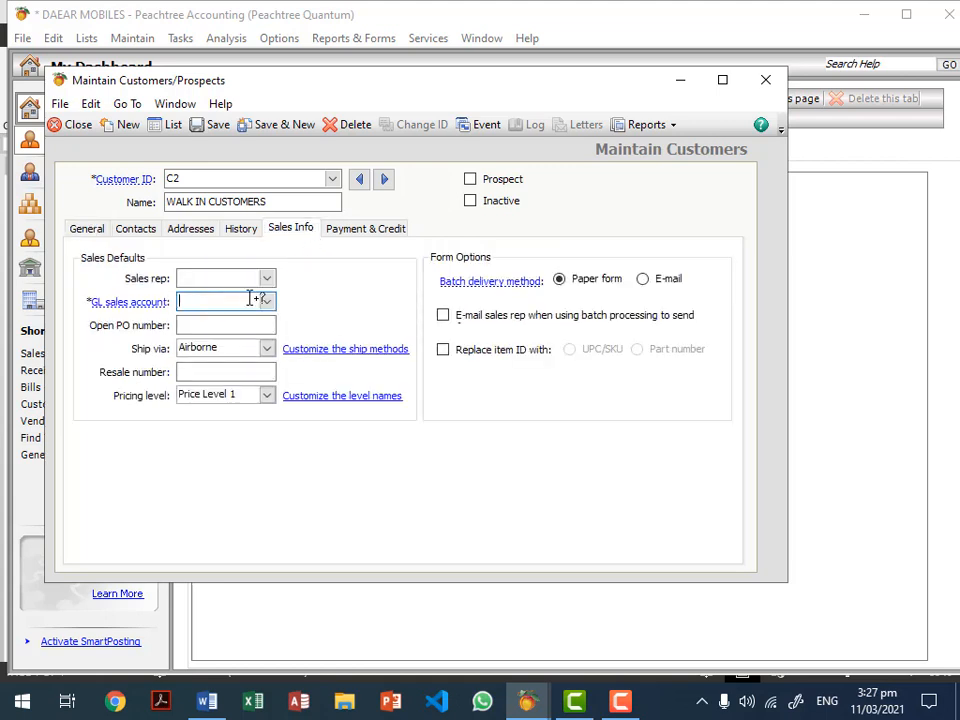
{"action": "left_click", "coordinate": [266, 301]}
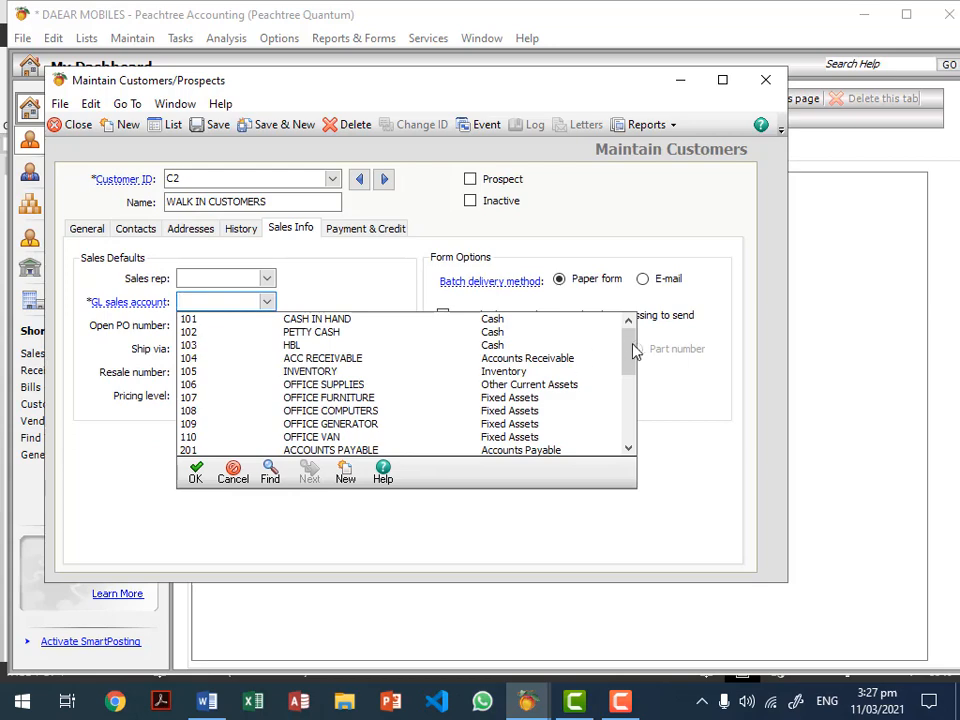
{"action": "left_click_drag", "start_coordinate": [628, 354], "coordinate": [628, 399]}
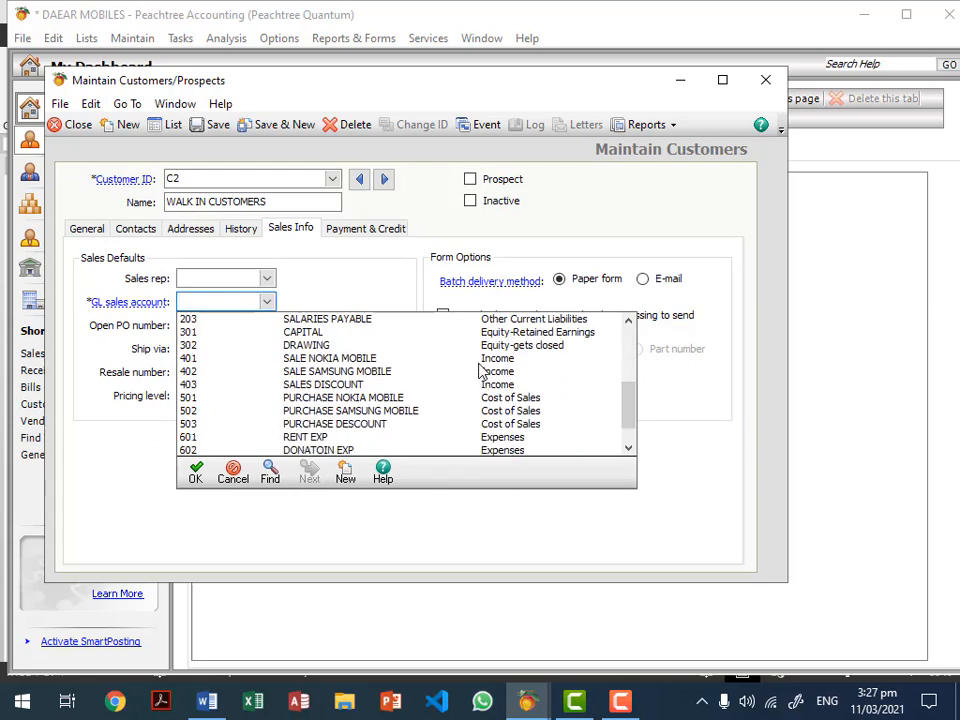
{"action": "left_click", "coordinate": [318, 359]}
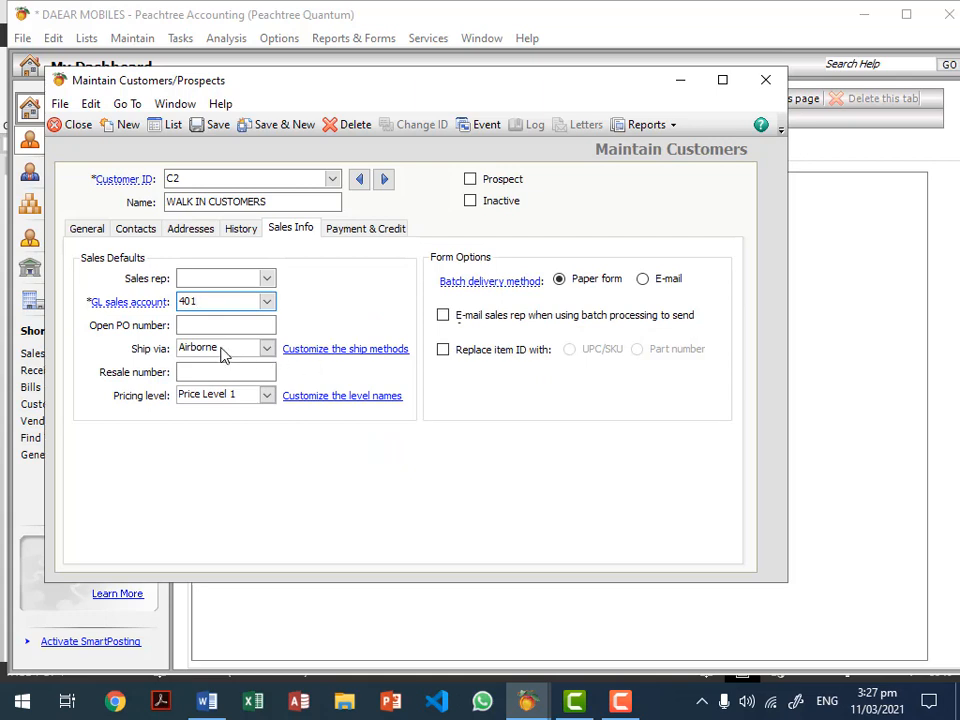
{"action": "left_click", "coordinate": [267, 348]}
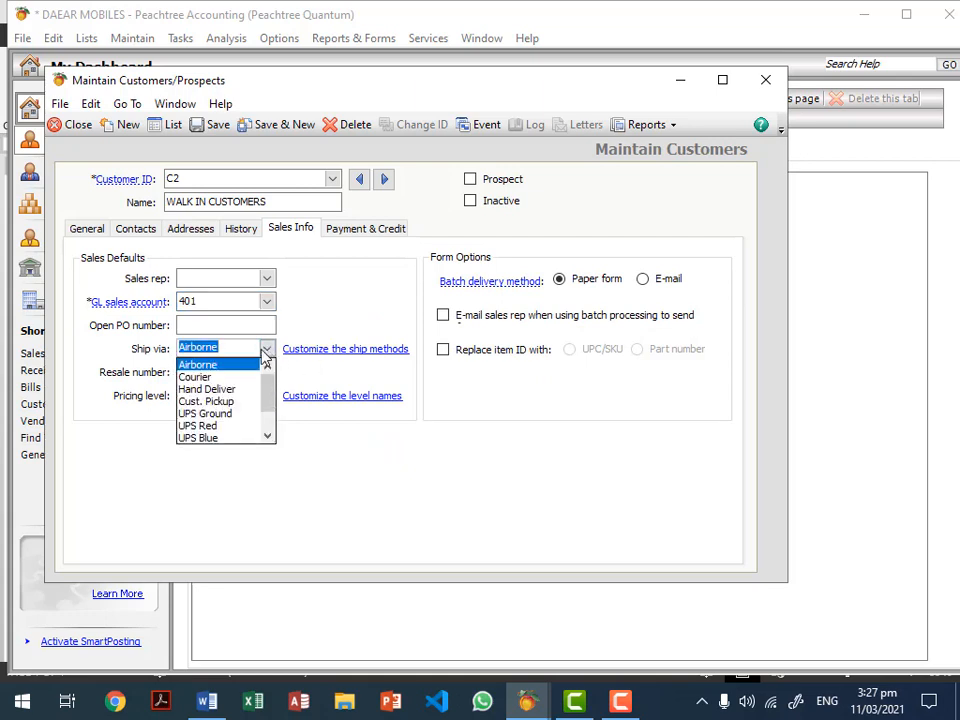
{"action": "left_click", "coordinate": [240, 389]}
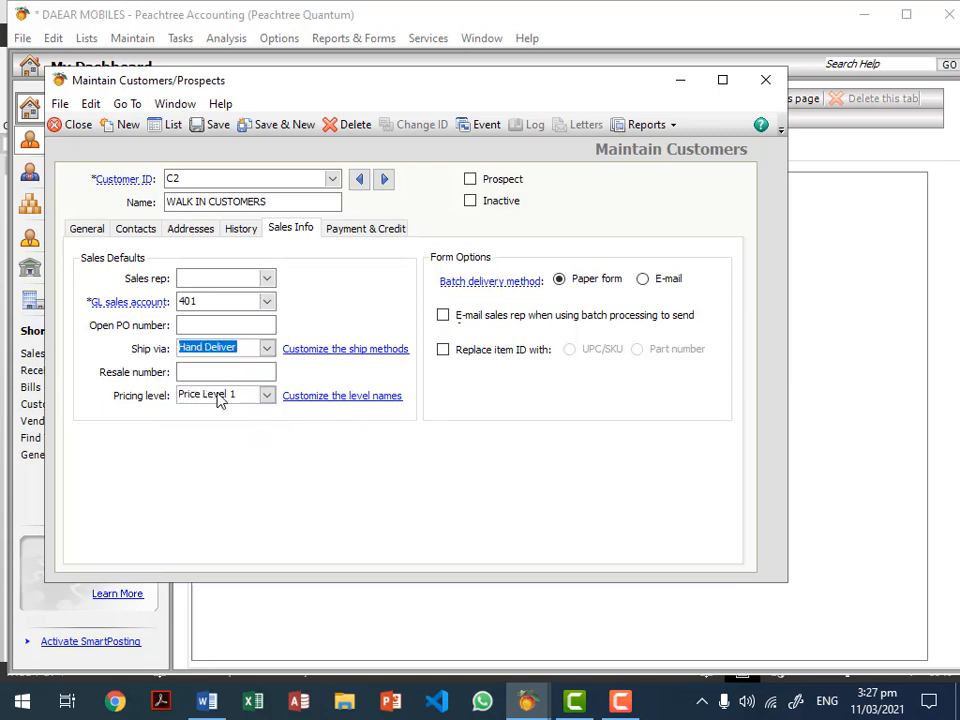
{"action": "left_click", "coordinate": [267, 395]}
{"action": "left_click", "coordinate": [267, 395]}
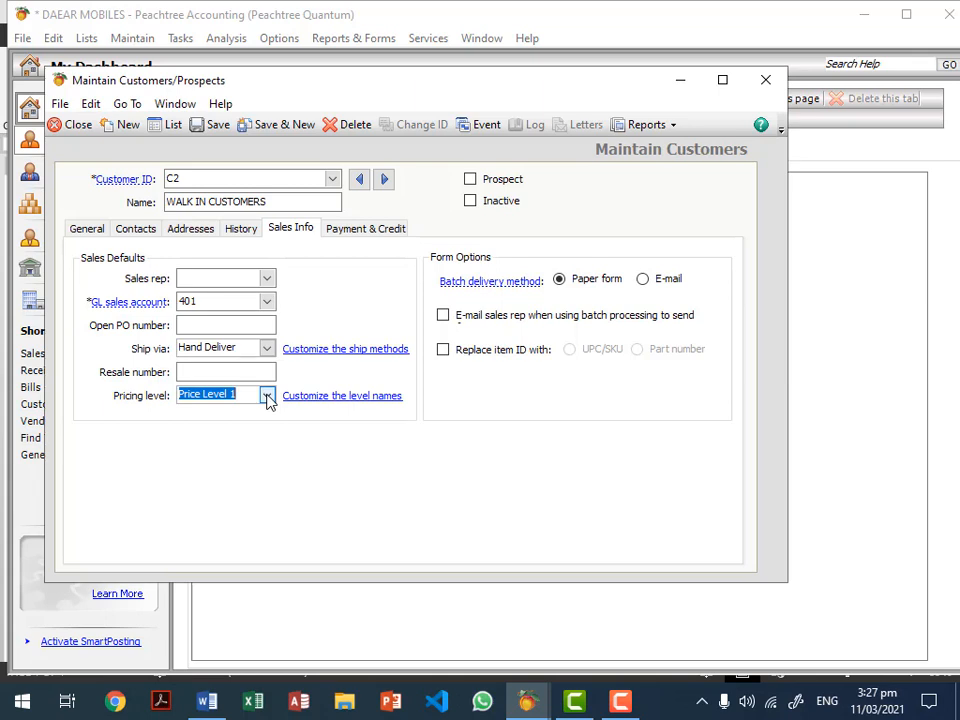
Step: Give WALK IN CUSTOMERS customized C.O.D. payment terms
{"action": "left_click", "coordinate": [373, 230]}
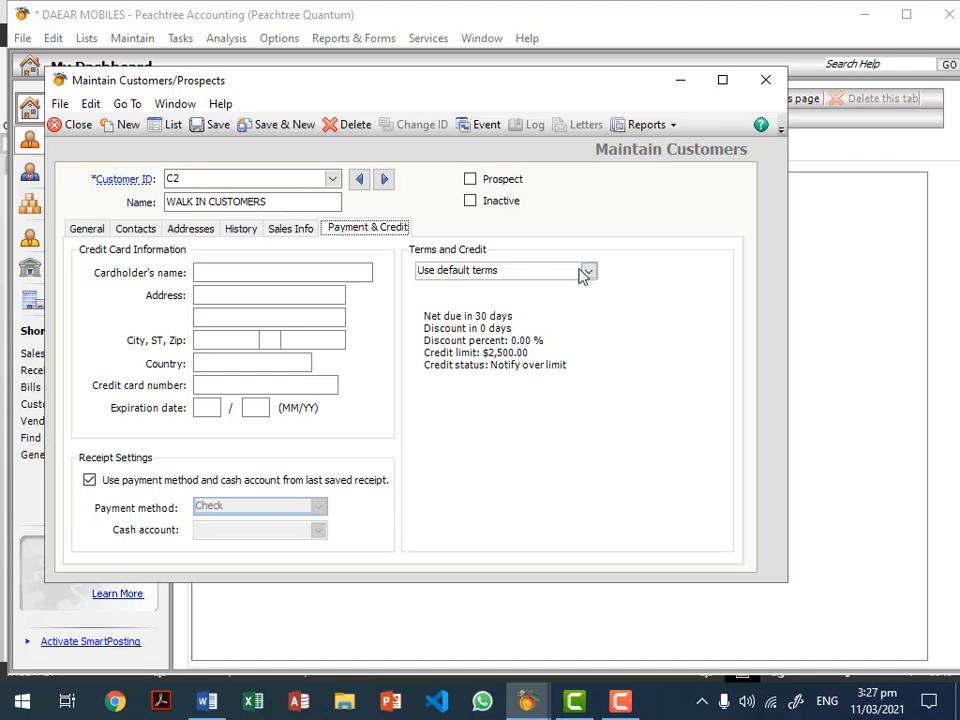
{"action": "left_click", "coordinate": [586, 272]}
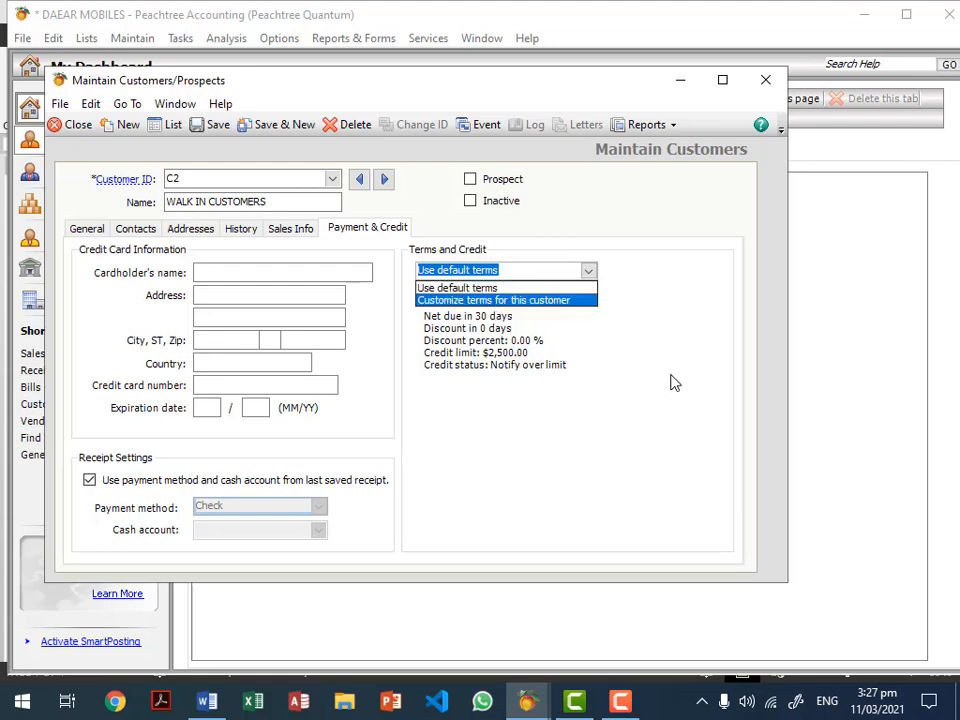
{"action": "left_click", "coordinate": [522, 301]}
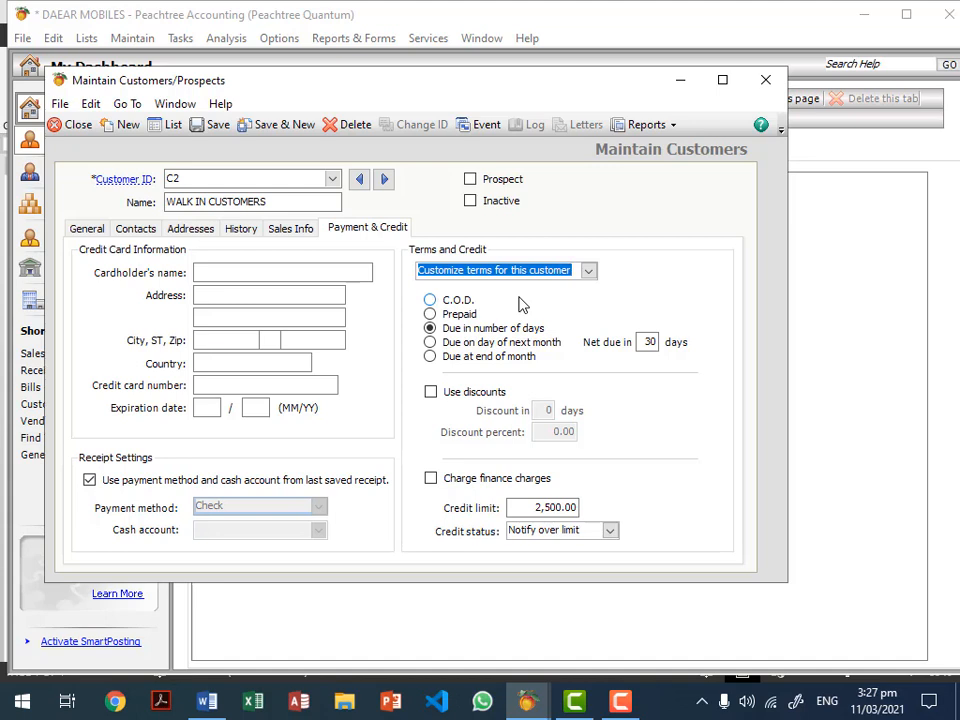
{"action": "left_click", "coordinate": [459, 303]}
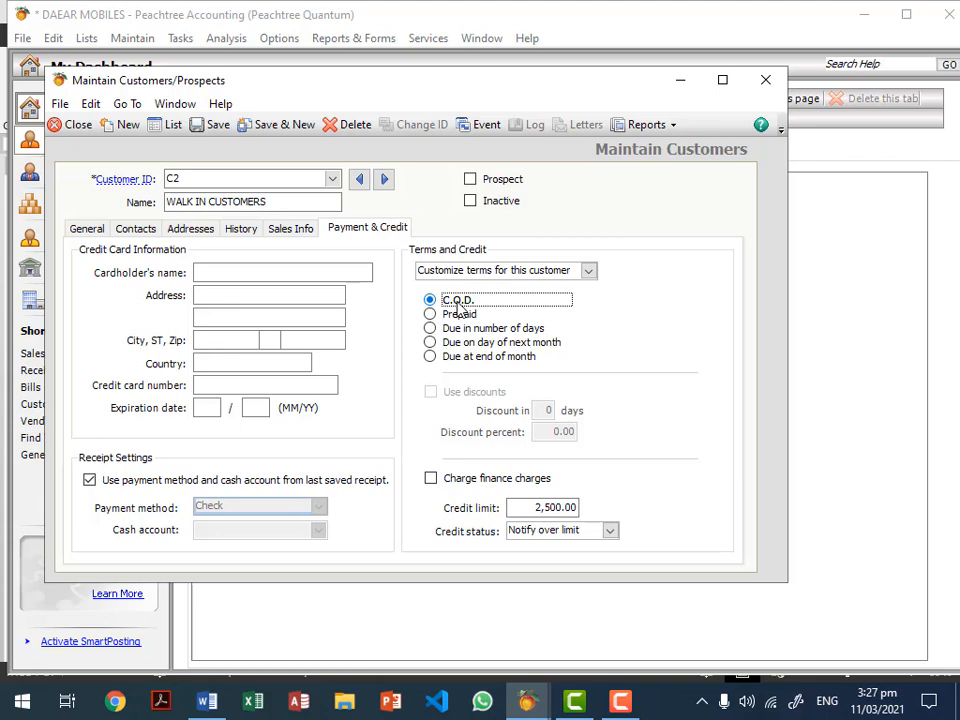
Step: Clear the 2,500.00 credit limit, save the customer, and bring up the Customer List
{"action": "left_click", "coordinate": [542, 507]}
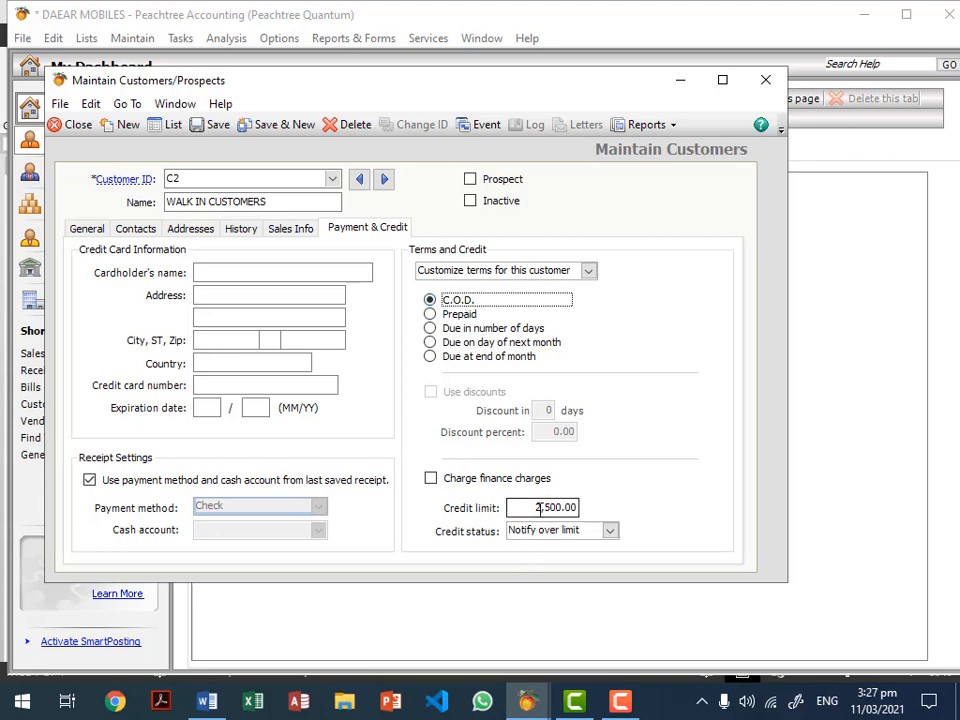
{"action": "double_click", "coordinate": [565, 508]}
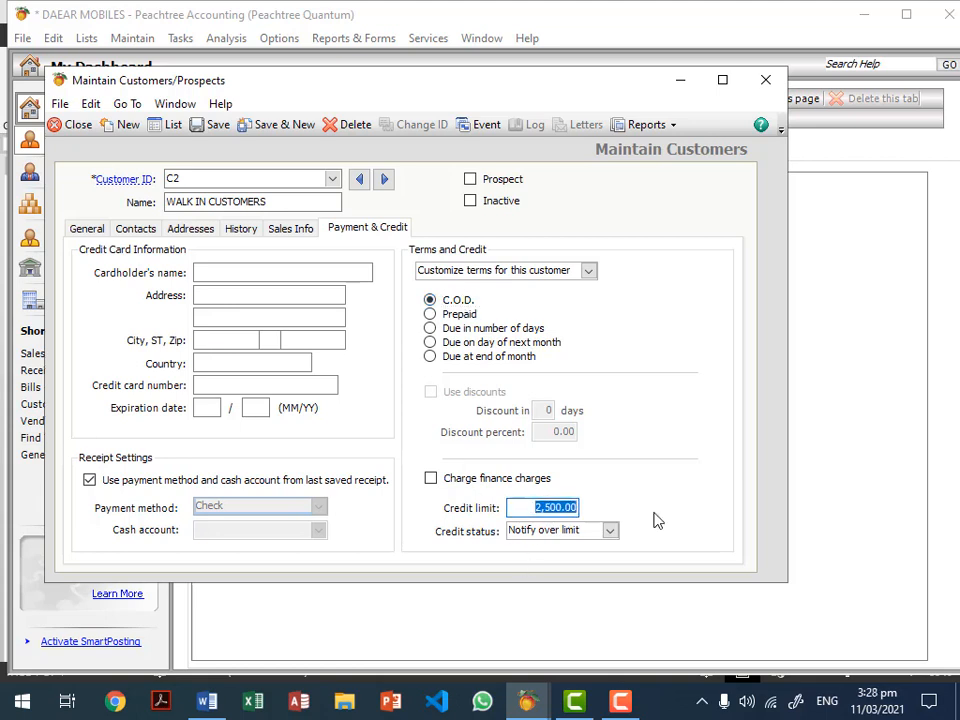
{"action": "key", "text": "BackSpace"}
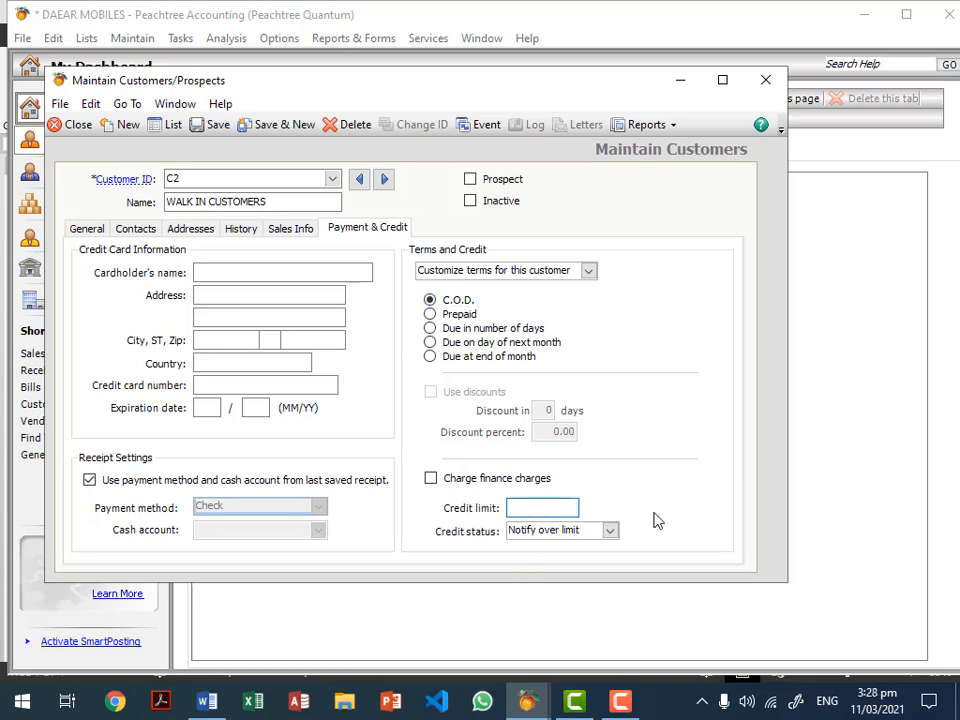
{"action": "left_click", "coordinate": [498, 305]}
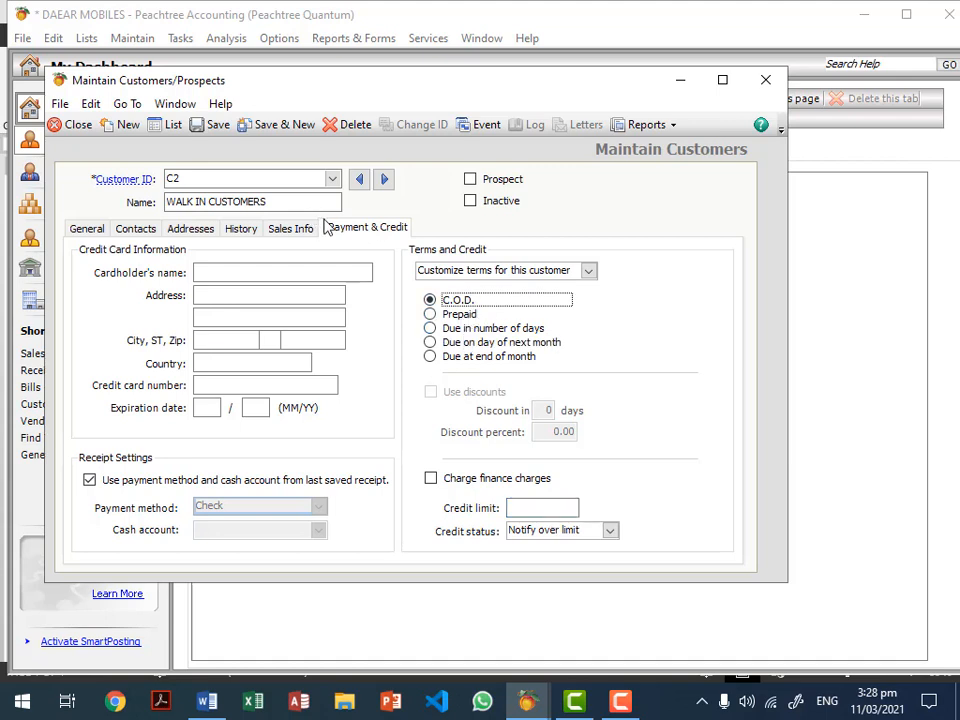
{"action": "left_click", "coordinate": [216, 130]}
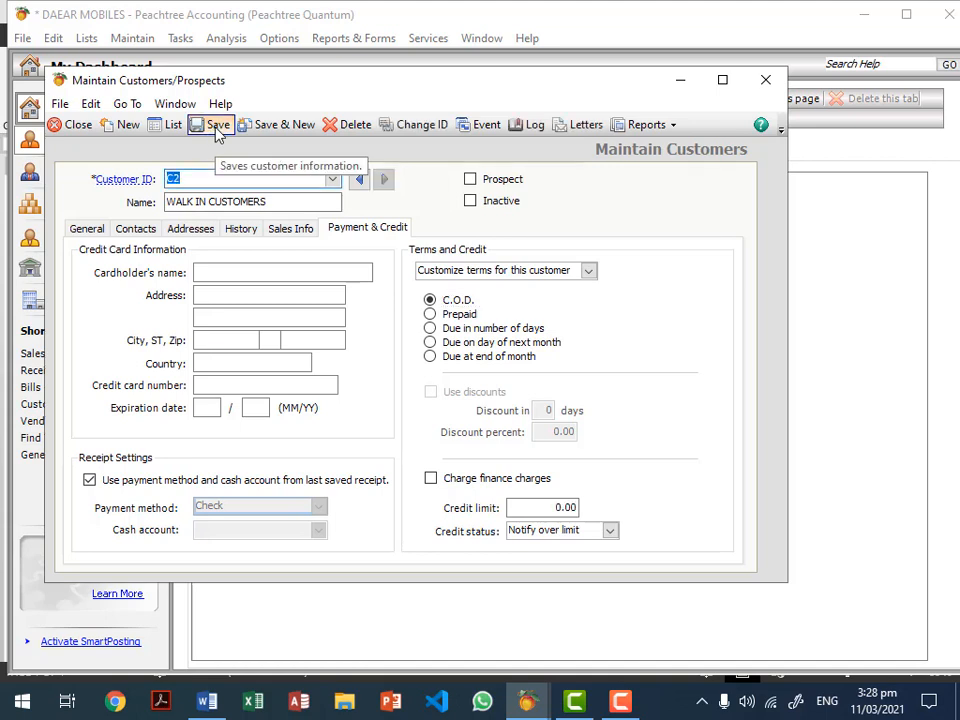
{"action": "left_click", "coordinate": [162, 125]}
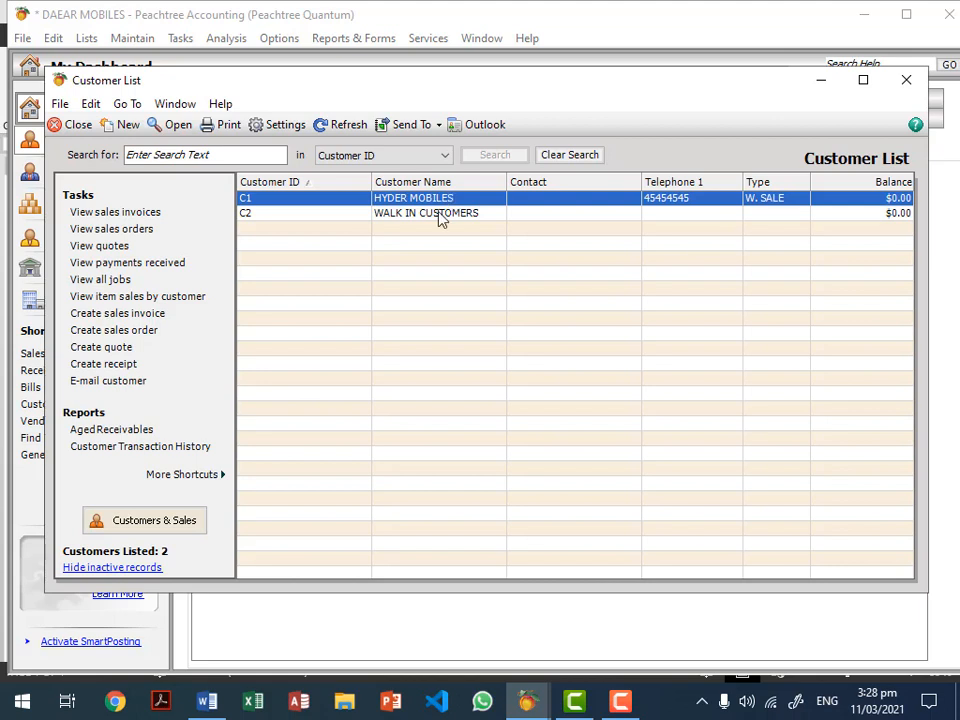
Step: Check the WALK IN CUSTOMERS and HYDER MOBILES entries, then close the Customer List and Maintain Customers windows
{"action": "left_click", "coordinate": [439, 218]}
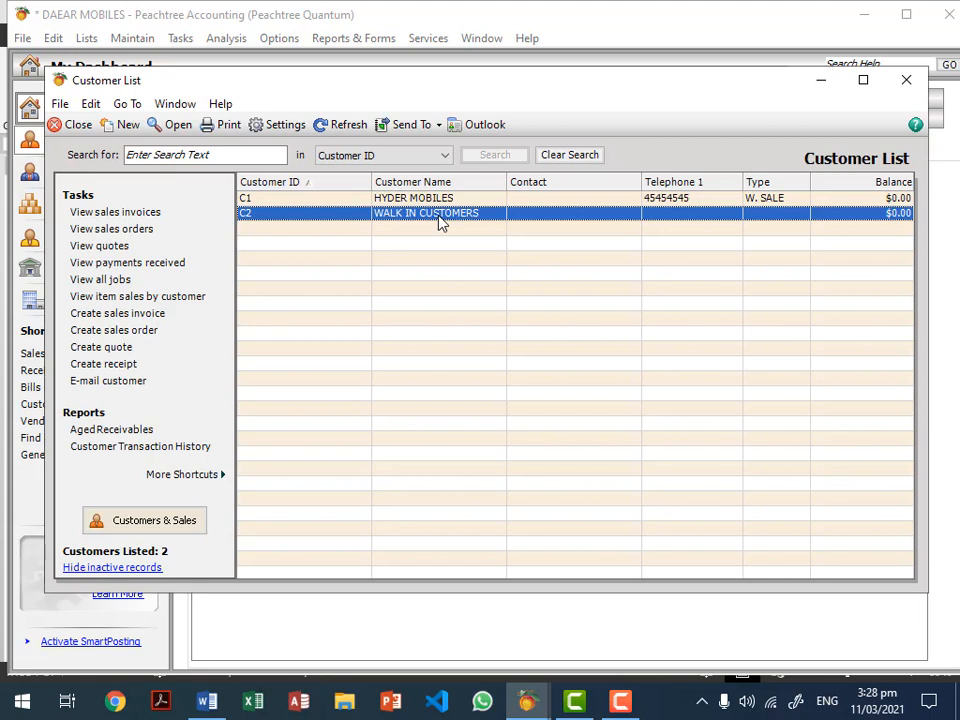
{"action": "left_click", "coordinate": [441, 199]}
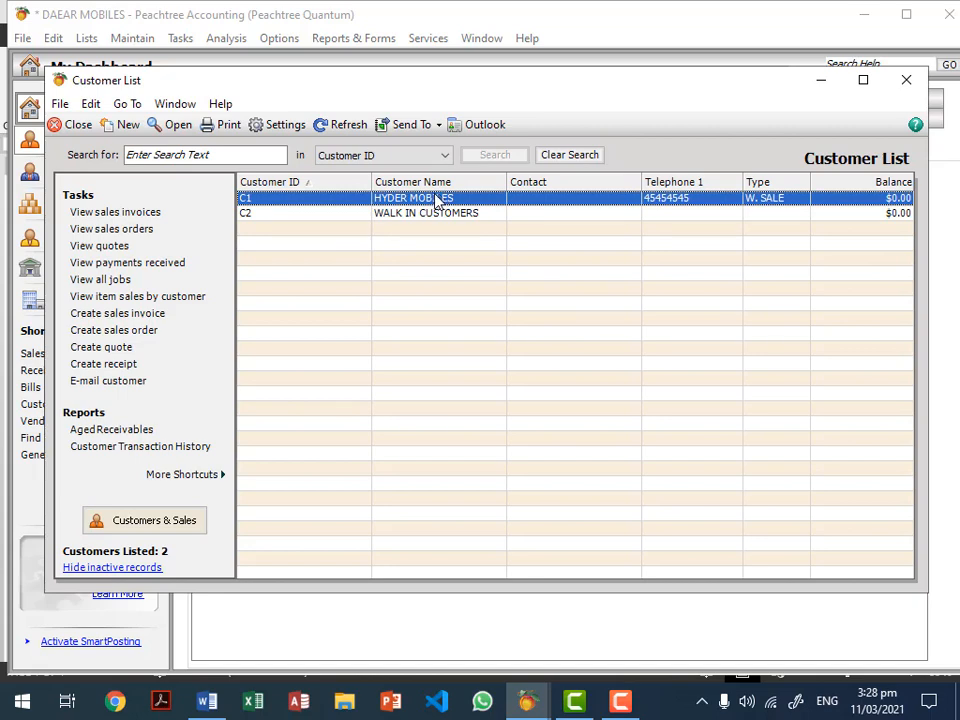
{"action": "left_click", "coordinate": [112, 125]}
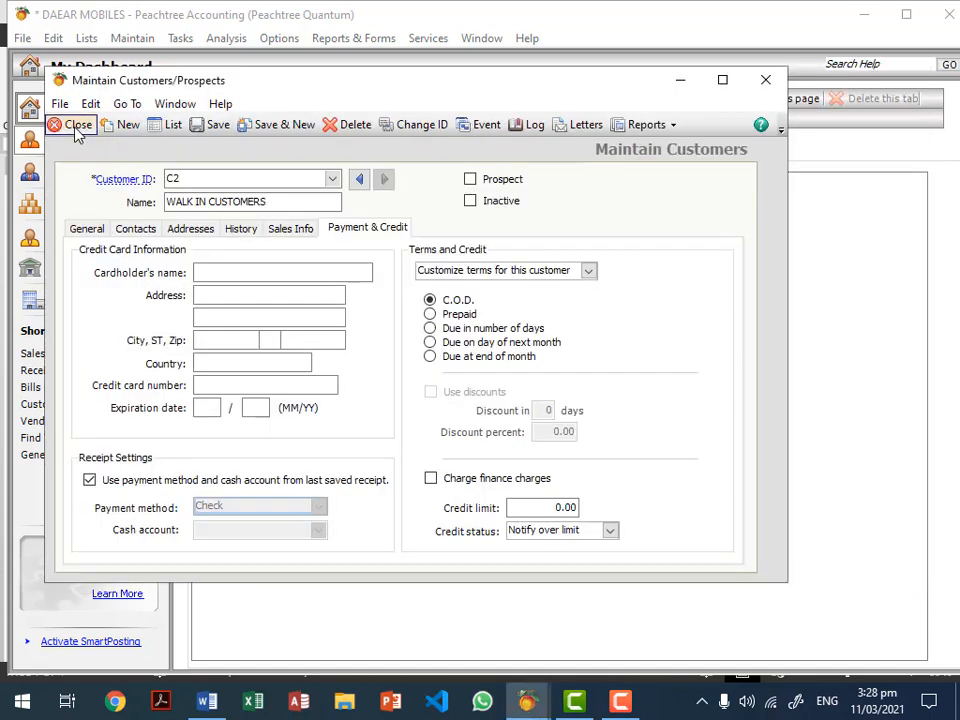
{"action": "left_click", "coordinate": [78, 125]}
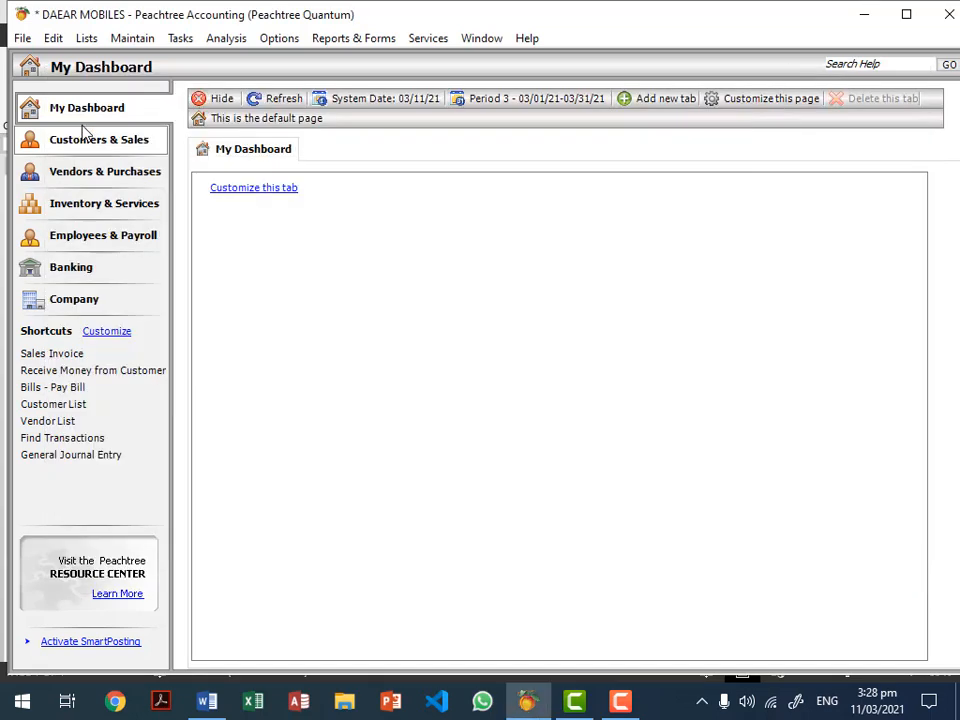
Step: Open Maintain > Vendors to get a blank vendor record
{"action": "left_click", "coordinate": [146, 38]}
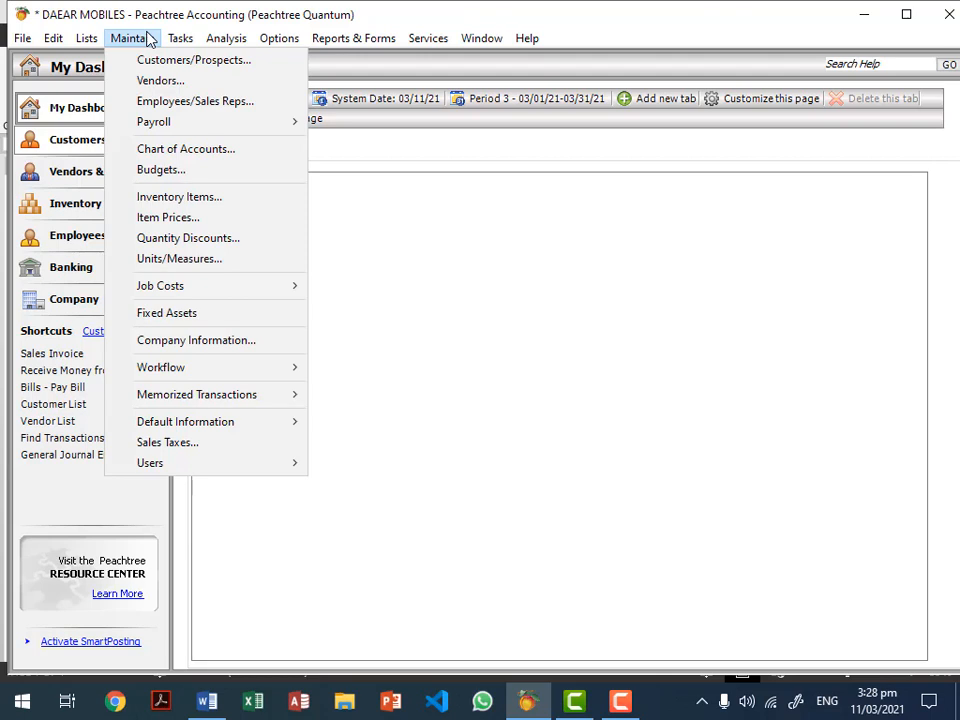
{"action": "left_click", "coordinate": [168, 86]}
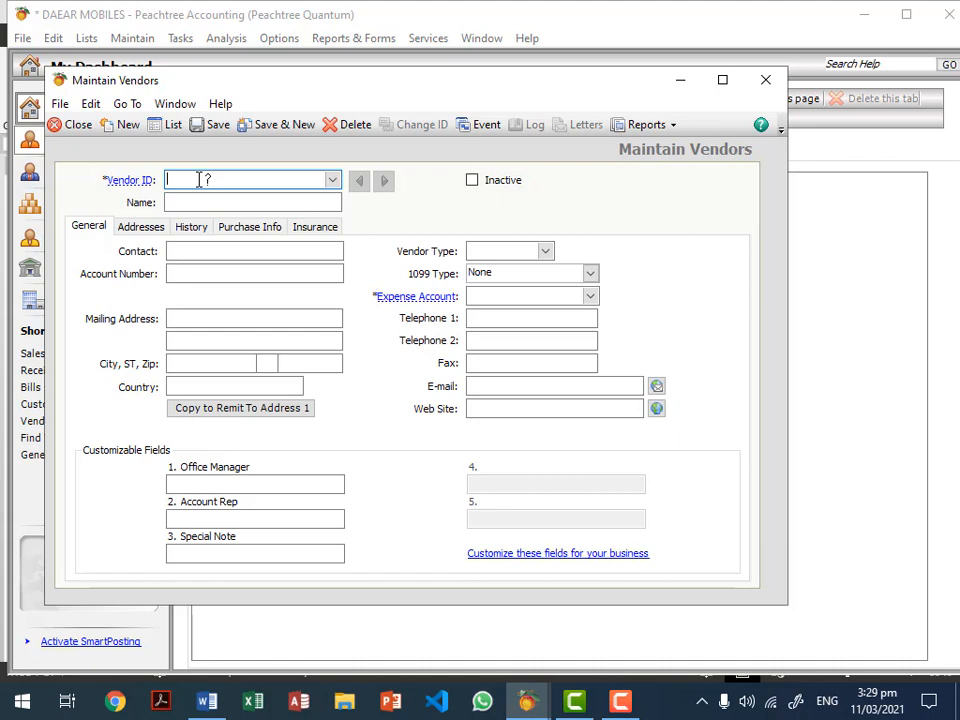
Step: Enter vendor ID V1 with the vendor's name, contact person and account number
{"action": "type", "text": "V1"}
{"action": "key", "text": "Tab"}
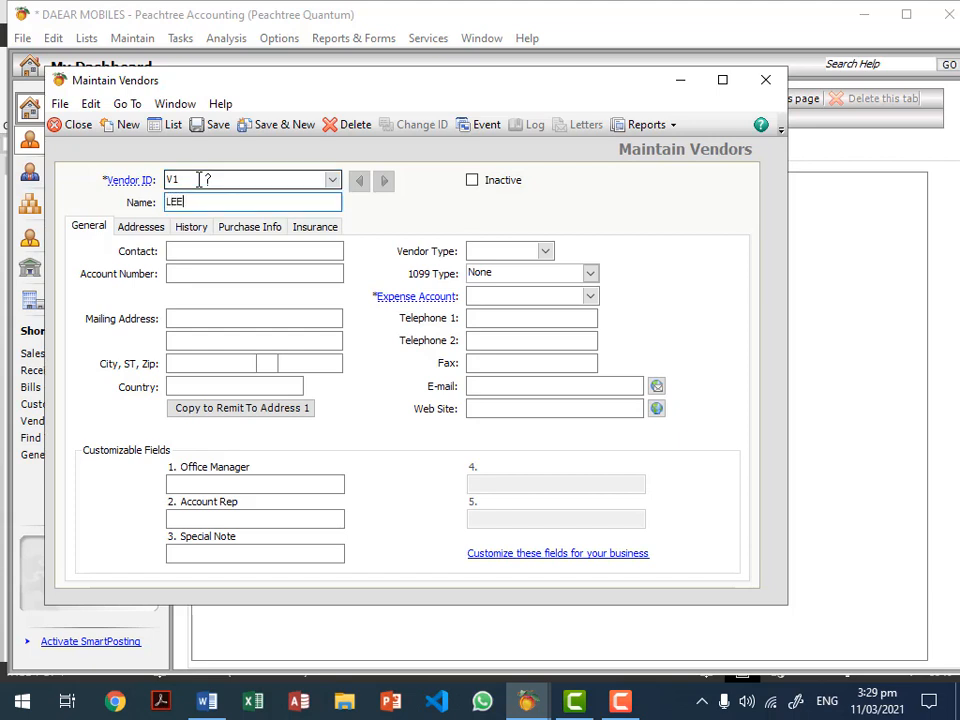
{"action": "key", "text": "Tab"}
{"action": "key", "text": "Tab"}
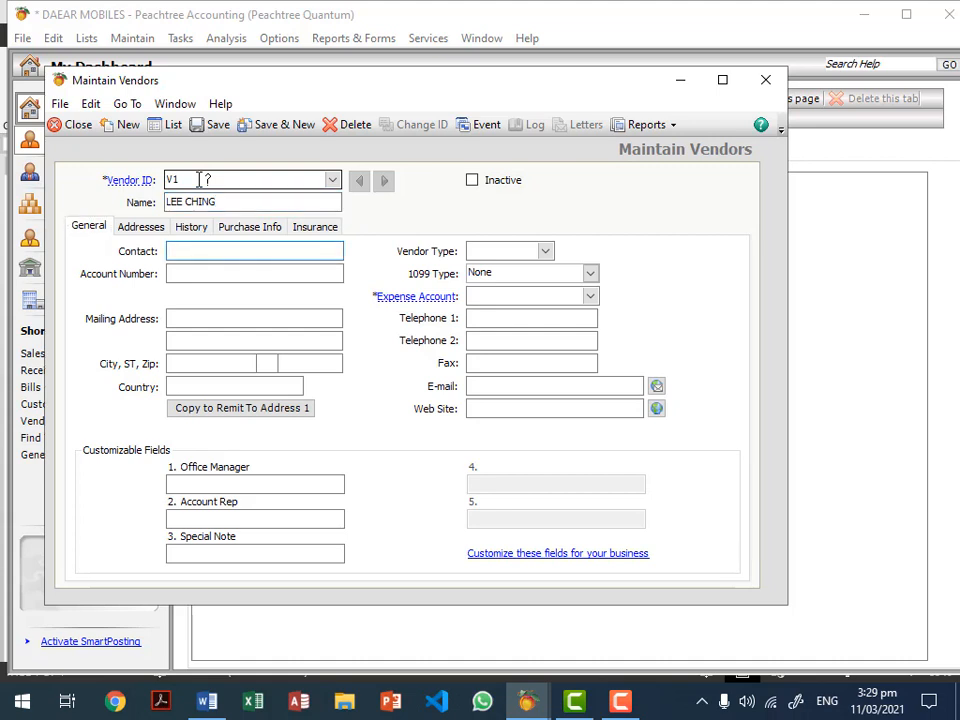
{"action": "type", "text": "MR. LEE"}
{"action": "key", "text": "Tab"}
{"action": "type", "text": "4545454545555"}
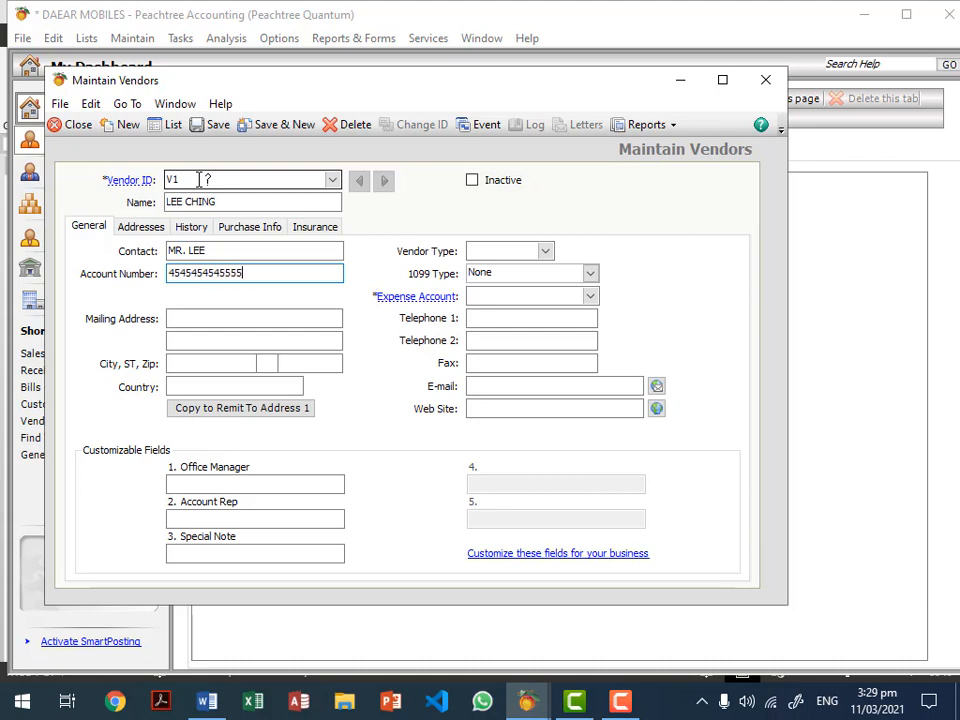
{"action": "key", "text": "Tab"}
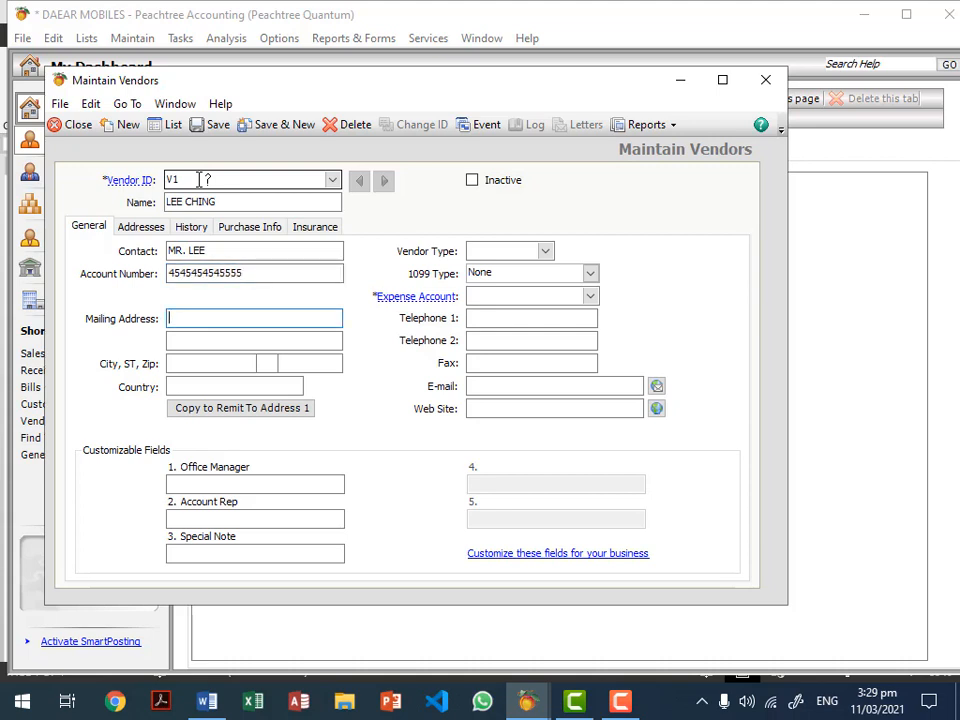
Step: Enter the vendor address as BEIJING, city BEIJING, country CHINA
{"action": "type", "text": "BEIJING"}
{"action": "key", "text": "Tab"}
{"action": "key", "text": "Tab"}
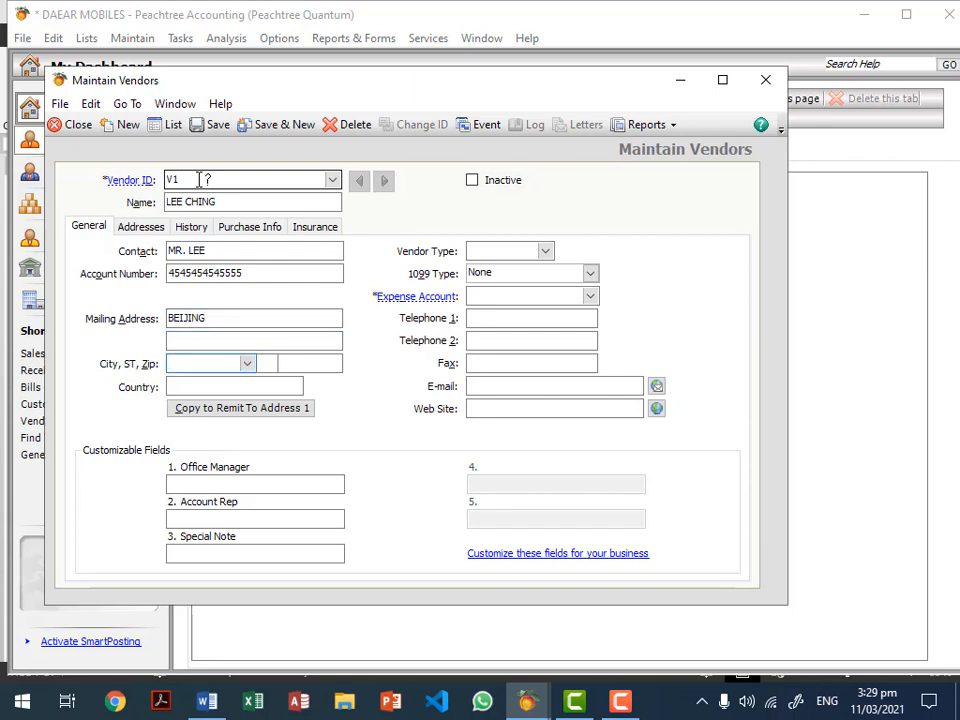
{"action": "type", "text": "HE"}
{"action": "key", "text": "BackSpace"}
{"action": "key", "text": "BackSpace"}
{"action": "type", "text": "JB"}
{"action": "key", "text": "BackSpace"}
{"action": "key", "text": "BackSpace"}
{"action": "type", "text": "BEIJING"}
{"action": "key", "text": "Tab"}
{"action": "key", "text": "Tab"}
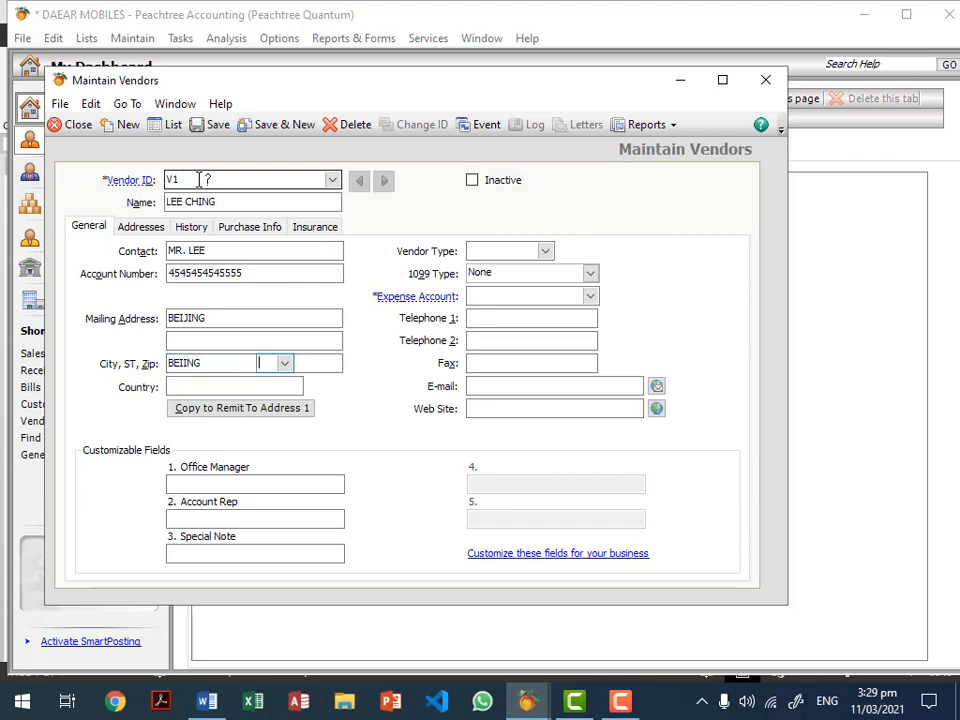
{"action": "key", "text": "Tab"}
{"action": "type", "text": "CHINA"}
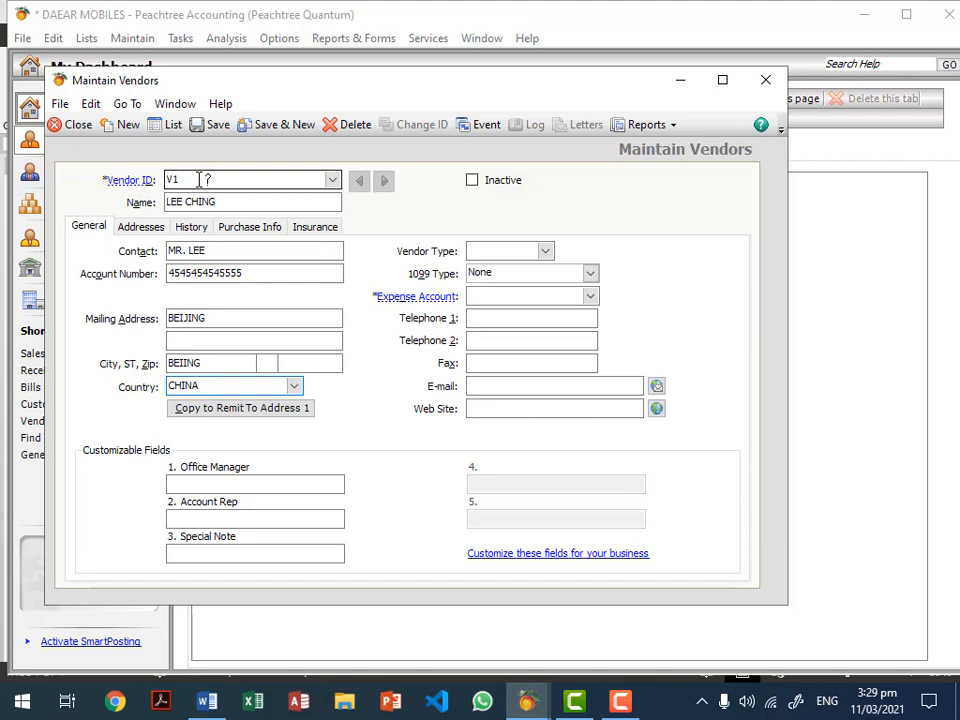
{"action": "key", "text": "Tab"}
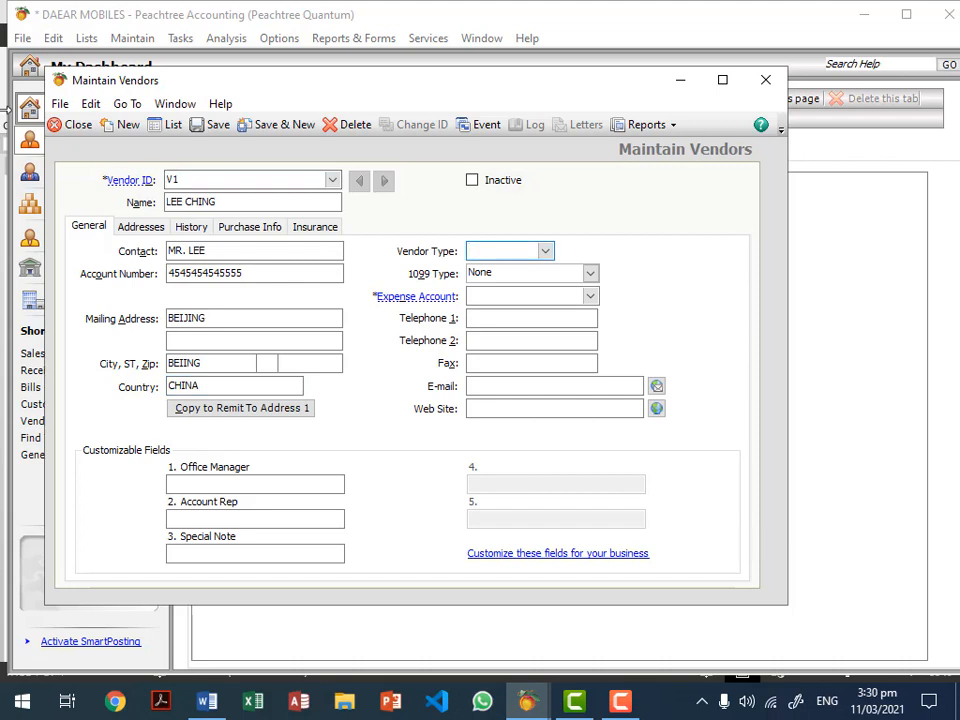
Step: Set vendor type MANF. and rename the vendor to NOKIA CHINA
{"action": "left_click", "coordinate": [546, 252]}
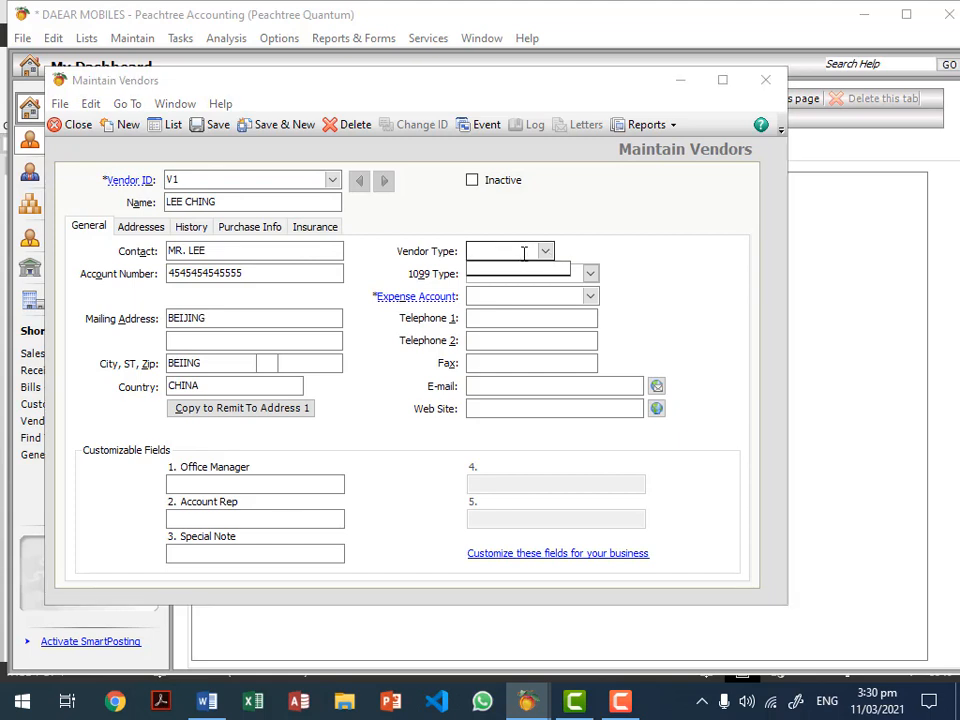
{"action": "left_click", "coordinate": [523, 253]}
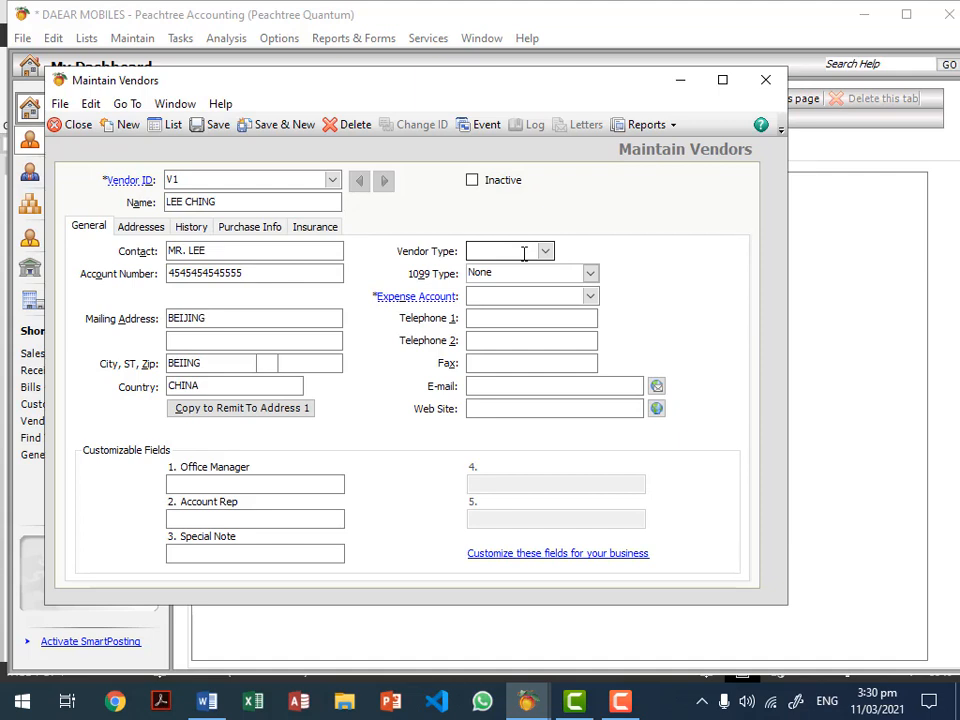
{"action": "type", "text": "MANF."}
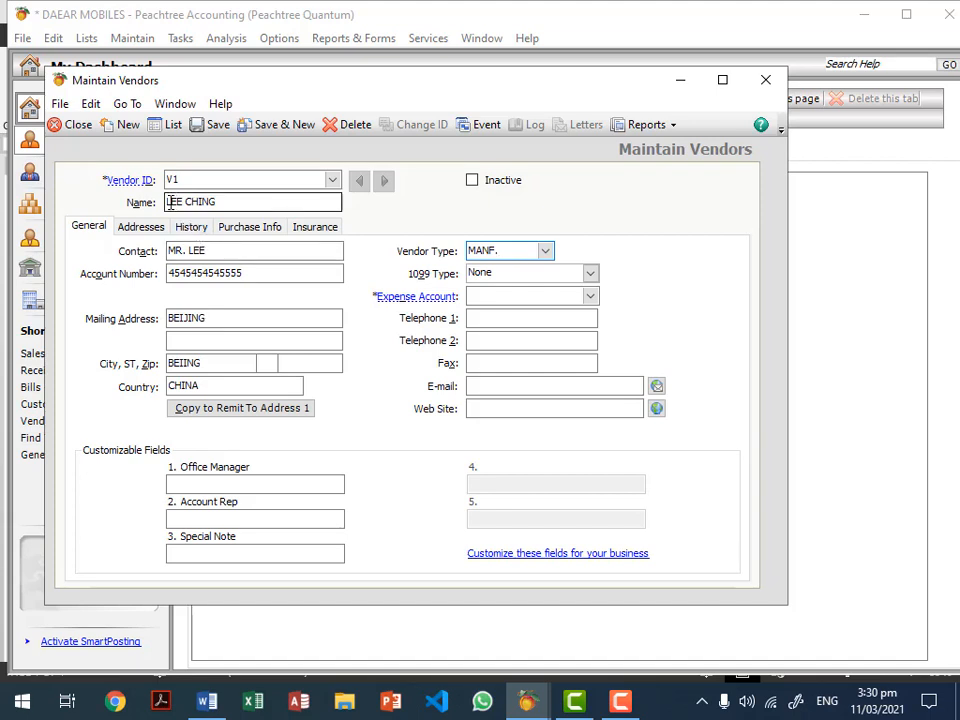
{"action": "left_click_drag", "start_coordinate": [244, 203], "coordinate": [145, 202]}
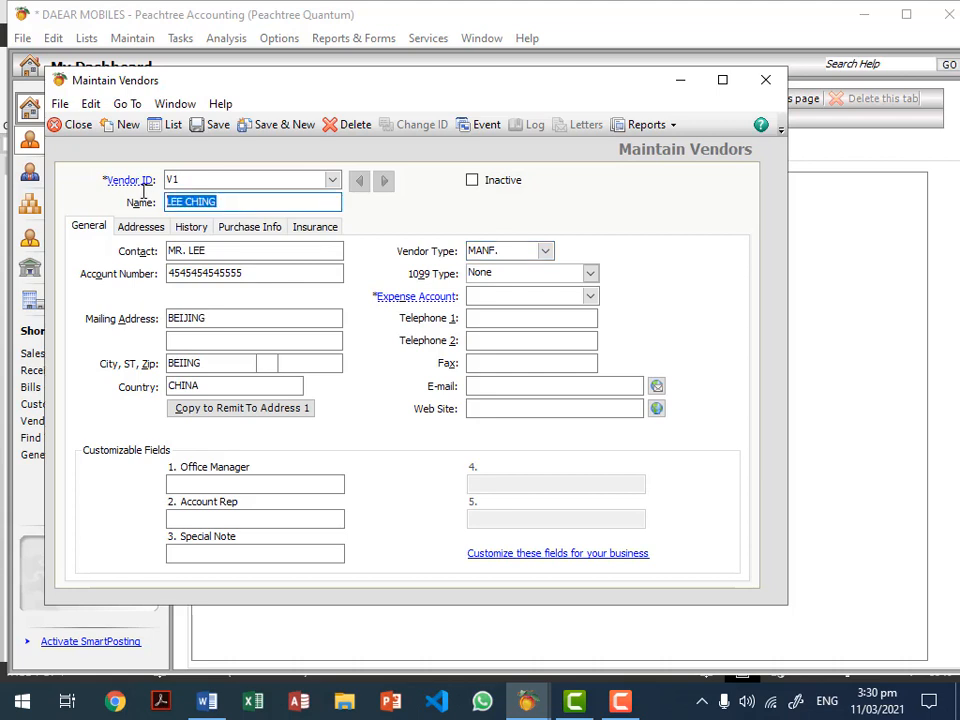
{"action": "type", "text": "NOKIA CHINA"}
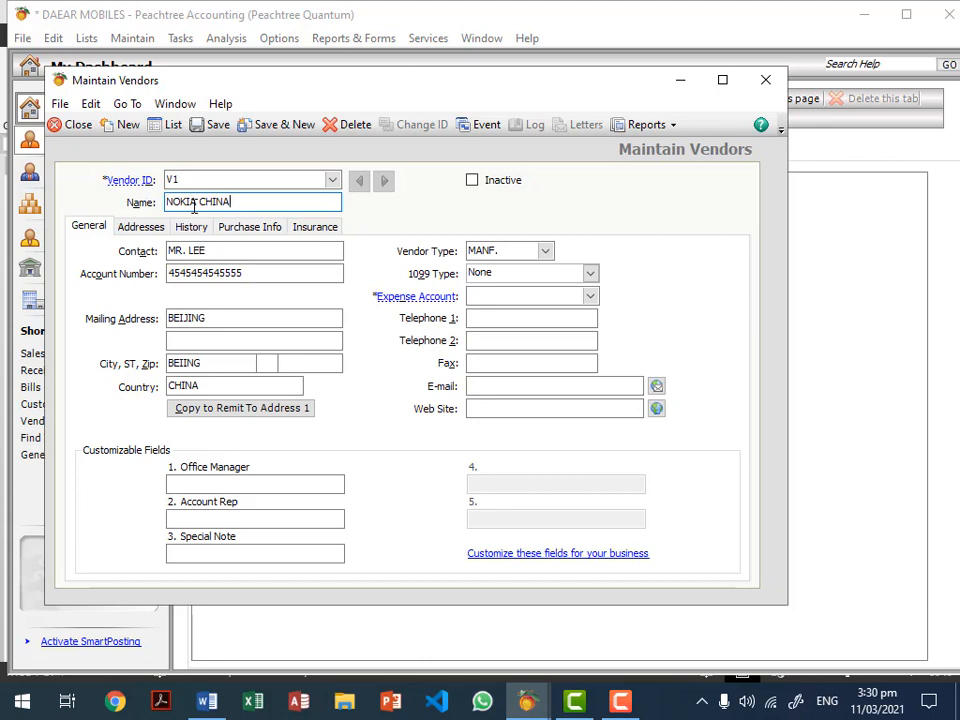
Step: Complete the contact person's name and enter the vendor's first telephone number
{"action": "left_click", "coordinate": [209, 318]}
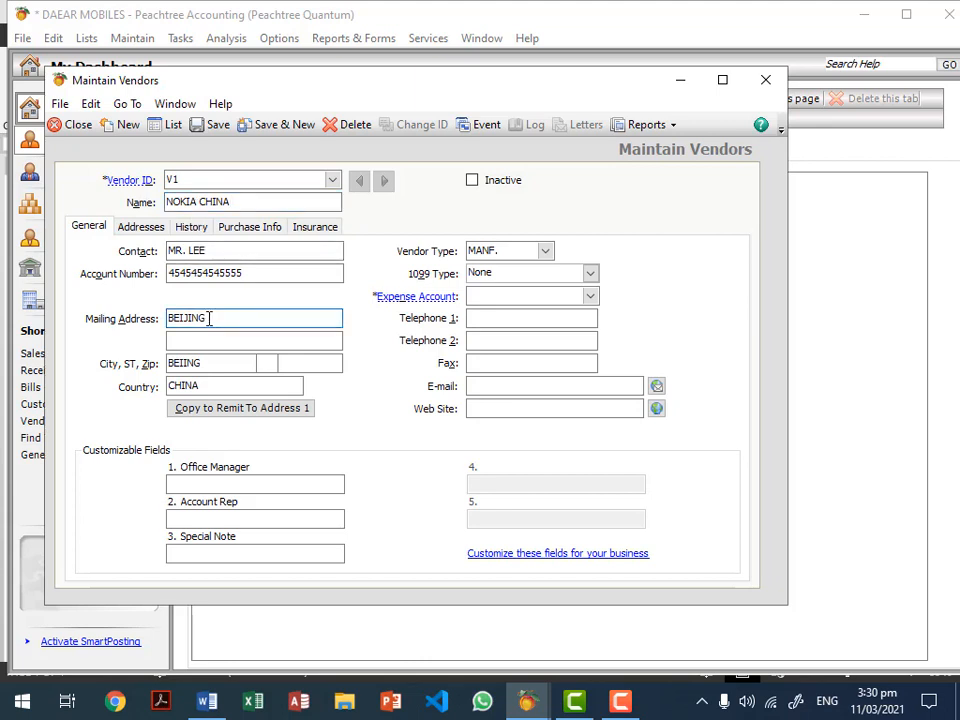
{"action": "left_click", "coordinate": [231, 250]}
{"action": "type", "text": "CH"}
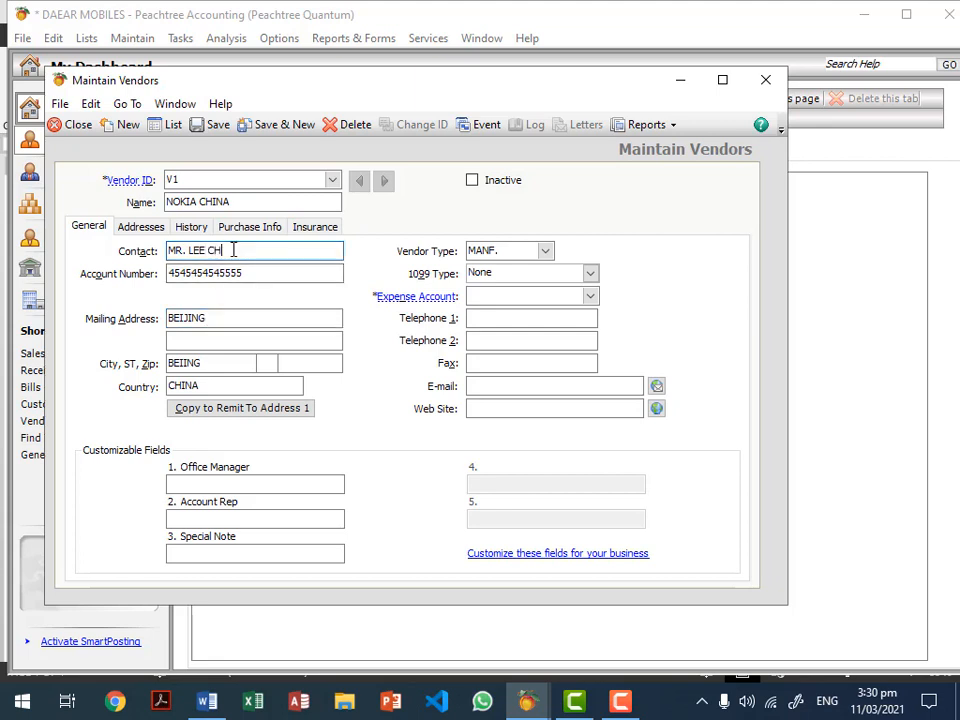
{"action": "type", "text": "IN"}
{"action": "key", "text": "BackSpace"}
{"action": "key", "text": "BackSpace"}
{"action": "type", "text": "ING"}
{"action": "left_click", "coordinate": [497, 319]}
{"action": "type", "text": "45454545"}
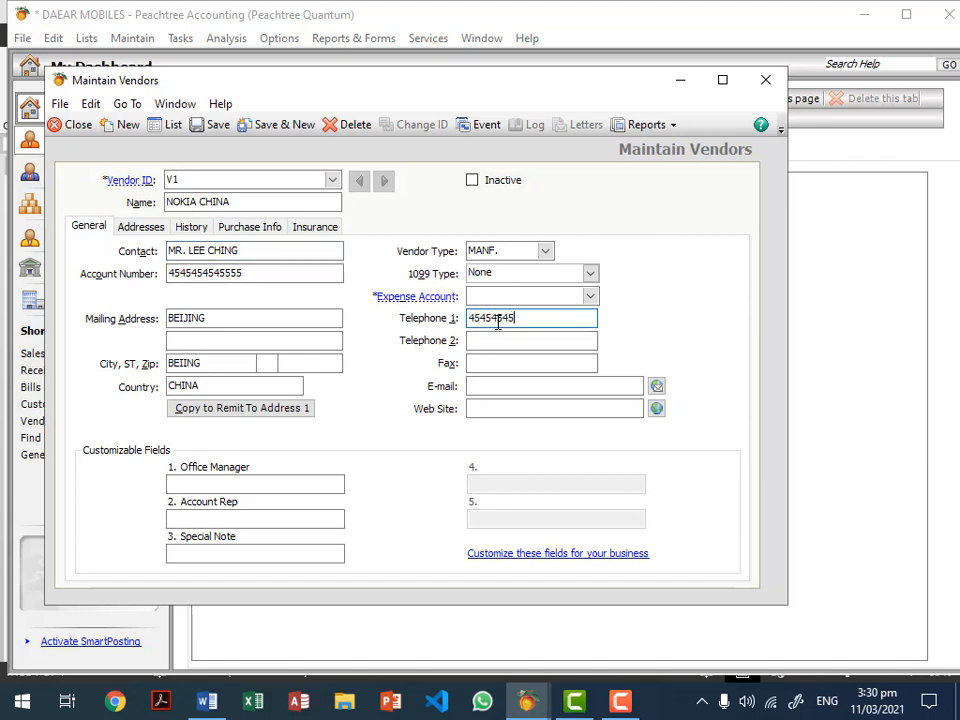
{"action": "left_click", "coordinate": [265, 484]}
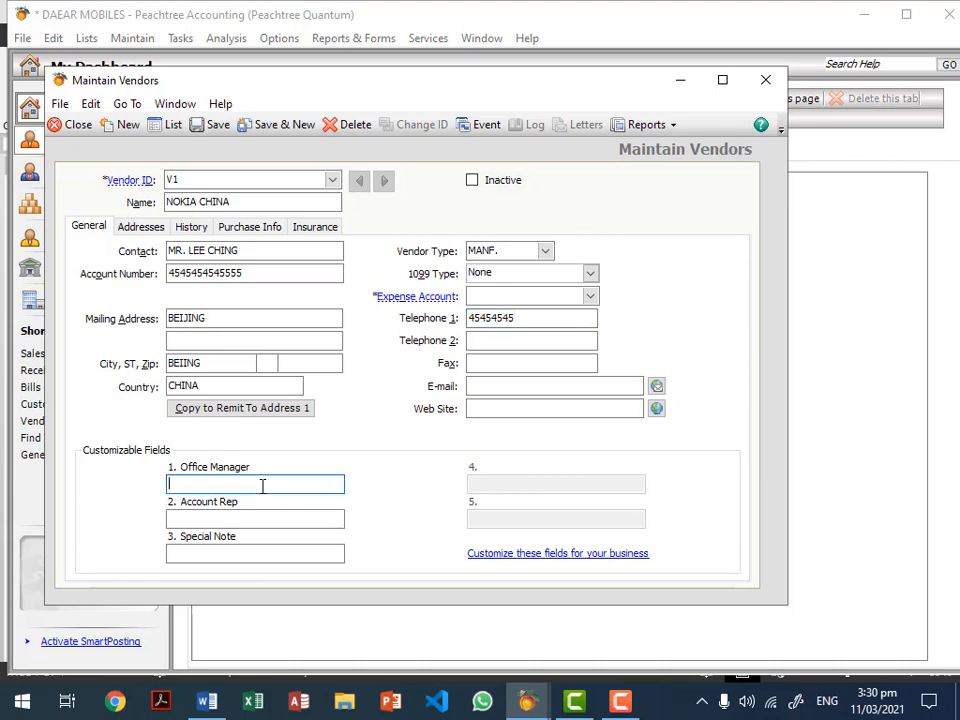
Step: Clear the save warning and set NOKIA CHINA's expense account to 501 PURCHASE NOKIA MOBILE
{"action": "left_click", "coordinate": [211, 126]}
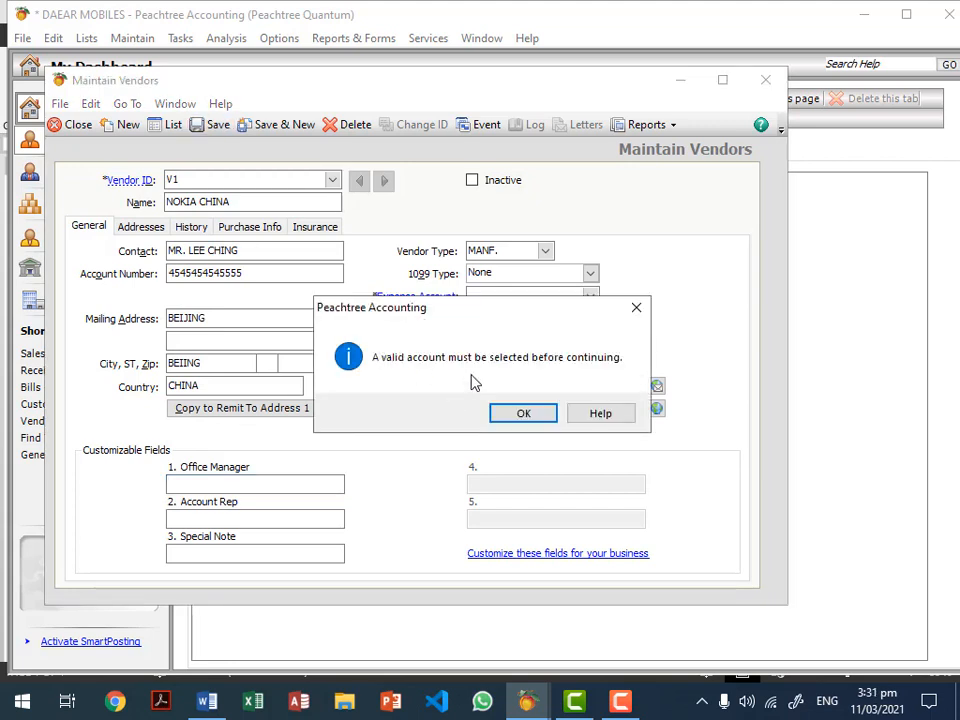
{"action": "left_click", "coordinate": [523, 414]}
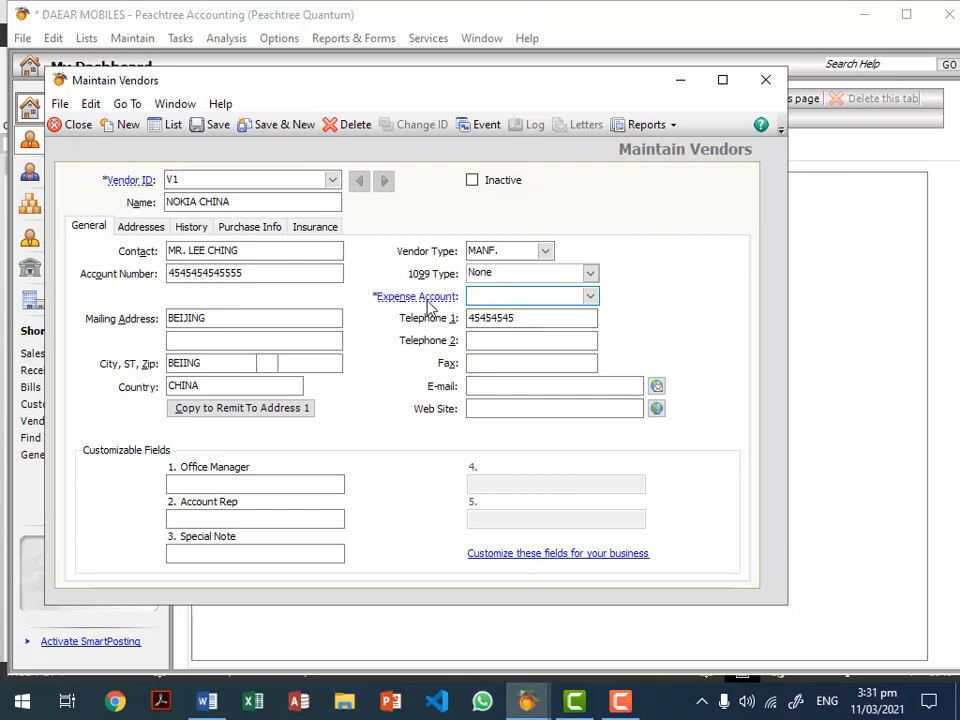
{"action": "left_click", "coordinate": [591, 298]}
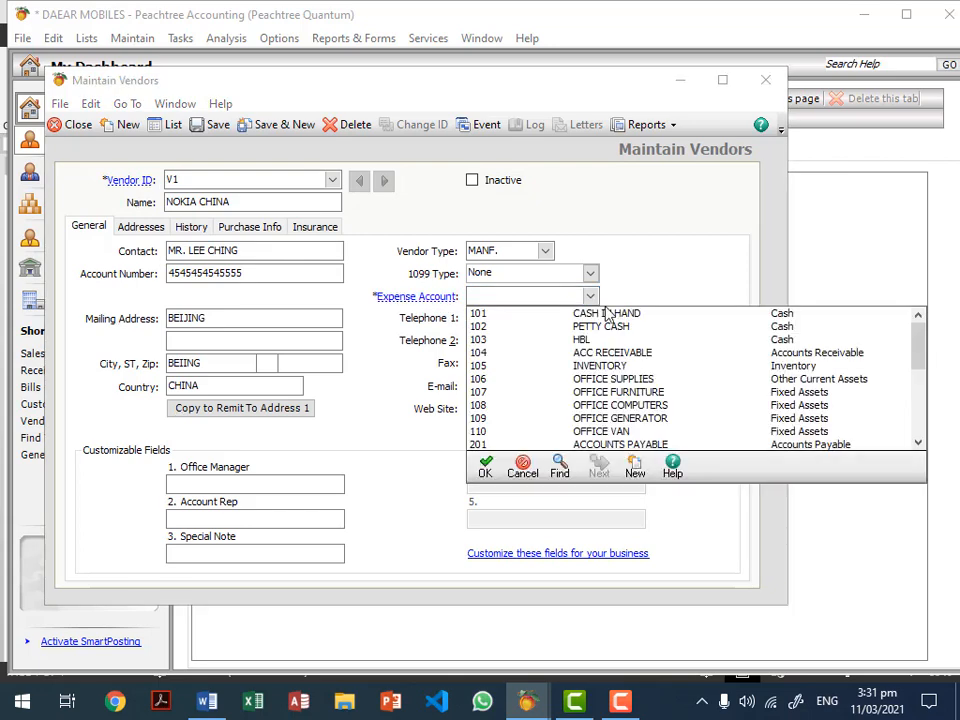
{"action": "left_click_drag", "start_coordinate": [919, 342], "coordinate": [857, 445]}
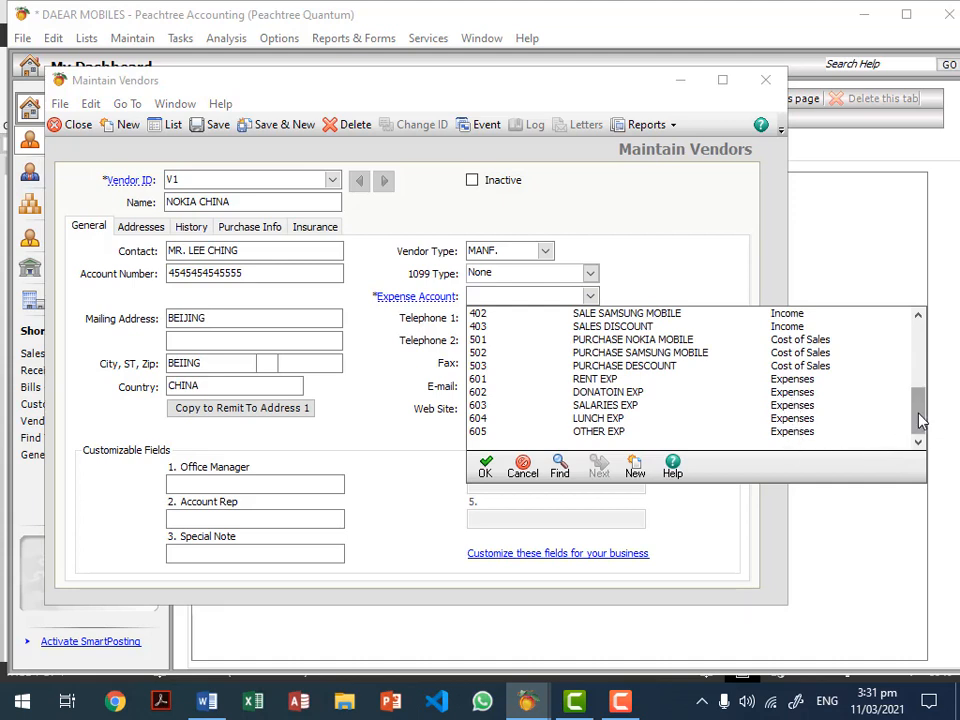
{"action": "left_click_drag", "start_coordinate": [920, 420], "coordinate": [920, 400]}
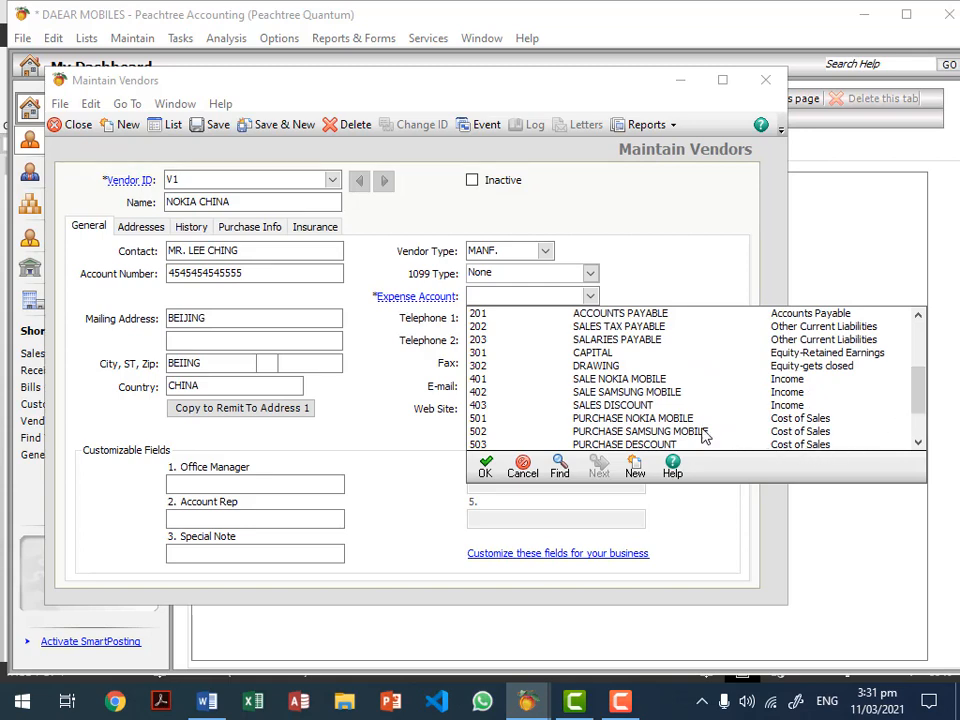
{"action": "double_click", "coordinate": [668, 420]}
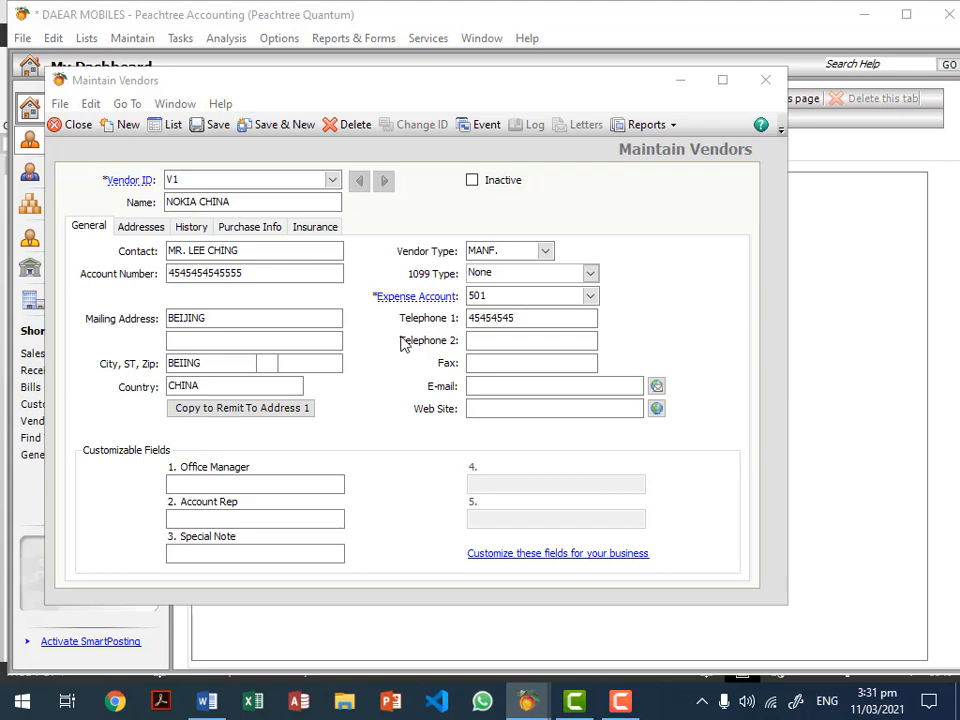
Step: Review NOKIA CHINA's Addresses, History and Purchase Info: Airborne, net 30 days, $5,000.00 credit limit
{"action": "left_click", "coordinate": [146, 228]}
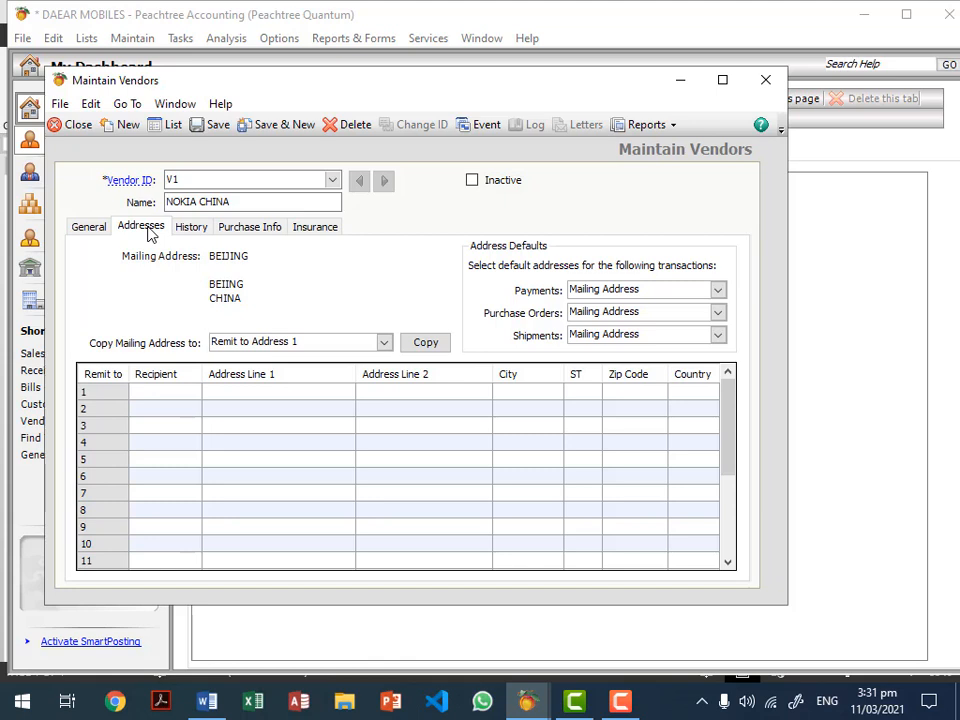
{"action": "left_click", "coordinate": [181, 233]}
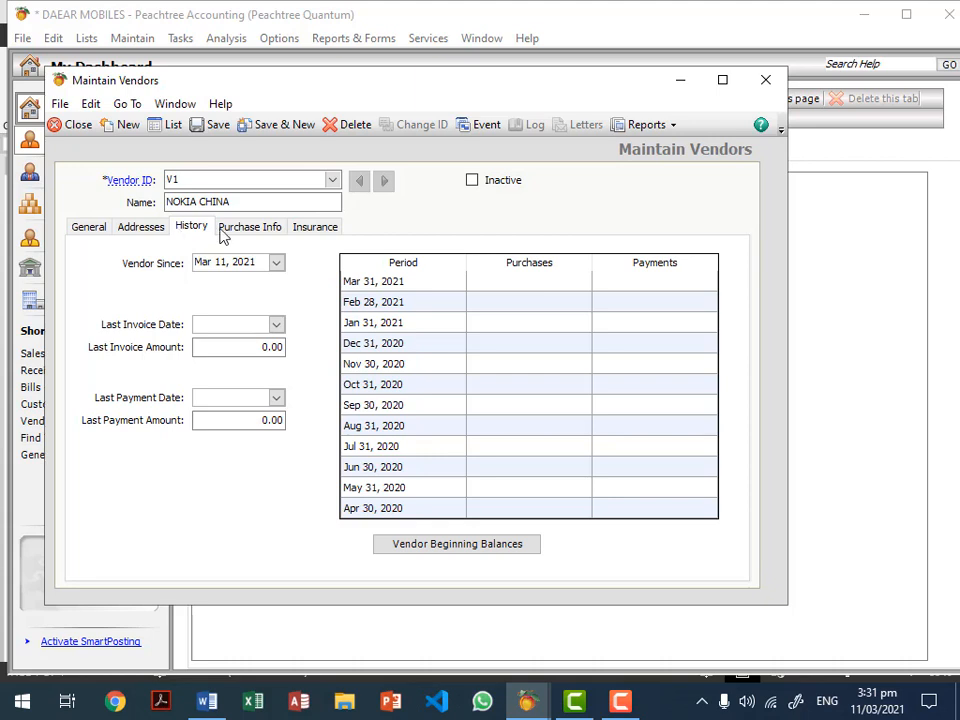
{"action": "left_click", "coordinate": [250, 230]}
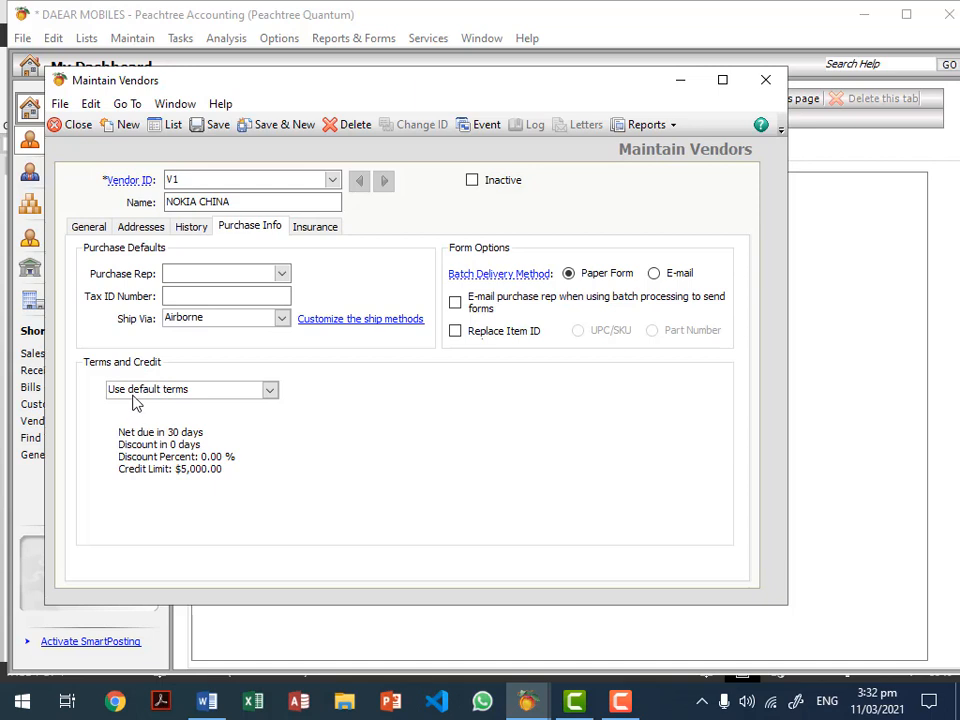
Step: Open the Terms and Credit dropdown currently set to 'Use default terms'
{"action": "left_click", "coordinate": [269, 392]}
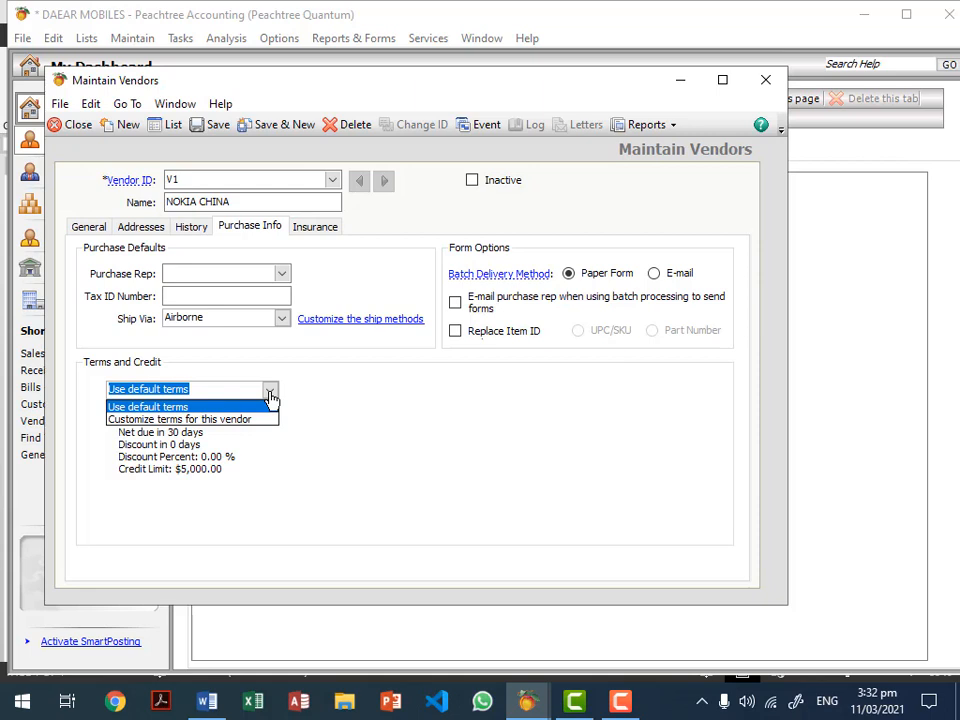
Step: Customize NOKIA CHINA's terms: net due 15 days, 10% discount within 1 day
{"action": "left_click", "coordinate": [216, 419]}
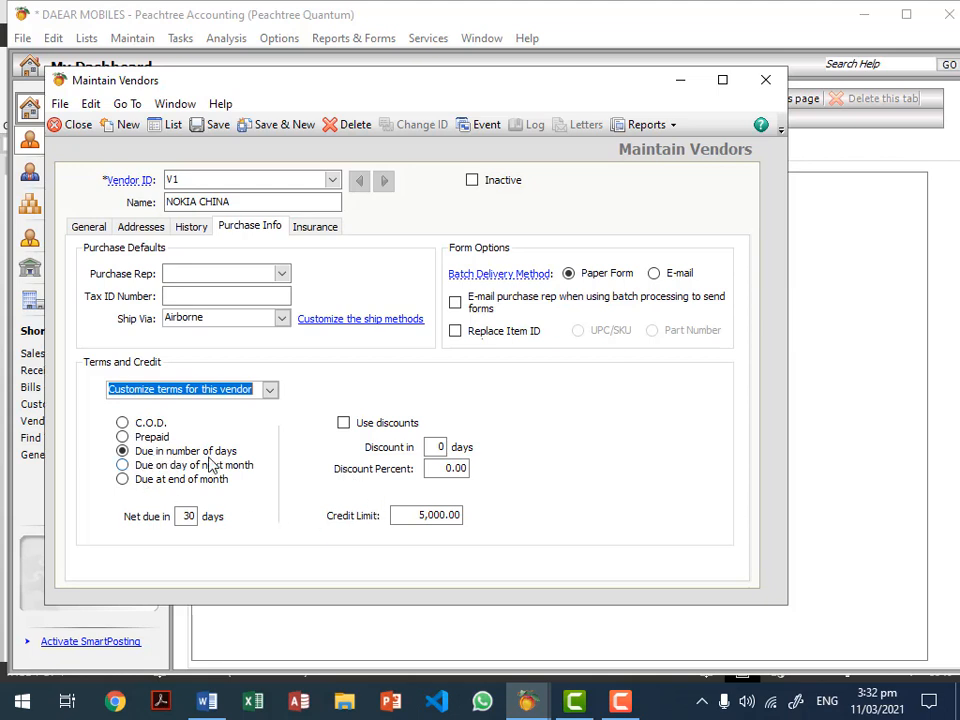
{"action": "left_click", "coordinate": [186, 515]}
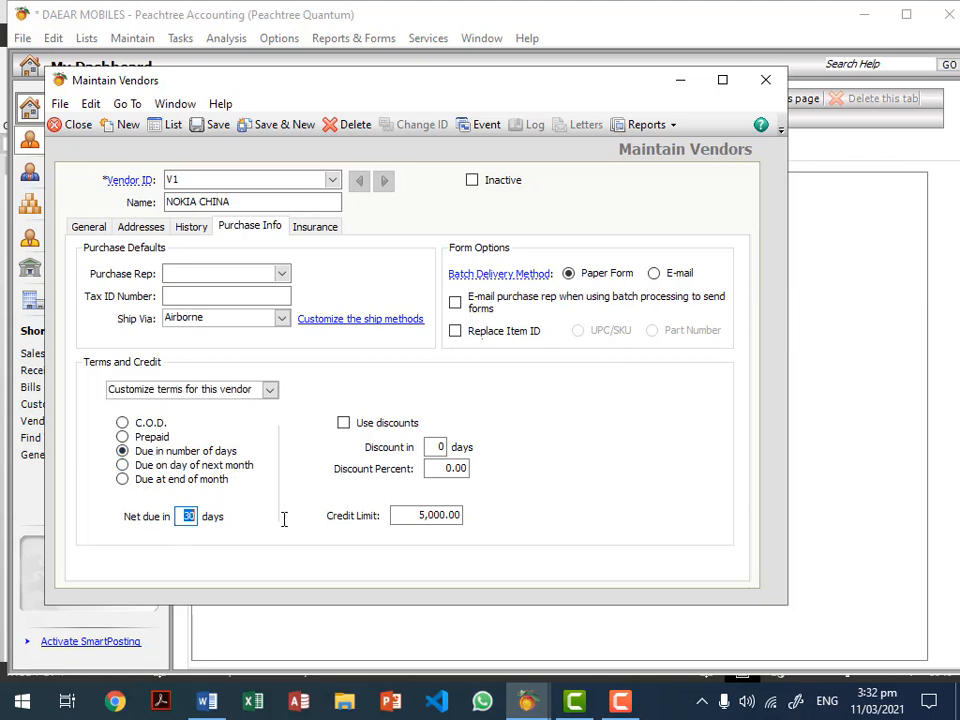
{"action": "type", "text": "15"}
{"action": "left_click", "coordinate": [375, 426]}
{"action": "left_click", "coordinate": [430, 447]}
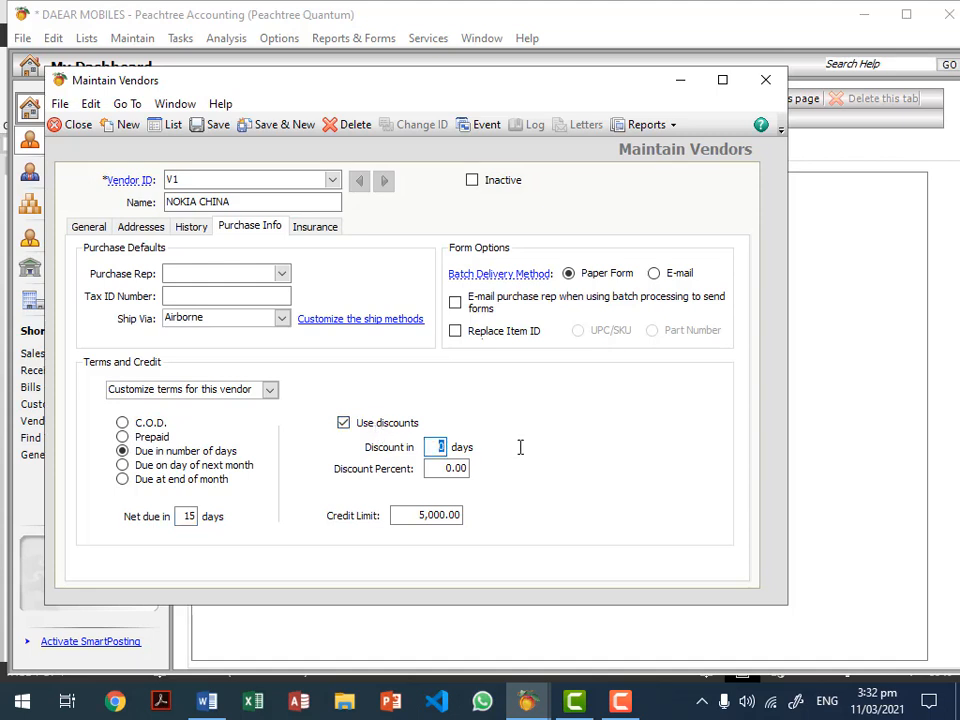
{"action": "type", "text": "1"}
{"action": "left_click", "coordinate": [440, 467]}
{"action": "type", "text": "10"}
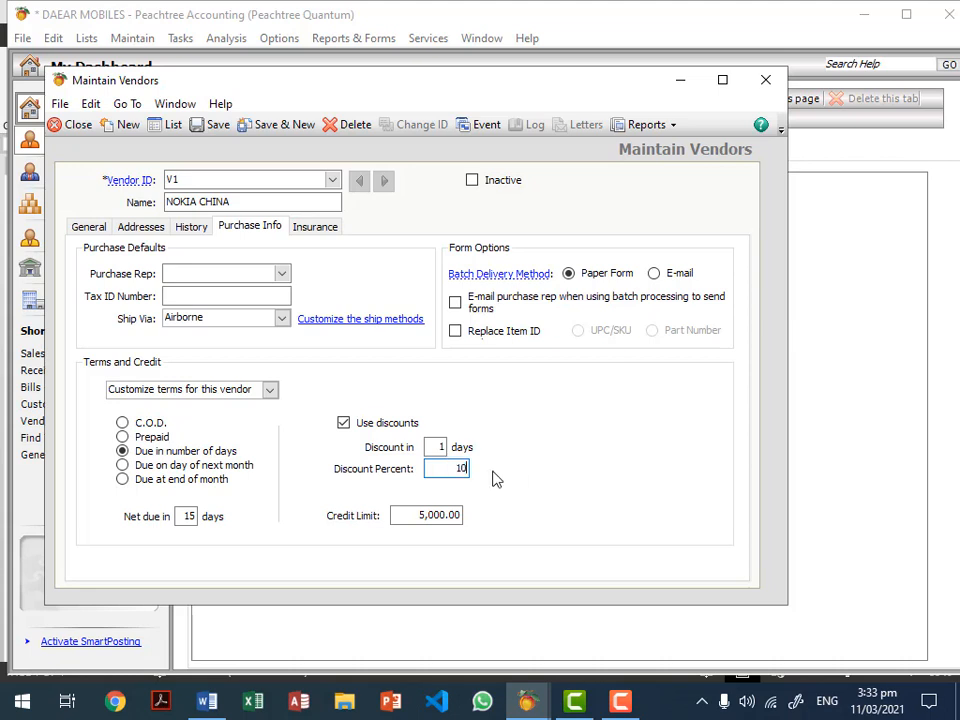
{"action": "left_click", "coordinate": [436, 447]}
{"action": "left_click", "coordinate": [461, 467]}
{"action": "left_click", "coordinate": [183, 516]}
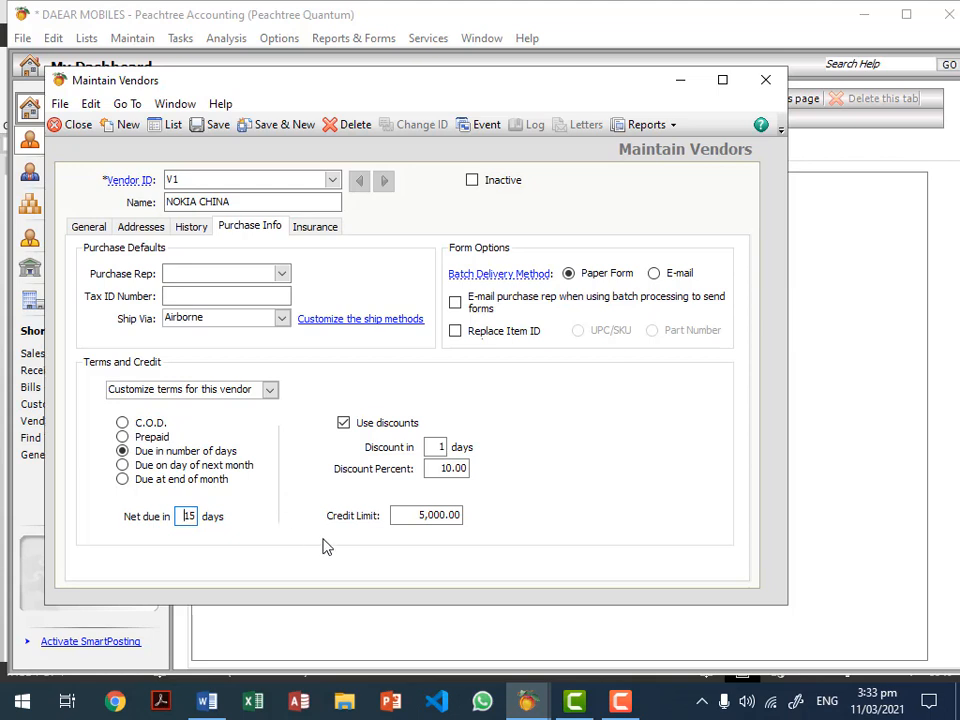
Step: Set the credit limit to 500,000, then save and close the vendor record
{"action": "left_click", "coordinate": [408, 517]}
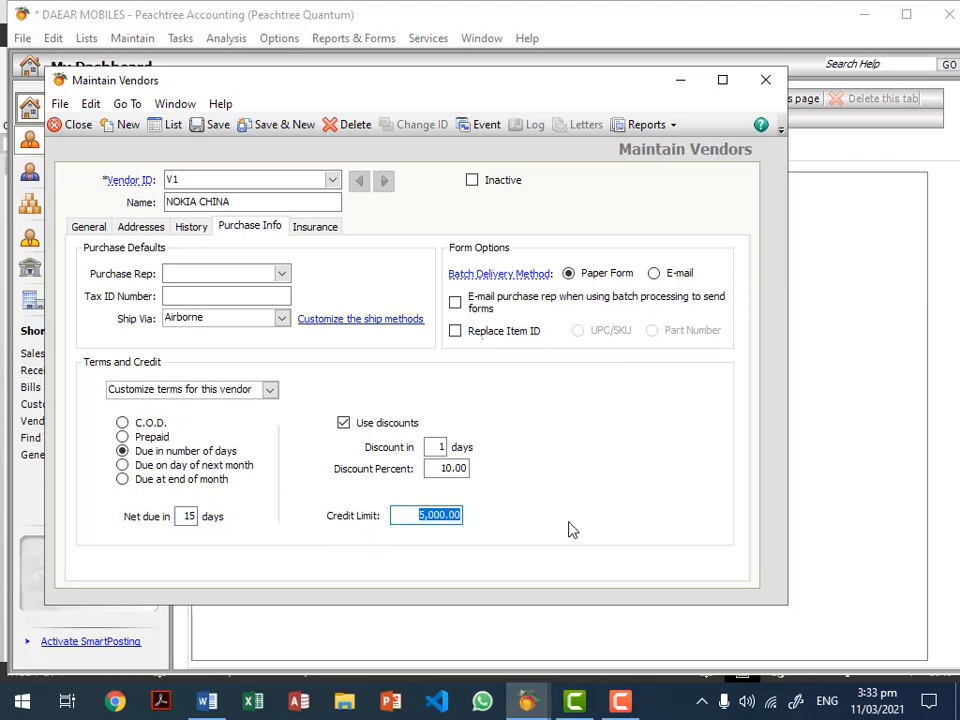
{"action": "type", "text": "500,000"}
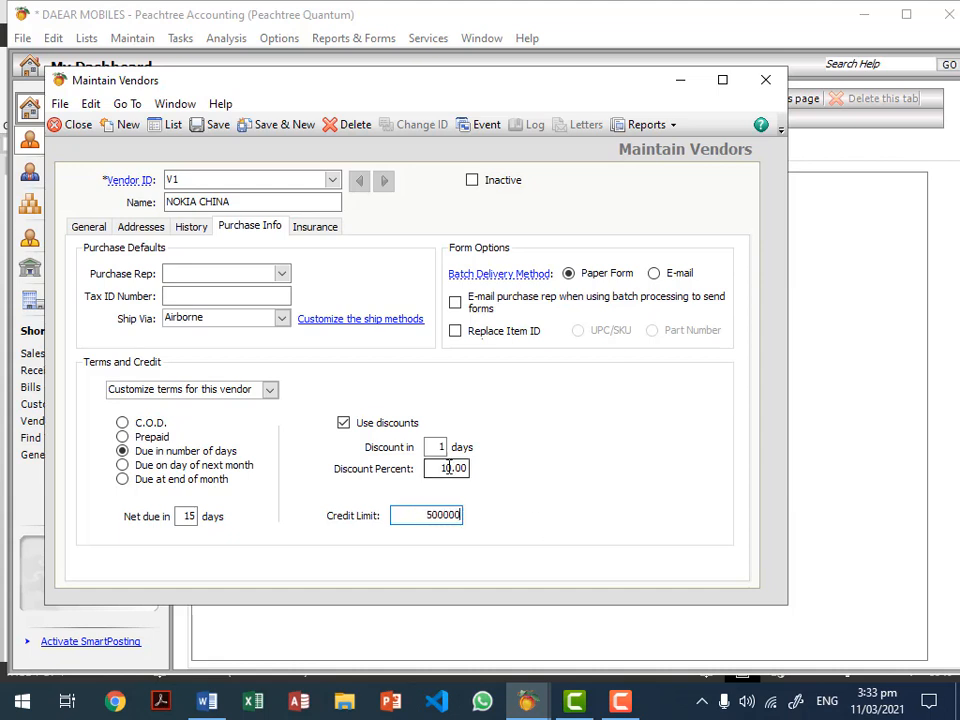
{"action": "left_click", "coordinate": [447, 468]}
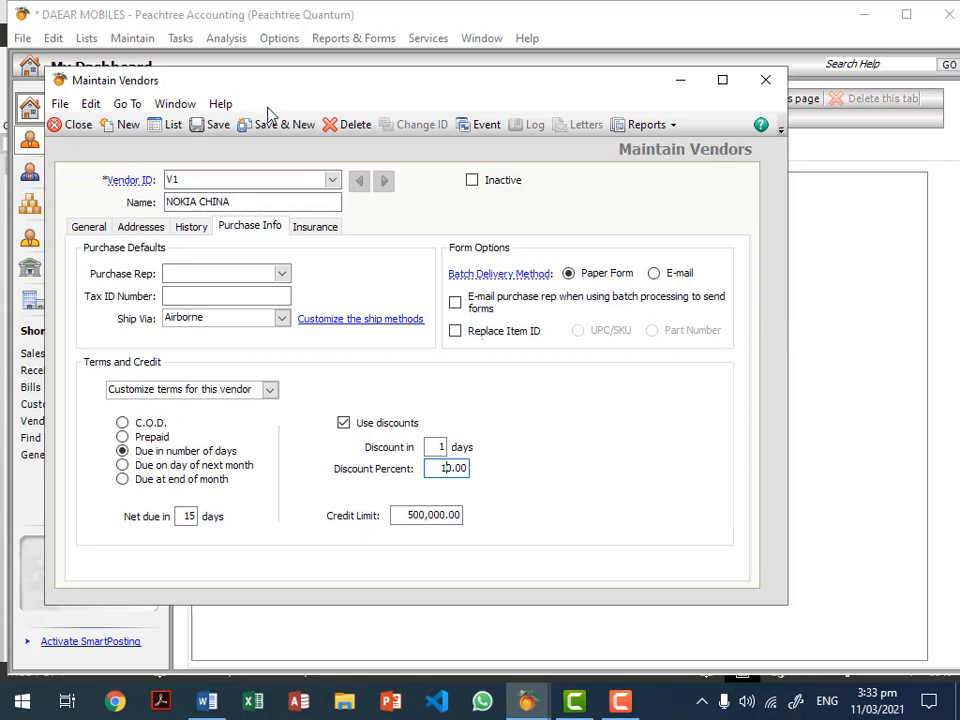
{"action": "left_click", "coordinate": [210, 130]}
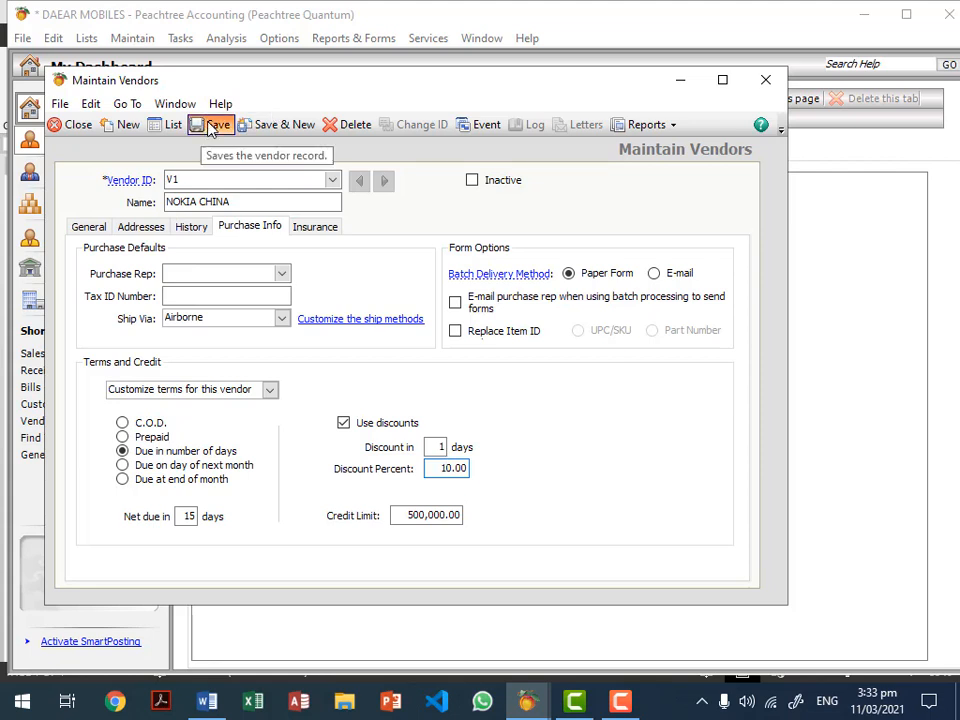
{"action": "left_click", "coordinate": [70, 124]}
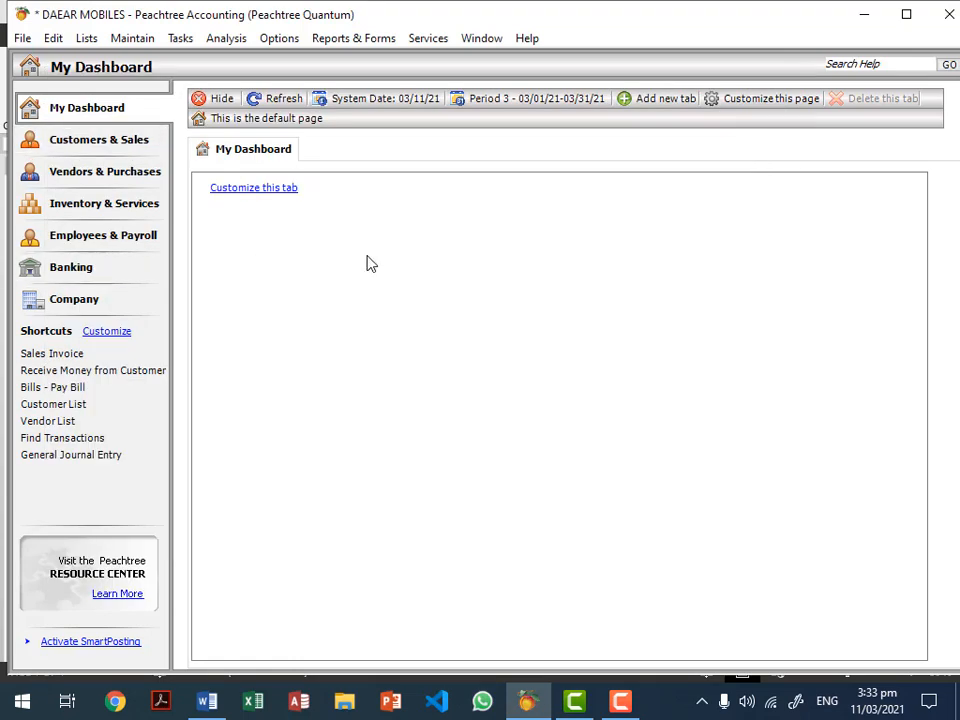
Step: Load inventory item 101 NOKIA MOBILE in Maintain Inventory Items
{"action": "left_click", "coordinate": [130, 37]}
{"action": "left_click", "coordinate": [190, 200]}
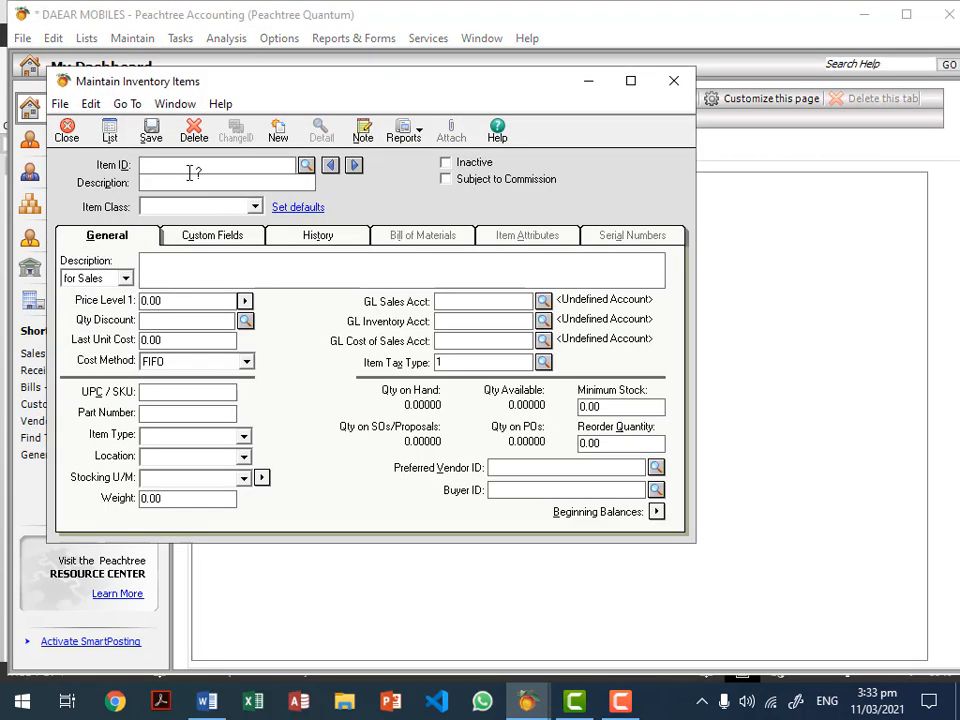
{"action": "left_click", "coordinate": [306, 165]}
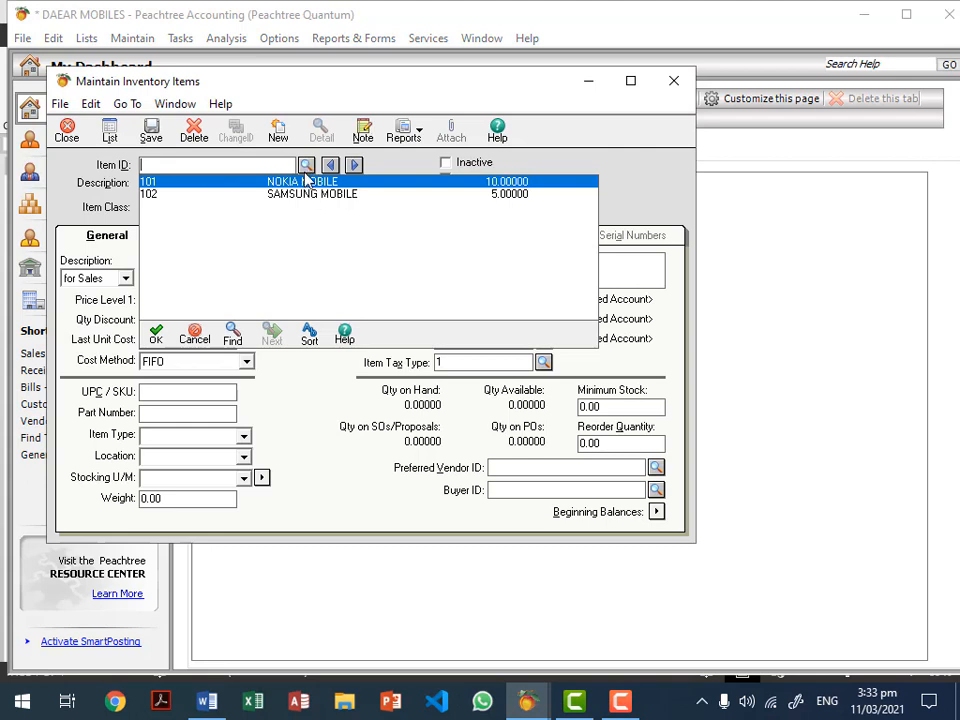
{"action": "double_click", "coordinate": [306, 181]}
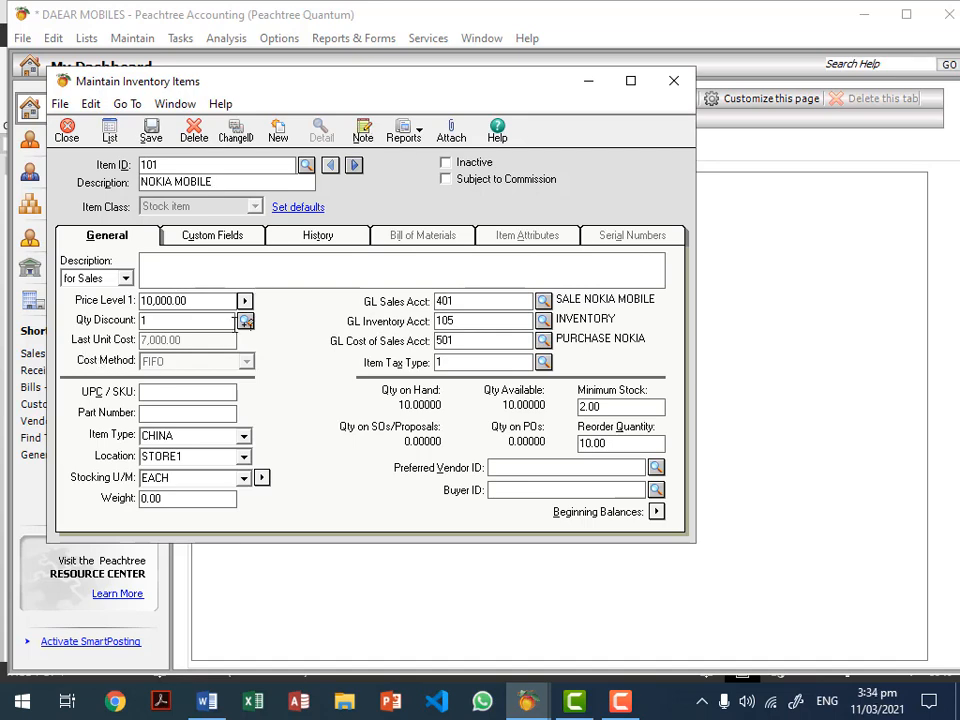
Step: Open and cancel its Inventory Beginning Balances, then close the item record unchanged
{"action": "left_click", "coordinate": [656, 512]}
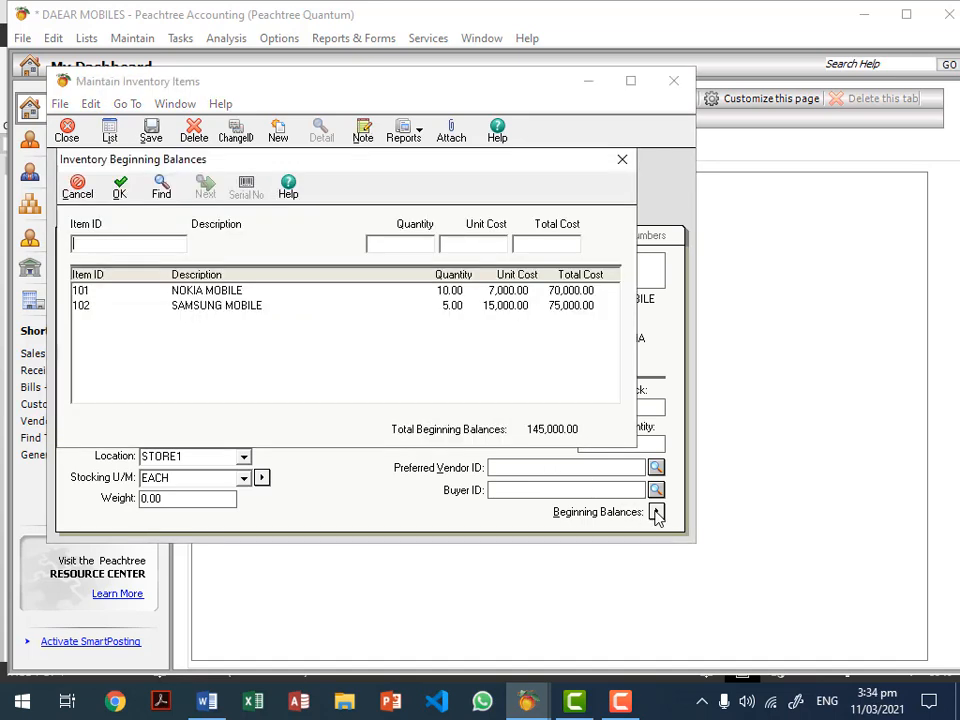
{"action": "left_click", "coordinate": [79, 189]}
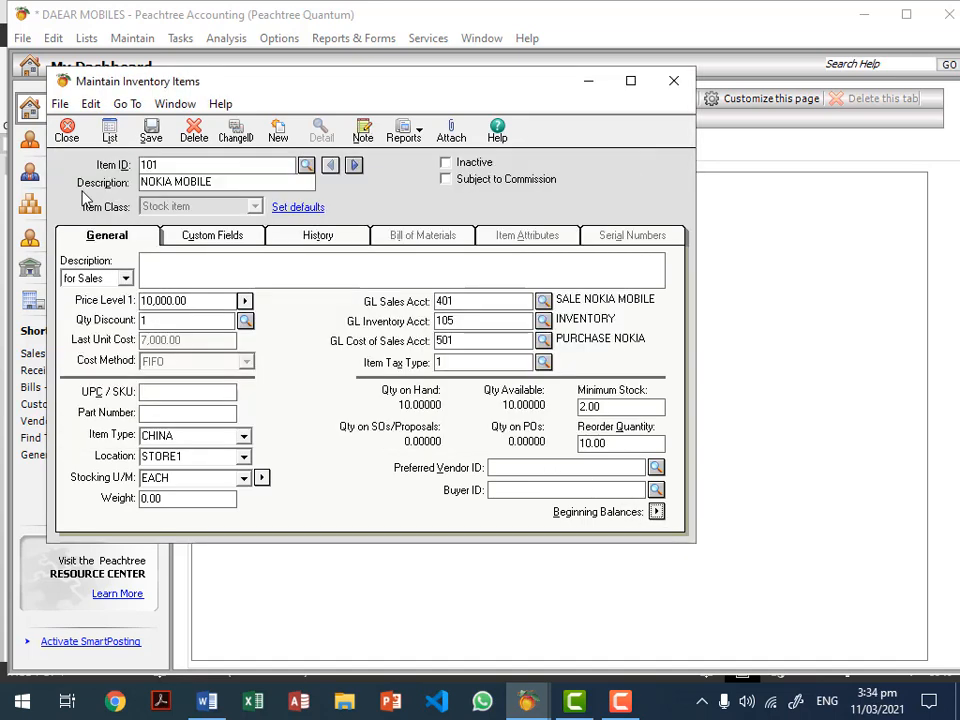
{"action": "key", "text": "Escape"}
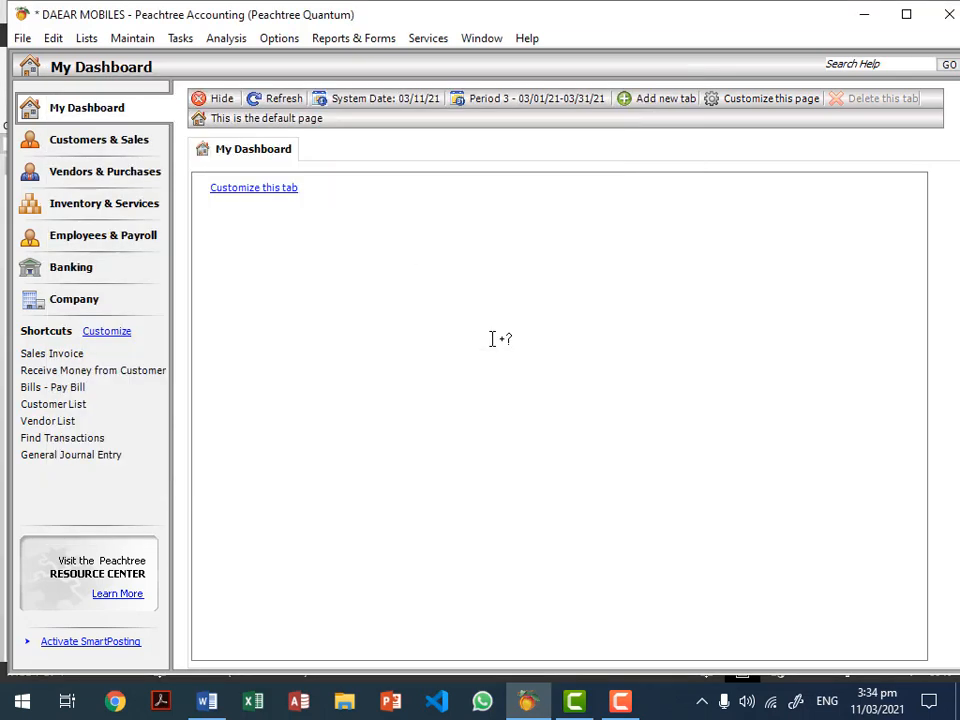
{"action": "left_click", "coordinate": [133, 38]}
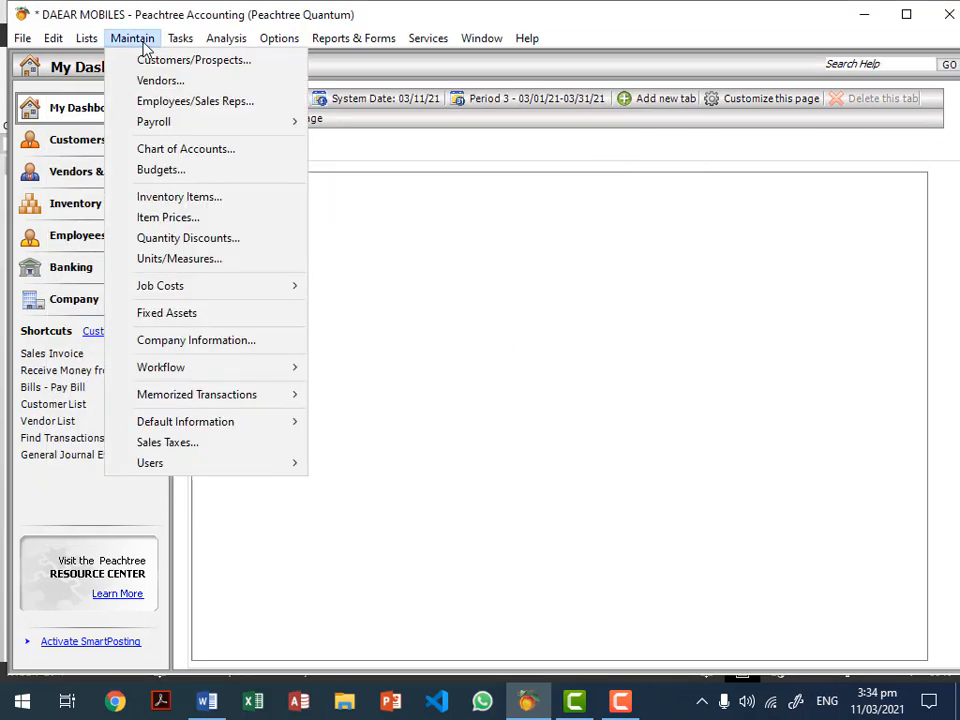
{"action": "left_click", "coordinate": [232, 62]}
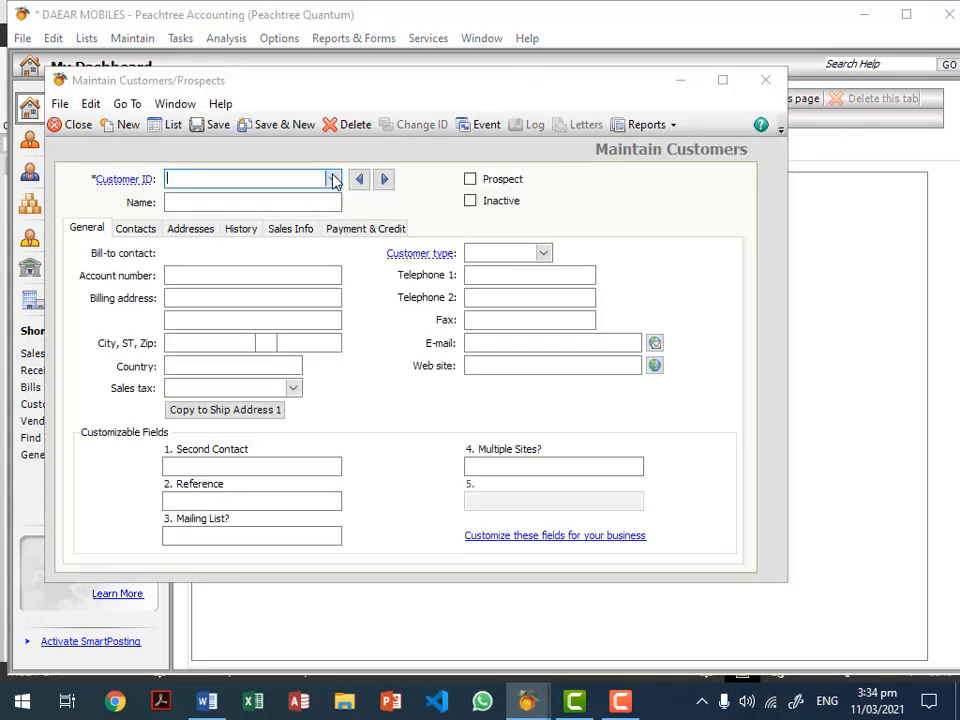
{"action": "left_click", "coordinate": [333, 178]}
{"action": "double_click", "coordinate": [313, 195]}
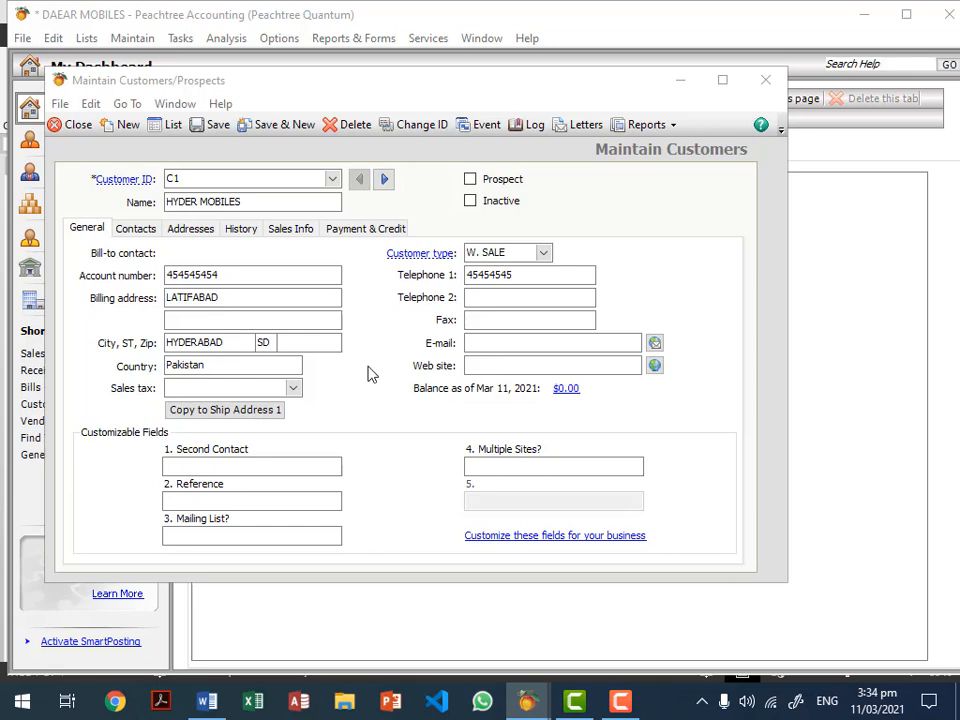
{"action": "left_click", "coordinate": [140, 230]}
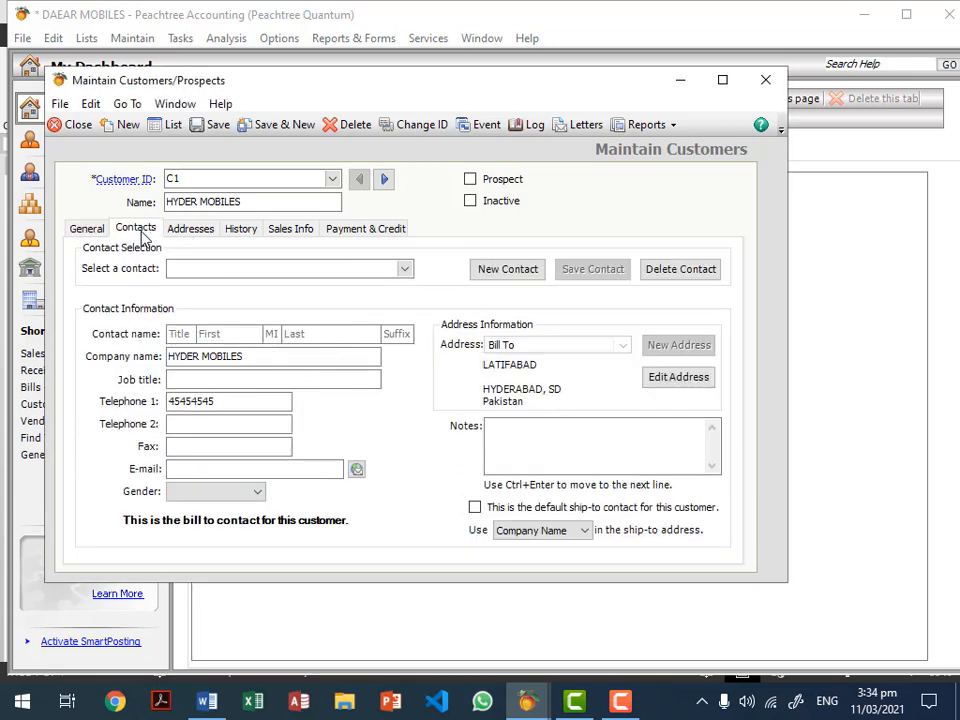
{"action": "left_click", "coordinate": [189, 234]}
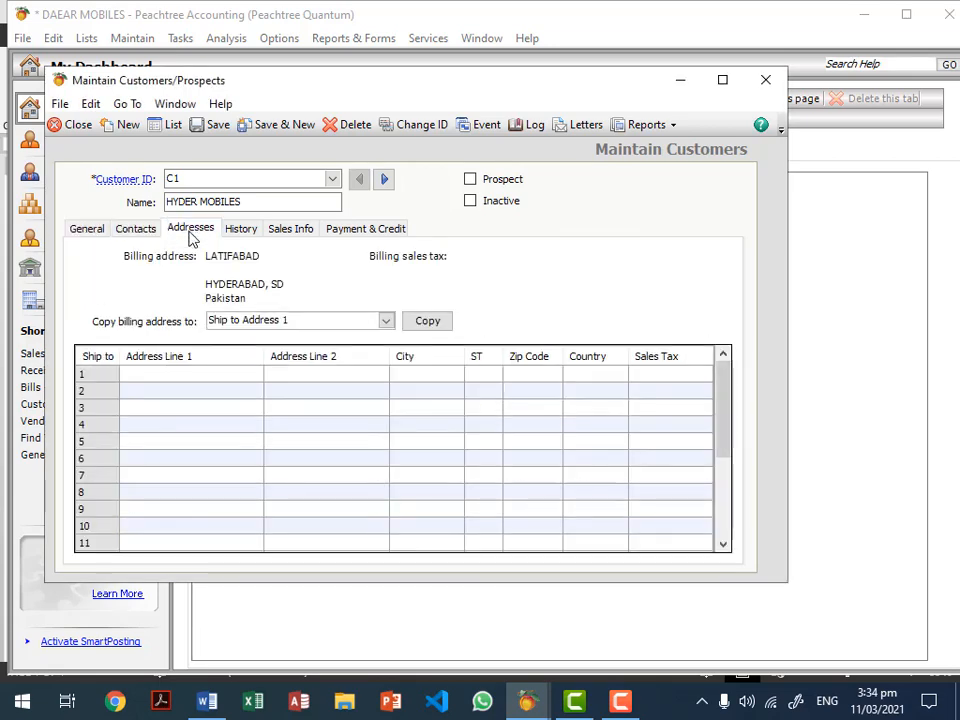
{"action": "left_click", "coordinate": [243, 229]}
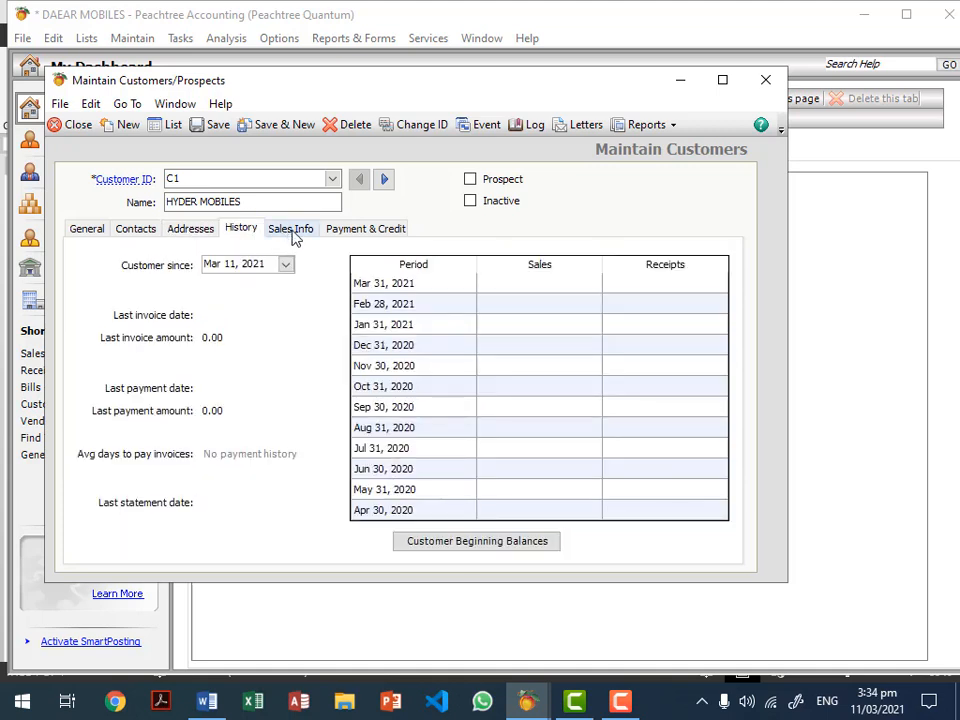
{"action": "left_click", "coordinate": [290, 232]}
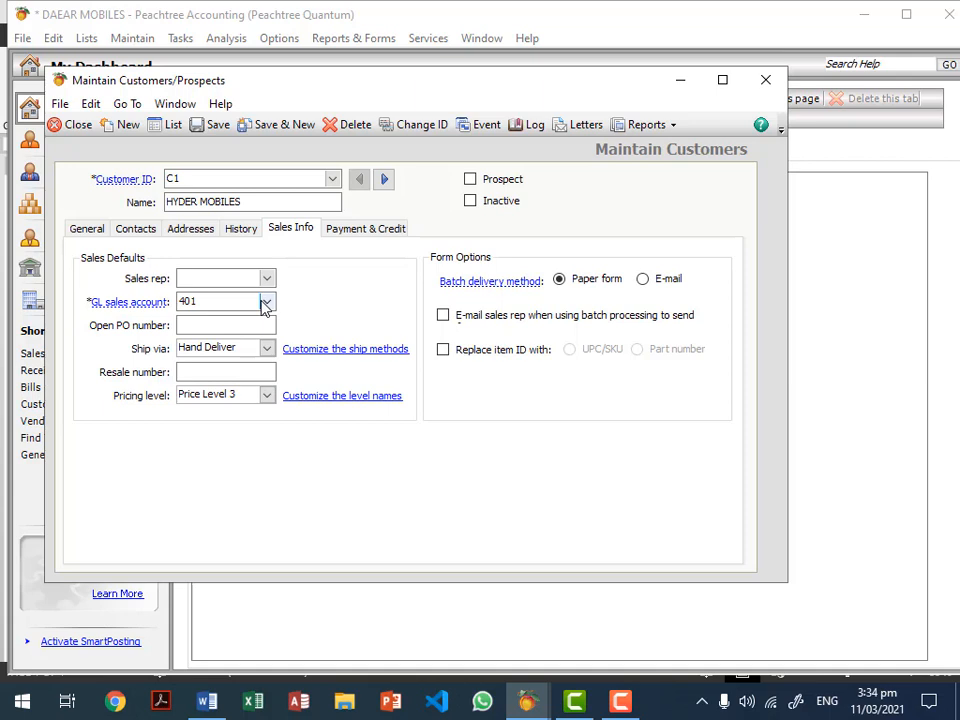
{"action": "left_click", "coordinate": [368, 233]}
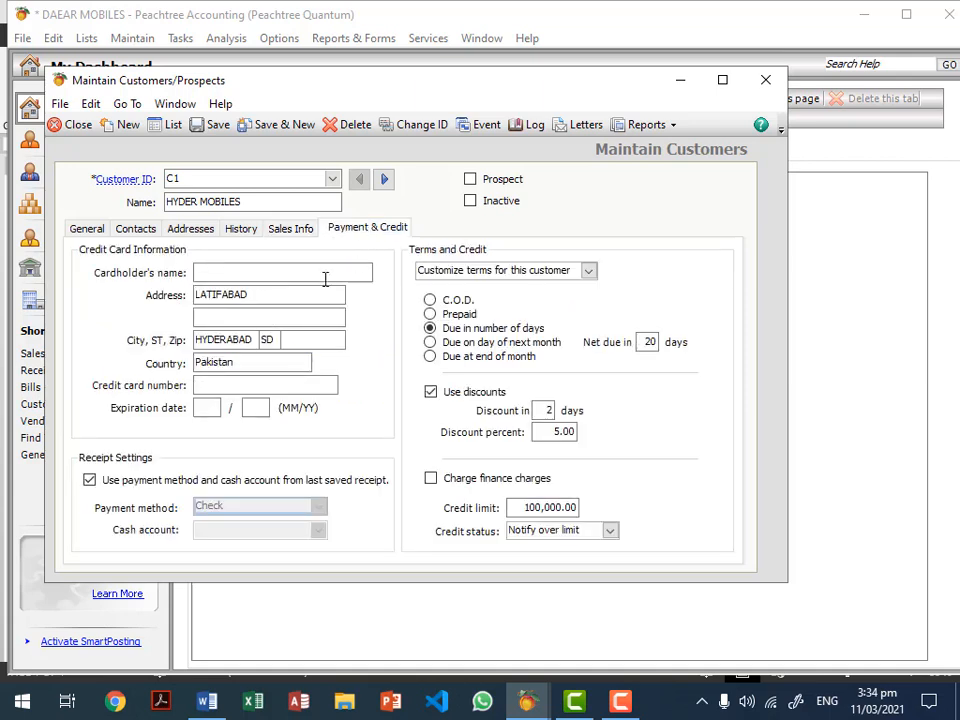
{"action": "left_click", "coordinate": [589, 274]}
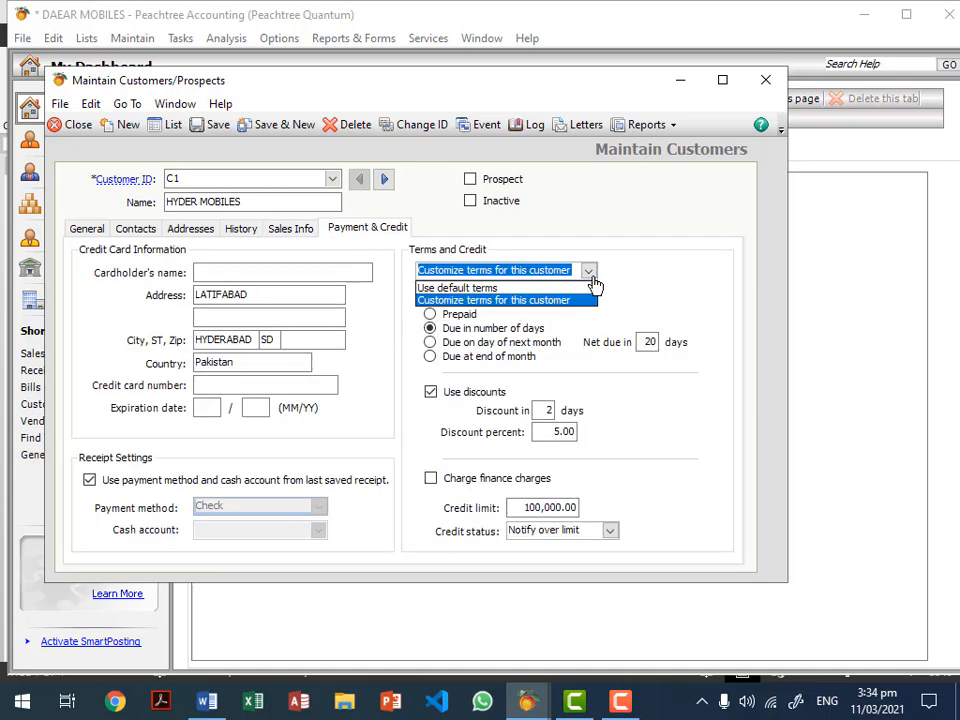
{"action": "left_click", "coordinate": [590, 276]}
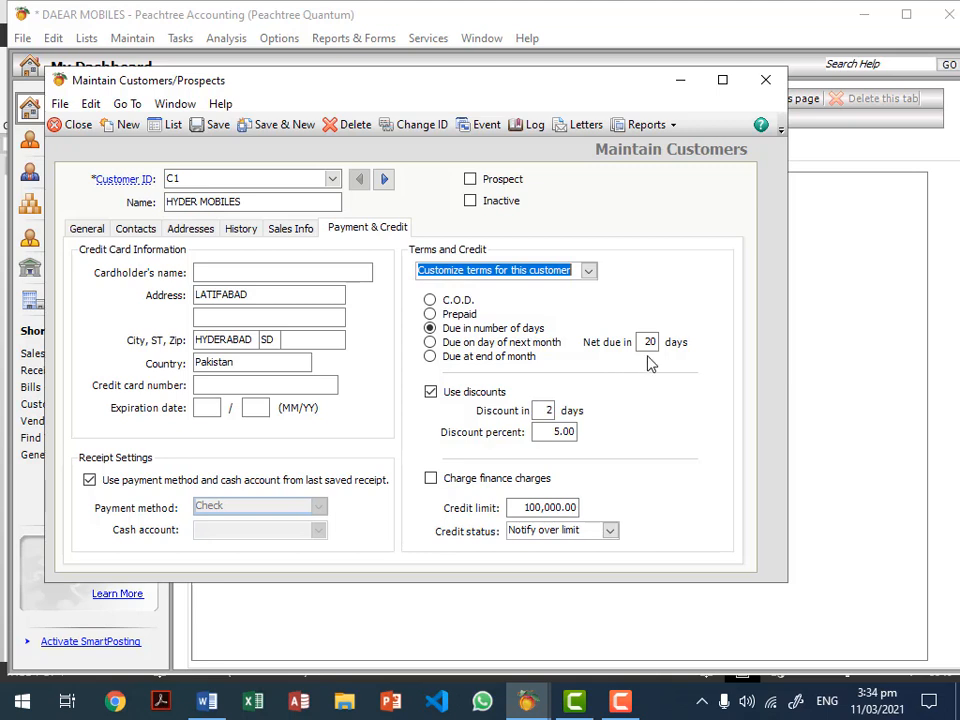
{"action": "left_click", "coordinate": [568, 431]}
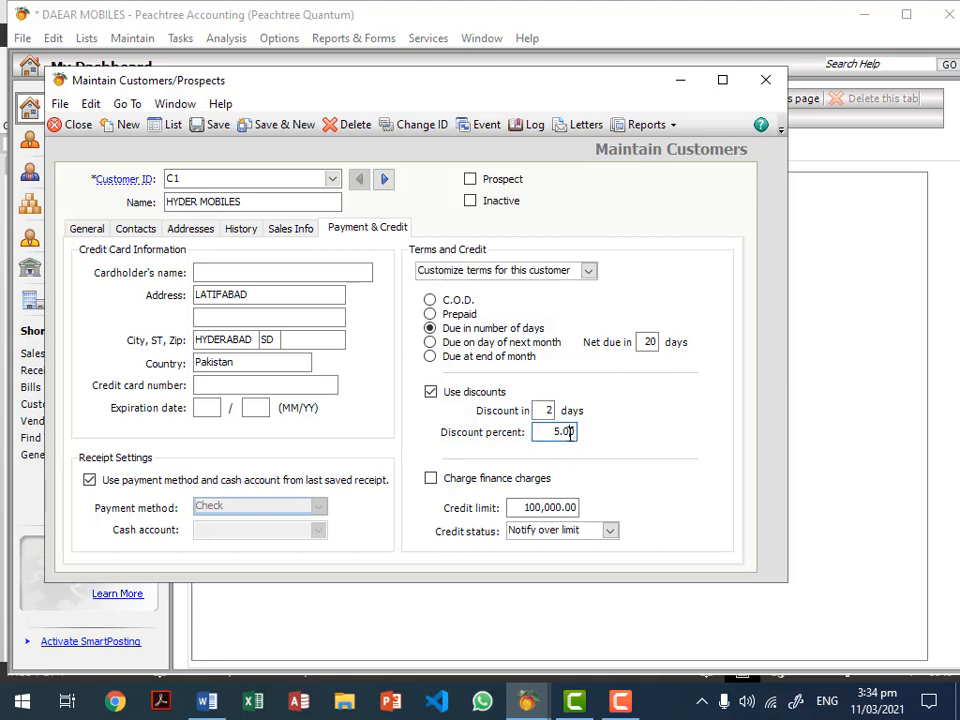
{"action": "left_click", "coordinate": [543, 509]}
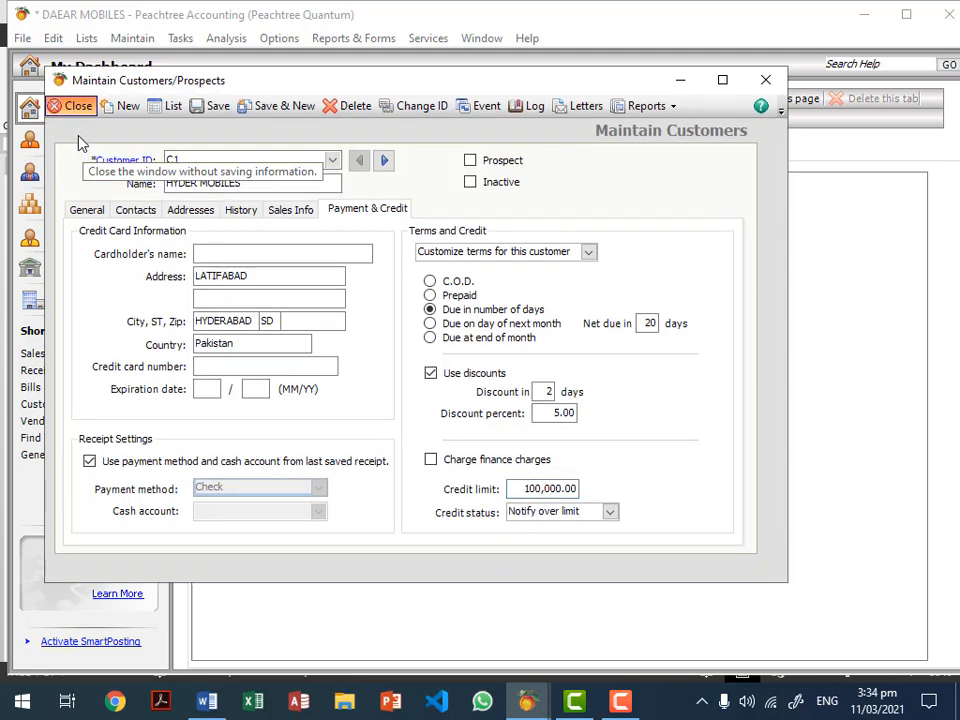
{"action": "left_click", "coordinate": [76, 125]}
{"action": "left_click", "coordinate": [140, 40]}
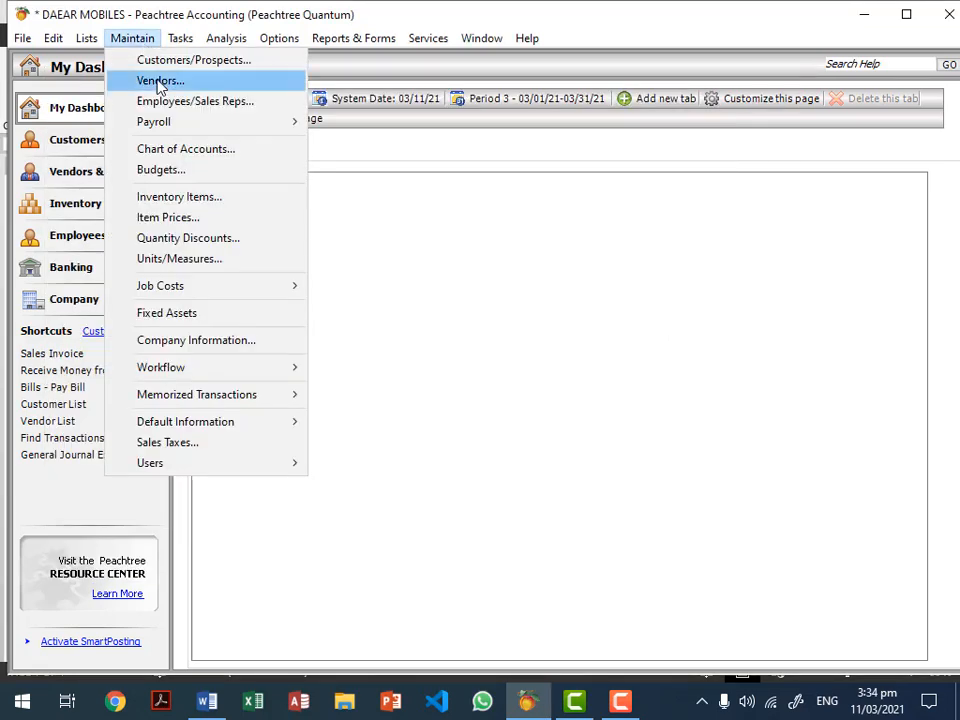
{"action": "left_click", "coordinate": [150, 79]}
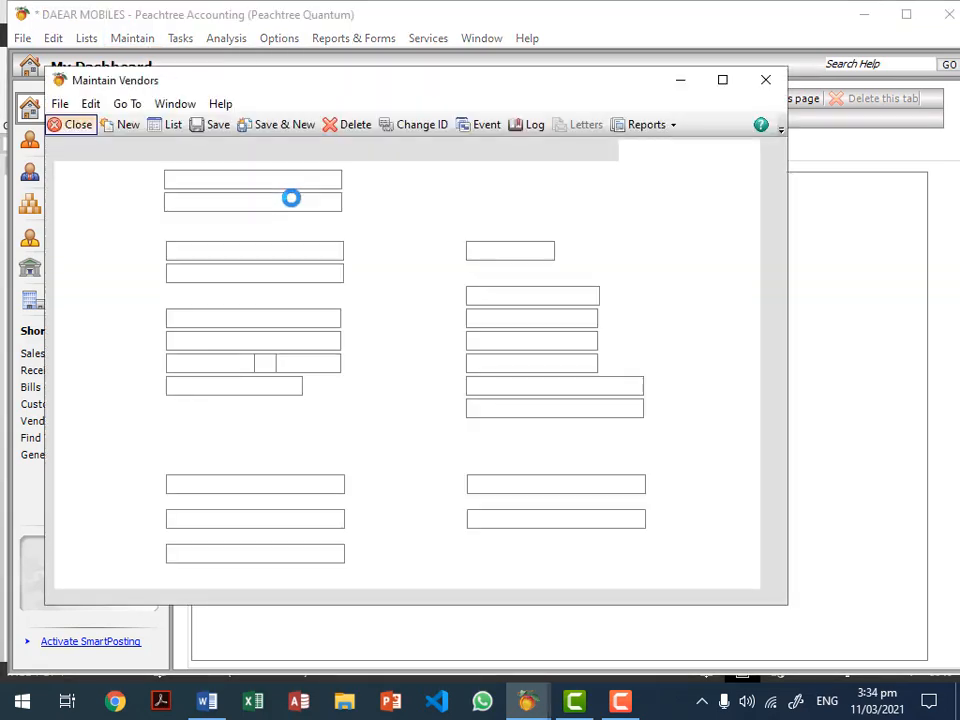
{"action": "left_click", "coordinate": [333, 181]}
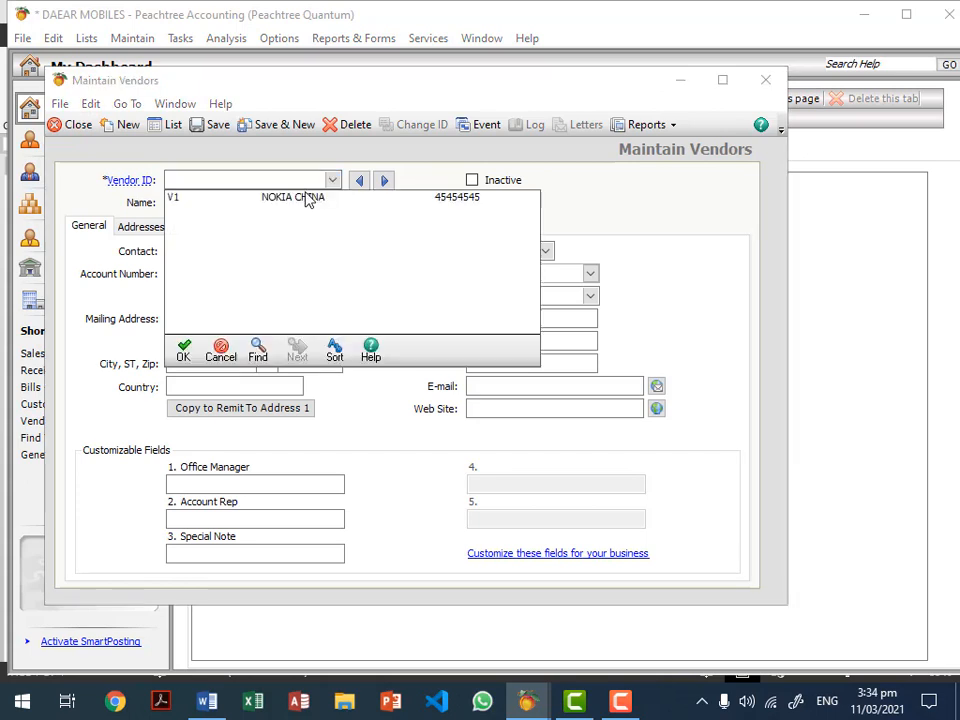
{"action": "left_click", "coordinate": [309, 198]}
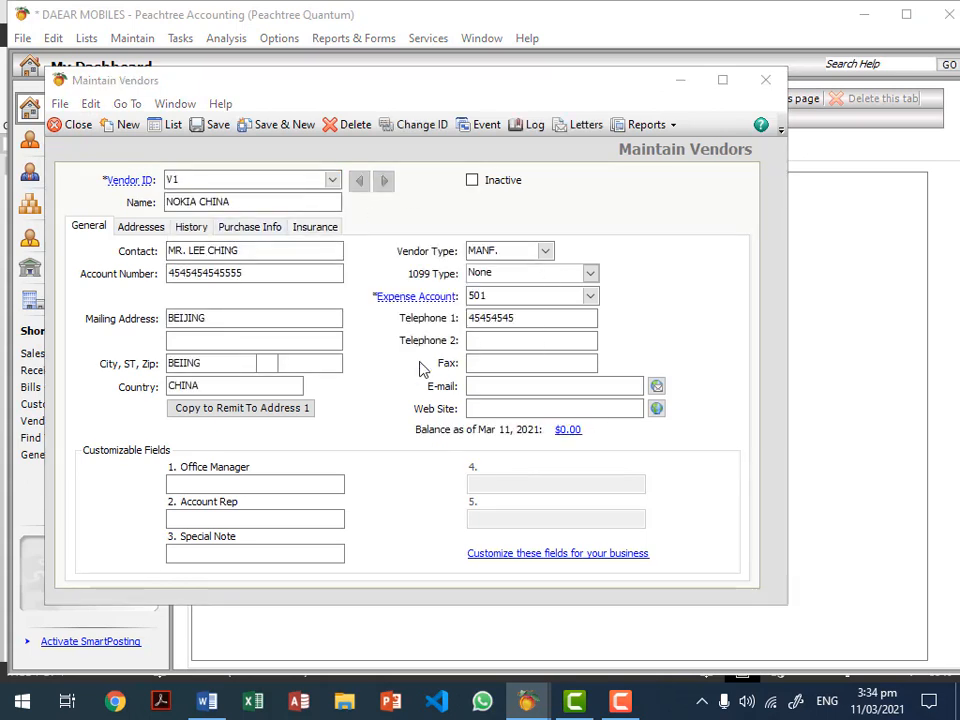
{"action": "left_click", "coordinate": [591, 296]}
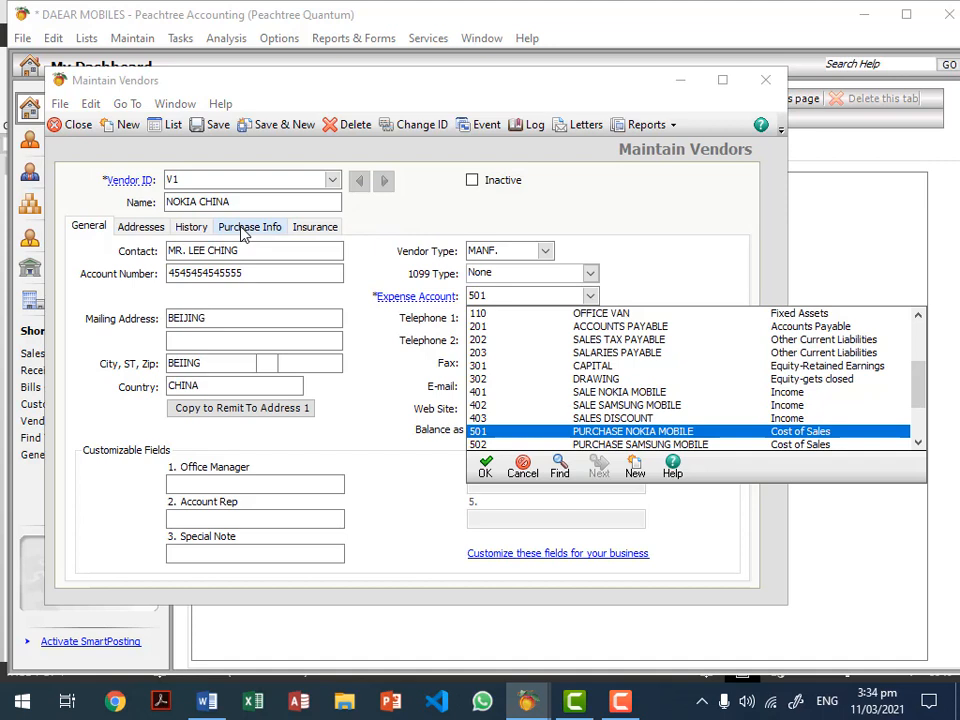
{"action": "left_click", "coordinate": [508, 277]}
{"action": "left_click", "coordinate": [492, 290]}
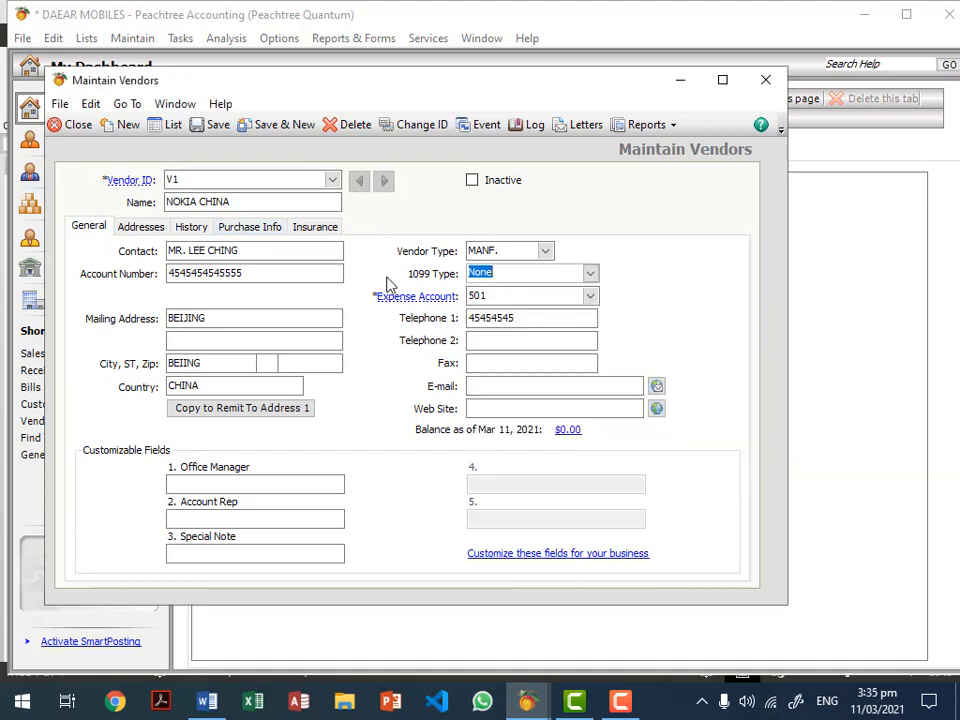
{"action": "left_click", "coordinate": [250, 228]}
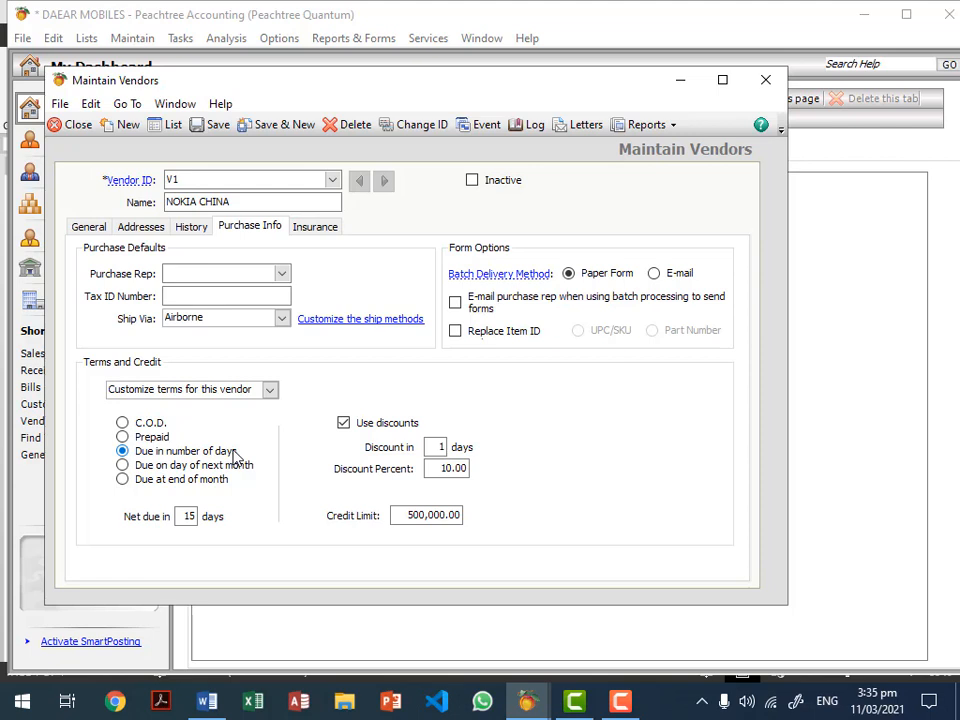
{"action": "left_click", "coordinate": [185, 516]}
{"action": "left_click", "coordinate": [441, 447]}
{"action": "left_click", "coordinate": [436, 470]}
{"action": "left_click", "coordinate": [434, 515]}
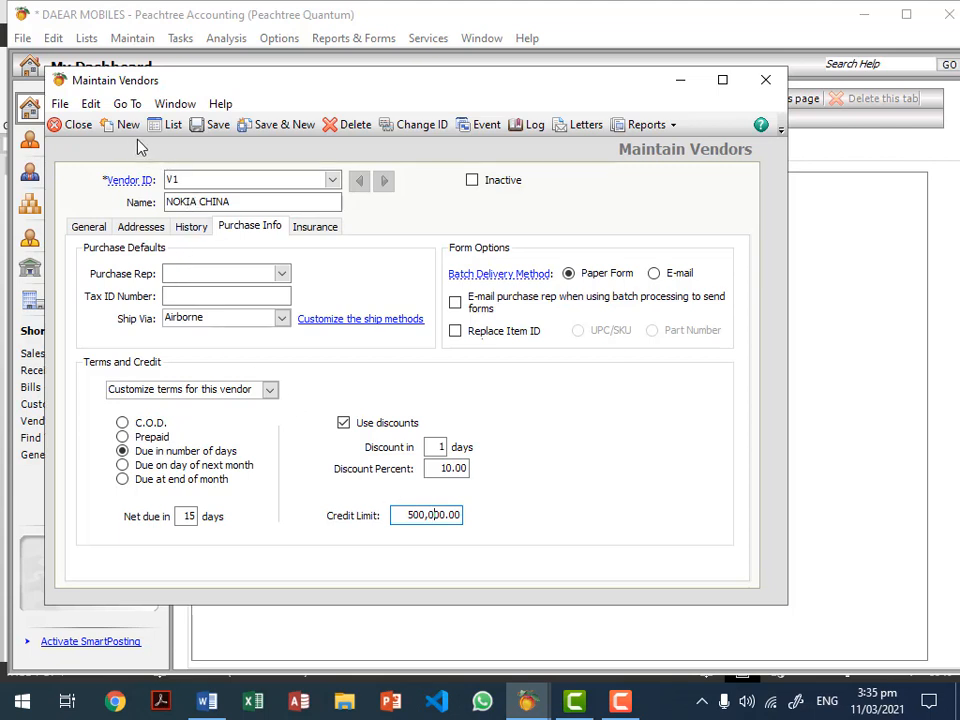
{"action": "left_click", "coordinate": [332, 180]}
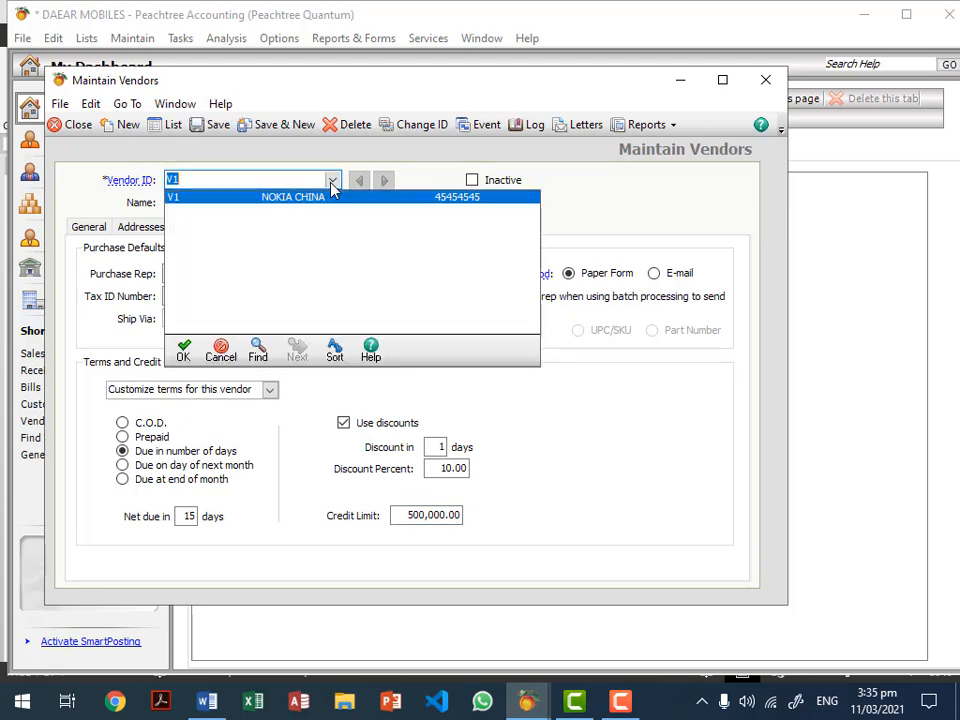
{"action": "left_click", "coordinate": [82, 127]}
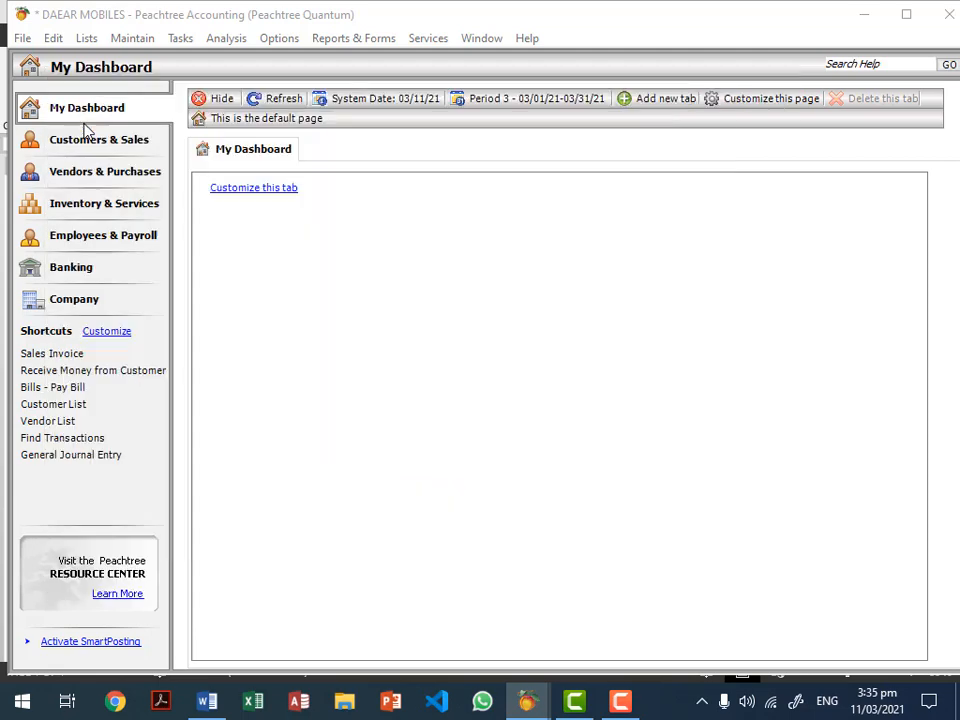
Step: Load the WALK IN CUSTOMERS record in Maintain Customers/Prospects
{"action": "left_click", "coordinate": [145, 44]}
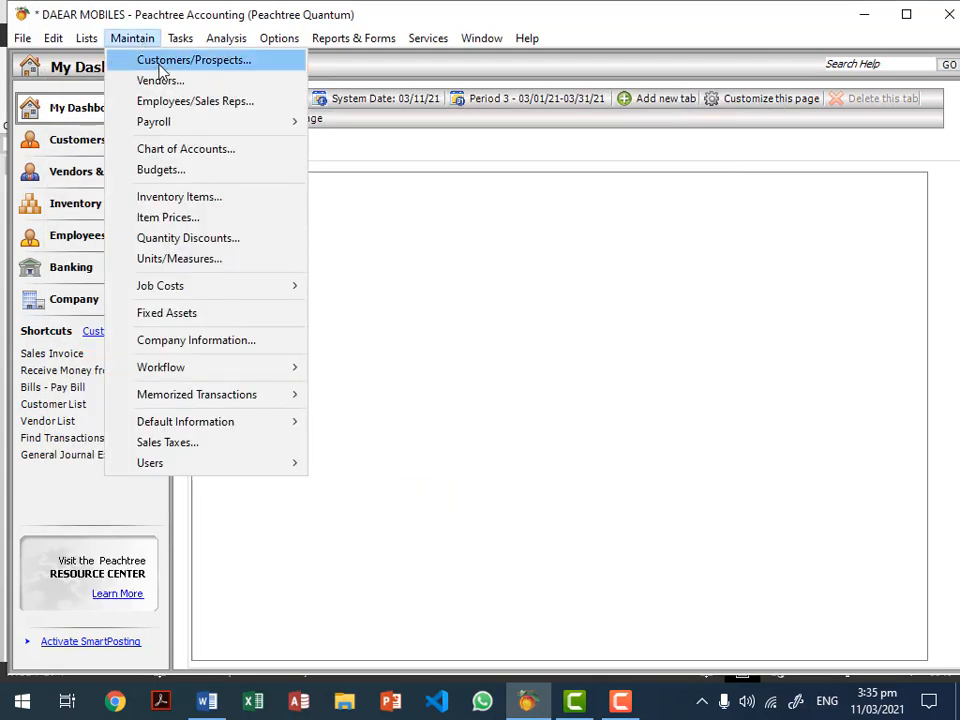
{"action": "left_click", "coordinate": [148, 62]}
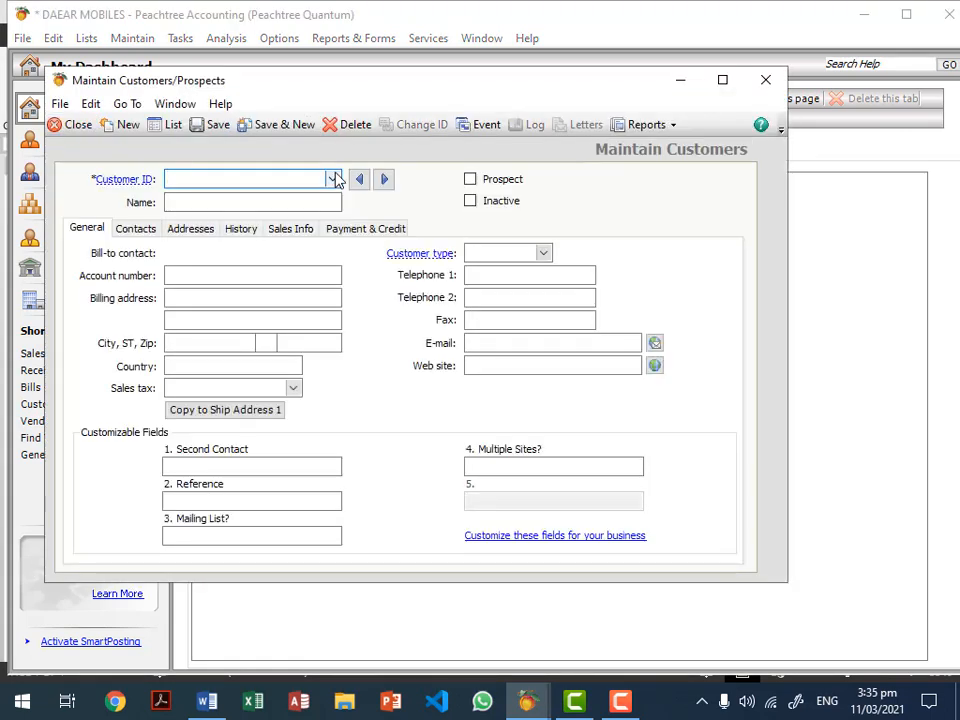
{"action": "left_click", "coordinate": [333, 179]}
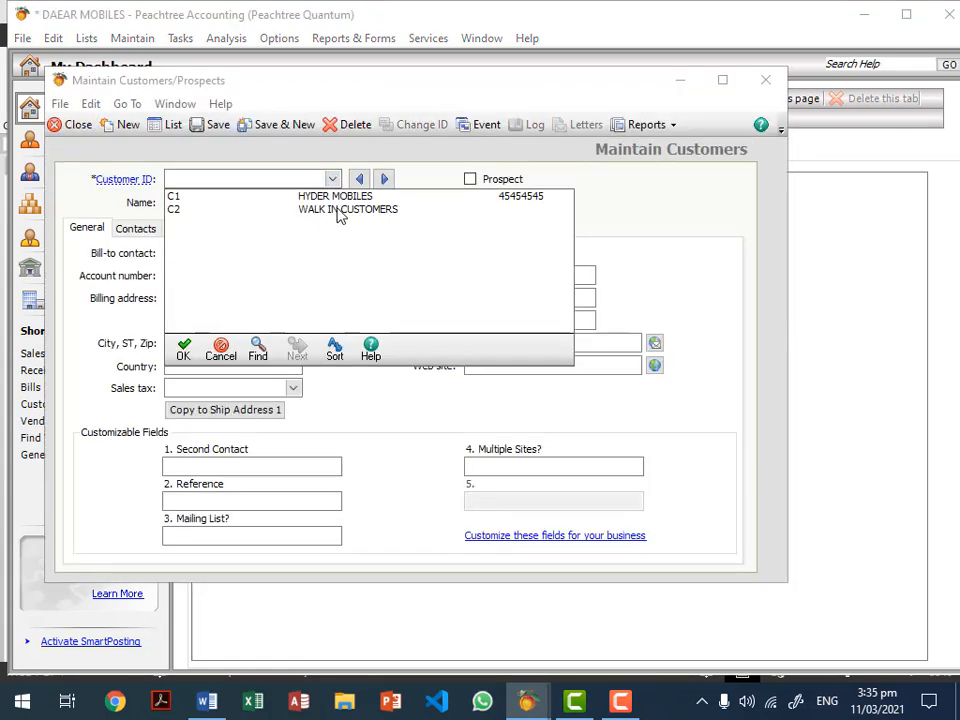
{"action": "double_click", "coordinate": [340, 210]}
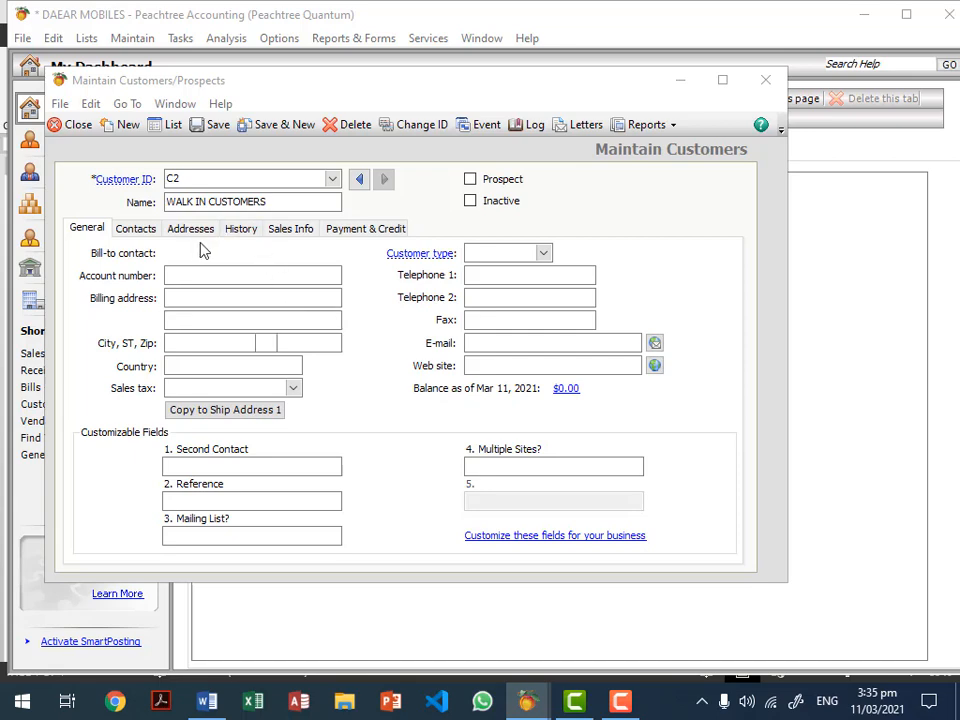
Step: Keep GL sales account 401 SALE NOKIA MOBILE, check the C.O.D. credit terms, and close unchanged
{"action": "left_click", "coordinate": [146, 234]}
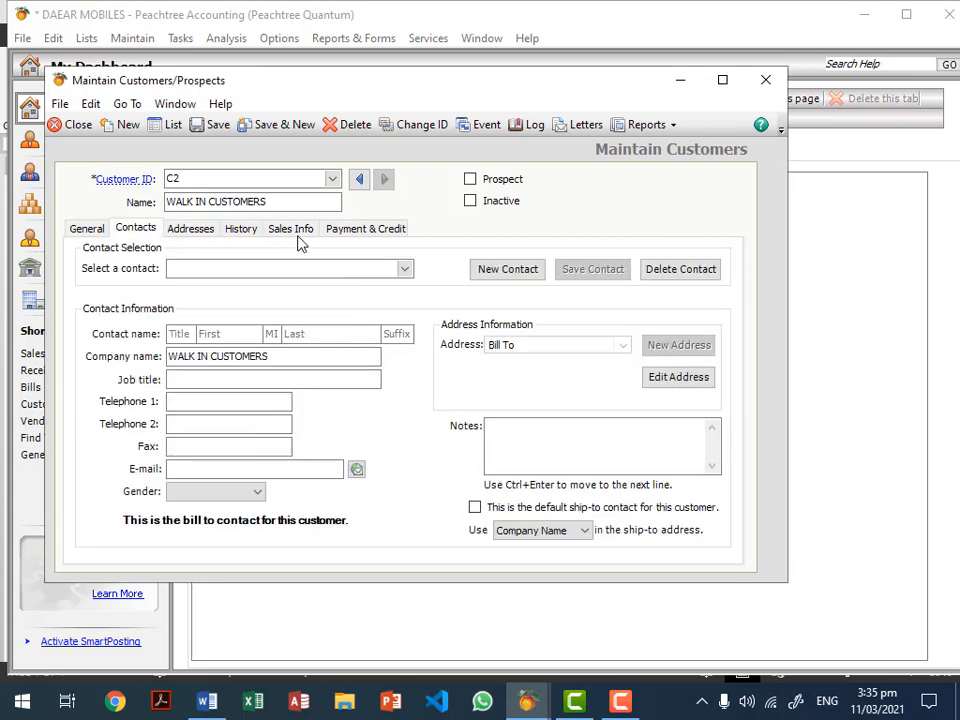
{"action": "left_click", "coordinate": [297, 238]}
{"action": "left_click", "coordinate": [269, 302]}
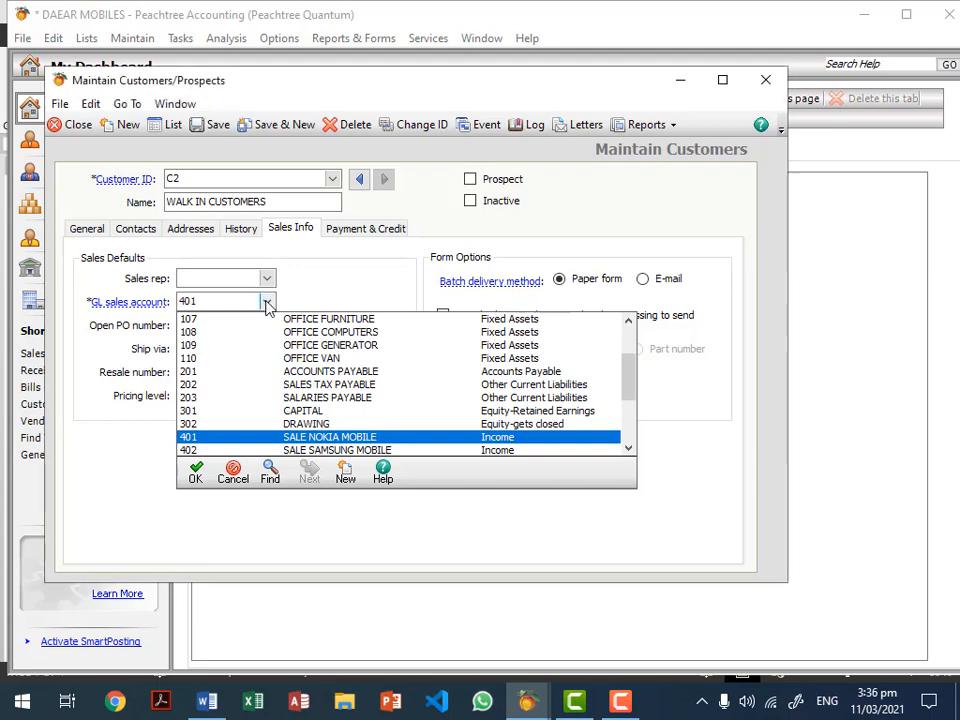
{"action": "left_click", "coordinate": [300, 437]}
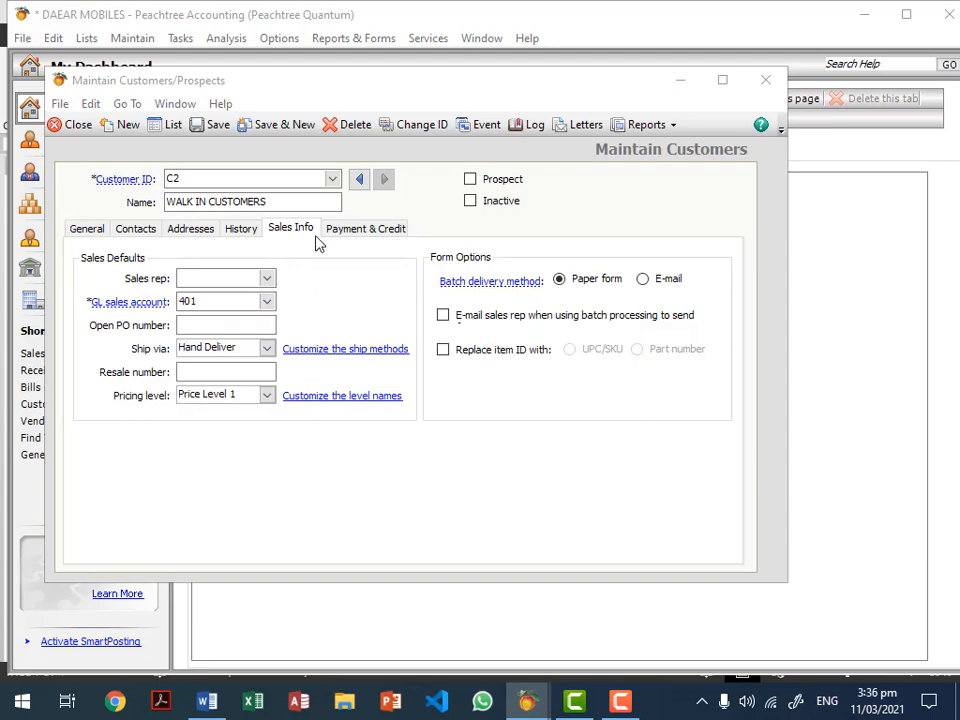
{"action": "left_click", "coordinate": [367, 232]}
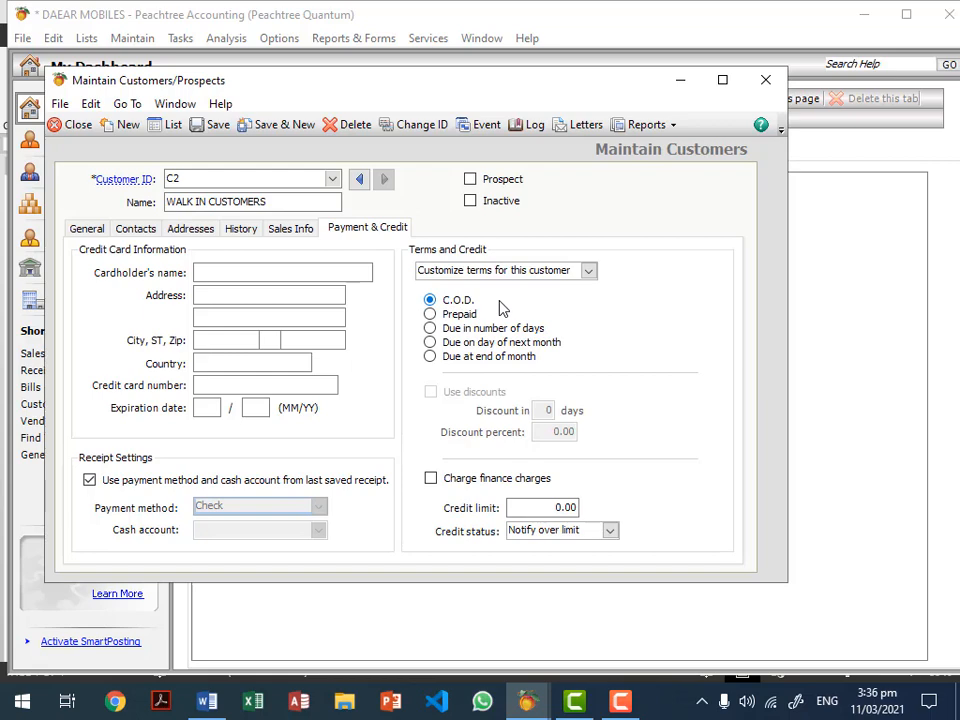
{"action": "left_click", "coordinate": [78, 125]}
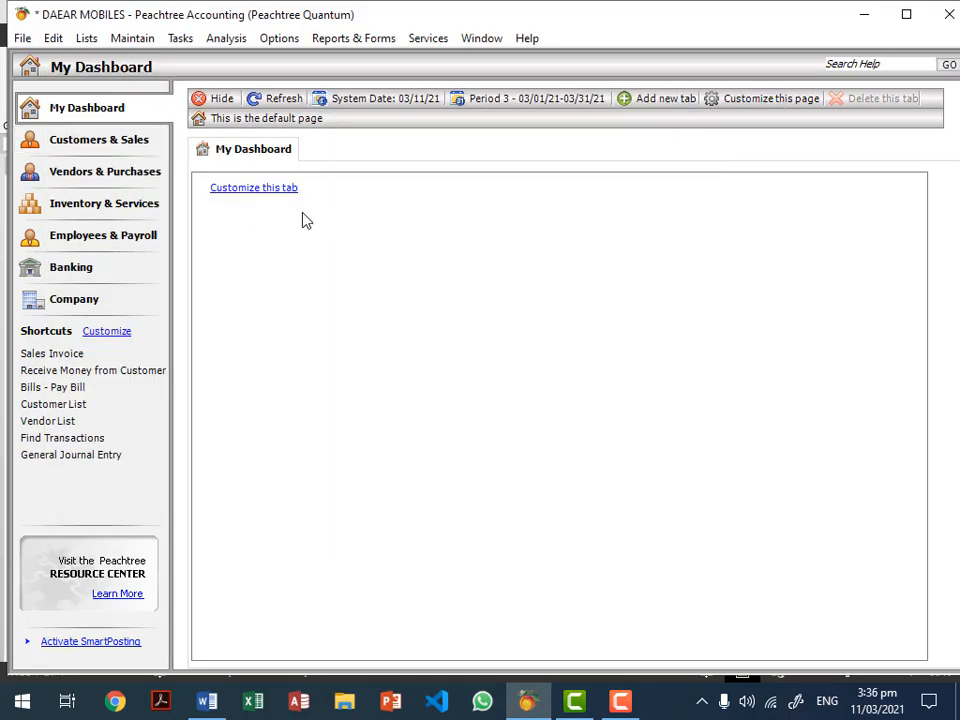
{"action": "left_click", "coordinate": [377, 43]}
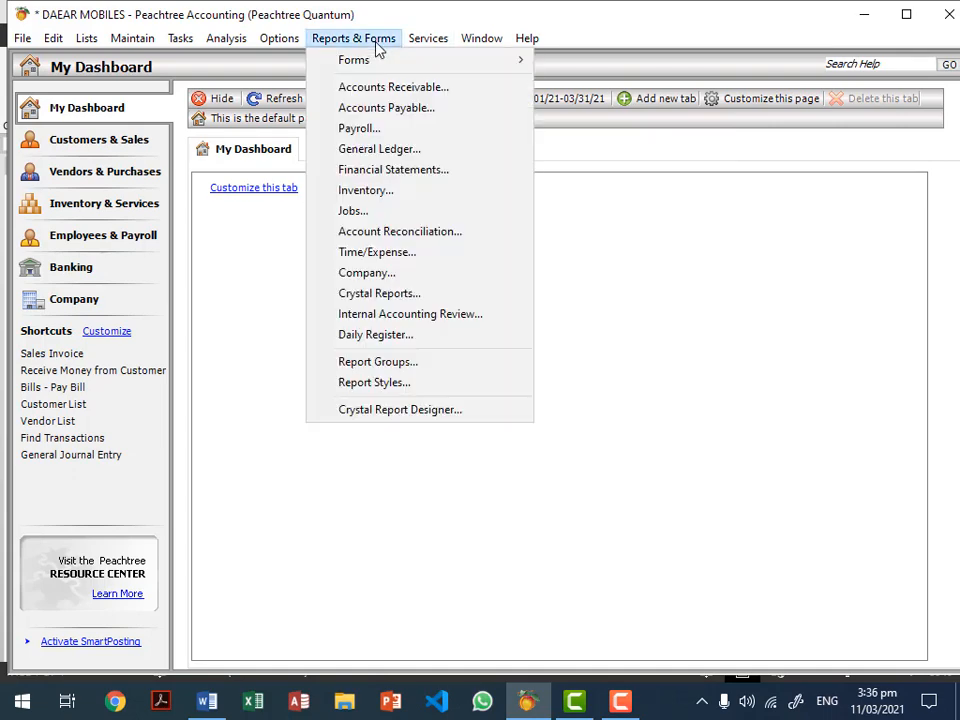
{"action": "left_click", "coordinate": [378, 198]}
{"action": "double_click", "coordinate": [306, 531]}
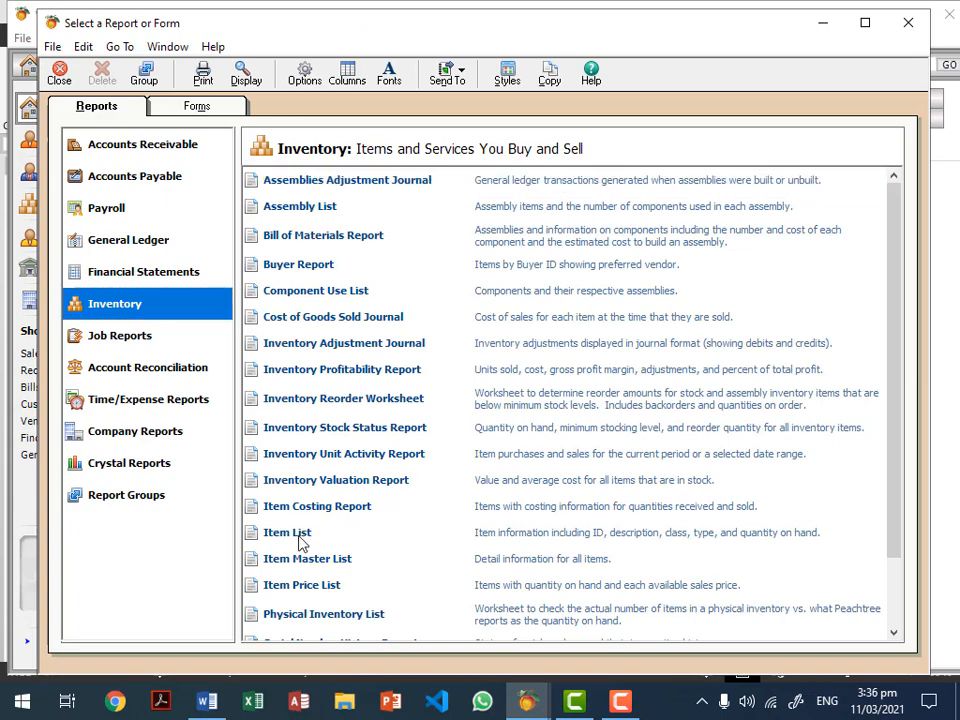
{"action": "key", "text": "Escape"}
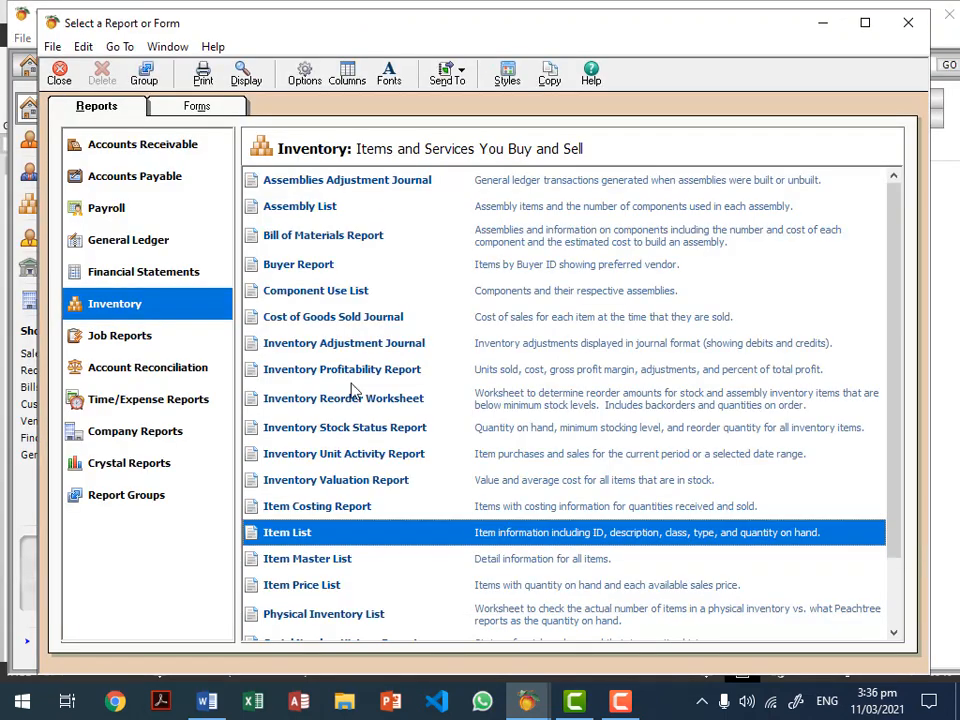
{"action": "left_click", "coordinate": [165, 150]}
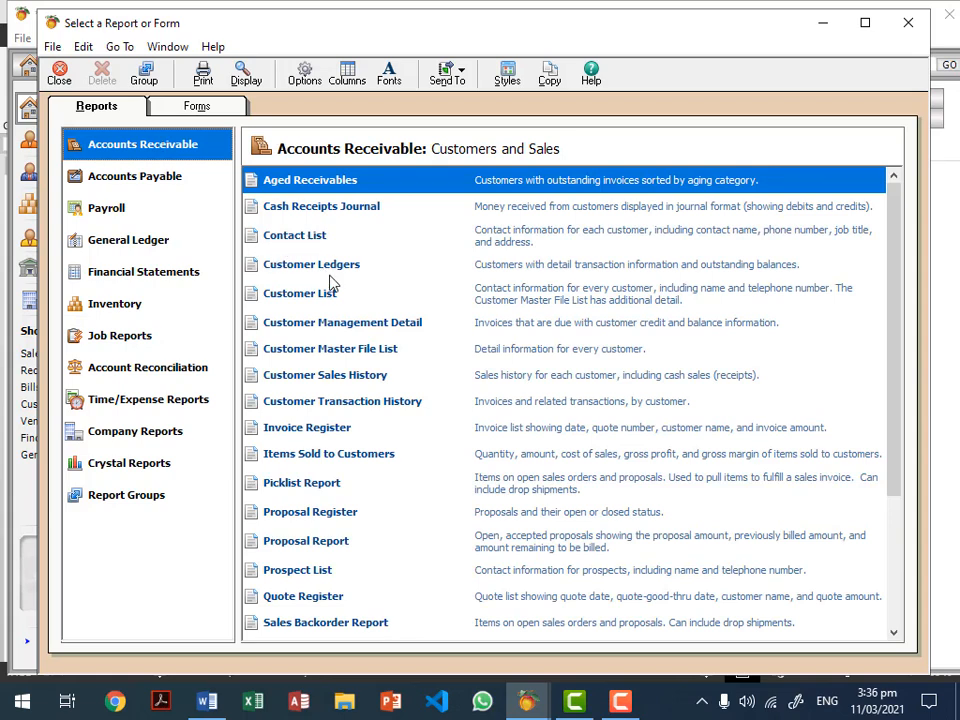
{"action": "left_click", "coordinate": [290, 302]}
{"action": "double_click", "coordinate": [287, 306]}
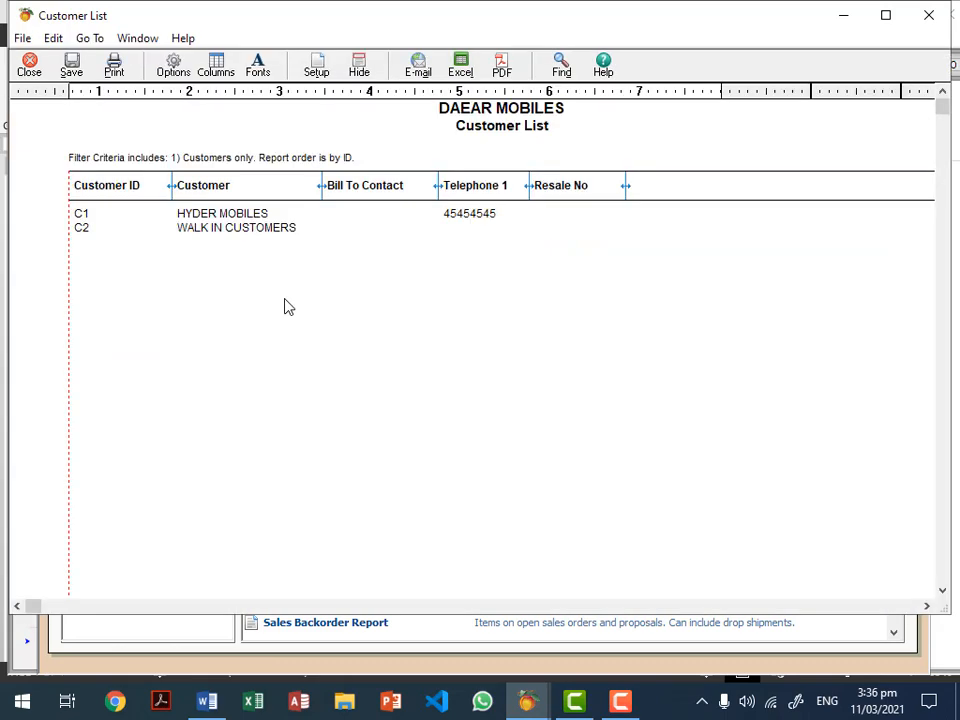
{"action": "key", "text": "Escape"}
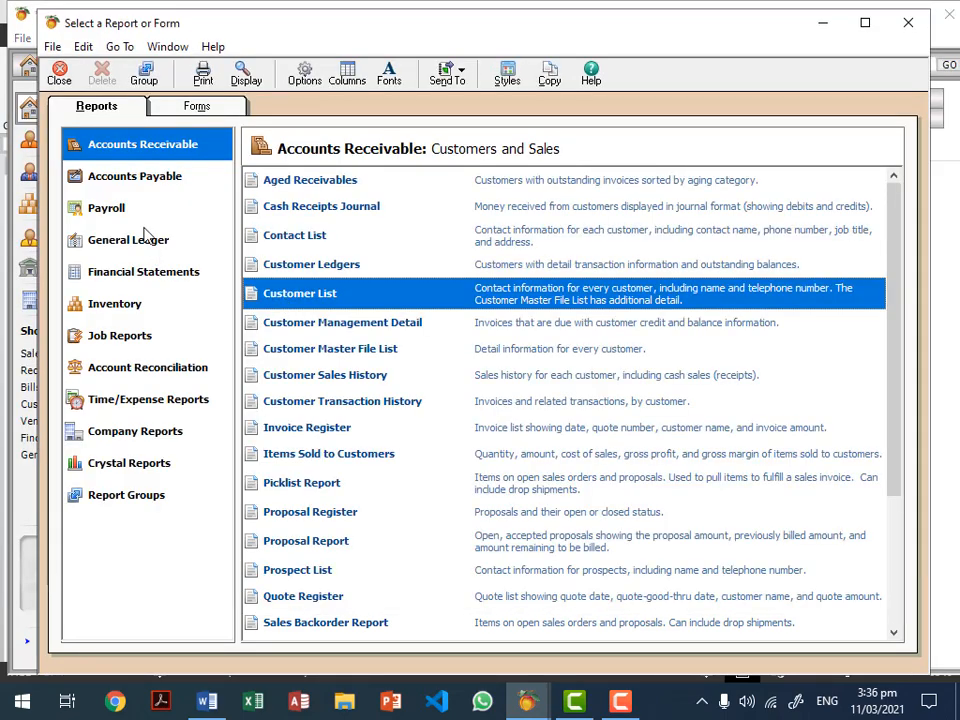
{"action": "left_click", "coordinate": [153, 180]}
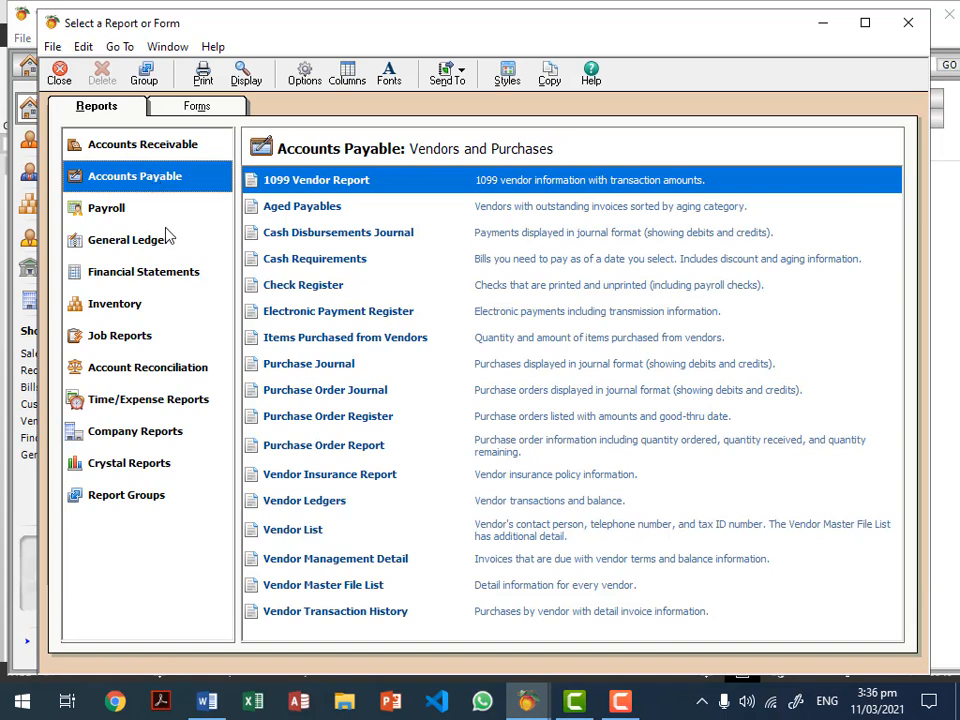
{"action": "left_click", "coordinate": [296, 537]}
{"action": "double_click", "coordinate": [296, 537]}
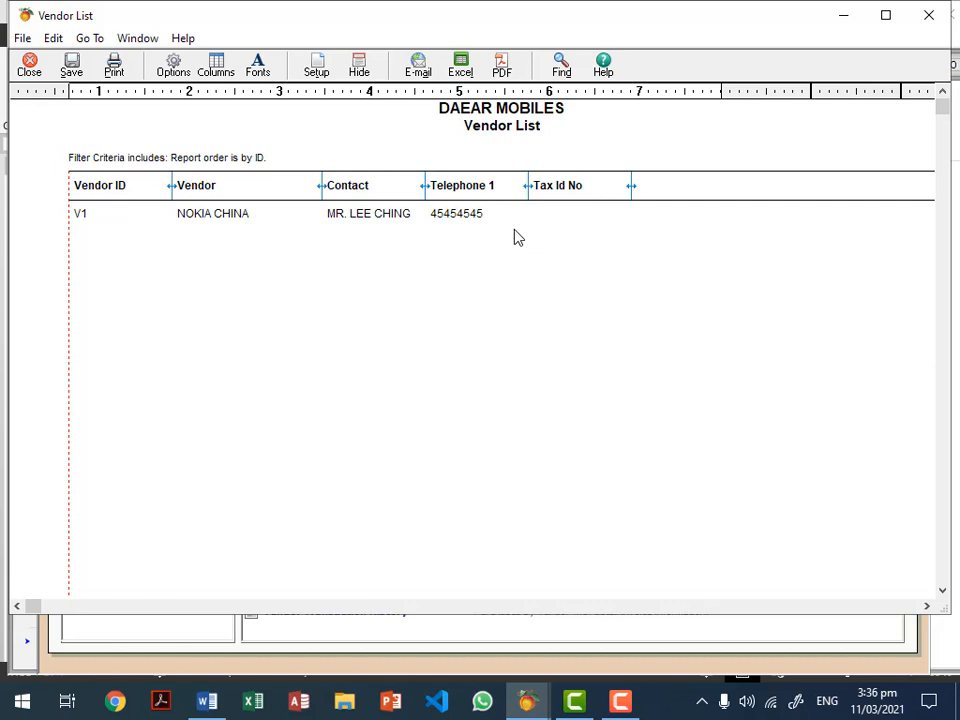
{"action": "left_click", "coordinate": [29, 66]}
{"action": "left_click", "coordinate": [58, 72]}
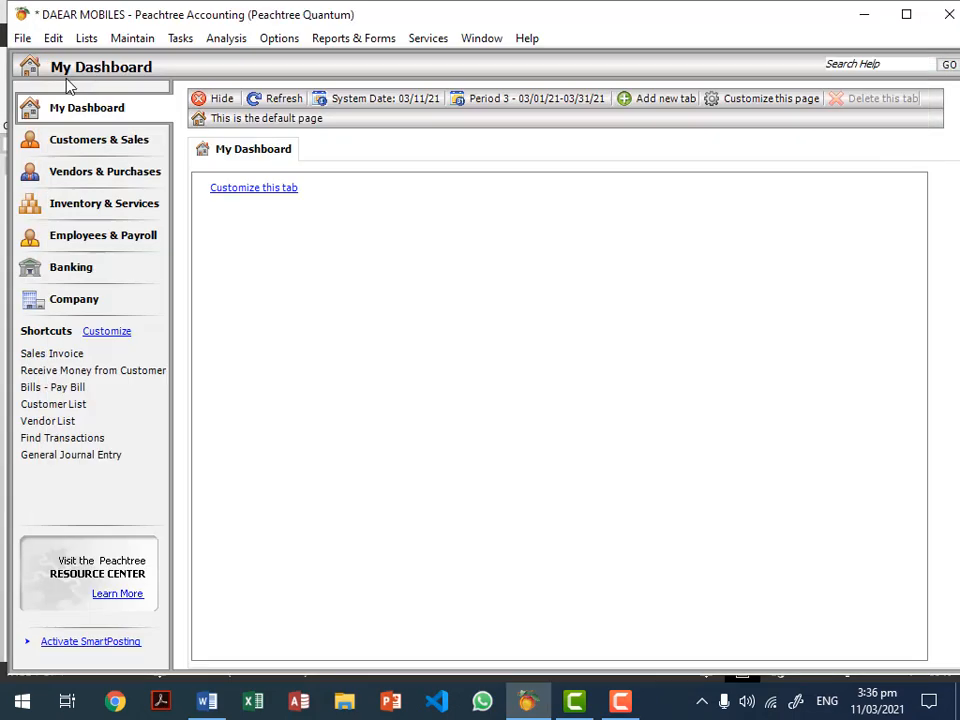
Step: Open the Maintain Customers/Prospects window and close it again
{"action": "left_click", "coordinate": [128, 42]}
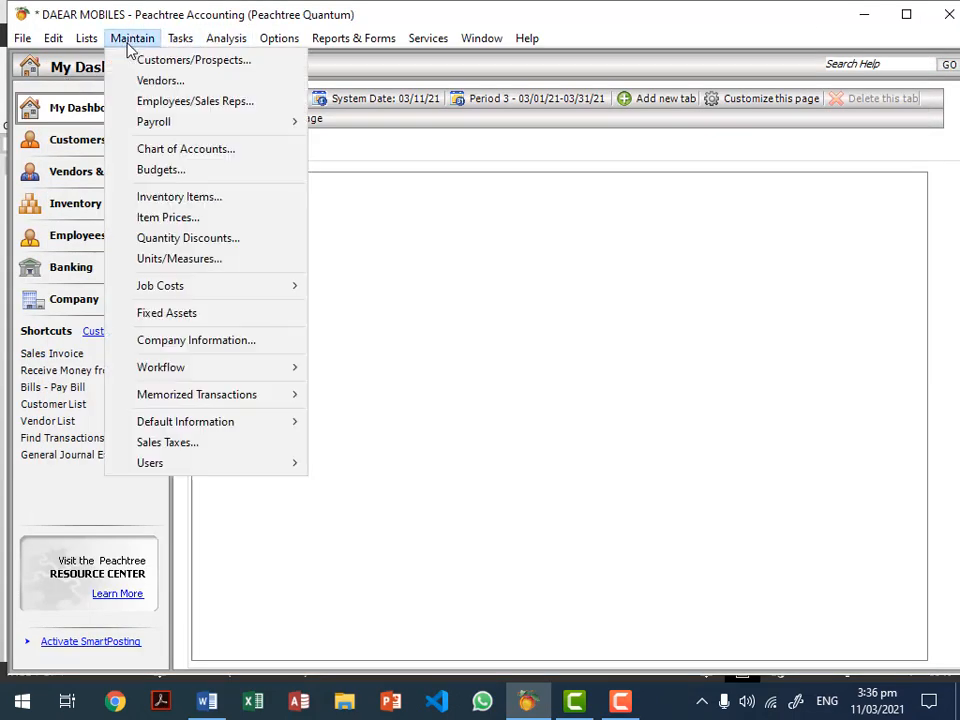
{"action": "left_click", "coordinate": [141, 64]}
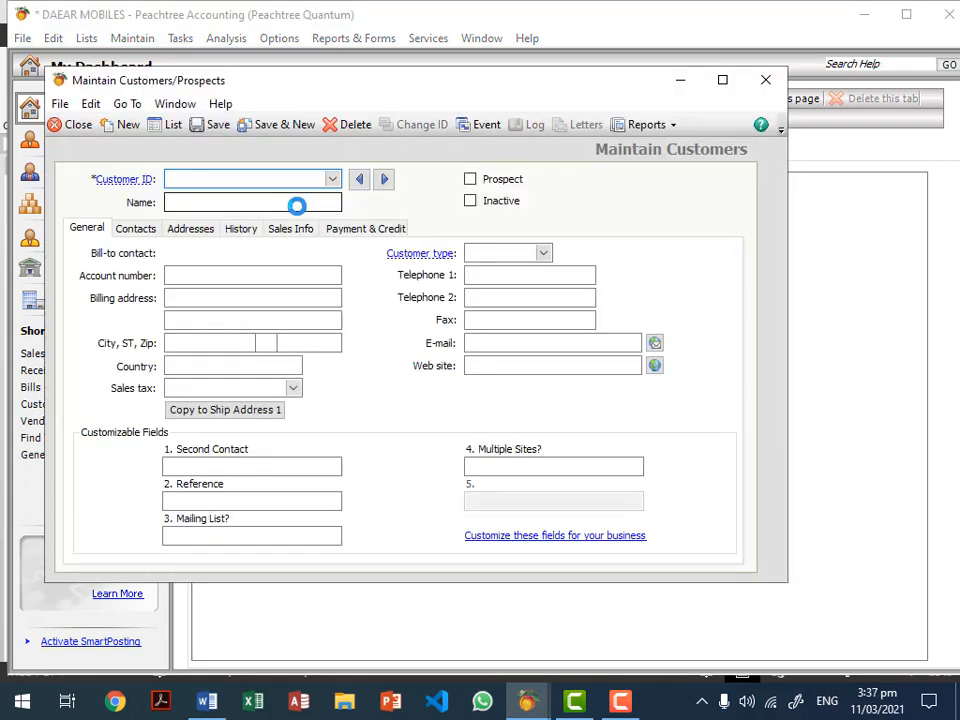
{"action": "left_click", "coordinate": [72, 124]}
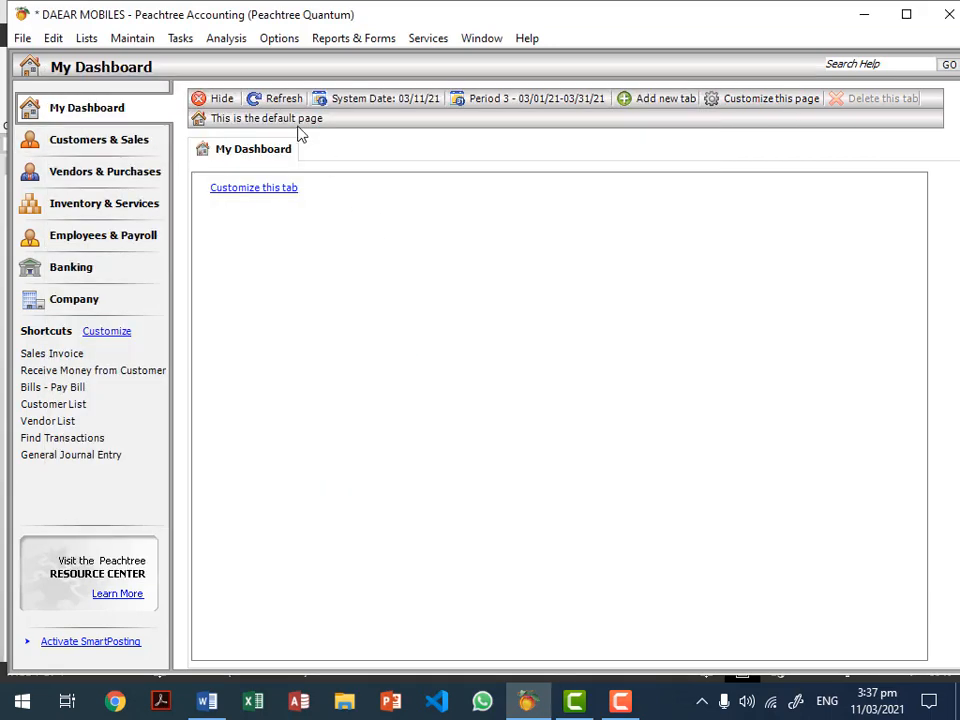
Step: Open a General Journal Entry window and close it without entering anything
{"action": "left_click", "coordinate": [184, 40]}
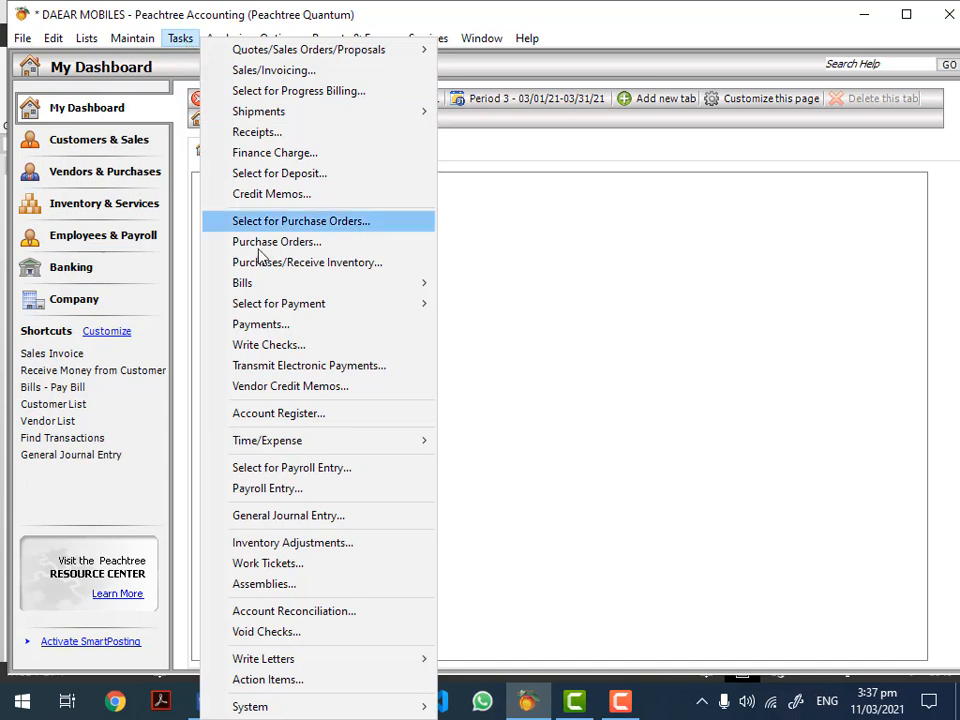
{"action": "left_click", "coordinate": [322, 515]}
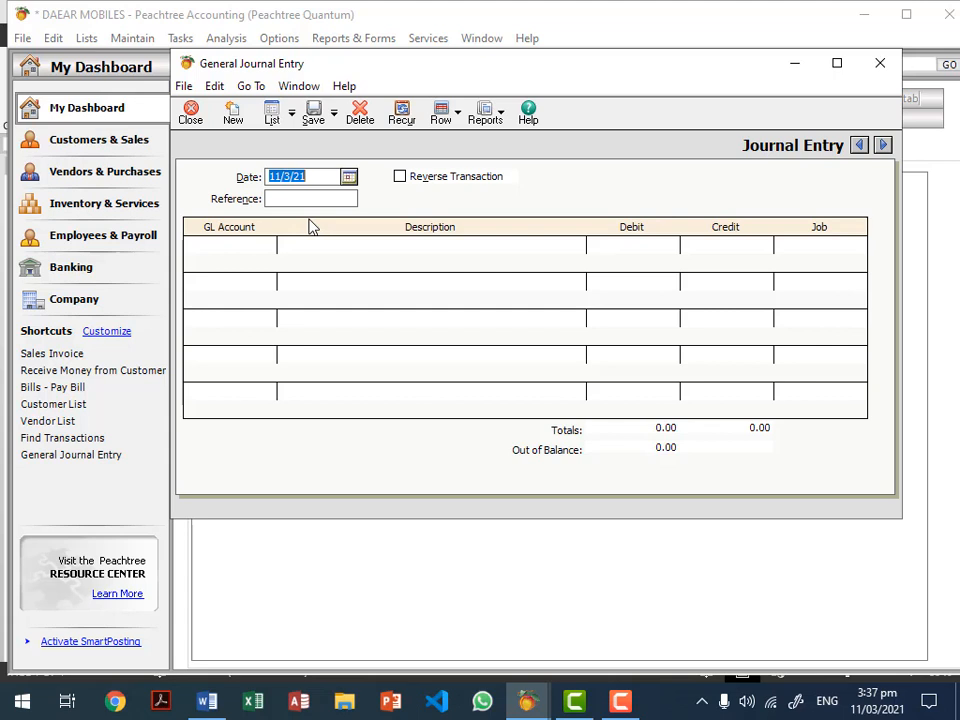
{"action": "key", "text": "Escape"}
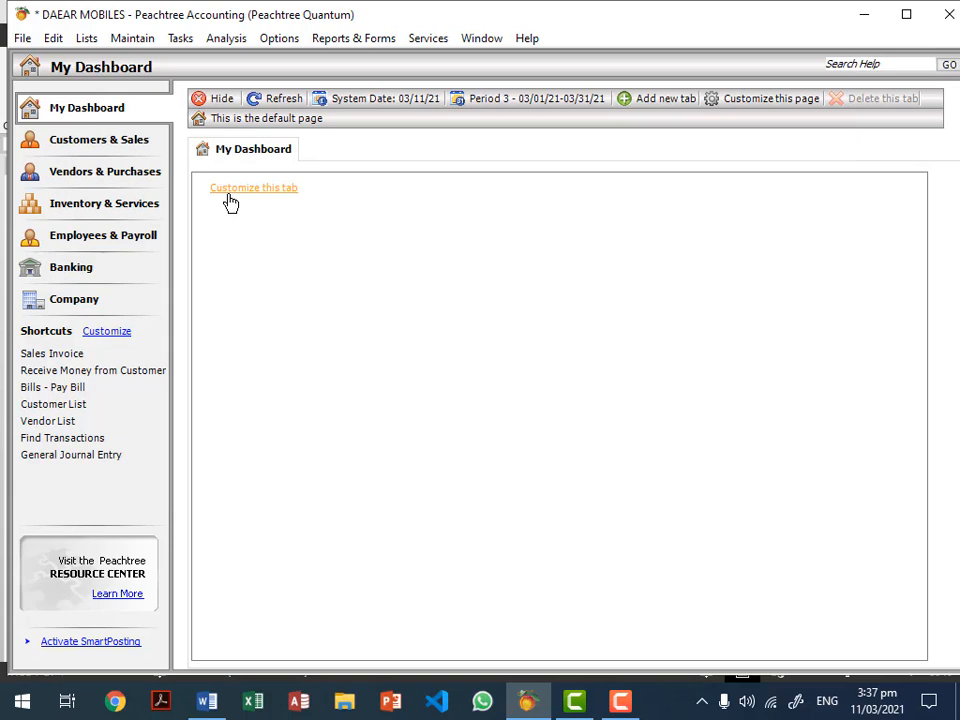
{"action": "left_click", "coordinate": [181, 39]}
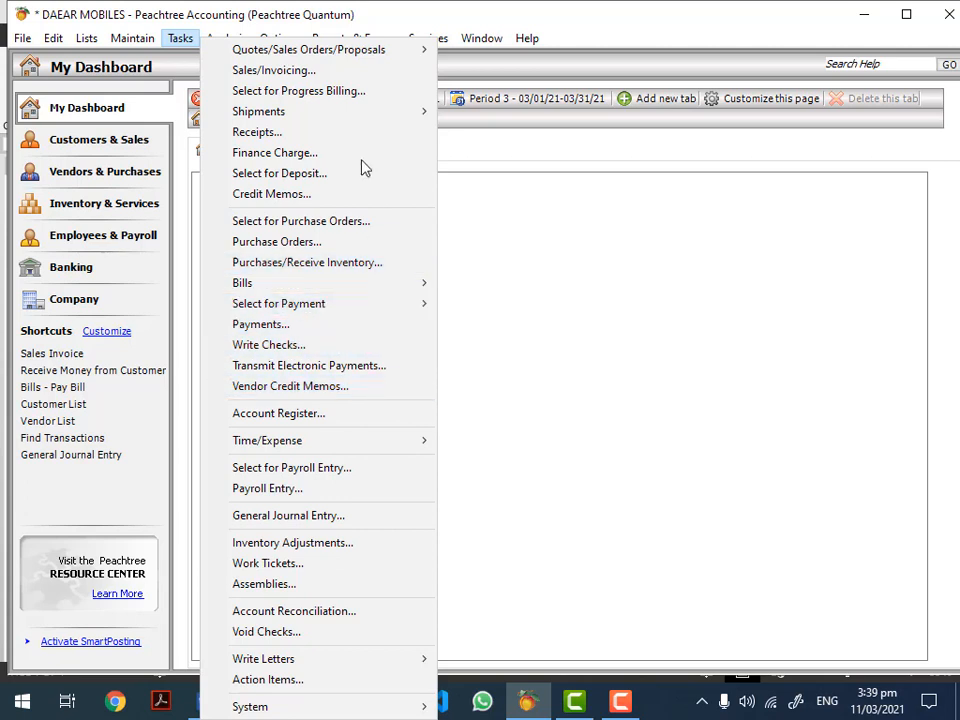
Step: Start a Sales/Invoicing invoice billed to customer C1 HYDER MOBILES
{"action": "left_click", "coordinate": [343, 72]}
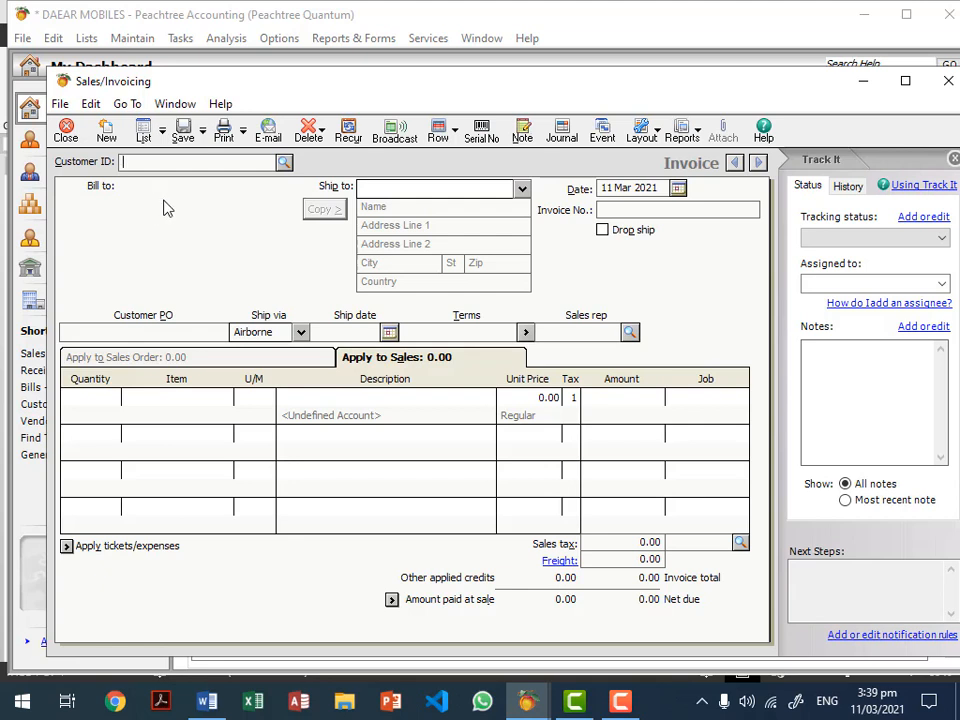
{"action": "left_click", "coordinate": [284, 164]}
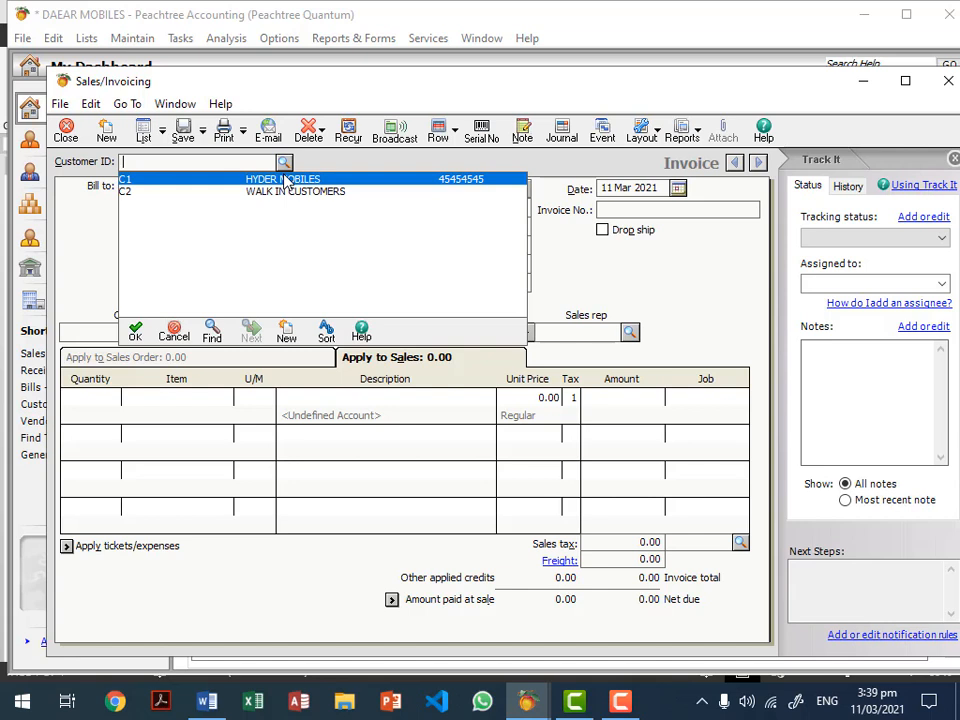
{"action": "double_click", "coordinate": [287, 180]}
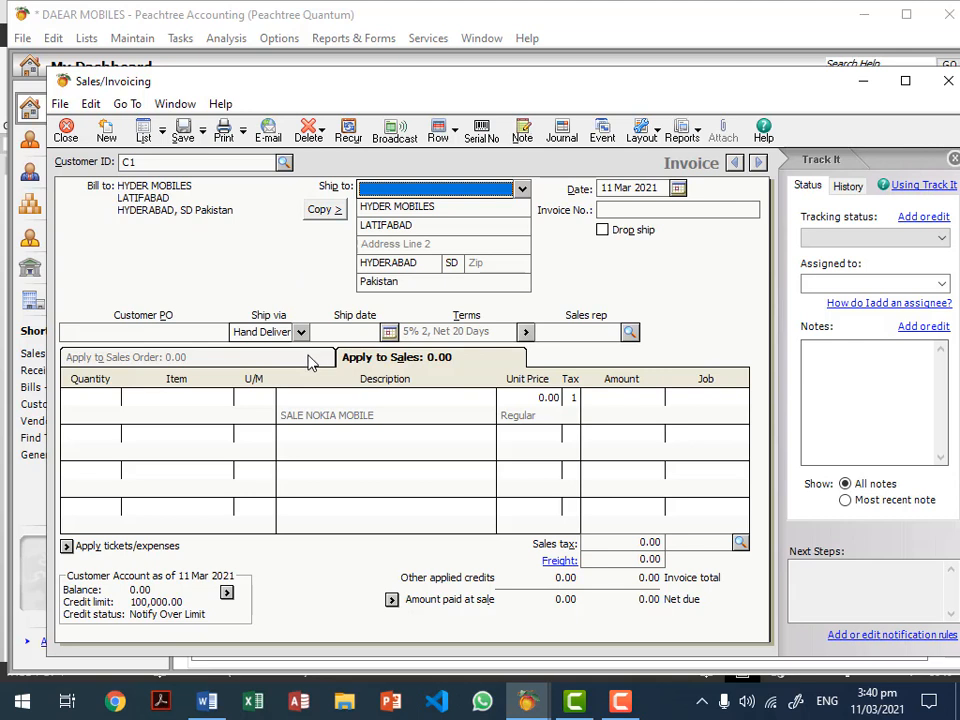
{"action": "left_click", "coordinate": [656, 208]}
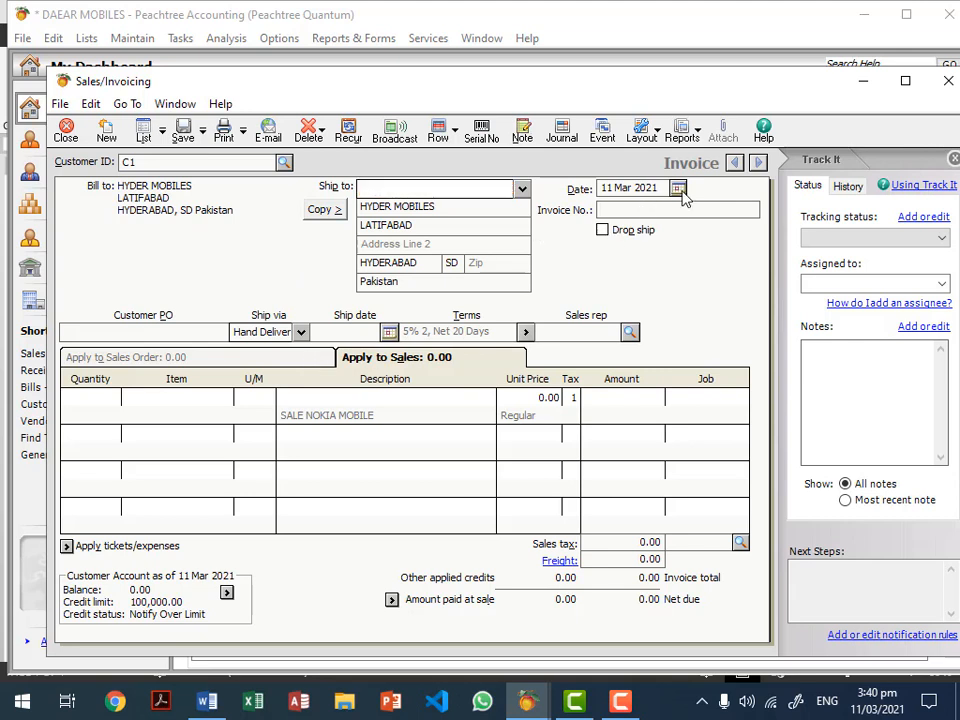
Step: Date the invoice 1 Mar 2021 and give it invoice number 01
{"action": "left_click", "coordinate": [678, 188]}
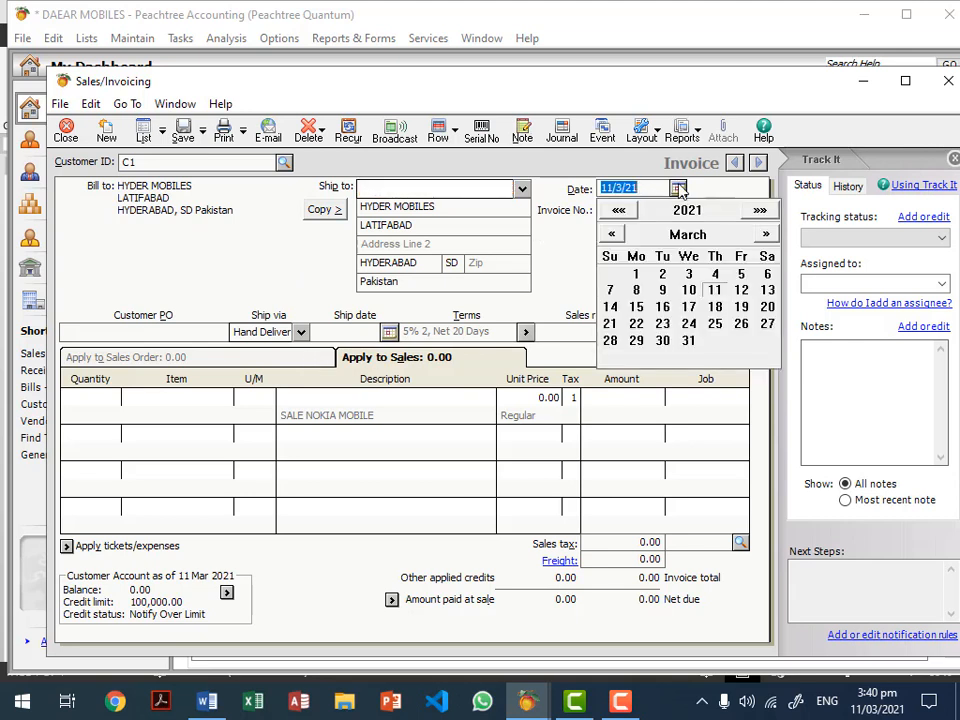
{"action": "left_click", "coordinate": [637, 273]}
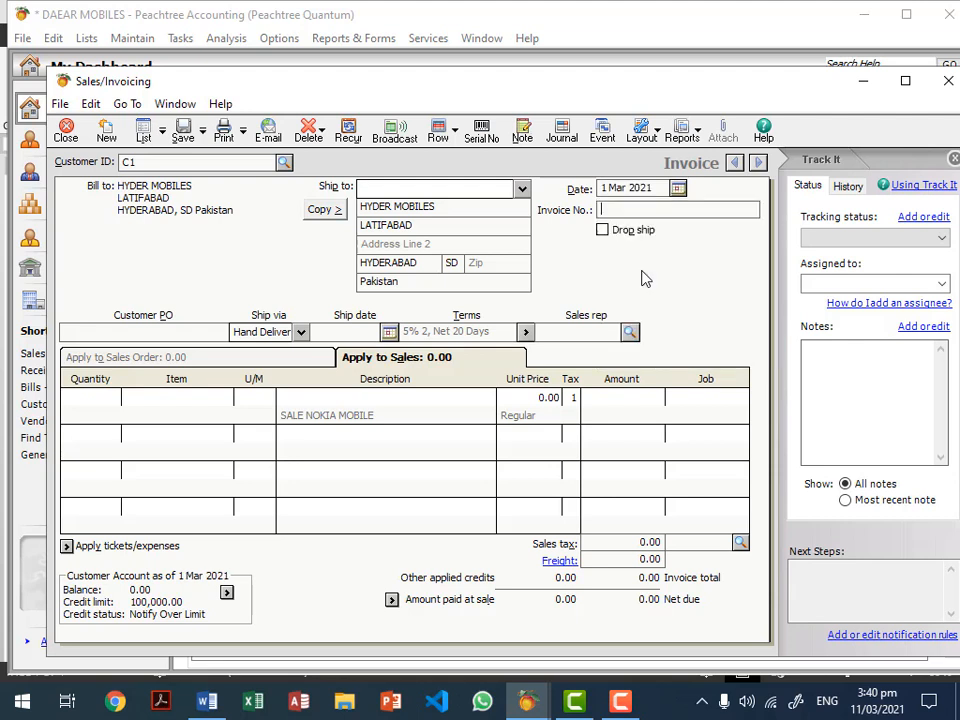
{"action": "left_click", "coordinate": [641, 208]}
{"action": "type", "text": "01"}
{"action": "left_click", "coordinate": [192, 399]}
{"action": "left_click", "coordinate": [226, 398]}
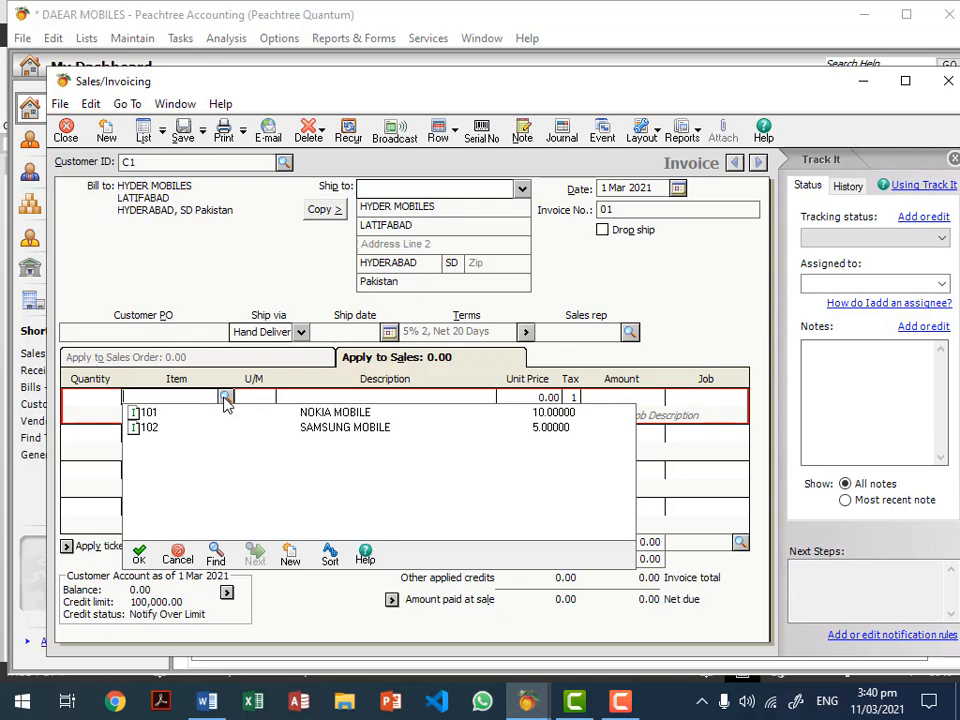
Step: Add 2 of item 101 NOKIA MOBILE at Price Level 3, 9,000.00 each
{"action": "double_click", "coordinate": [307, 413]}
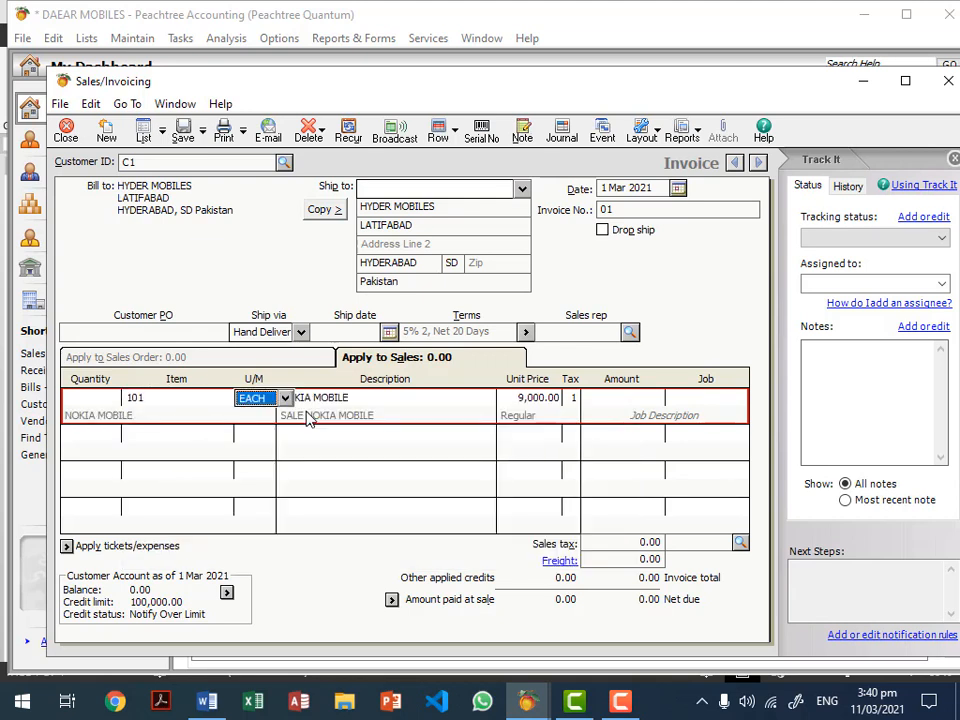
{"action": "left_click", "coordinate": [89, 397]}
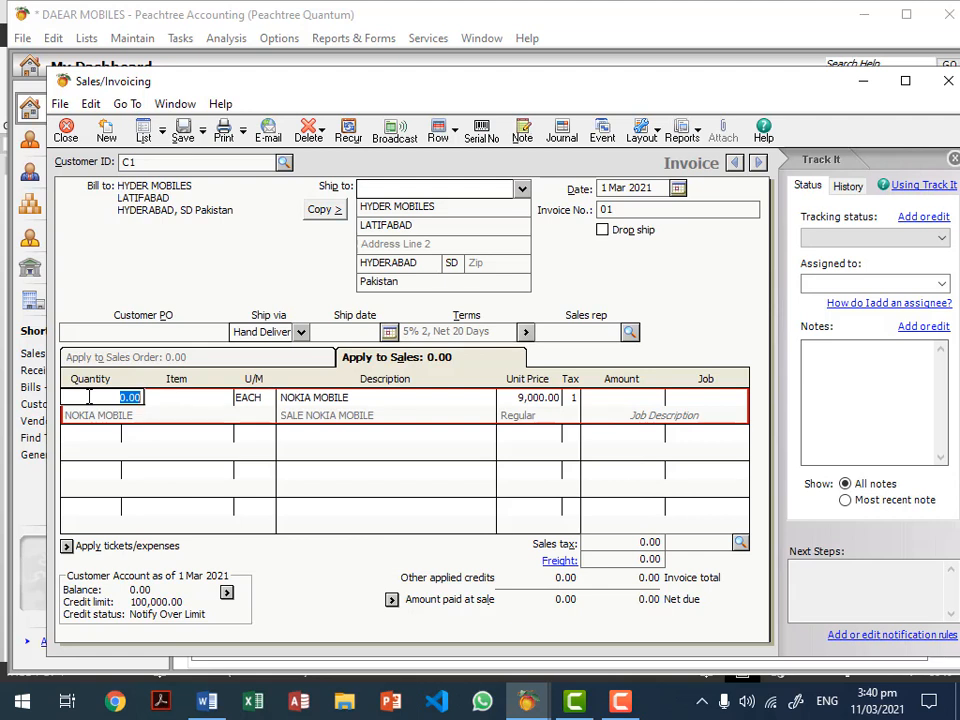
{"action": "type", "text": "2"}
{"action": "left_click", "coordinate": [520, 399]}
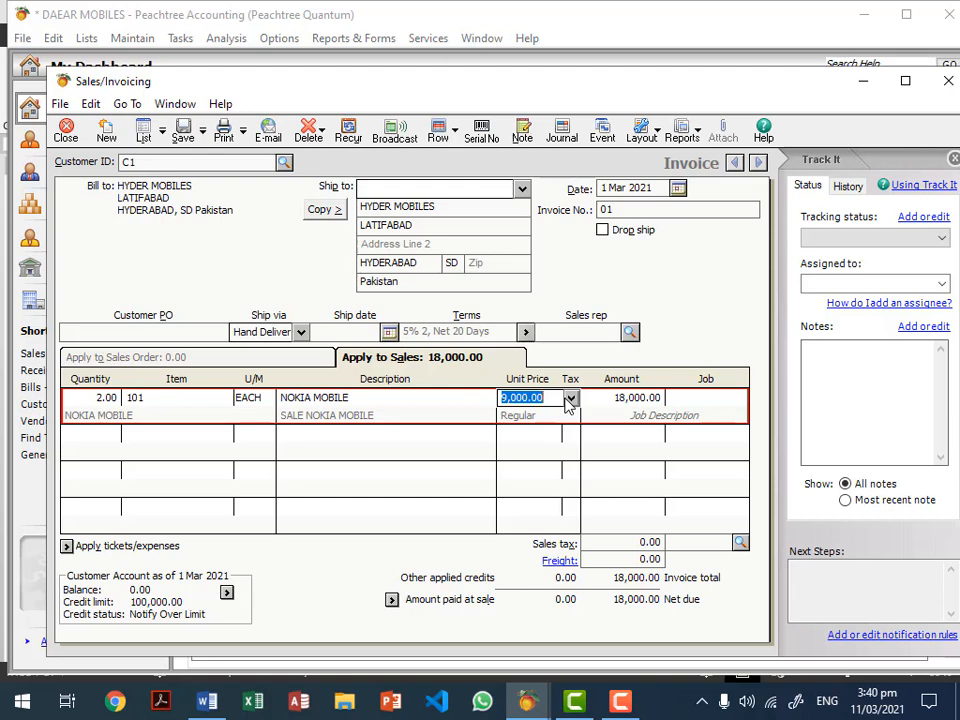
{"action": "left_click", "coordinate": [570, 399]}
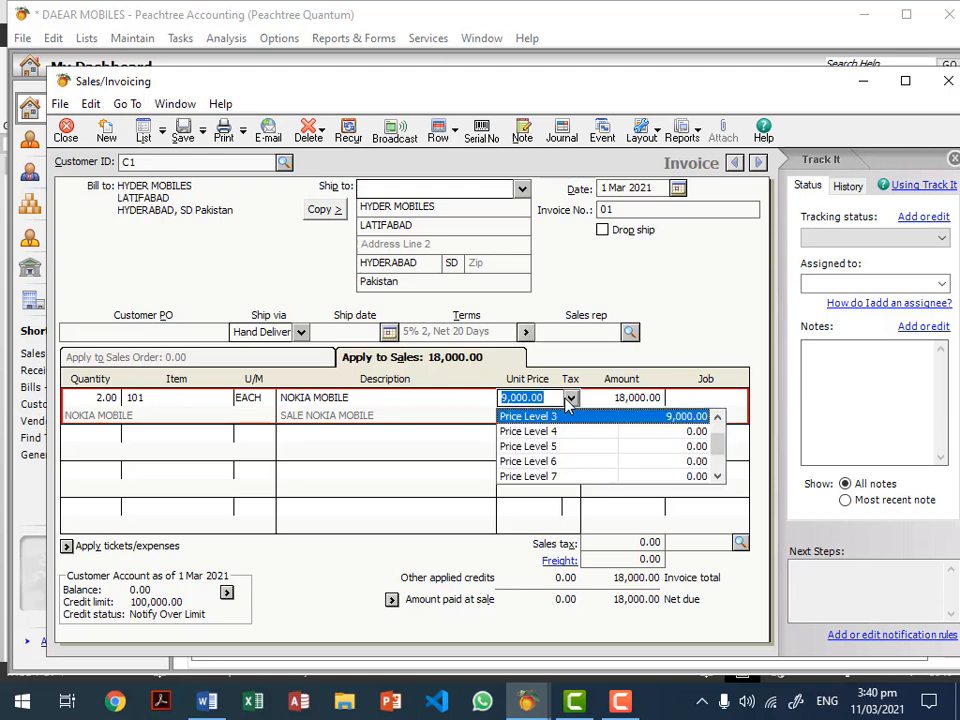
{"action": "left_click", "coordinate": [718, 417]}
{"action": "left_click", "coordinate": [718, 417]}
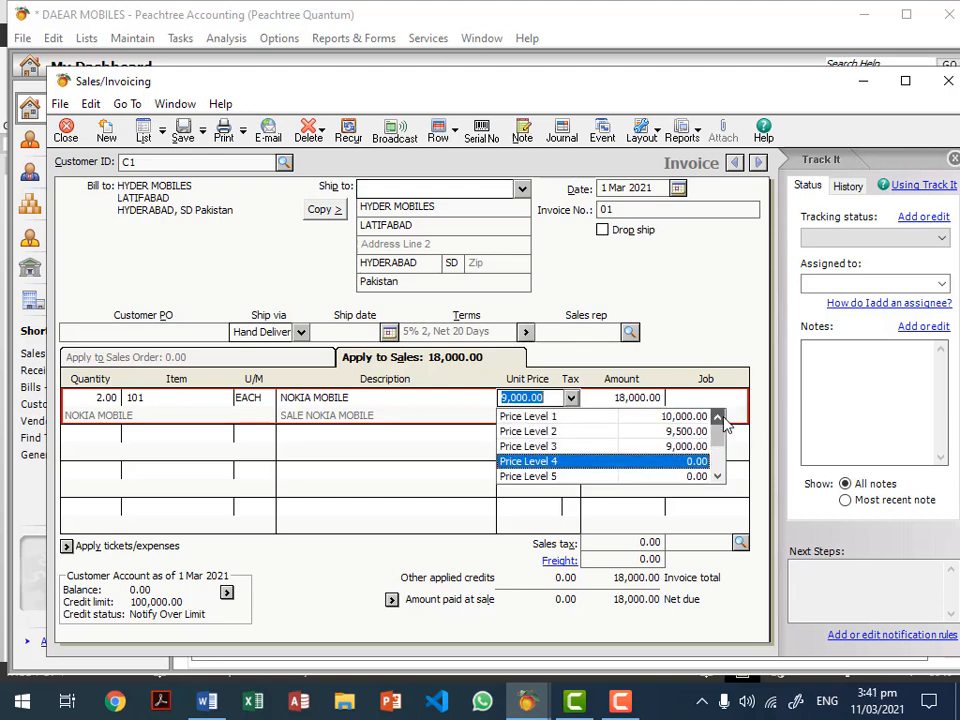
{"action": "left_click", "coordinate": [692, 446]}
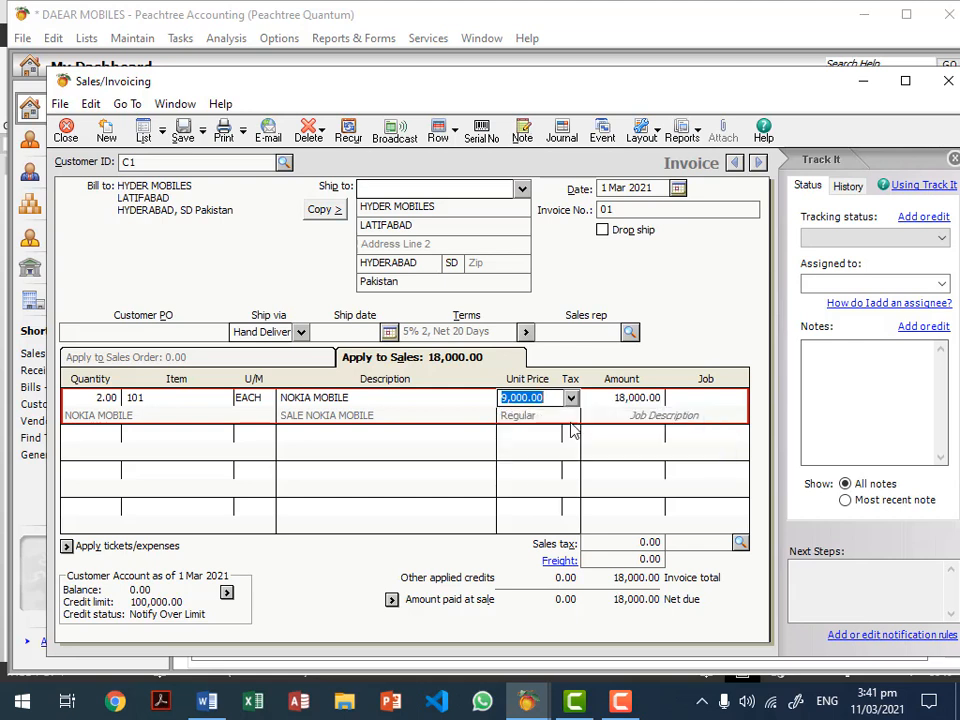
Step: Confirm the 18,000.00 line amount and show the journal entries behind invoice 01
{"action": "left_click", "coordinate": [488, 404]}
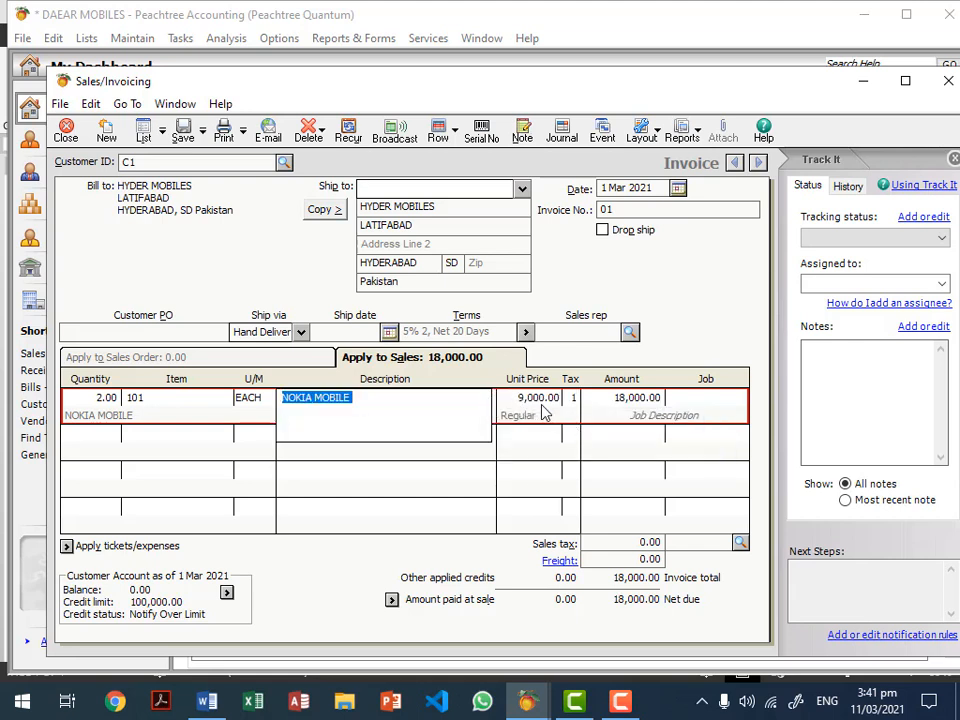
{"action": "left_click", "coordinate": [542, 411]}
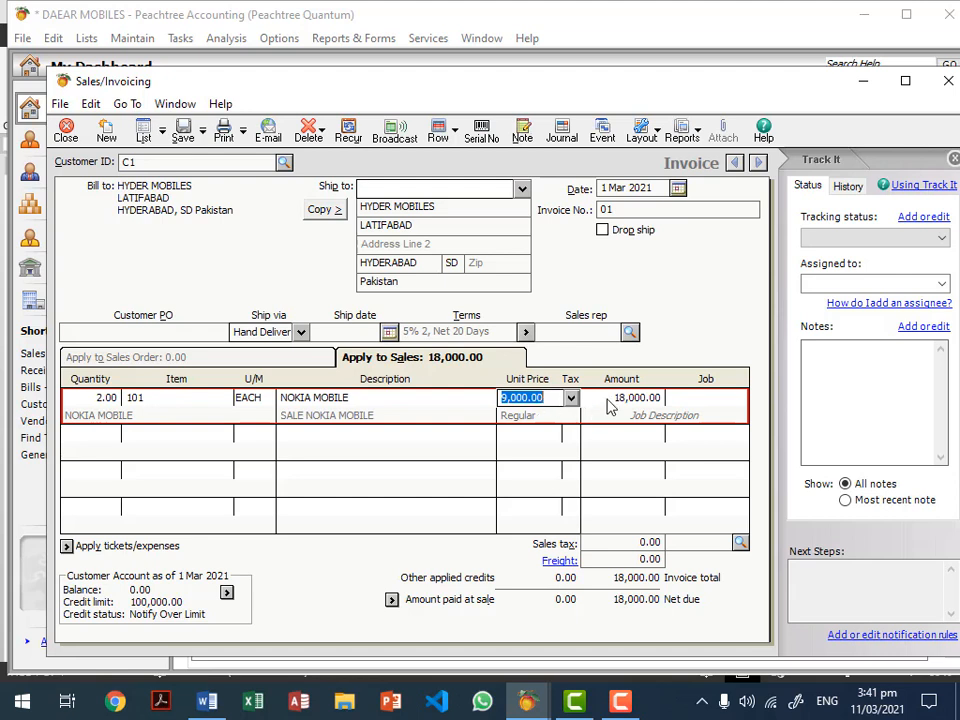
{"action": "left_click", "coordinate": [608, 400]}
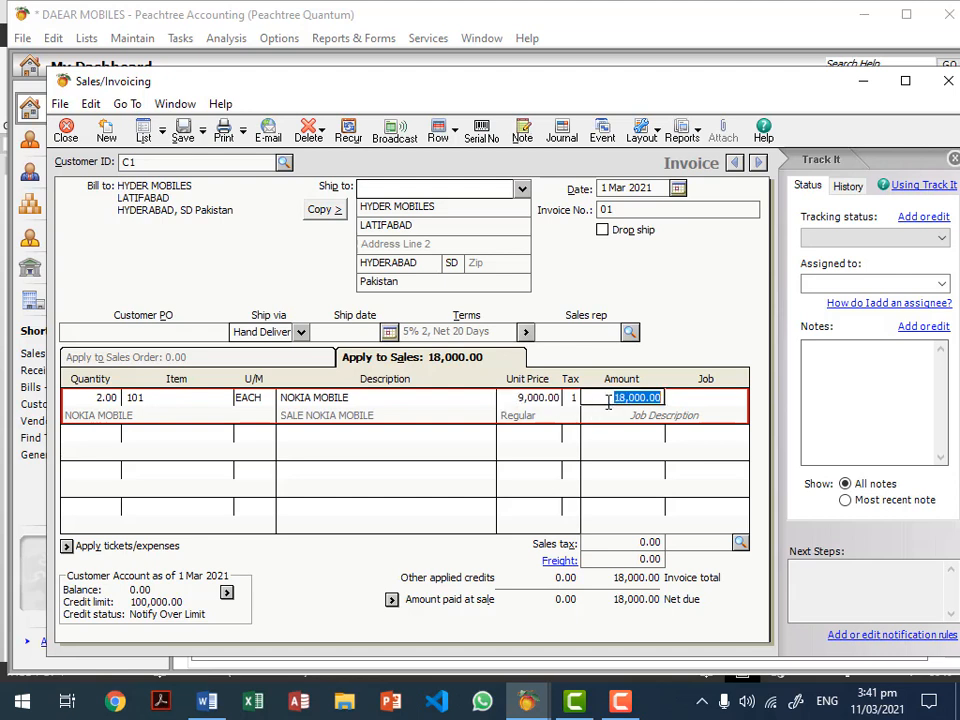
{"action": "left_click", "coordinate": [608, 401]}
{"action": "left_click", "coordinate": [546, 405]}
{"action": "left_click", "coordinate": [632, 405]}
{"action": "left_click", "coordinate": [564, 135]}
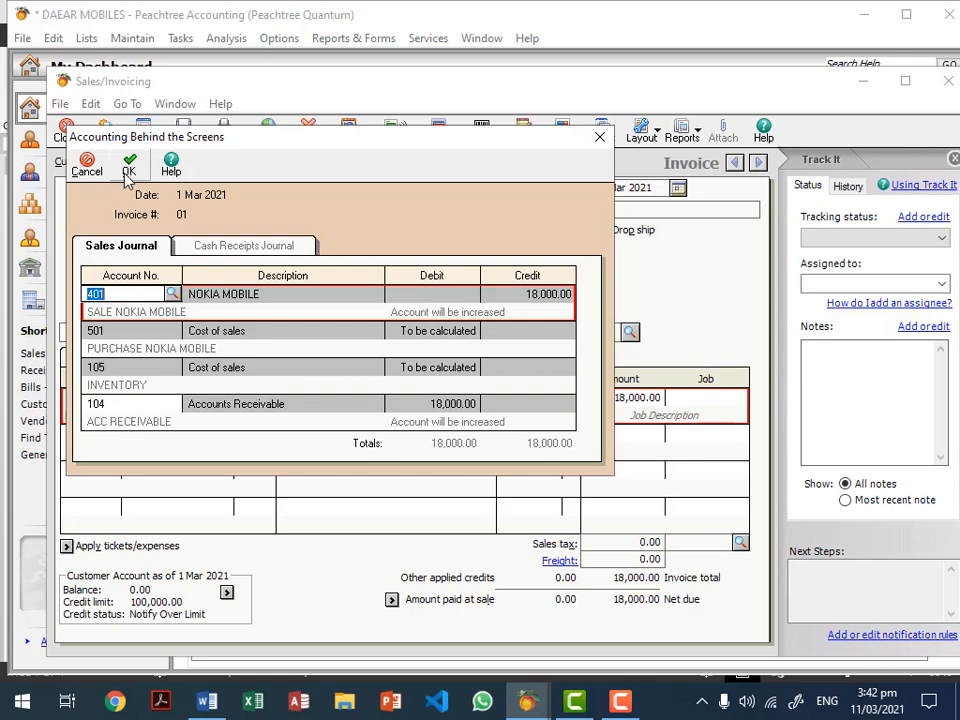
Step: Close the Accounting Behind the Screens sales journal, balanced at 18,000.00, with OK
{"action": "left_click", "coordinate": [94, 163]}
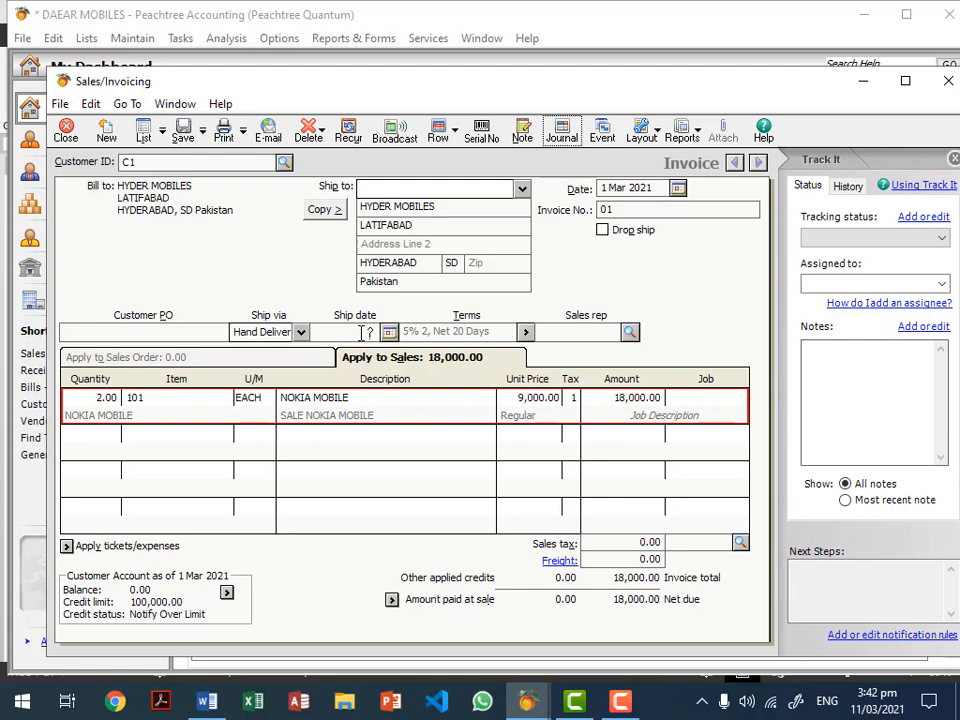
{"action": "left_click", "coordinate": [392, 600]}
Step: Enter a 10,000.00 Cash payment at sale with reference CASH1 on invoice 01
{"action": "left_click", "coordinate": [517, 215]}
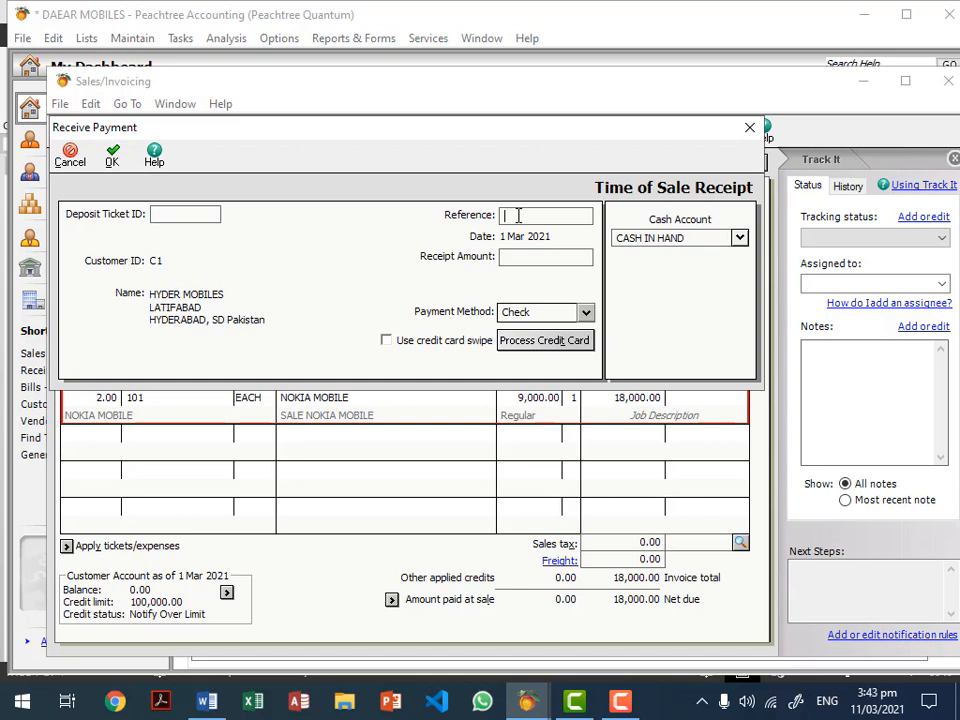
{"action": "type", "text": "011"}
{"action": "key", "text": "BackSpace"}
{"action": "key", "text": "BackSpace"}
{"action": "key", "text": "BackSpace"}
{"action": "type", "text": "CASH1"}
{"action": "left_click", "coordinate": [548, 256]}
{"action": "type", "text": "10000"}
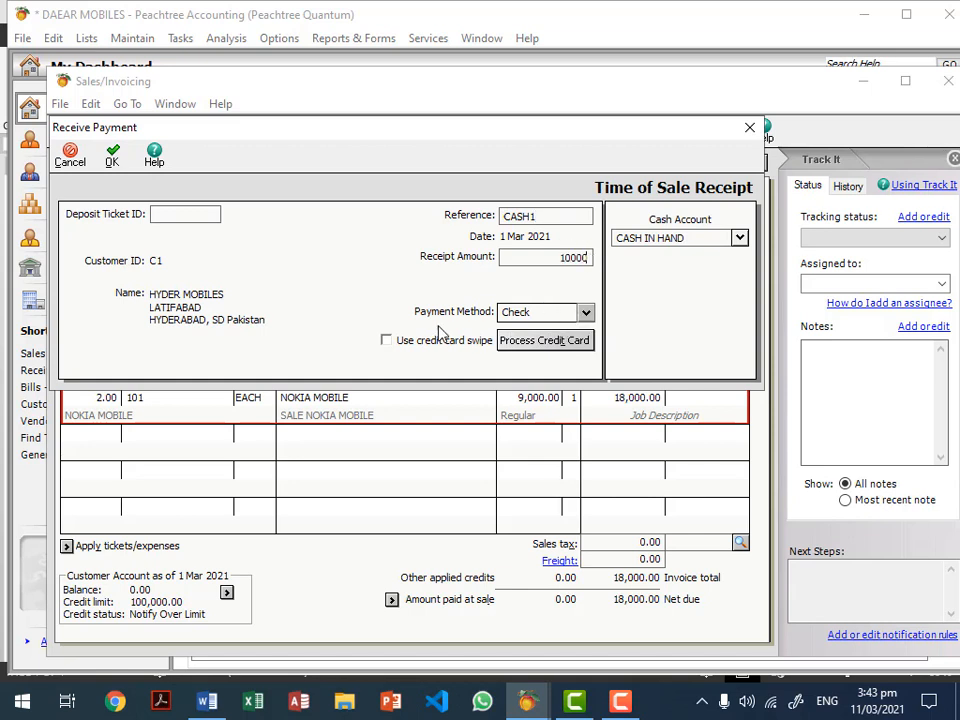
{"action": "left_click", "coordinate": [585, 313]}
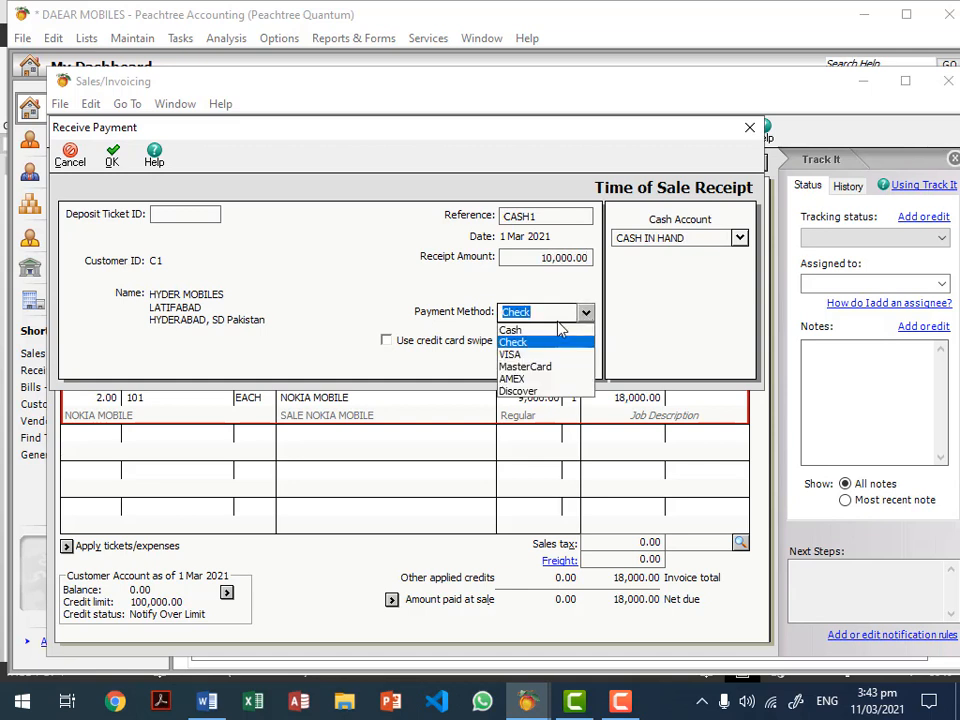
{"action": "left_click", "coordinate": [546, 331]}
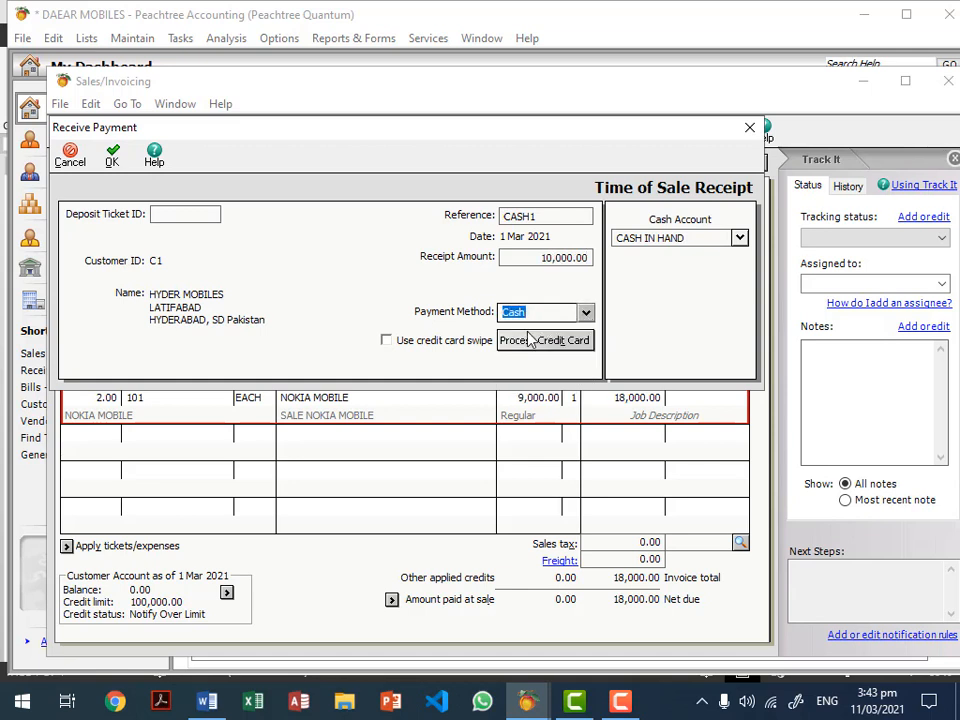
{"action": "left_click", "coordinate": [187, 215]}
{"action": "left_click", "coordinate": [112, 155]}
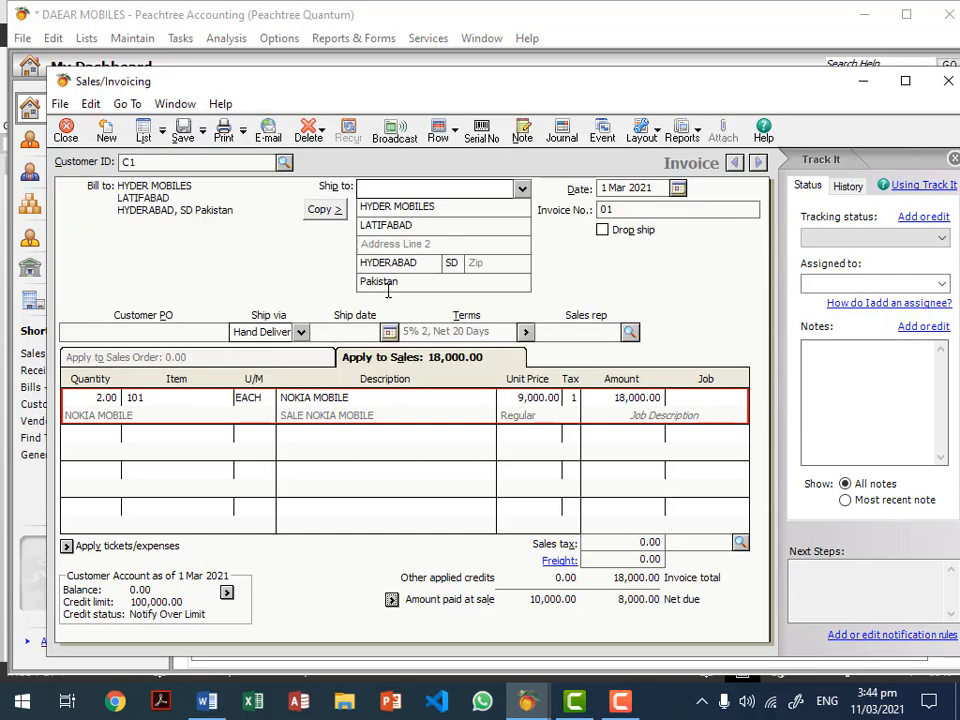
{"action": "left_click", "coordinate": [560, 132]}
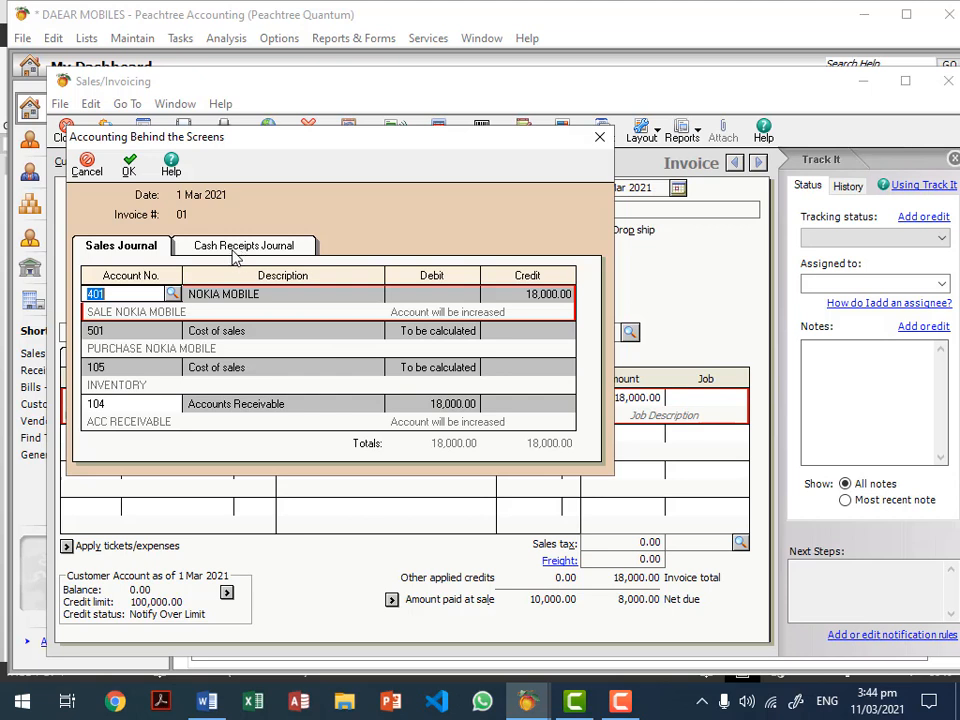
{"action": "left_click", "coordinate": [280, 248]}
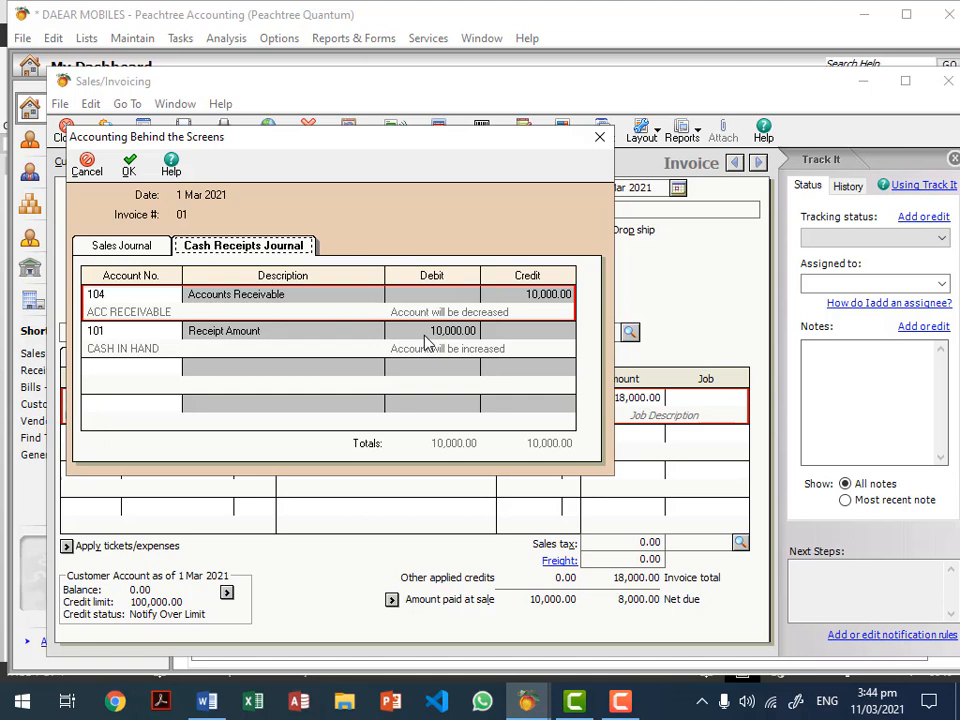
{"action": "left_click", "coordinate": [153, 250]}
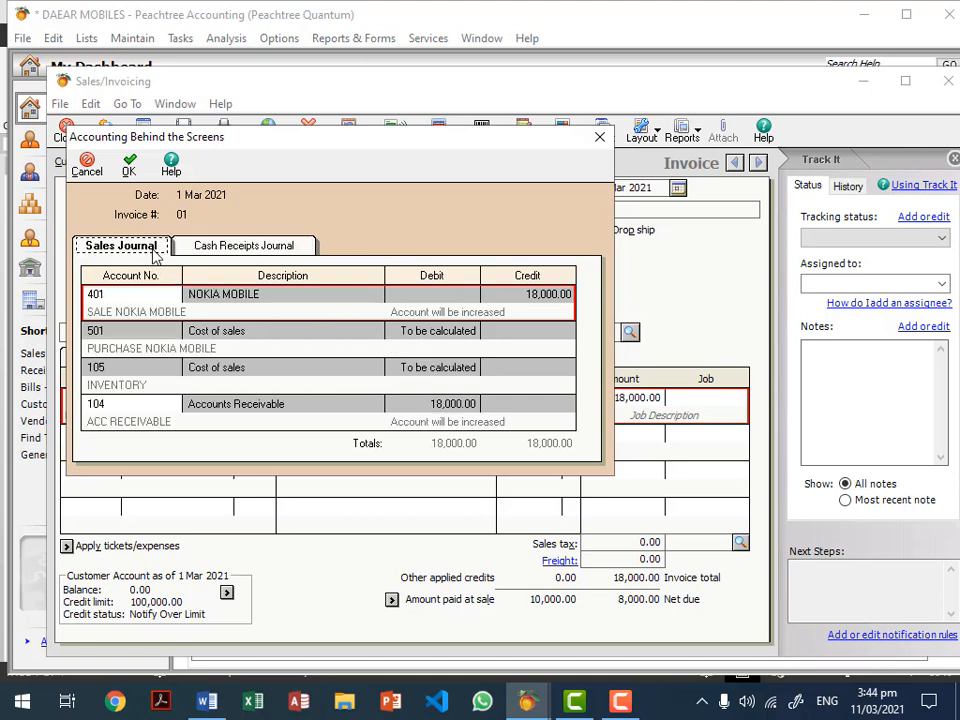
{"action": "left_click", "coordinate": [282, 250]}
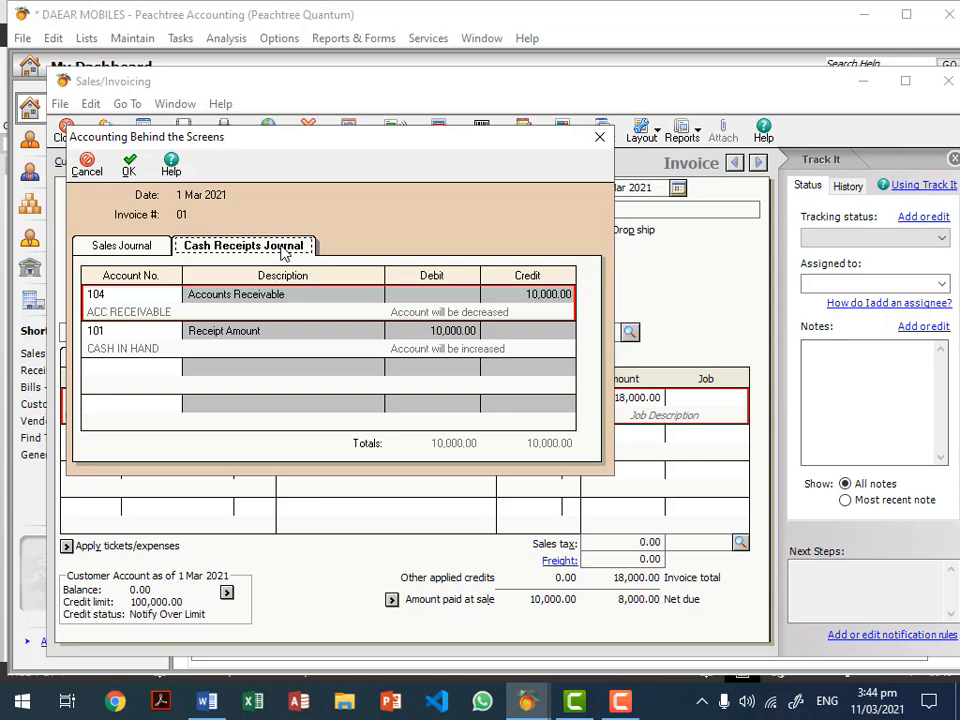
{"action": "left_click", "coordinate": [128, 166]}
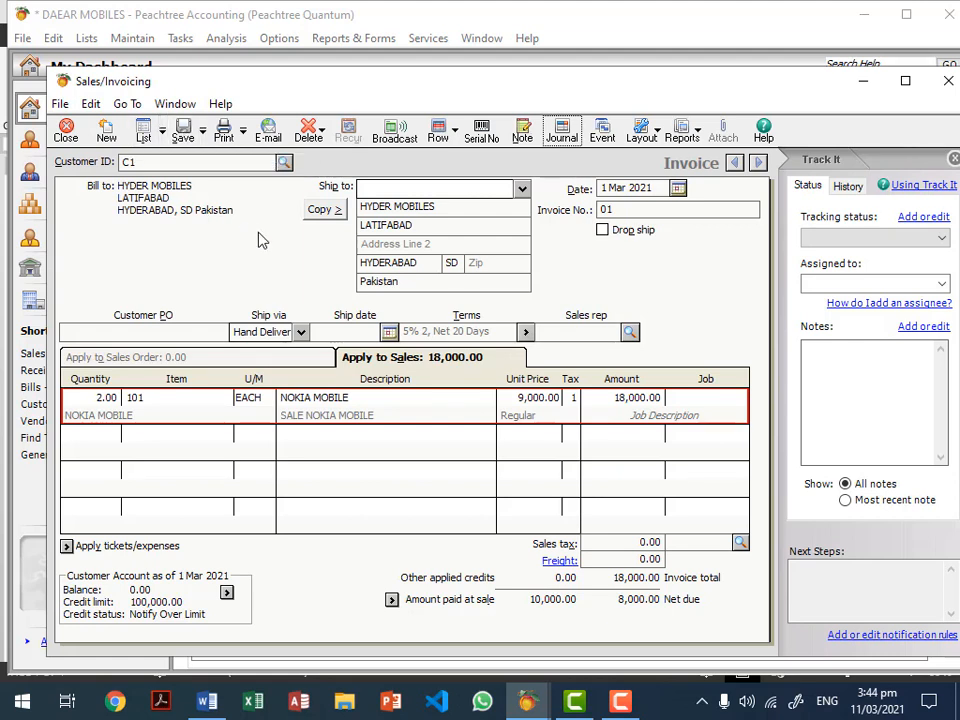
{"action": "left_click", "coordinate": [243, 131]}
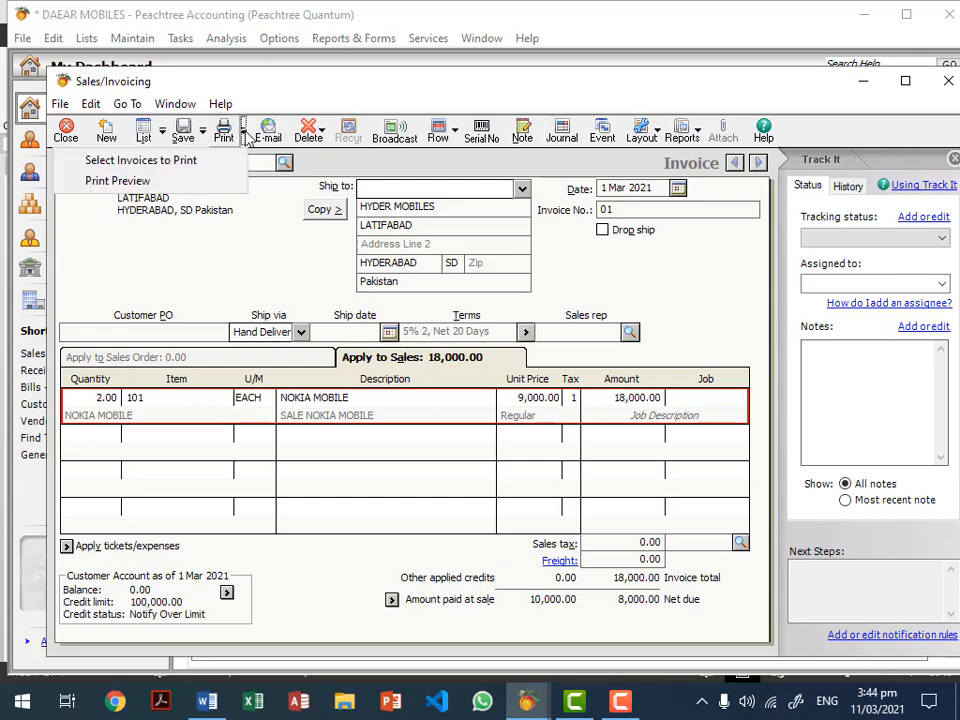
{"action": "left_click", "coordinate": [117, 181]}
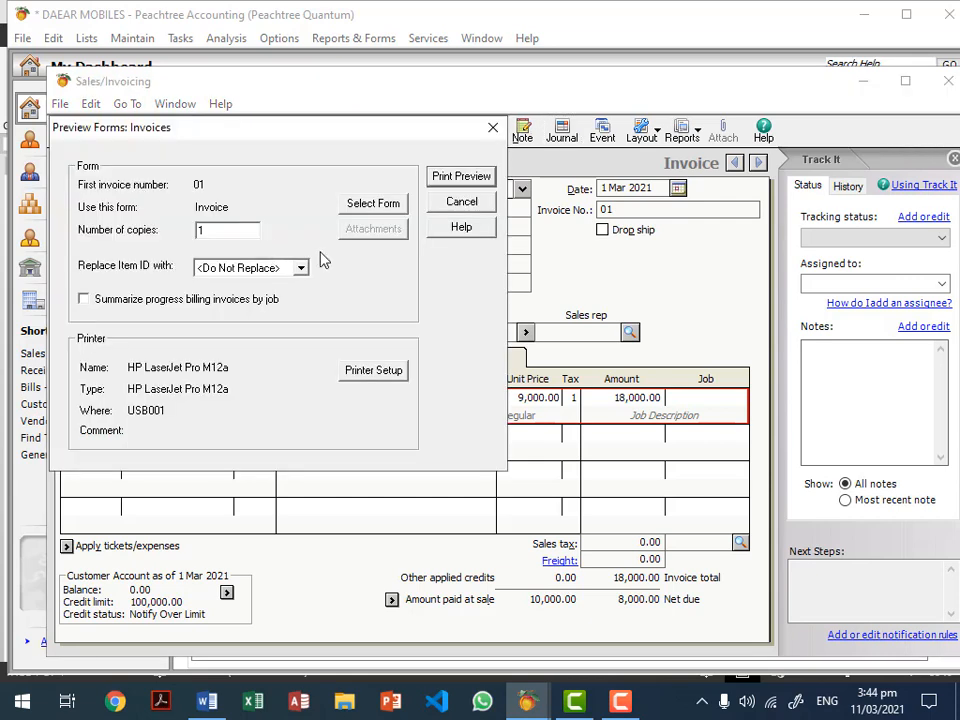
{"action": "left_click", "coordinate": [480, 177]}
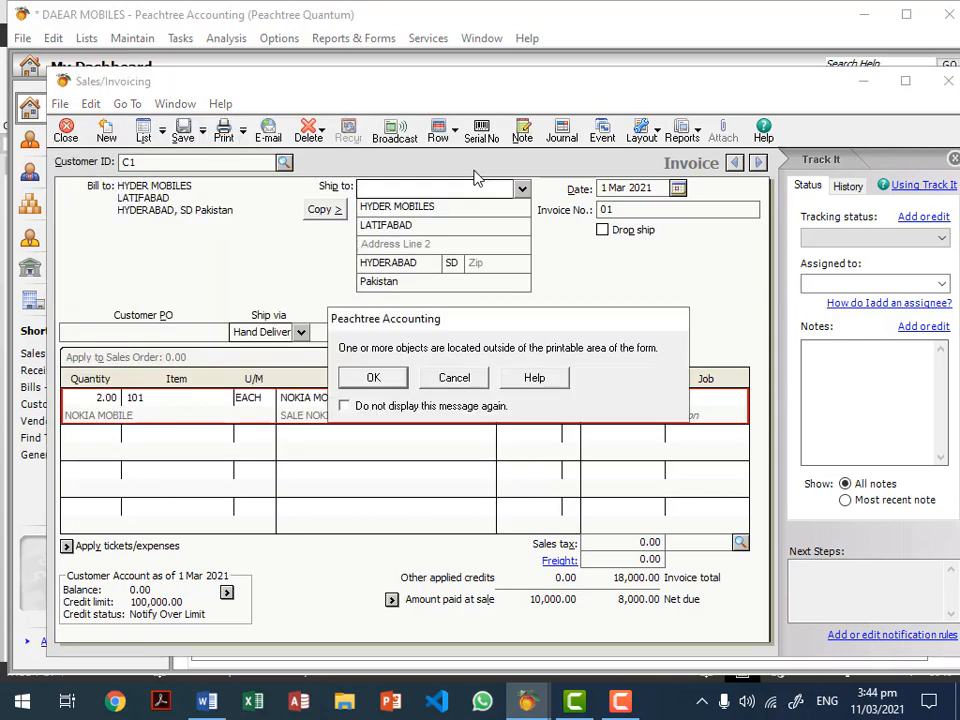
{"action": "left_click", "coordinate": [390, 386]}
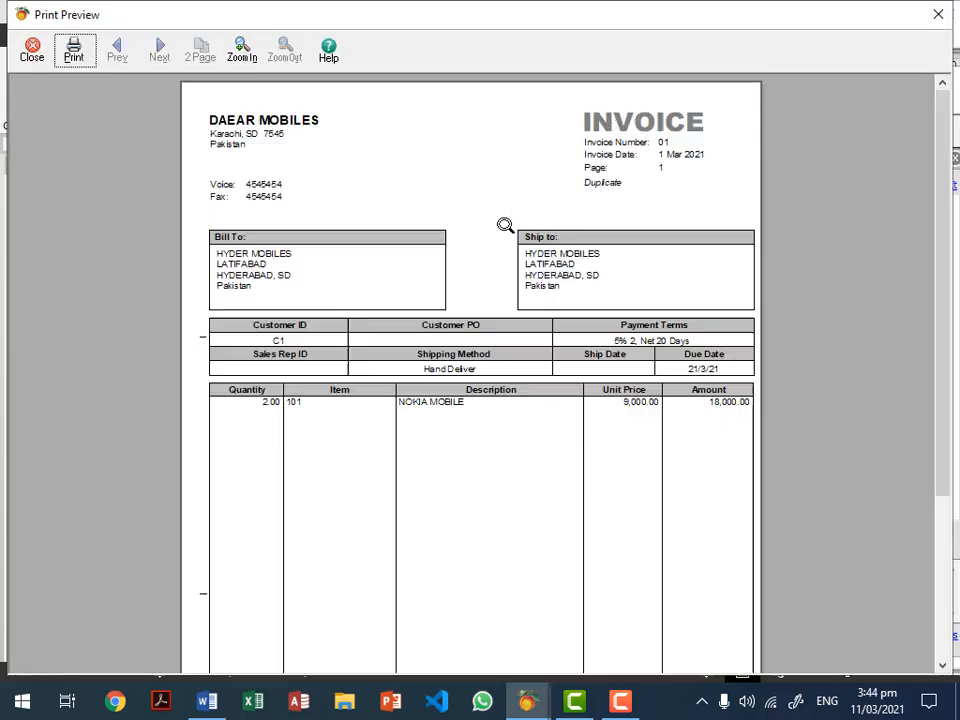
{"action": "left_click", "coordinate": [579, 154]}
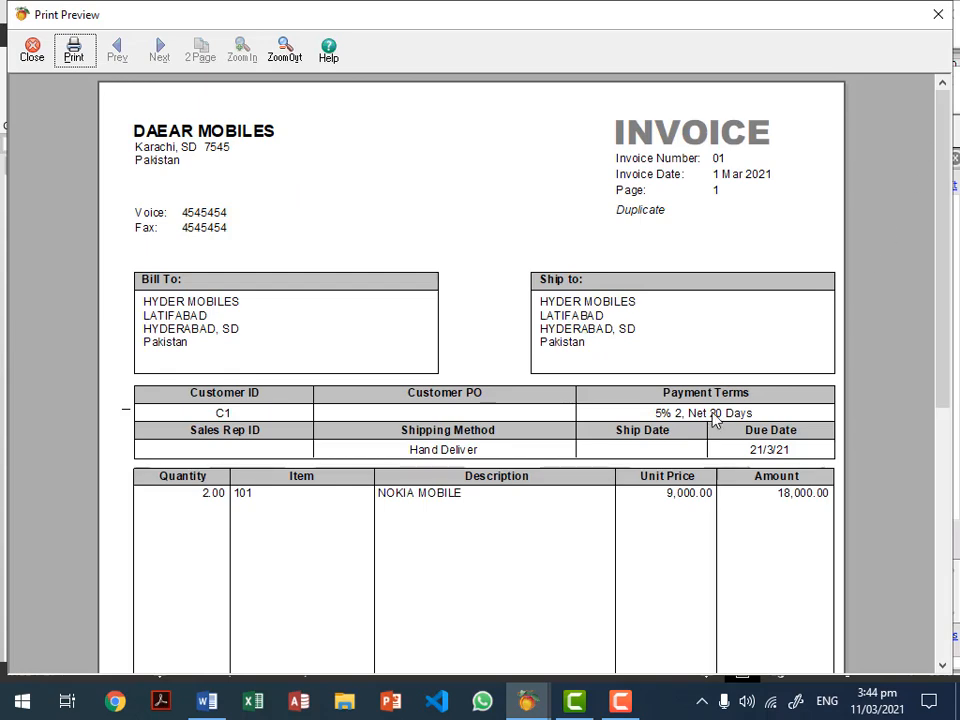
{"action": "scroll", "coordinate": [716, 420], "scroll_direction": "down", "scroll_amount": 5}
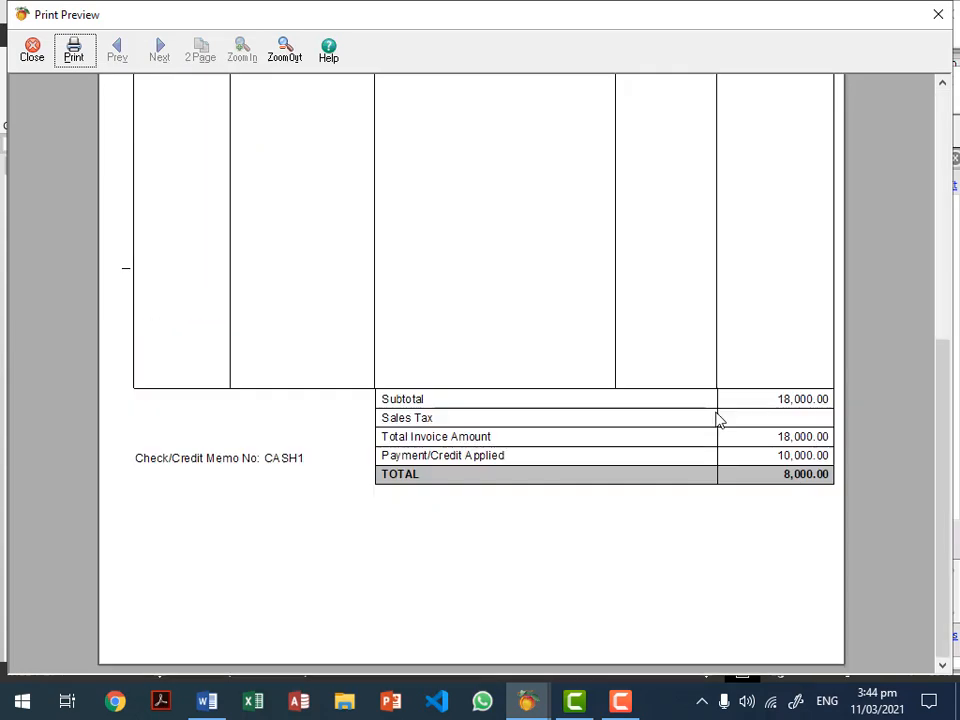
{"action": "scroll", "coordinate": [716, 420], "scroll_direction": "up", "scroll_amount": 5}
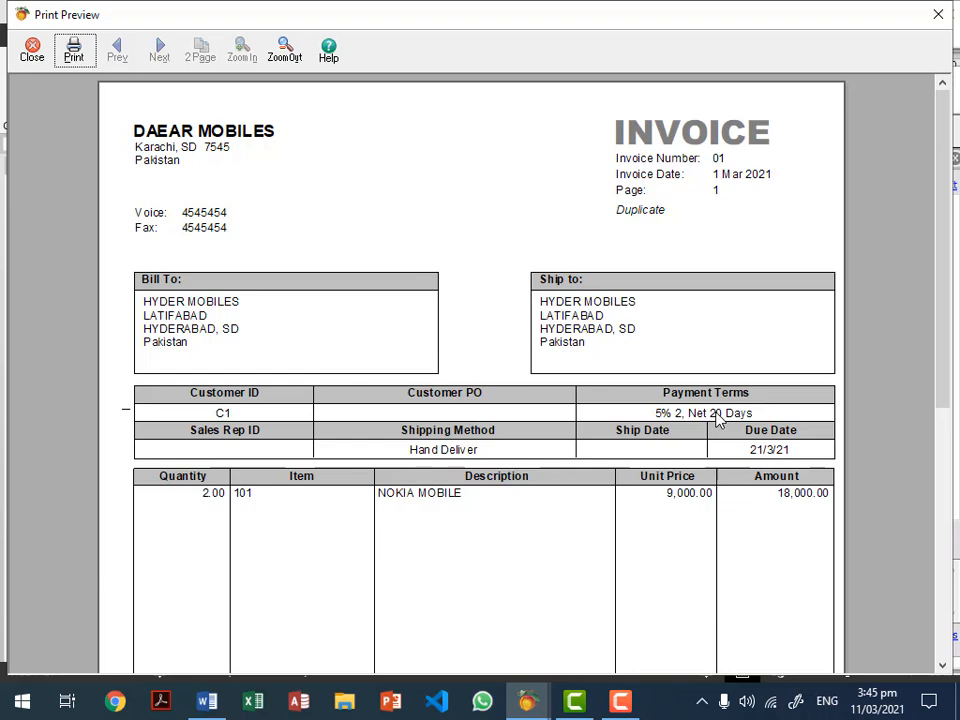
{"action": "key", "text": "Escape"}
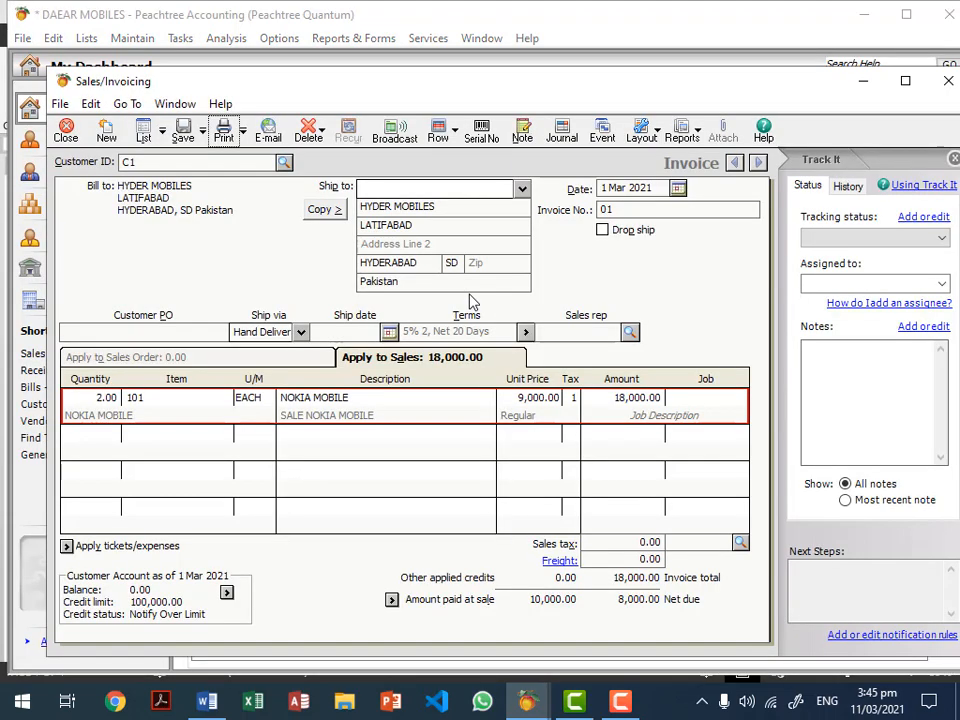
Step: Save invoice 01 and close the Sales/Invoicing window
{"action": "left_click", "coordinate": [183, 130]}
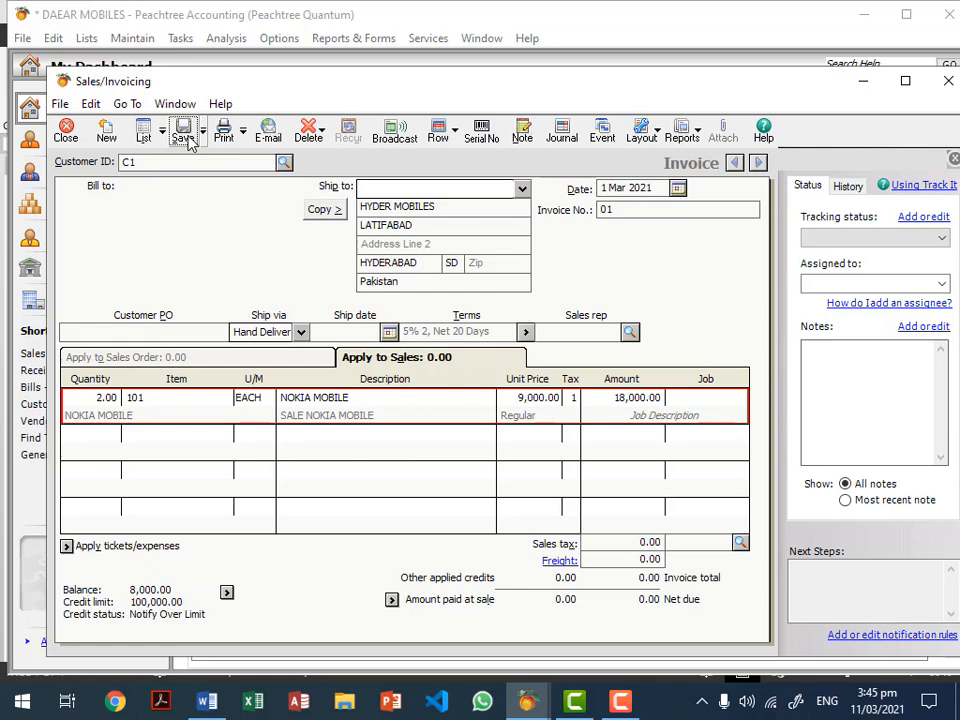
{"action": "left_click", "coordinate": [64, 132]}
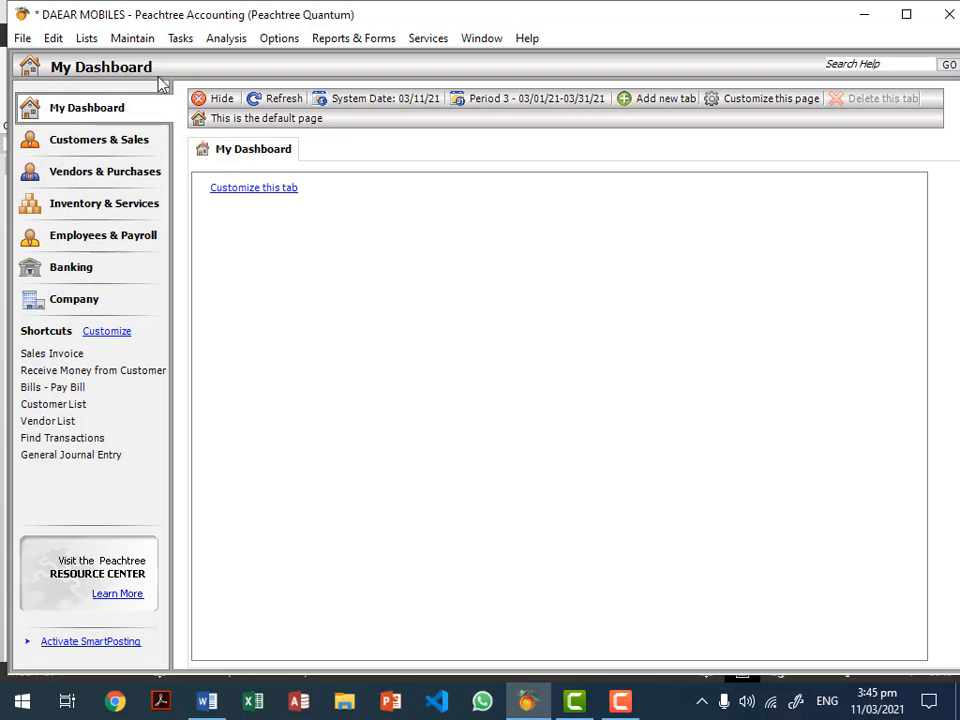
{"action": "left_click", "coordinate": [176, 39]}
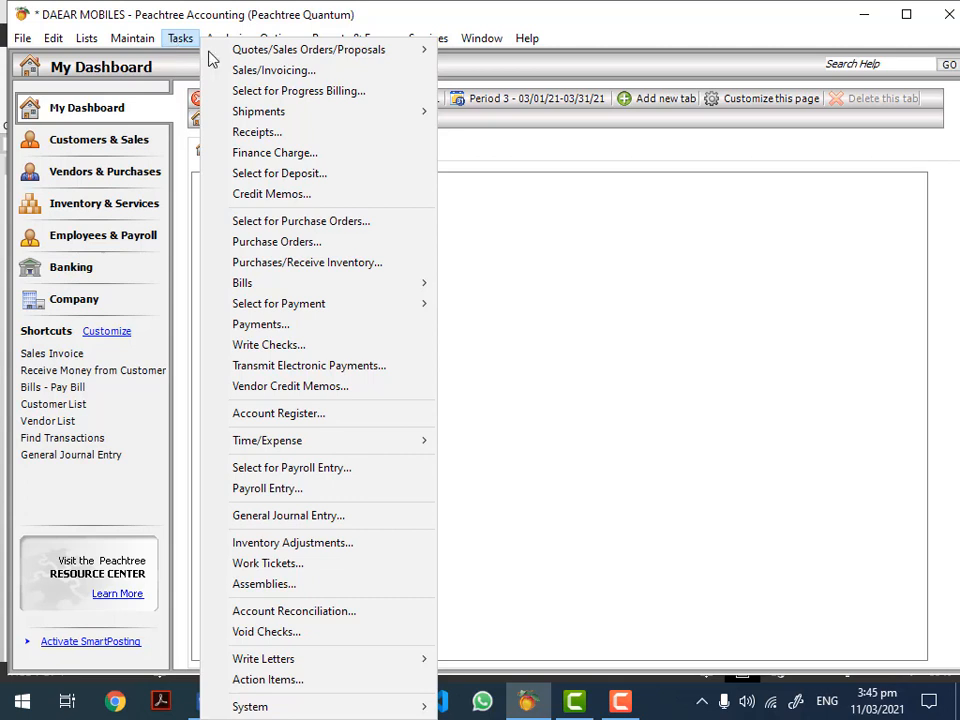
Step: Start a receipt from WALK IN CUSTOMERS with reference CASH2
{"action": "left_click", "coordinate": [256, 134]}
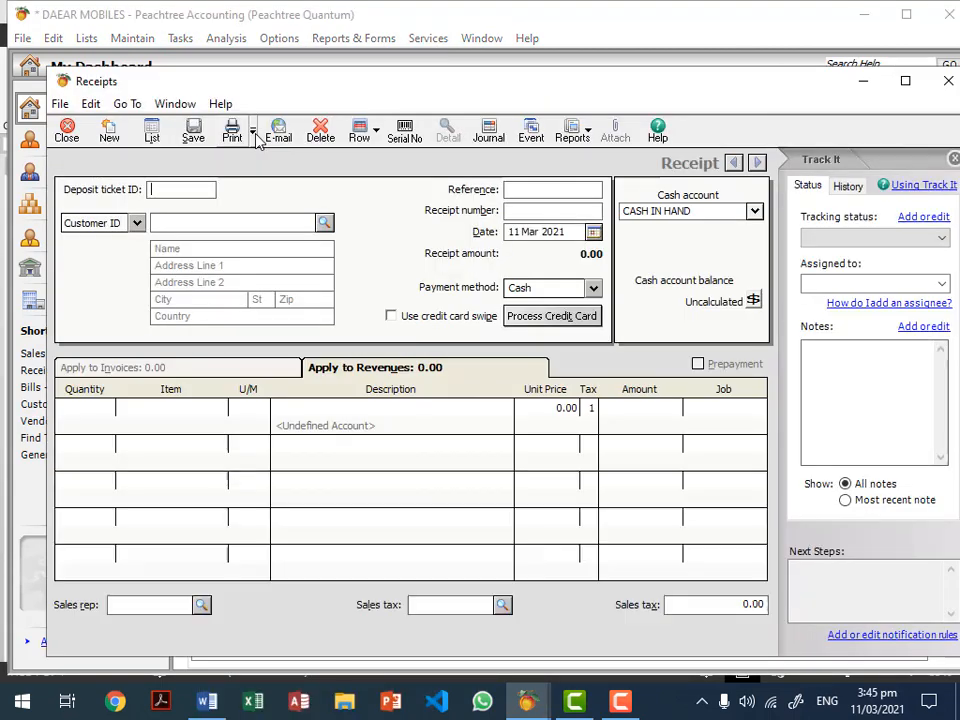
{"action": "left_click", "coordinate": [323, 222]}
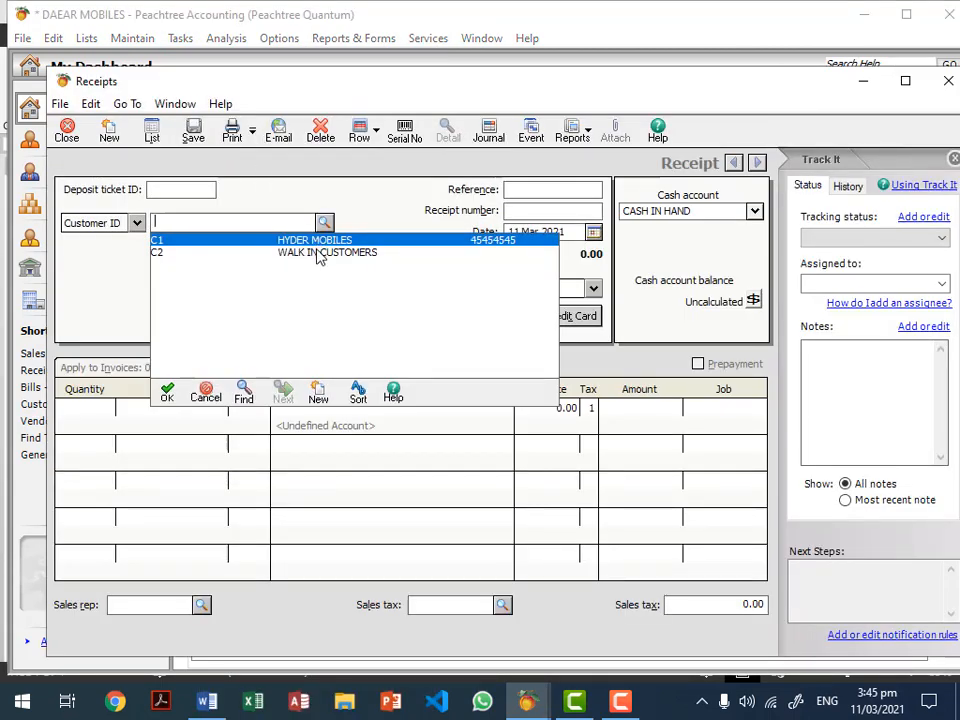
{"action": "left_click", "coordinate": [318, 253]}
{"action": "left_click", "coordinate": [530, 193]}
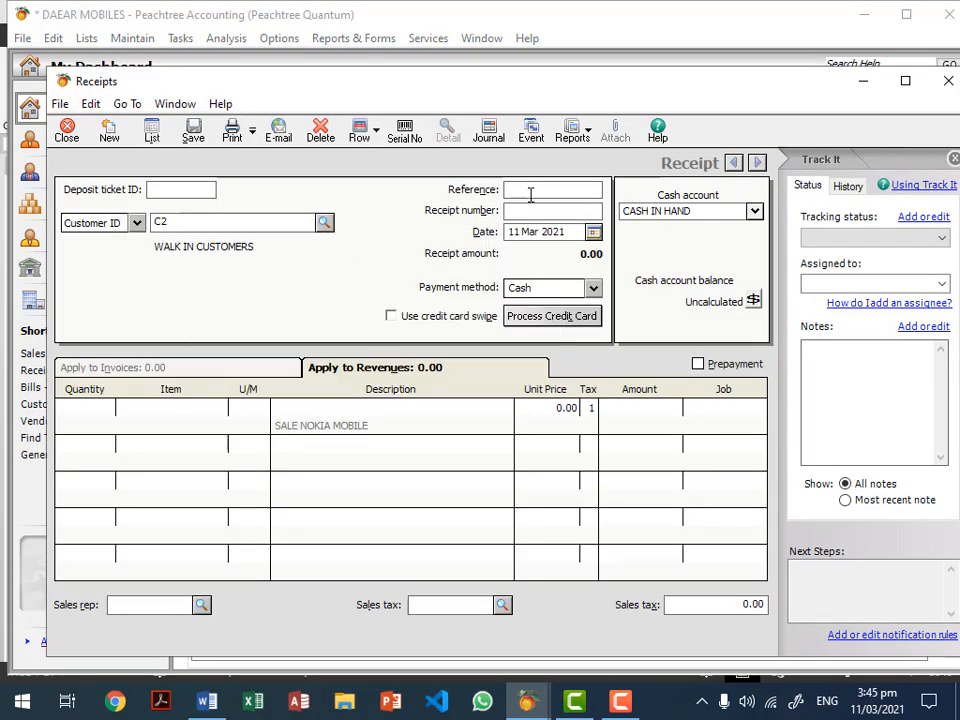
{"action": "type", "text": "CASH2"}
Step: Set the receipt number to 01 and the receipt date to 2 March 2021
{"action": "left_click", "coordinate": [538, 214]}
{"action": "type", "text": "02"}
{"action": "key", "text": "BackSpace"}
{"action": "type", "text": "1"}
{"action": "left_click", "coordinate": [593, 232]}
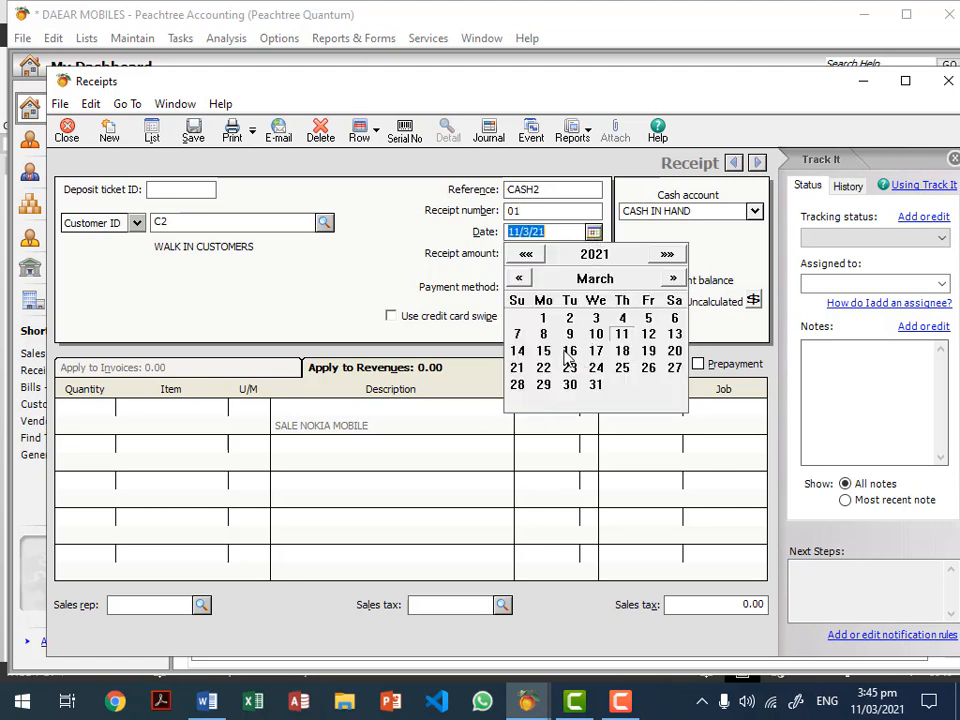
{"action": "left_click", "coordinate": [569, 318]}
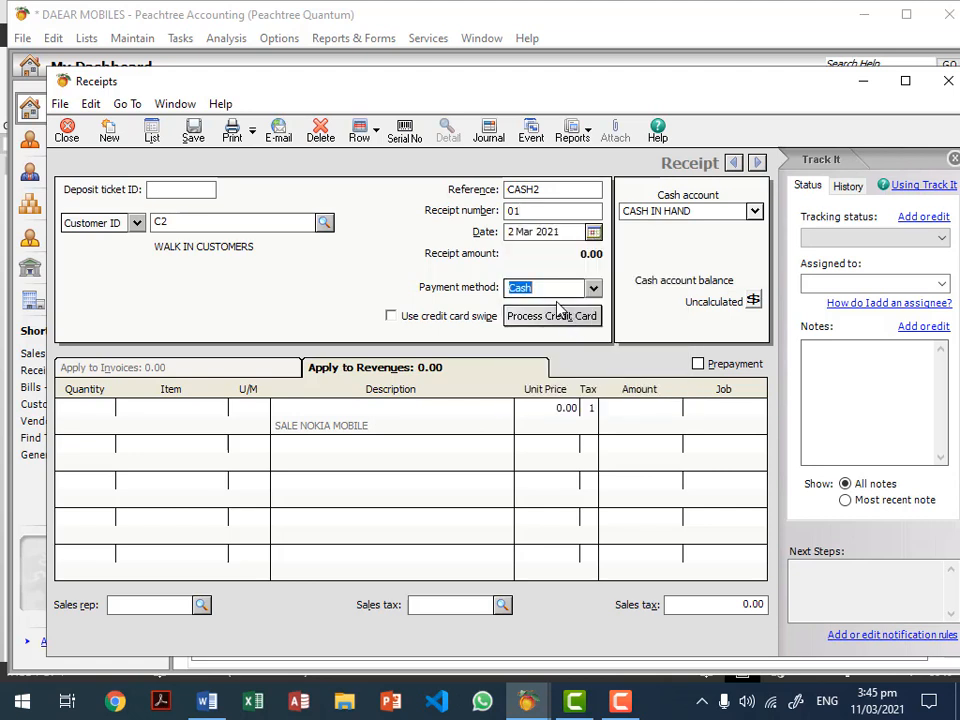
Step: Confirm Cash as the payment method and begin the first receipt line
{"action": "left_click", "coordinate": [561, 288]}
{"action": "left_click", "coordinate": [565, 190]}
{"action": "left_click", "coordinate": [558, 213]}
{"action": "left_click", "coordinate": [549, 289]}
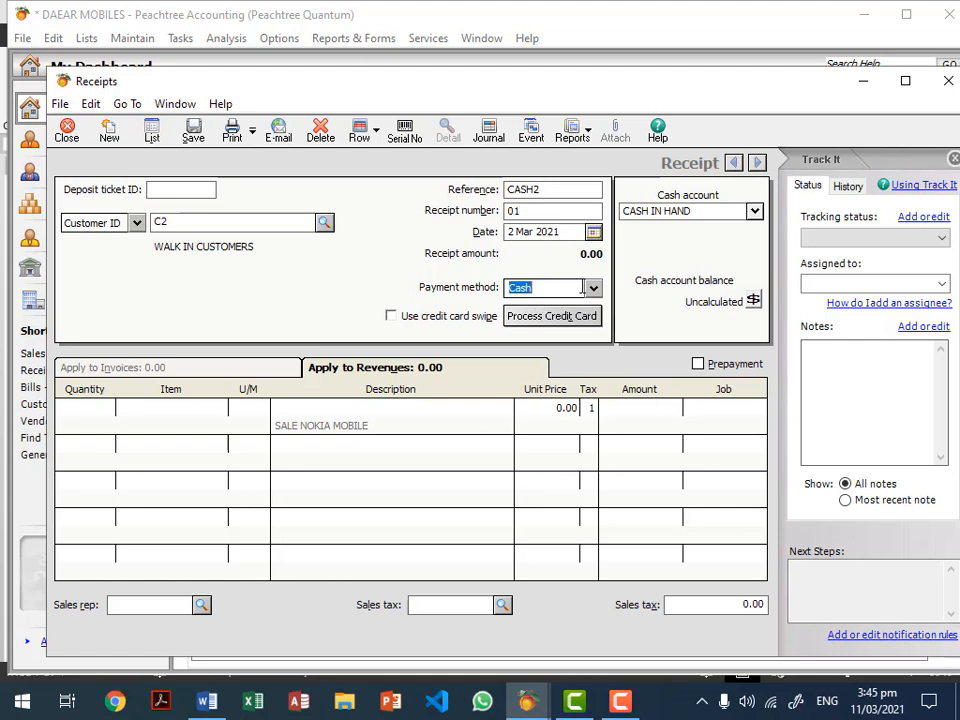
{"action": "left_click", "coordinate": [205, 410]}
{"action": "left_click", "coordinate": [220, 408]}
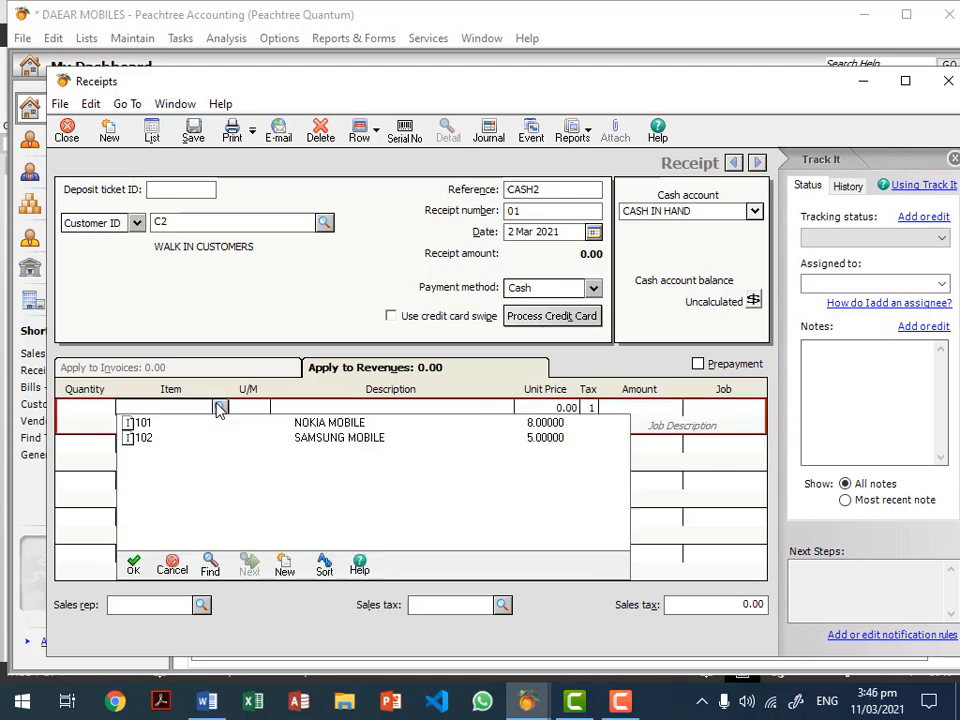
Step: Add one SAMSUNG MOBILE (item 102) at 20,000.00 to the receipt line
{"action": "double_click", "coordinate": [304, 440]}
{"action": "left_click", "coordinate": [93, 408]}
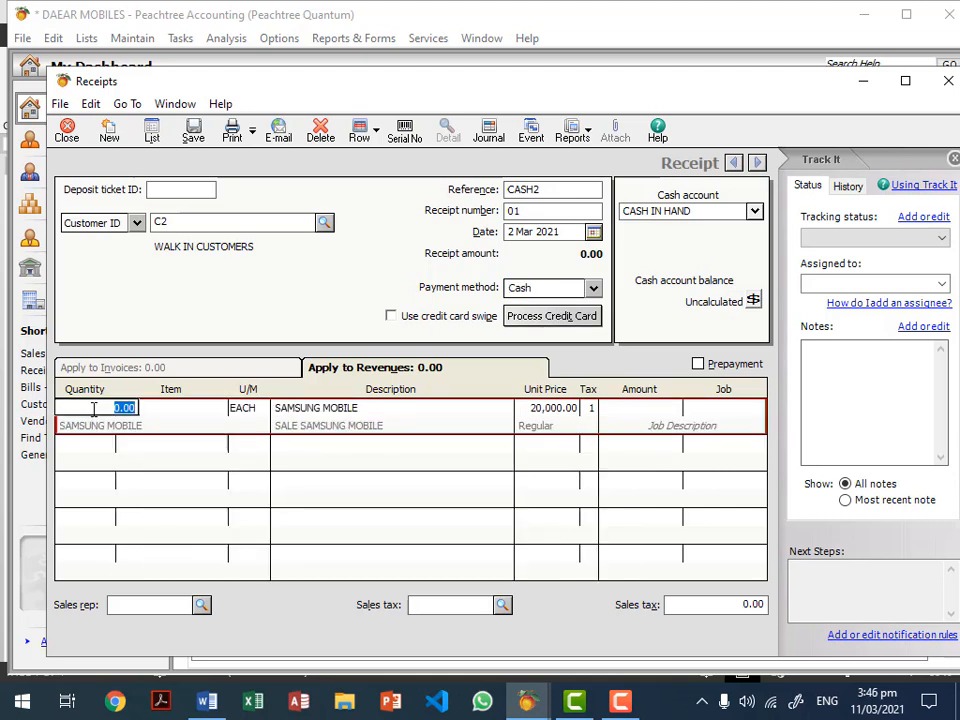
{"action": "type", "text": "1"}
{"action": "left_click", "coordinate": [553, 408]}
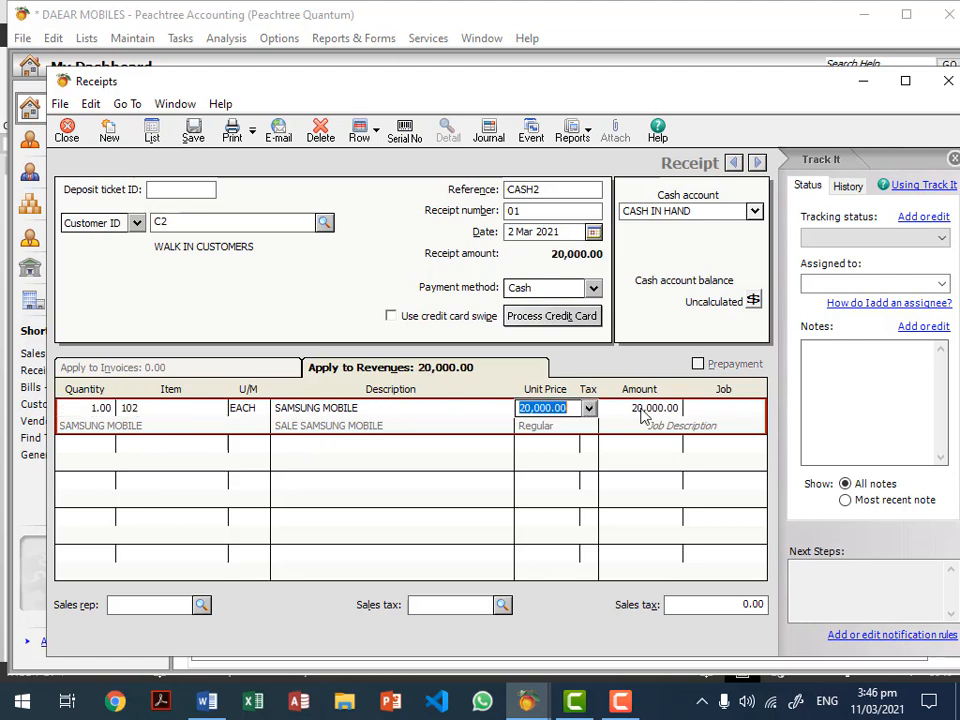
{"action": "left_click", "coordinate": [660, 408]}
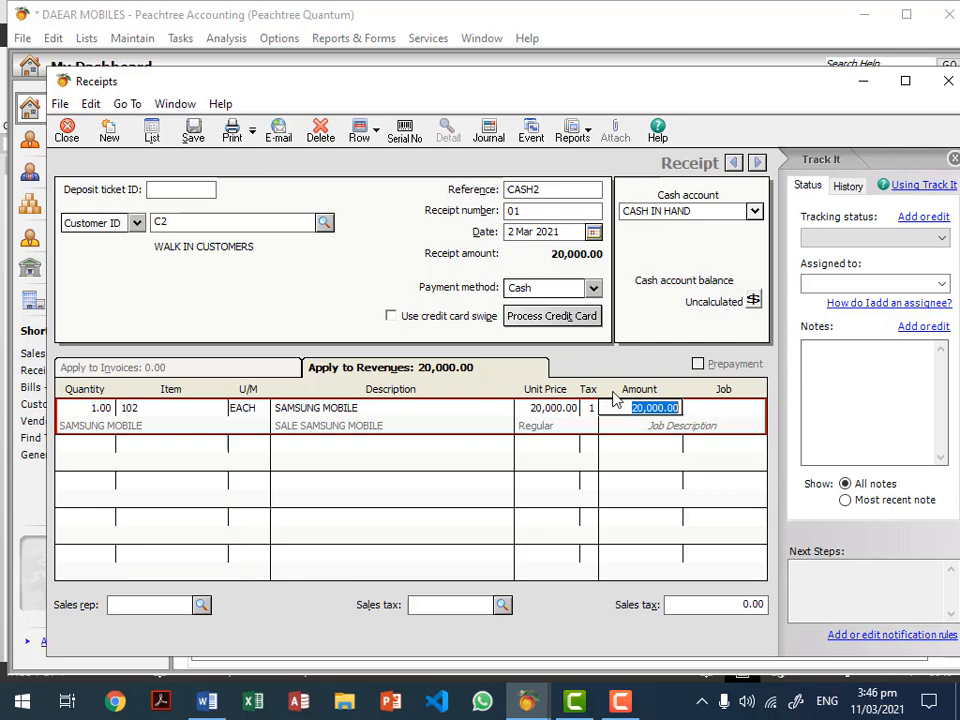
Step: Check the receipt's journal entries, then save it and close the receipts window
{"action": "left_click", "coordinate": [492, 138]}
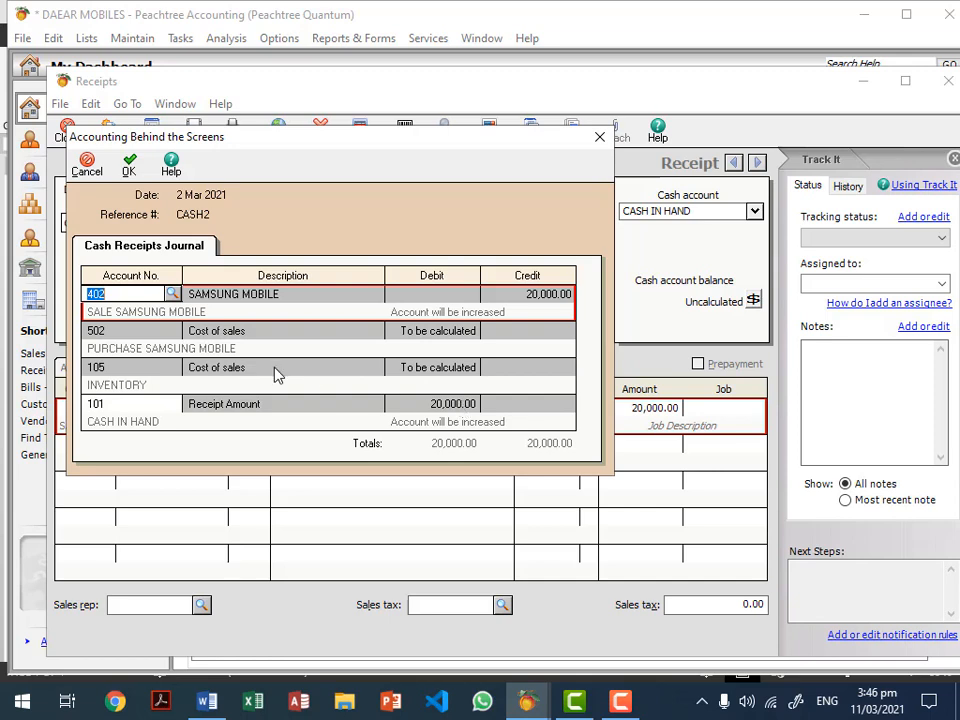
{"action": "left_click", "coordinate": [129, 164]}
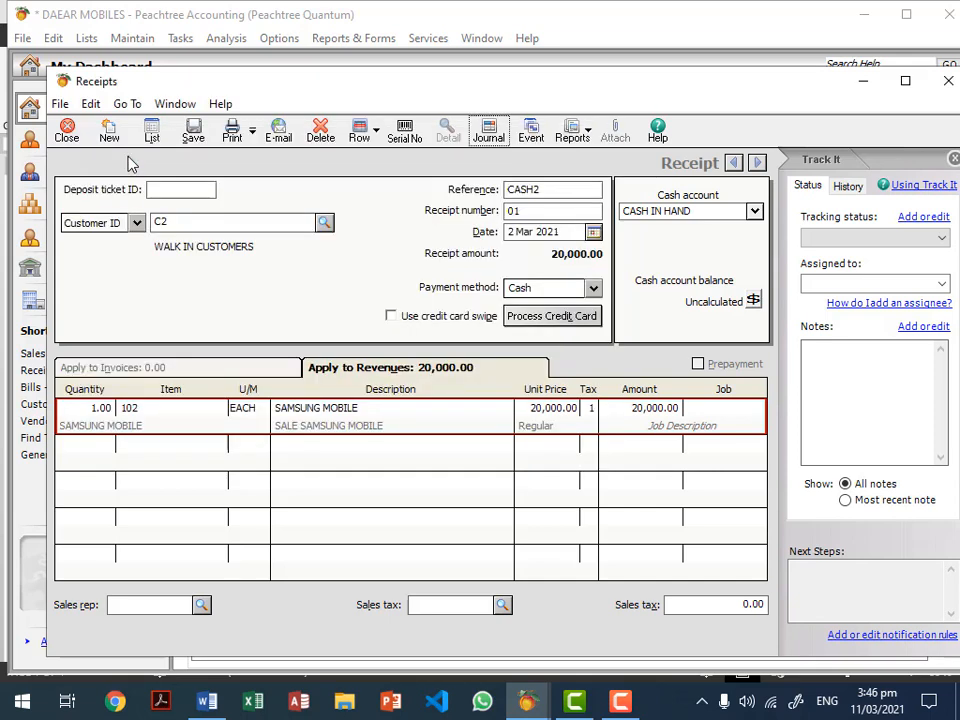
{"action": "left_click", "coordinate": [193, 133]}
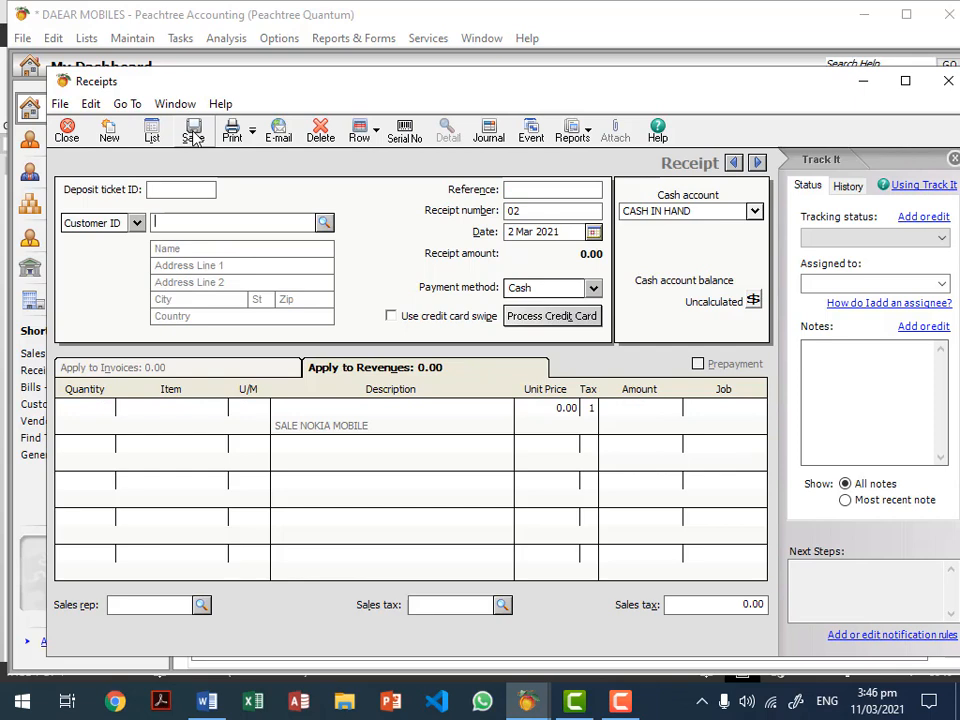
{"action": "left_click", "coordinate": [68, 132]}
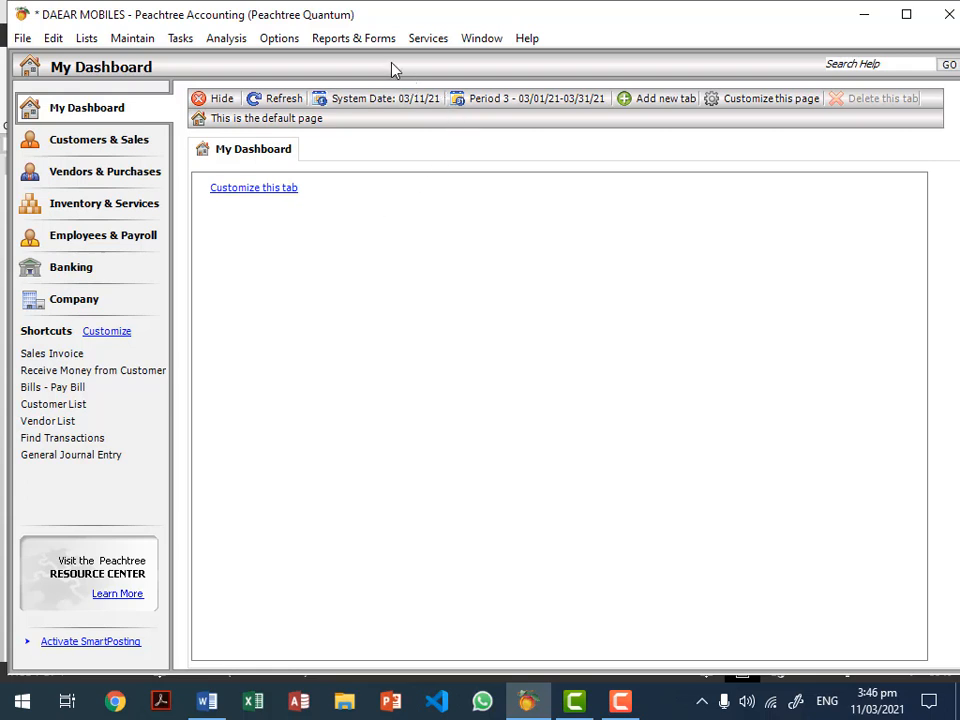
Step: Review the Accounts Receivable Customer Ledgers report showing the 8,000.00 outstanding balance
{"action": "left_click", "coordinate": [374, 40]}
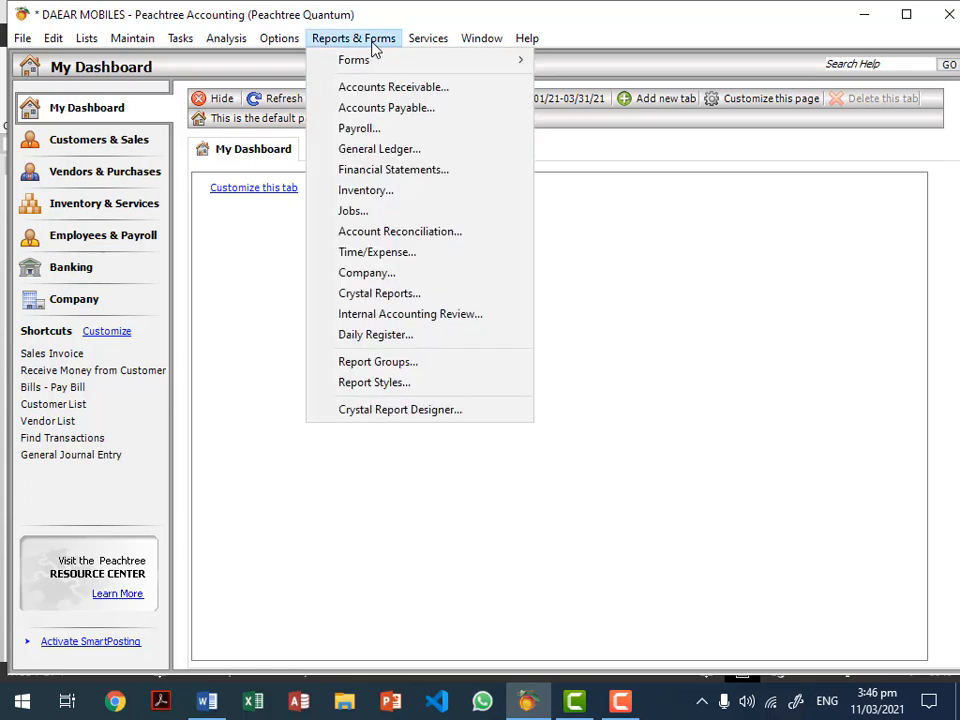
{"action": "left_click", "coordinate": [433, 88]}
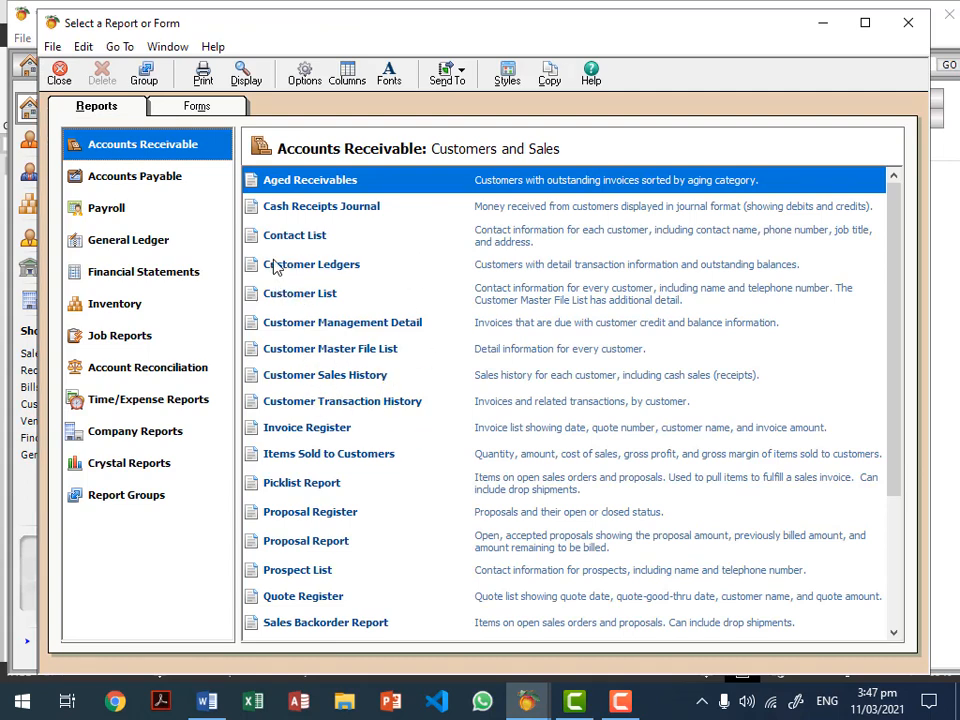
{"action": "double_click", "coordinate": [345, 265]}
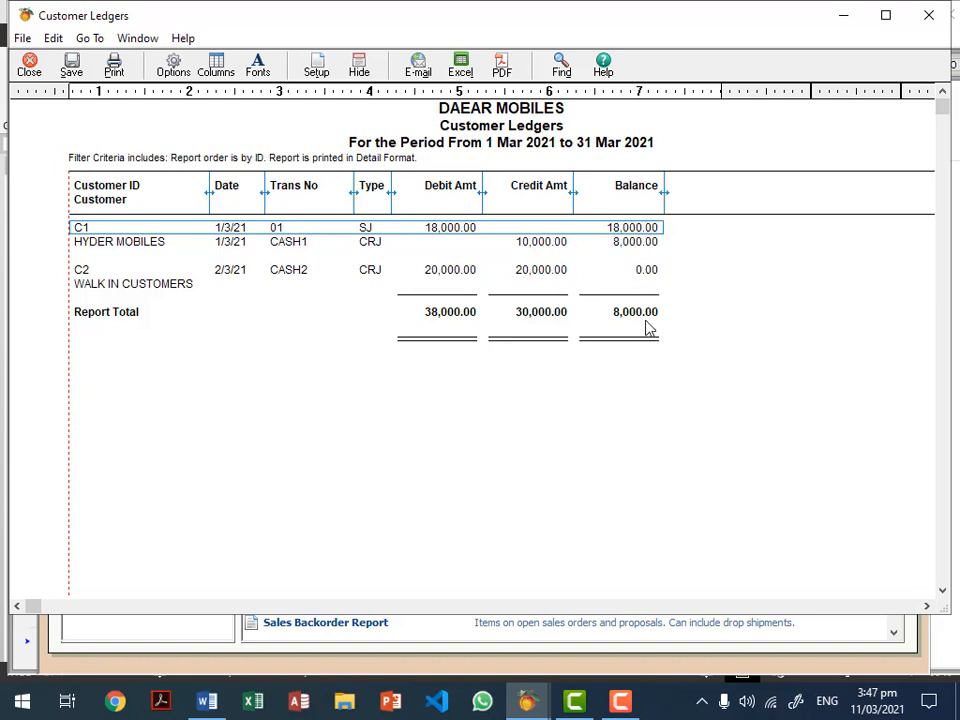
{"action": "key", "text": "Escape"}
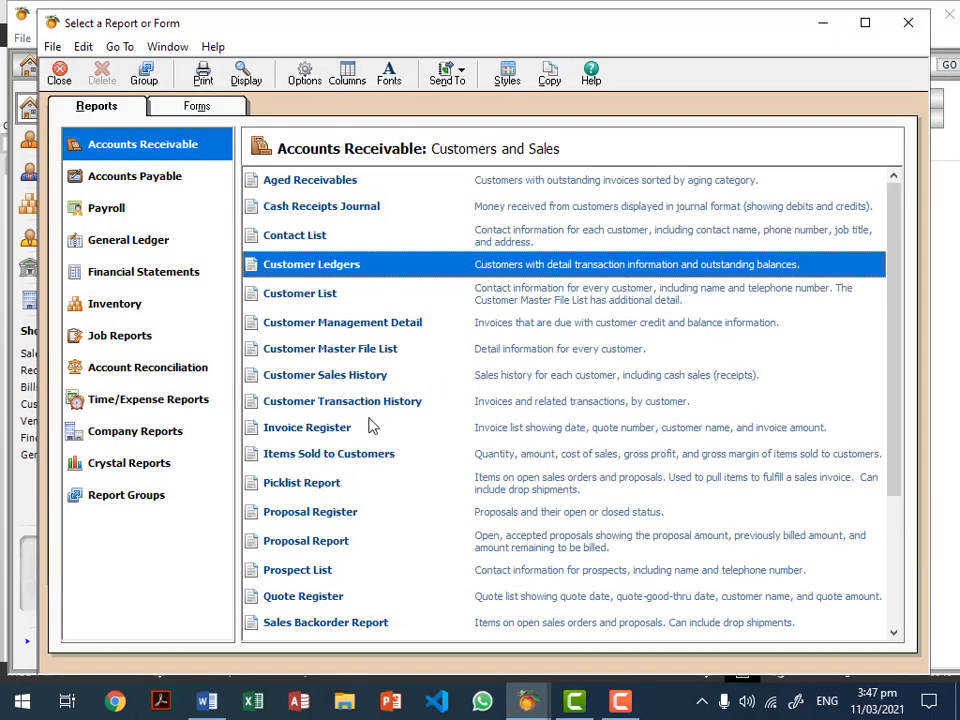
Step: Check invoice 01 at 18,000.00 in the Invoice Register, then open Customer Sales History
{"action": "double_click", "coordinate": [312, 429]}
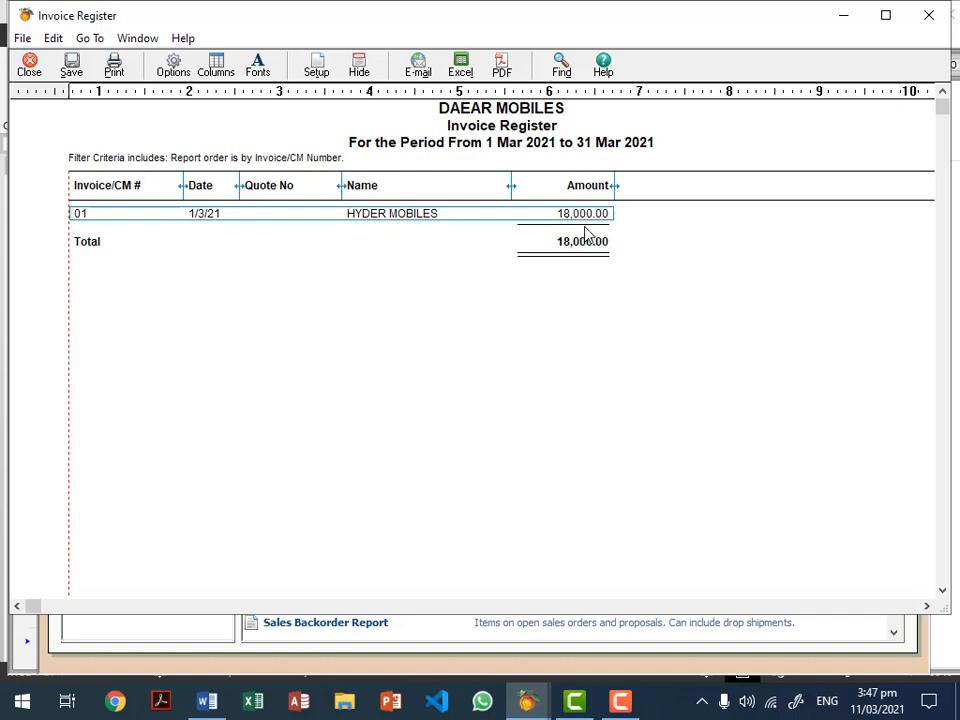
{"action": "key", "text": "Escape"}
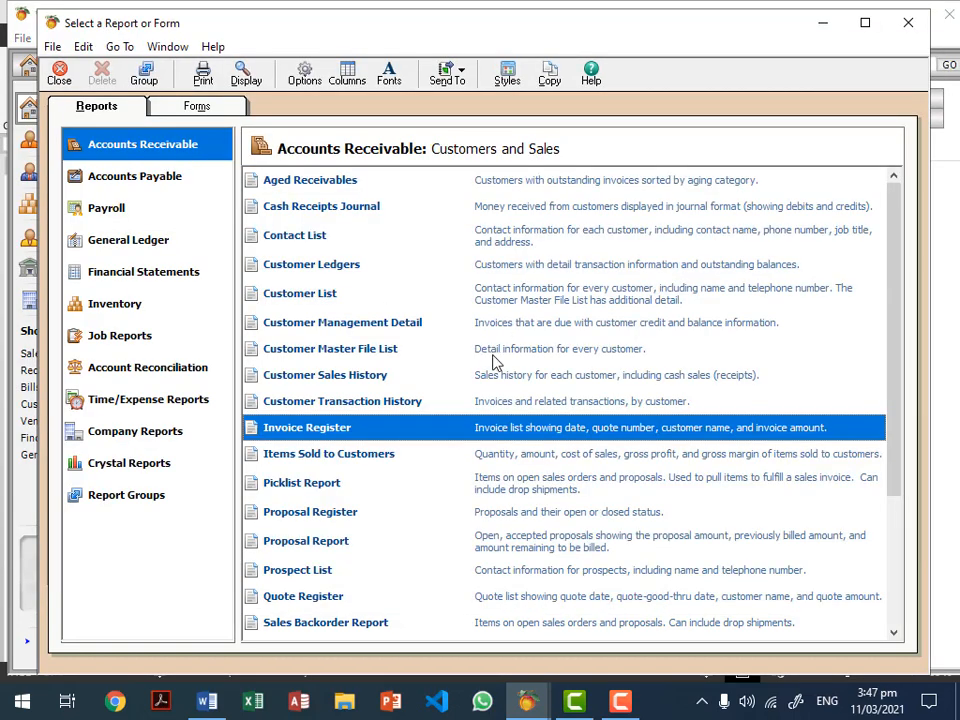
{"action": "double_click", "coordinate": [328, 375]}
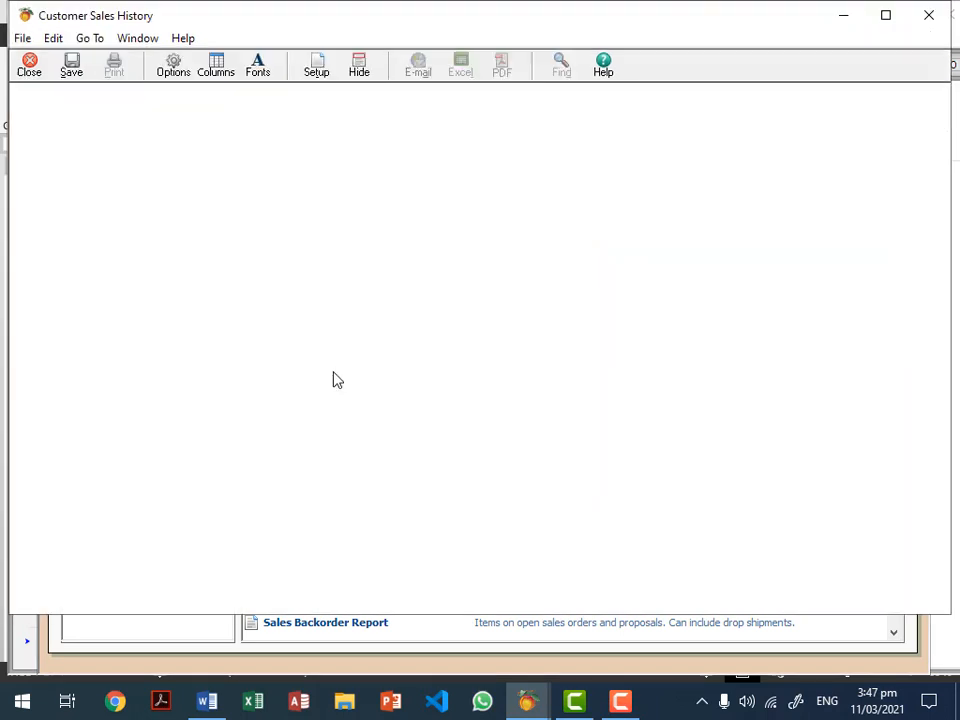
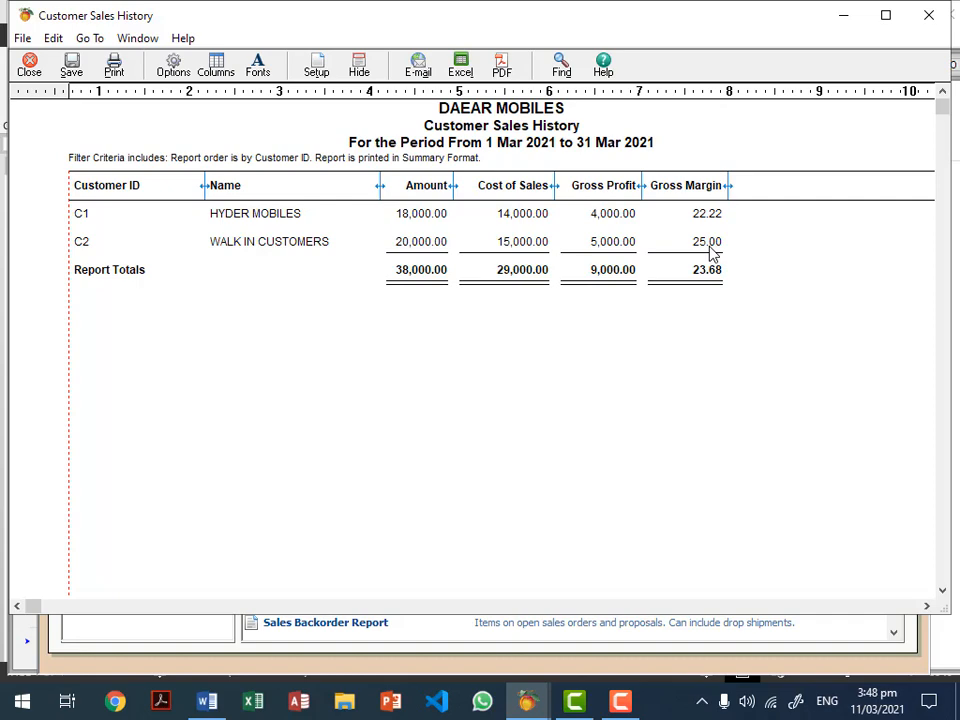
Step: Close the Customer Sales History report showing 38,000.00 in sales, and the Select a Report list
{"action": "key", "text": "Escape"}
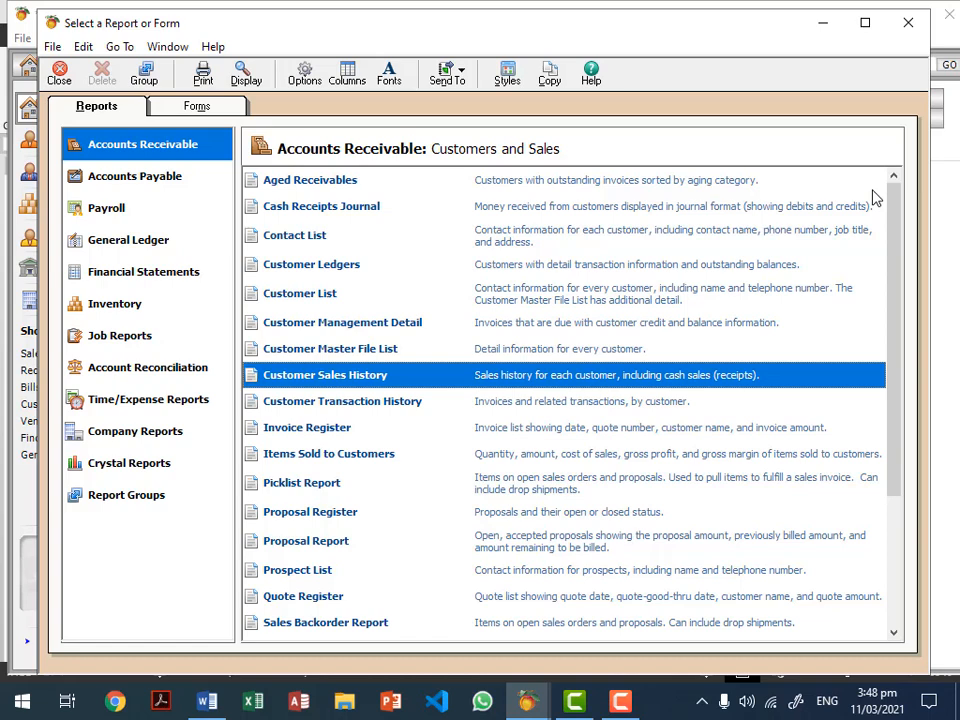
{"action": "key", "text": "Escape"}
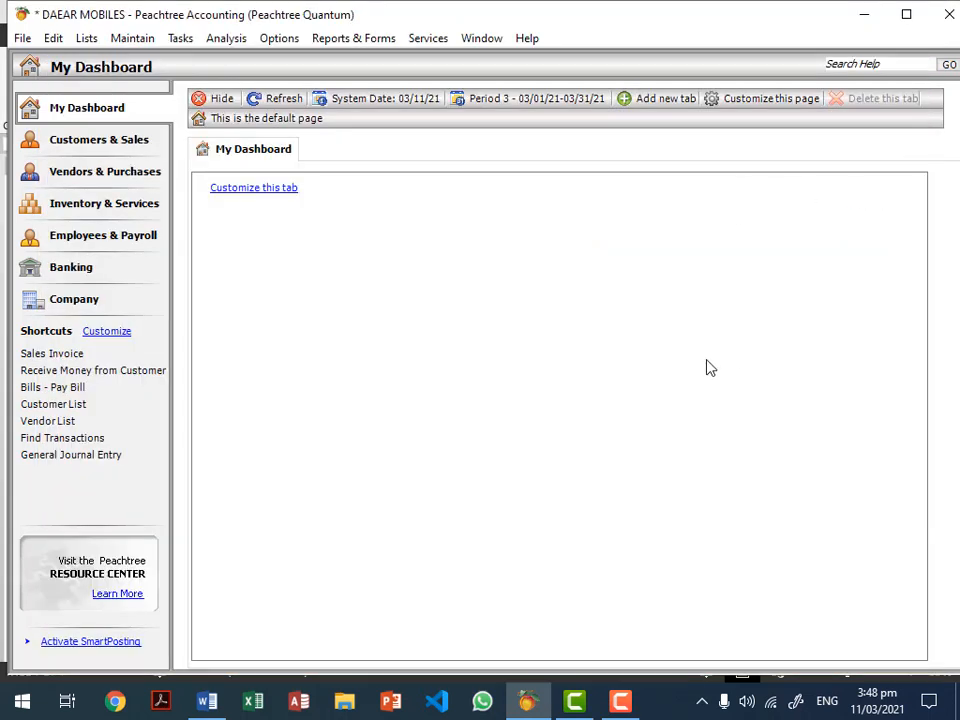
Step: Bring up the Tasks menu from My Dashboard, reopening it after dismissing it once
{"action": "left_click", "coordinate": [184, 40]}
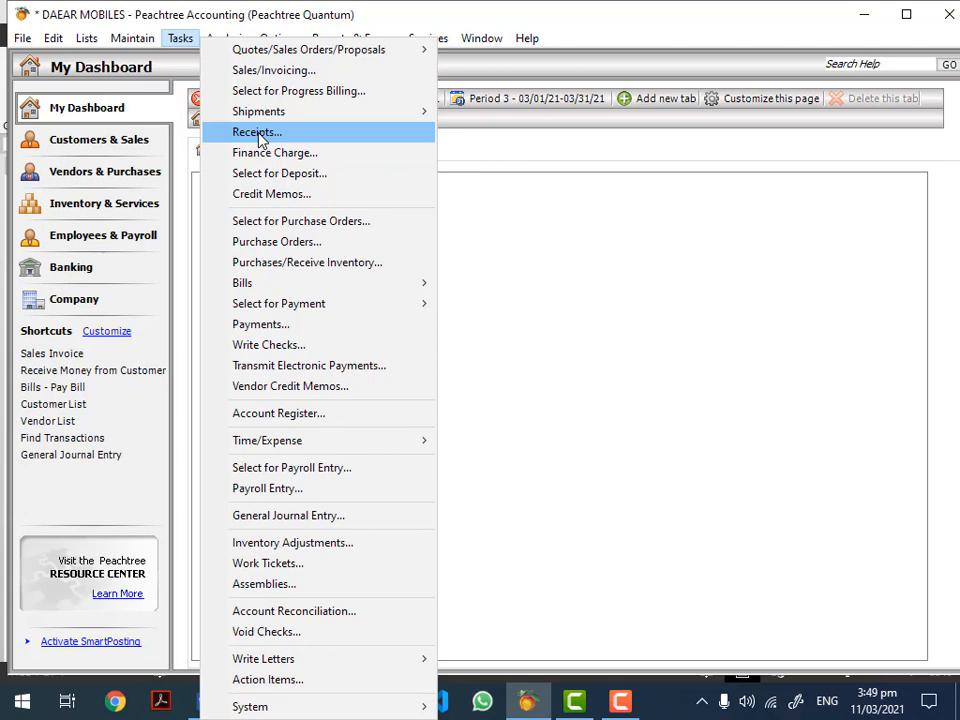
{"action": "left_click", "coordinate": [537, 216]}
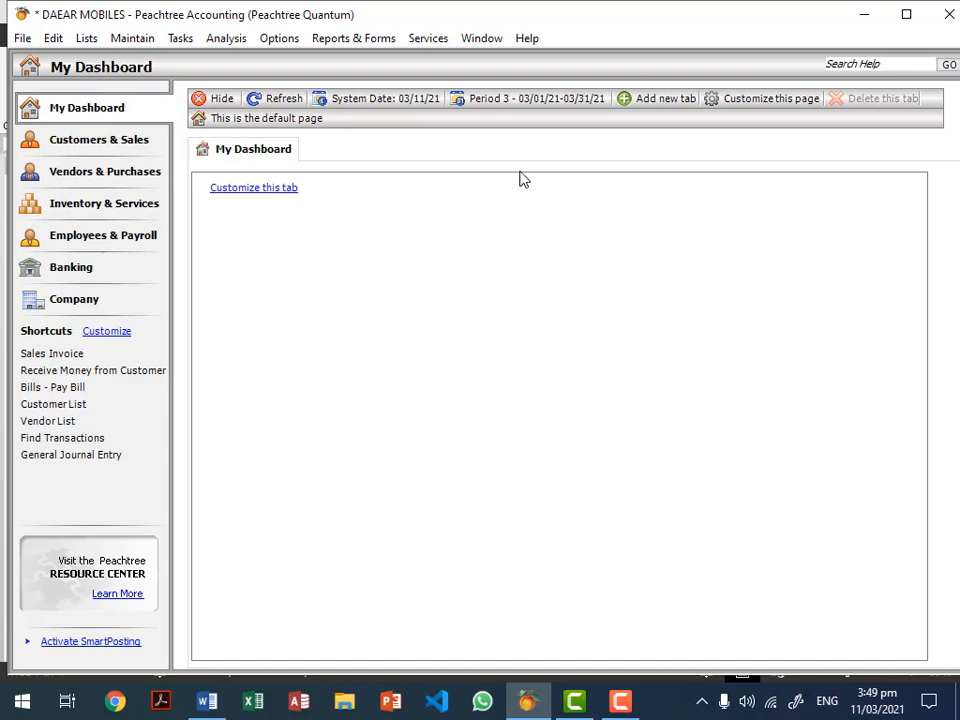
{"action": "left_click", "coordinate": [180, 39]}
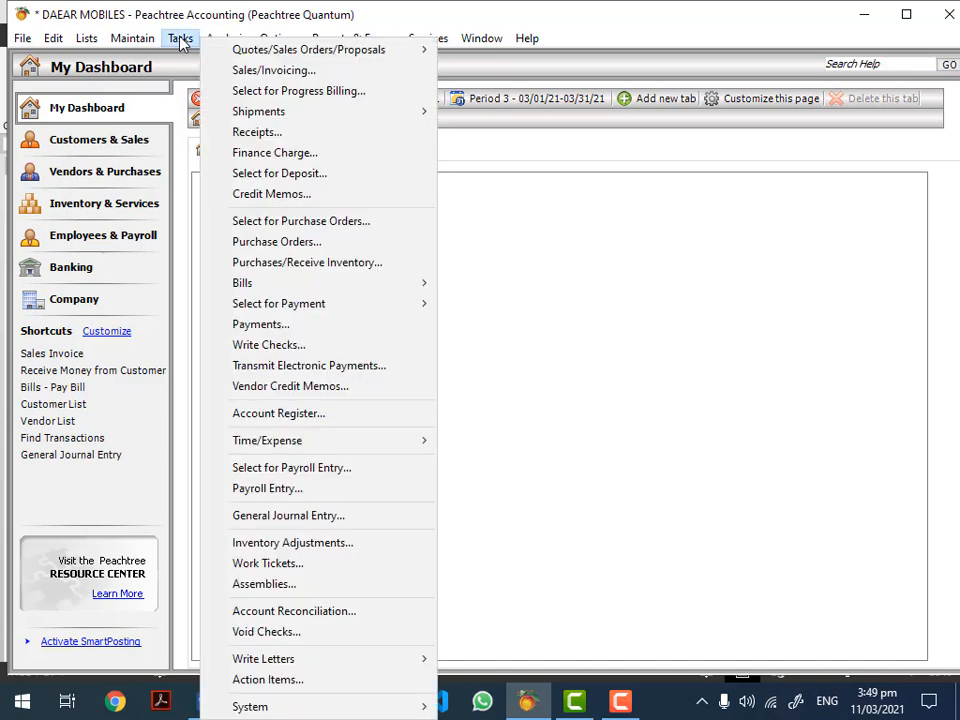
{"action": "left_click", "coordinate": [257, 70]}
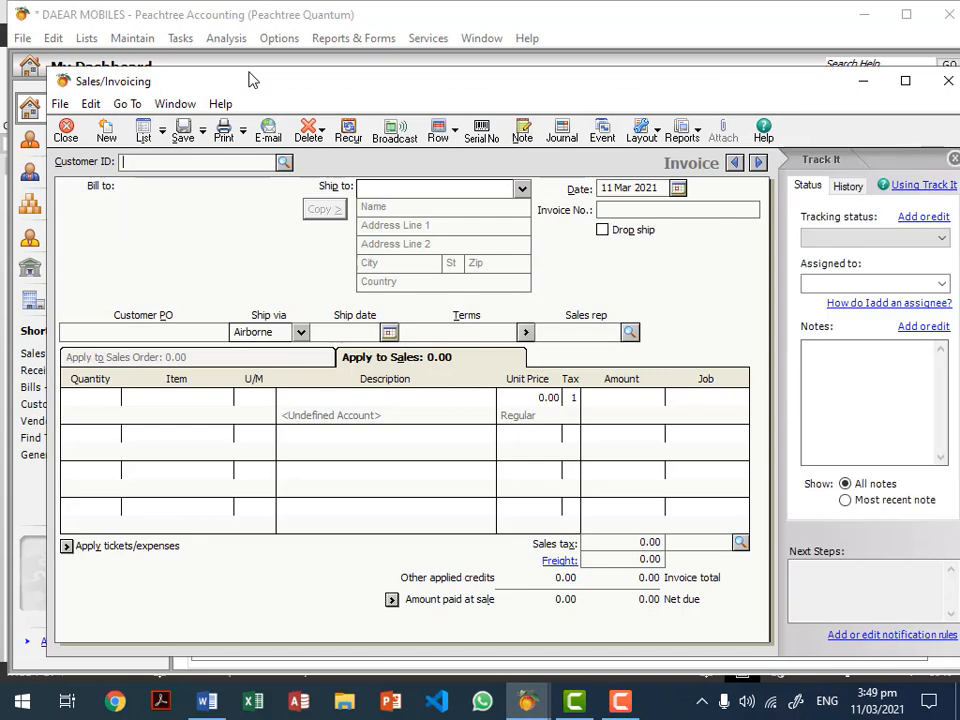
{"action": "left_click", "coordinate": [142, 133]}
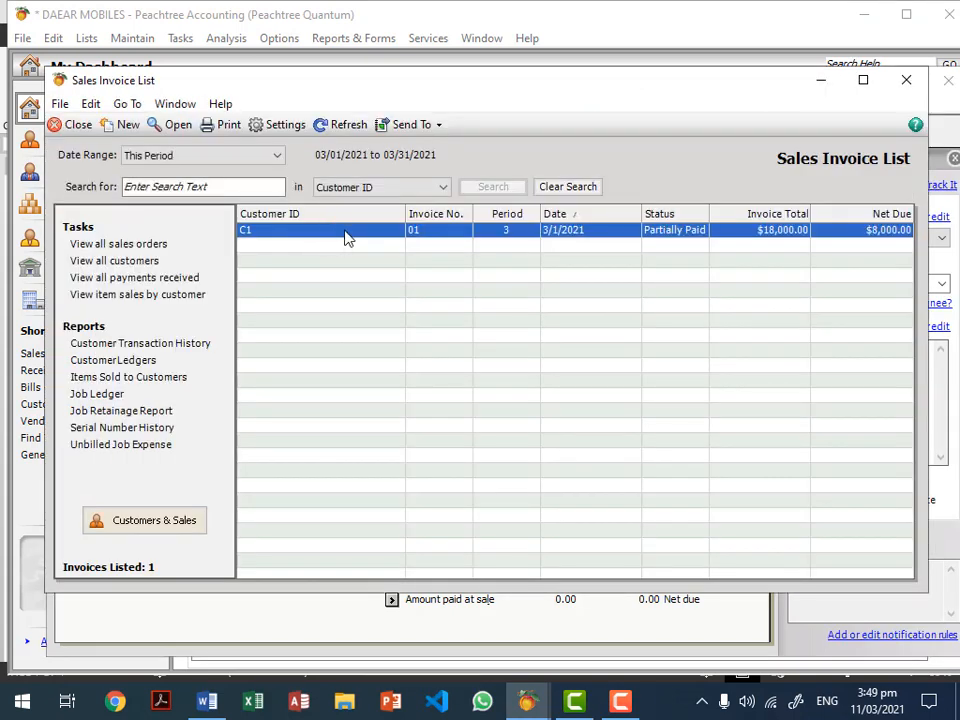
{"action": "double_click", "coordinate": [347, 232]}
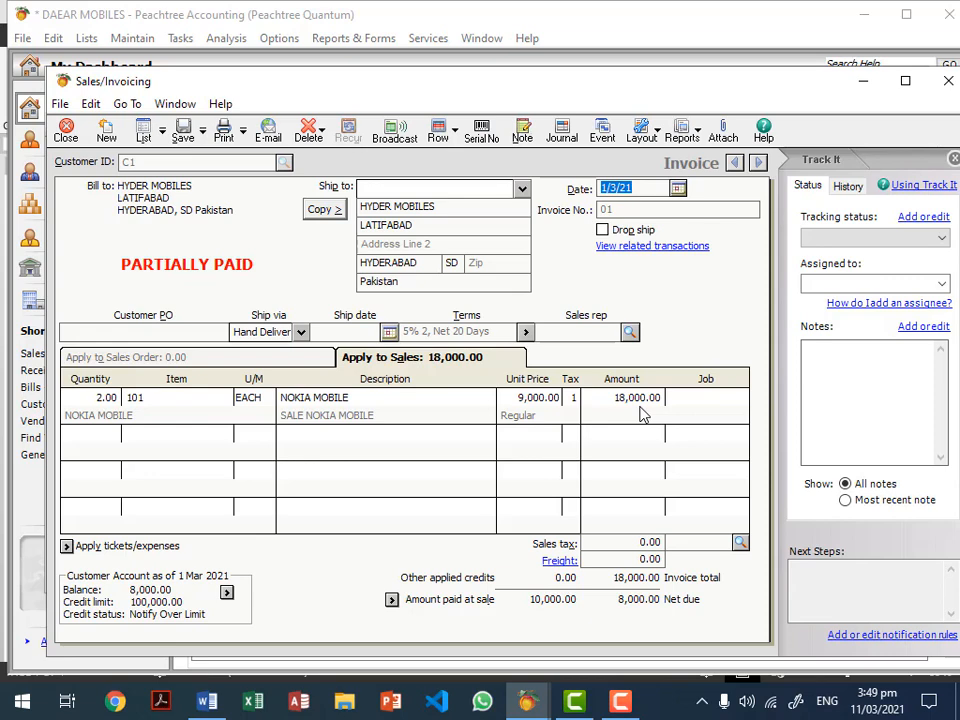
{"action": "left_click", "coordinate": [392, 599]}
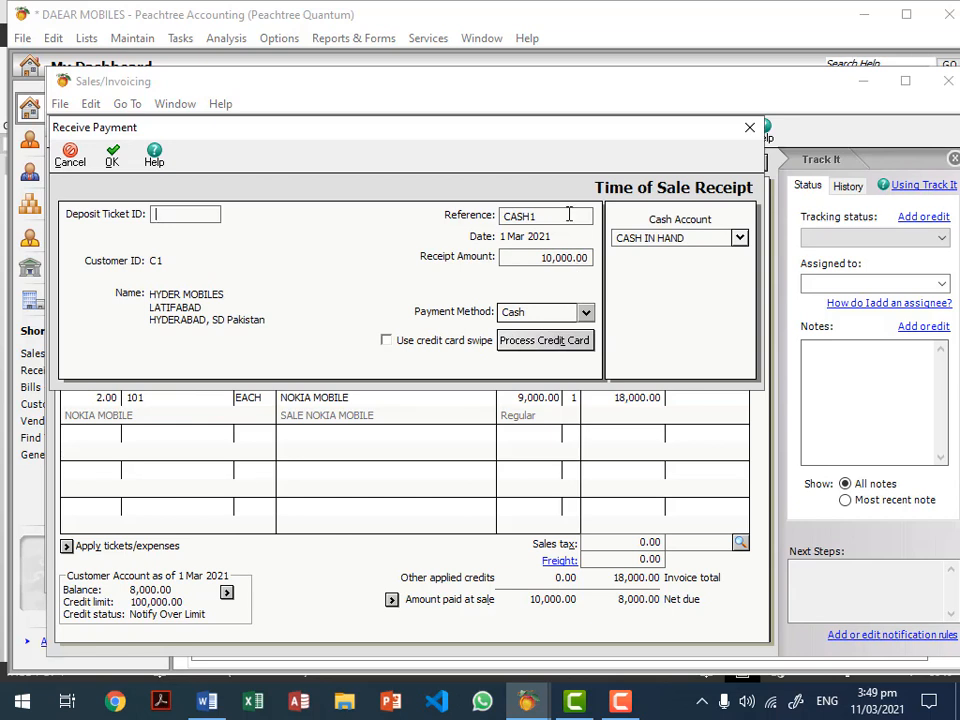
{"action": "key", "text": "Escape"}
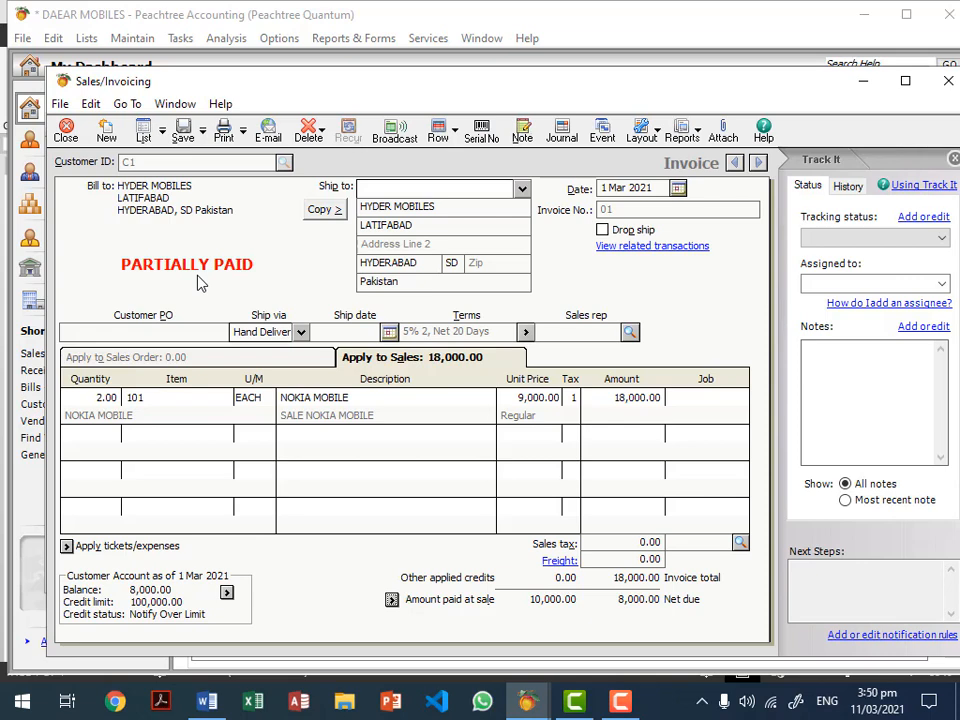
{"action": "key", "text": "Escape"}
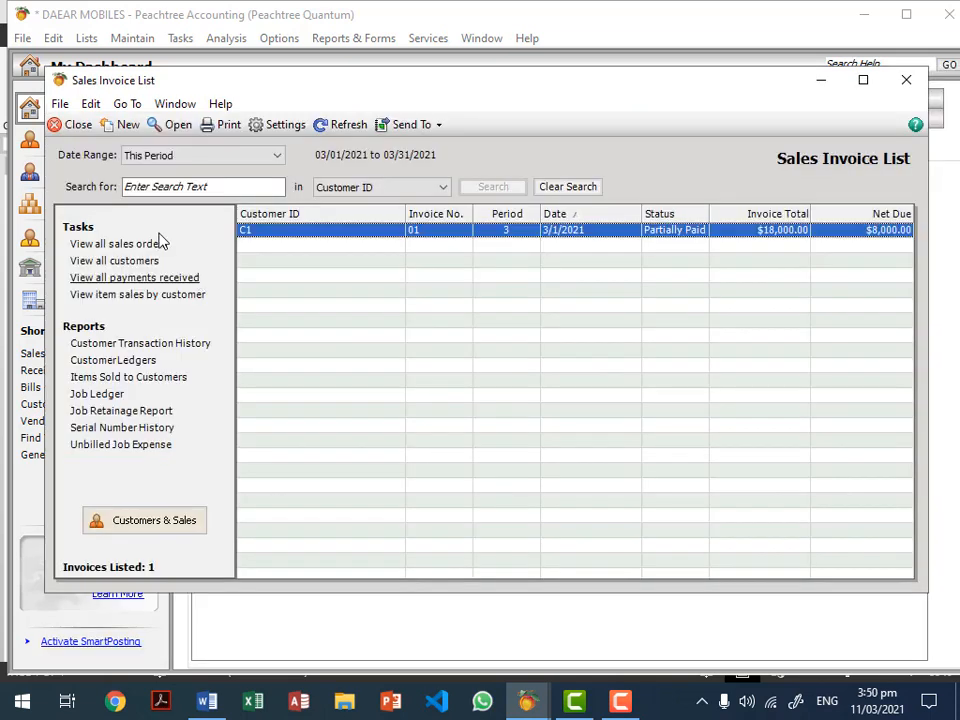
{"action": "left_click", "coordinate": [75, 124]}
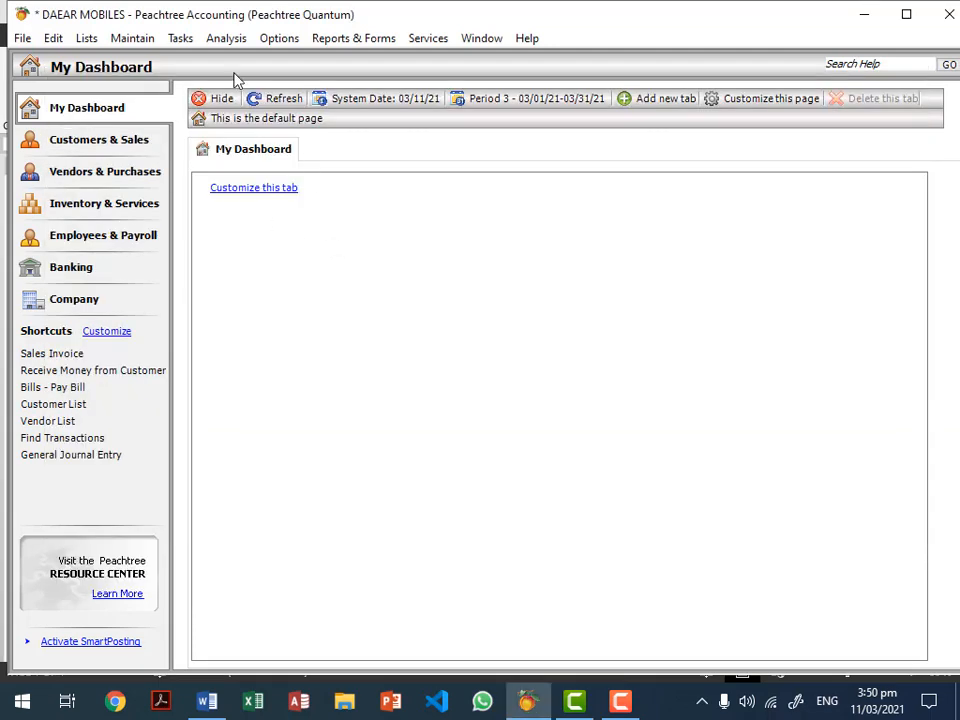
Step: Start a cash receipt from customer C1 HYDER MOBILES, reference CASH3, receipt 02, dated 4 Mar 2021
{"action": "left_click", "coordinate": [183, 40]}
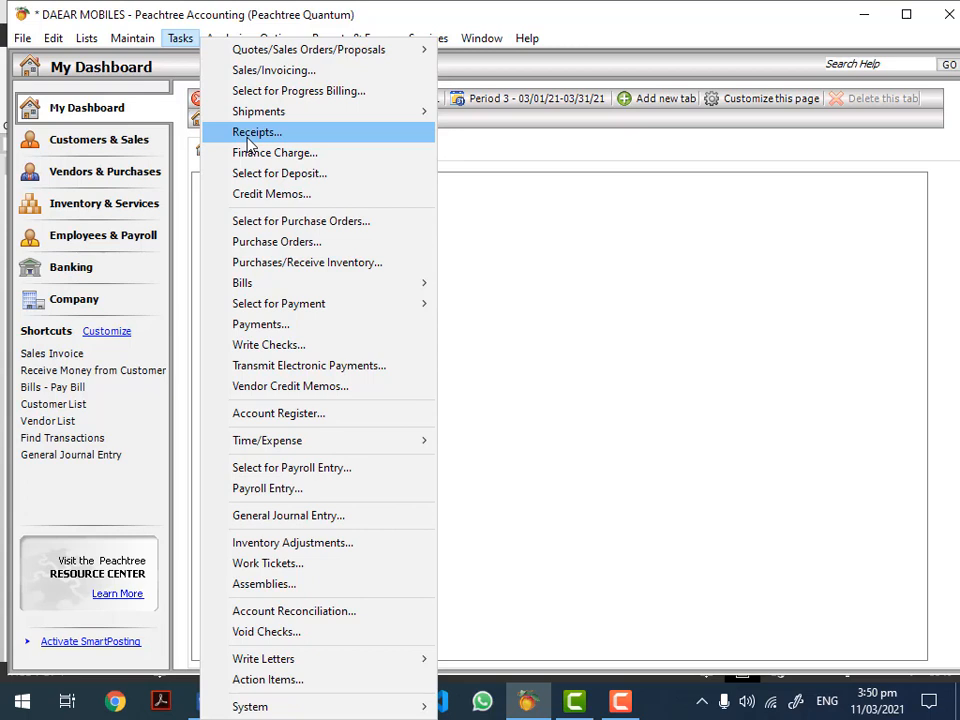
{"action": "left_click", "coordinate": [247, 138]}
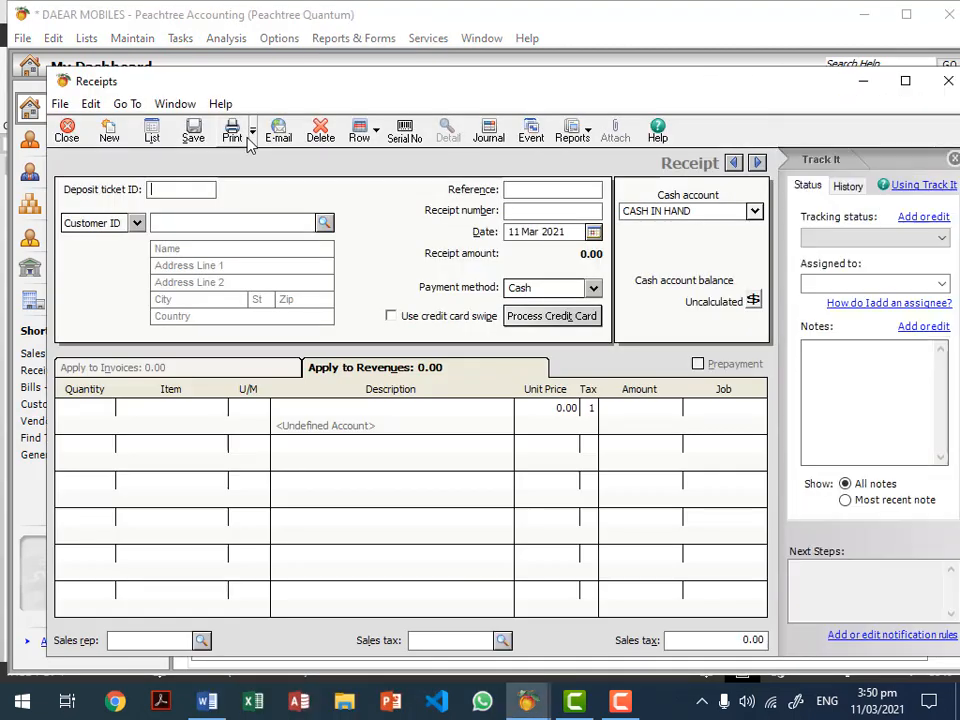
{"action": "left_click", "coordinate": [325, 222]}
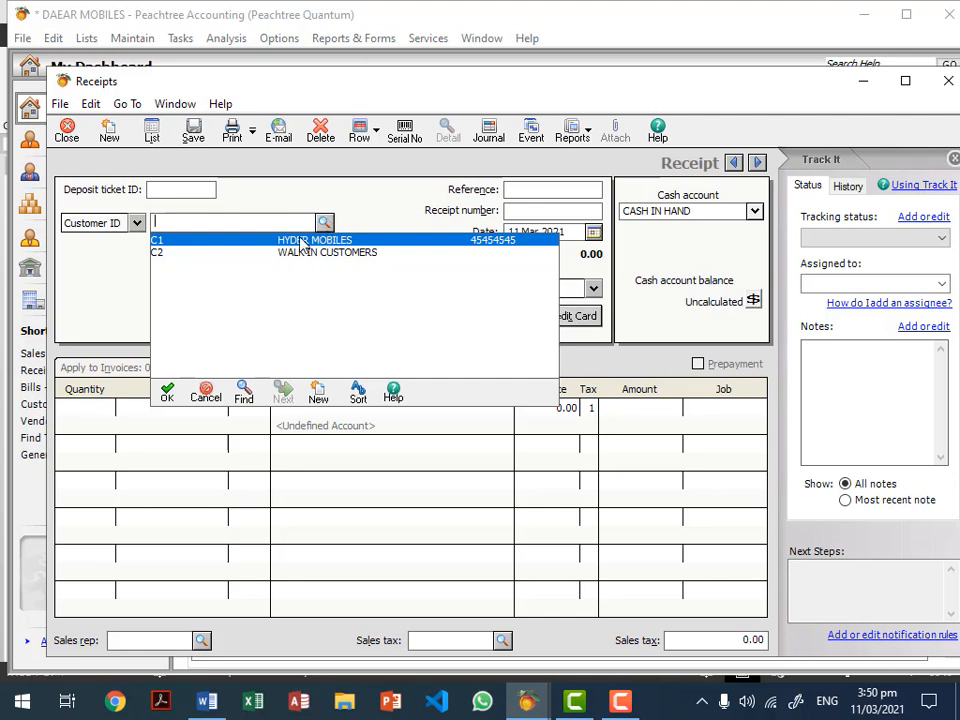
{"action": "double_click", "coordinate": [302, 243]}
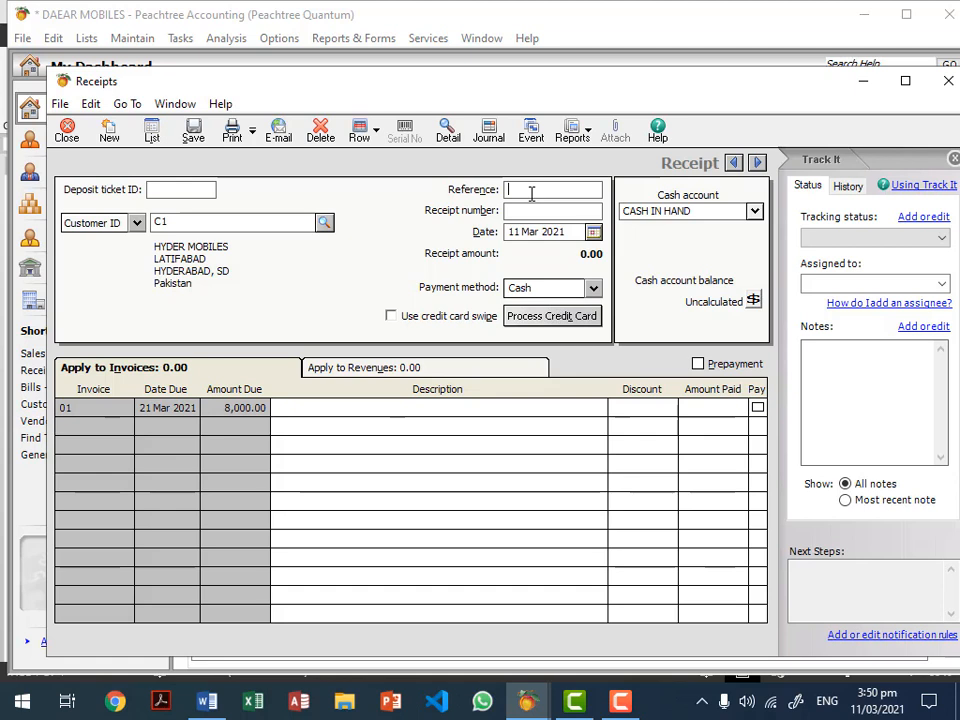
{"action": "type", "text": "CASH3"}
{"action": "left_click", "coordinate": [548, 212]}
{"action": "type", "text": "02"}
{"action": "left_click", "coordinate": [593, 232]}
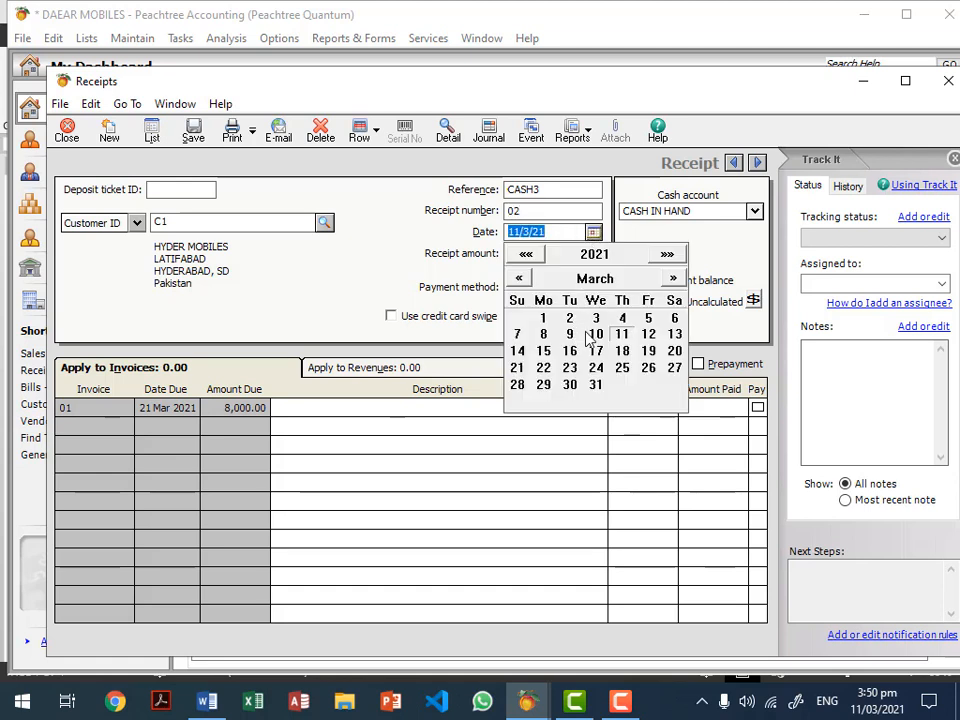
{"action": "left_click", "coordinate": [621, 306]}
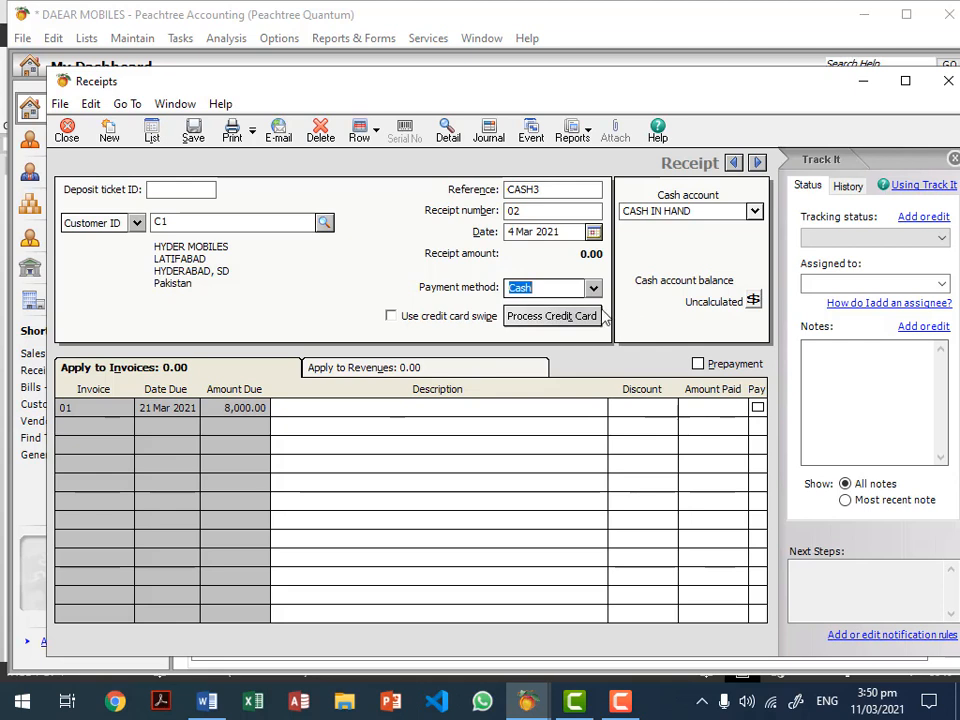
{"action": "left_click", "coordinate": [593, 288]}
{"action": "left_click", "coordinate": [595, 291]}
Step: Apply the full 8,000.00 to invoice 01 and save receipt 02
{"action": "left_click", "coordinate": [703, 420]}
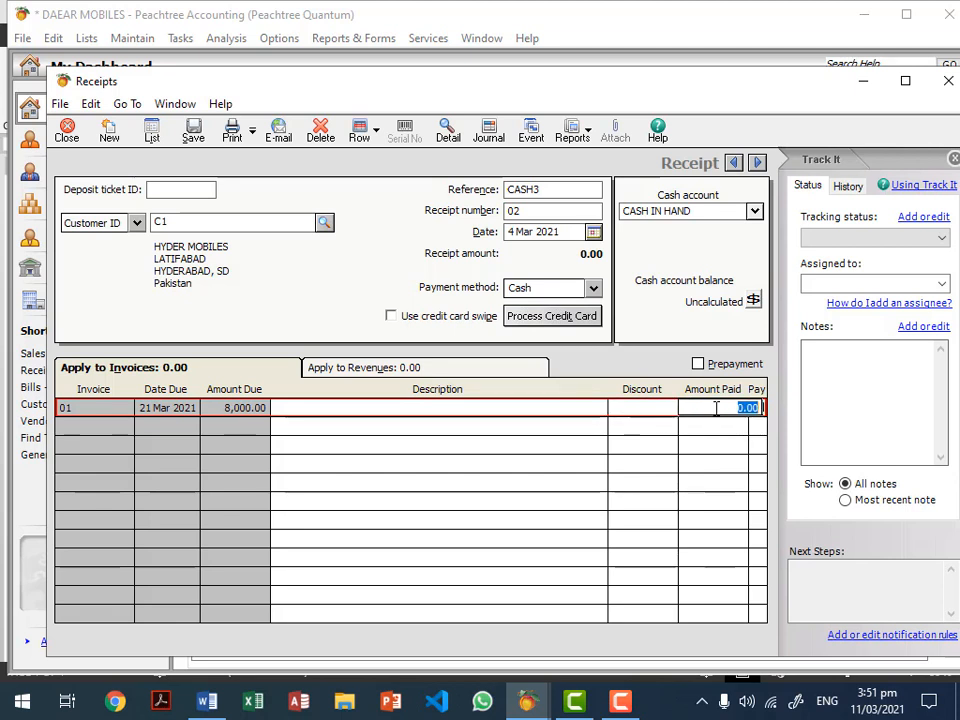
{"action": "left_click", "coordinate": [757, 408]}
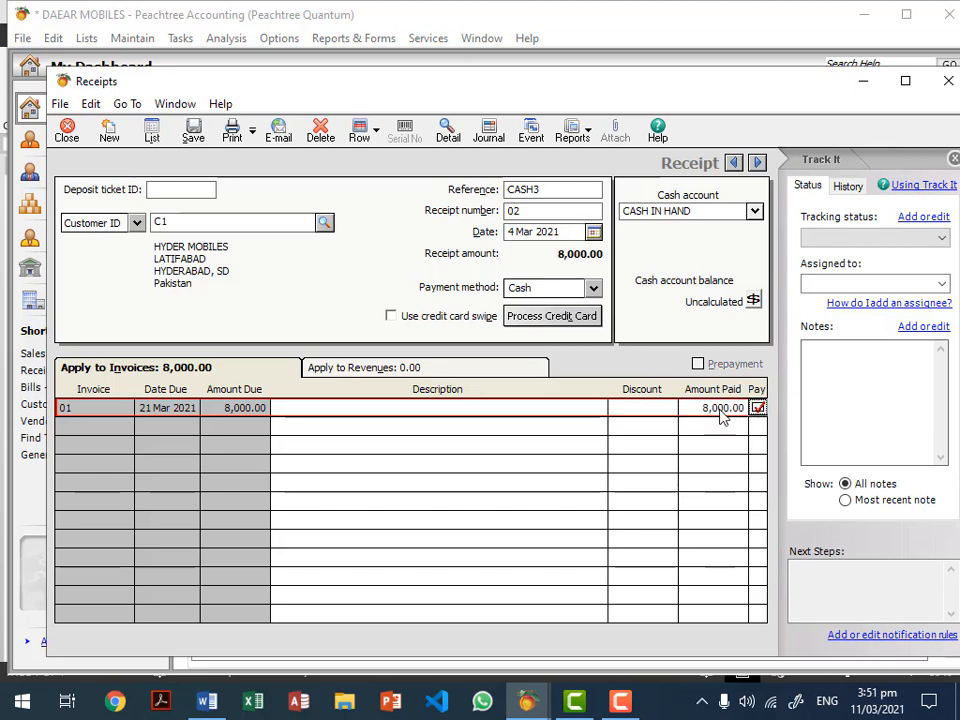
{"action": "left_click", "coordinate": [757, 409]}
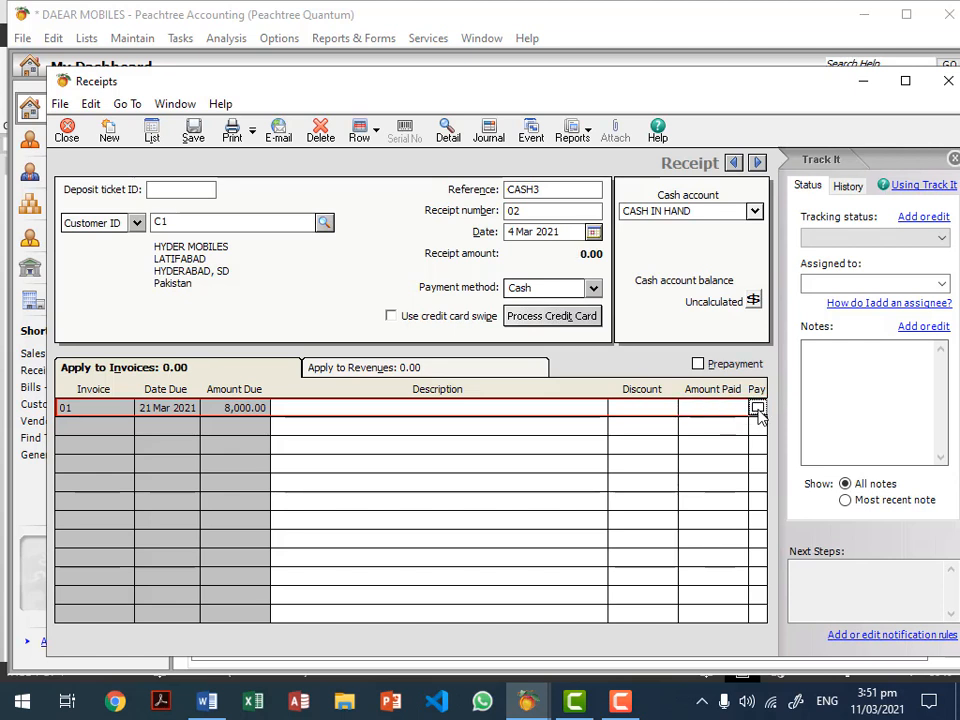
{"action": "left_click", "coordinate": [757, 409]}
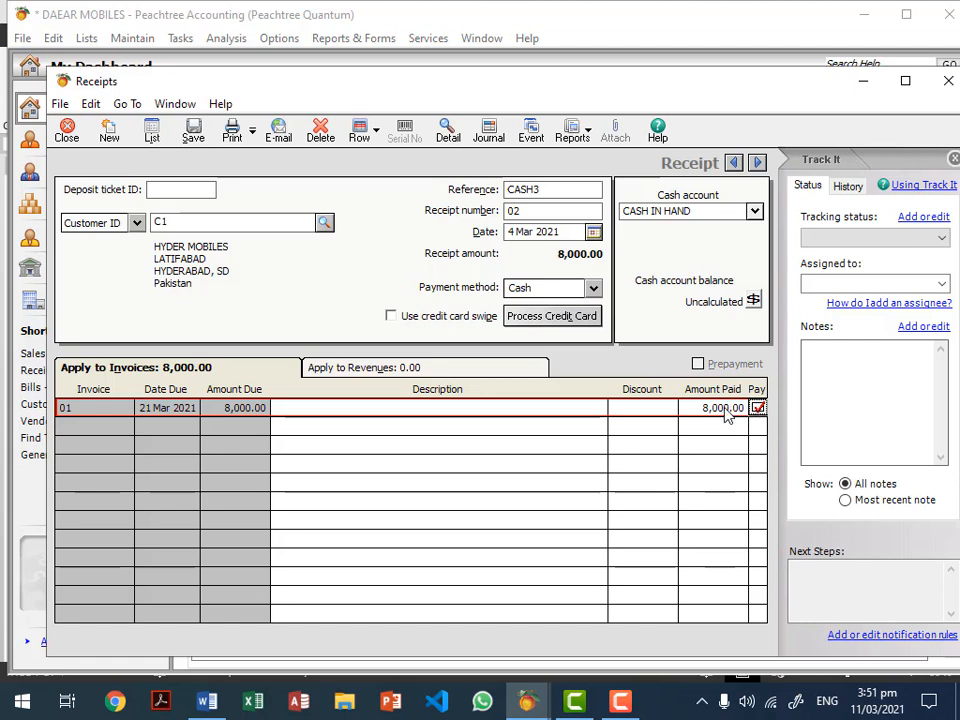
{"action": "left_click", "coordinate": [728, 408]}
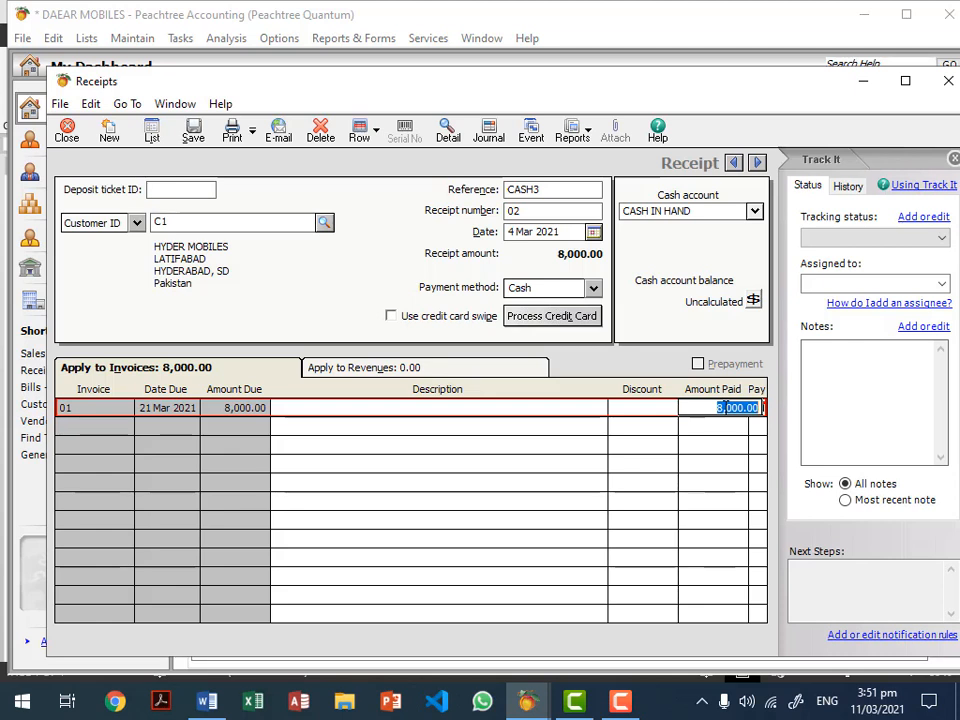
{"action": "left_click", "coordinate": [193, 132]}
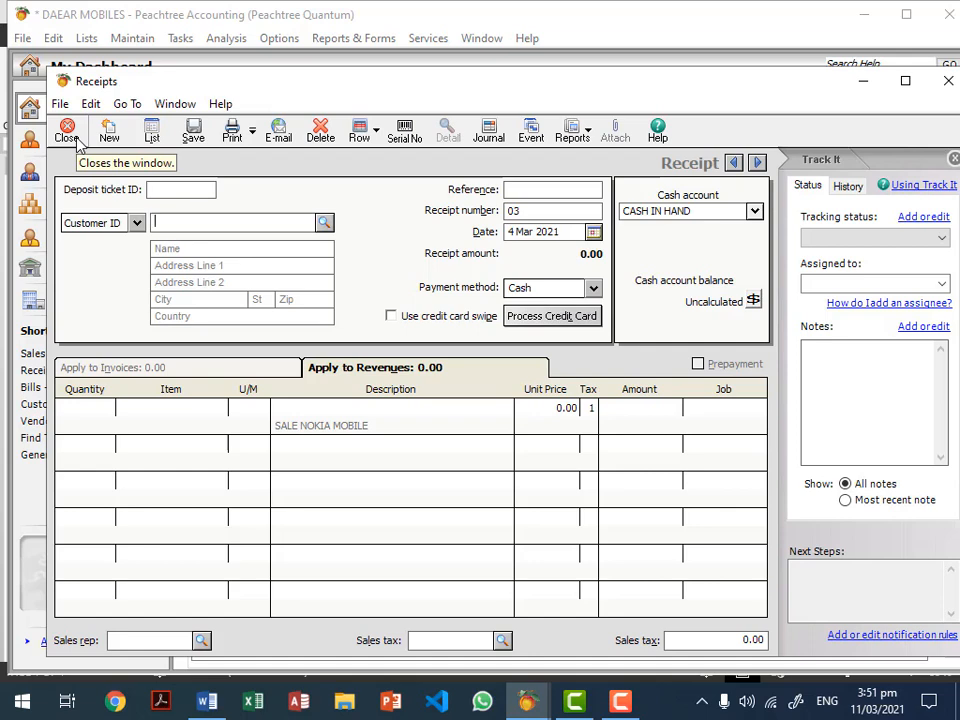
Step: Close Receipts and check the Customer Ledgers report shows customer C1 at 0.00 after CASH3
{"action": "left_click", "coordinate": [70, 135]}
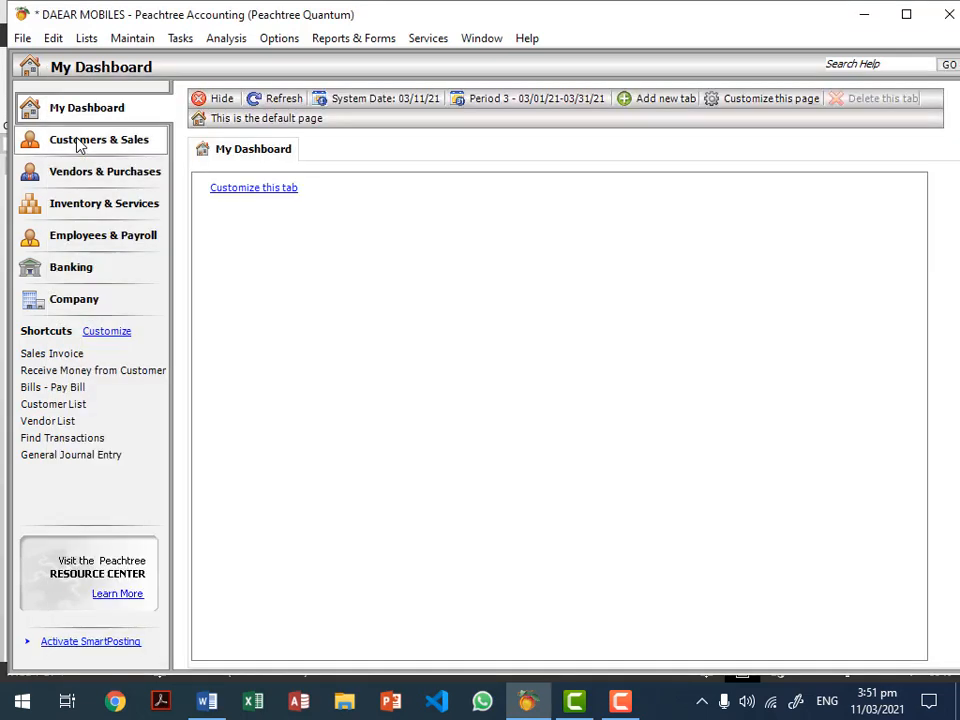
{"action": "left_click", "coordinate": [350, 39]}
{"action": "left_click", "coordinate": [362, 89]}
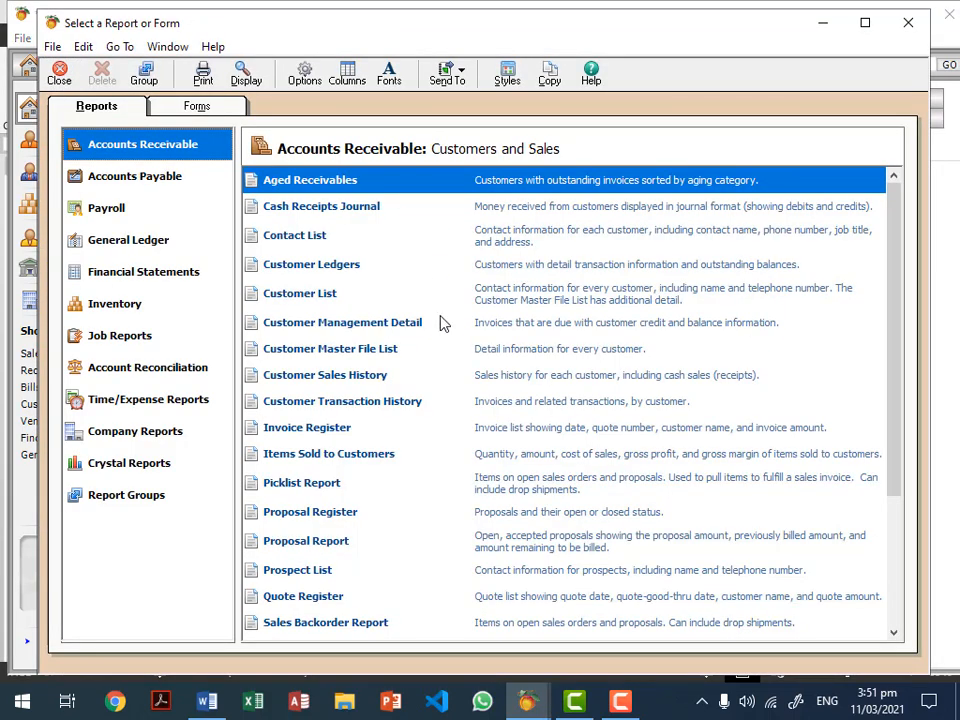
{"action": "double_click", "coordinate": [350, 266]}
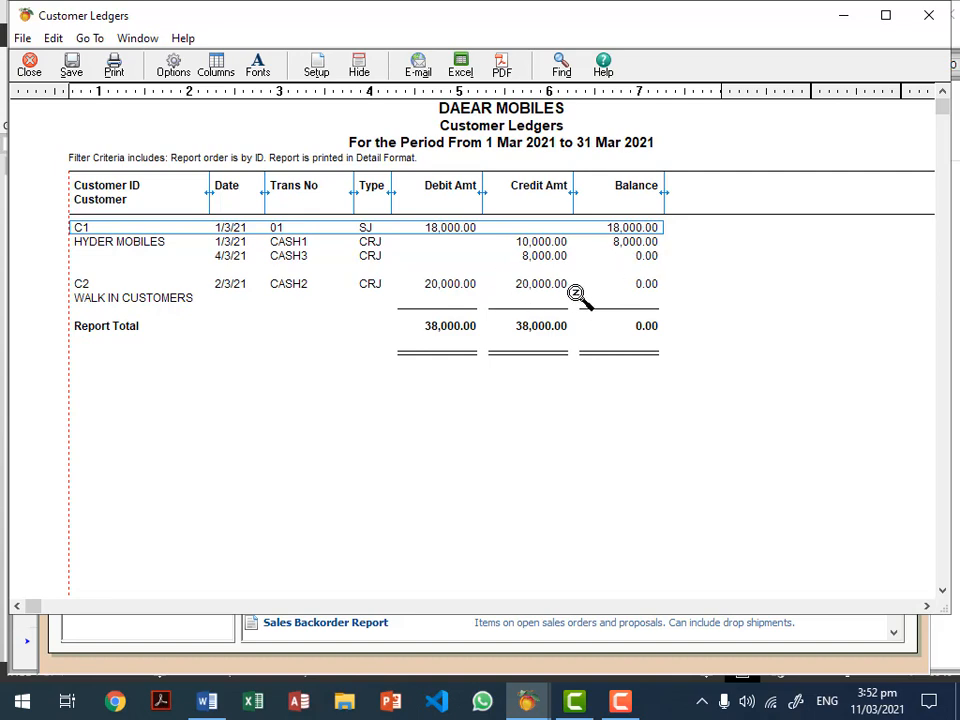
{"action": "key", "text": "Escape"}
{"action": "key", "text": "Escape"}
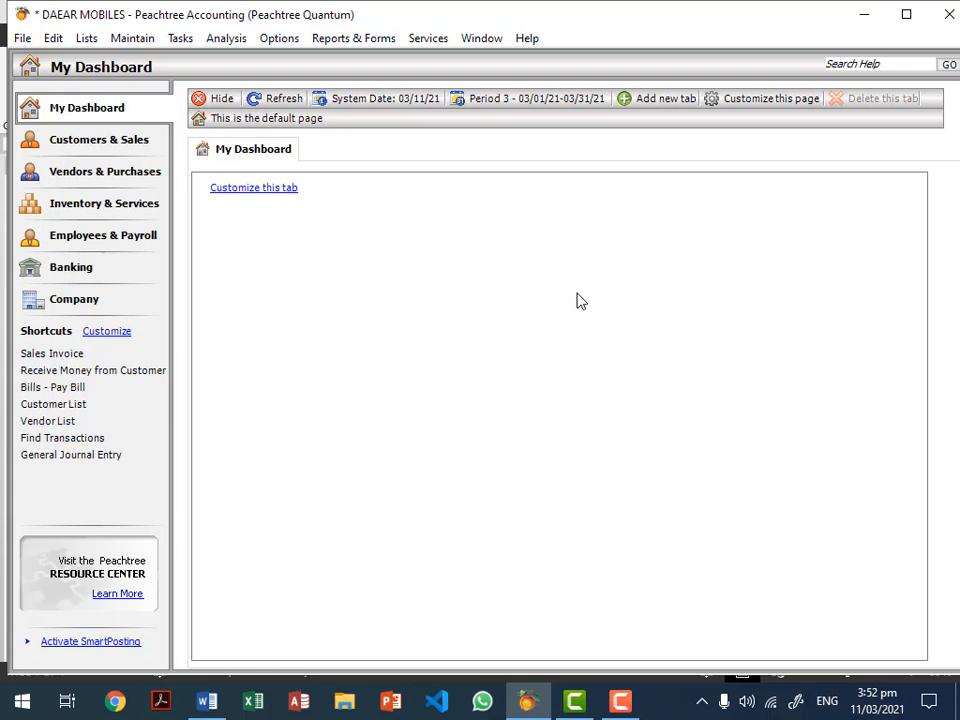
Step: Start a purchase from vendor NOKIA CHINA dated 1 Mar 2021 with invoice number 101
{"action": "left_click", "coordinate": [196, 40]}
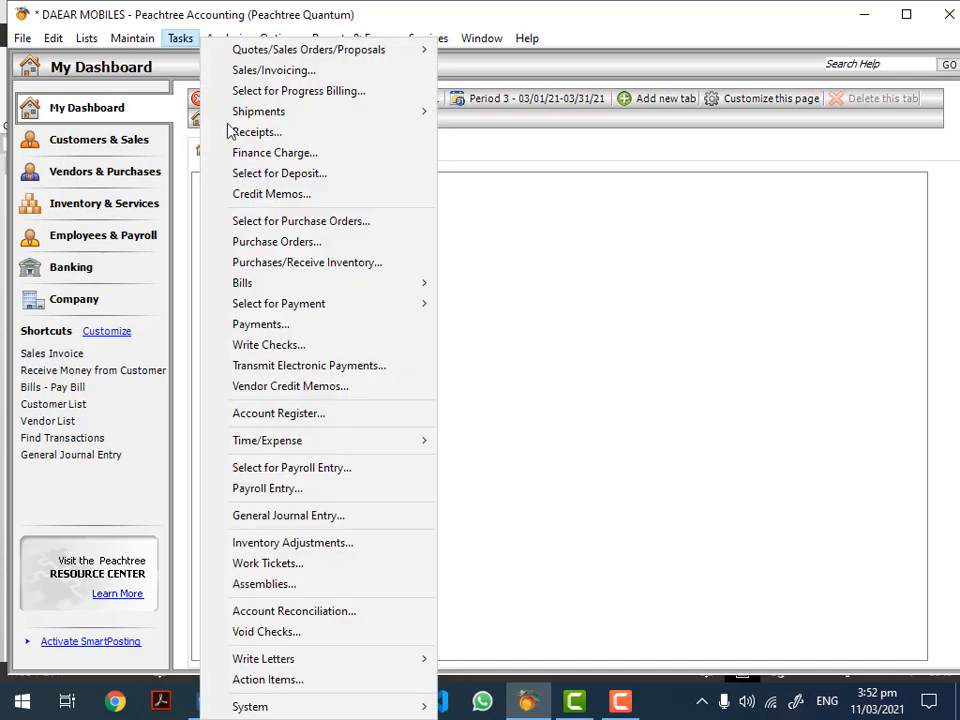
{"action": "left_click", "coordinate": [323, 265]}
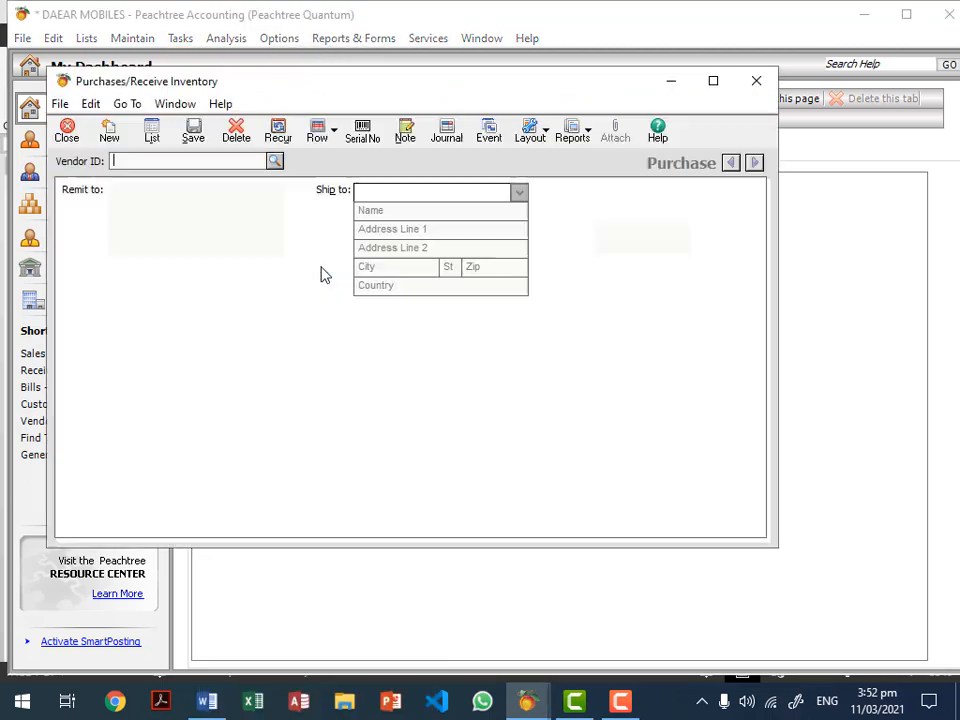
{"action": "left_click", "coordinate": [275, 162]}
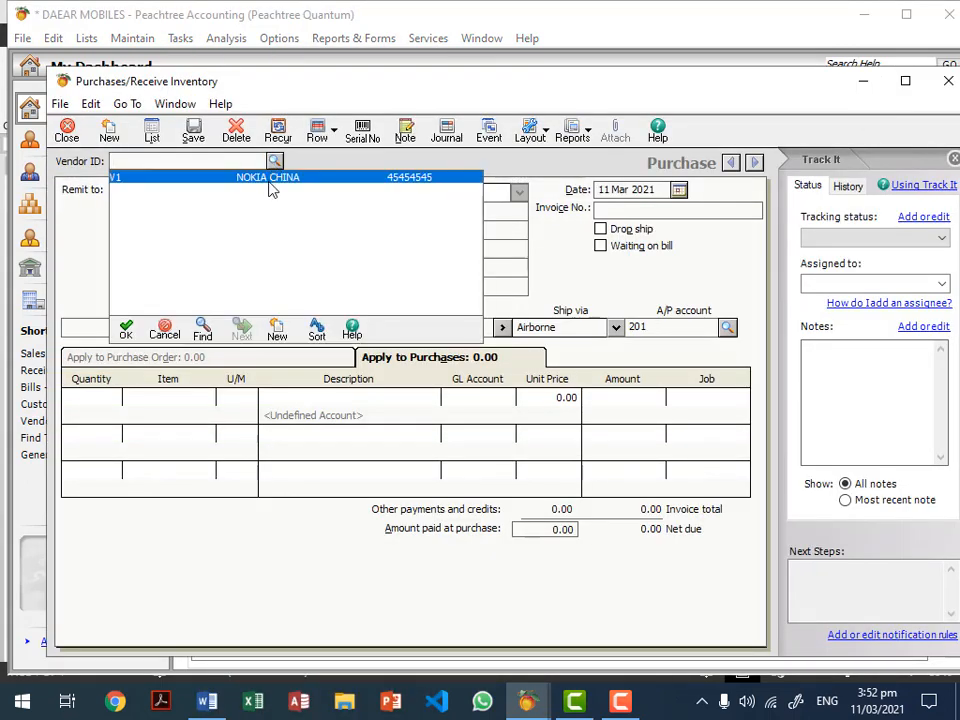
{"action": "double_click", "coordinate": [278, 180]}
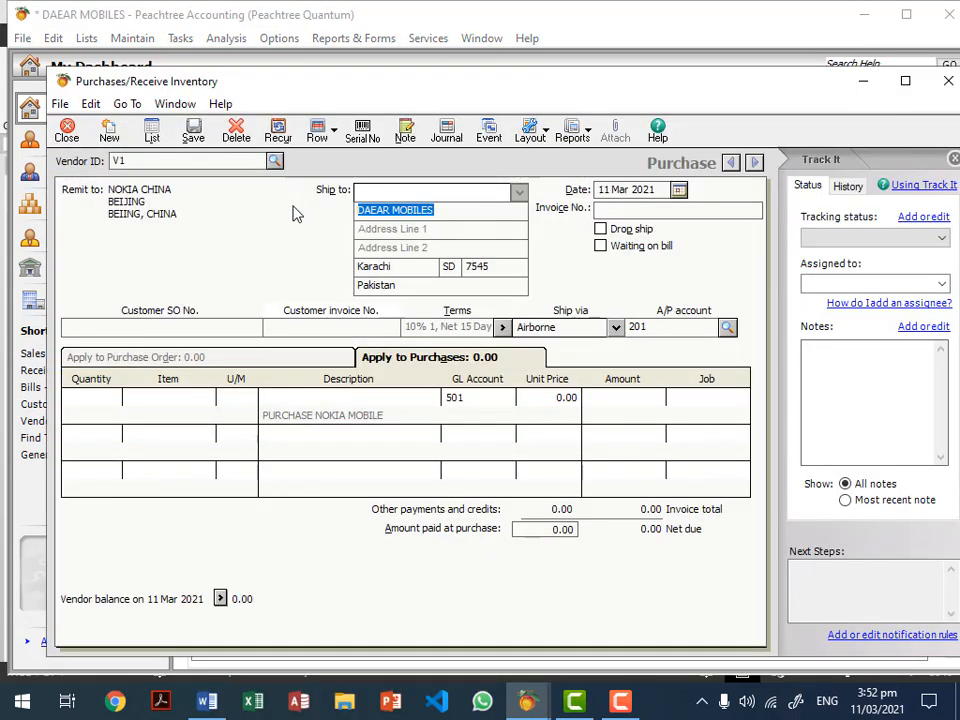
{"action": "left_click", "coordinate": [608, 208]}
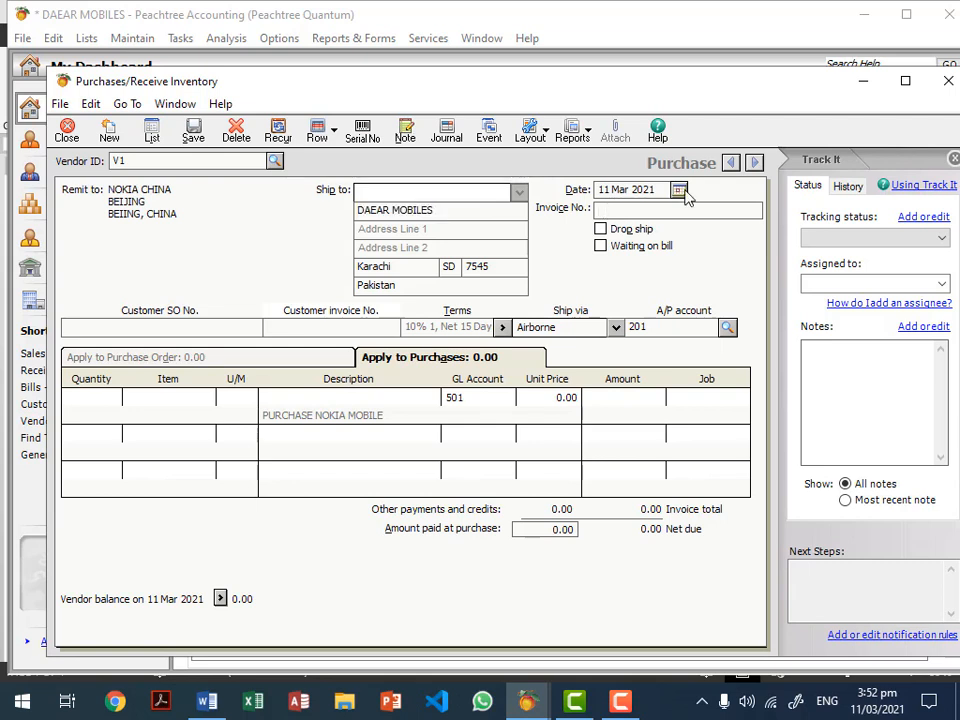
{"action": "left_click", "coordinate": [678, 189]}
{"action": "left_click", "coordinate": [636, 276]}
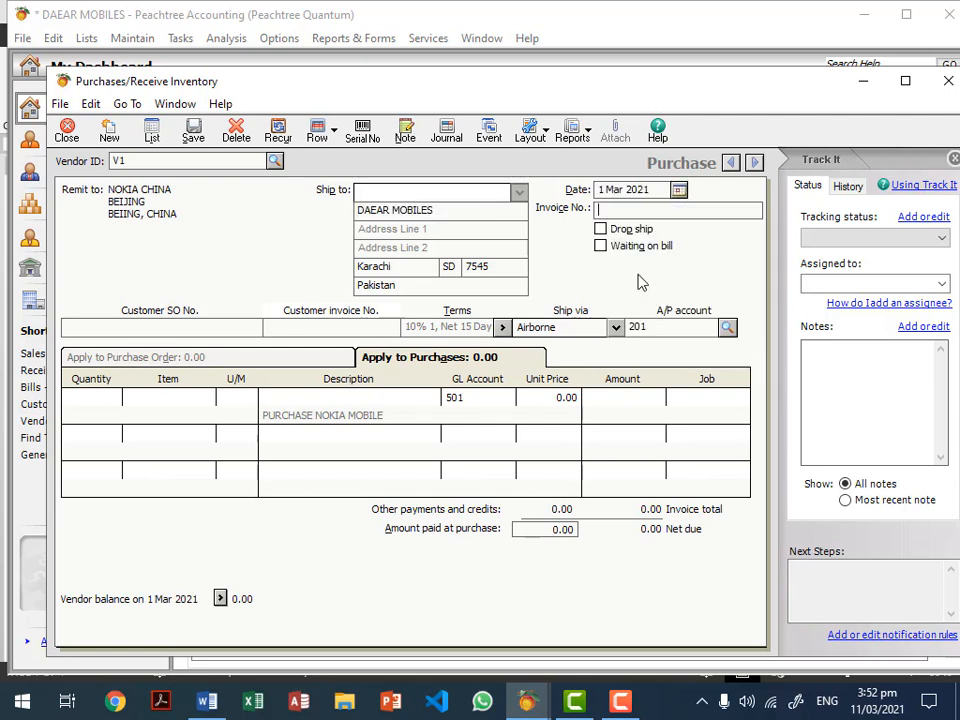
{"action": "left_click", "coordinate": [634, 207]}
{"action": "type", "text": "101"}
Step: Add a line of 50 NOKIA MOBILE at 7,000.00, totalling 350,000.00
{"action": "left_click", "coordinate": [210, 397]}
{"action": "left_click", "coordinate": [217, 397]}
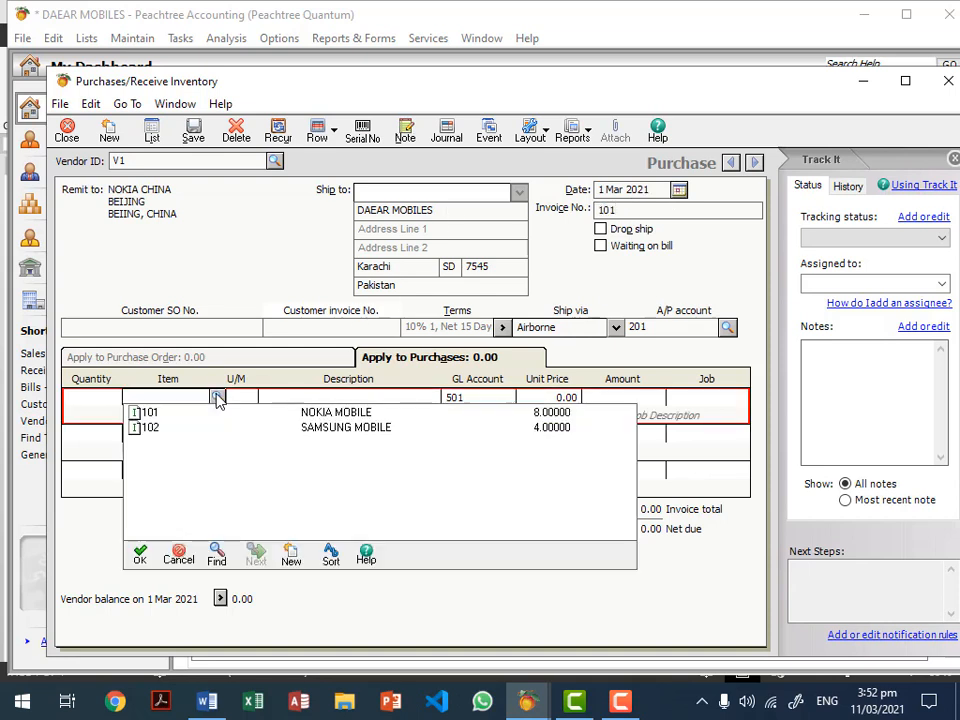
{"action": "double_click", "coordinate": [305, 410]}
{"action": "left_click", "coordinate": [97, 398]}
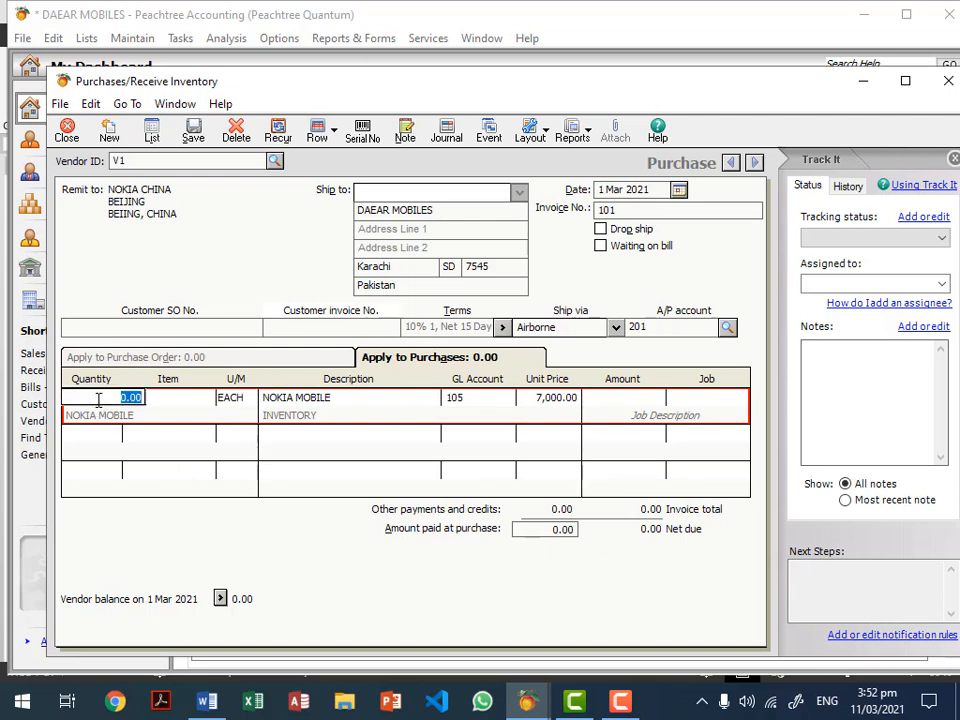
{"action": "type", "text": "50"}
{"action": "key", "text": "Tab"}
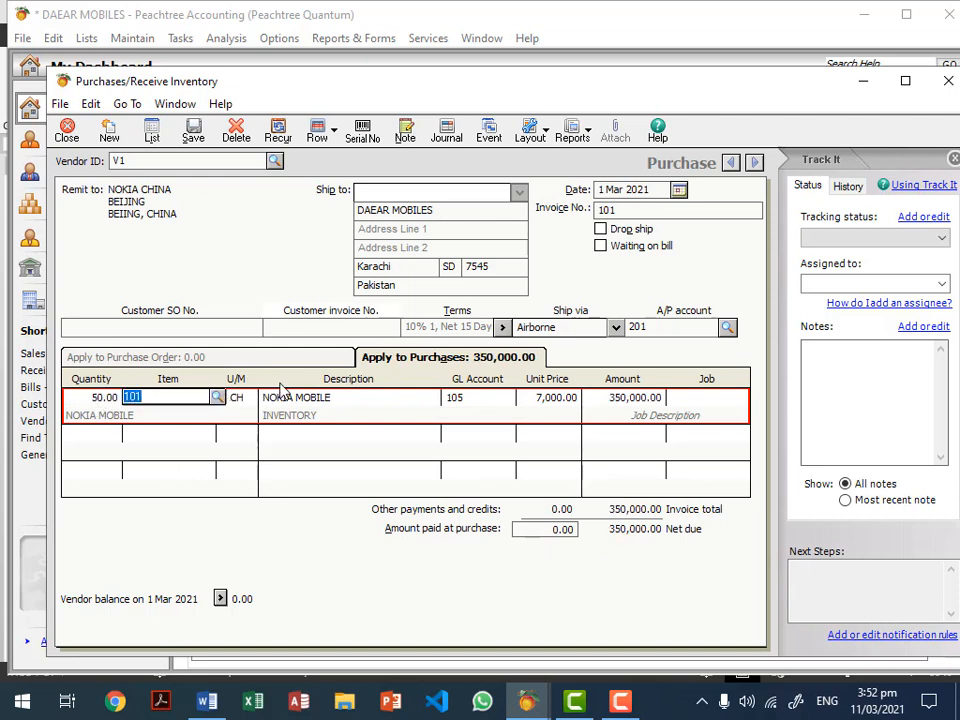
{"action": "left_click", "coordinate": [565, 405]}
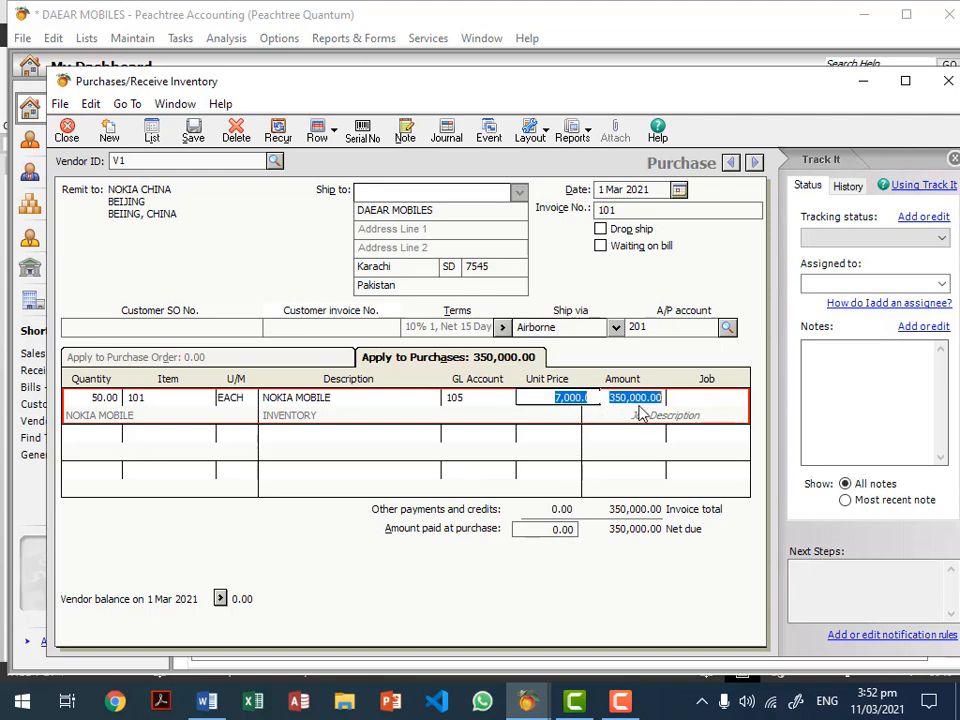
{"action": "left_click", "coordinate": [561, 412]}
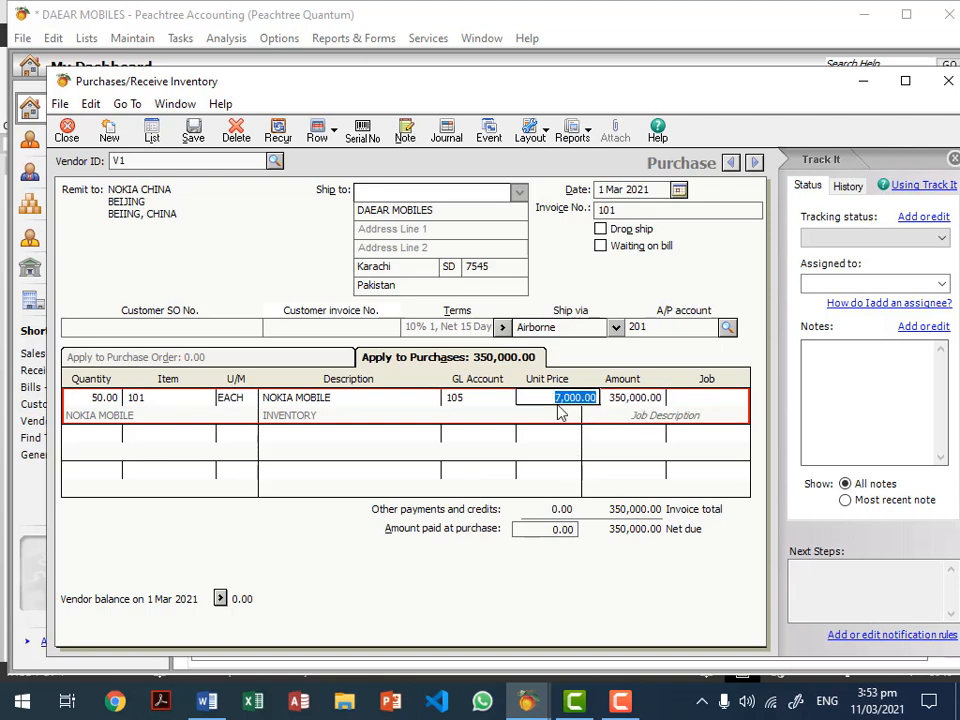
{"action": "left_click", "coordinate": [631, 402]}
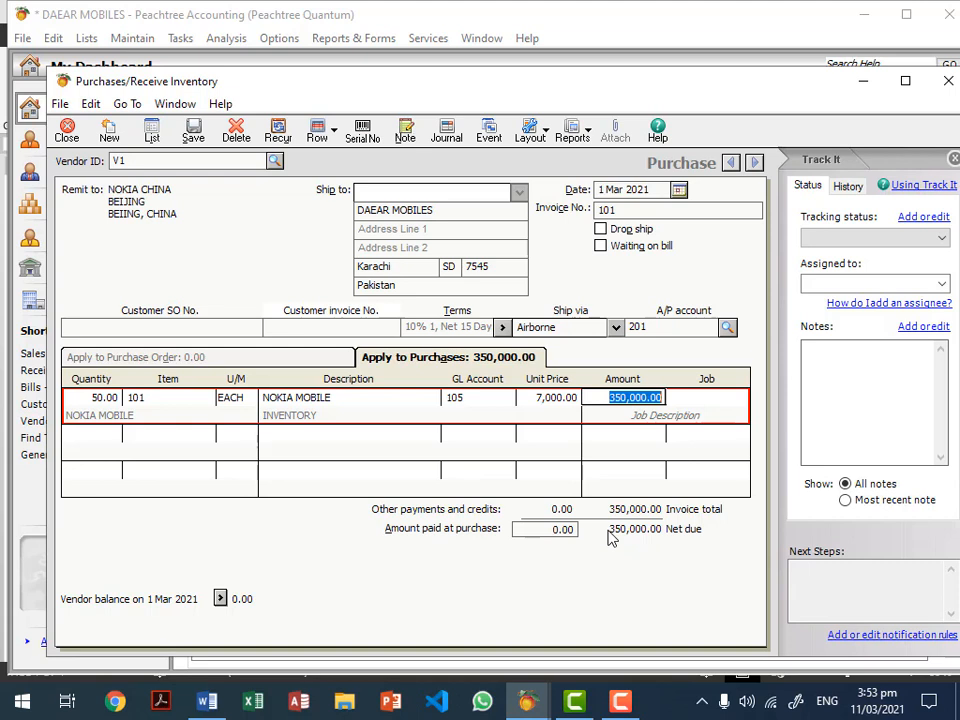
{"action": "left_click", "coordinate": [489, 398]}
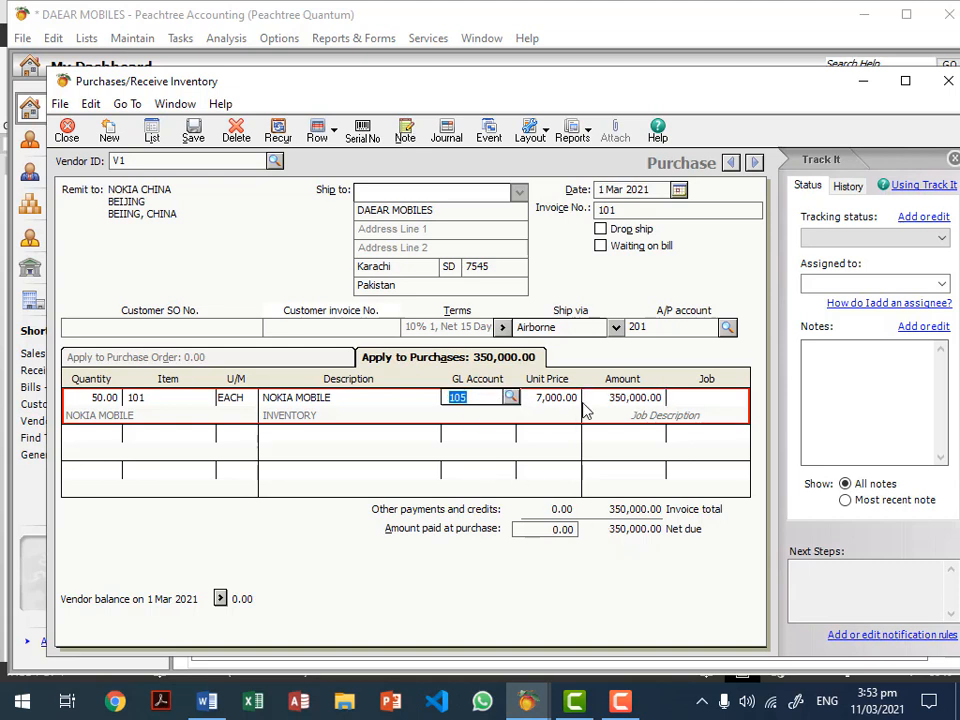
{"action": "left_click", "coordinate": [625, 397]}
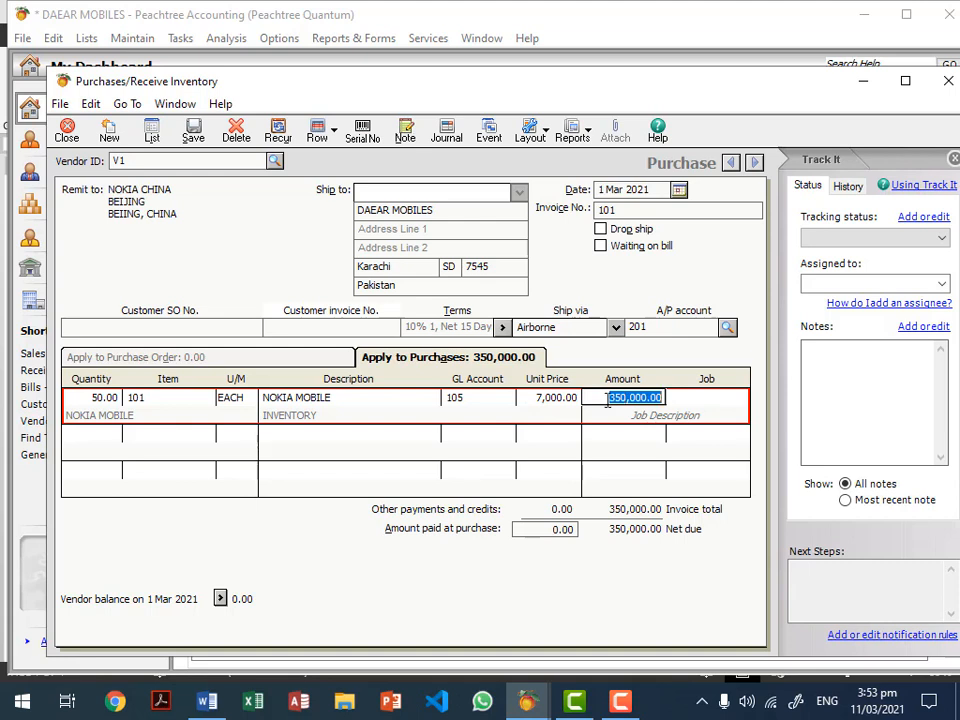
{"action": "left_click", "coordinate": [560, 399]}
{"action": "left_click", "coordinate": [623, 400]}
{"action": "left_click", "coordinate": [608, 399]}
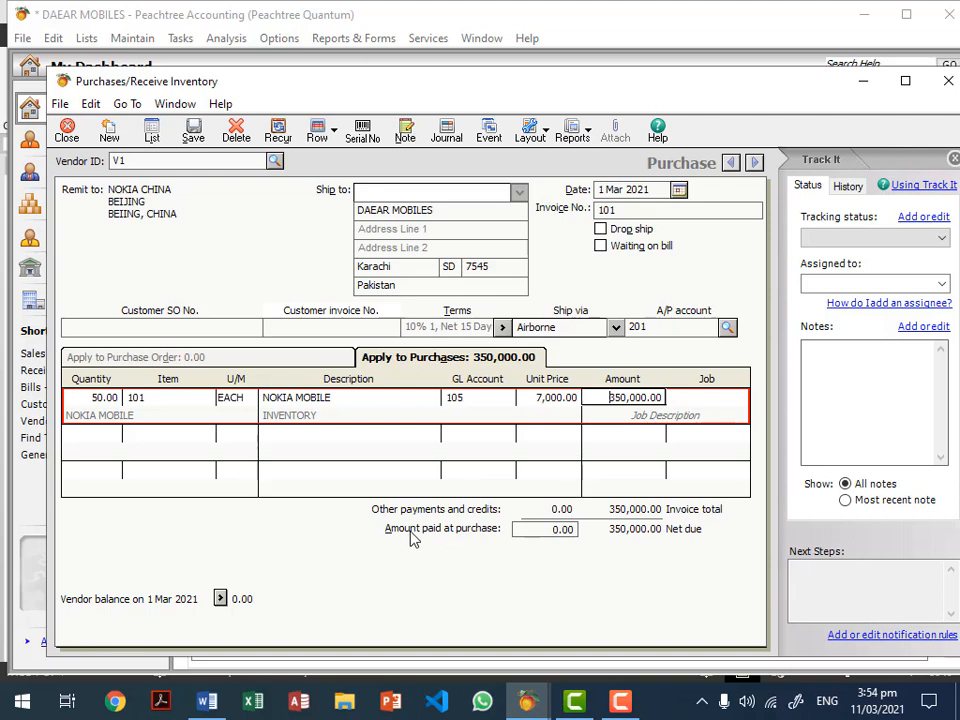
Step: Enter 200,000.00 as the amount paid at purchase, with reference 54454545
{"action": "left_click", "coordinate": [560, 531]}
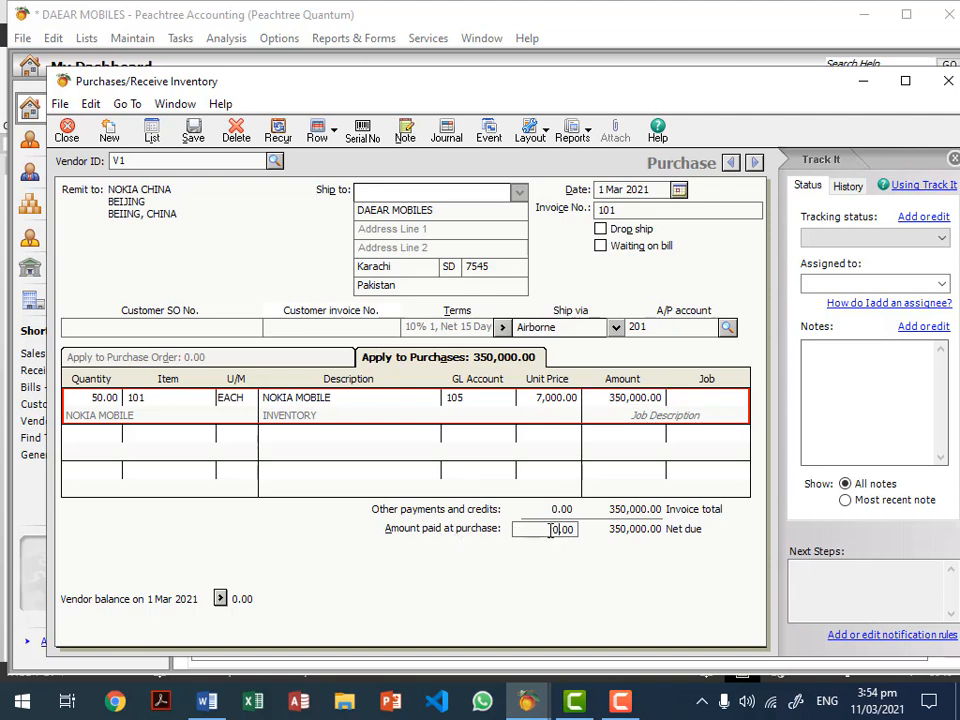
{"action": "left_click_drag", "start_coordinate": [551, 529], "coordinate": [606, 528]}
{"action": "type", "text": "200000"}
{"action": "key", "text": "Tab"}
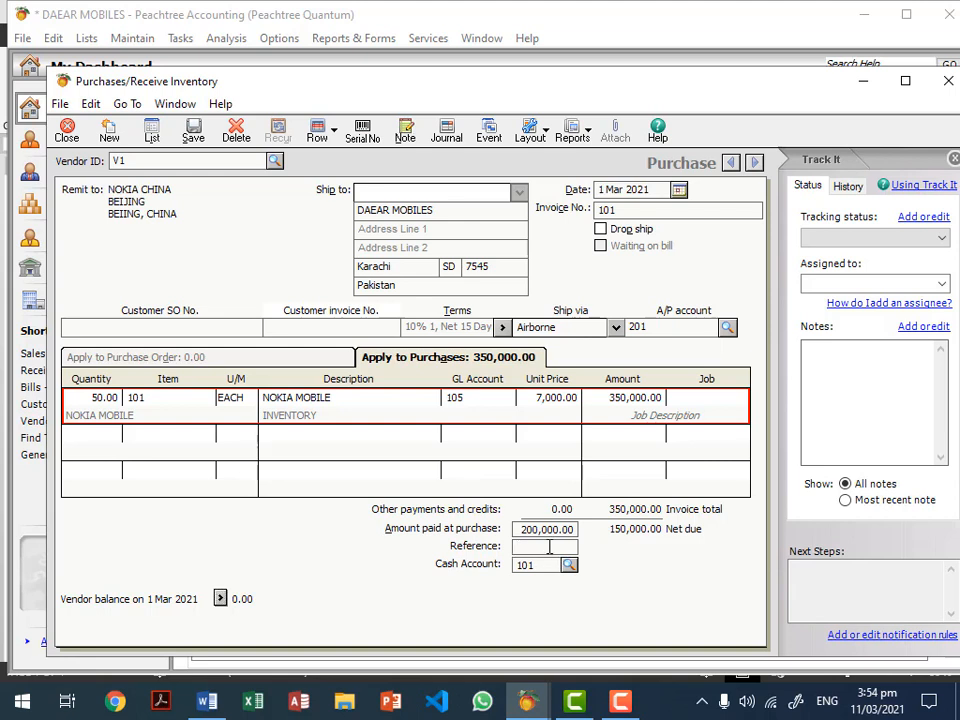
{"action": "type", "text": "54454545"}
Step: Pay from HBL cash account 103, then save the purchase and close the window
{"action": "left_click", "coordinate": [569, 566]}
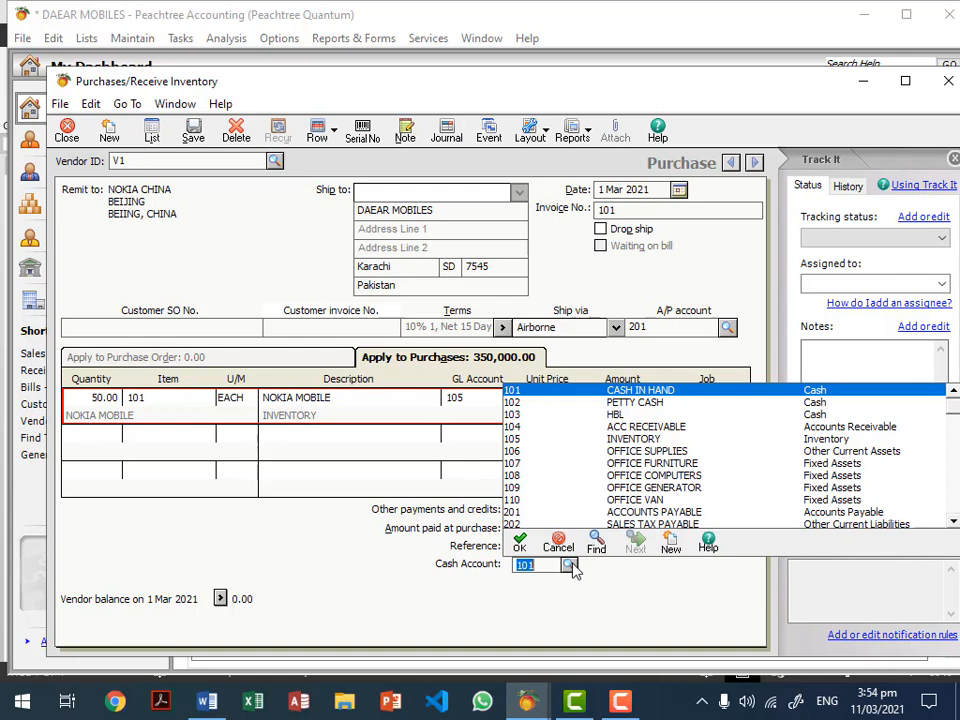
{"action": "double_click", "coordinate": [628, 415]}
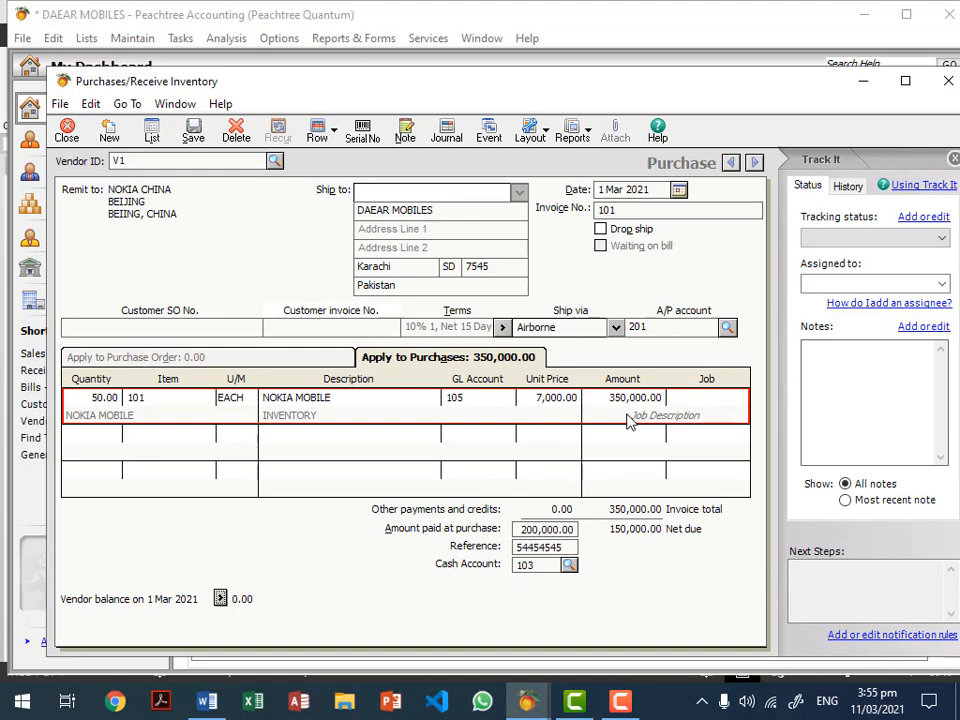
{"action": "left_click", "coordinate": [569, 565]}
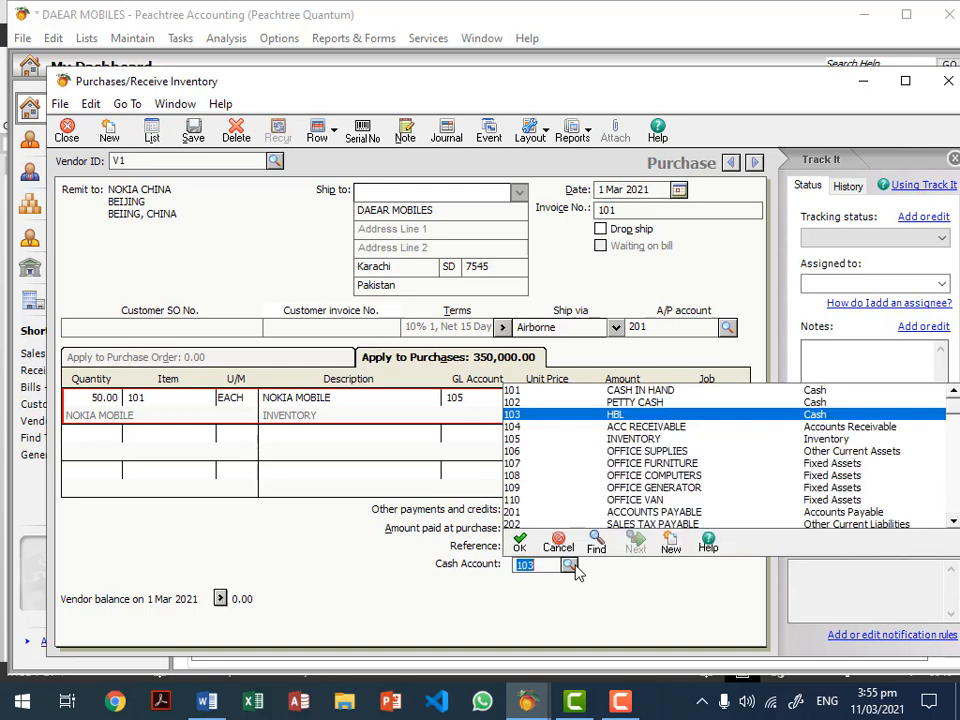
{"action": "left_click", "coordinate": [575, 566]}
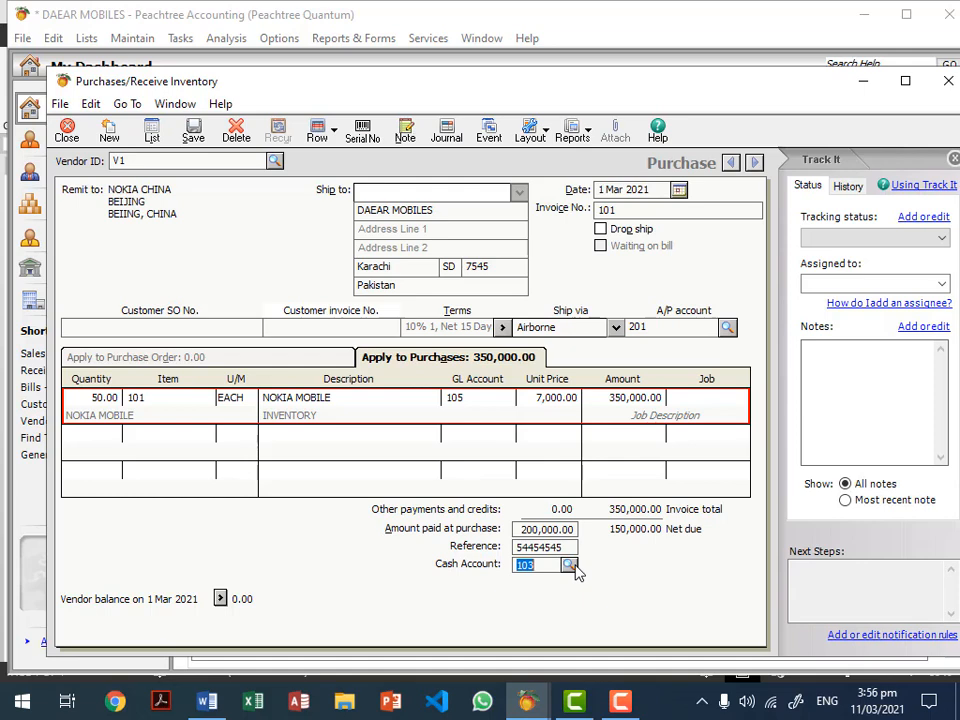
{"action": "left_click", "coordinate": [575, 567]}
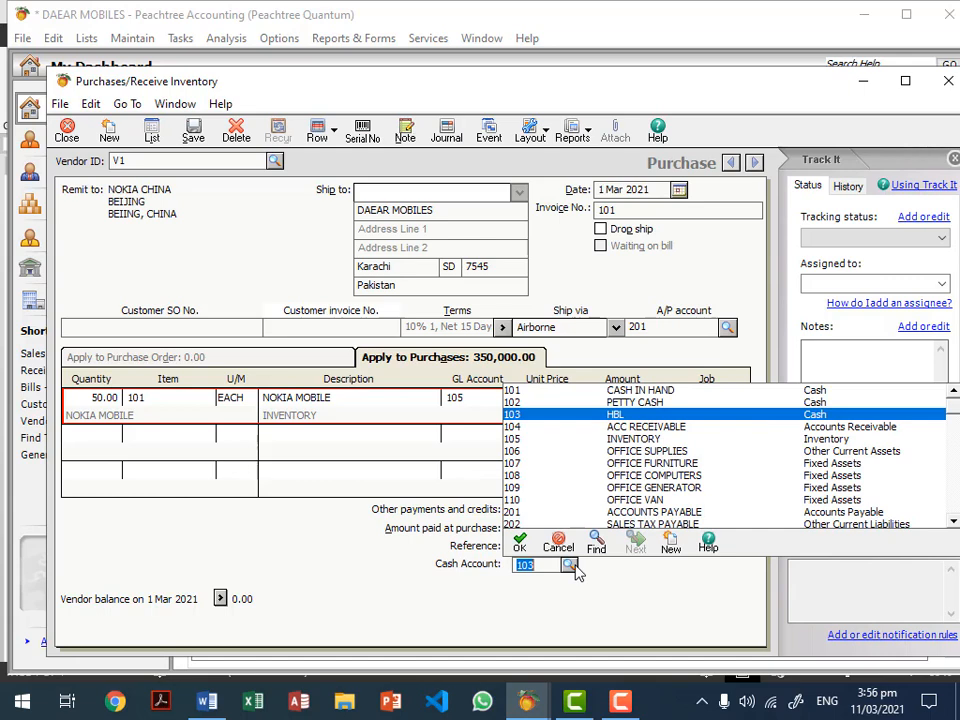
{"action": "left_click", "coordinate": [575, 567]}
{"action": "left_click", "coordinate": [555, 529]}
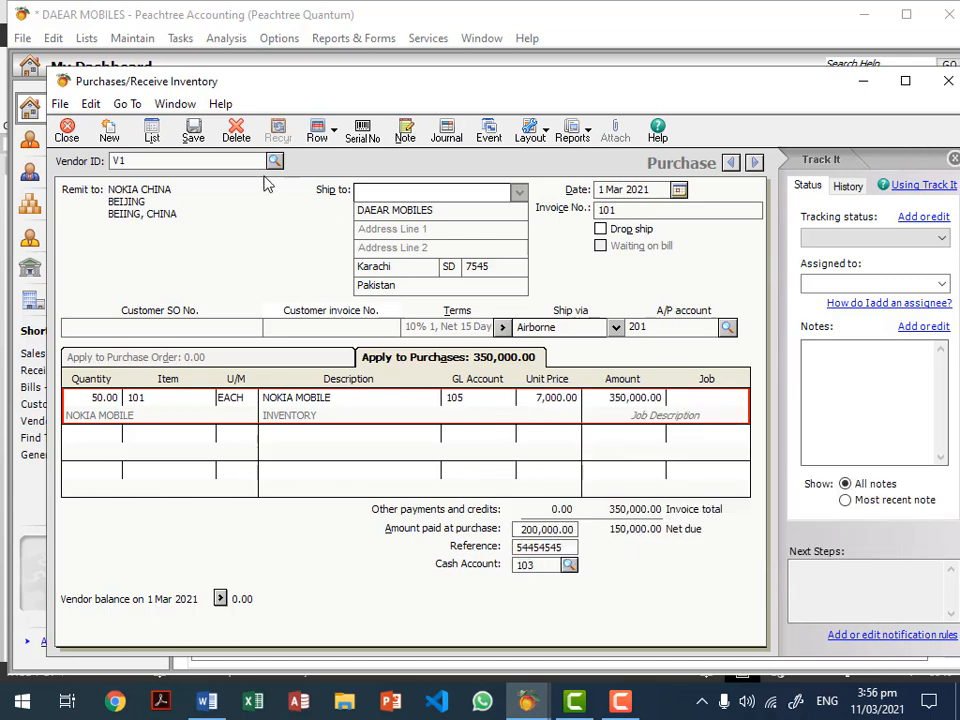
{"action": "left_click", "coordinate": [192, 133]}
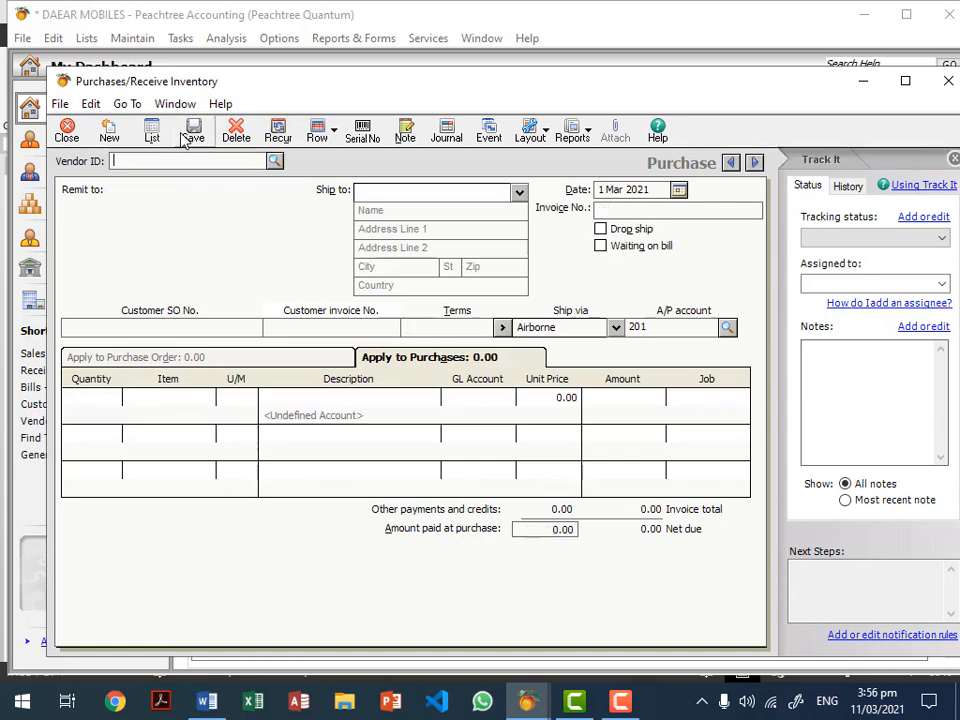
{"action": "left_click", "coordinate": [67, 132]}
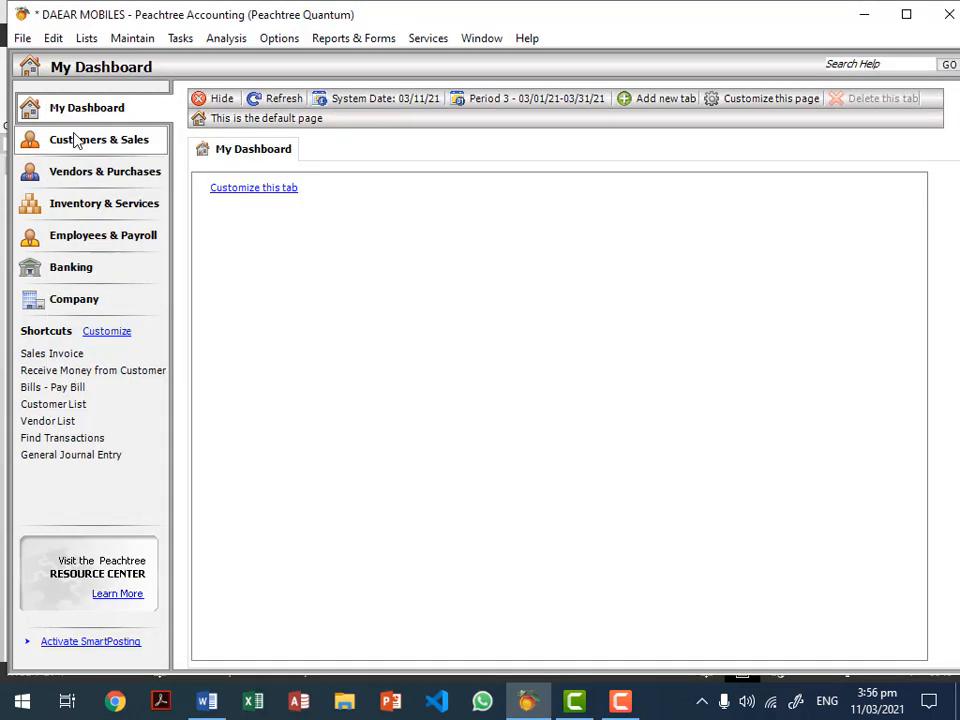
{"action": "left_click", "coordinate": [348, 39]}
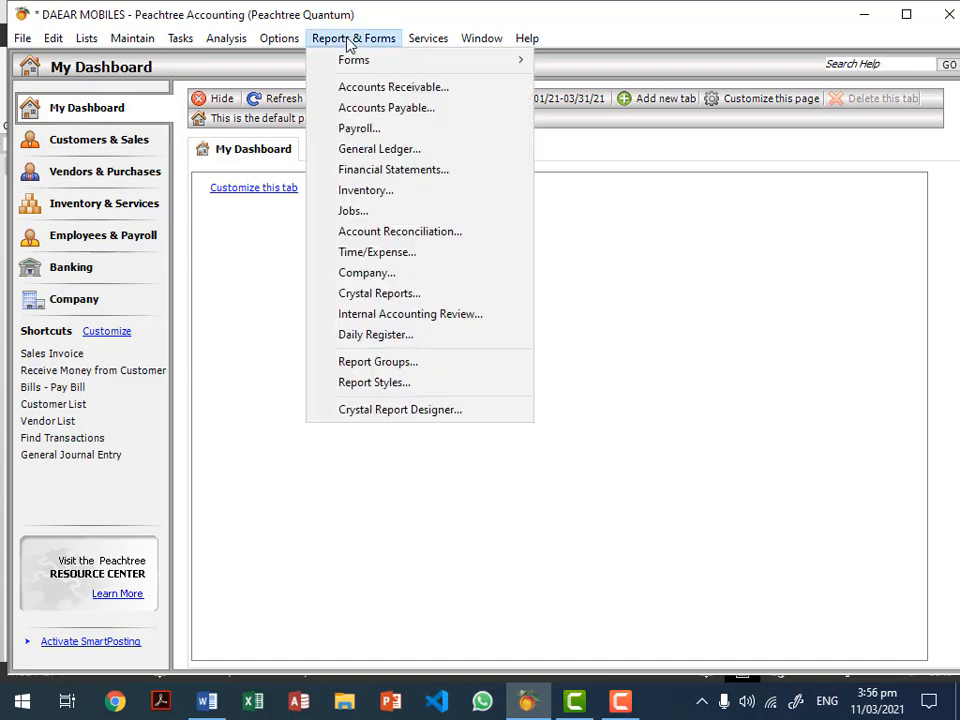
{"action": "left_click", "coordinate": [399, 118]}
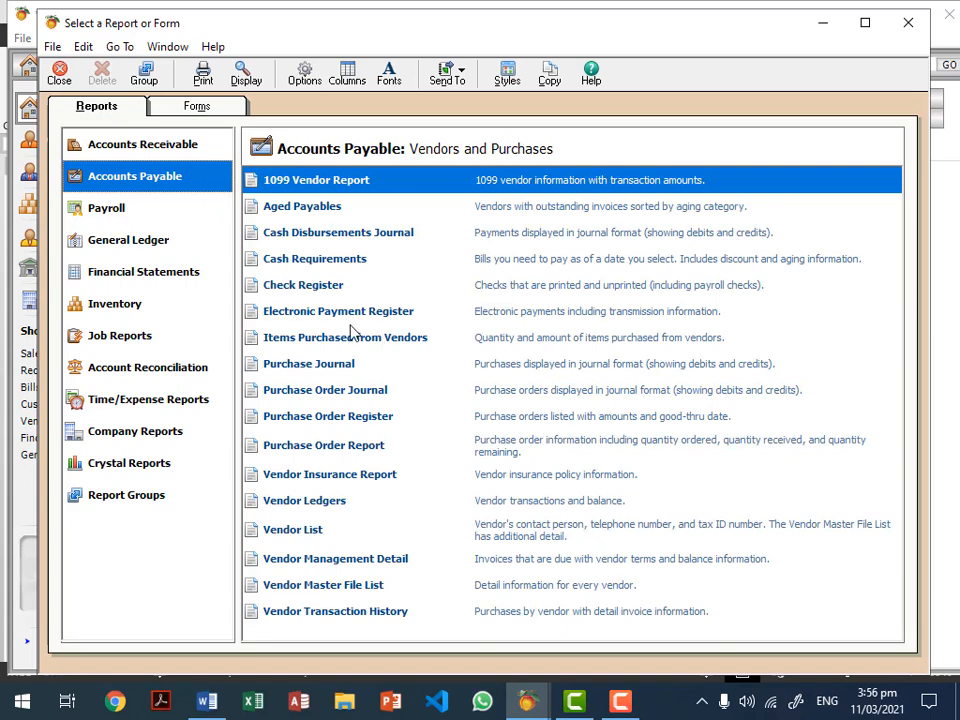
{"action": "double_click", "coordinate": [303, 507]}
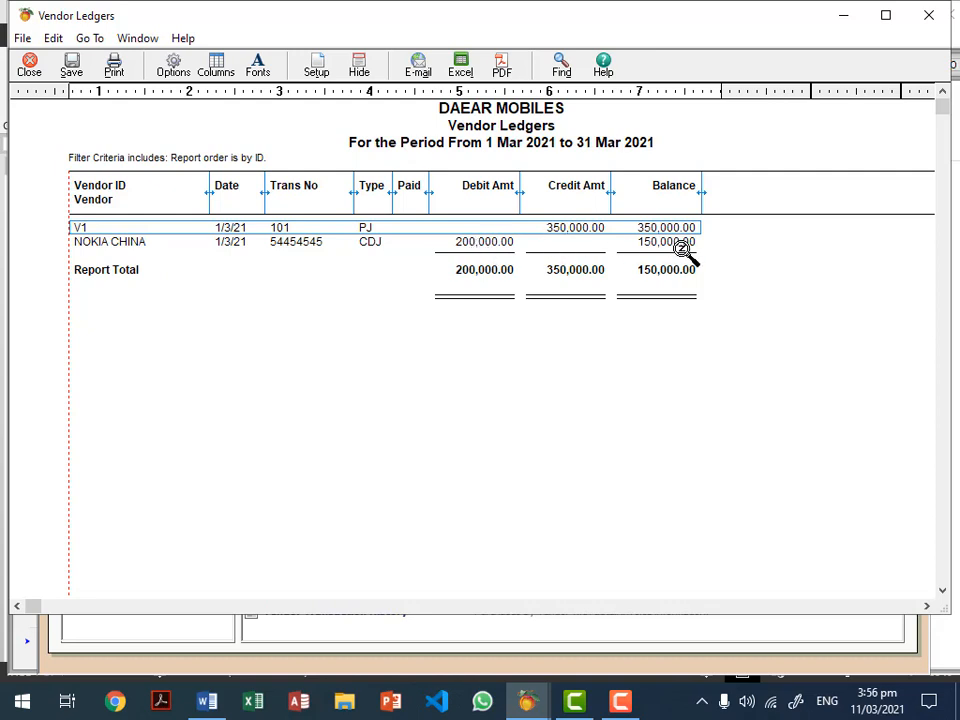
{"action": "key", "text": "Escape"}
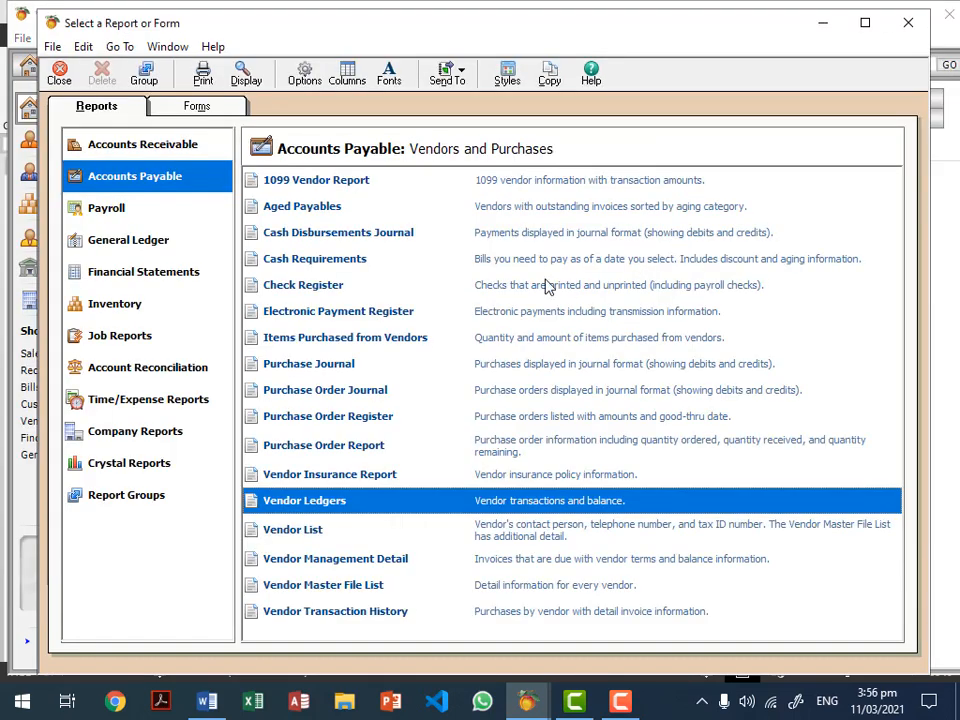
{"action": "double_click", "coordinate": [309, 209]}
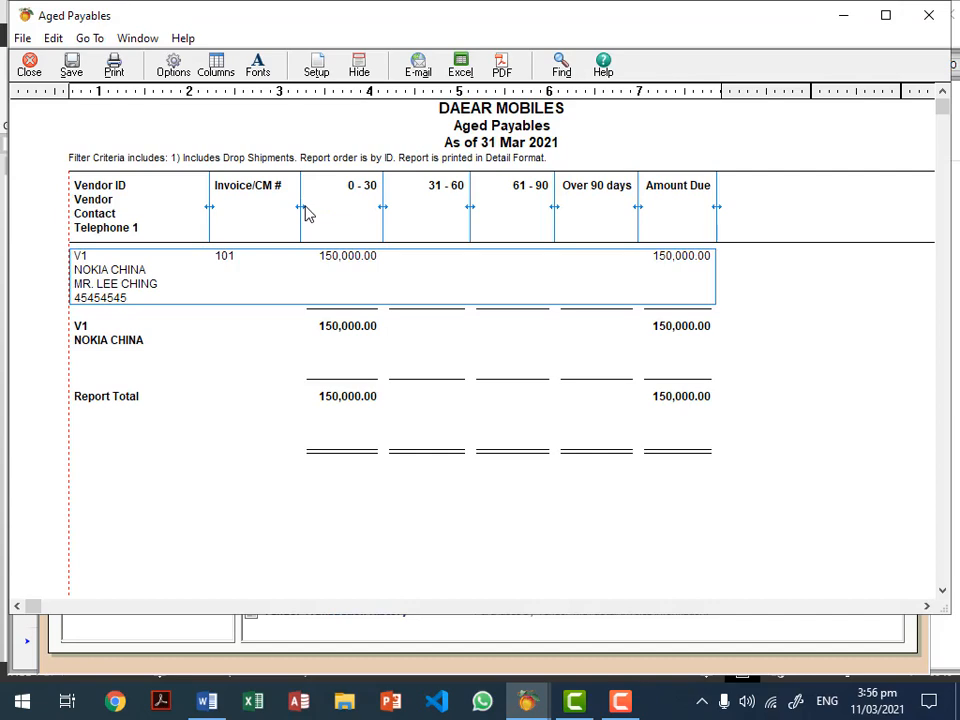
{"action": "key", "text": "Escape"}
{"action": "key", "text": "Escape"}
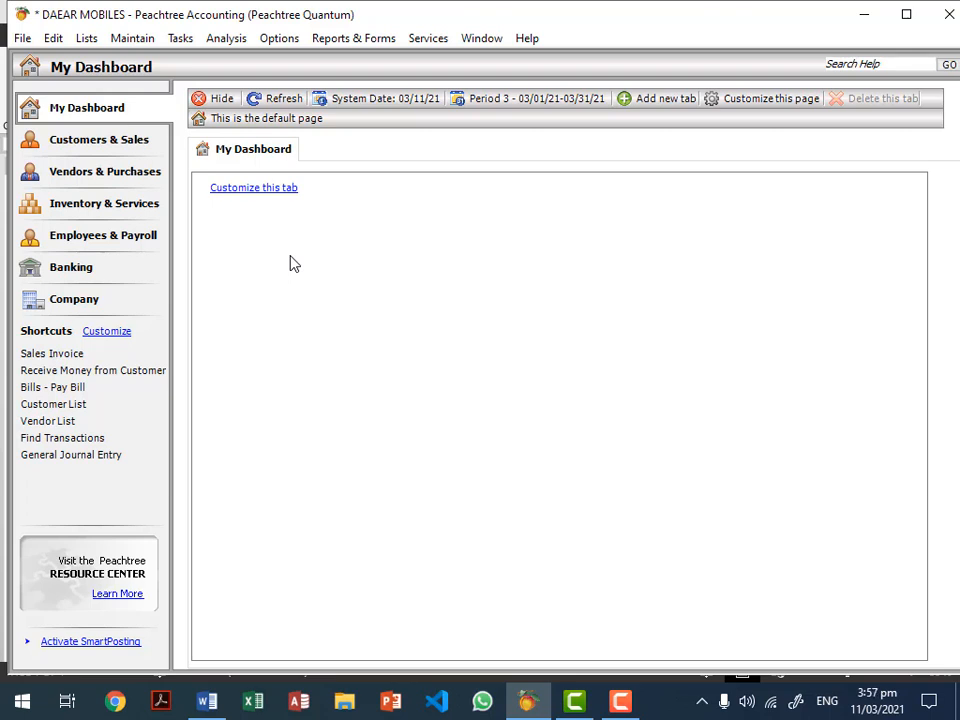
Step: Start a vendor payment to NOKIA CHINA with check number 454545, dated 5 Mar 2021
{"action": "left_click", "coordinate": [182, 40]}
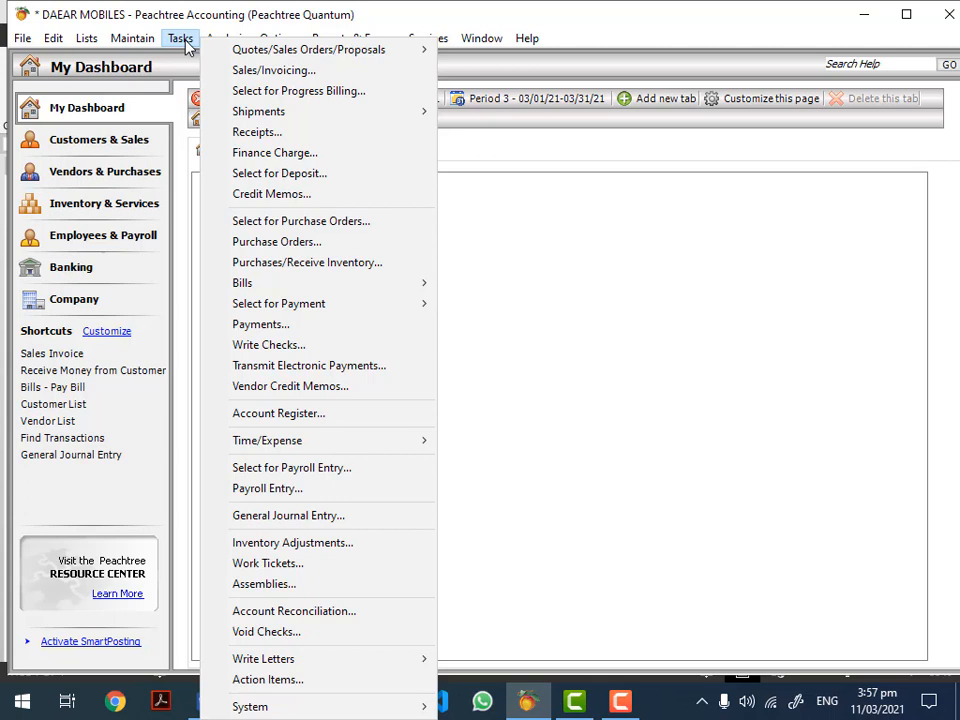
{"action": "left_click", "coordinate": [245, 328]}
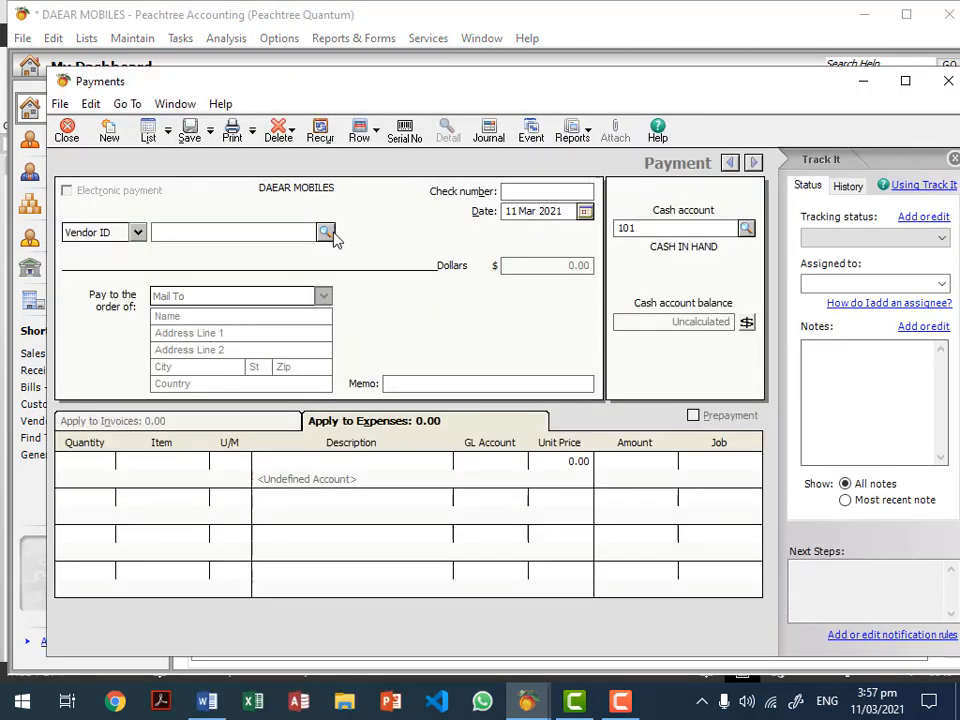
{"action": "left_click", "coordinate": [333, 234]}
{"action": "double_click", "coordinate": [334, 250]}
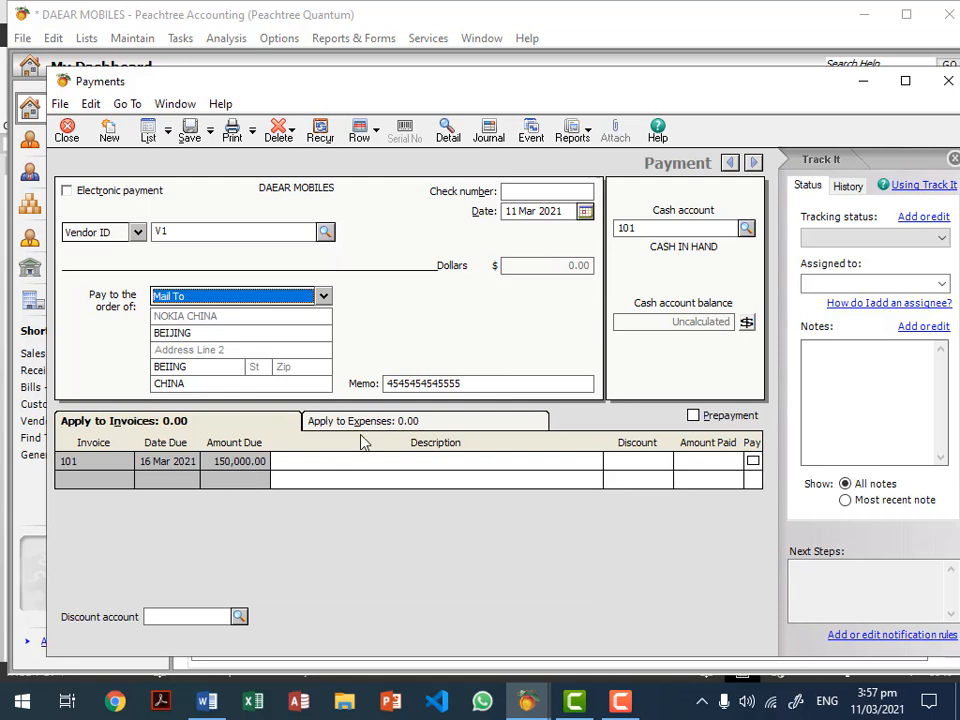
{"action": "left_click", "coordinate": [510, 190]}
{"action": "type", "text": "454545"}
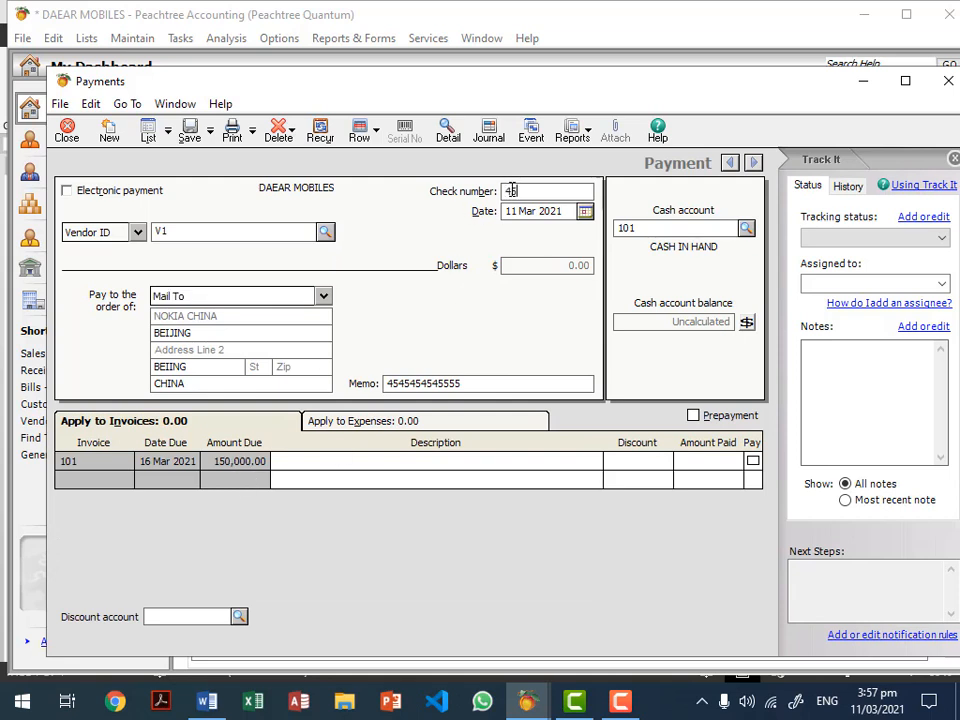
{"action": "left_click", "coordinate": [584, 211]}
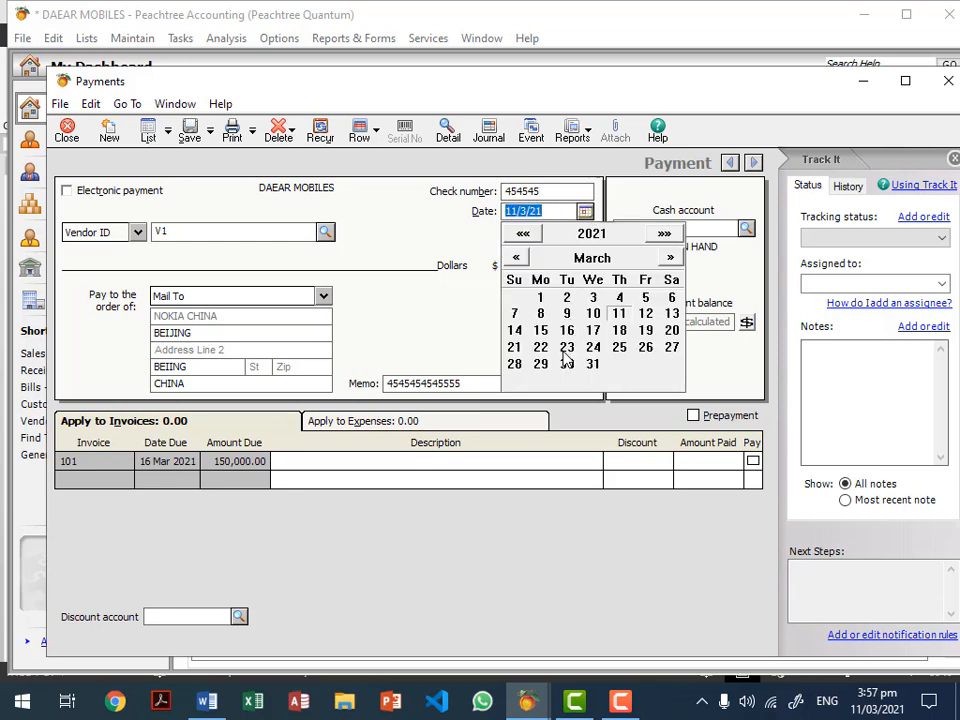
{"action": "left_click", "coordinate": [650, 298]}
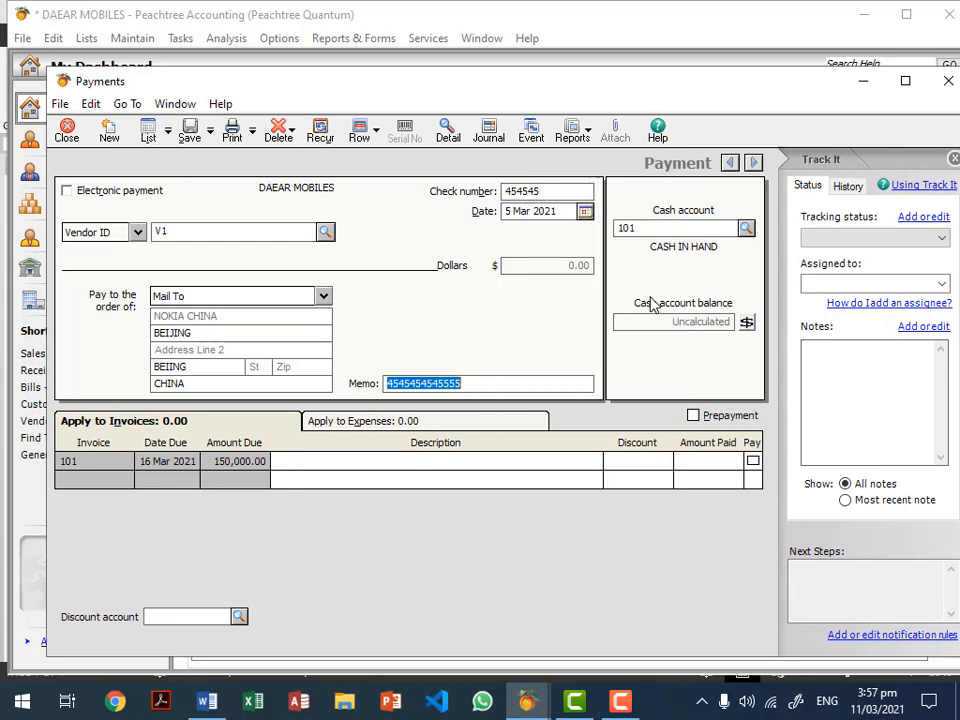
Step: Pay 100,000.00 on invoice 101 from HBL account 103, then save and close the payment
{"action": "left_click", "coordinate": [740, 462]}
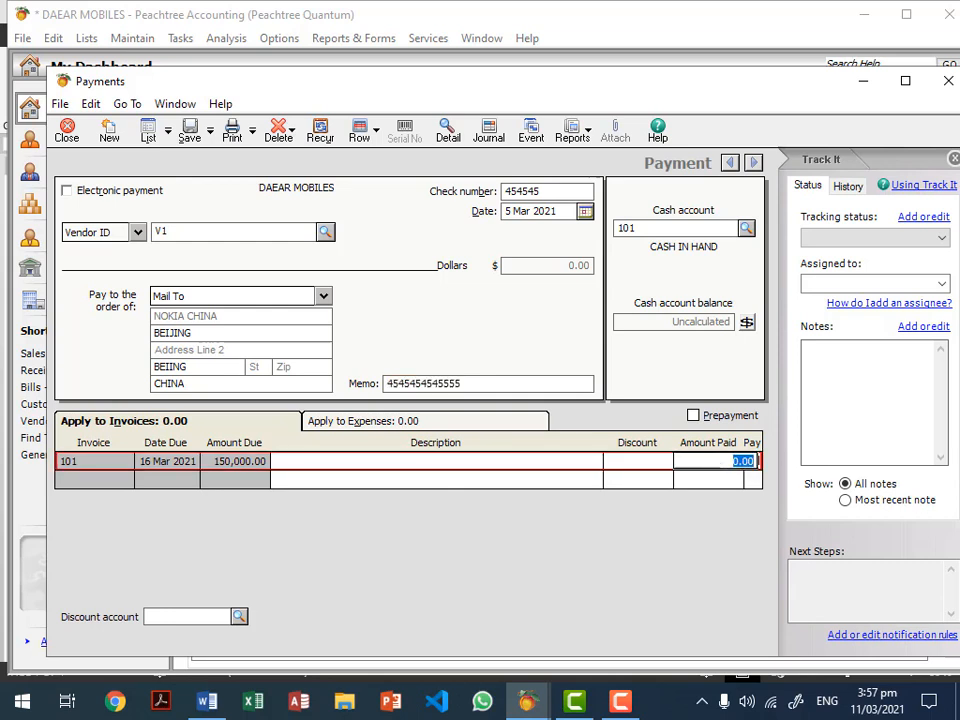
{"action": "type", "text": "100000"}
{"action": "key", "text": "Tab"}
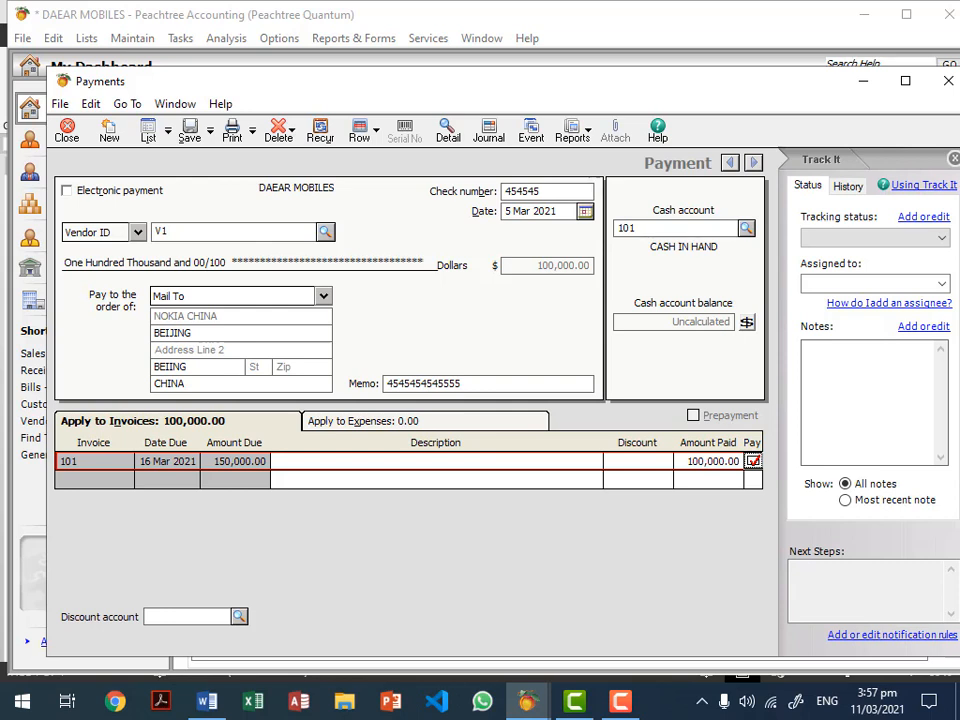
{"action": "left_click", "coordinate": [746, 229]}
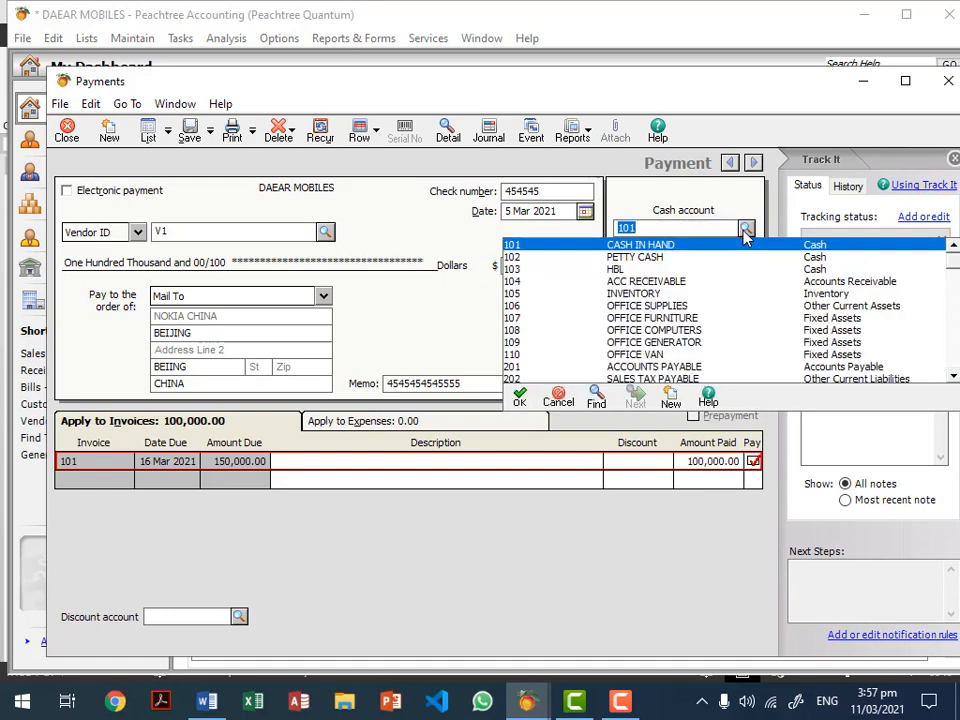
{"action": "left_click", "coordinate": [624, 269]}
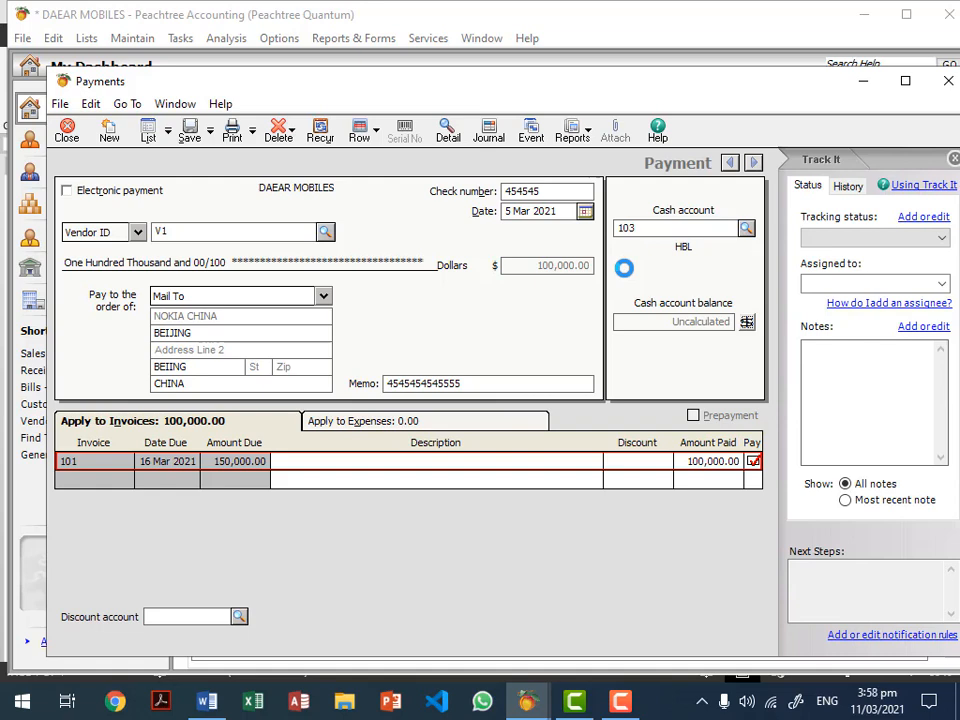
{"action": "left_click", "coordinate": [190, 131]}
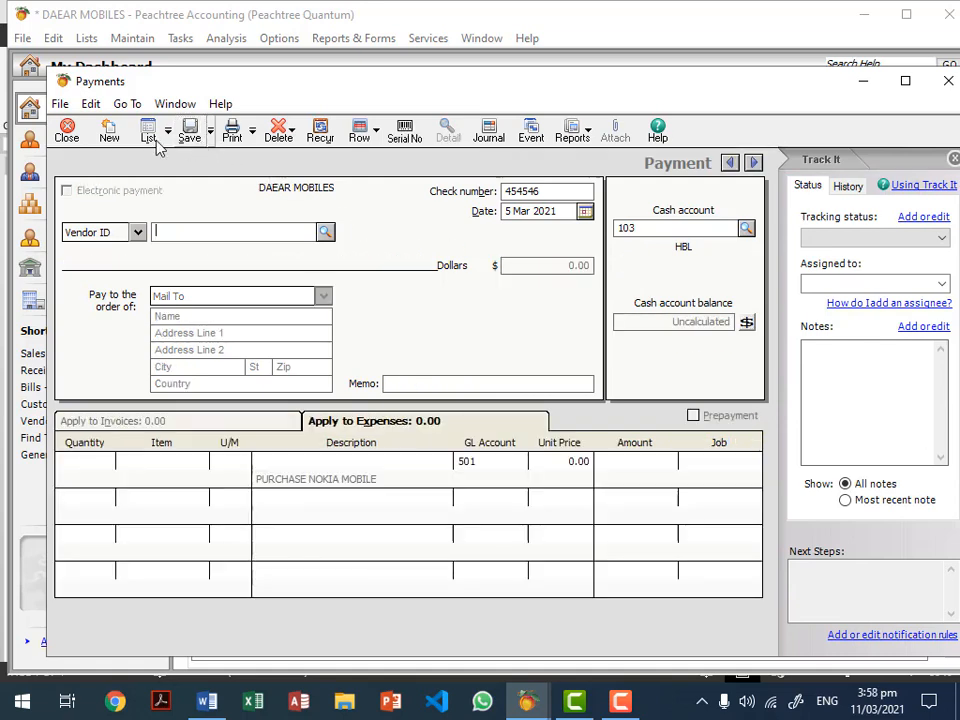
{"action": "left_click", "coordinate": [66, 132]}
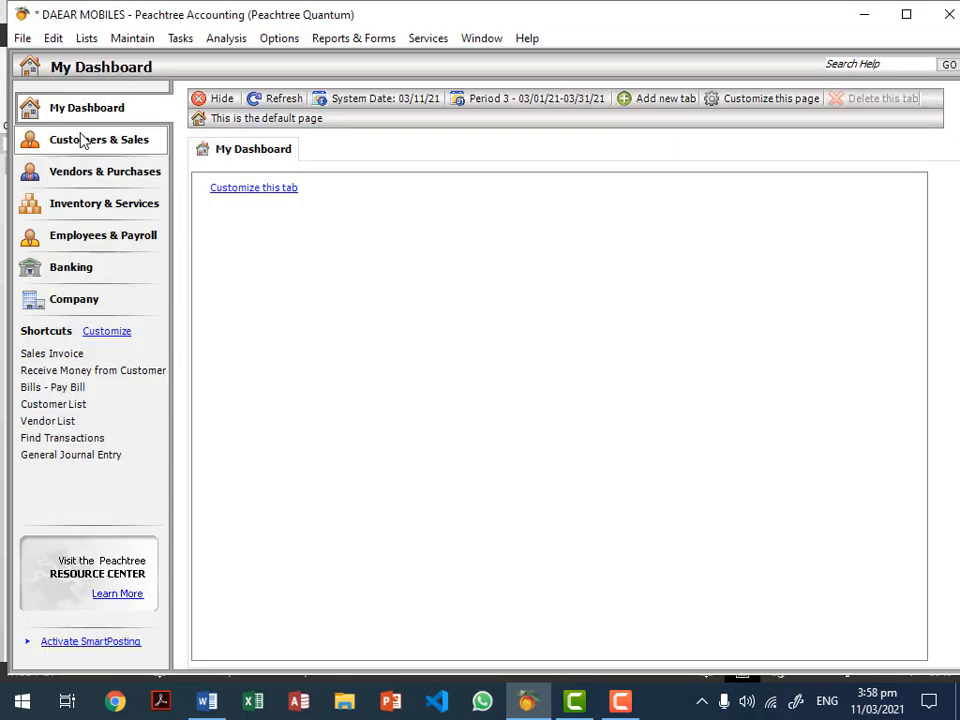
Step: Review the Vendor Ledgers and Aged Payables reports showing 50,000.00 still owed to NOKIA CHINA
{"action": "left_click", "coordinate": [353, 39]}
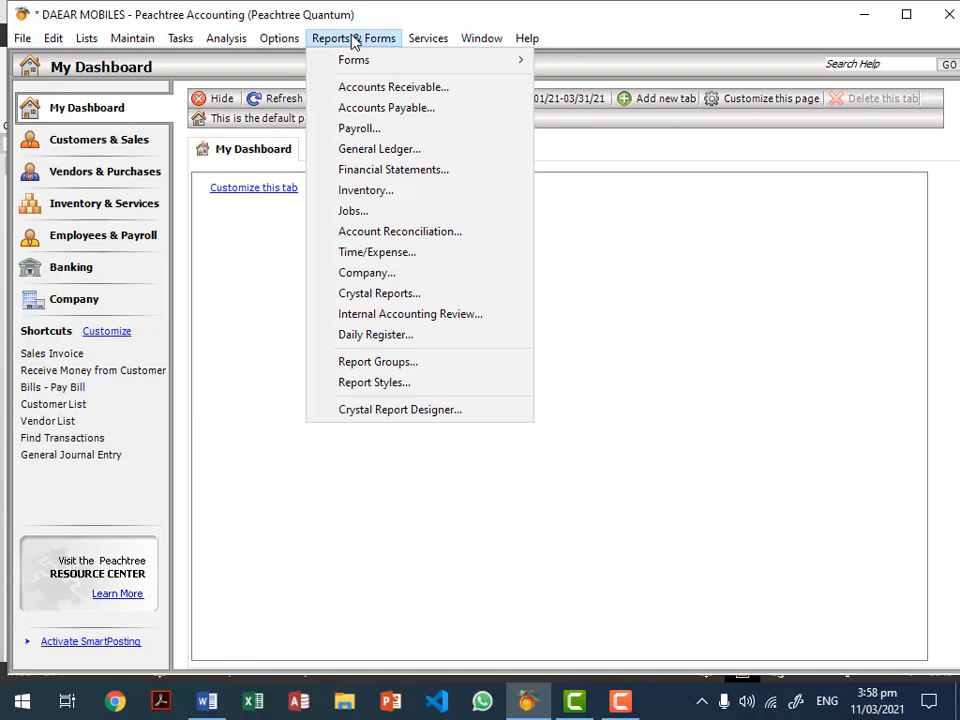
{"action": "left_click", "coordinate": [378, 108]}
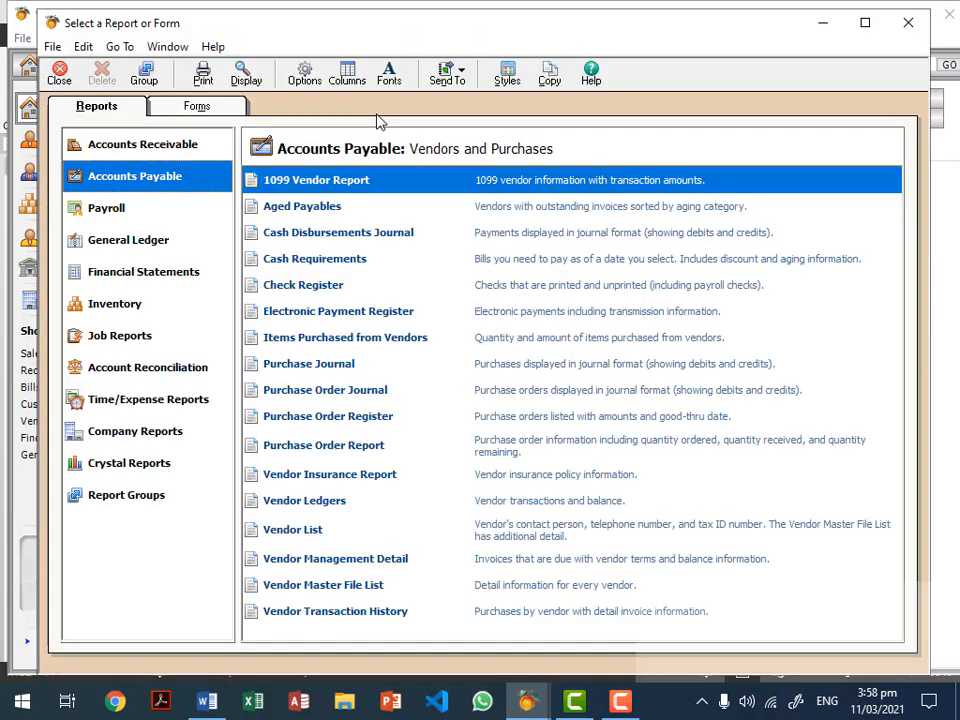
{"action": "double_click", "coordinate": [310, 500]}
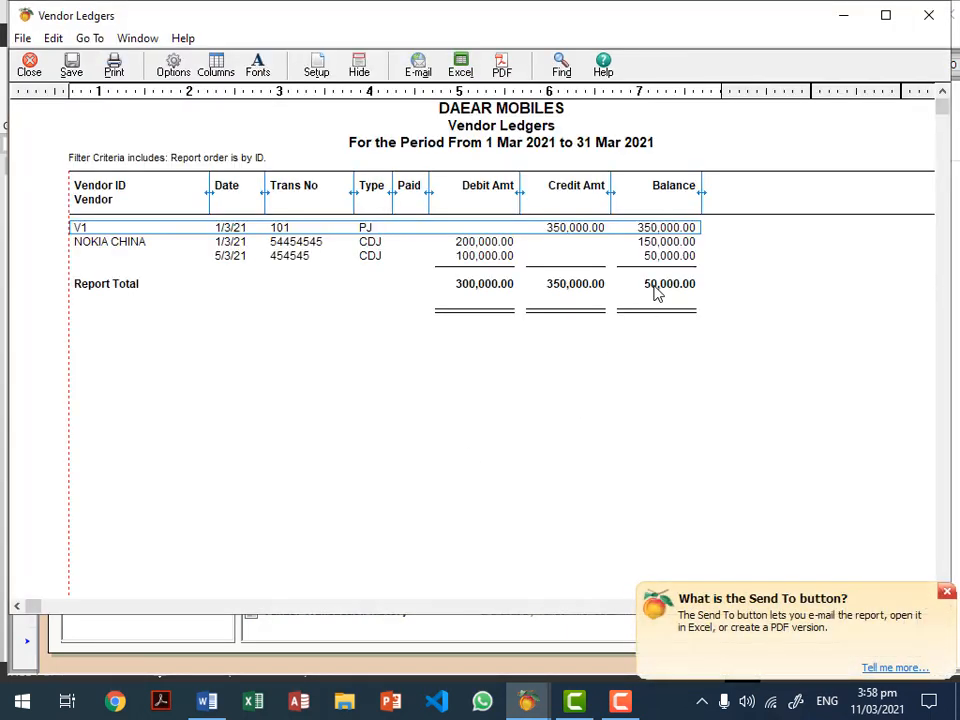
{"action": "key", "text": "Escape"}
{"action": "double_click", "coordinate": [335, 209]}
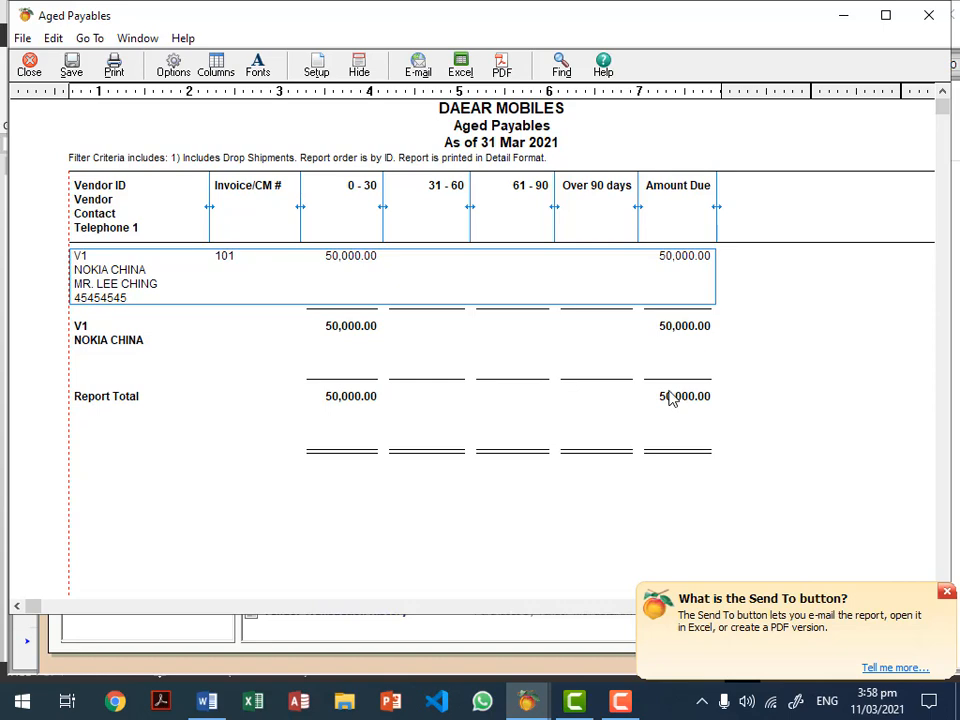
{"action": "key", "text": "Escape"}
{"action": "key", "text": "Escape"}
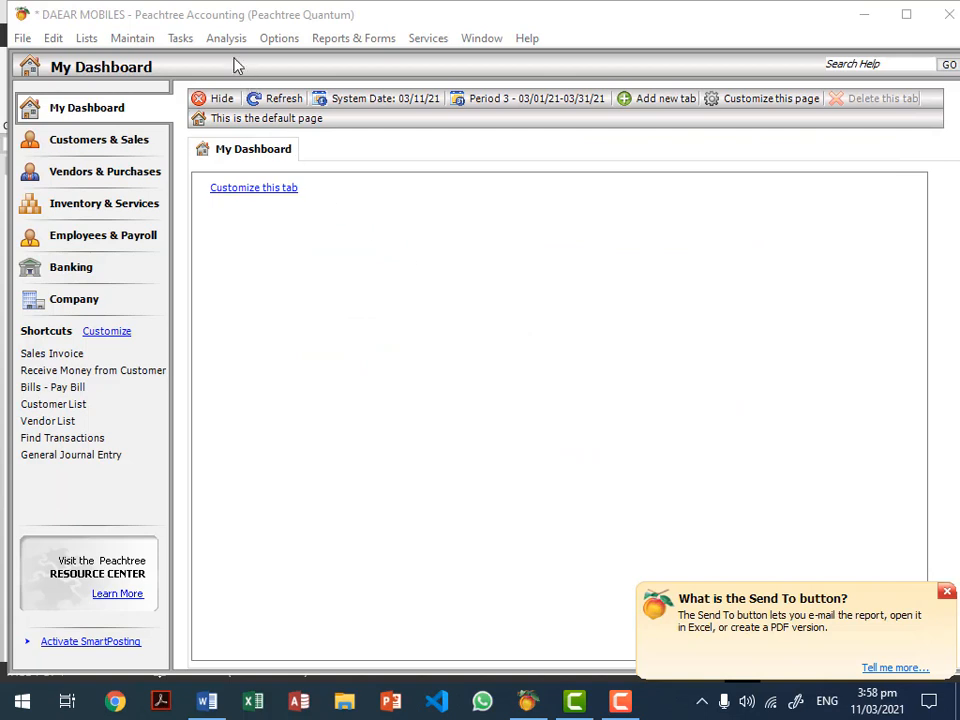
{"action": "left_click", "coordinate": [182, 40]}
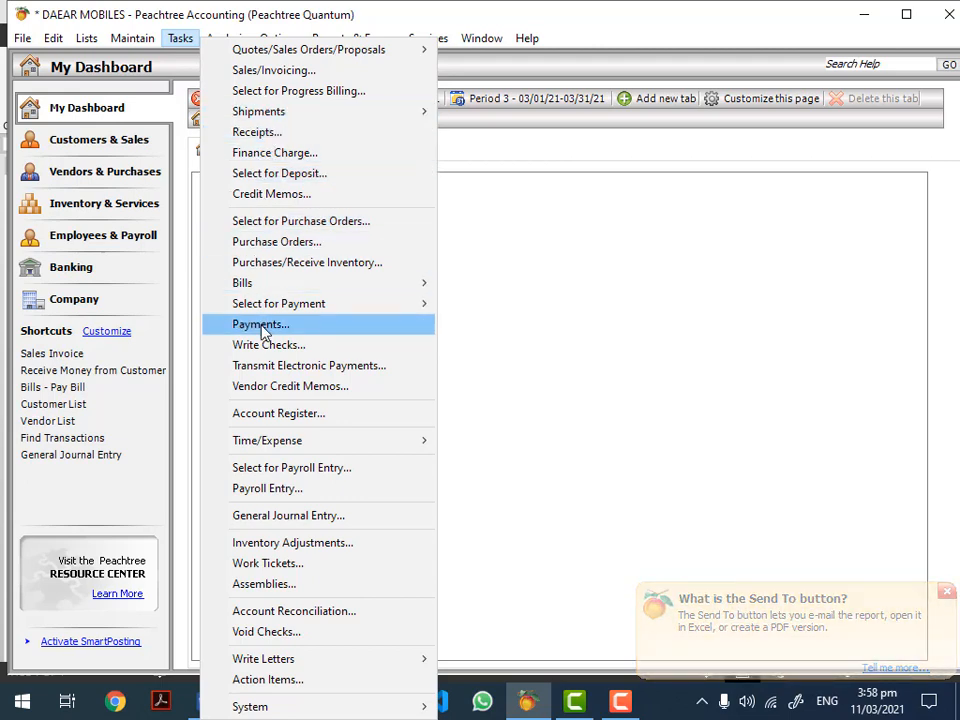
Step: Start a payment to vendor V1 NOKIA CHINA with check number 656565, dated 6 Mar 2021
{"action": "left_click", "coordinate": [261, 326]}
{"action": "left_click", "coordinate": [325, 232]}
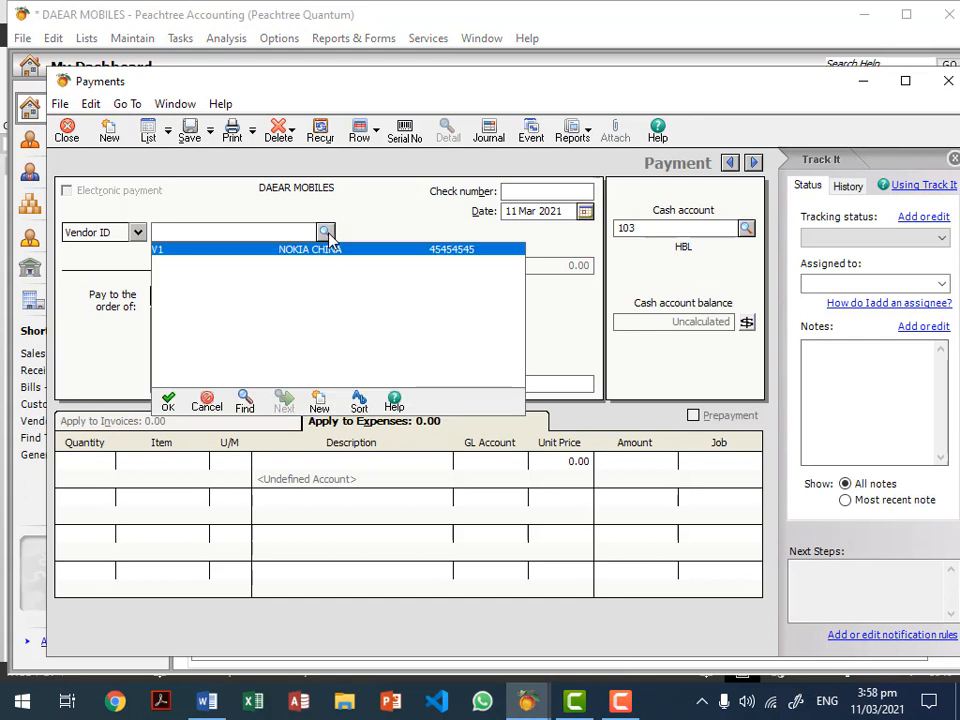
{"action": "double_click", "coordinate": [326, 250]}
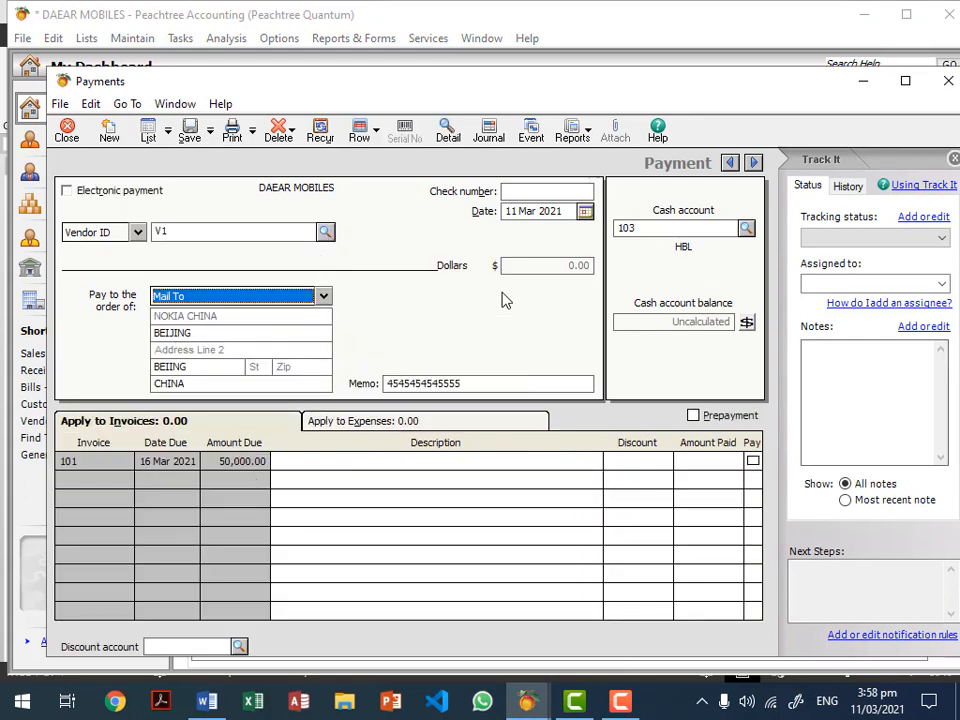
{"action": "left_click", "coordinate": [522, 190]}
{"action": "type", "text": "656565"}
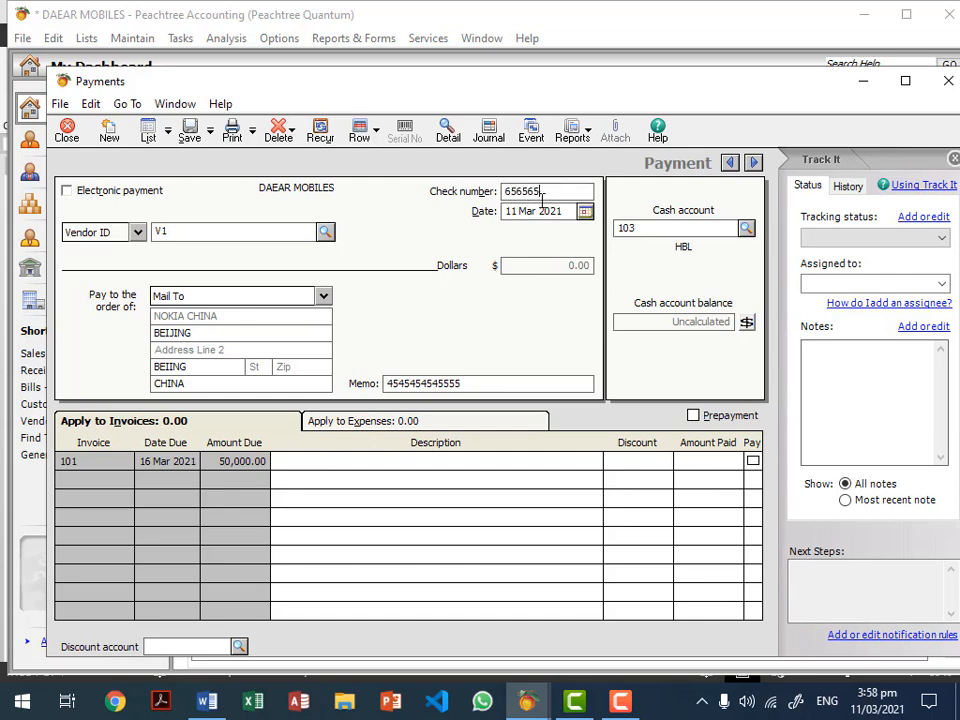
{"action": "left_click", "coordinate": [585, 211]}
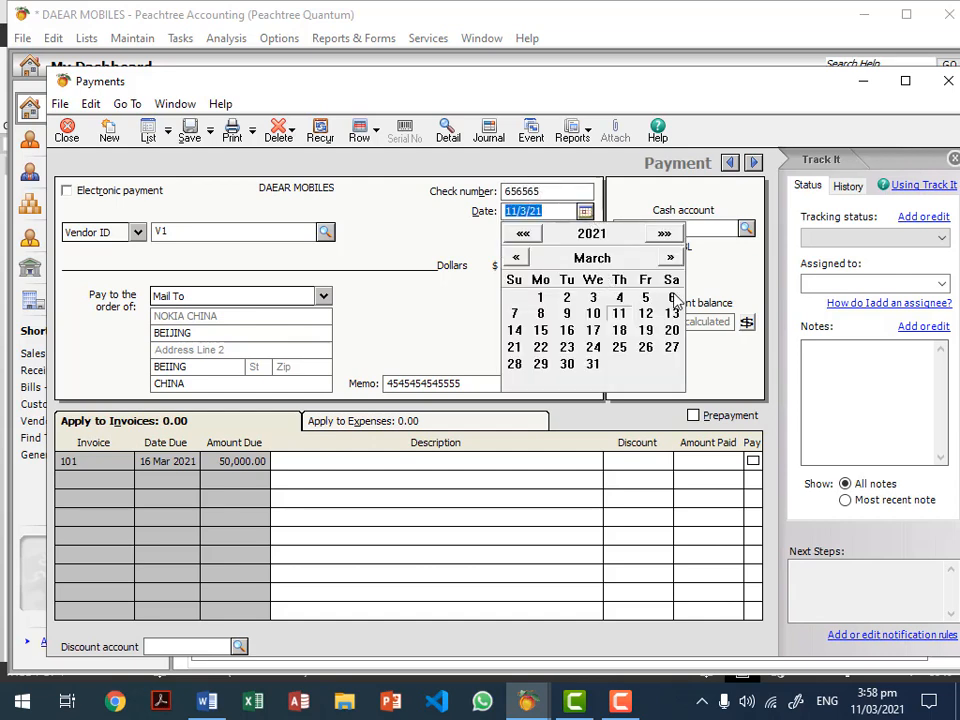
{"action": "left_click", "coordinate": [671, 237]}
Step: Pay invoice 101's remaining 50,000.00 from HBL, check the journal entry, and save
{"action": "left_click", "coordinate": [746, 228]}
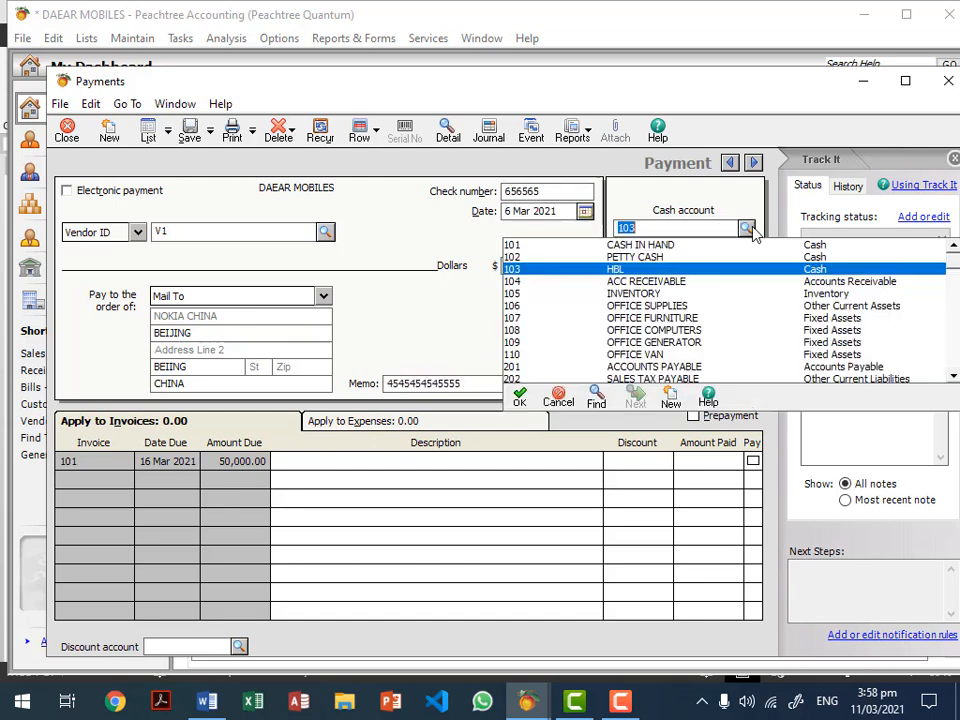
{"action": "left_click", "coordinate": [748, 229]}
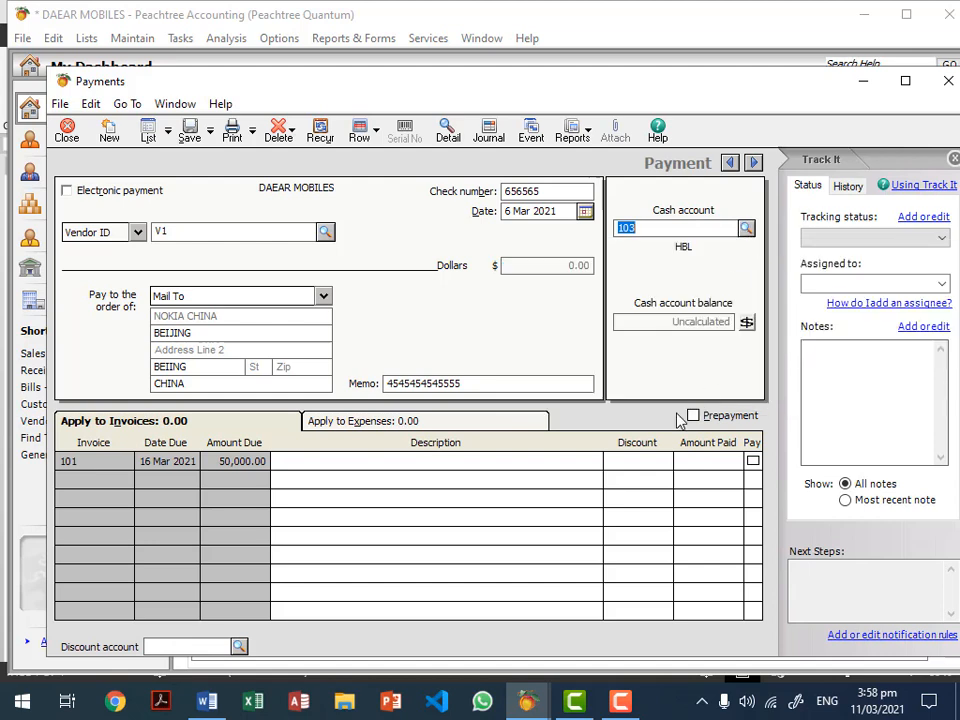
{"action": "left_click", "coordinate": [753, 462]}
{"action": "left_click", "coordinate": [751, 463]}
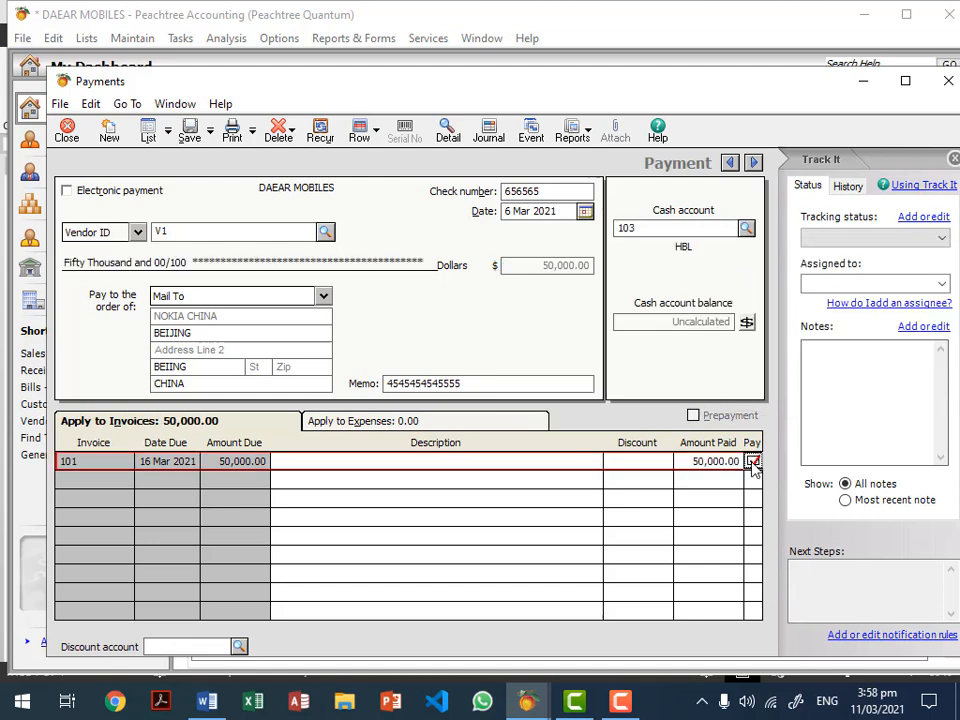
{"action": "left_click", "coordinate": [487, 140]}
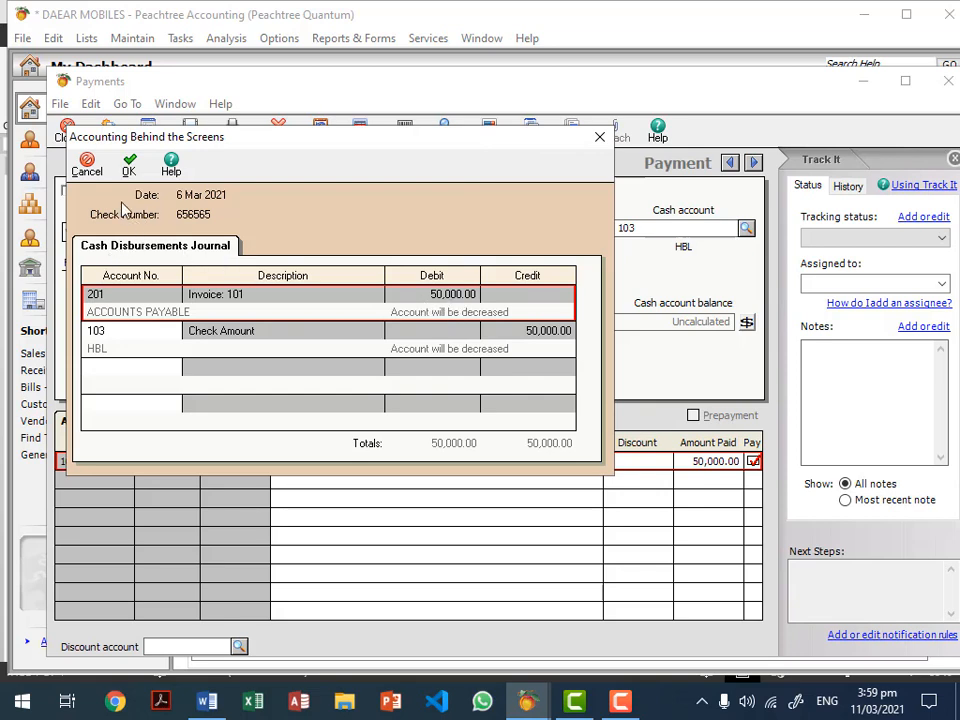
{"action": "left_click", "coordinate": [129, 165]}
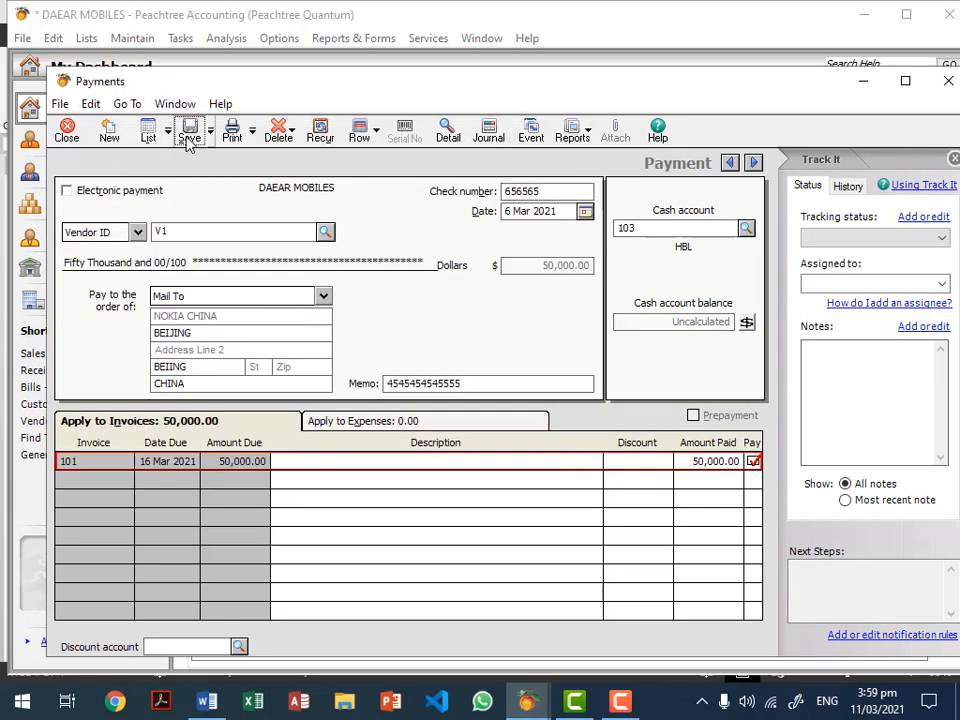
{"action": "left_click", "coordinate": [189, 136]}
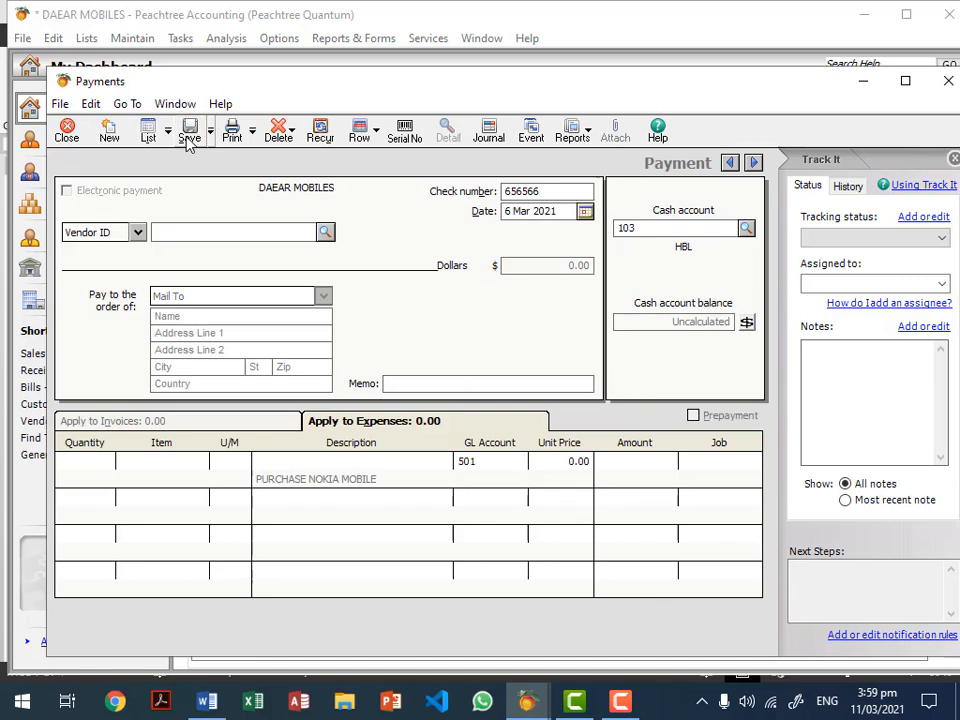
{"action": "key", "text": "Escape"}
Step: Check that Aged Payables and Aged Receivables as of 31 Mar 2021 show no outstanding balances
{"action": "left_click", "coordinate": [358, 42]}
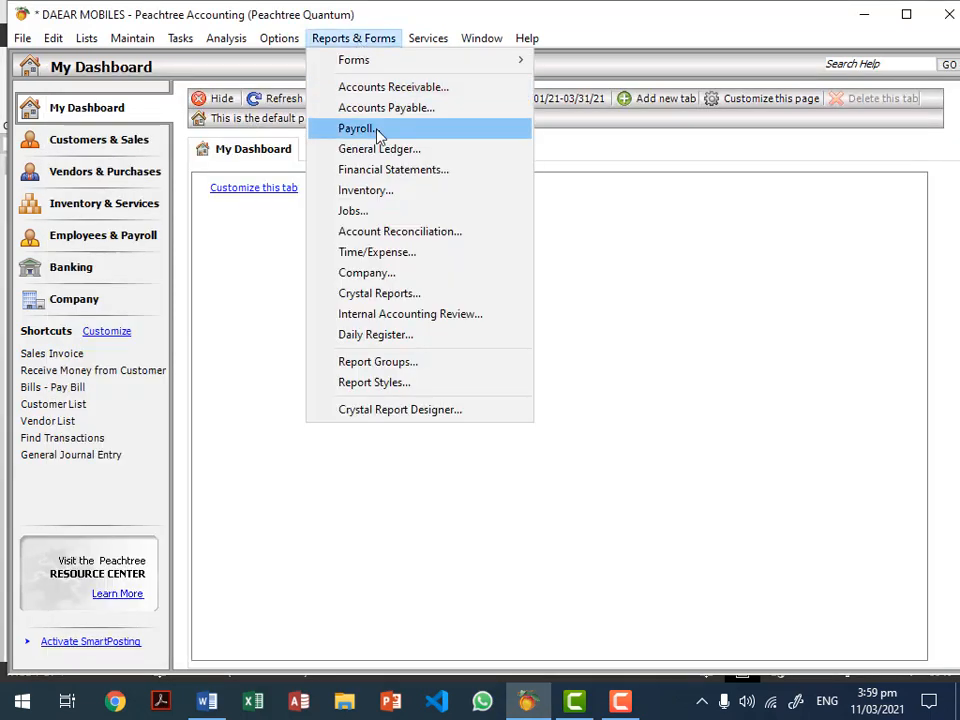
{"action": "left_click", "coordinate": [411, 108]}
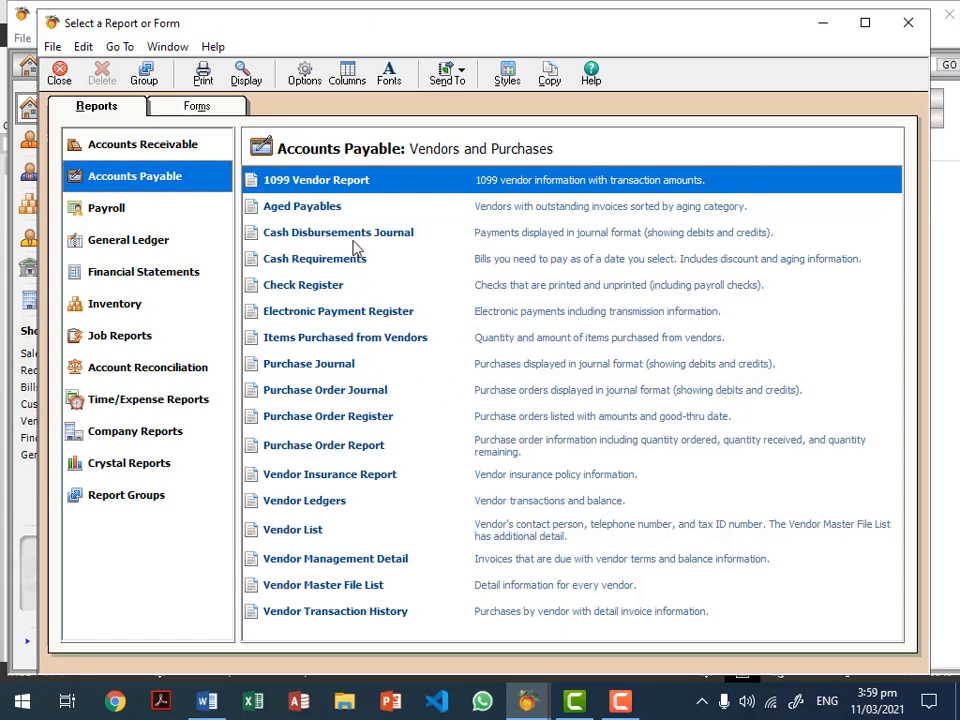
{"action": "double_click", "coordinate": [318, 208]}
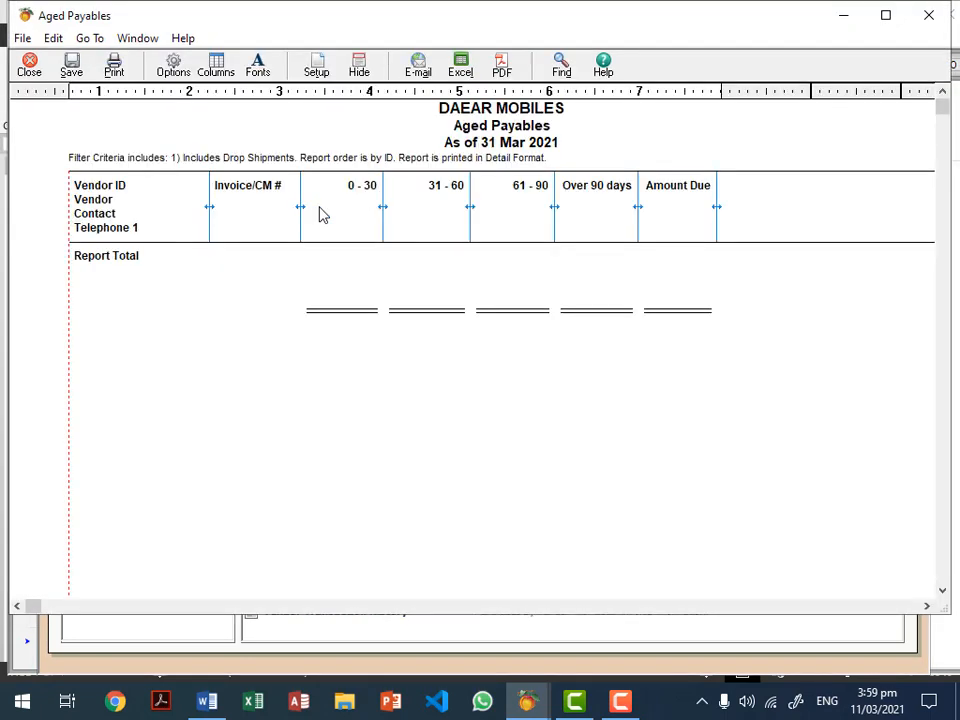
{"action": "key", "text": "Escape"}
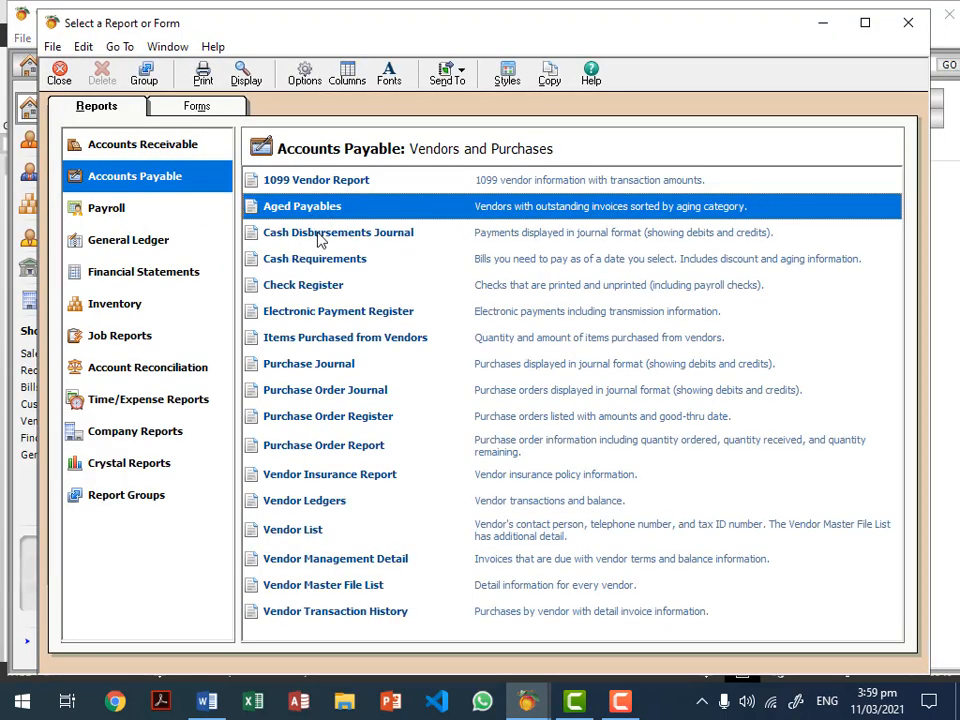
{"action": "left_click", "coordinate": [131, 142]}
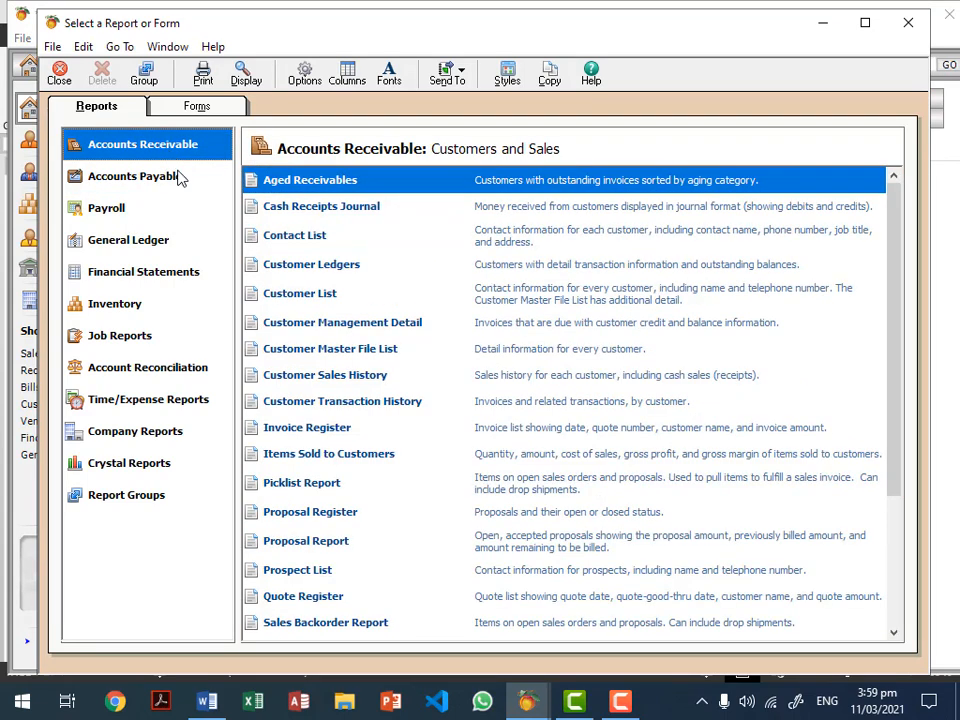
{"action": "double_click", "coordinate": [333, 183]}
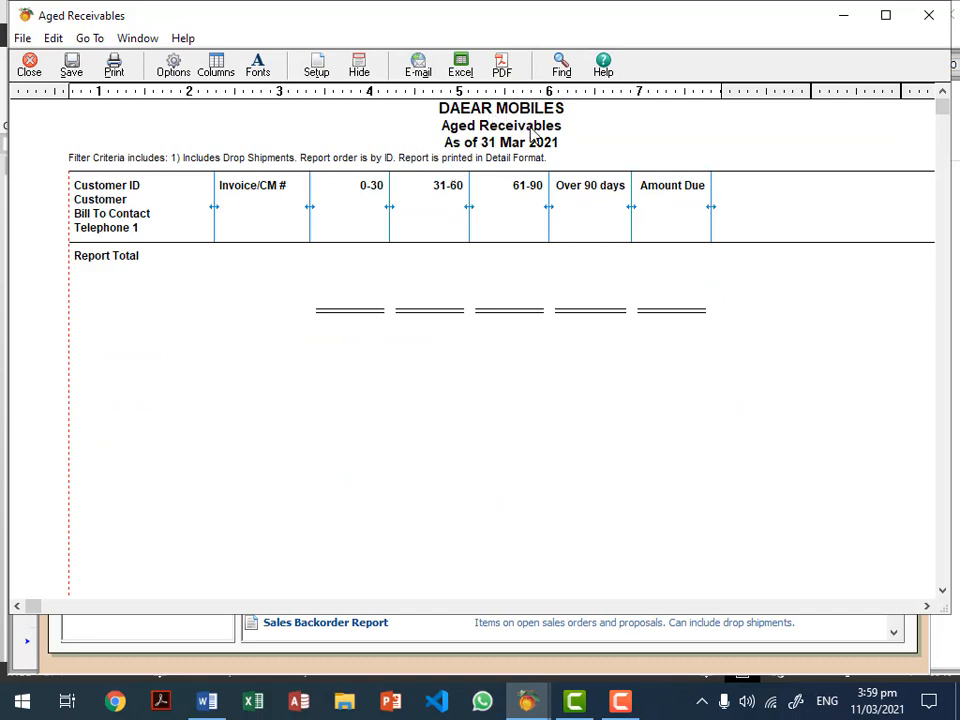
{"action": "key", "text": "Escape"}
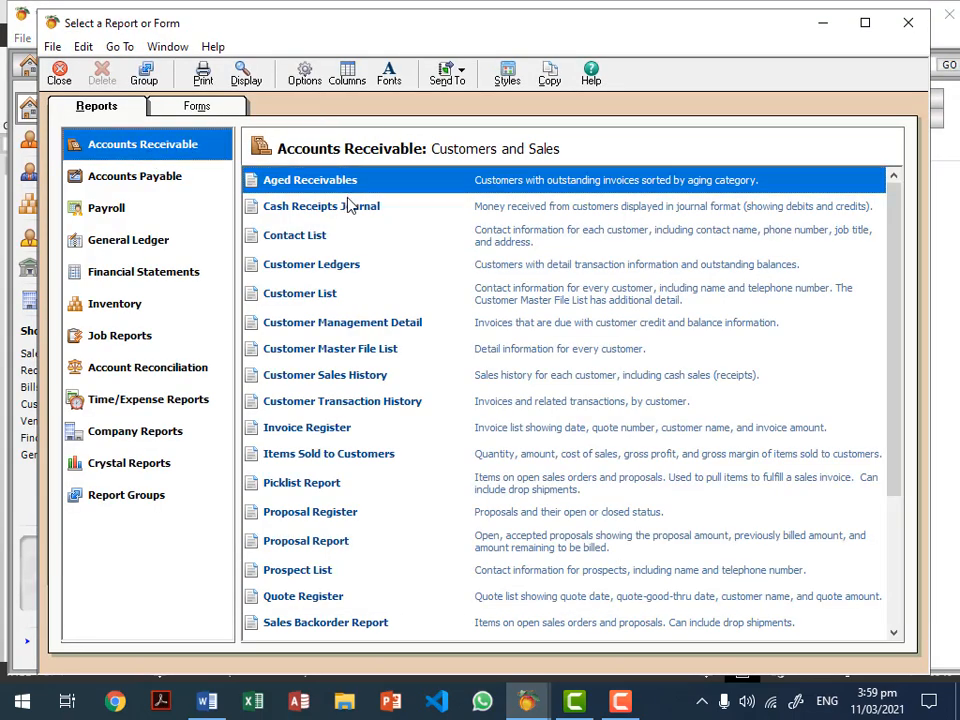
{"action": "left_click", "coordinate": [160, 184]}
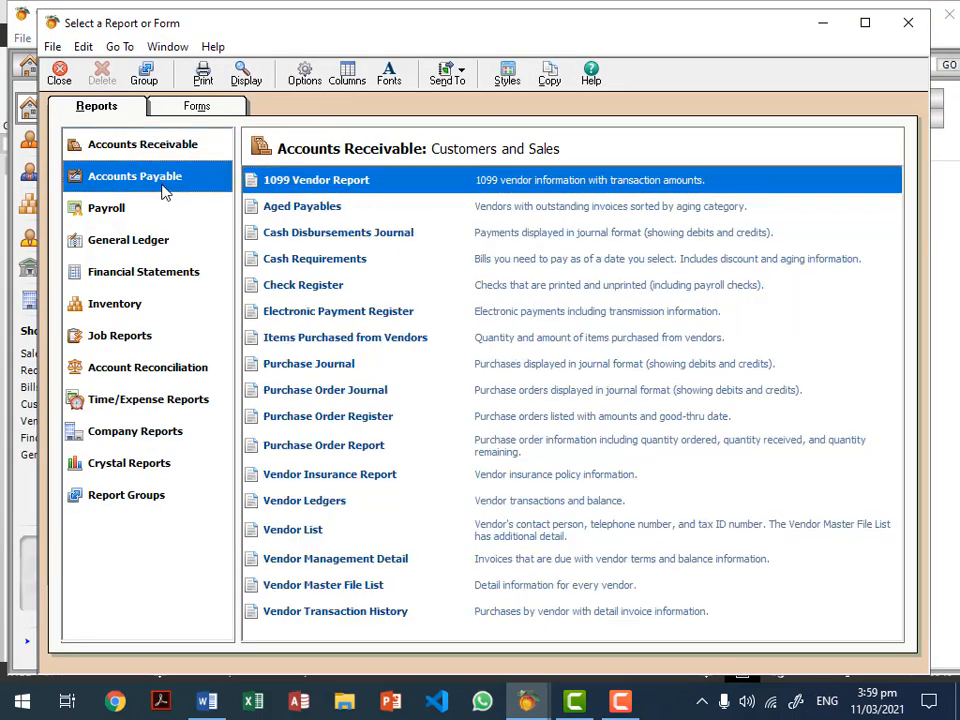
{"action": "double_click", "coordinate": [331, 212]}
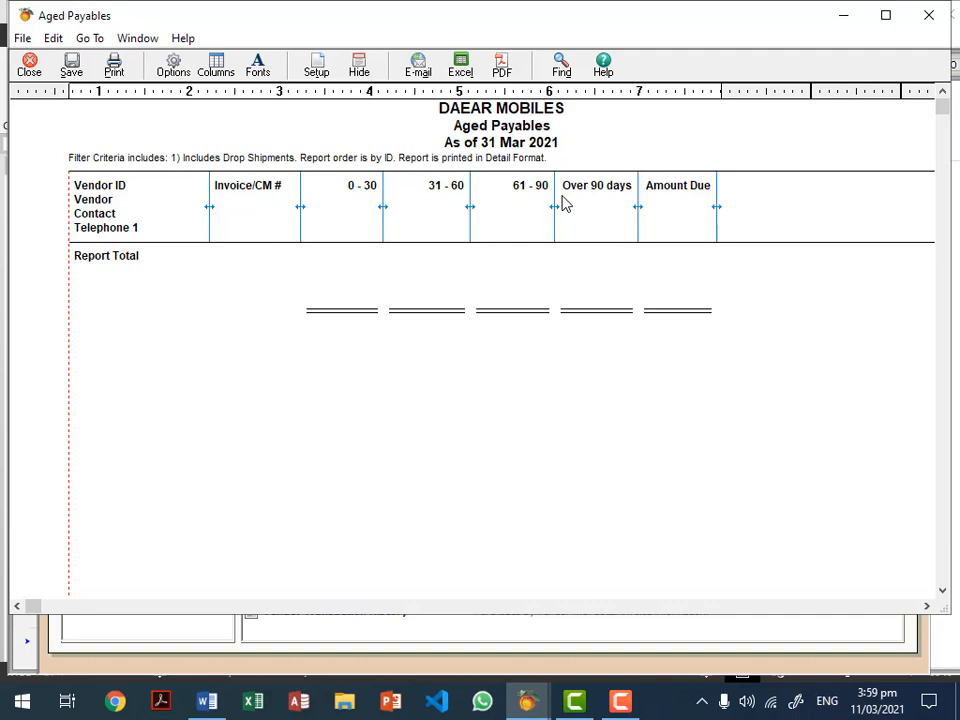
{"action": "key", "text": "Escape"}
{"action": "key", "text": "Escape"}
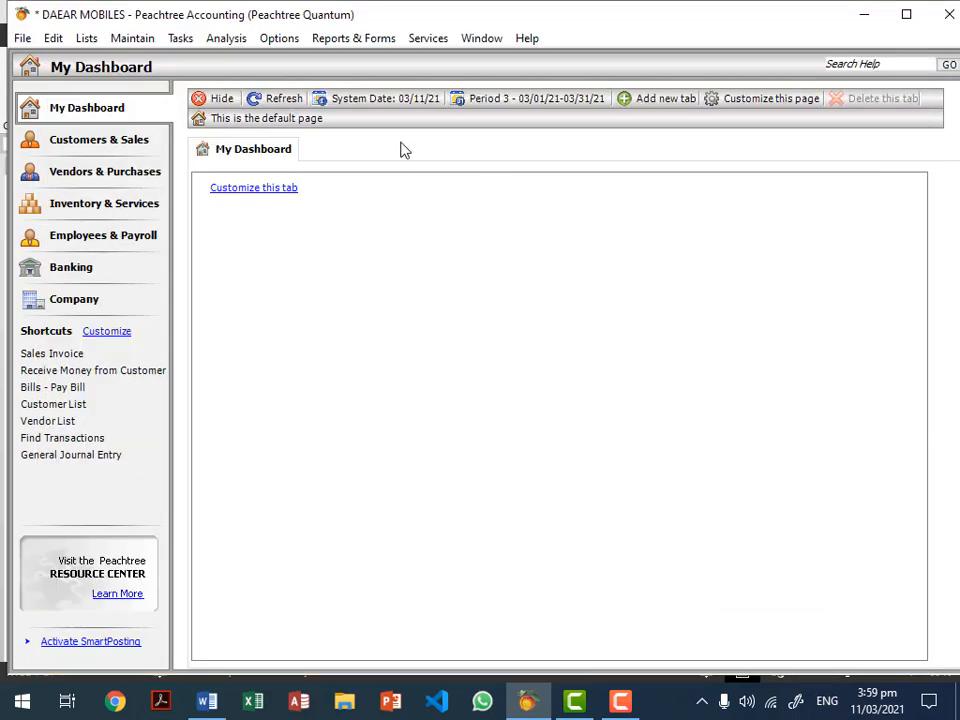
Step: Start a vendor payment to NOKIA CHINA with check number 444, dated 7 Mar 2021
{"action": "left_click", "coordinate": [172, 39]}
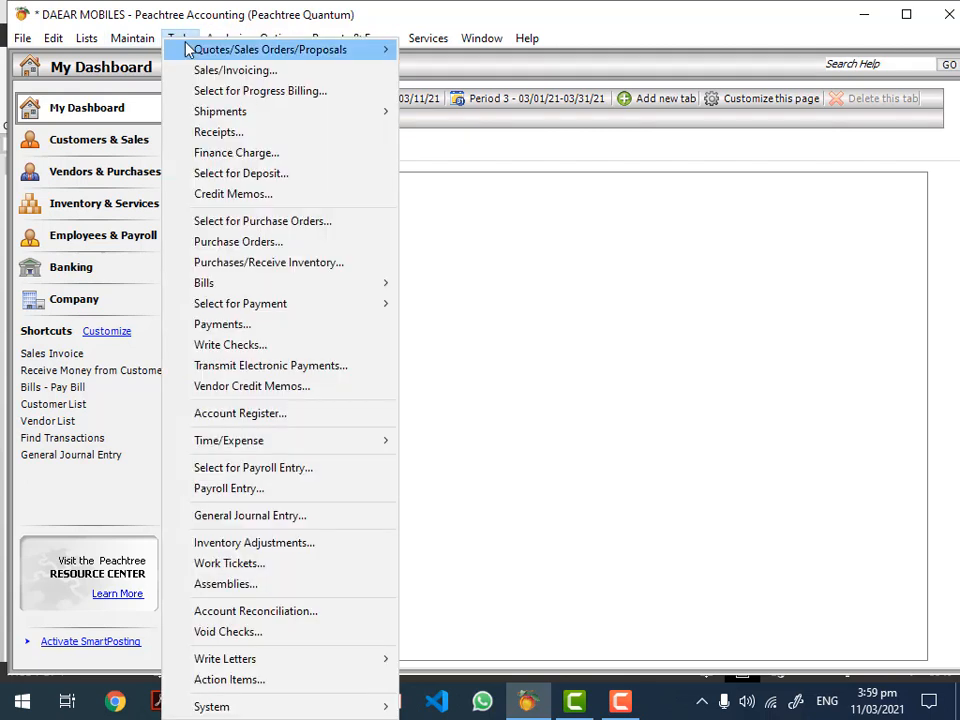
{"action": "mouse_move", "coordinate": [186, 50]}
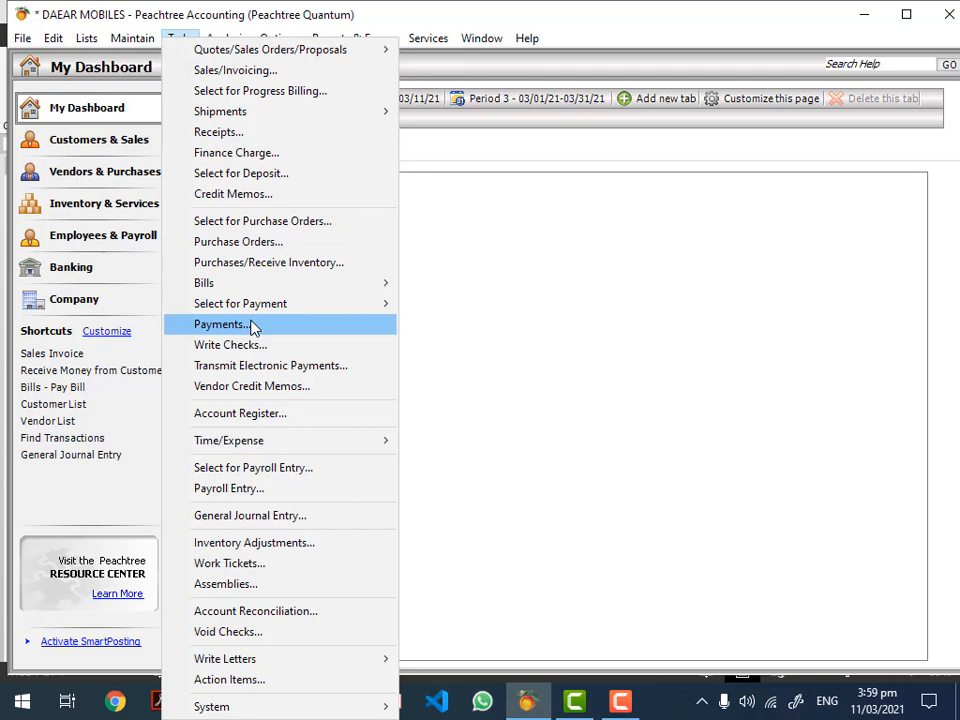
{"action": "left_click", "coordinate": [252, 329]}
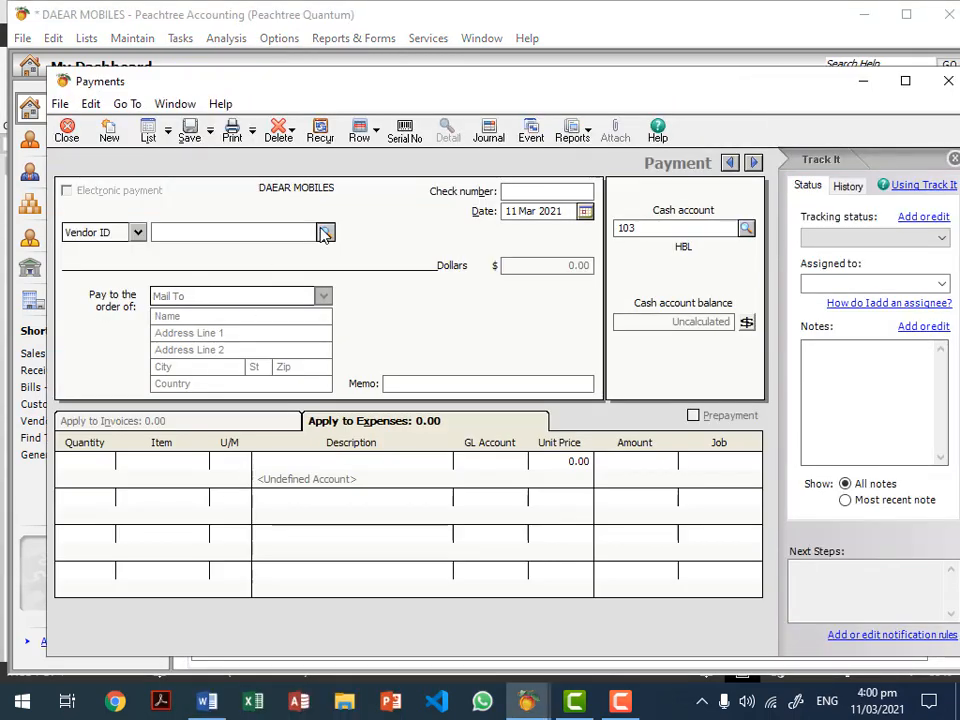
{"action": "left_click", "coordinate": [325, 233]}
{"action": "double_click", "coordinate": [311, 262]}
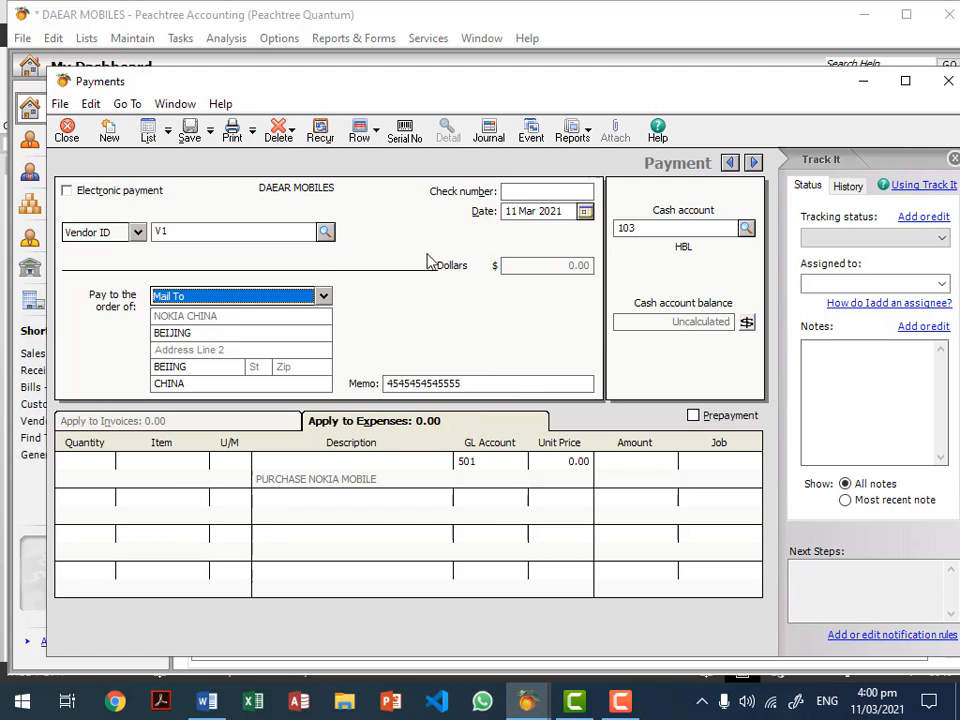
{"action": "left_click", "coordinate": [516, 193]}
{"action": "type", "text": "444"}
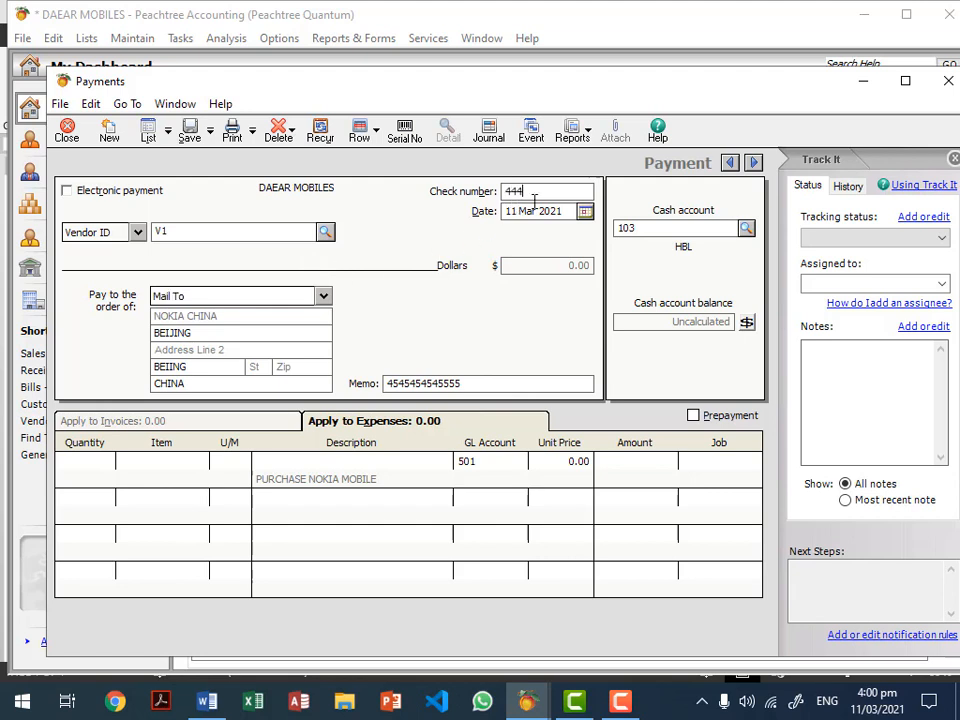
{"action": "left_click", "coordinate": [584, 211]}
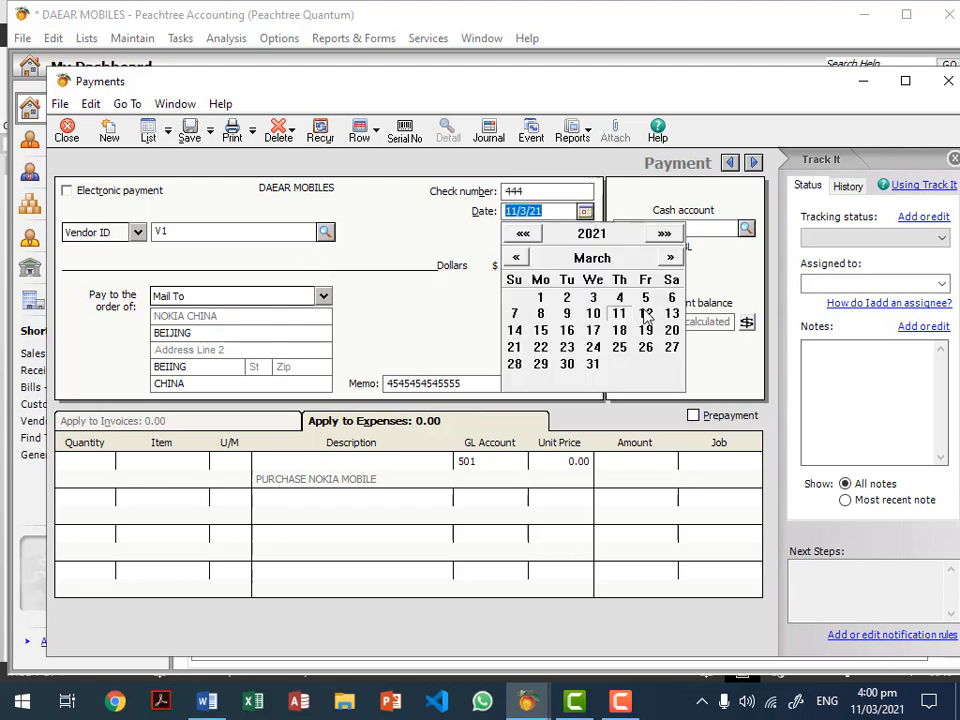
{"action": "left_click", "coordinate": [514, 313]}
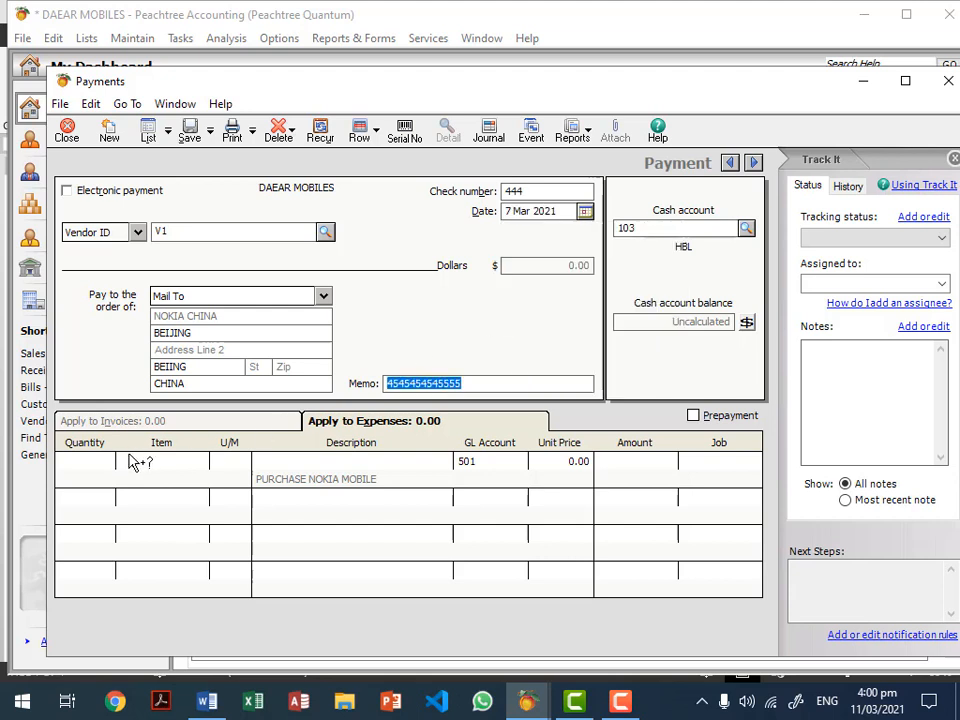
Step: Add item 101 NOKIA MOBILE with quantity 5 to the payment line
{"action": "left_click", "coordinate": [160, 460]}
{"action": "left_click", "coordinate": [211, 462]}
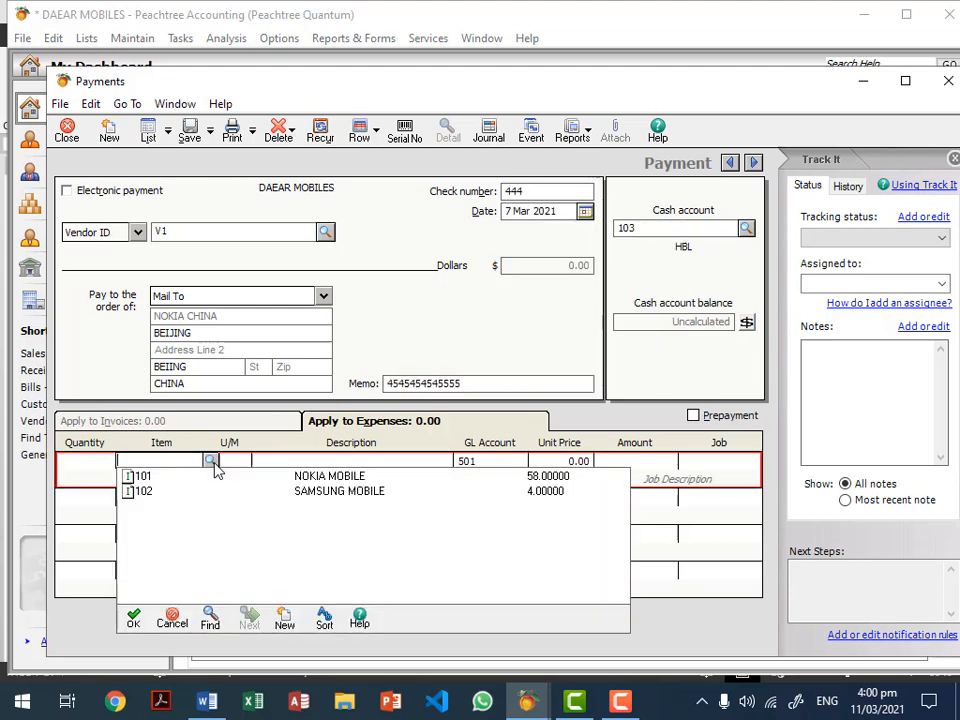
{"action": "double_click", "coordinate": [305, 476]}
{"action": "left_click", "coordinate": [88, 461]}
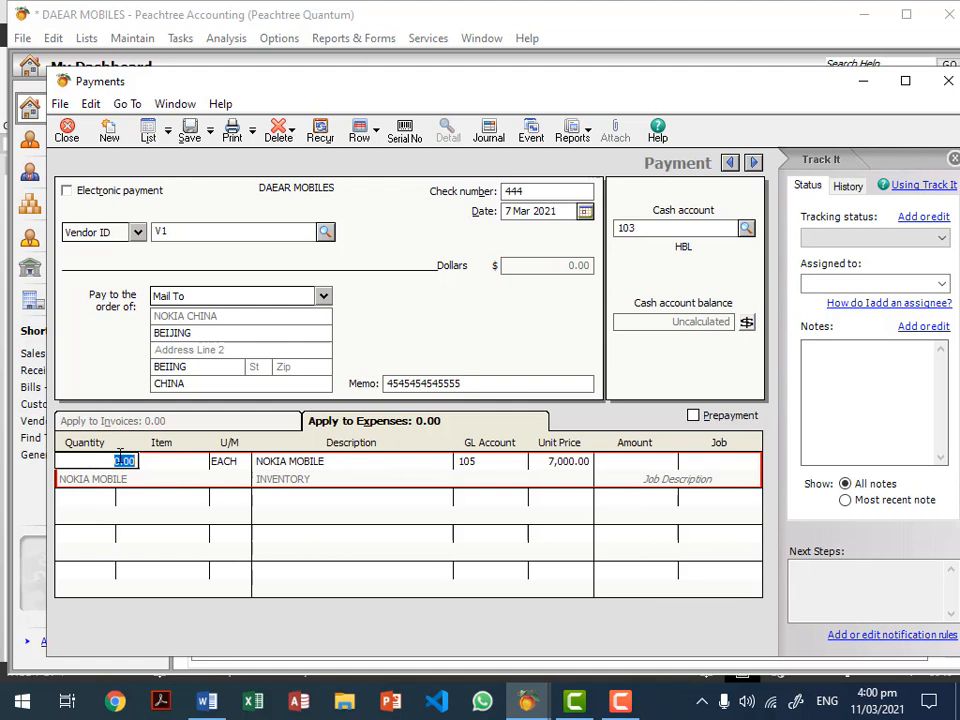
{"action": "type", "text": "5"}
{"action": "left_click", "coordinate": [570, 462]}
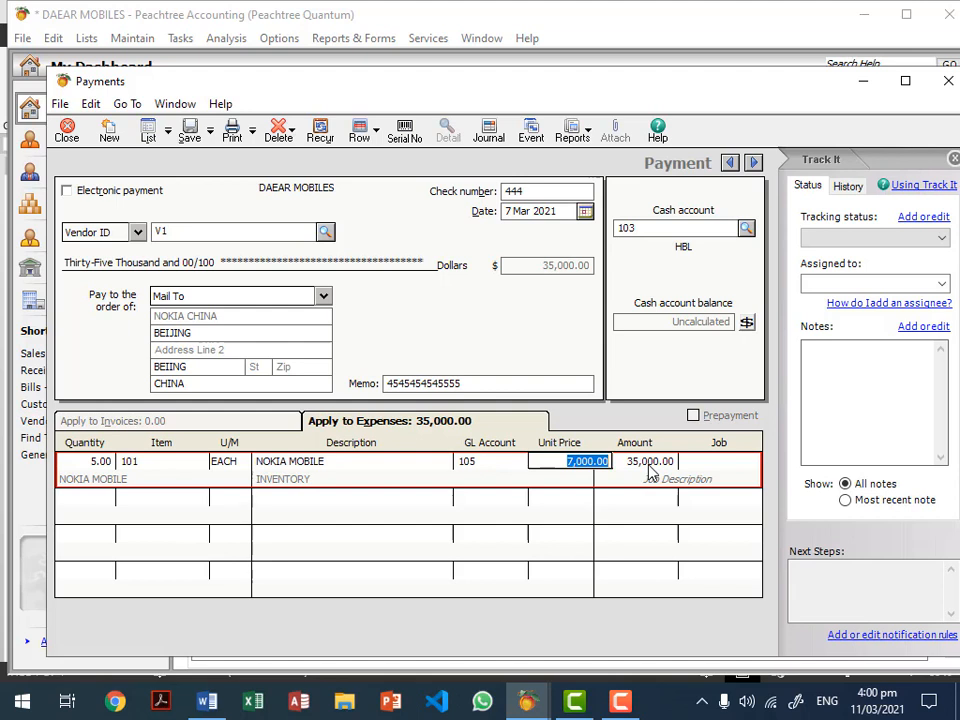
Step: Keep HBL account 103 as cash account, review the journal, then save and close
{"action": "left_click", "coordinate": [746, 228]}
{"action": "left_click", "coordinate": [746, 228]}
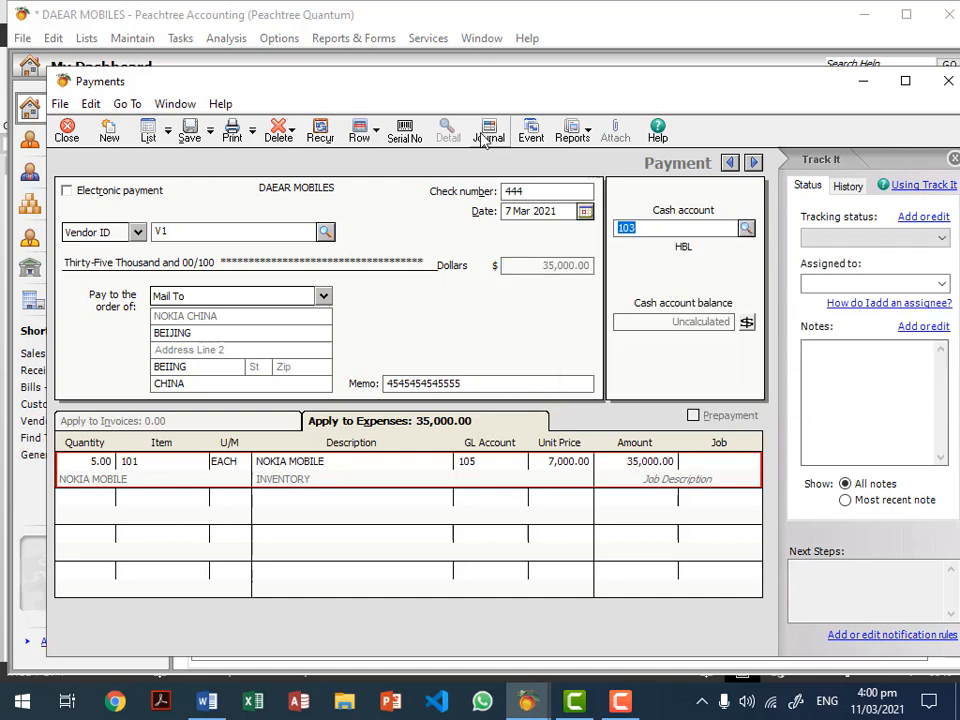
{"action": "left_click", "coordinate": [488, 131]}
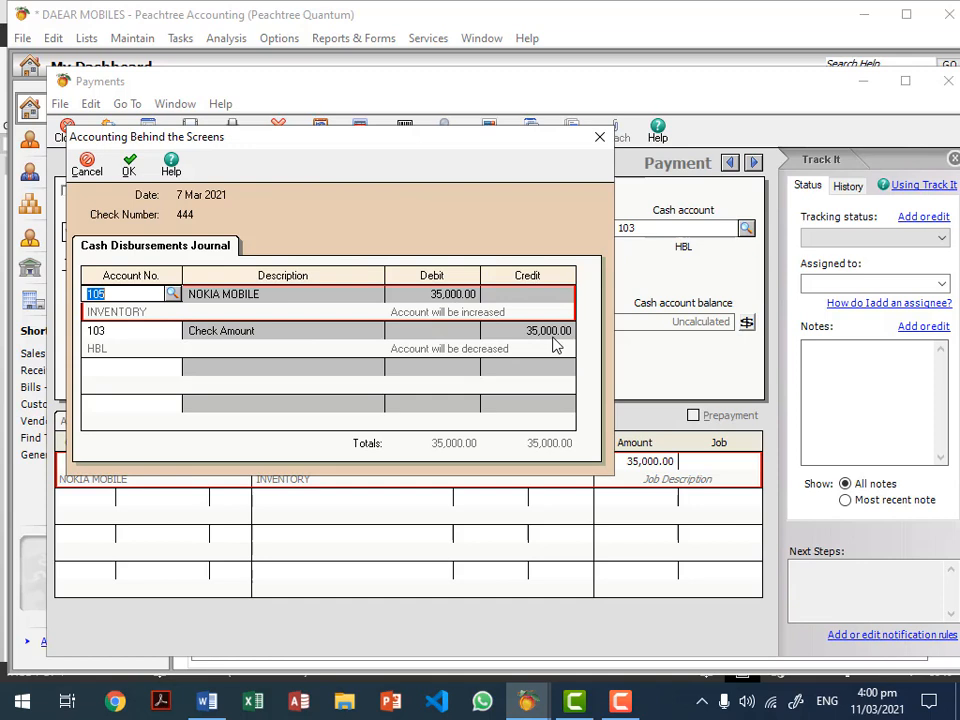
{"action": "left_click", "coordinate": [129, 165]}
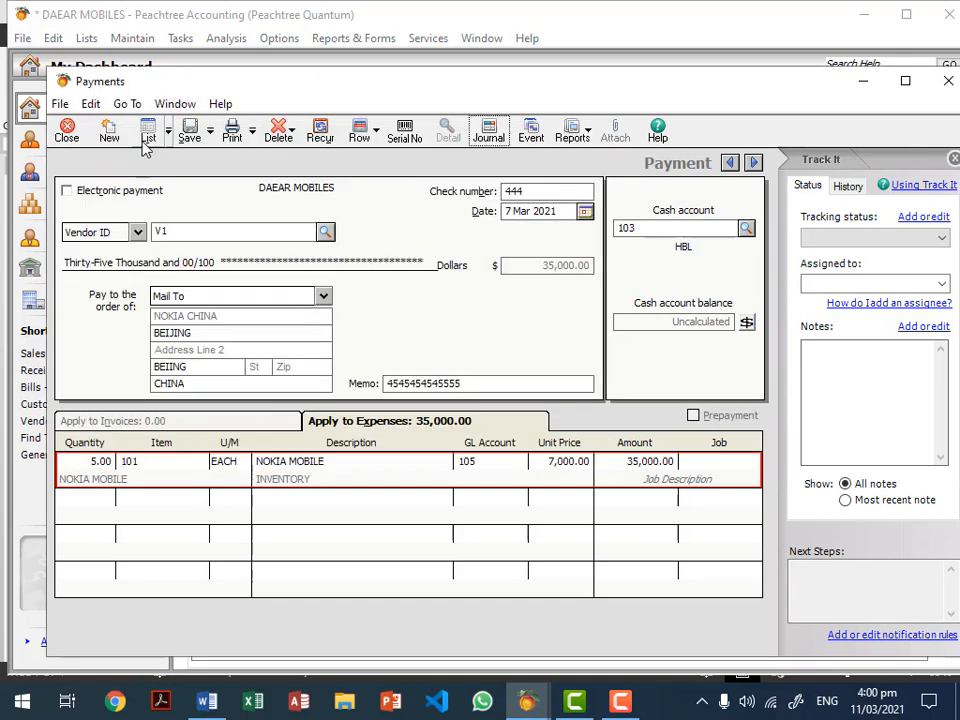
{"action": "left_click", "coordinate": [190, 135]}
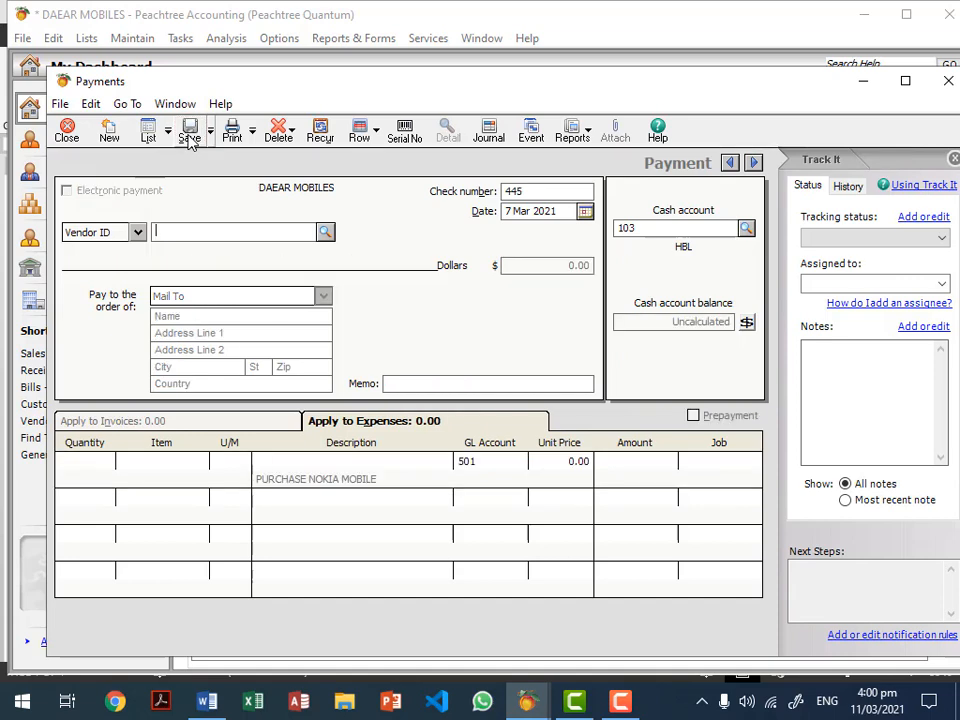
{"action": "key", "text": "Escape"}
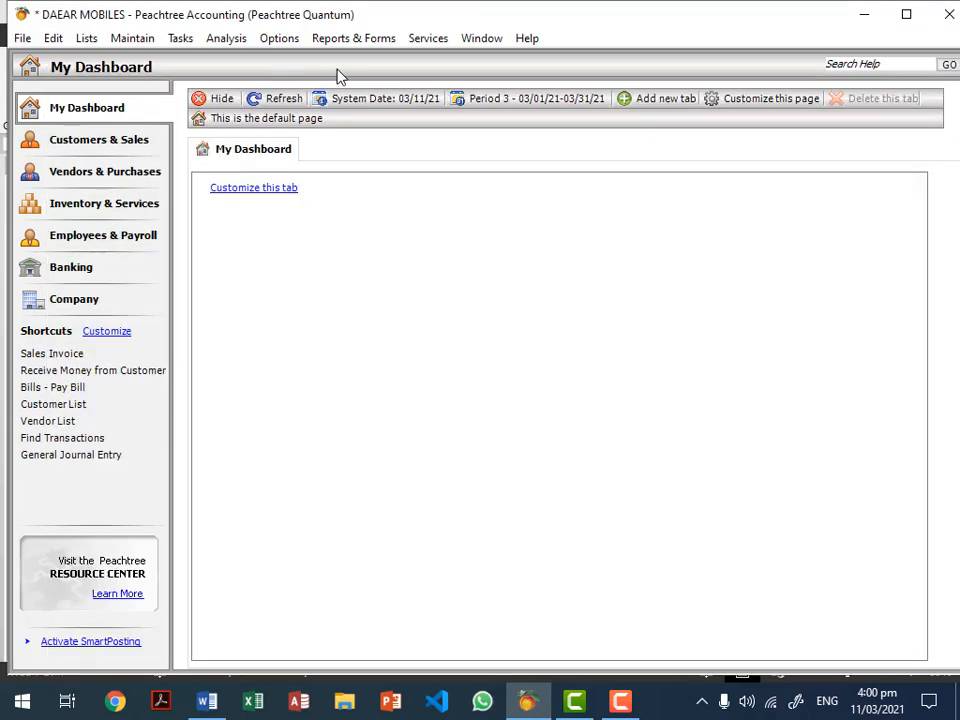
Step: View the Aged Payables report as of 31 Mar 2021, find no vendor balances, and close it
{"action": "left_click", "coordinate": [378, 38]}
{"action": "left_click", "coordinate": [390, 107]}
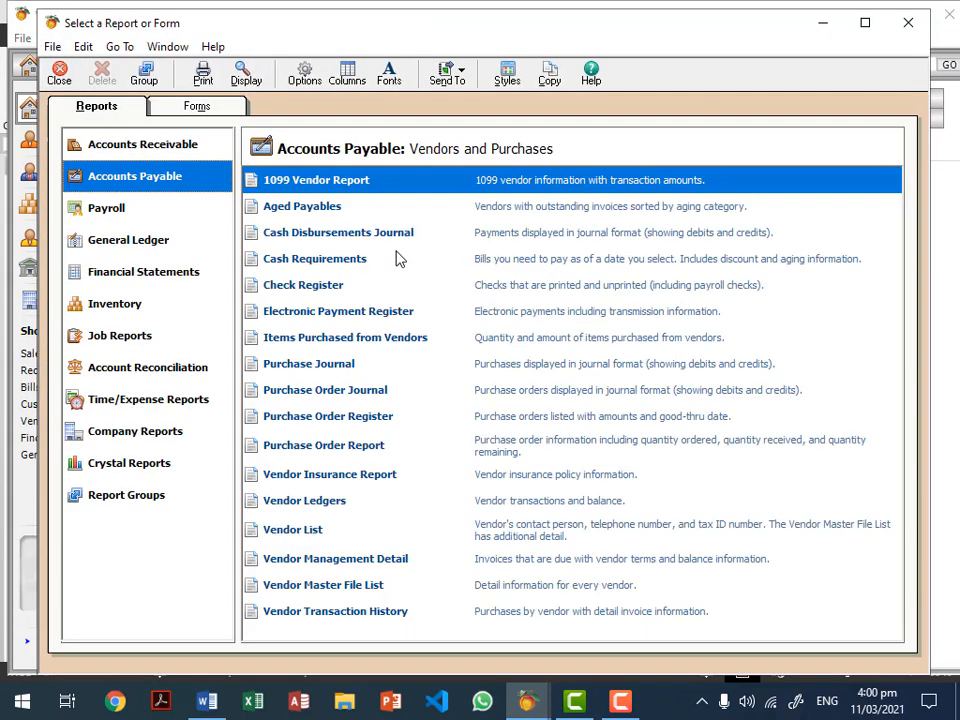
{"action": "left_click", "coordinate": [302, 209]}
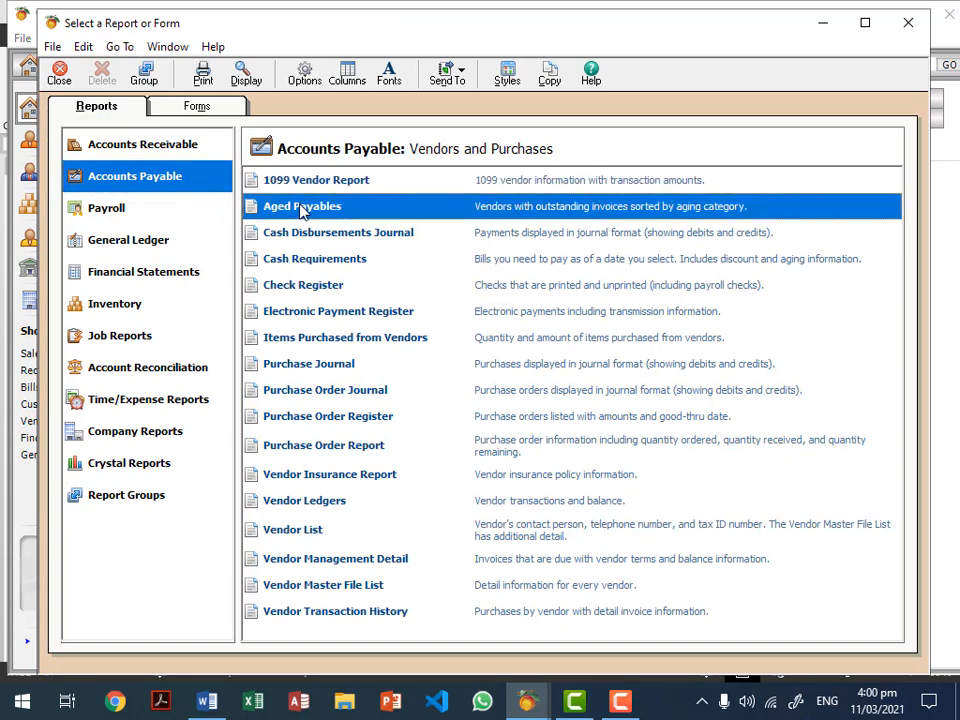
{"action": "double_click", "coordinate": [302, 208]}
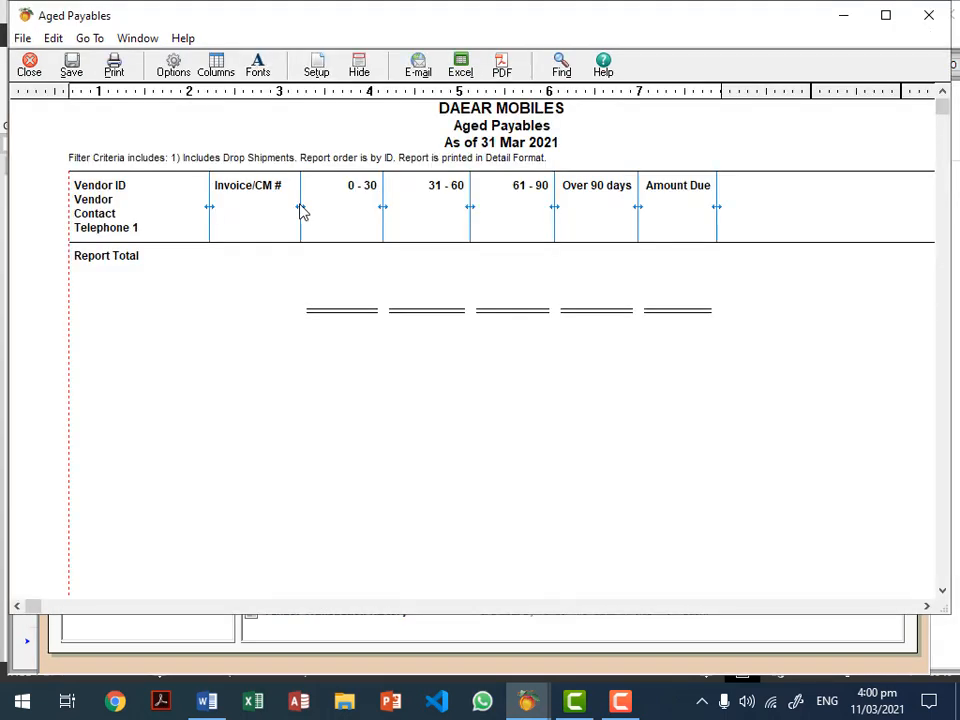
{"action": "key", "text": "Escape"}
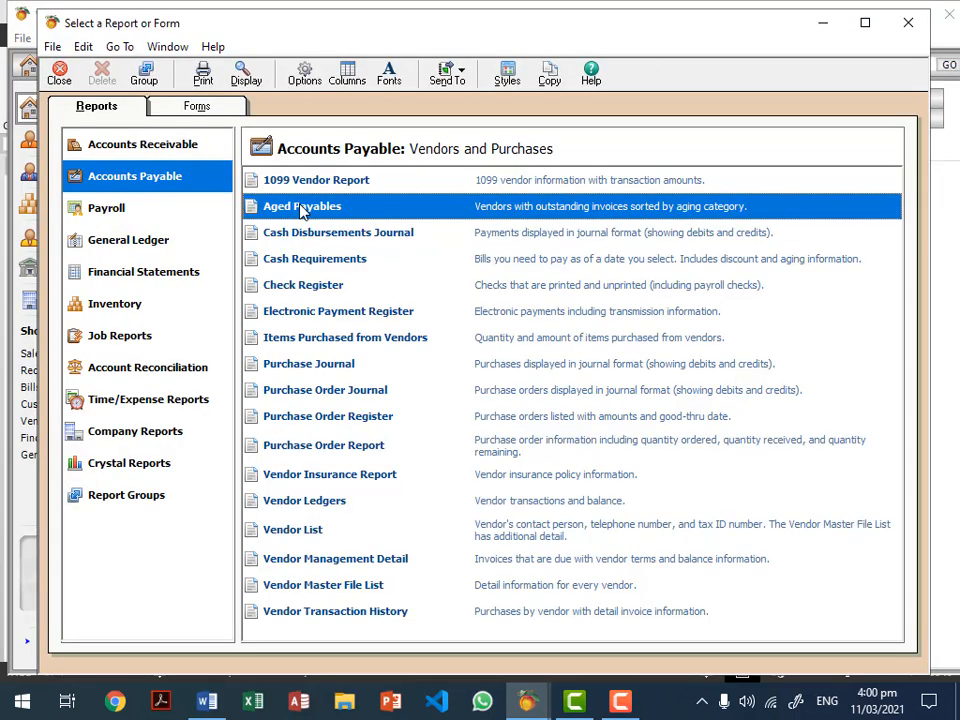
{"action": "key", "text": "Escape"}
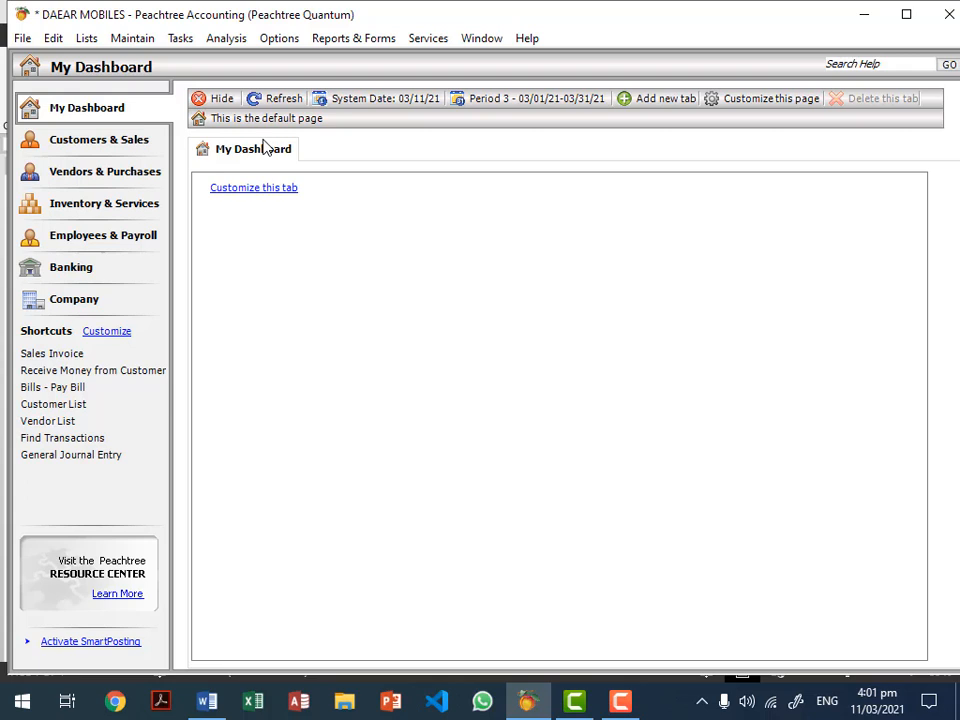
Step: Start a new sales invoice for HYDER MOBILES with invoice number 02
{"action": "left_click", "coordinate": [180, 40]}
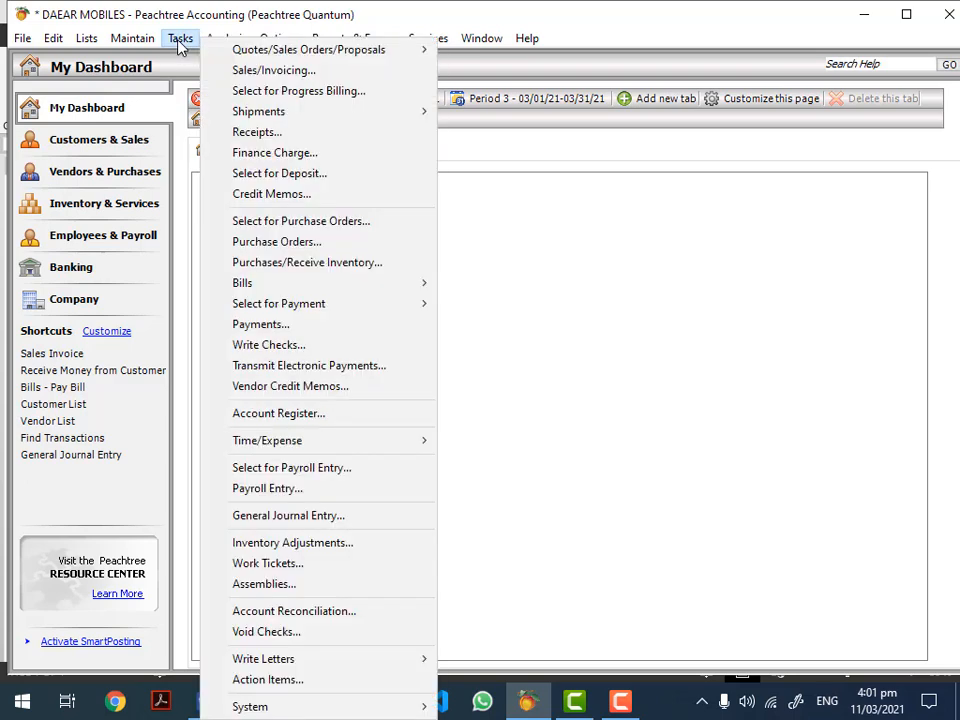
{"action": "left_click", "coordinate": [259, 72]}
{"action": "left_click", "coordinate": [284, 162]}
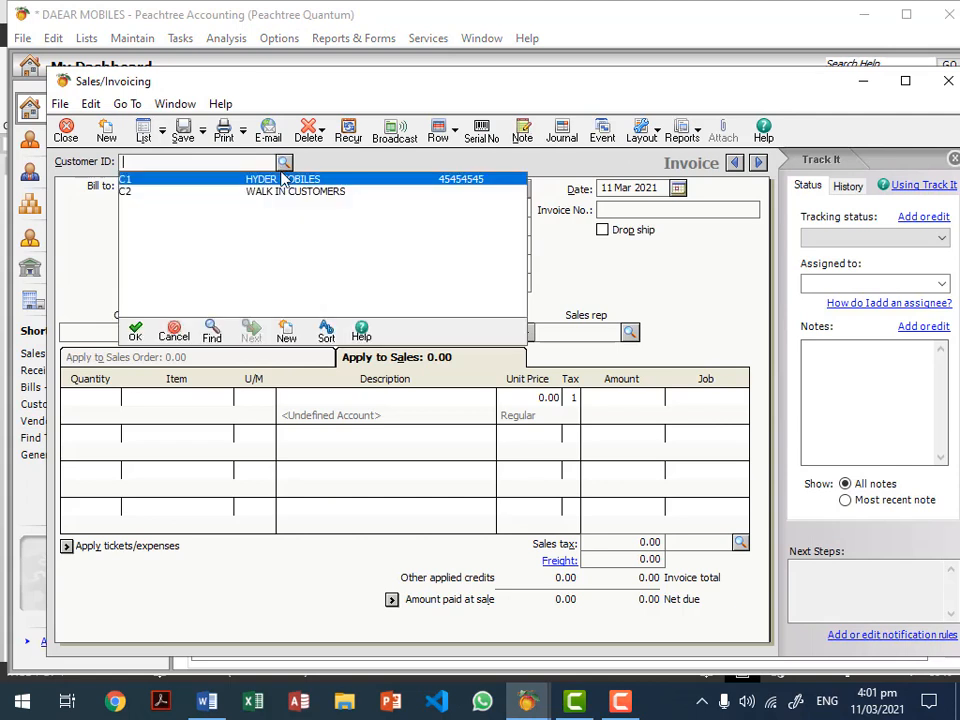
{"action": "double_click", "coordinate": [281, 182]}
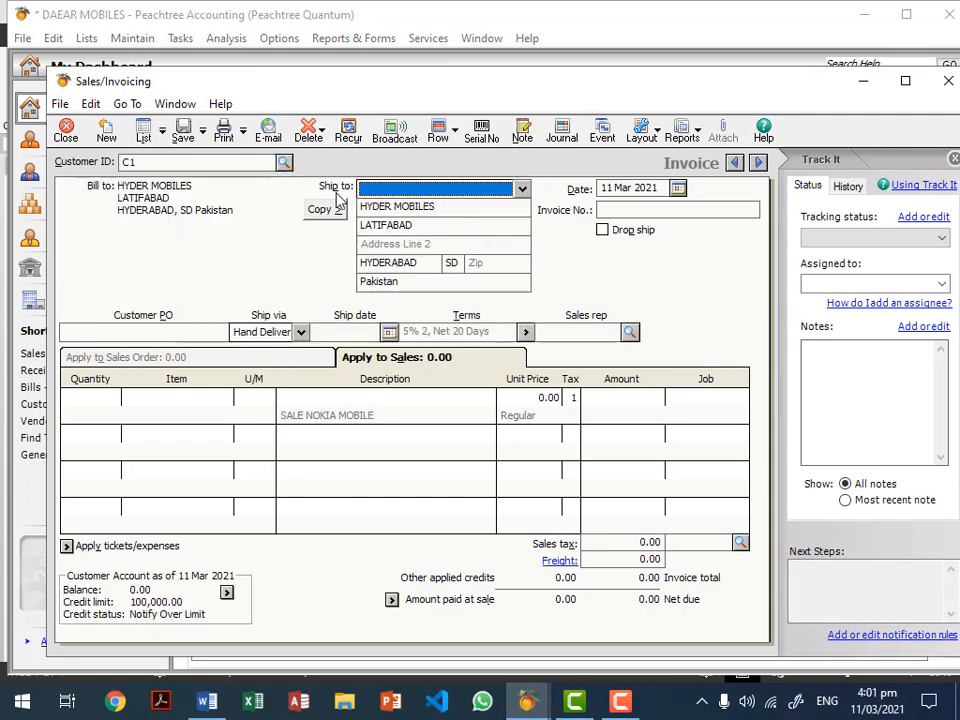
{"action": "left_click", "coordinate": [673, 209]}
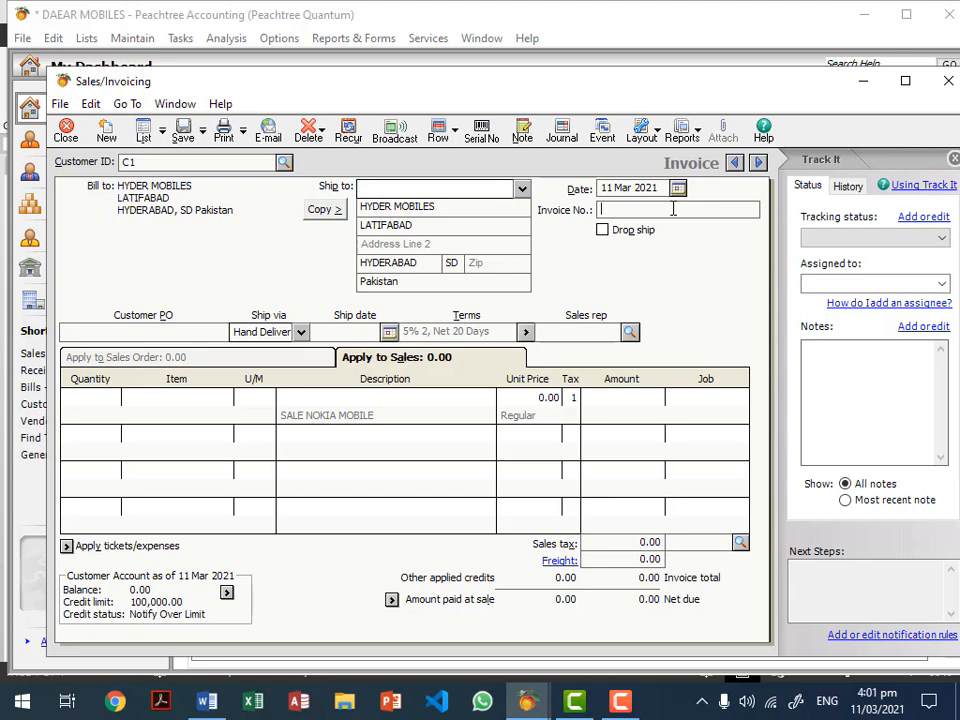
{"action": "type", "text": "02"}
Step: Put item 102 SAMSUNG MOBILE on line one with quantity 4
{"action": "left_click", "coordinate": [192, 408]}
{"action": "left_click", "coordinate": [229, 401]}
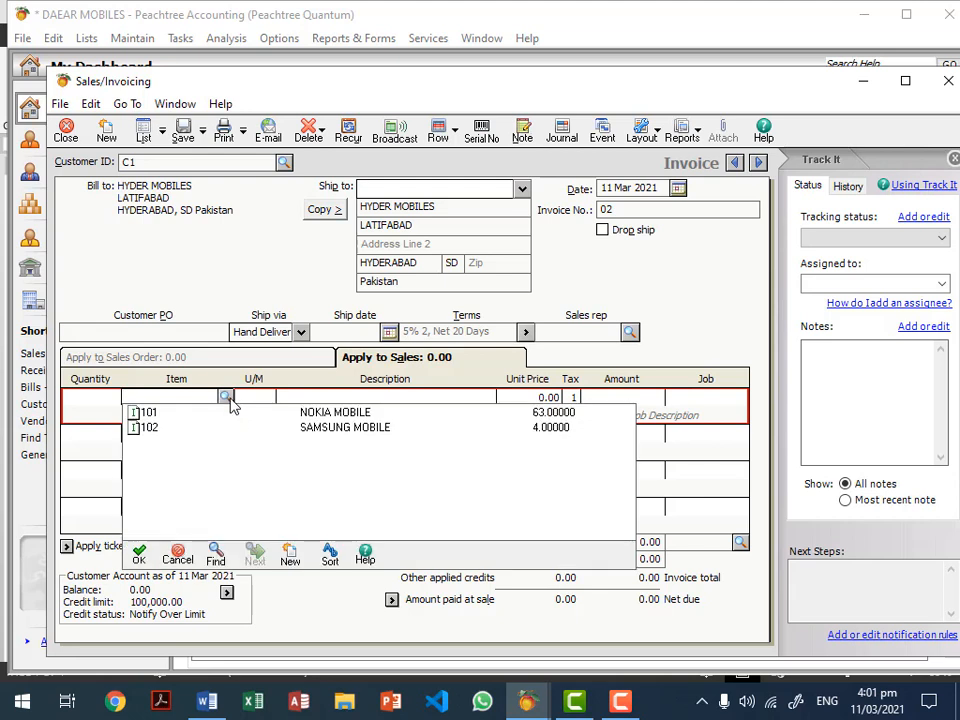
{"action": "double_click", "coordinate": [328, 428]}
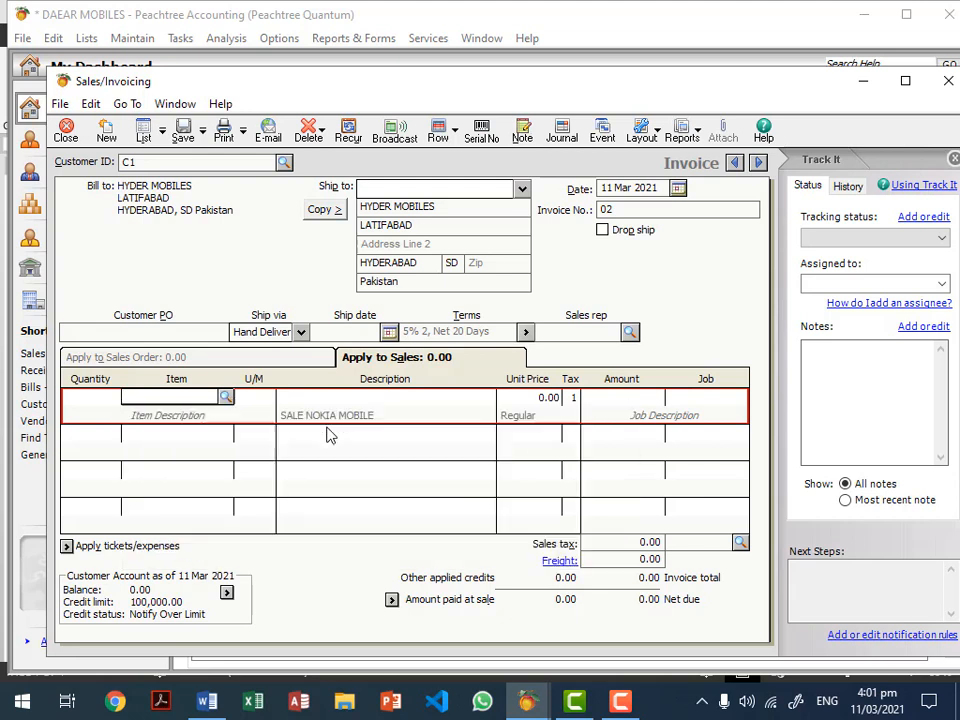
{"action": "left_click", "coordinate": [93, 403]}
{"action": "type", "text": "1"}
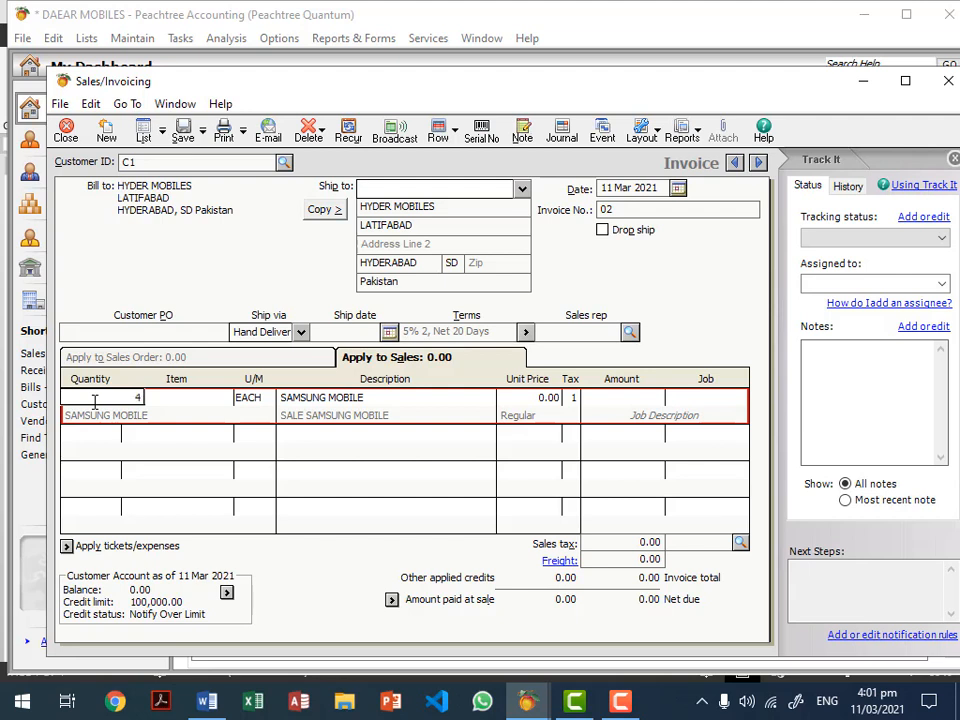
{"action": "left_click", "coordinate": [512, 405]}
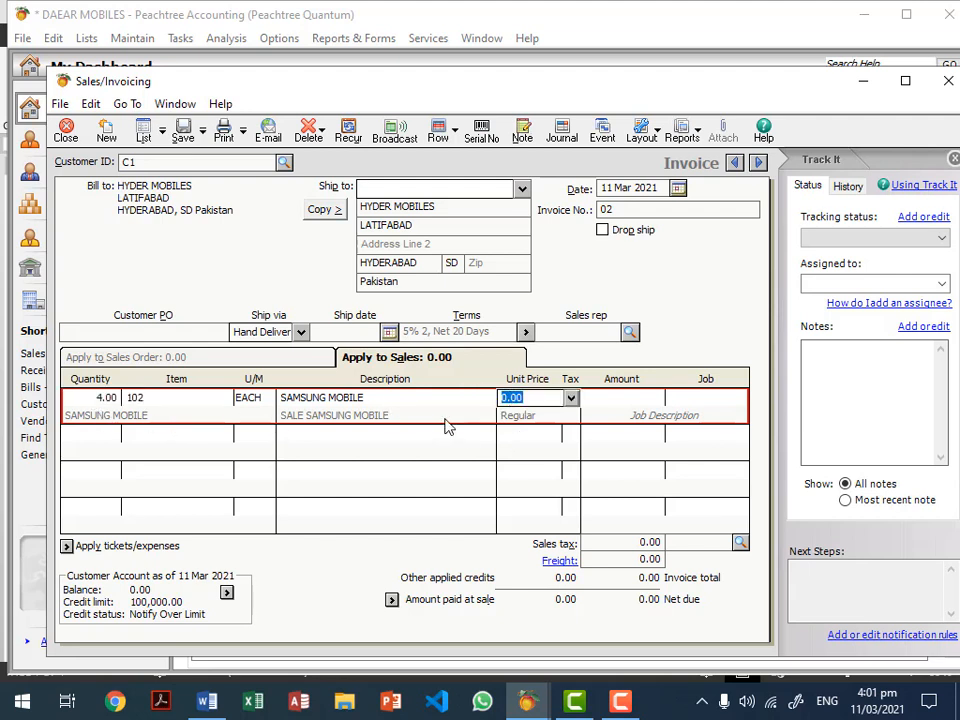
Step: Price the line at Price Level 1, 20,000.00, giving an 80,000.00 line amount
{"action": "left_click", "coordinate": [199, 400]}
{"action": "left_click", "coordinate": [555, 398]}
{"action": "left_click", "coordinate": [571, 398]}
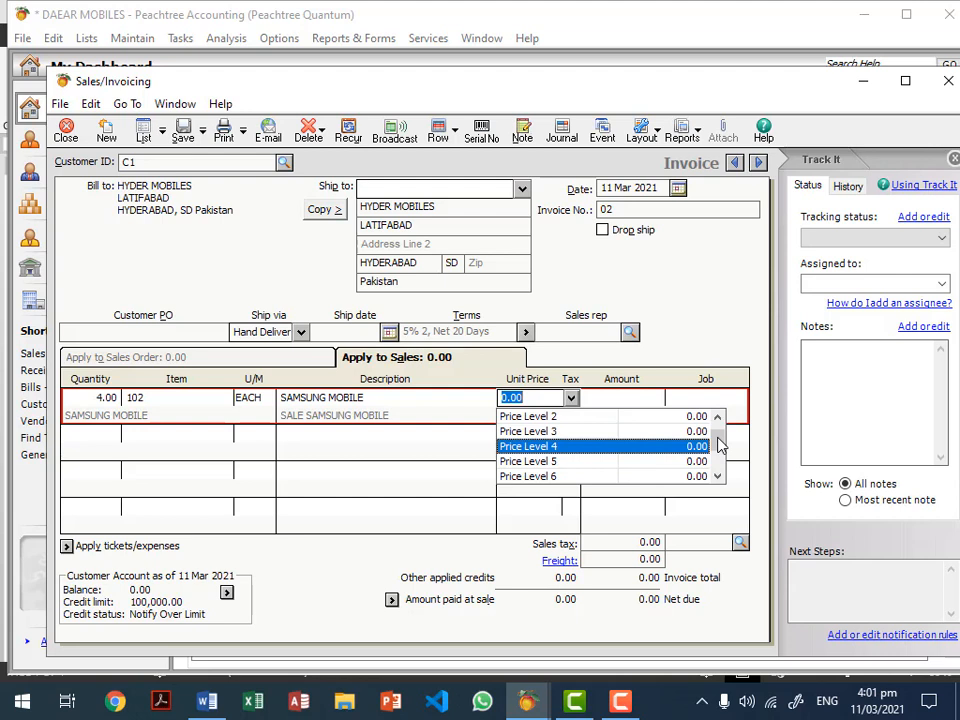
{"action": "scroll", "coordinate": [718, 431], "scroll_direction": "up", "scroll_amount": 1}
{"action": "left_click", "coordinate": [686, 416]}
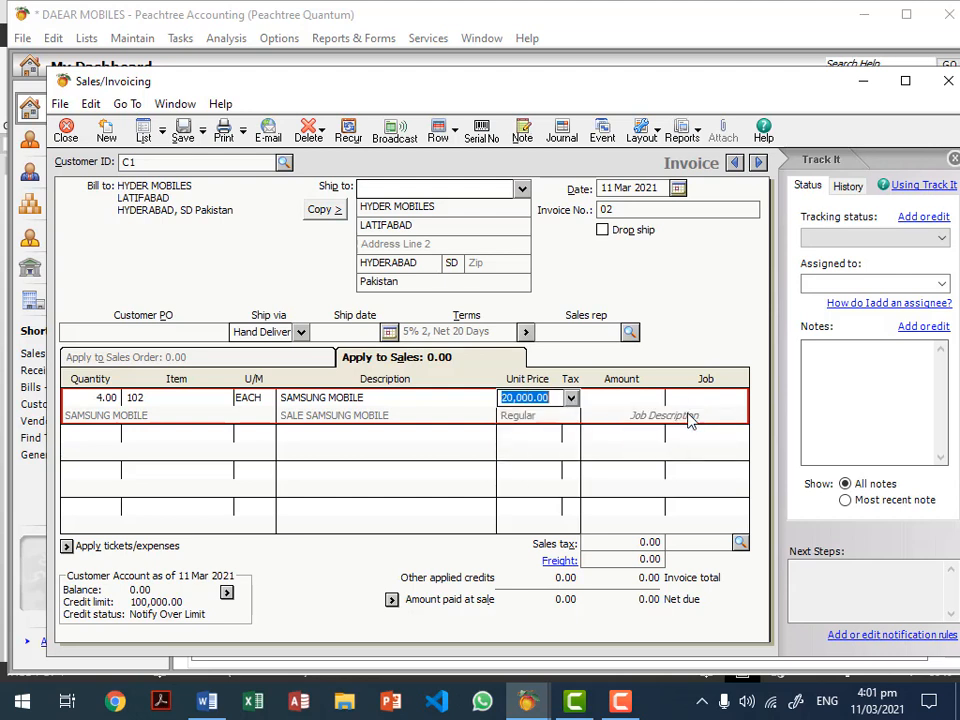
{"action": "key", "text": "Tab"}
{"action": "key", "text": "Tab"}
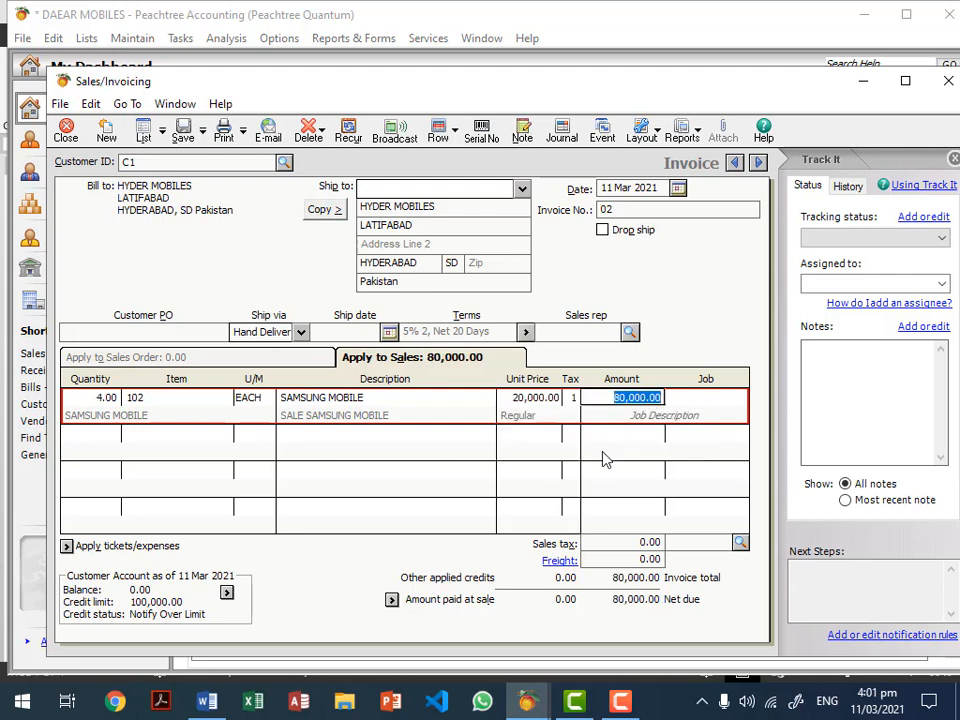
{"action": "left_click", "coordinate": [549, 403]}
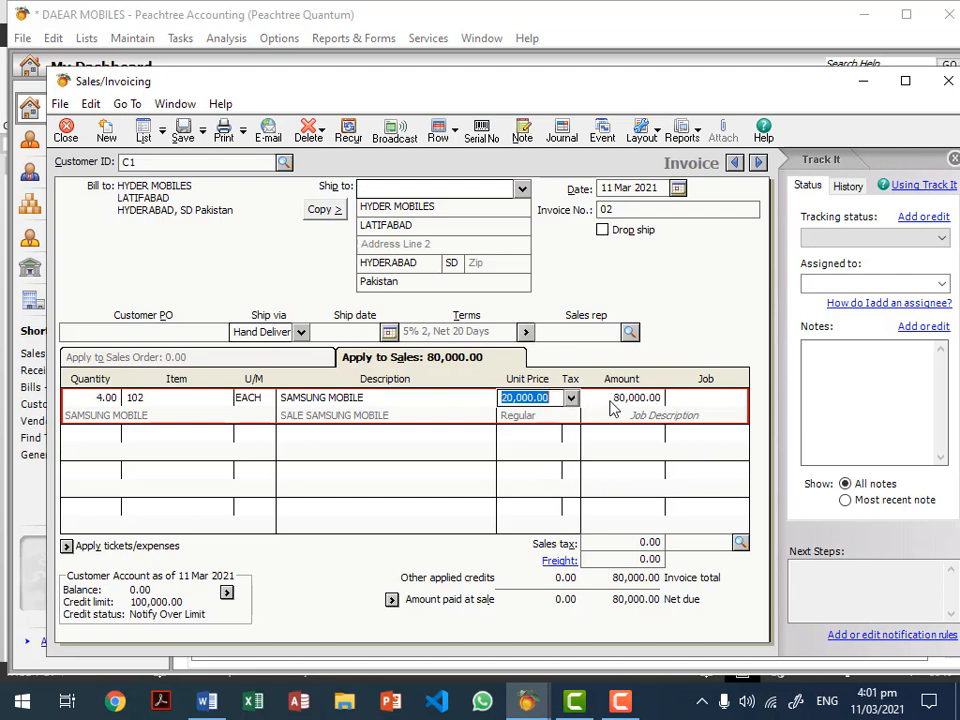
{"action": "left_click", "coordinate": [612, 400]}
{"action": "left_click", "coordinate": [612, 400]}
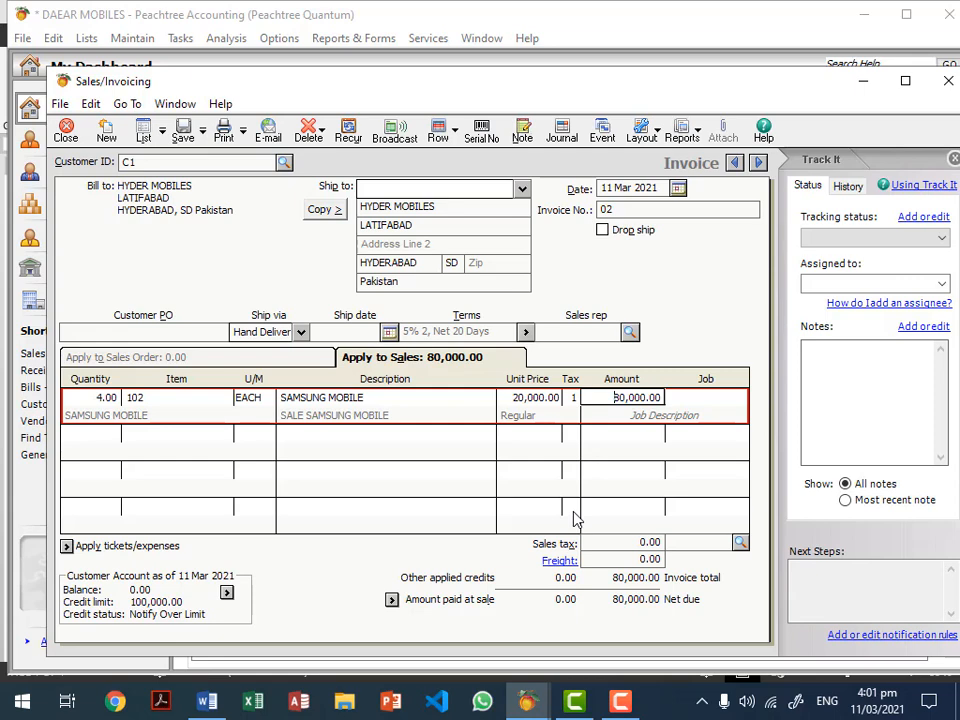
Step: Record 50,000.00 paid at sale with reference 333 on invoice 02, then save and close
{"action": "left_click", "coordinate": [391, 600]}
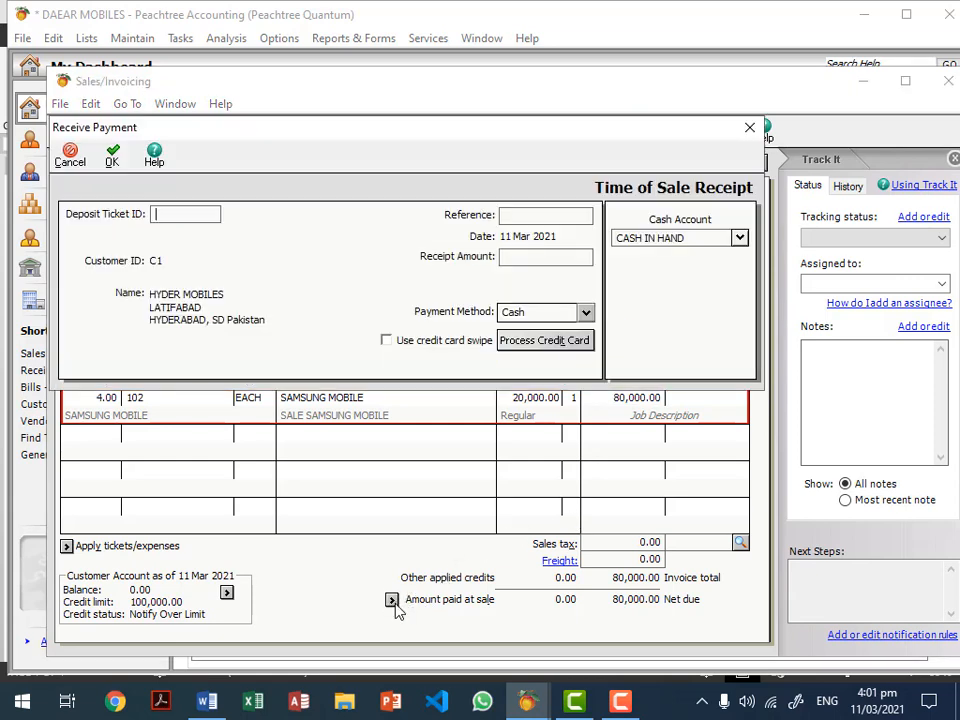
{"action": "left_click", "coordinate": [518, 216]}
{"action": "type", "text": "333"}
{"action": "left_click", "coordinate": [530, 257]}
{"action": "type", "text": "50000"}
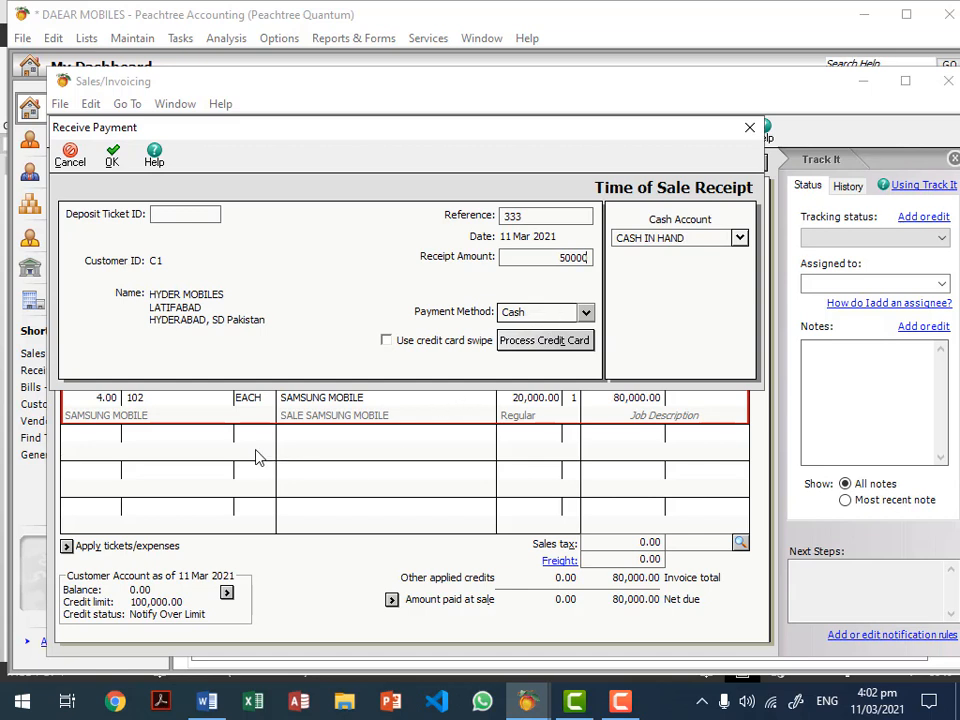
{"action": "left_click", "coordinate": [542, 217]}
{"action": "left_click", "coordinate": [112, 155]}
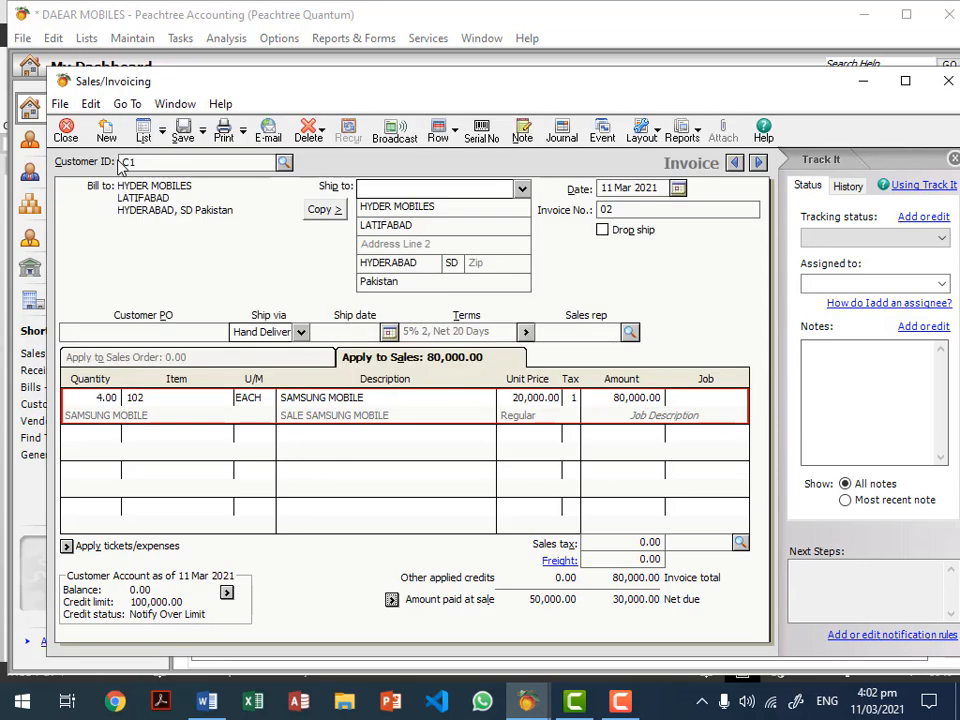
{"action": "left_click", "coordinate": [184, 133]}
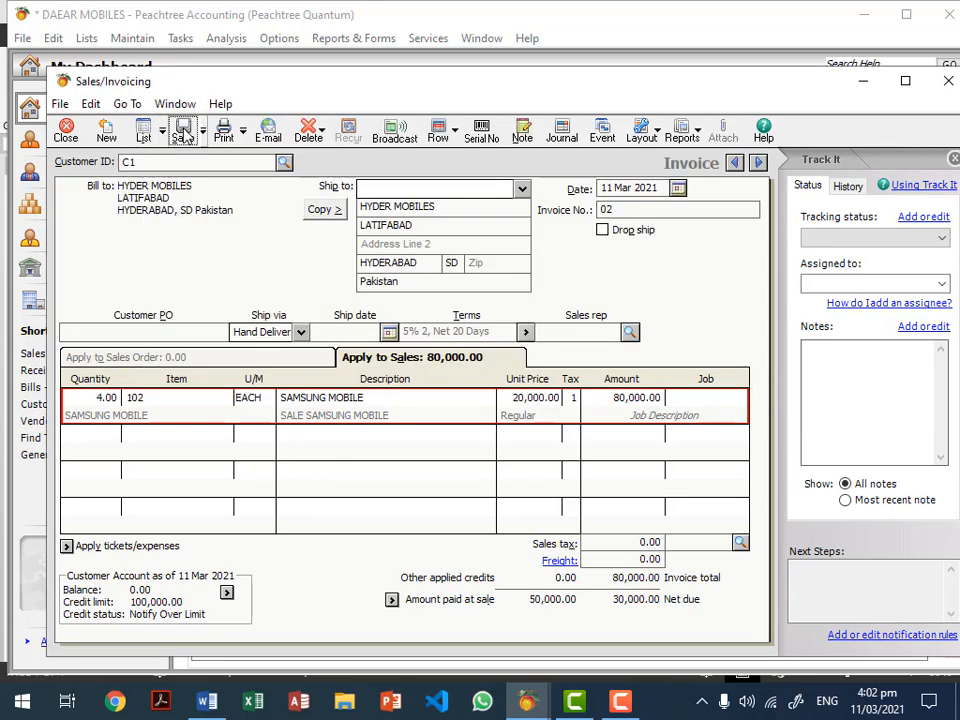
{"action": "left_click", "coordinate": [66, 133]}
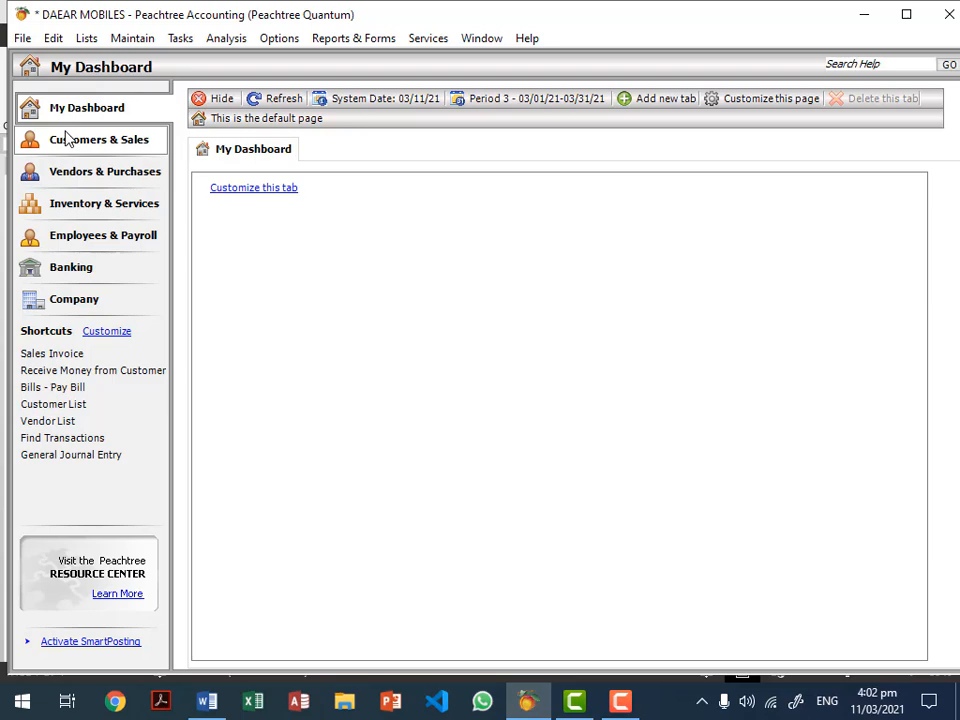
{"action": "left_click", "coordinate": [338, 38]}
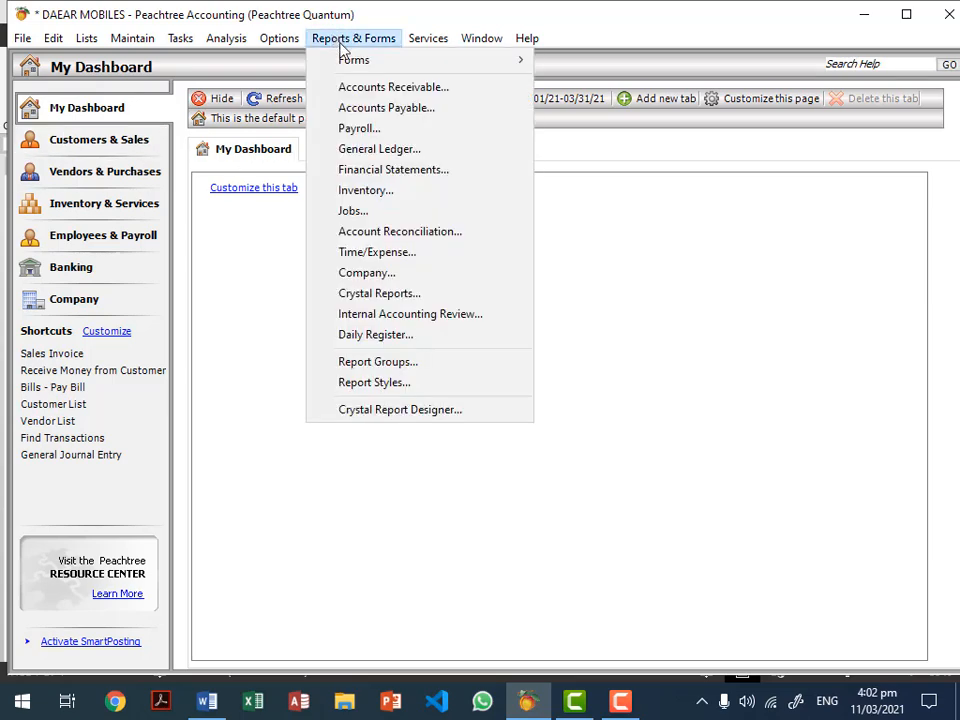
{"action": "left_click", "coordinate": [373, 88]}
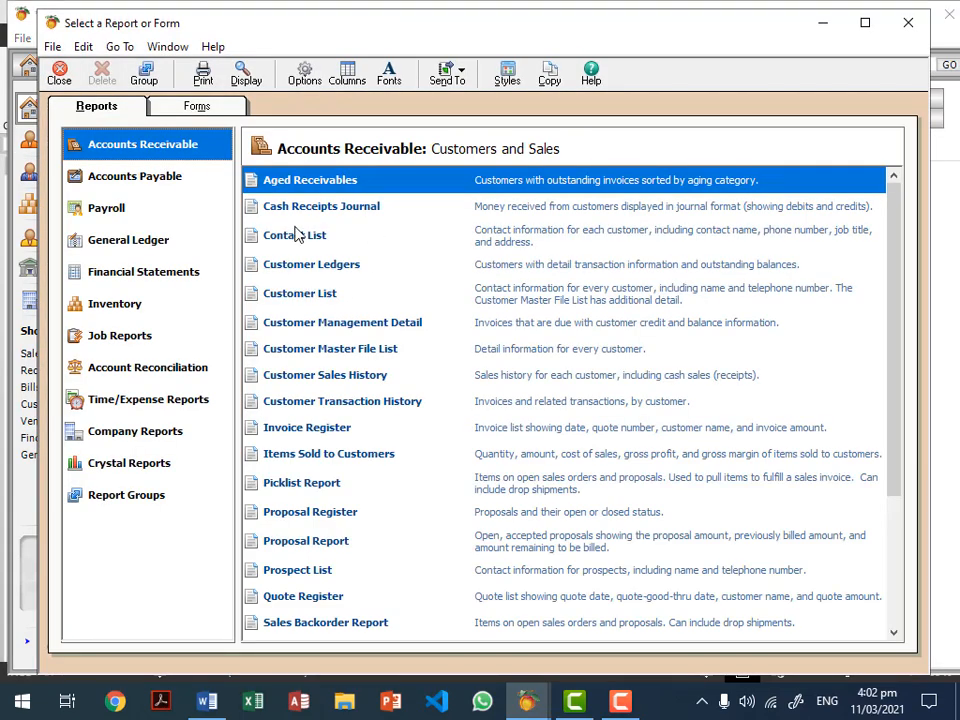
{"action": "double_click", "coordinate": [310, 190]}
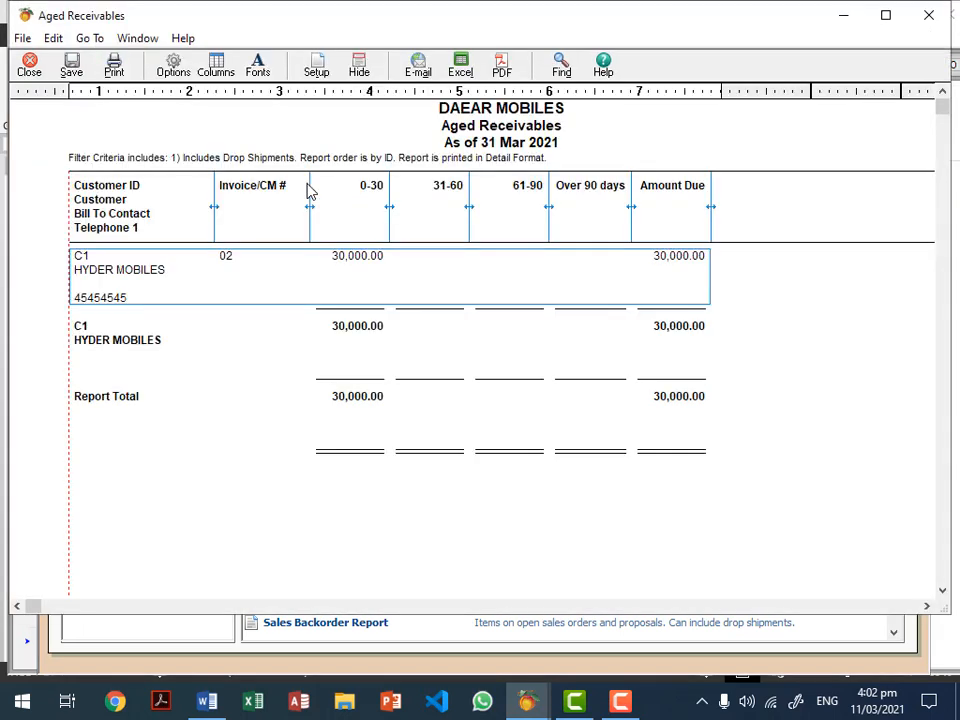
{"action": "key", "text": "Escape"}
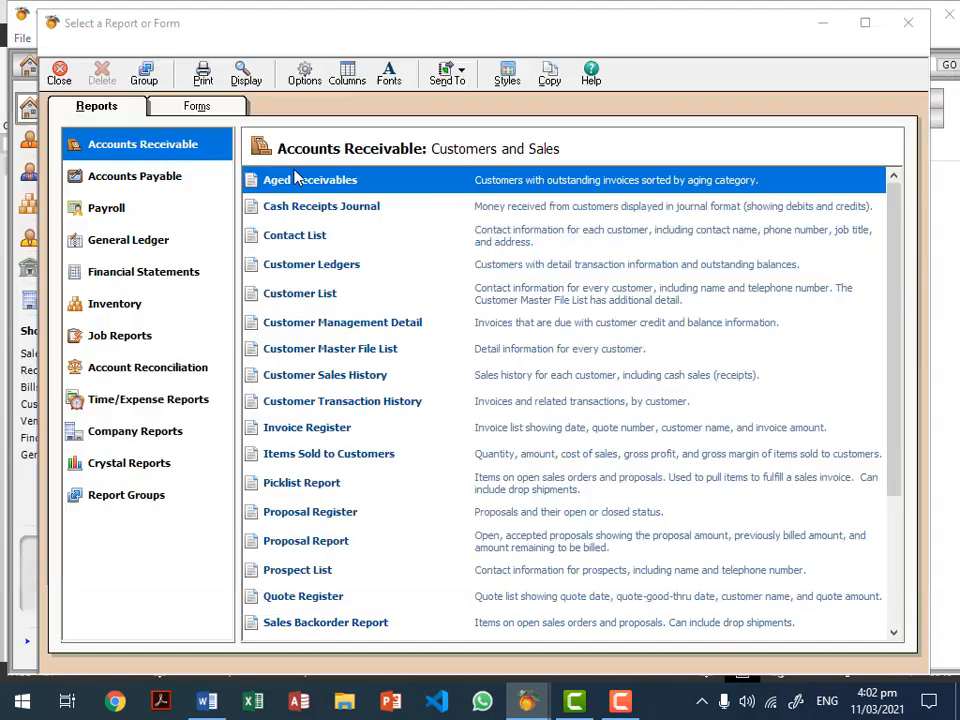
{"action": "key", "text": "Escape"}
{"action": "left_click", "coordinate": [178, 40]}
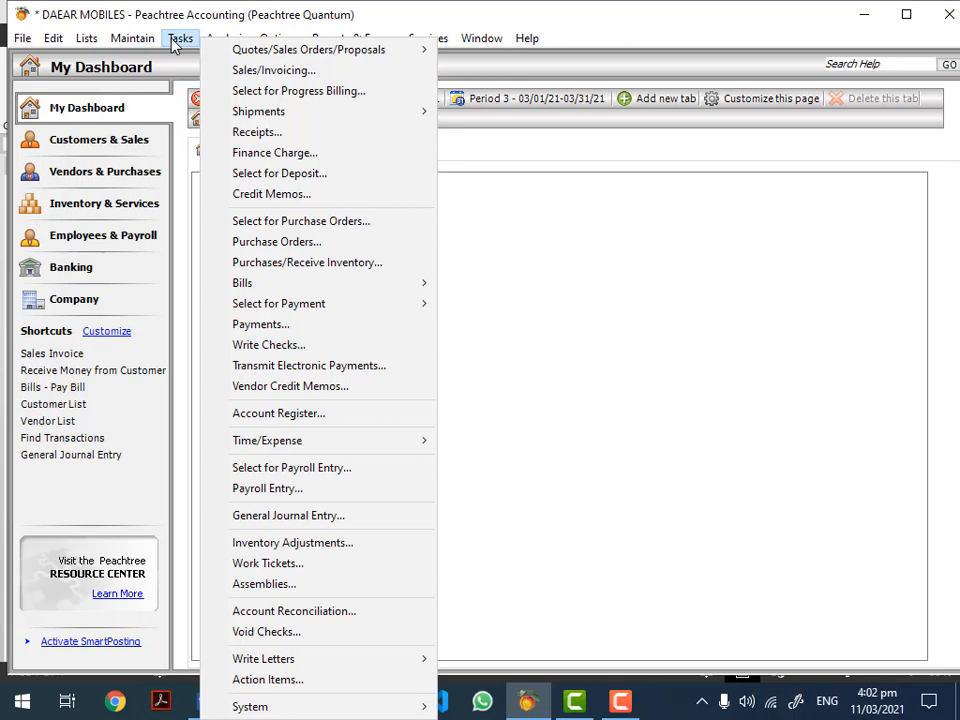
{"action": "left_click", "coordinate": [242, 133]}
Step: Start a receipt from HYDER MOBILES with reference 444, receipt number 22, dated 13 Mar 2021
{"action": "left_click", "coordinate": [326, 222]}
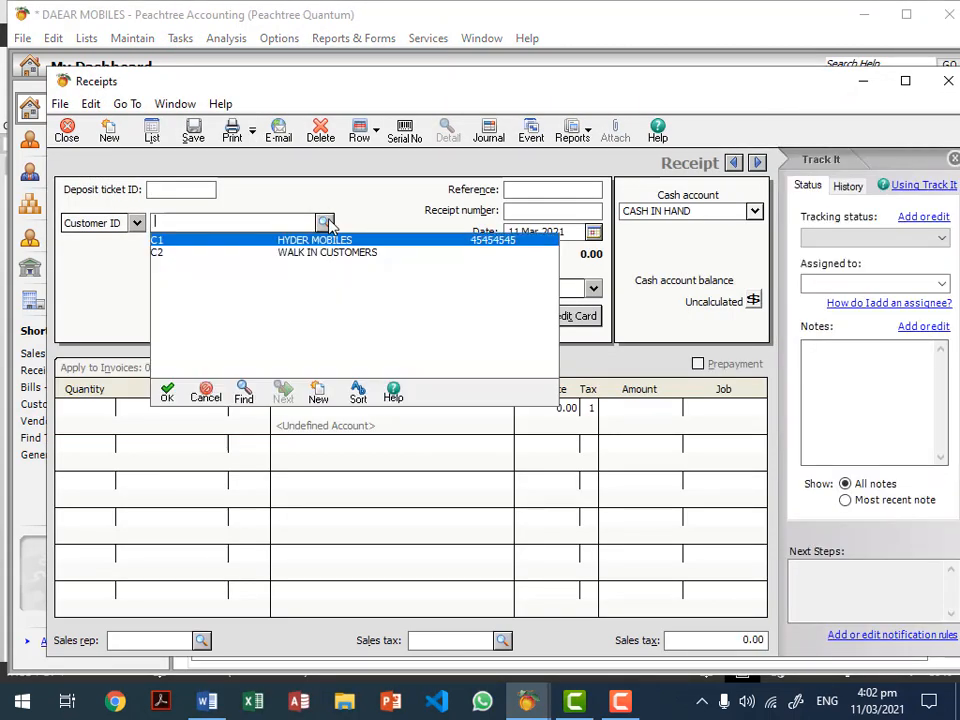
{"action": "double_click", "coordinate": [329, 247]}
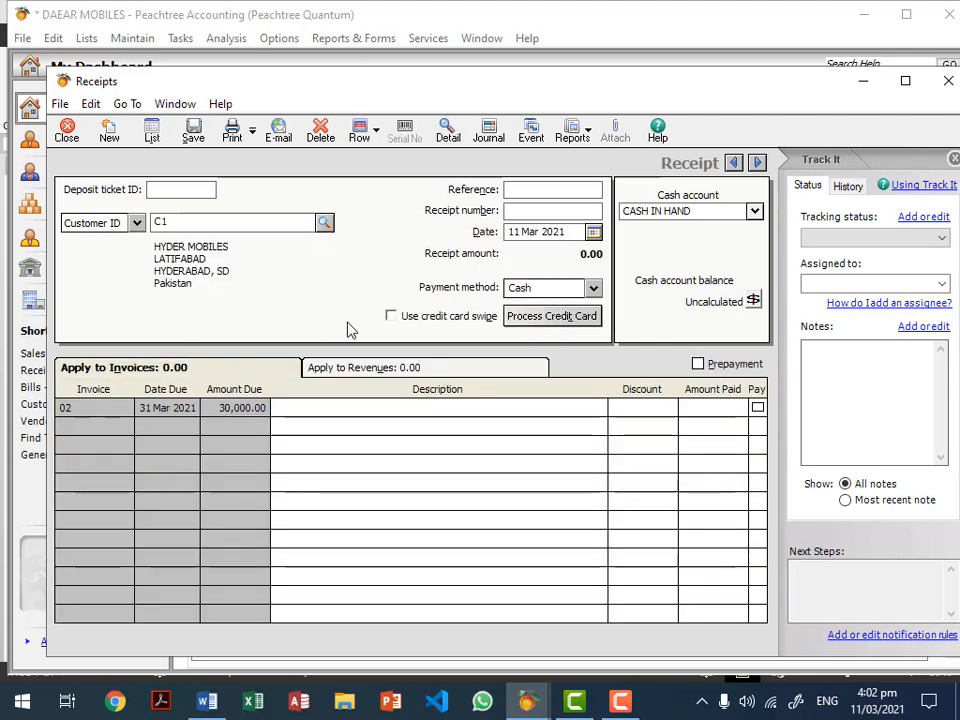
{"action": "left_click", "coordinate": [557, 189]}
{"action": "type", "text": "444"}
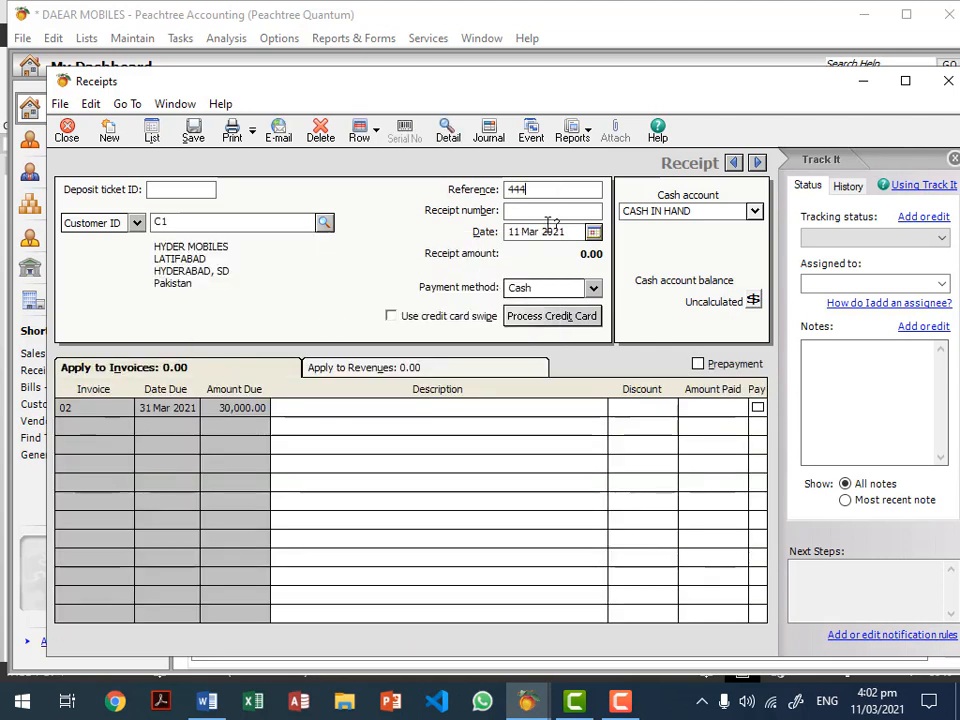
{"action": "left_click", "coordinate": [549, 212]}
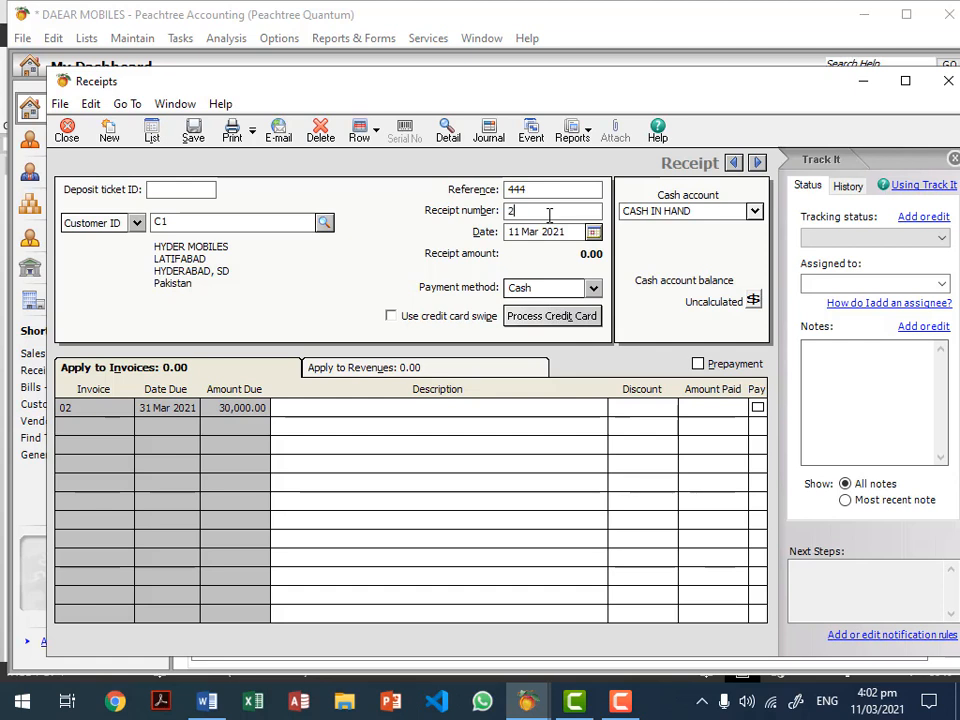
{"action": "type", "text": "22"}
{"action": "left_click", "coordinate": [594, 231]}
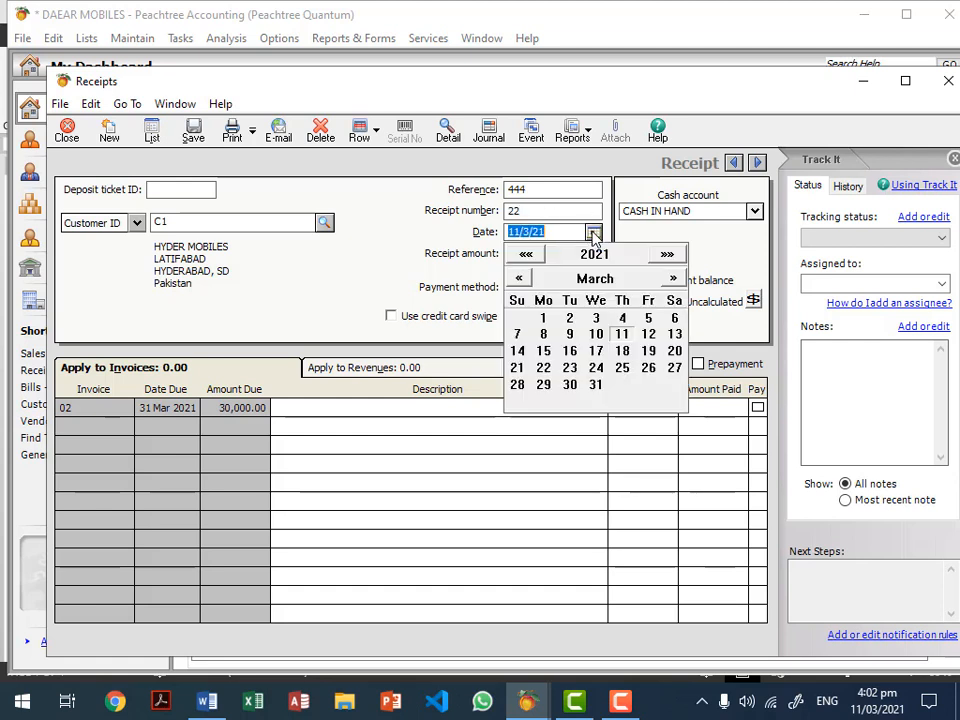
{"action": "left_click", "coordinate": [674, 334]}
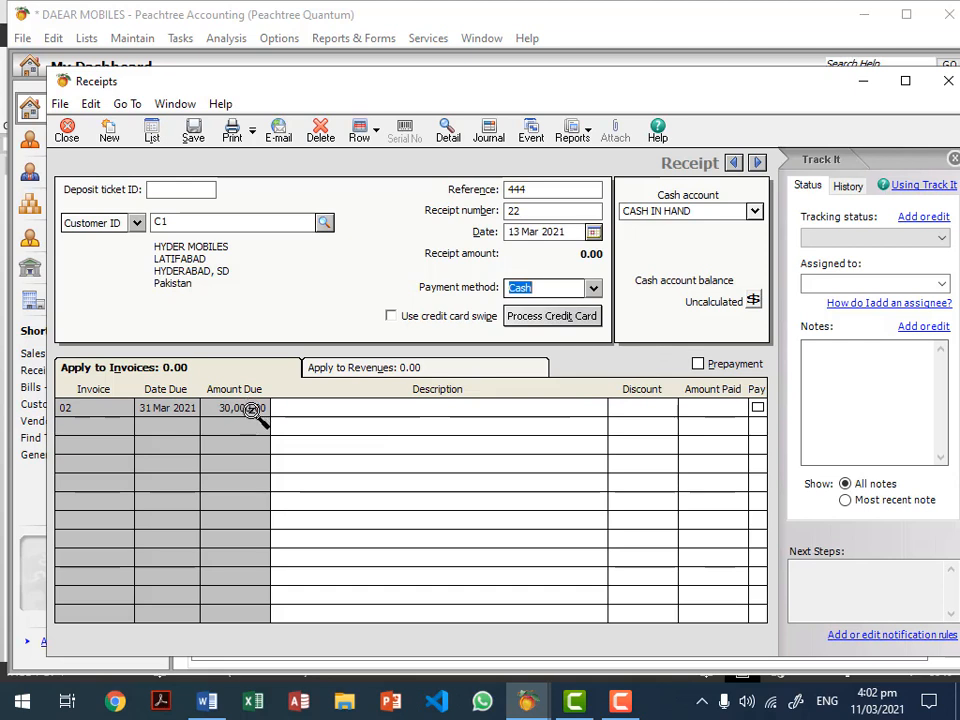
Step: Mark invoice 02's 30,000.00 as paid in full, then save and close the receipt
{"action": "left_click", "coordinate": [757, 409]}
{"action": "left_click", "coordinate": [734, 408]}
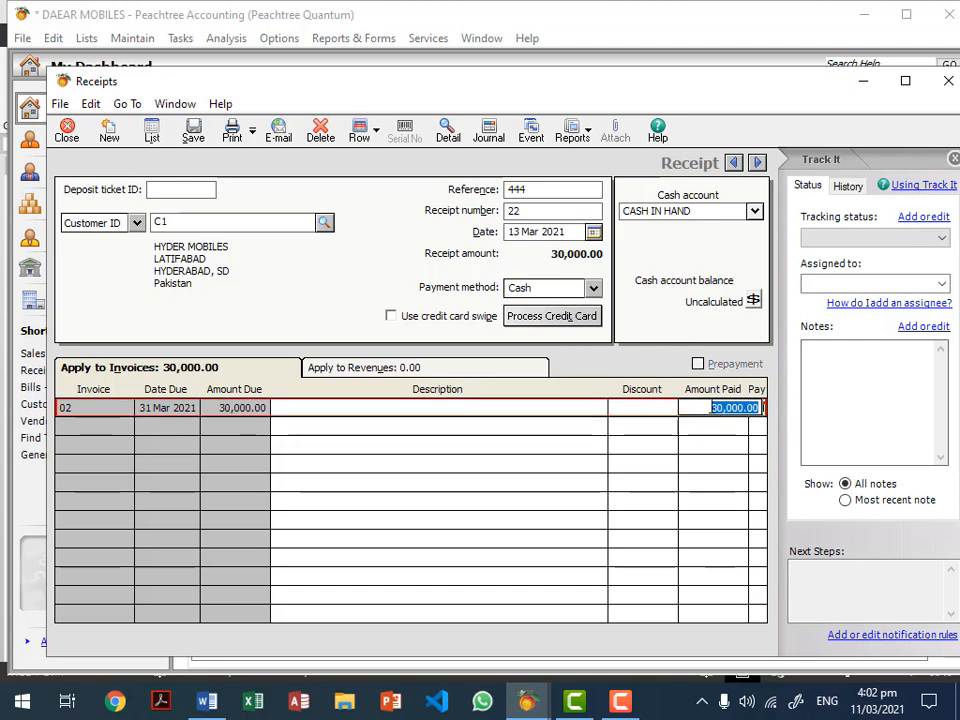
{"action": "left_click", "coordinate": [193, 132]}
{"action": "left_click", "coordinate": [66, 133]}
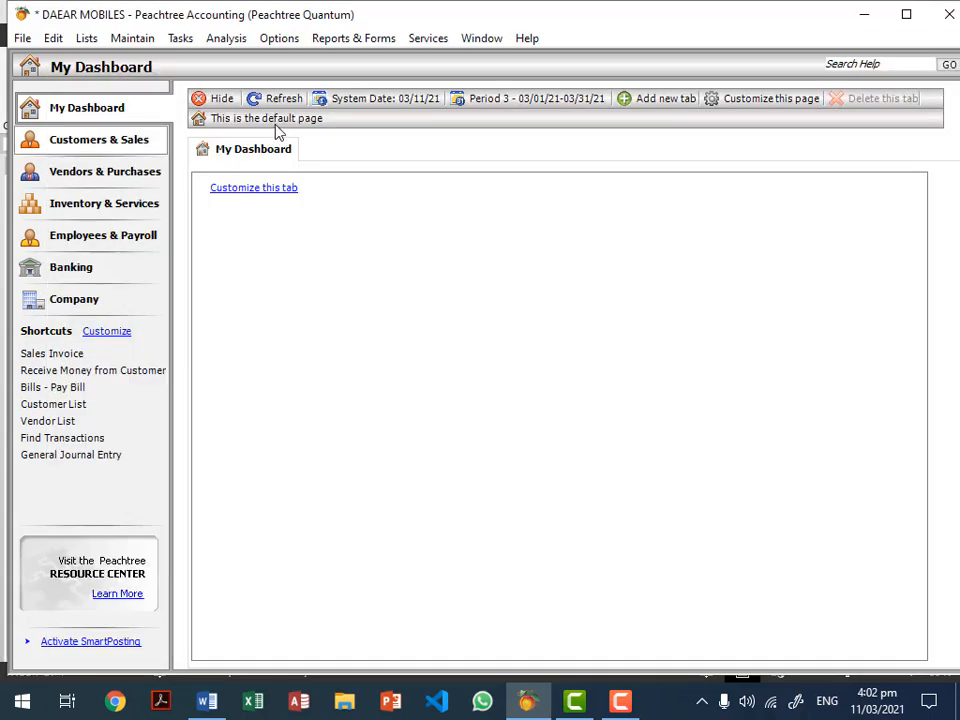
Step: View the Aged Receivables report, confirm no customer balances outstanding, and close it
{"action": "left_click", "coordinate": [338, 39]}
{"action": "left_click", "coordinate": [386, 92]}
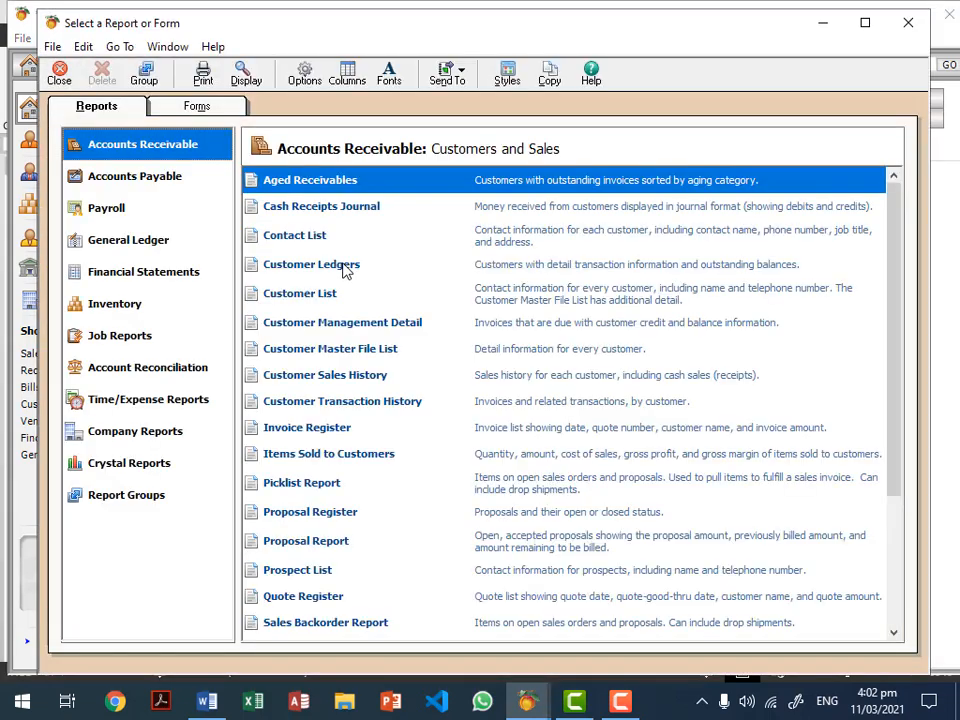
{"action": "left_click", "coordinate": [330, 183]}
{"action": "double_click", "coordinate": [330, 186]}
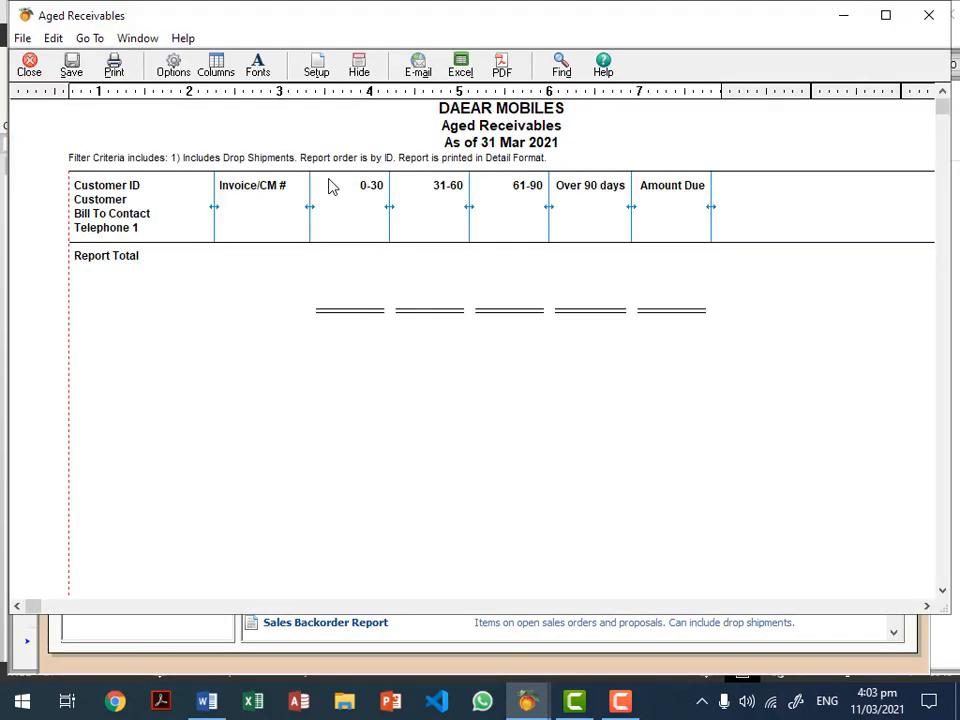
{"action": "key", "text": "Escape"}
{"action": "key", "text": "Escape"}
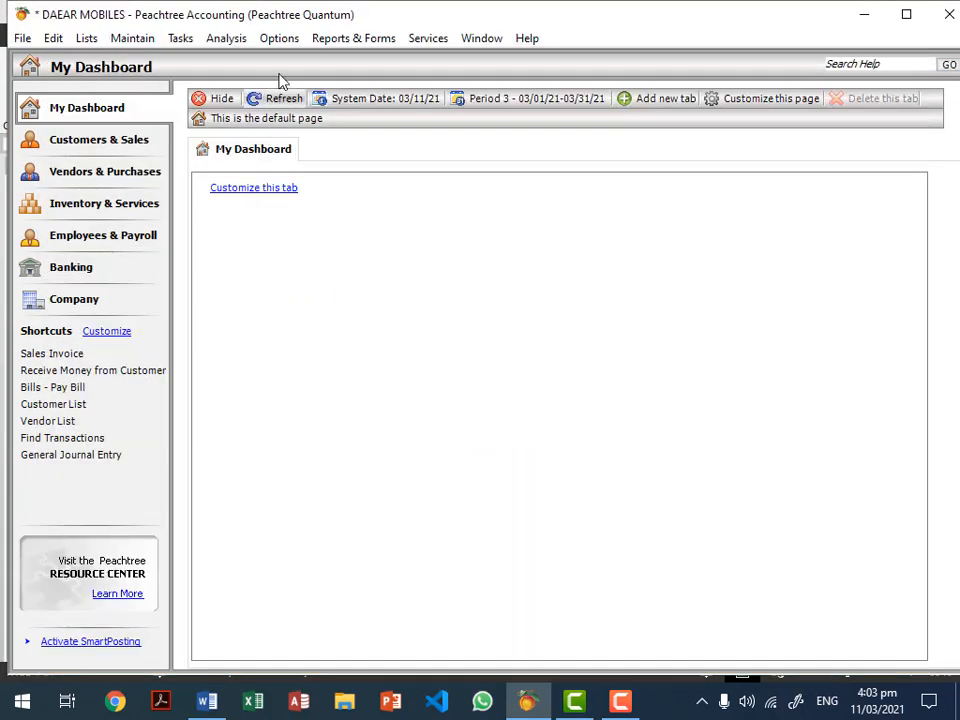
{"action": "left_click", "coordinate": [176, 40]}
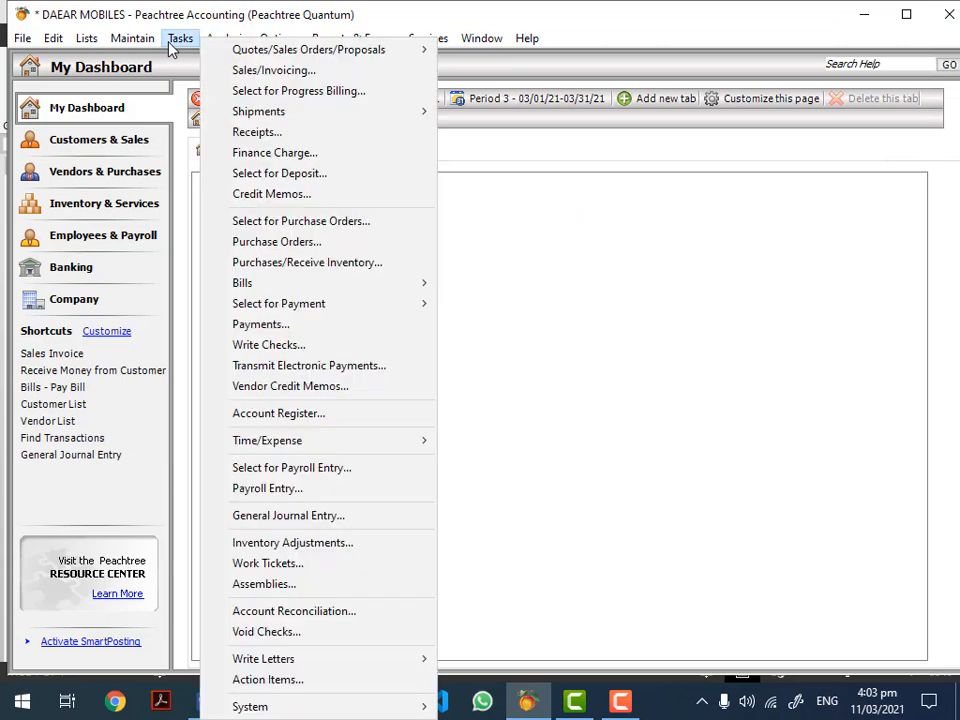
Step: Start a receipt from WALK IN CUSTOMERS with reference 4343 and receipt number 3434
{"action": "left_click", "coordinate": [250, 133]}
{"action": "left_click", "coordinate": [324, 222]}
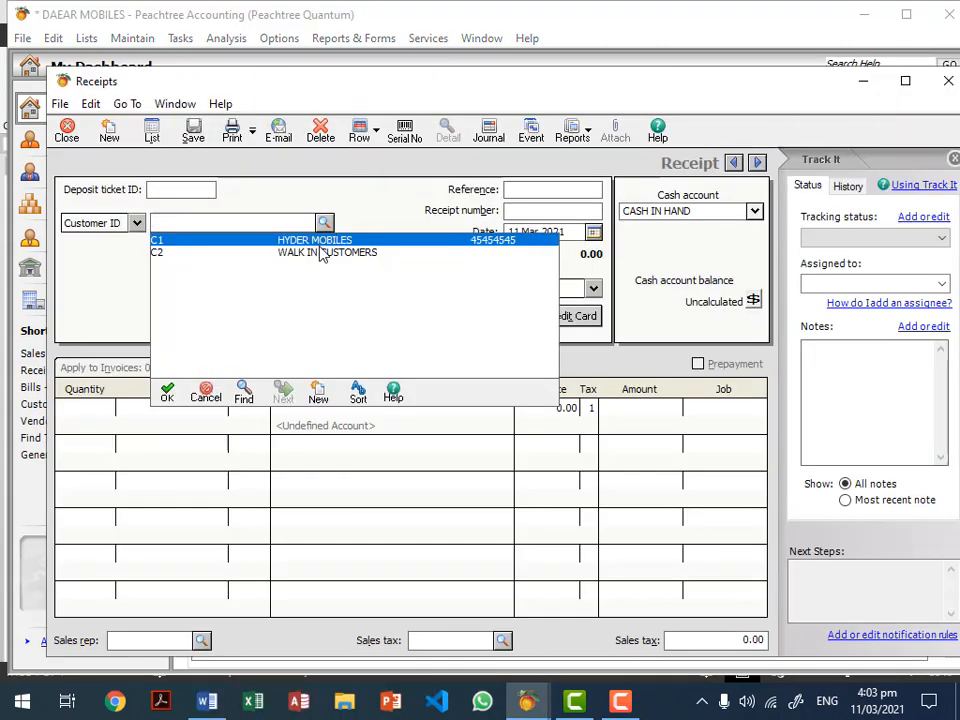
{"action": "double_click", "coordinate": [320, 253]}
{"action": "left_click", "coordinate": [545, 191]}
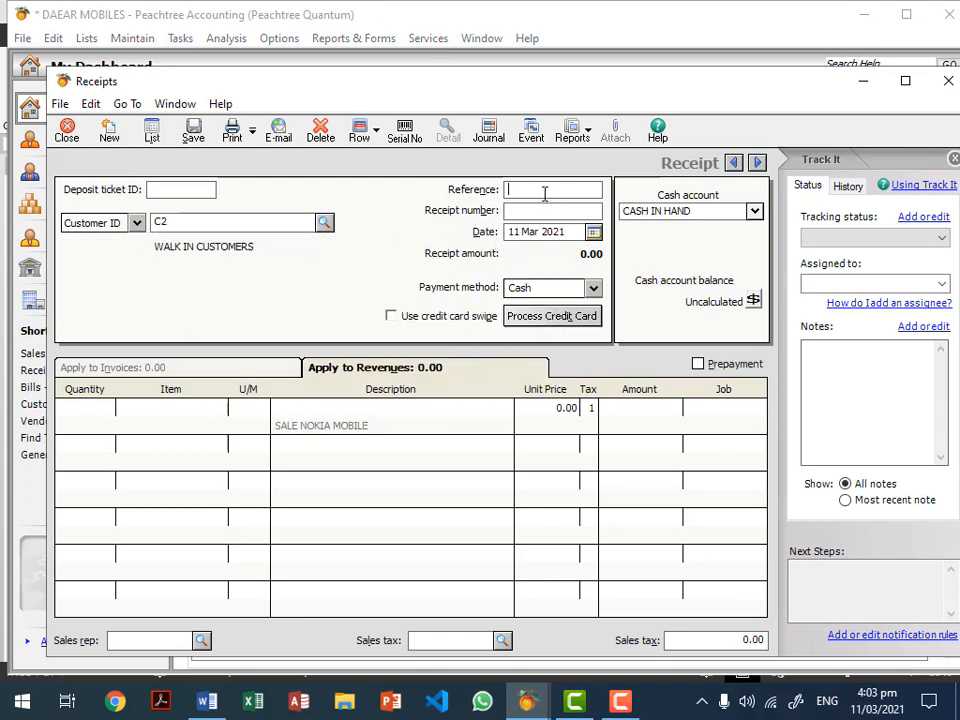
{"action": "type", "text": "4343"}
{"action": "type", "text": "3434"}
Step: Add one item 101 NOKIA MOBILE at 10,000.00 to the receipt line
{"action": "left_click", "coordinate": [105, 409]}
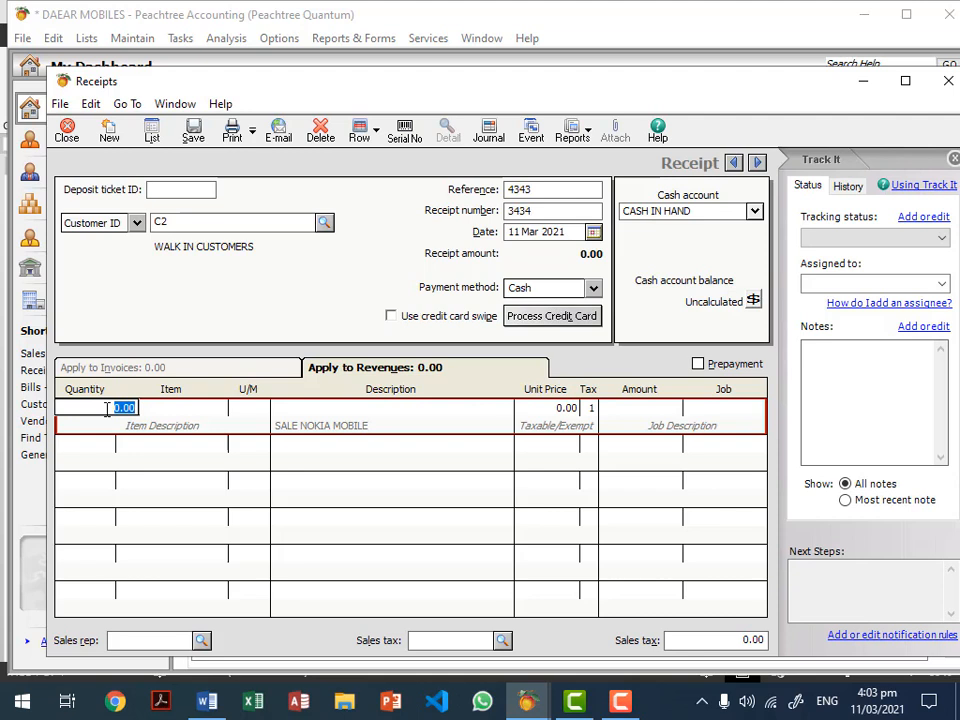
{"action": "type", "text": "1"}
{"action": "key", "text": "Tab"}
{"action": "left_click", "coordinate": [218, 409]}
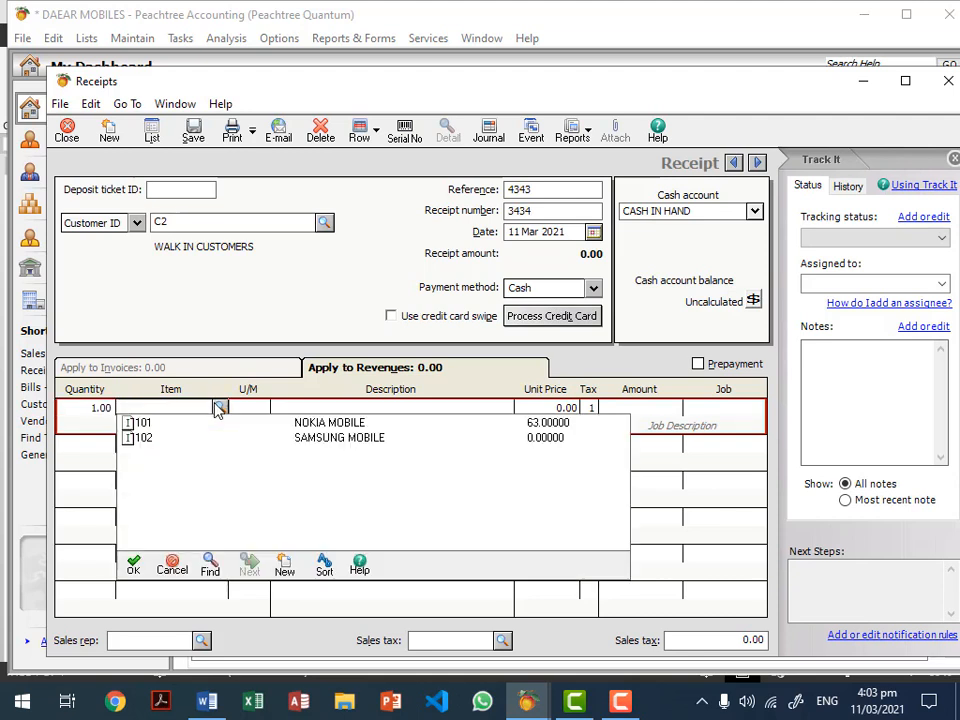
{"action": "double_click", "coordinate": [300, 422]}
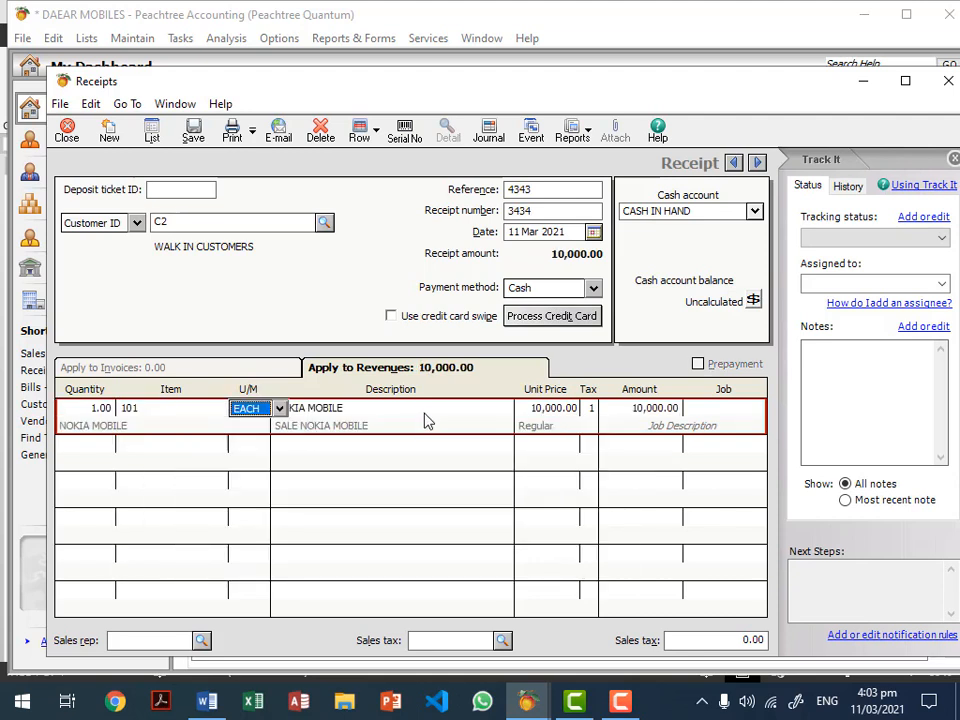
{"action": "left_click", "coordinate": [674, 409]}
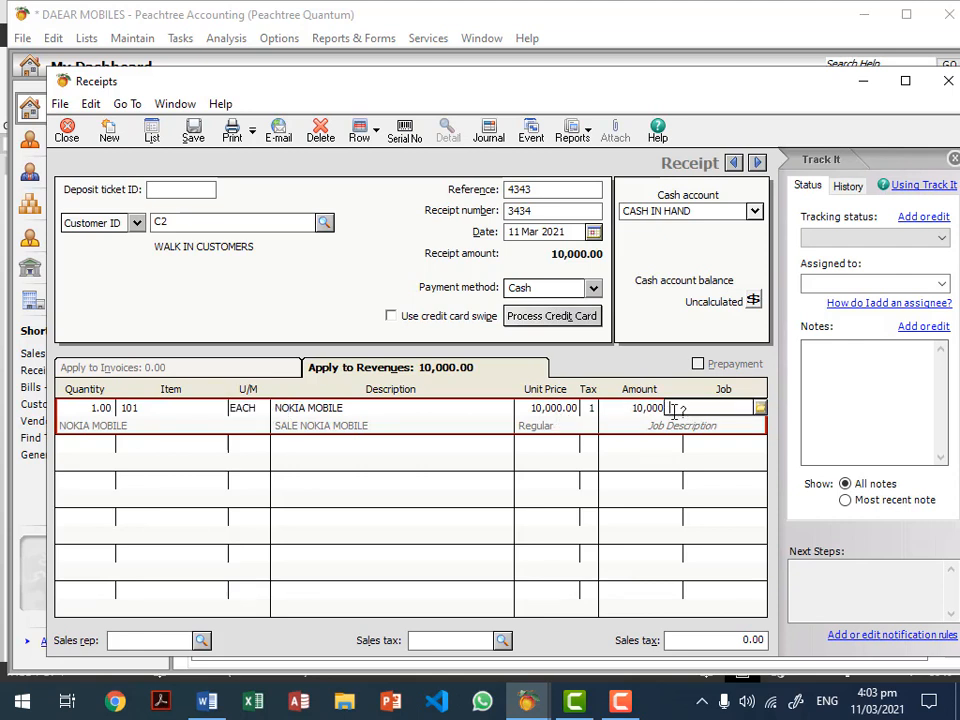
{"action": "left_click", "coordinate": [568, 407]}
{"action": "left_click", "coordinate": [647, 424]}
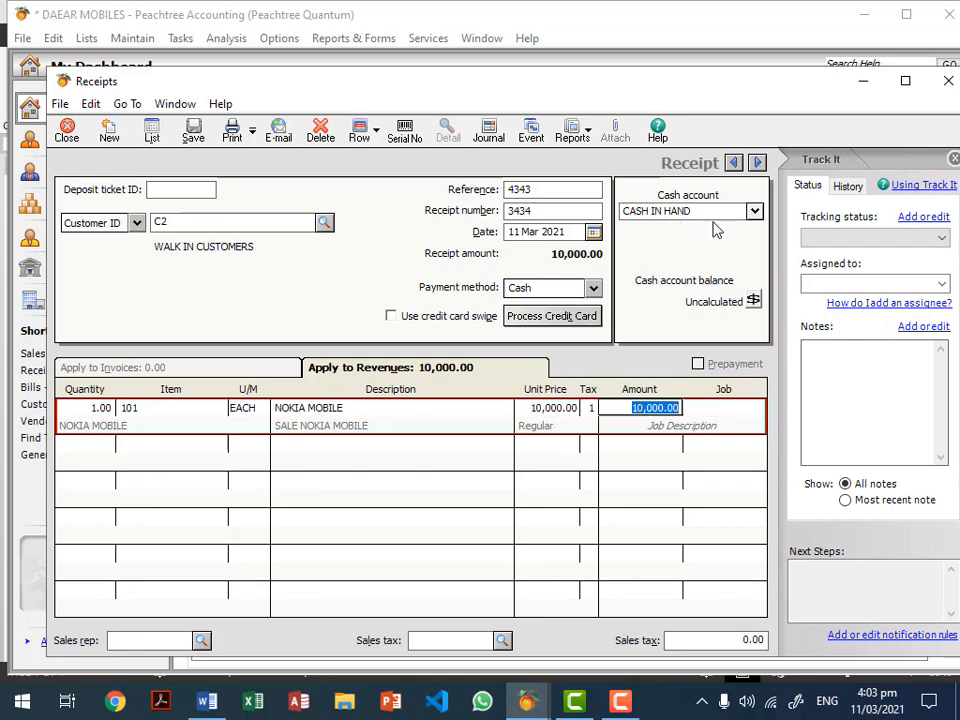
Step: Keep CASH IN HAND as the receiving account, then save and close the receipt
{"action": "left_click", "coordinate": [754, 212]}
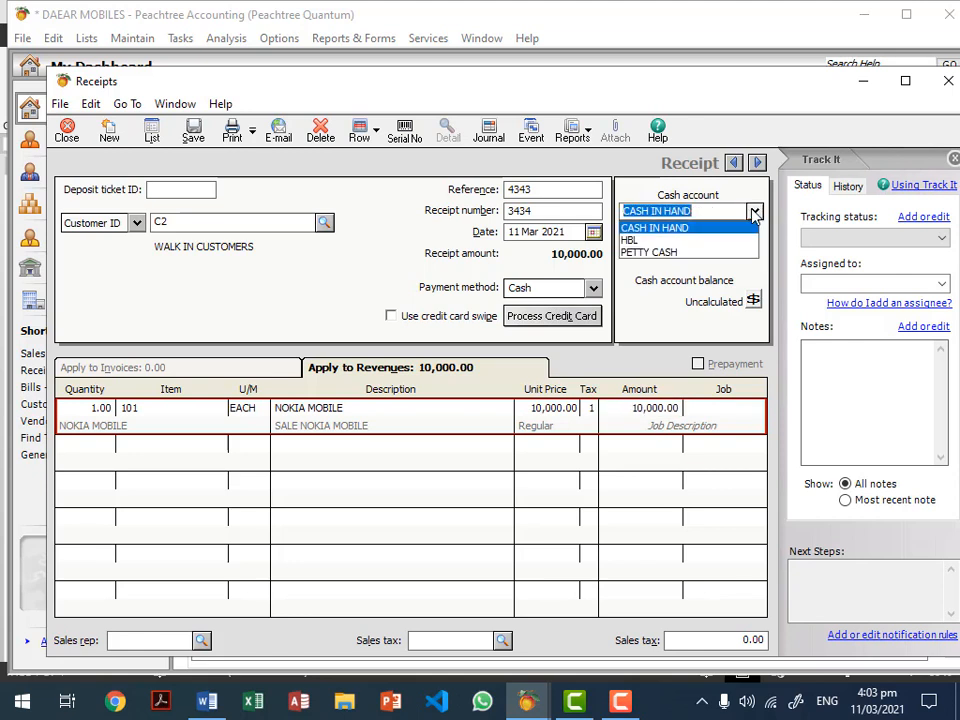
{"action": "left_click", "coordinate": [756, 216]}
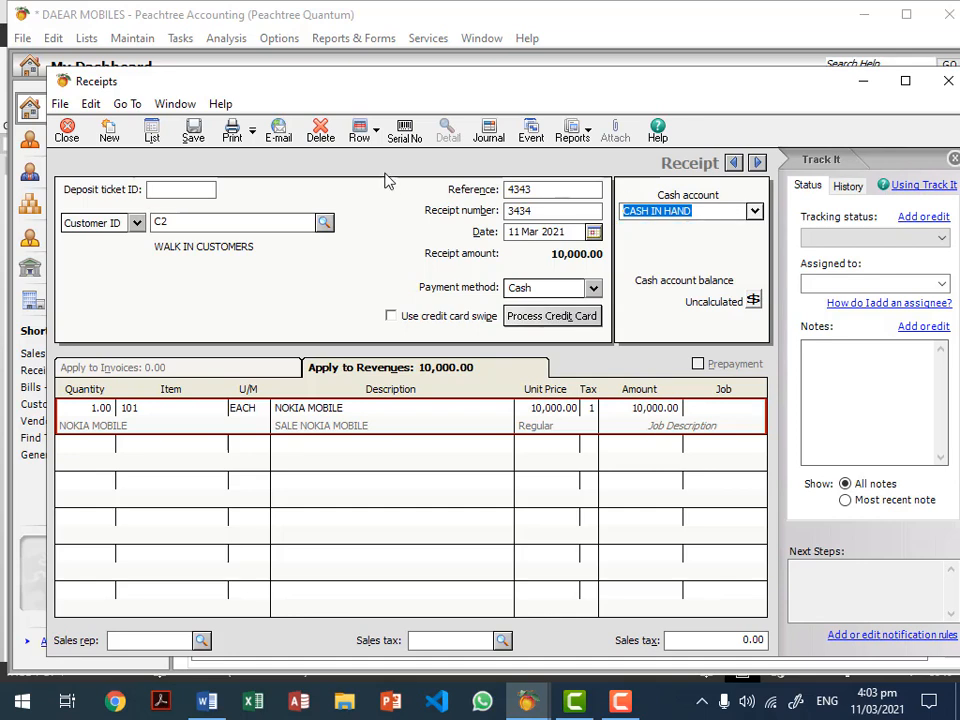
{"action": "left_click", "coordinate": [193, 137]}
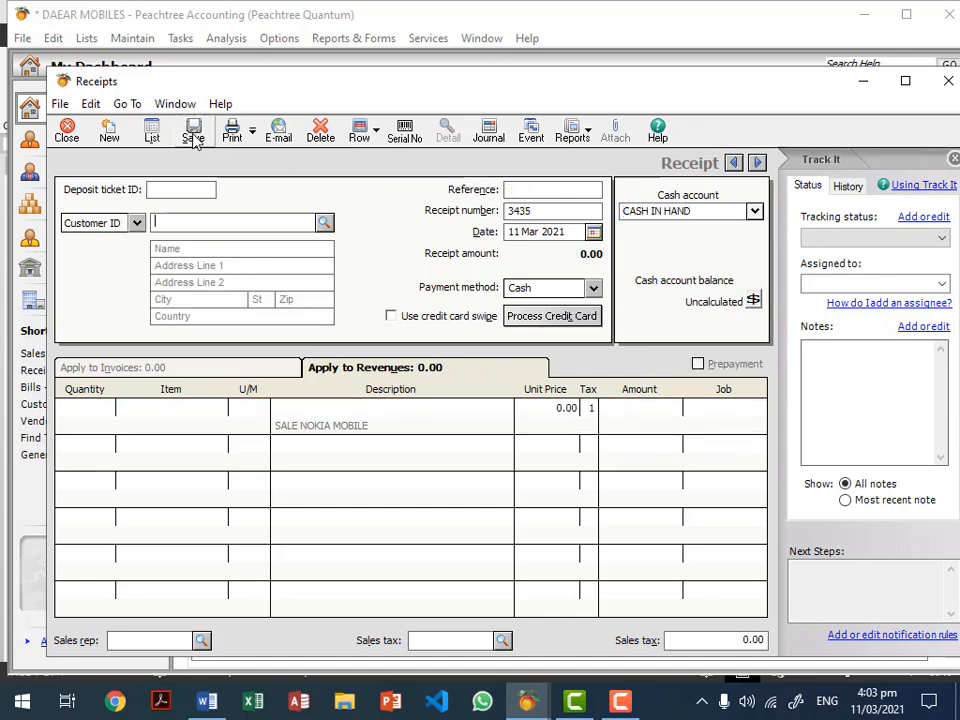
{"action": "left_click", "coordinate": [66, 130]}
{"action": "left_click", "coordinate": [372, 40]}
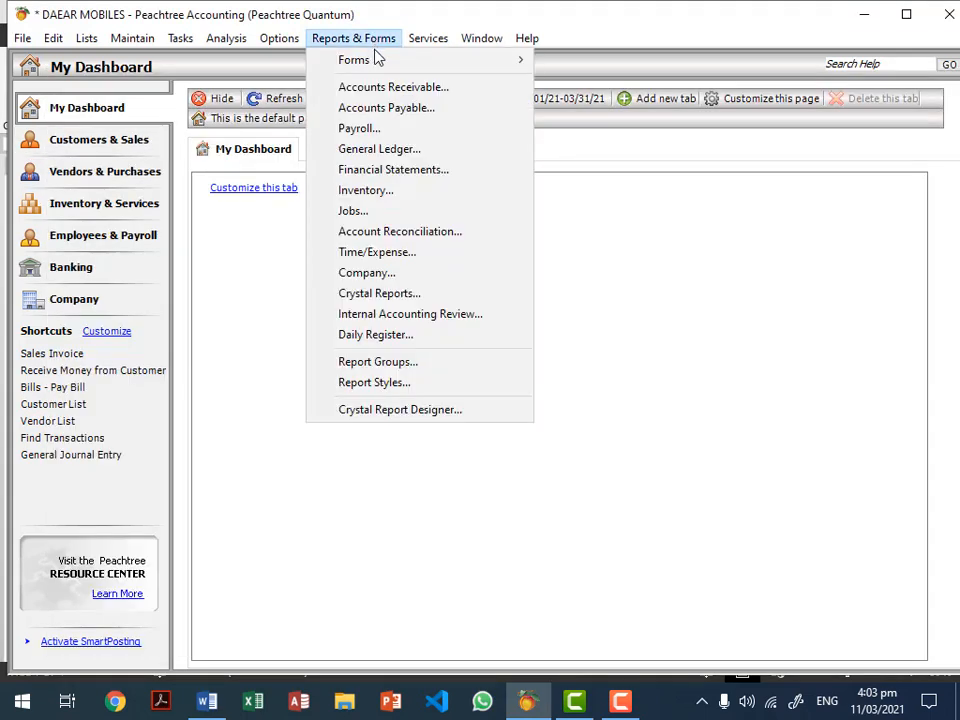
{"action": "left_click", "coordinate": [390, 90]}
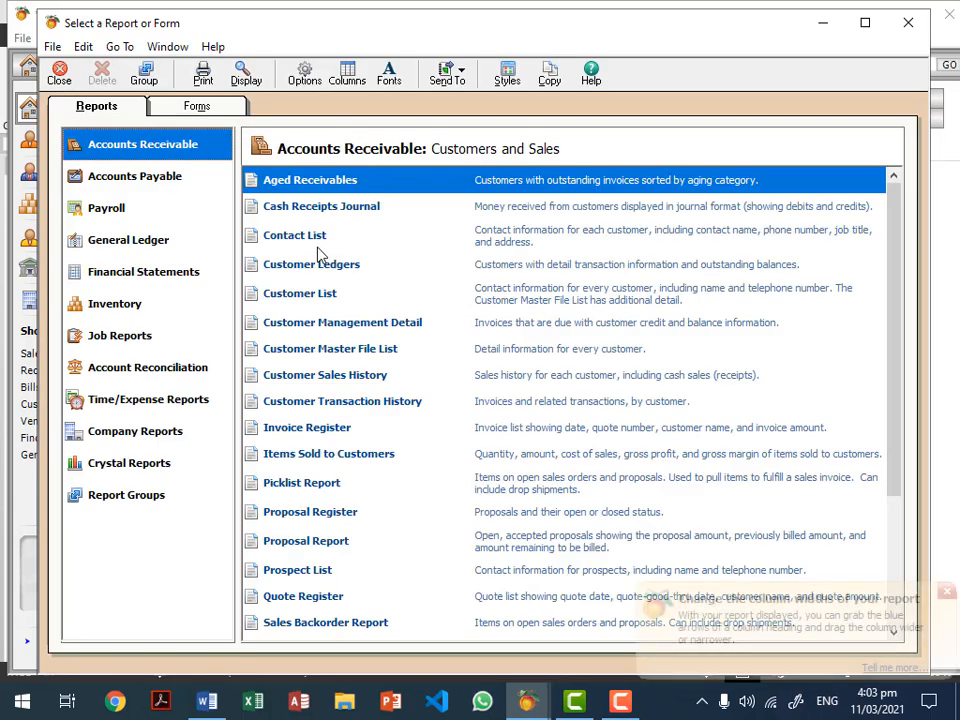
{"action": "double_click", "coordinate": [318, 181]}
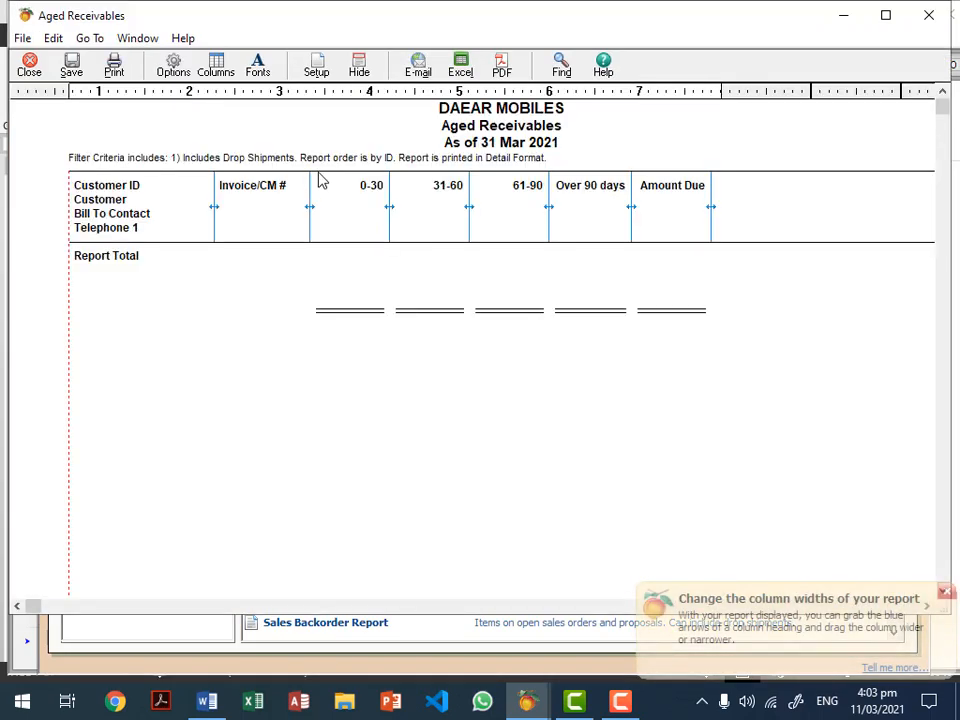
{"action": "left_click", "coordinate": [32, 70]}
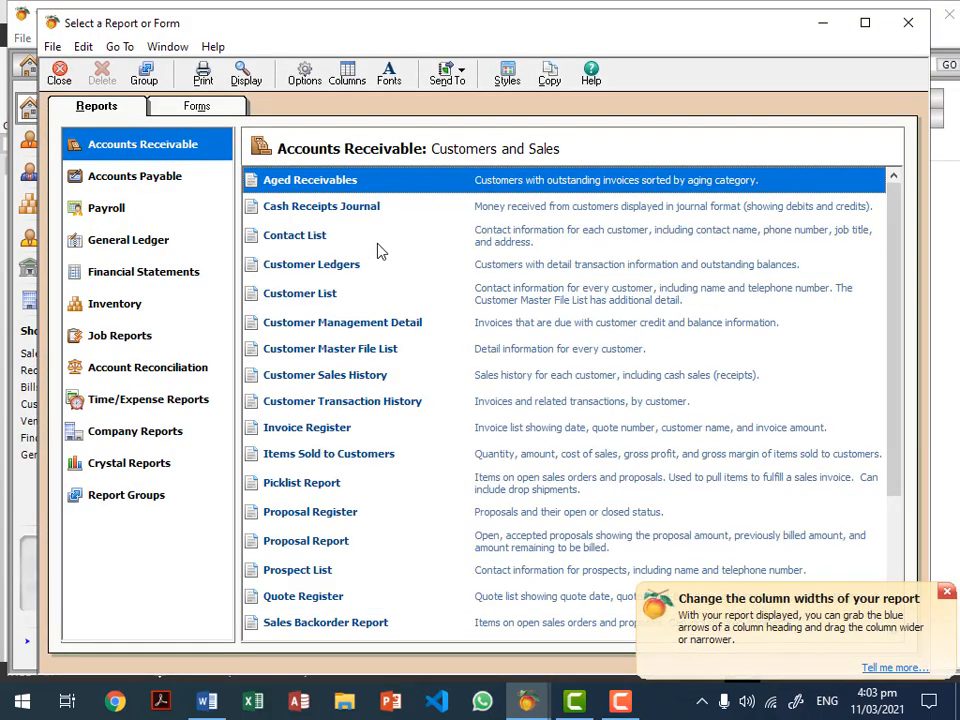
{"action": "double_click", "coordinate": [345, 266]}
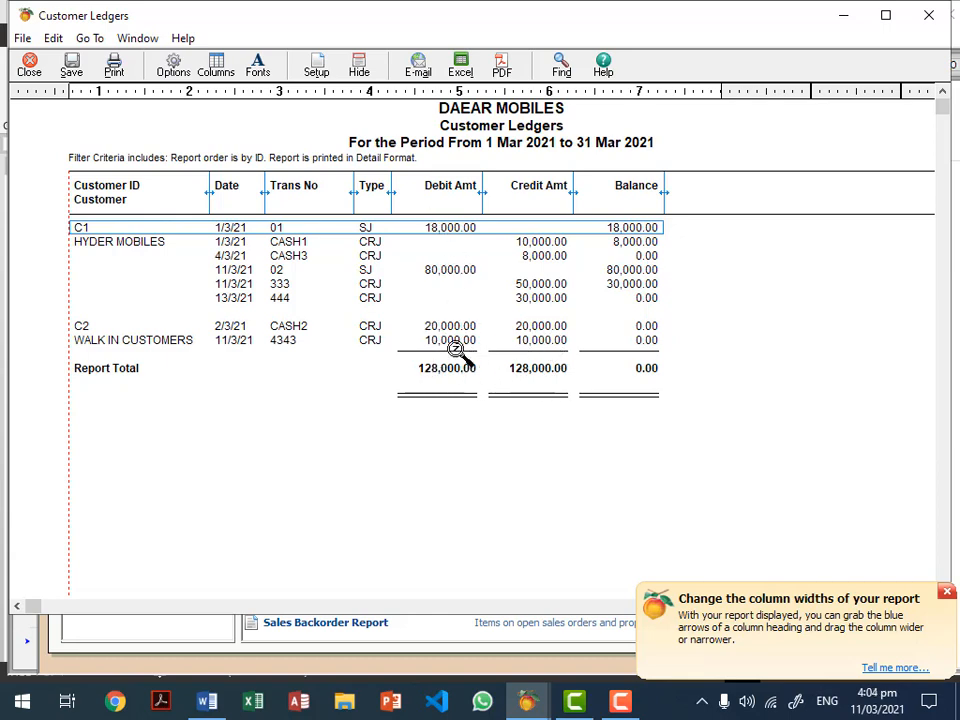
{"action": "key", "text": "Escape"}
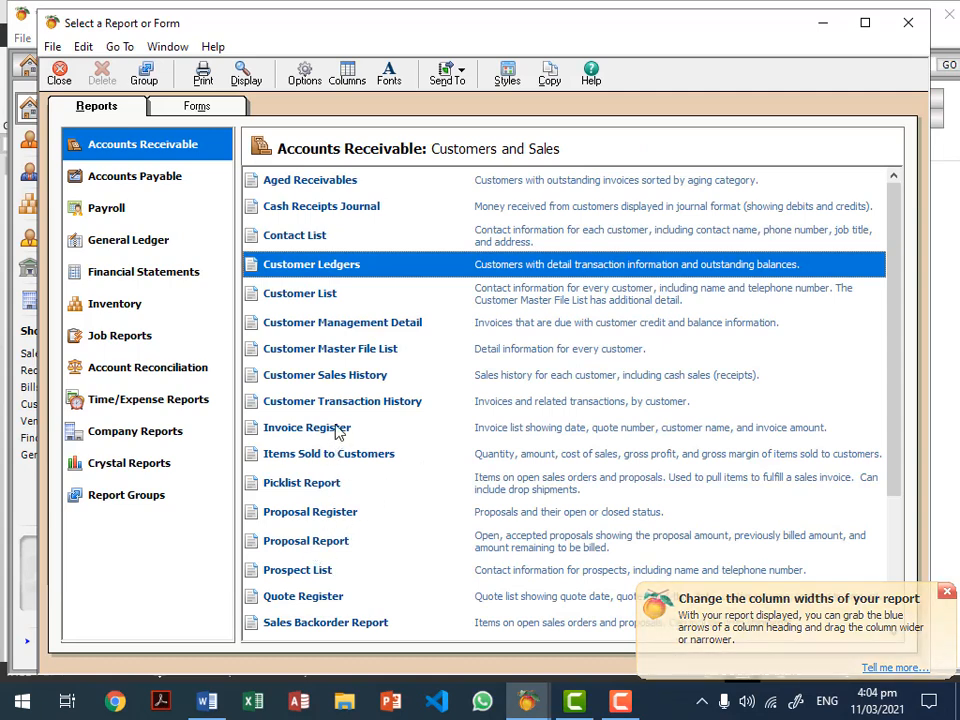
{"action": "double_click", "coordinate": [345, 376]}
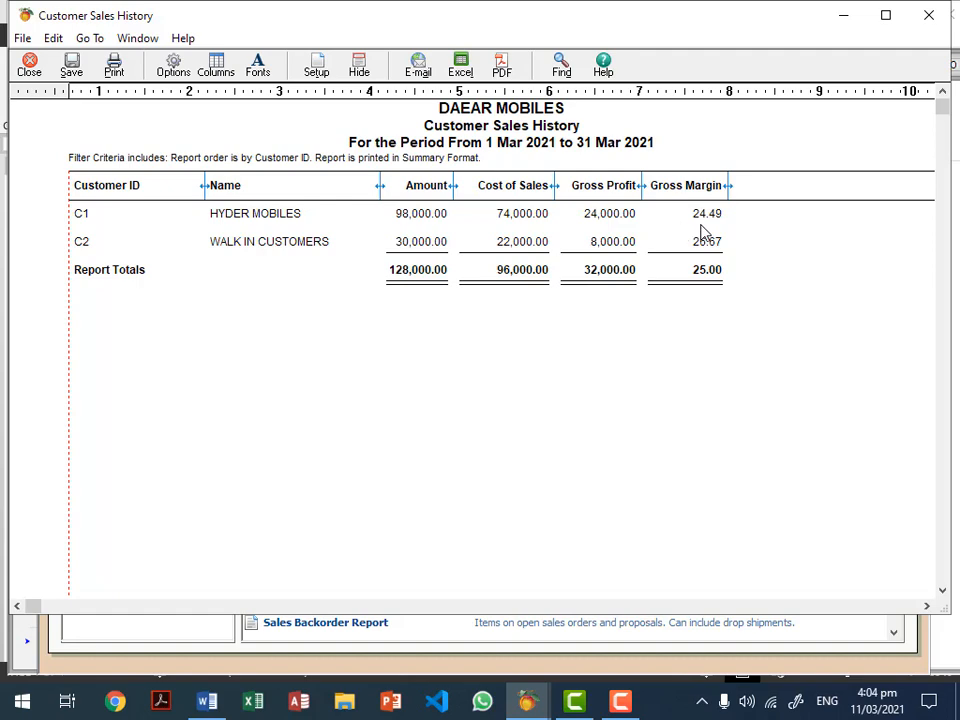
{"action": "key", "text": "Escape"}
{"action": "key", "text": "Escape"}
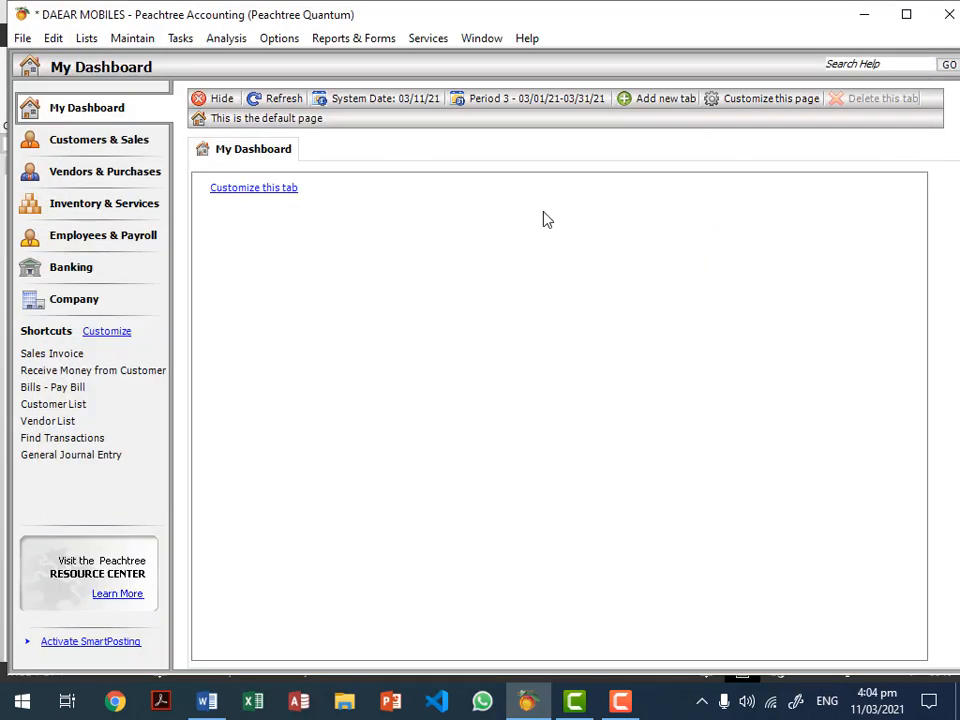
Step: Start an inventory purchase from NOKIA CHINA with invoice number 5455
{"action": "left_click", "coordinate": [180, 38]}
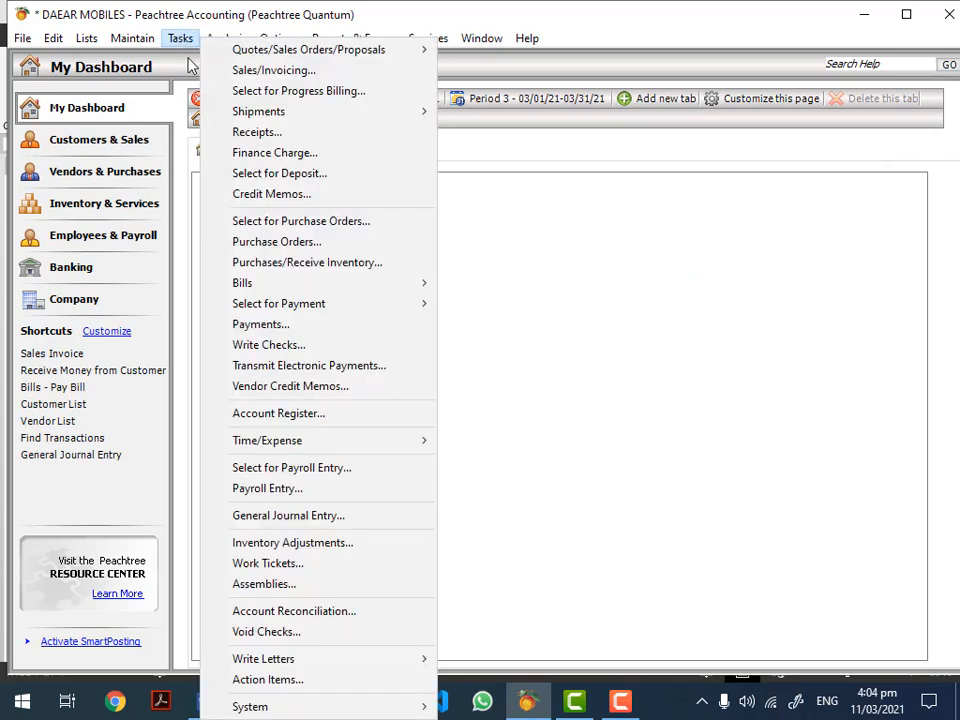
{"action": "left_click", "coordinate": [312, 264]}
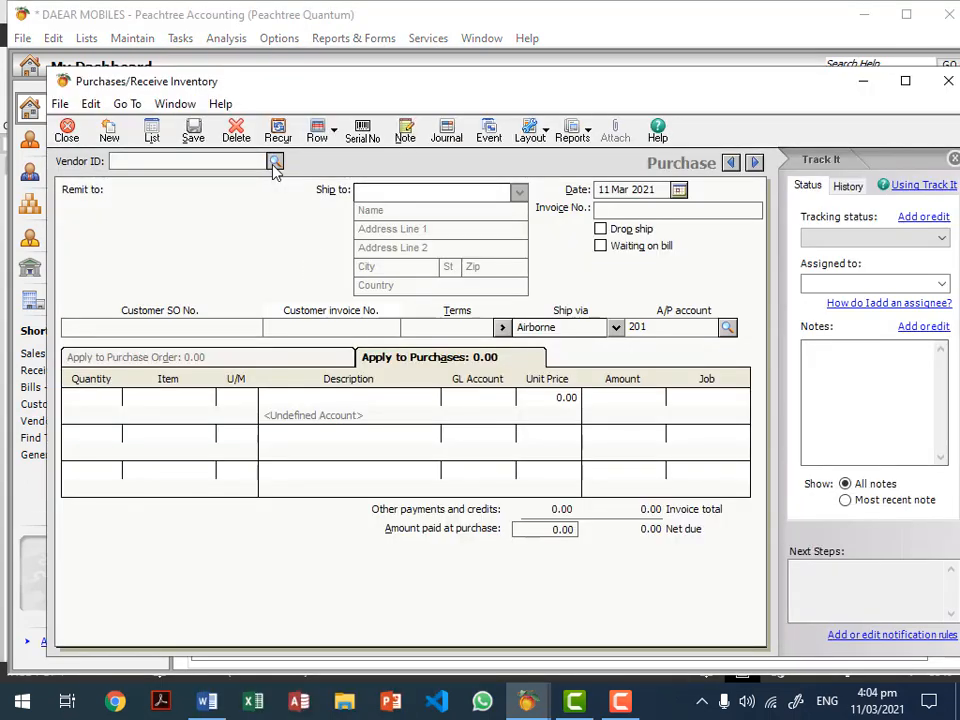
{"action": "left_click", "coordinate": [272, 164]}
{"action": "left_click", "coordinate": [261, 181]}
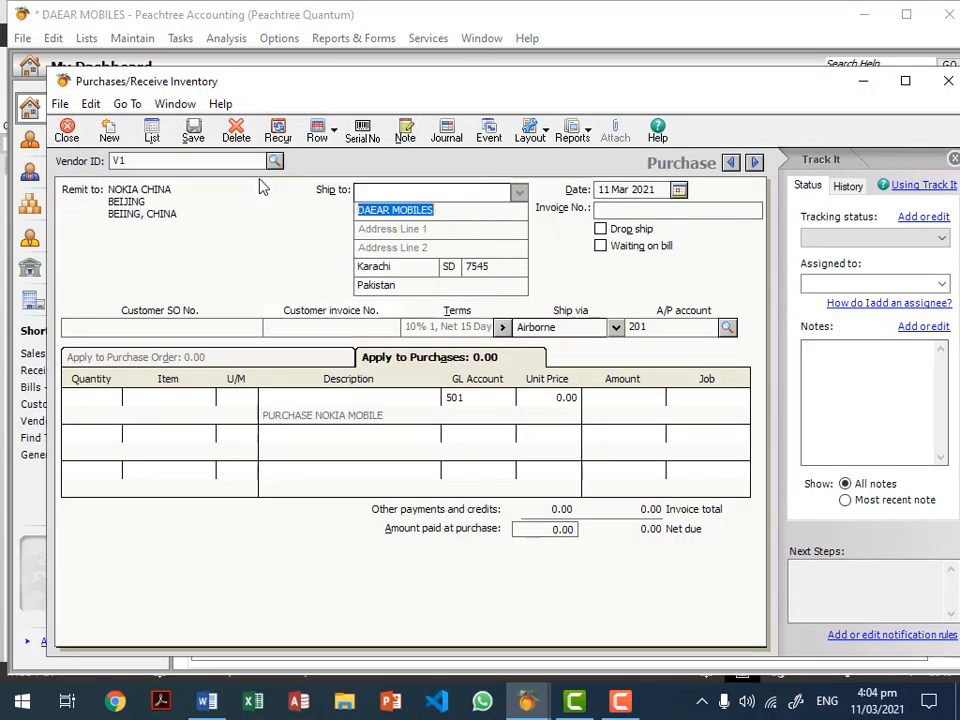
{"action": "left_click", "coordinate": [630, 212]}
{"action": "type", "text": "5455"}
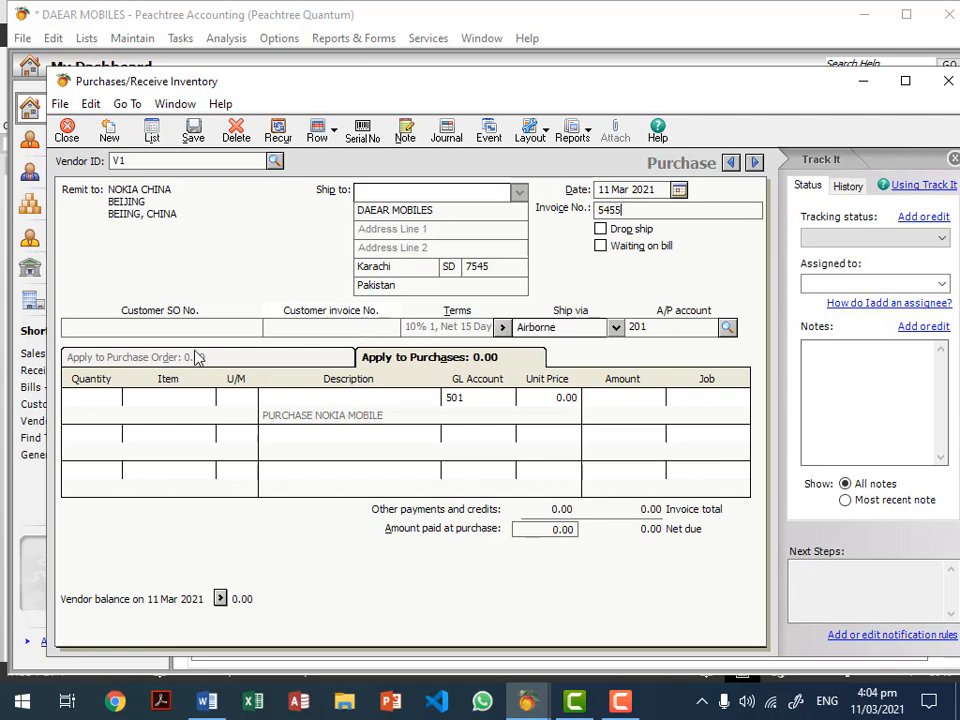
Step: Add 100 NOKIA MOBILE totalling 700,000.00, then save and close the purchases form
{"action": "left_click", "coordinate": [200, 399]}
{"action": "left_click", "coordinate": [218, 397]}
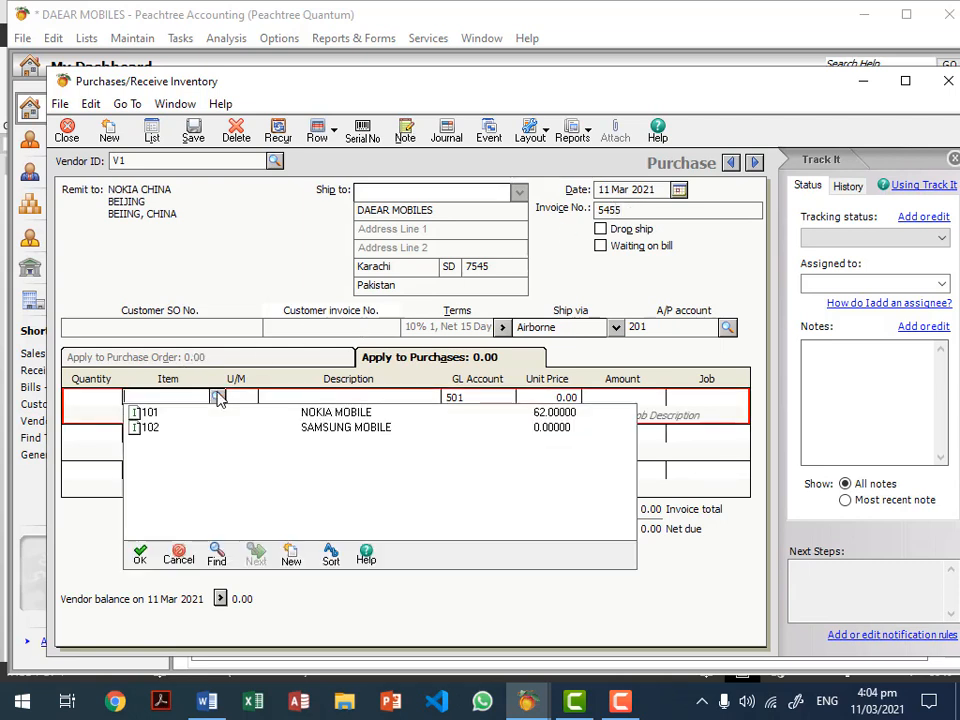
{"action": "double_click", "coordinate": [321, 411]}
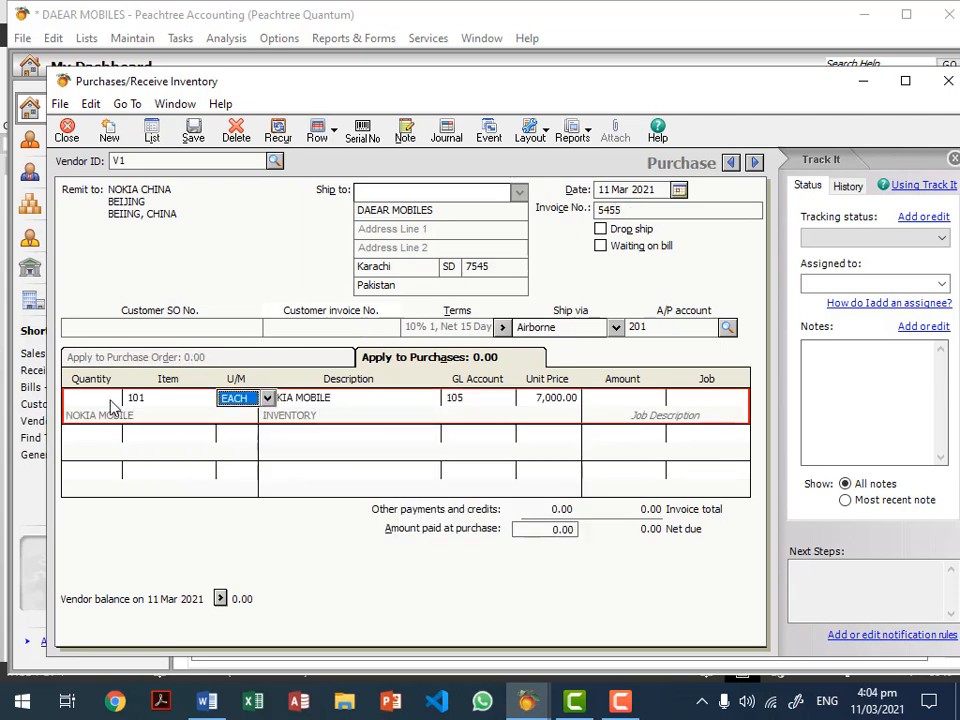
{"action": "left_click", "coordinate": [111, 398]}
{"action": "type", "text": "1"}
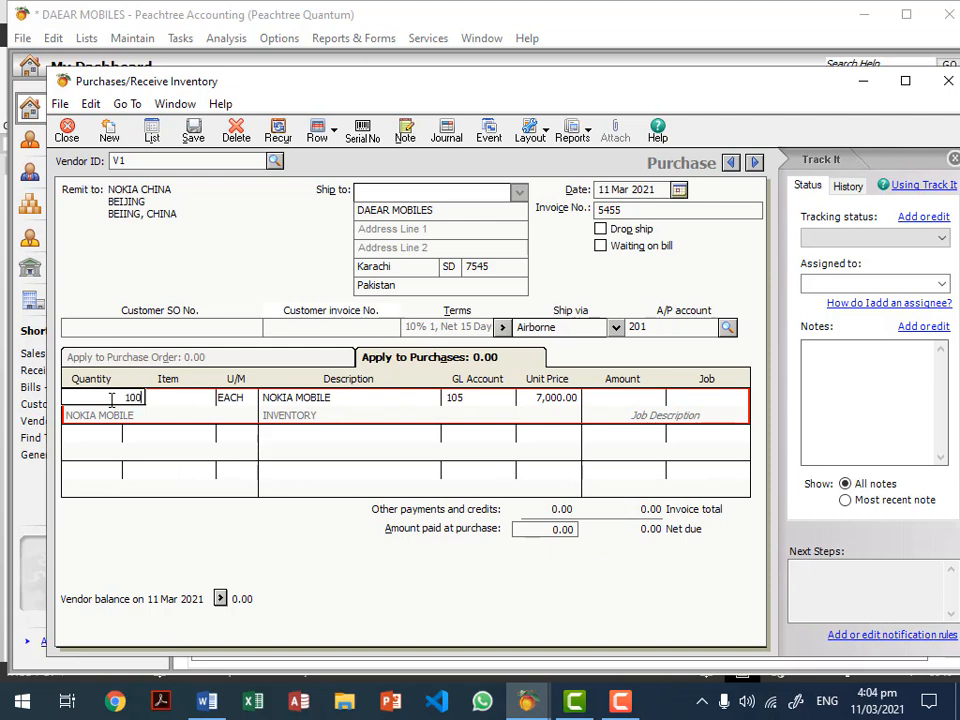
{"action": "type", "text": "00"}
{"action": "key", "text": "Tab"}
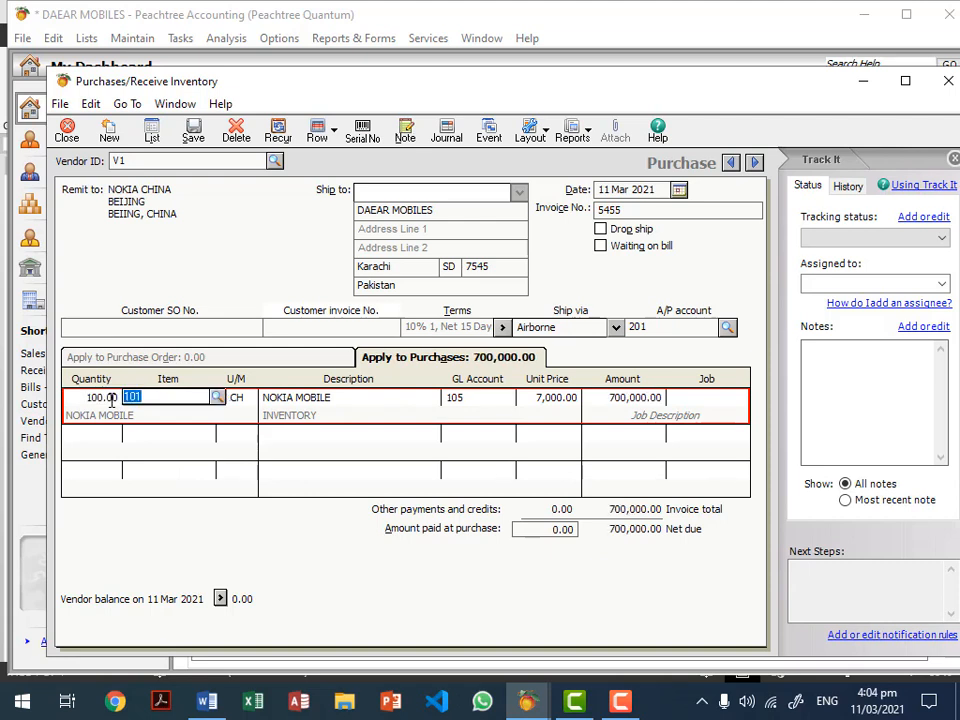
{"action": "left_click", "coordinate": [606, 400]}
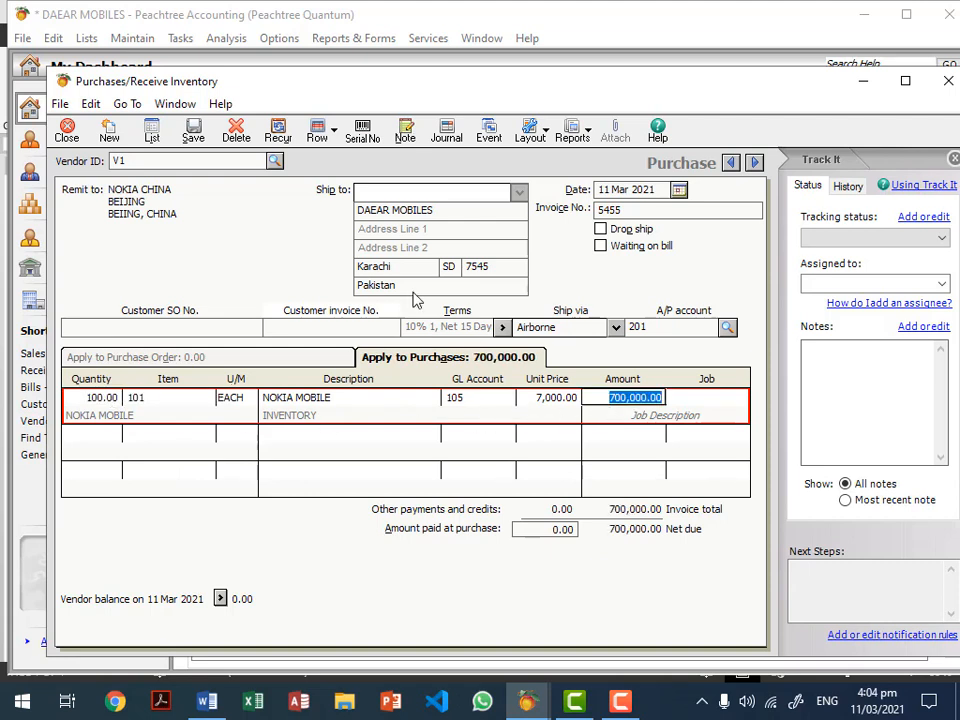
{"action": "left_click", "coordinate": [195, 136]}
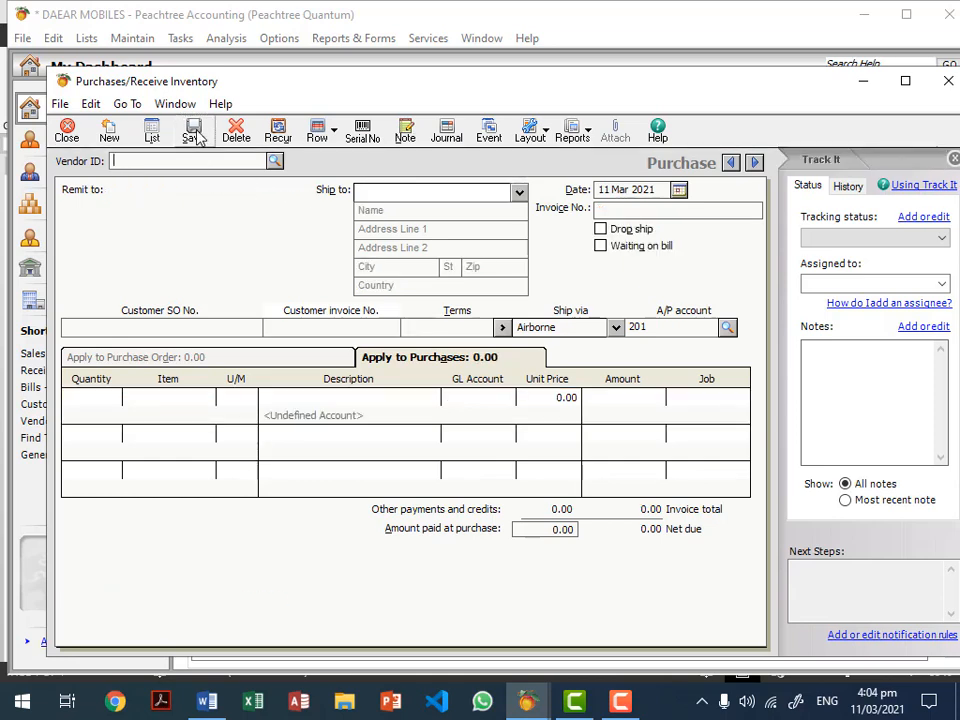
{"action": "key", "text": "Escape"}
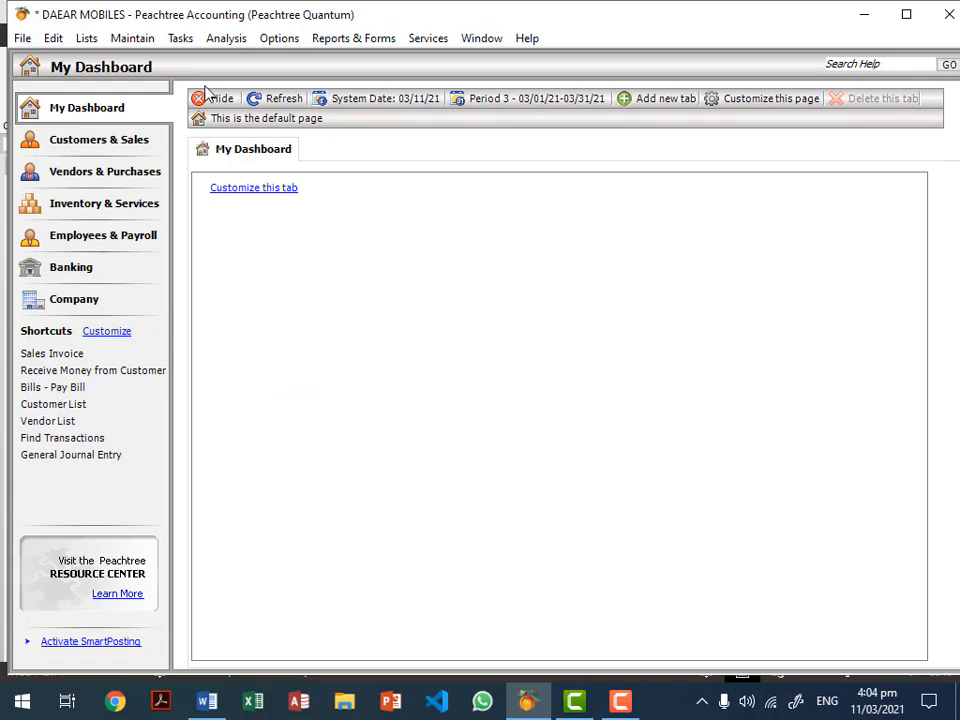
Step: Draft a cheque to NOKIA CHINA from HBL 103, dated 24 Mar 2021, number 45454
{"action": "left_click", "coordinate": [182, 40]}
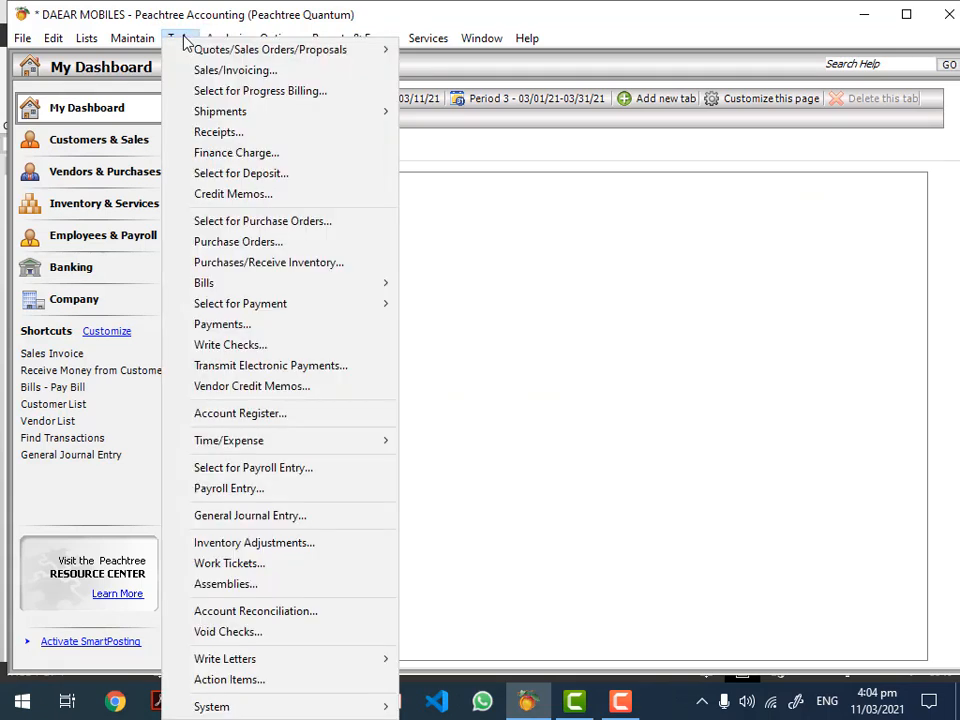
{"action": "left_click", "coordinate": [222, 324]}
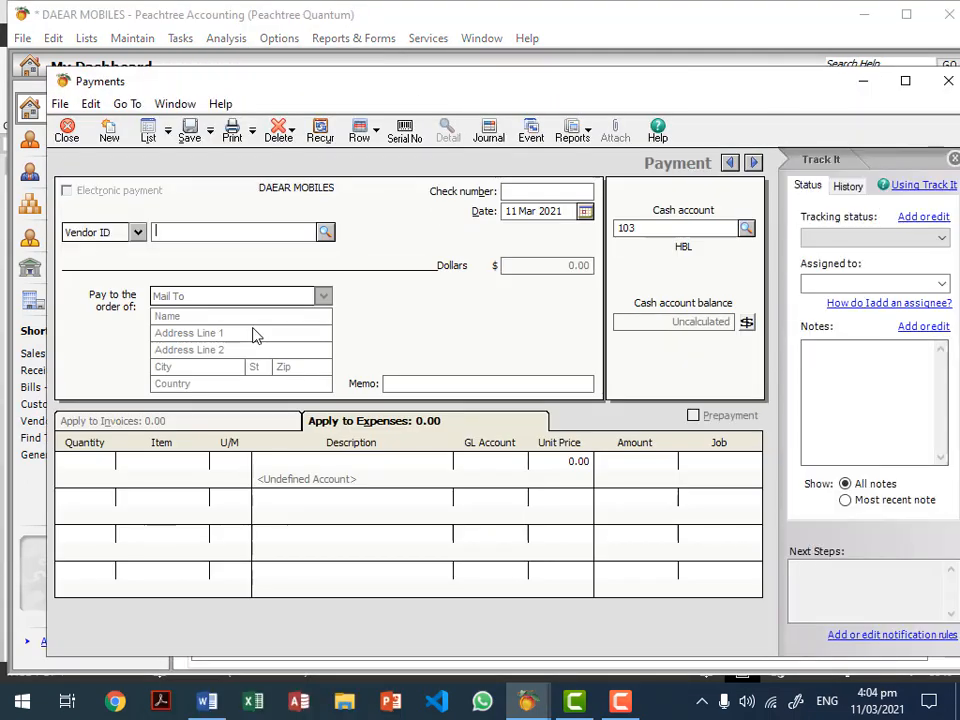
{"action": "left_click", "coordinate": [325, 233]}
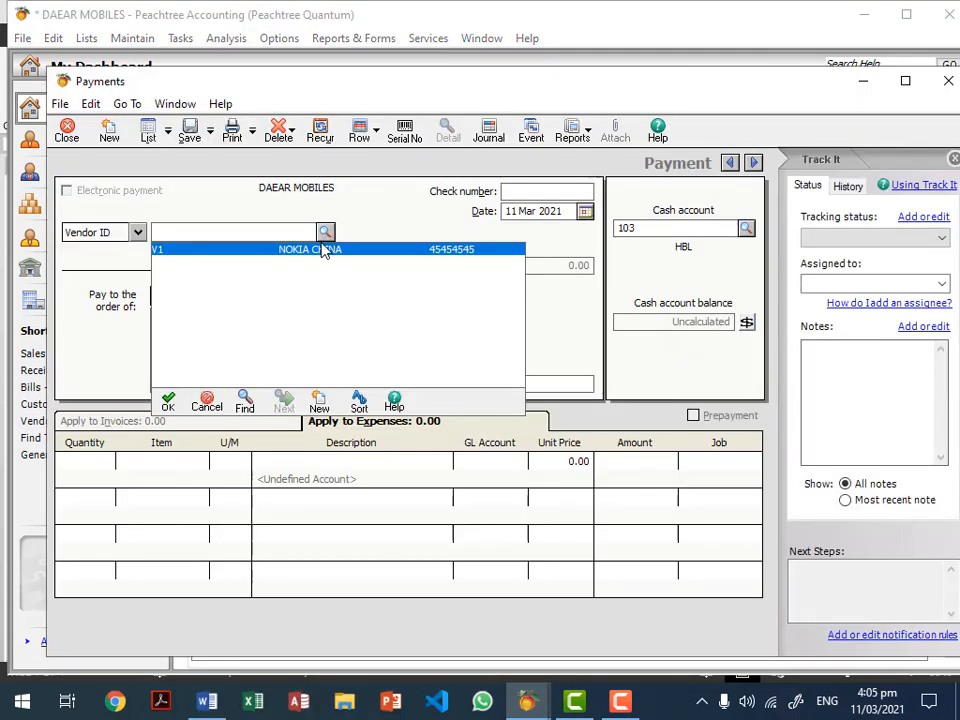
{"action": "double_click", "coordinate": [321, 249]}
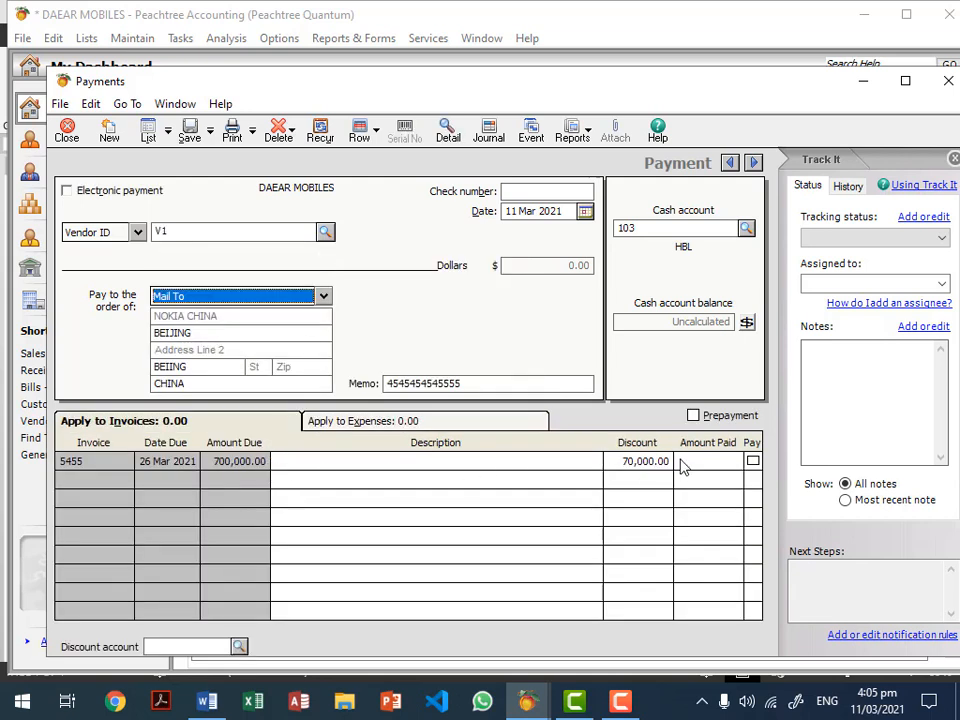
{"action": "left_click", "coordinate": [746, 228]}
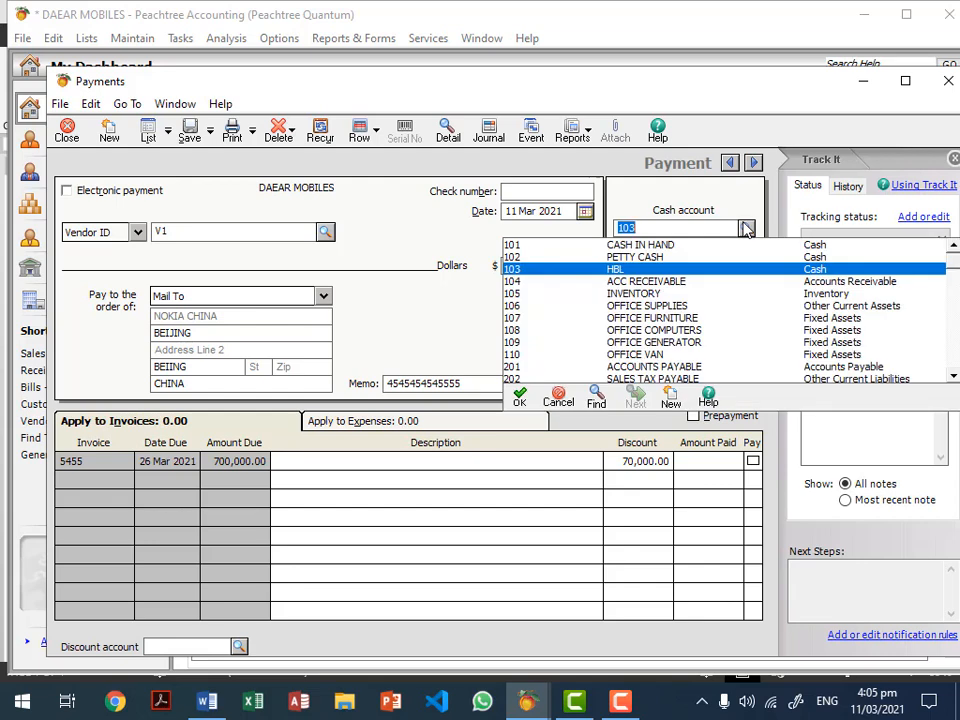
{"action": "left_click", "coordinate": [746, 228]}
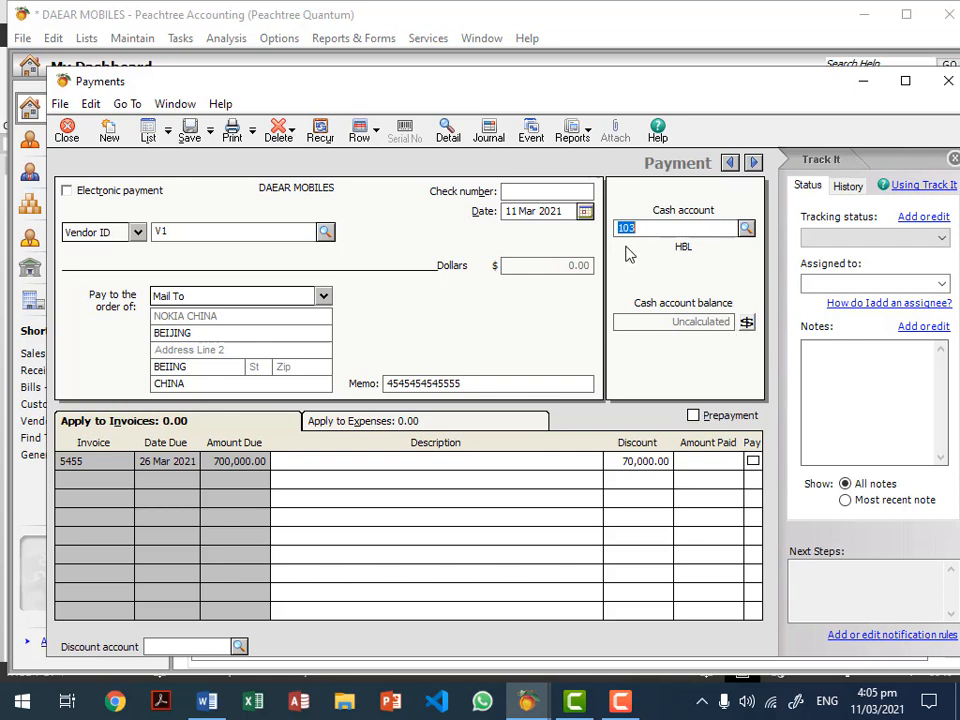
{"action": "left_click", "coordinate": [585, 213]}
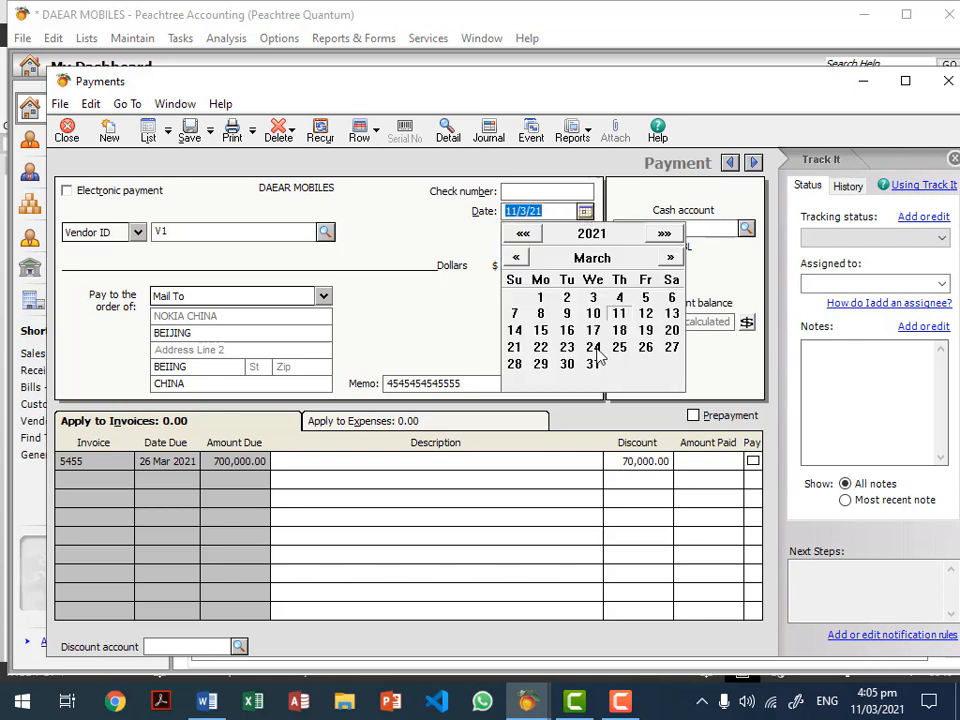
{"action": "left_click", "coordinate": [591, 346]}
{"action": "left_click", "coordinate": [537, 190]}
{"action": "type", "text": "4545"}
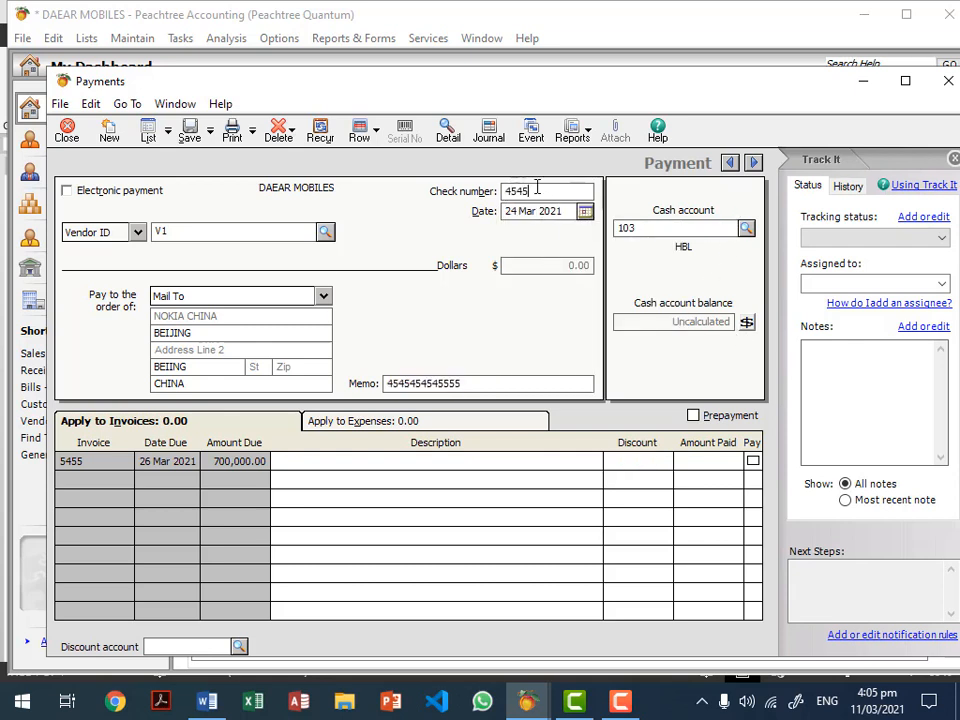
{"action": "type", "text": "4"}
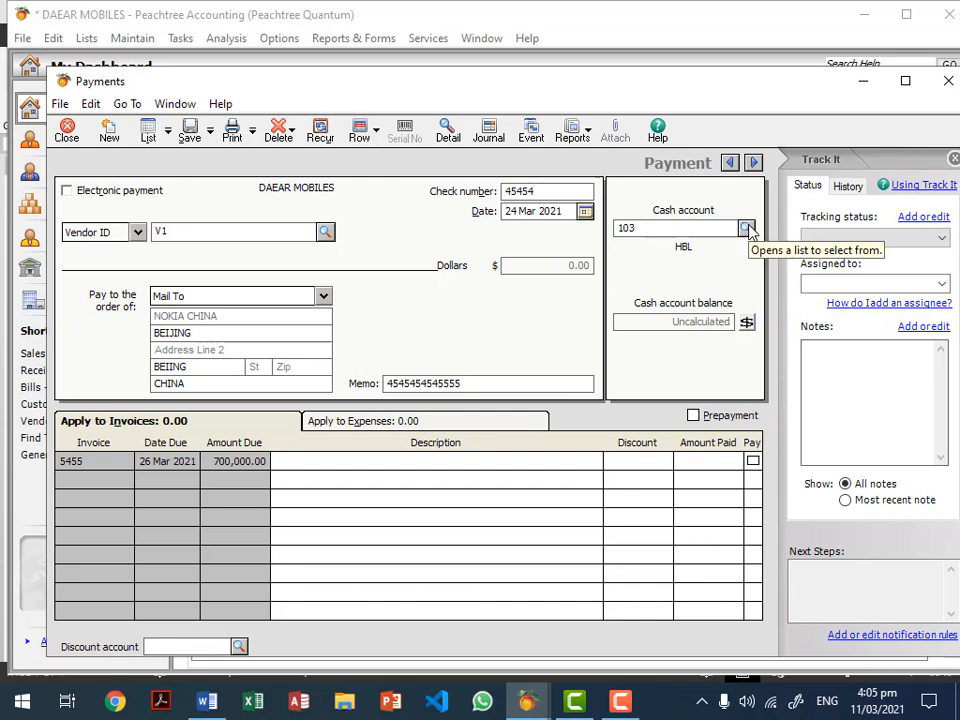
Step: Compare the HBL and CASH IN HAND balances, keep HBL 103, and close the form
{"action": "left_click", "coordinate": [746, 228]}
{"action": "left_click", "coordinate": [746, 228]}
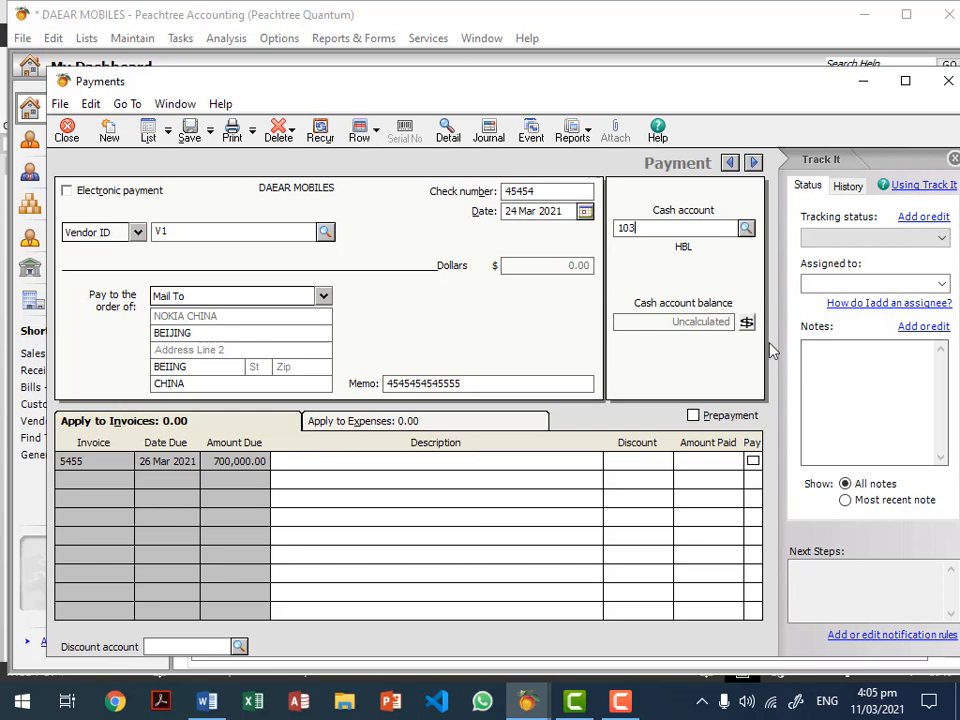
{"action": "left_click", "coordinate": [747, 322]}
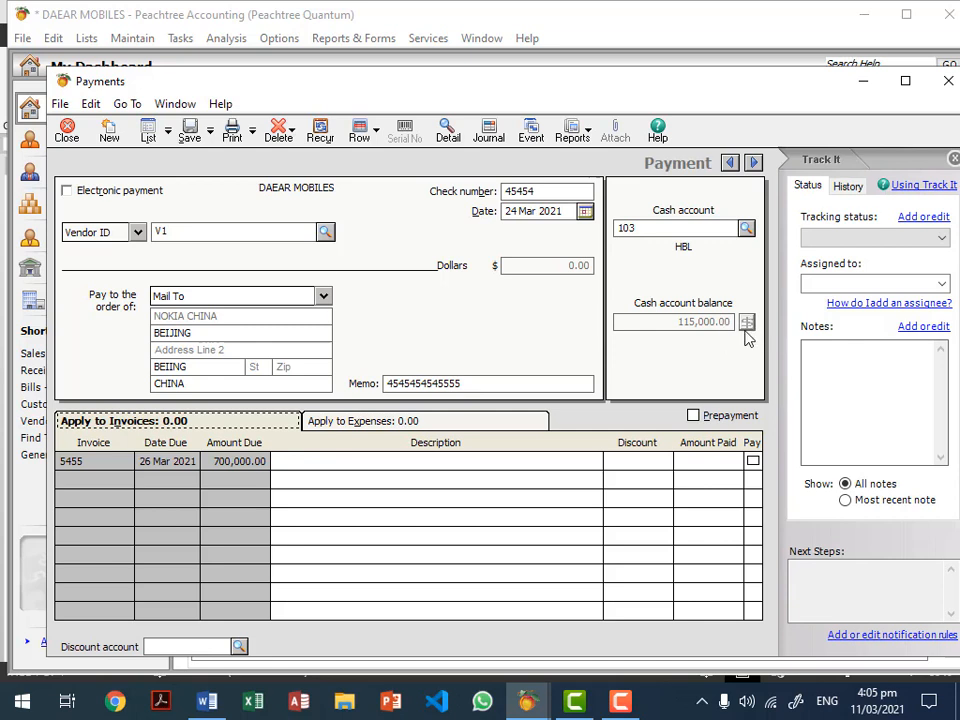
{"action": "left_click", "coordinate": [746, 228]}
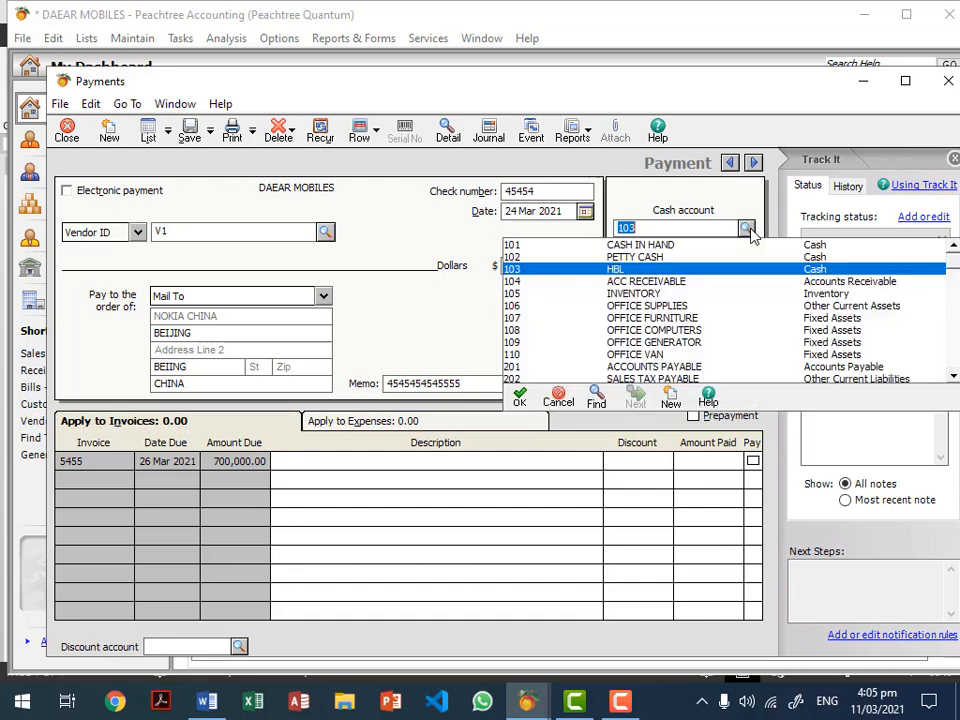
{"action": "double_click", "coordinate": [660, 246]}
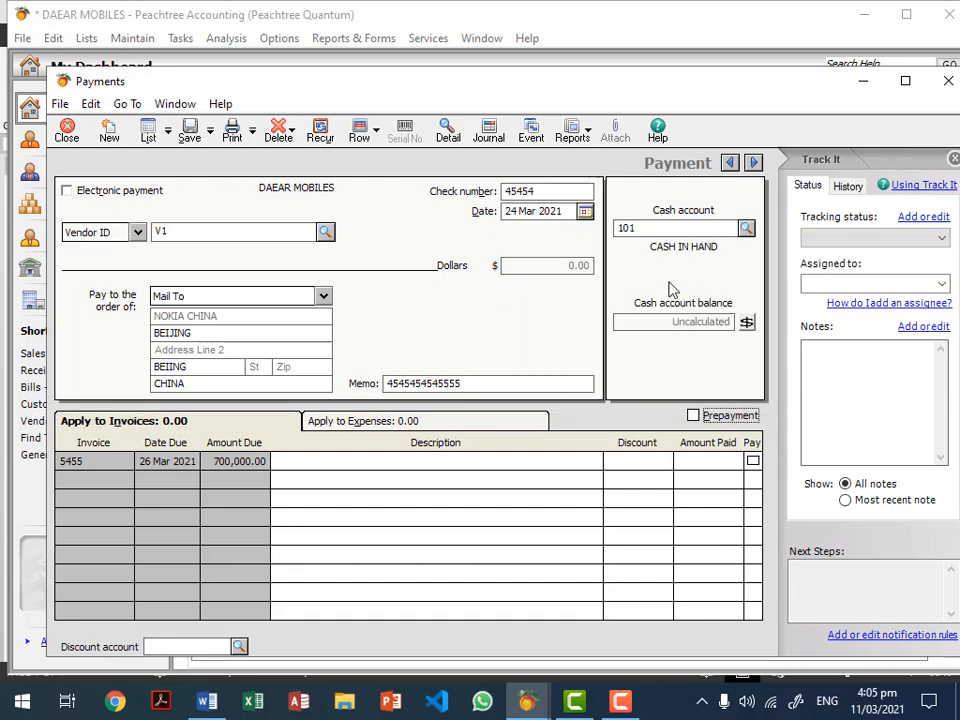
{"action": "left_click", "coordinate": [747, 321]}
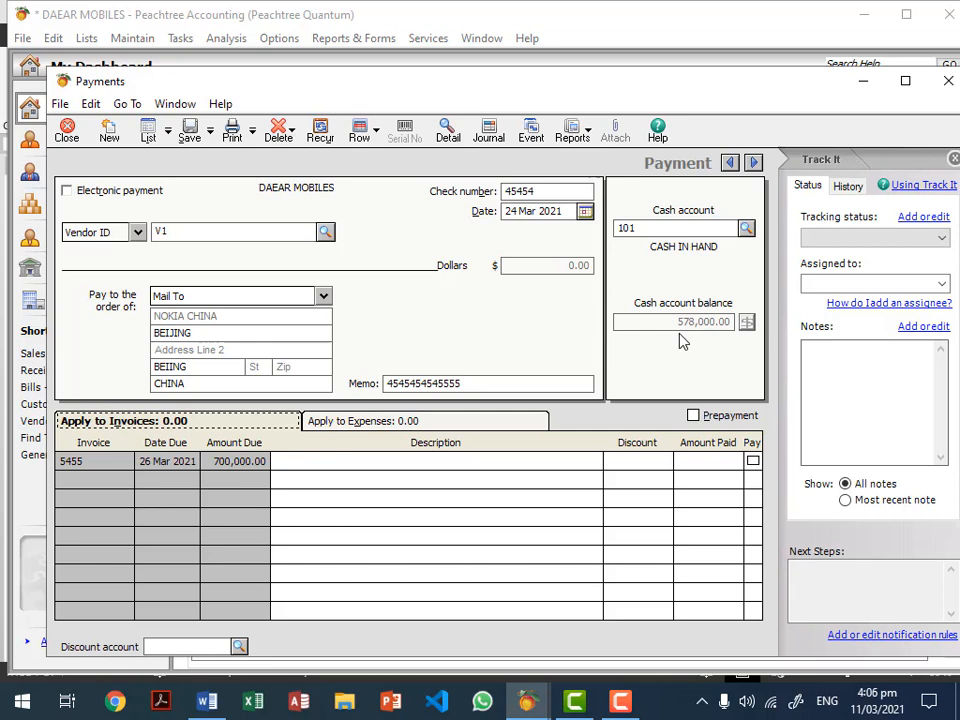
{"action": "left_click", "coordinate": [746, 229]}
{"action": "double_click", "coordinate": [618, 270]}
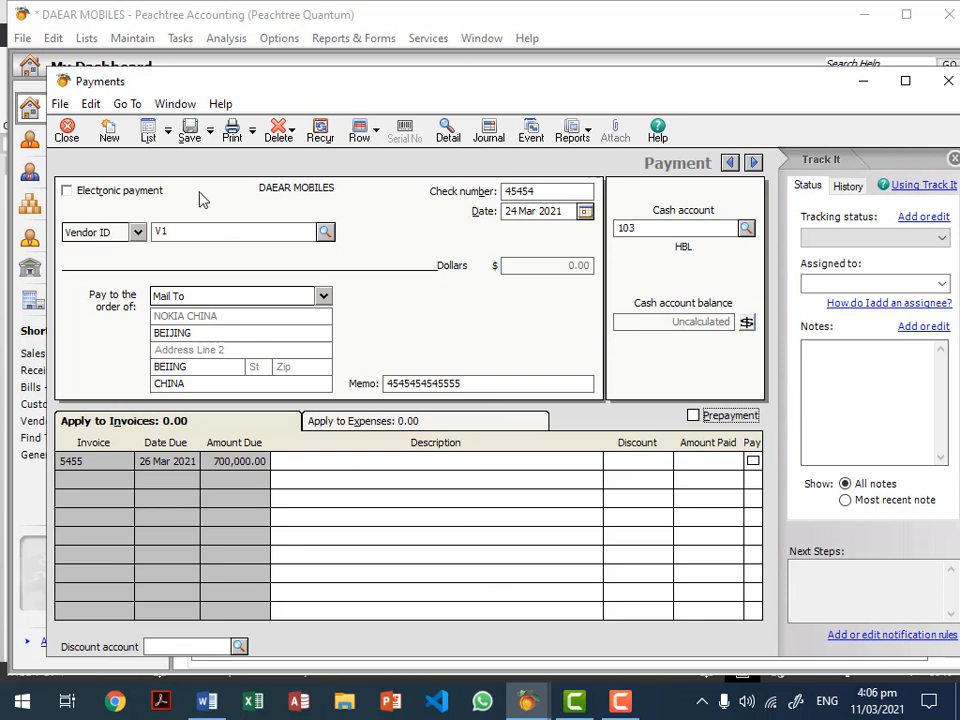
{"action": "left_click", "coordinate": [69, 136]}
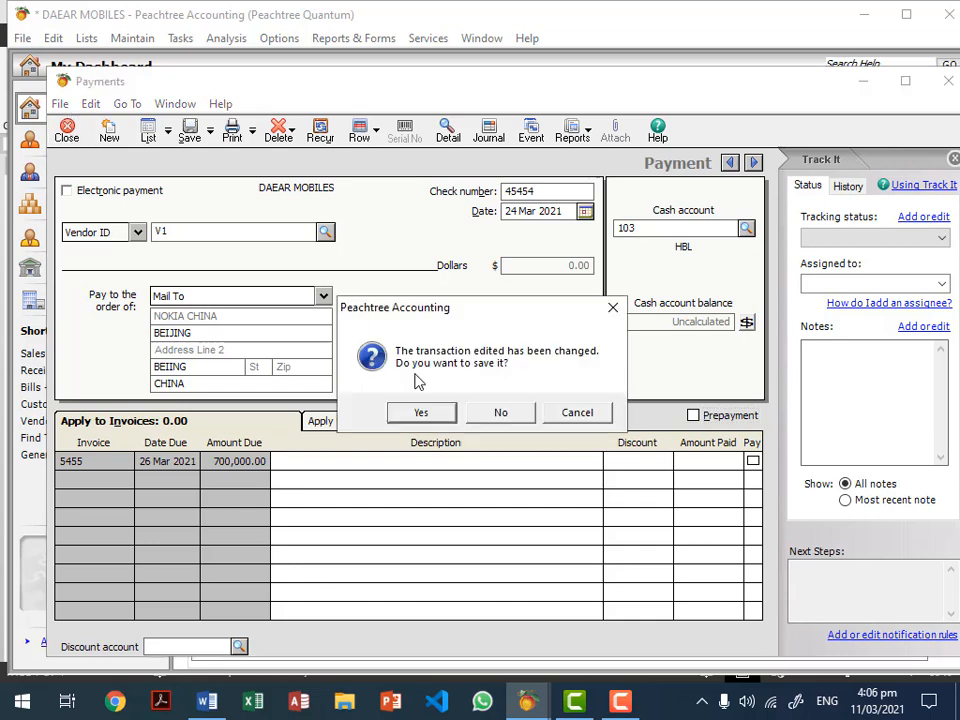
Step: Discard the NOKIA CHINA cheque without saving
{"action": "left_click", "coordinate": [520, 415]}
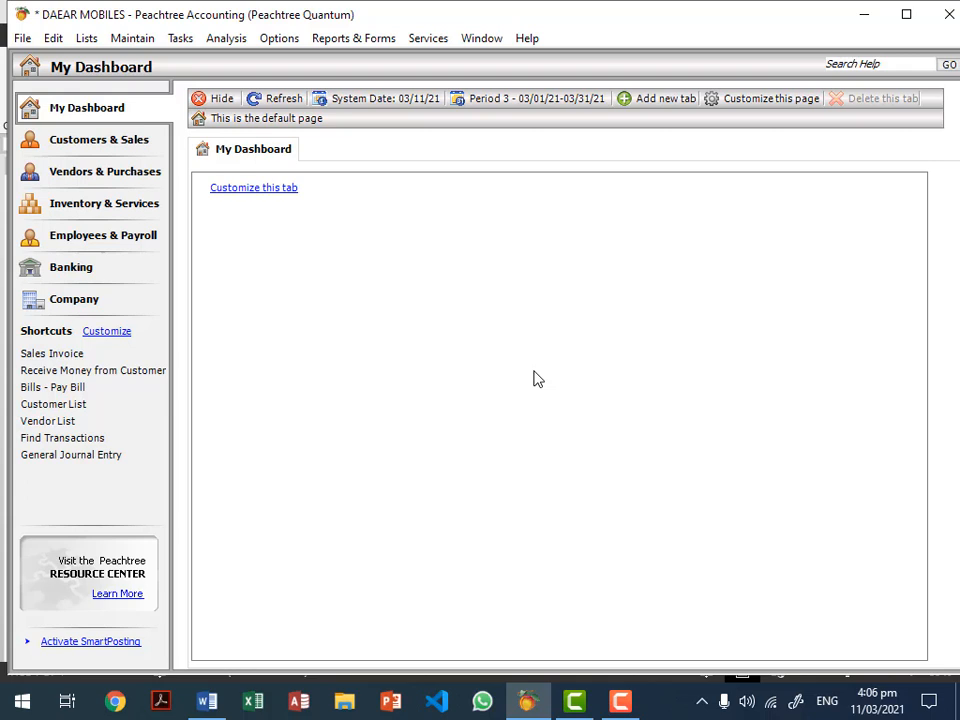
{"action": "left_click", "coordinate": [179, 42]}
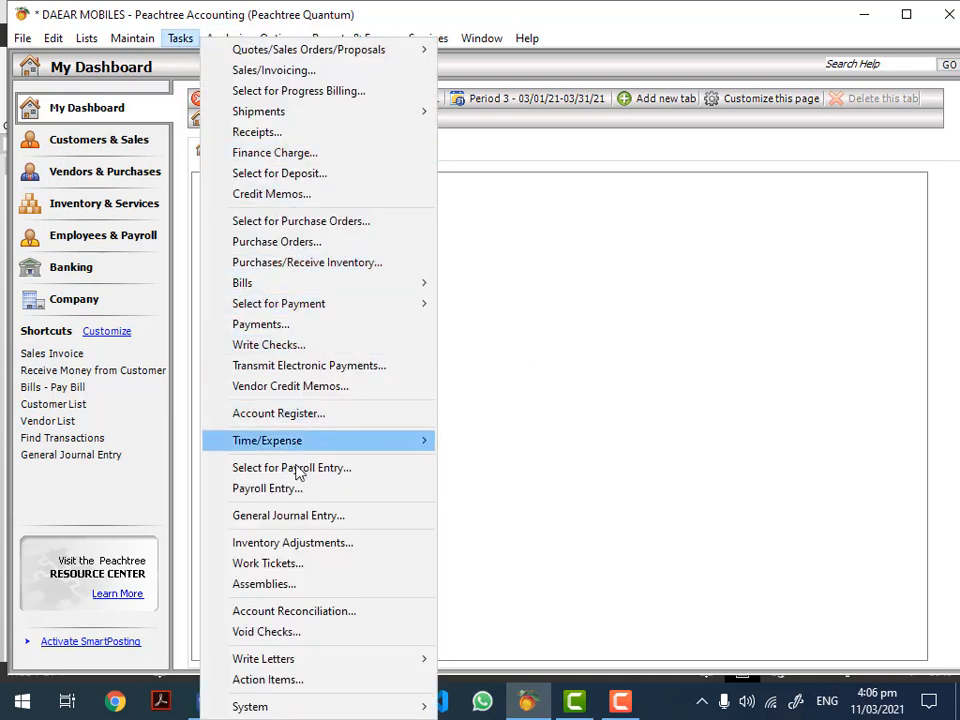
Step: Start a general journal entry dated 11 March 2021 with reference 1122
{"action": "left_click", "coordinate": [308, 517]}
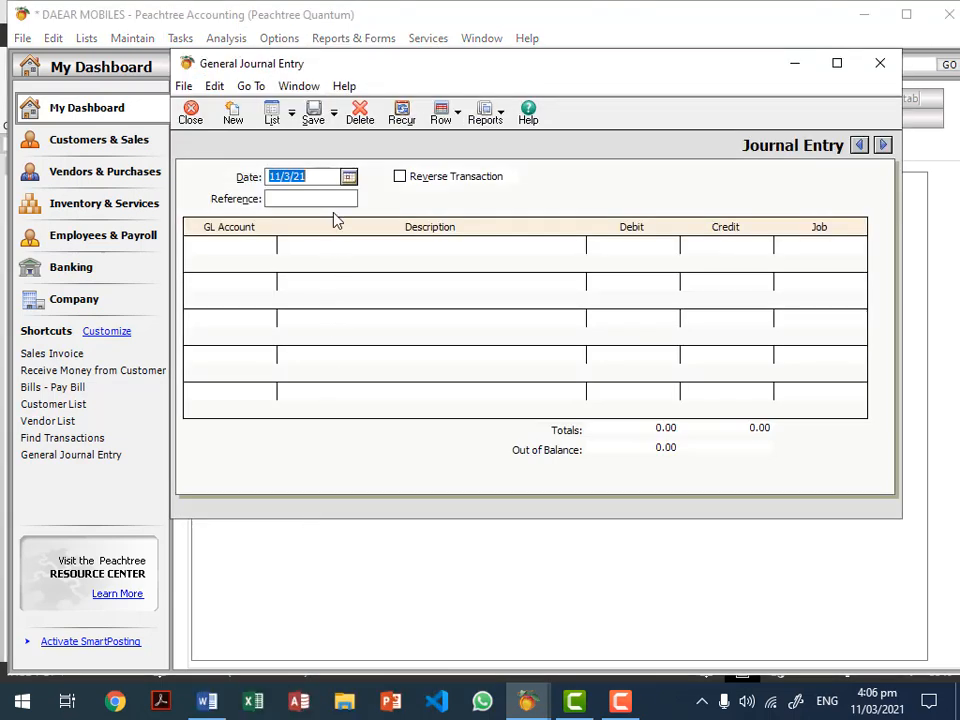
{"action": "left_click", "coordinate": [348, 177]}
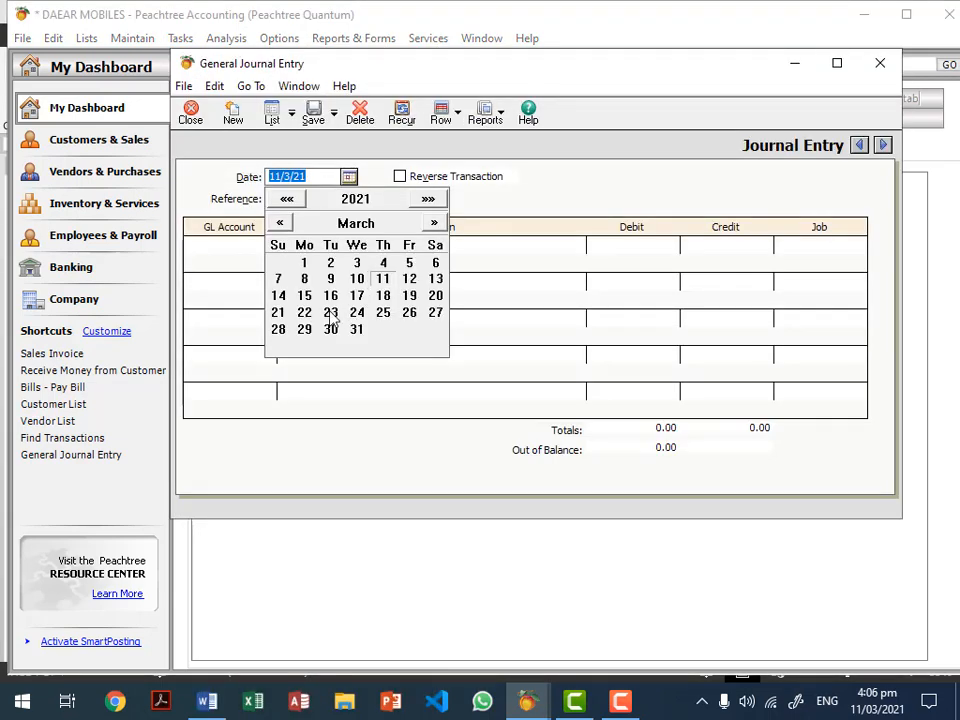
{"action": "left_click", "coordinate": [383, 279]}
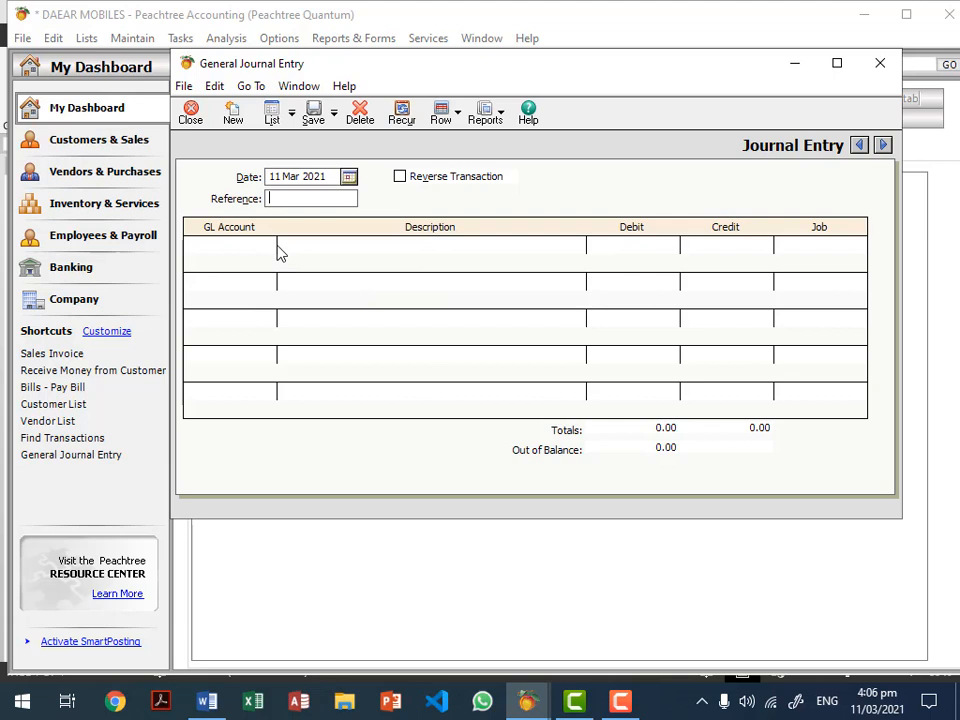
{"action": "left_click", "coordinate": [300, 199]}
{"action": "type", "text": "1122"}
Step: Debit 103 HBL and credit 101 CASH IN HAND for 500,000 each
{"action": "left_click", "coordinate": [248, 246]}
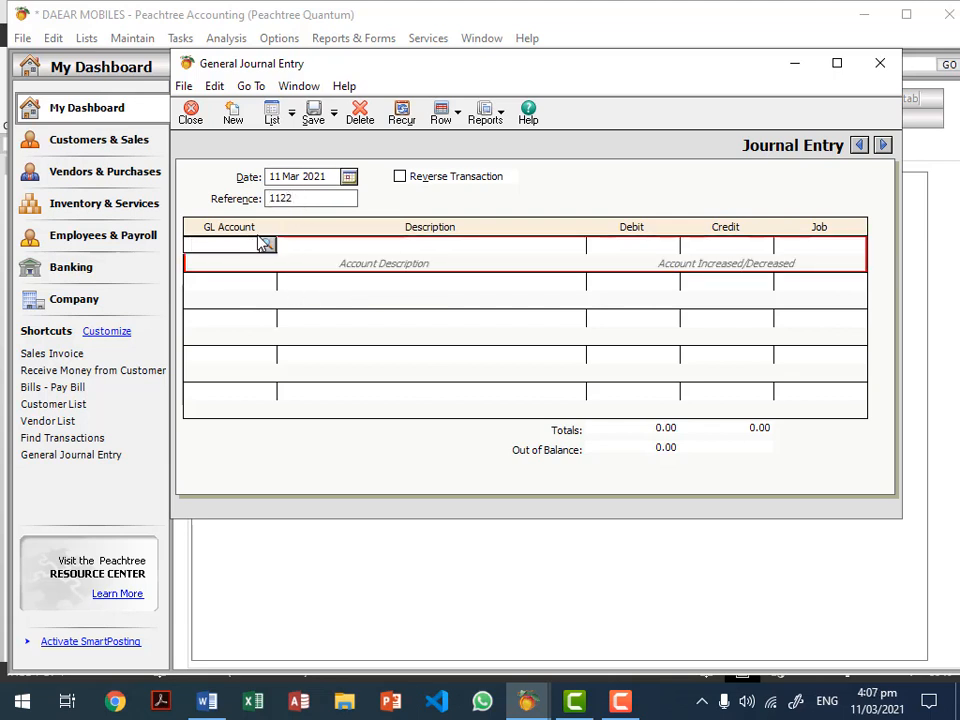
{"action": "left_click", "coordinate": [268, 245]}
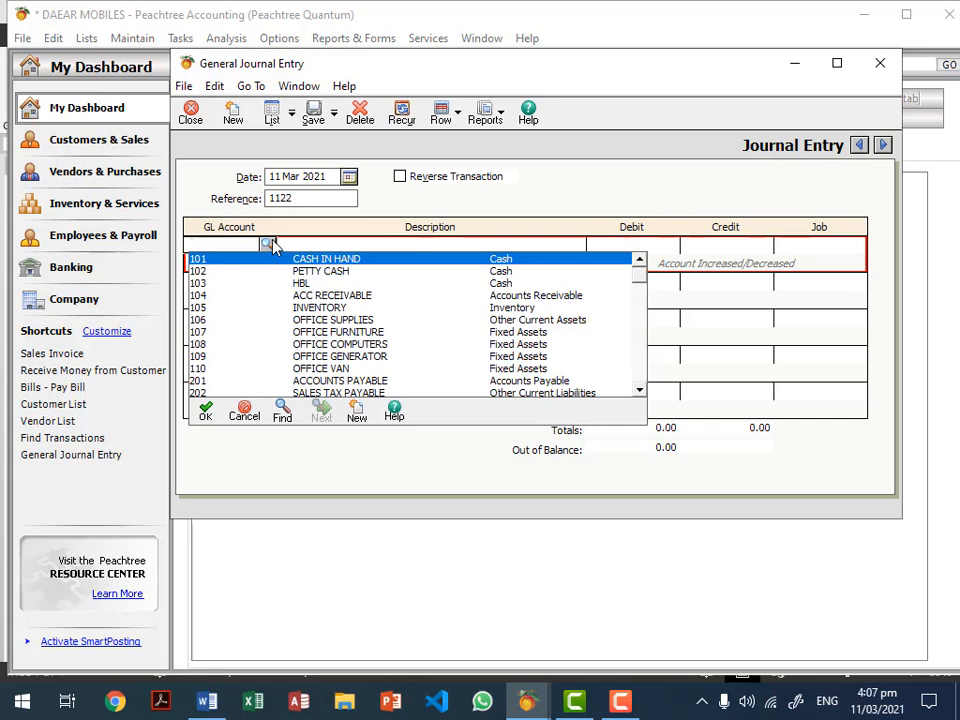
{"action": "left_click", "coordinate": [313, 284]}
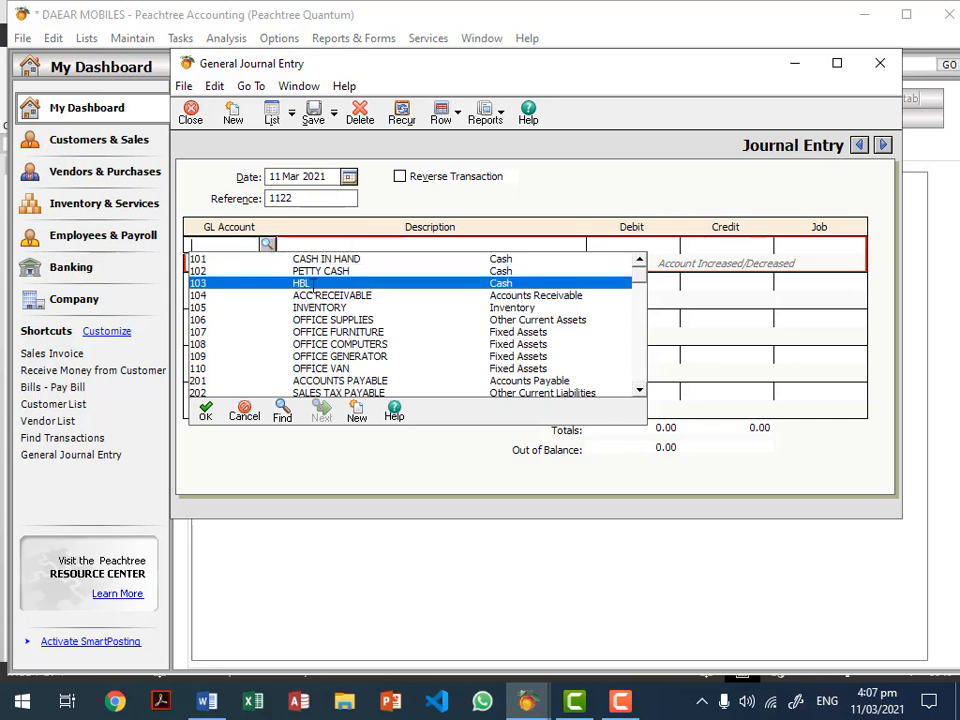
{"action": "left_click", "coordinate": [313, 284]}
{"action": "left_click", "coordinate": [653, 243]}
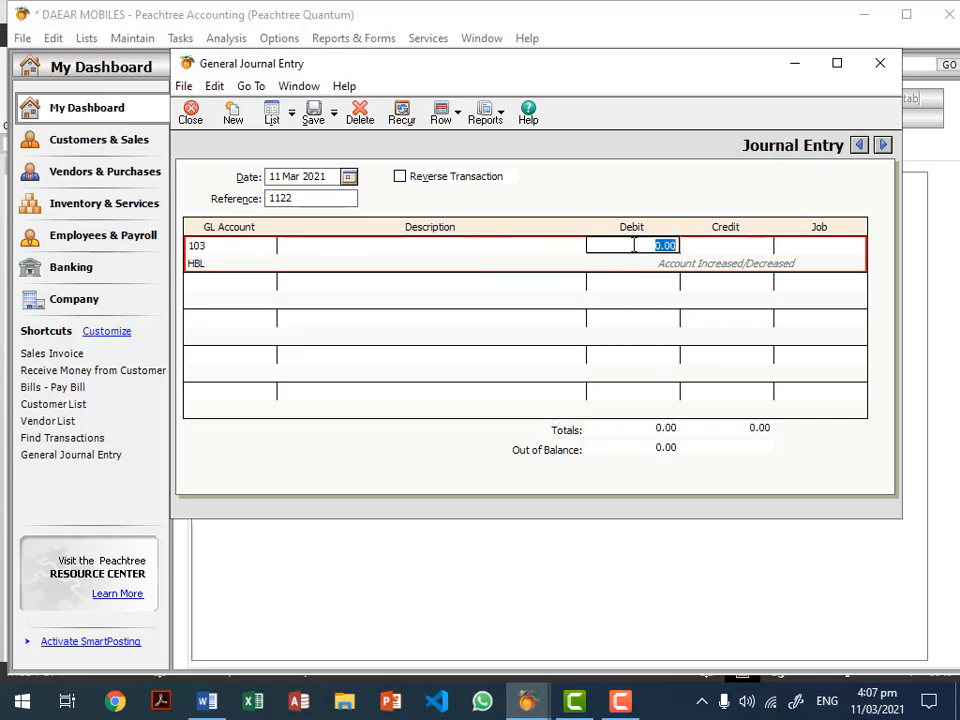
{"action": "type", "text": "500000"}
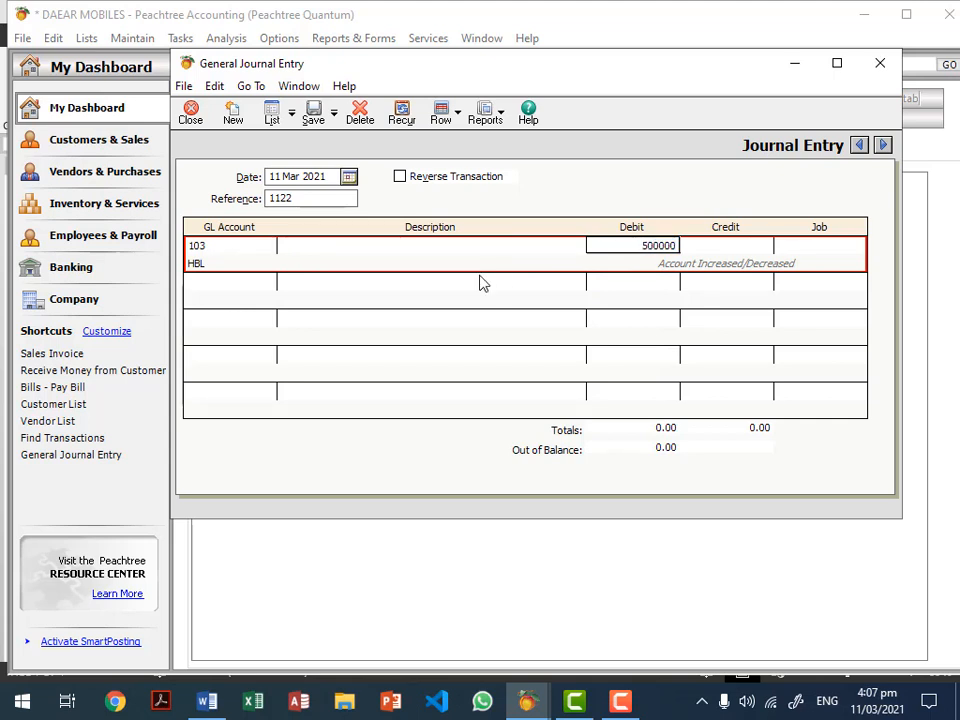
{"action": "left_click", "coordinate": [237, 289]}
{"action": "left_click", "coordinate": [267, 281]}
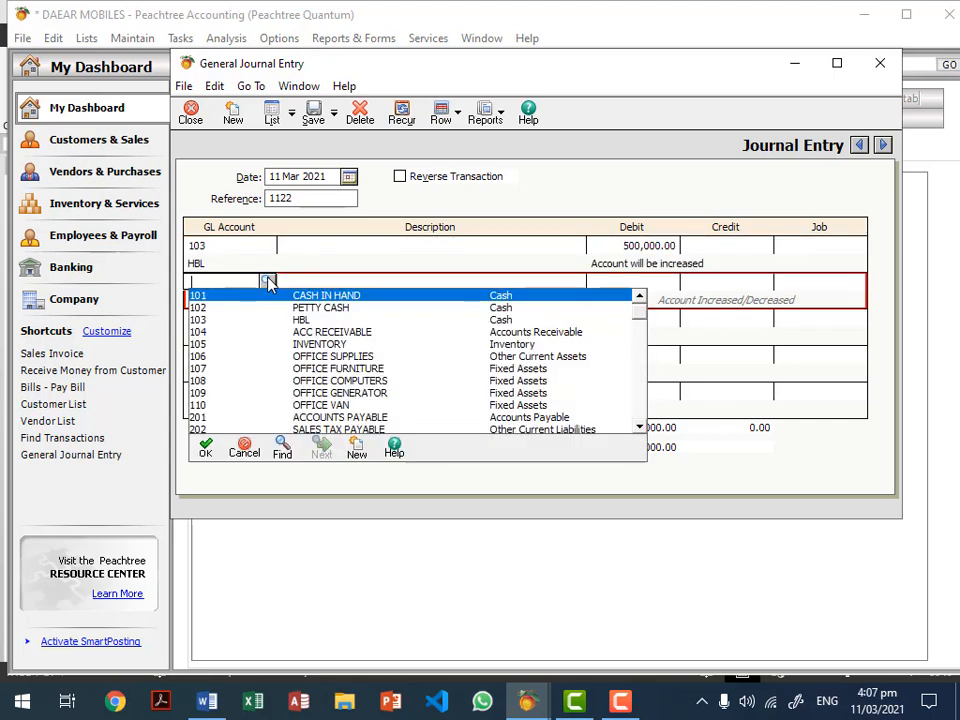
{"action": "key", "text": "Return"}
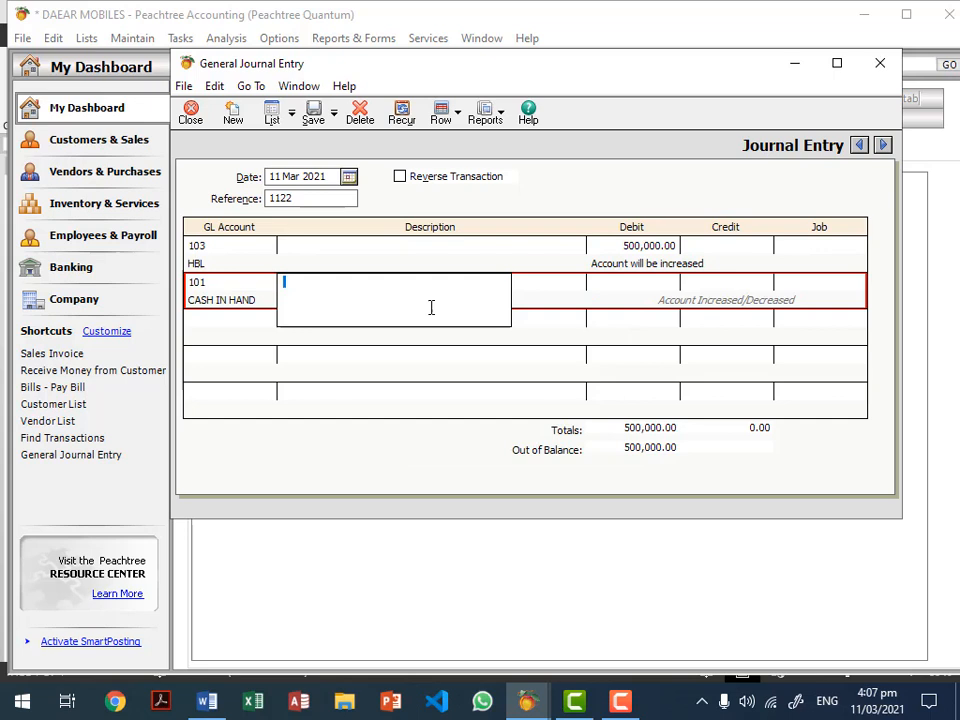
{"action": "left_click", "coordinate": [722, 283]}
{"action": "type", "text": "500000"}
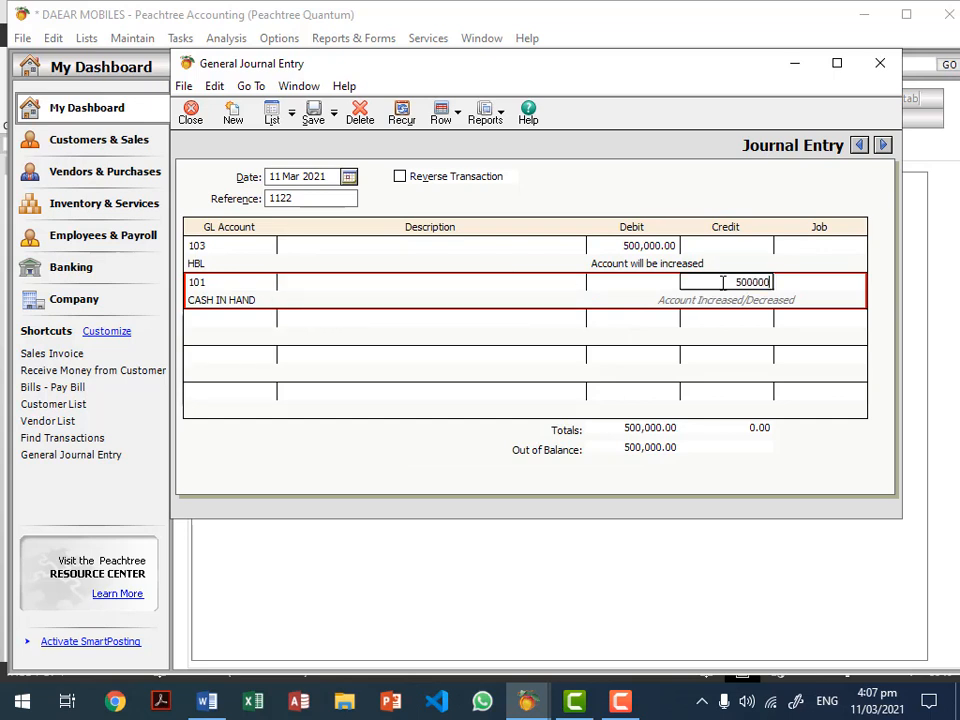
{"action": "left_click", "coordinate": [496, 245]}
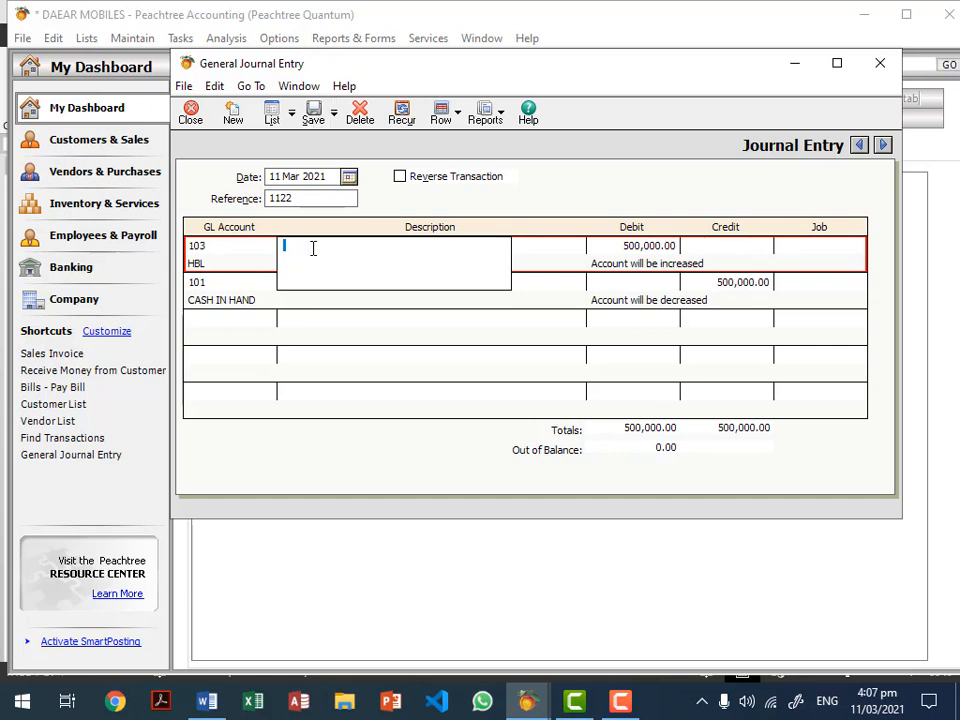
Step: Describe the entry as 'TRANSFERRED CASH', correcting the spelling, then save and close it
{"action": "type", "text": "TRANSFERRED"}
{"action": "right_click", "coordinate": [326, 251]}
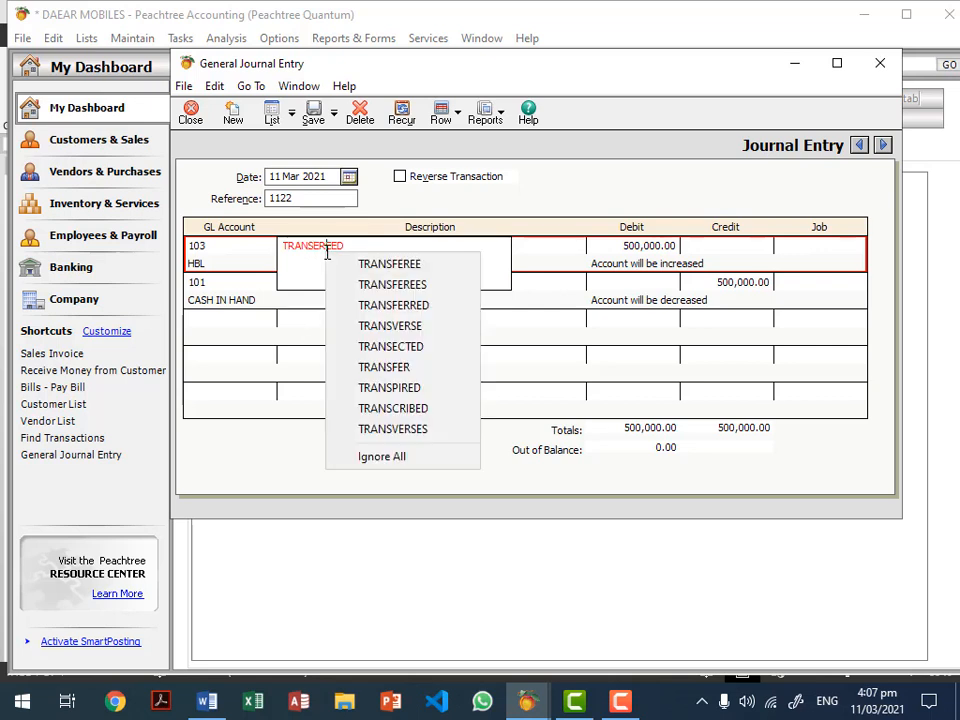
{"action": "left_click", "coordinate": [431, 305]}
{"action": "type", "text": "C"}
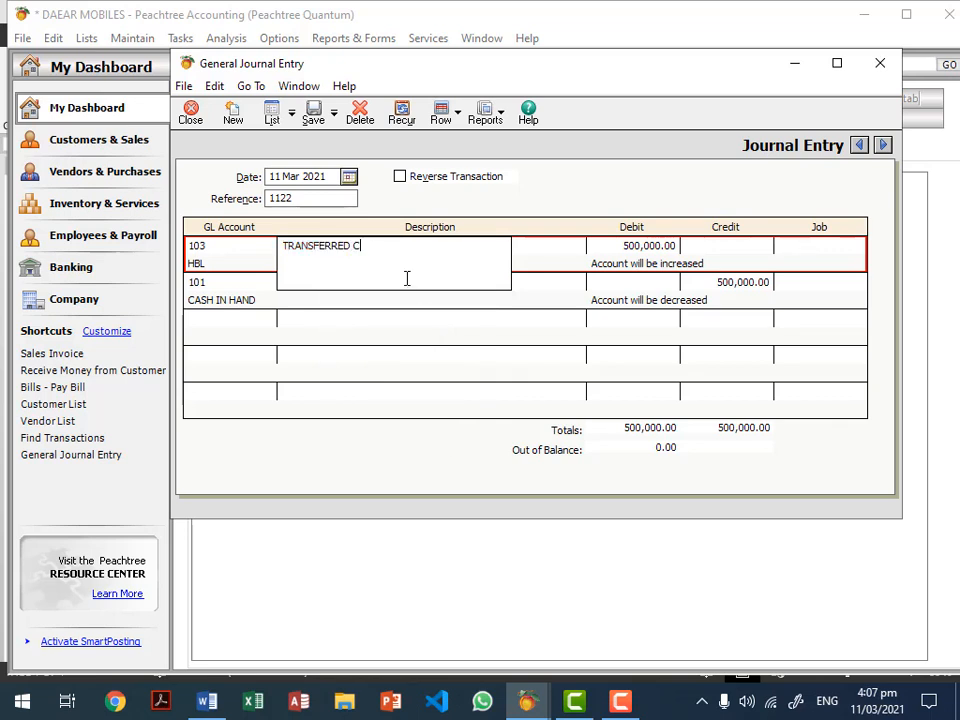
{"action": "type", "text": "ASH"}
{"action": "left_click", "coordinate": [314, 117]}
{"action": "left_click", "coordinate": [190, 114]}
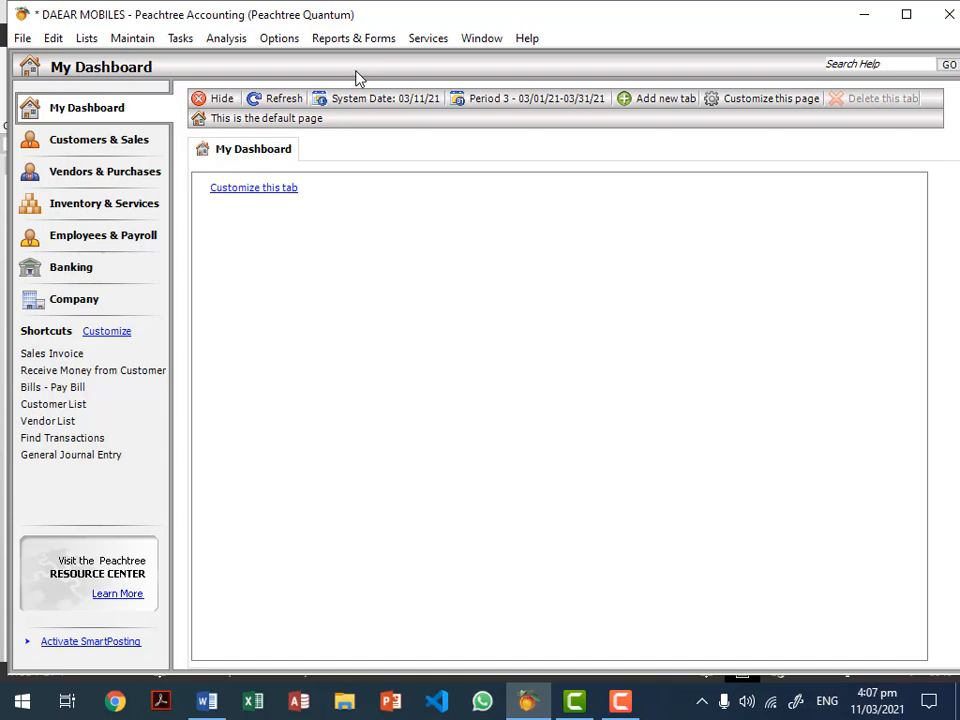
{"action": "left_click", "coordinate": [351, 42]}
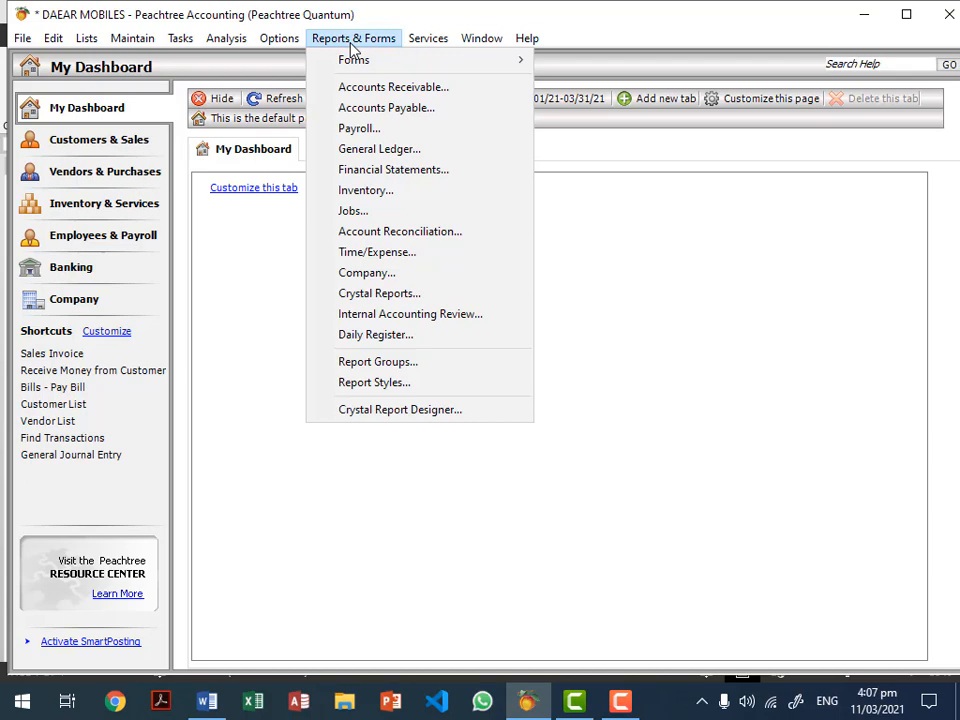
{"action": "left_click", "coordinate": [398, 150]}
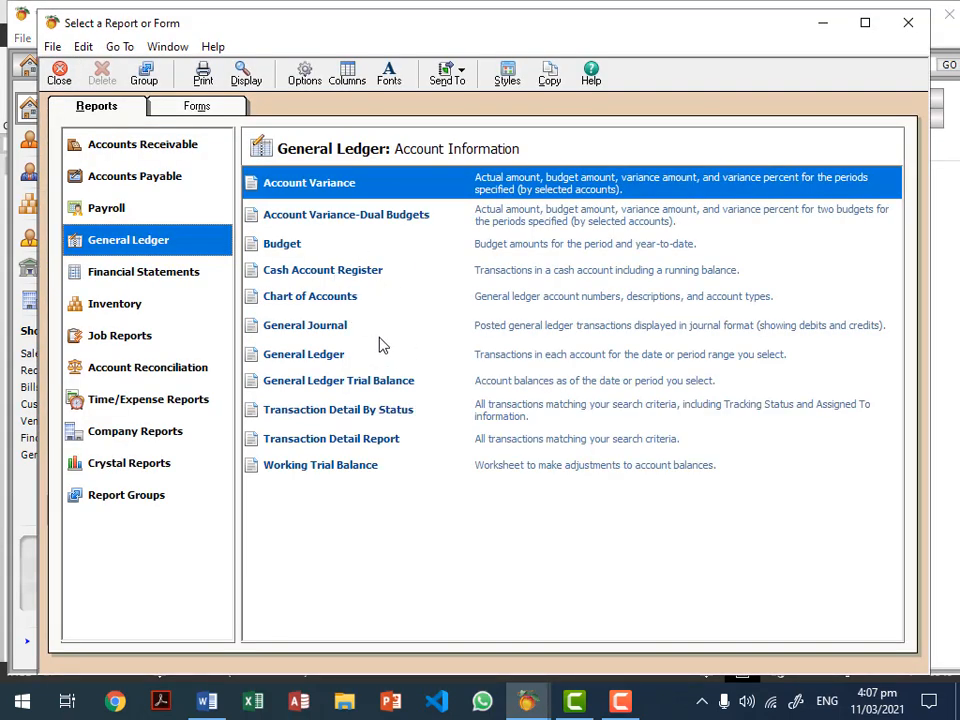
{"action": "double_click", "coordinate": [357, 389]}
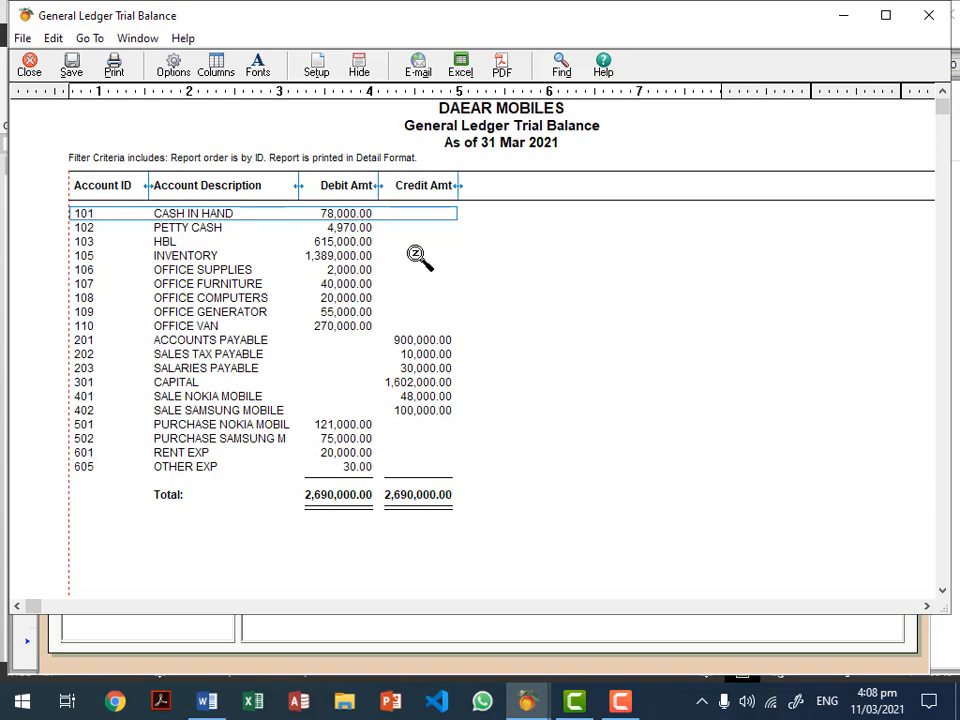
{"action": "key", "text": "Escape"}
{"action": "key", "text": "Escape"}
{"action": "left_click", "coordinate": [172, 42]}
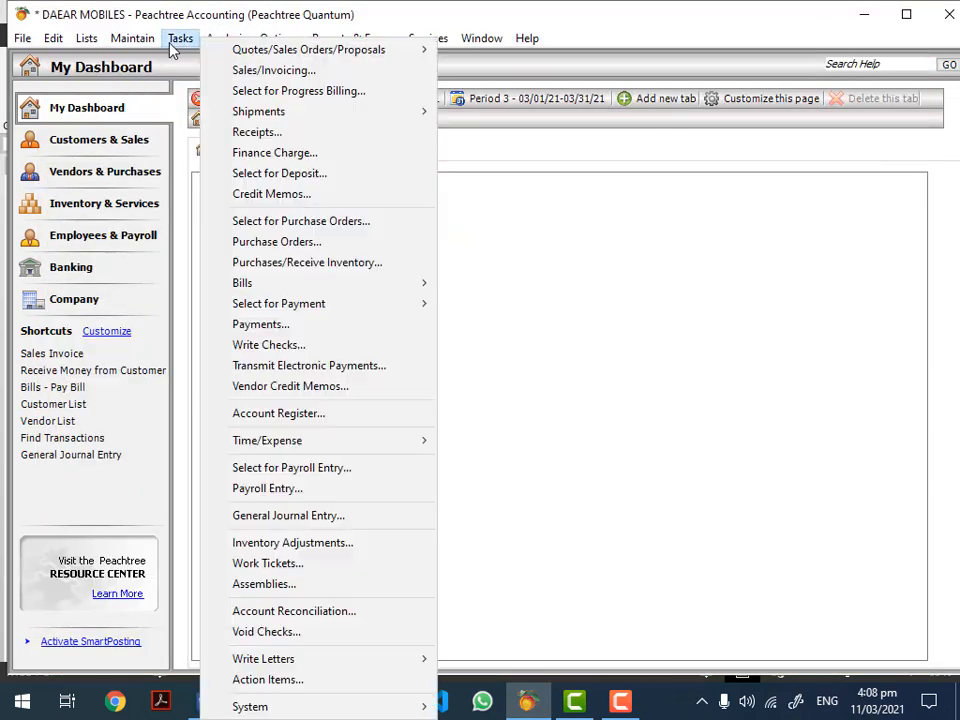
Step: Start a payment to NOKIA CHINA from HBL with cheque number 45454
{"action": "left_click", "coordinate": [272, 326]}
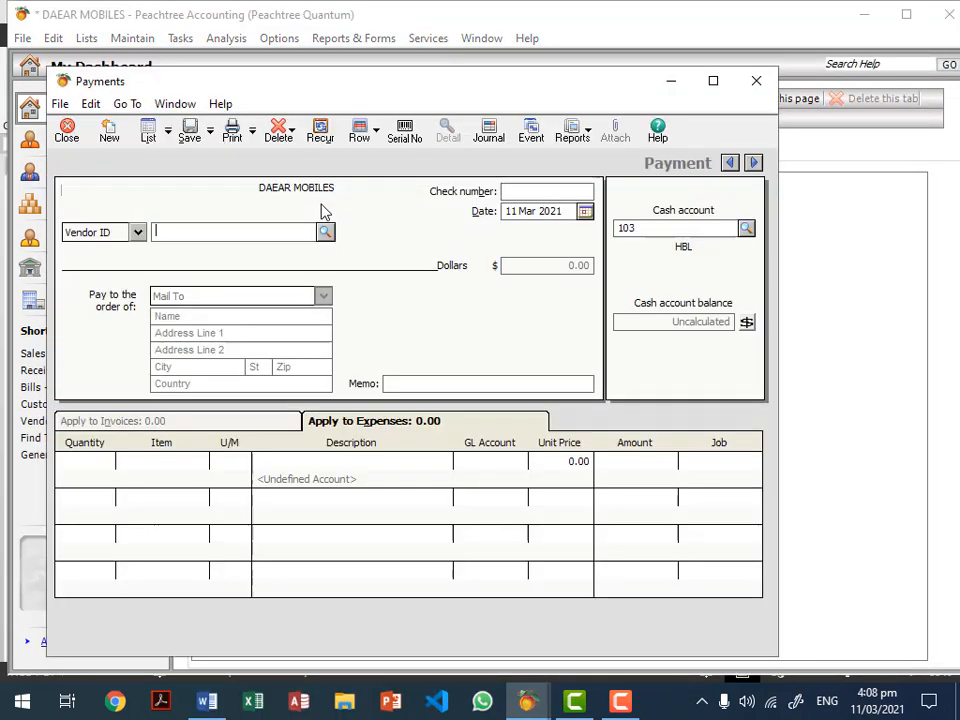
{"action": "left_click", "coordinate": [325, 231]}
{"action": "double_click", "coordinate": [318, 250]}
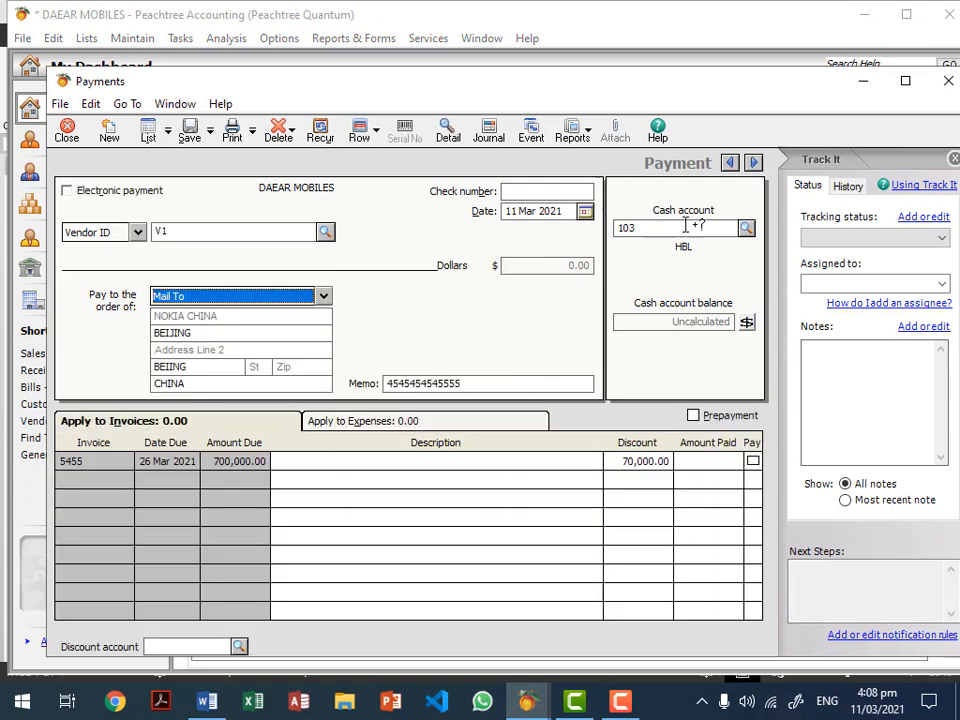
{"action": "left_click", "coordinate": [746, 323]}
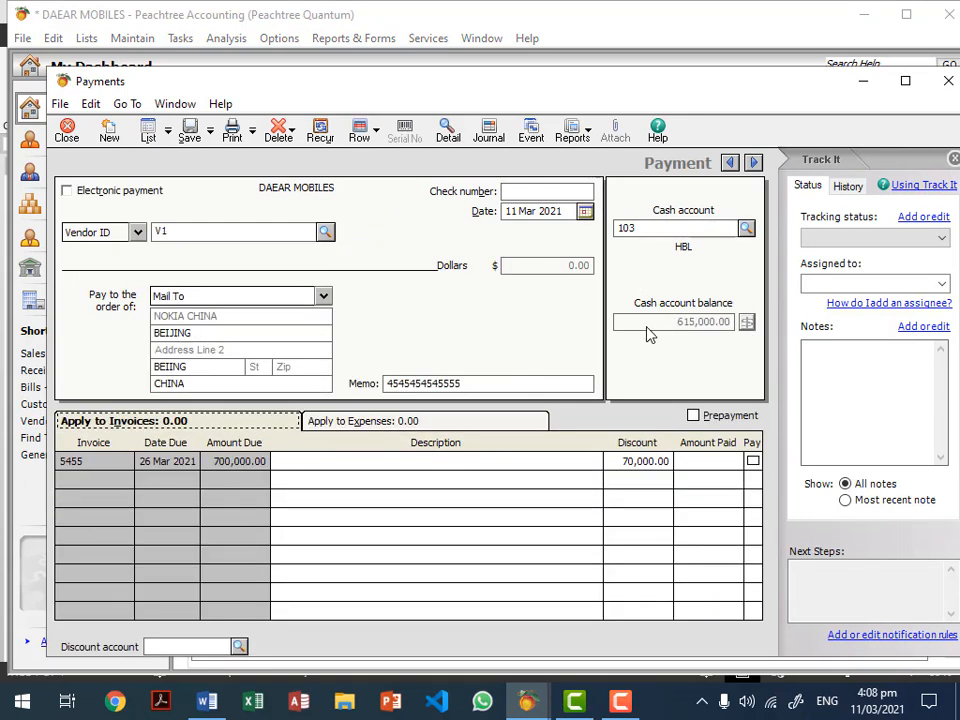
{"action": "left_click", "coordinate": [537, 197]}
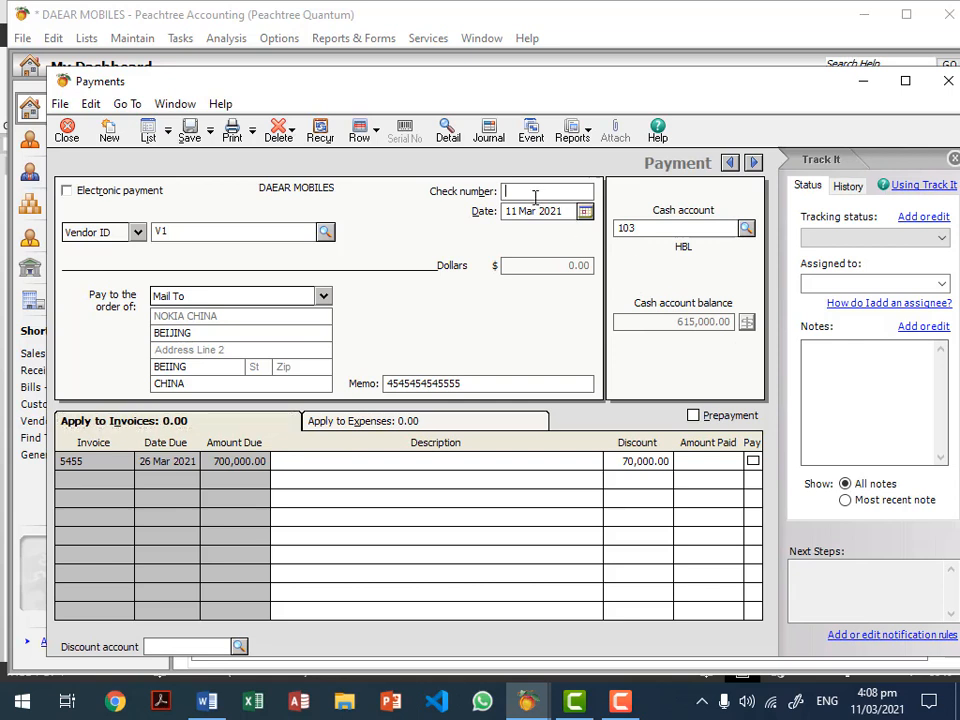
{"action": "type", "text": "45454"}
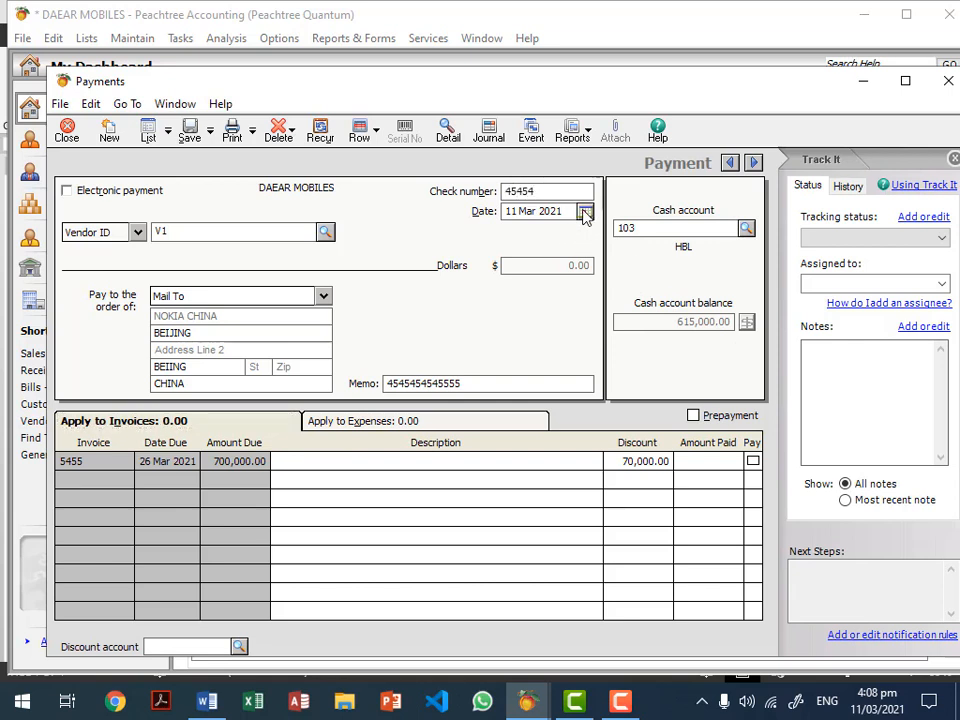
Step: Pay 500,000 against invoice 5455, then save and close the payment
{"action": "left_click", "coordinate": [713, 461]}
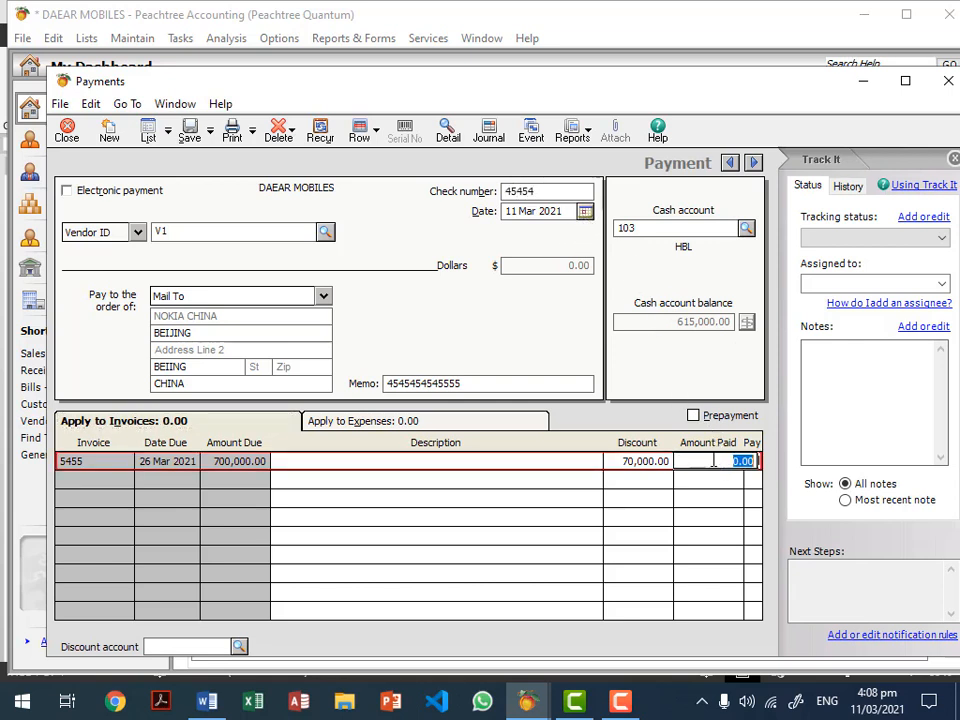
{"action": "type", "text": "500000"}
{"action": "left_click", "coordinate": [634, 461]}
{"action": "left_click", "coordinate": [724, 468]}
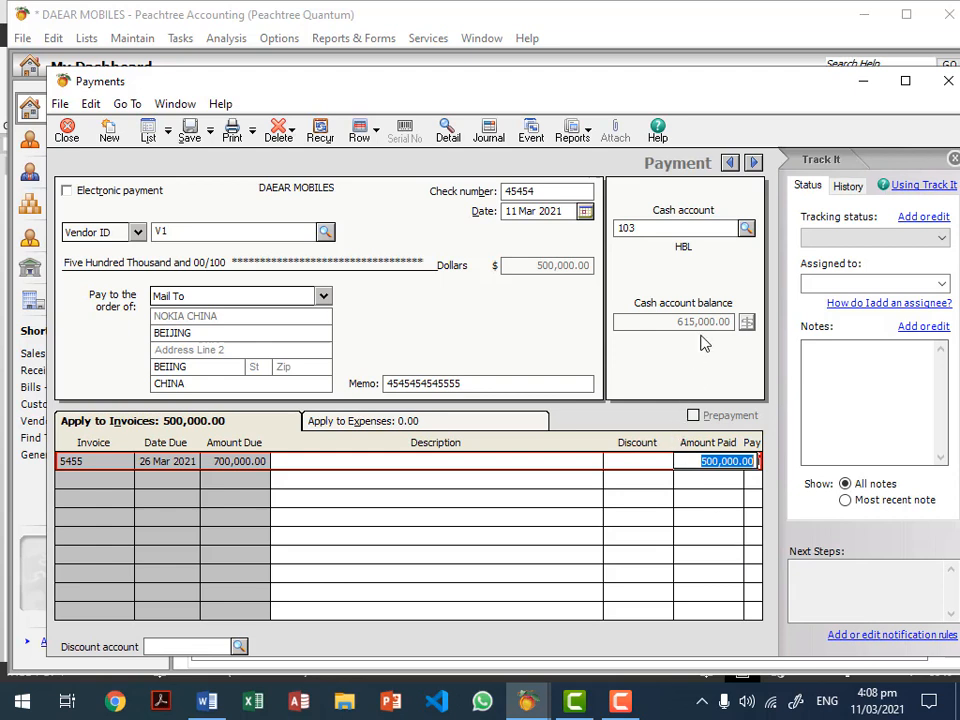
{"action": "left_click", "coordinate": [687, 462]}
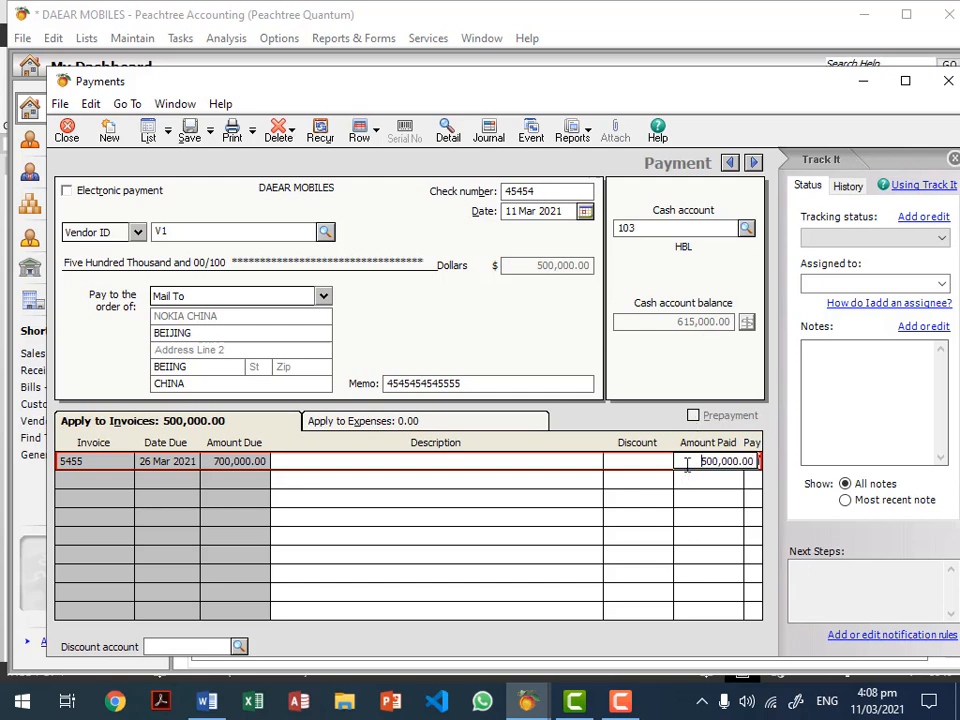
{"action": "left_click", "coordinate": [190, 131]}
{"action": "left_click", "coordinate": [67, 131]}
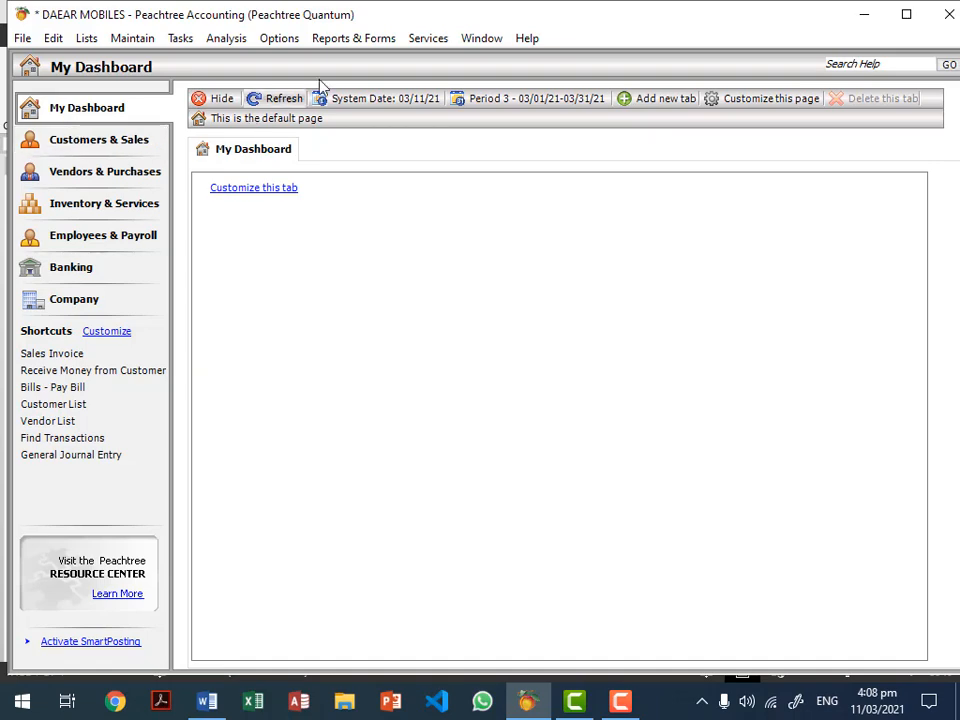
{"action": "left_click", "coordinate": [351, 44]}
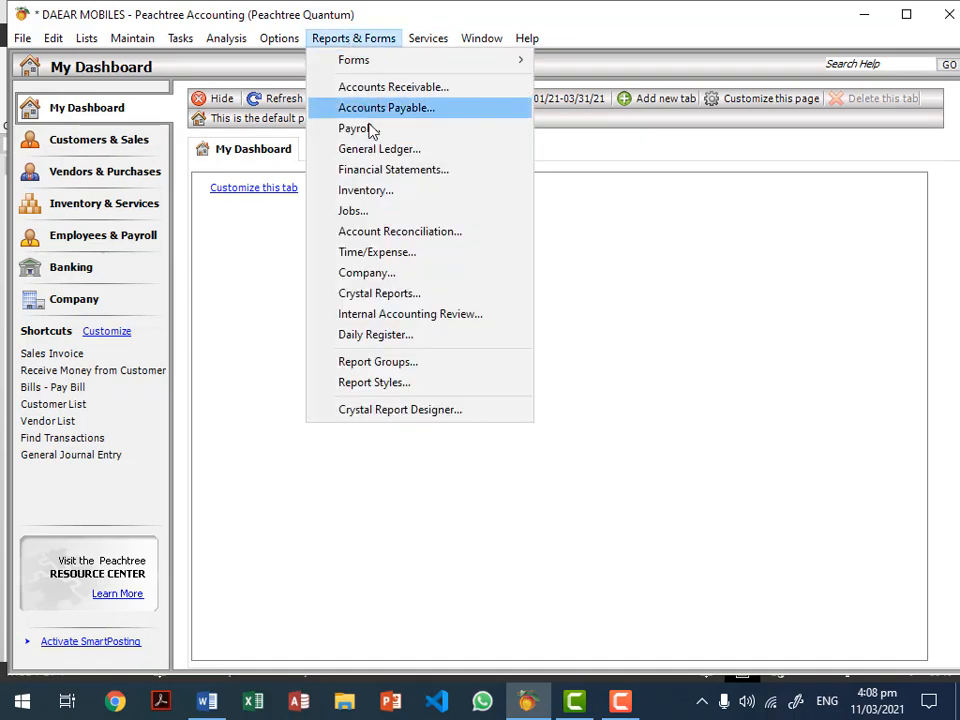
{"action": "left_click", "coordinate": [377, 149]}
{"action": "double_click", "coordinate": [354, 381]}
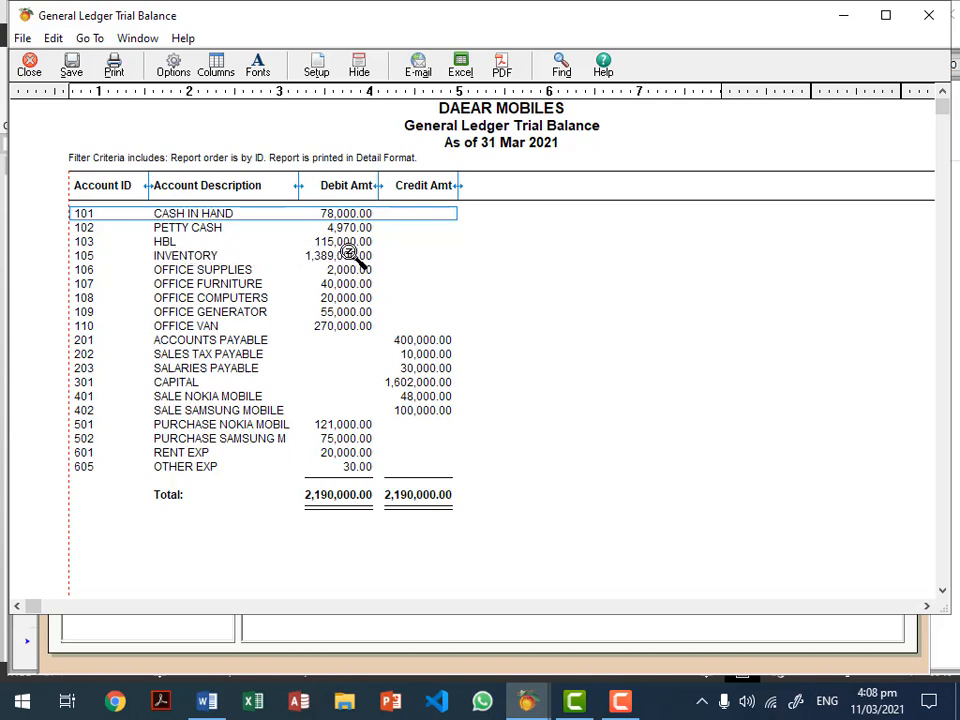
{"action": "left_click", "coordinate": [350, 243]}
{"action": "left_click", "coordinate": [327, 215]}
{"action": "left_click", "coordinate": [352, 232]}
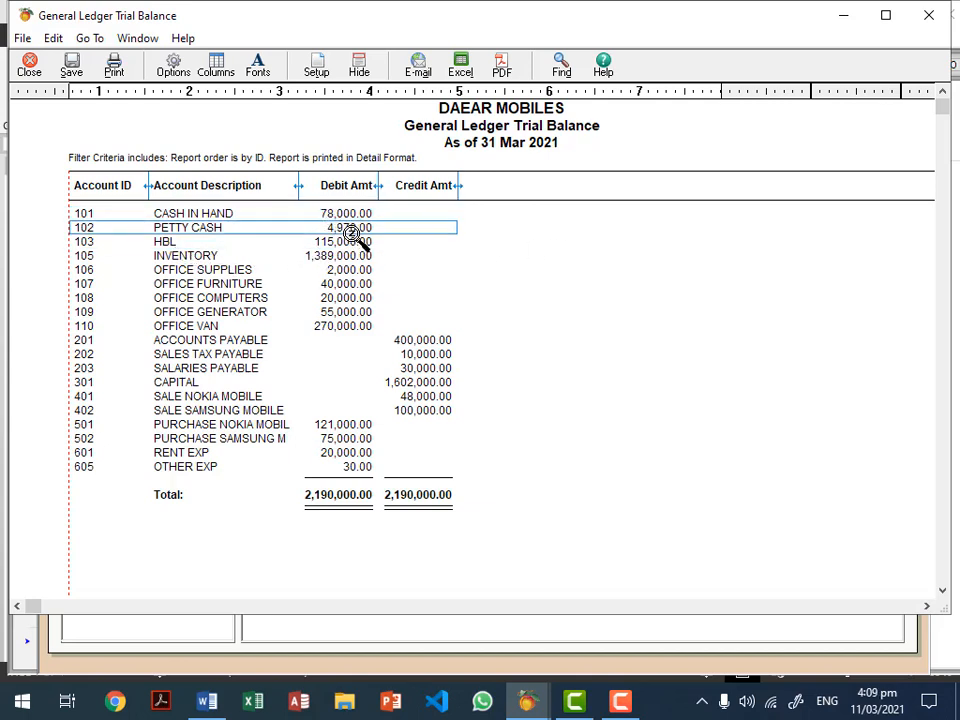
{"action": "left_click", "coordinate": [354, 256]}
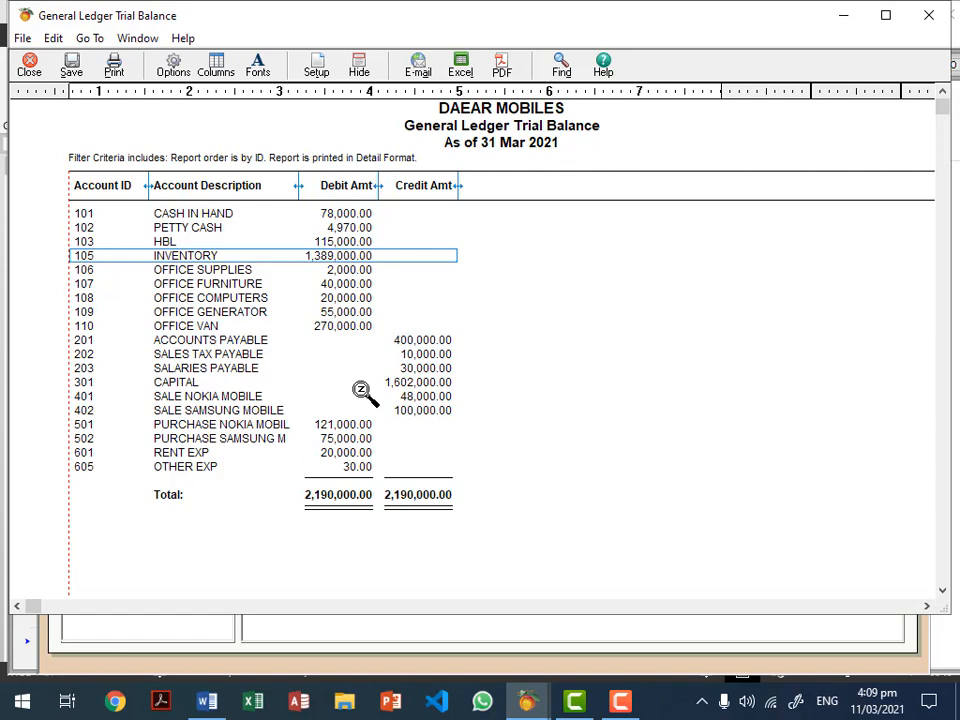
{"action": "key", "text": "Escape"}
{"action": "key", "text": "Escape"}
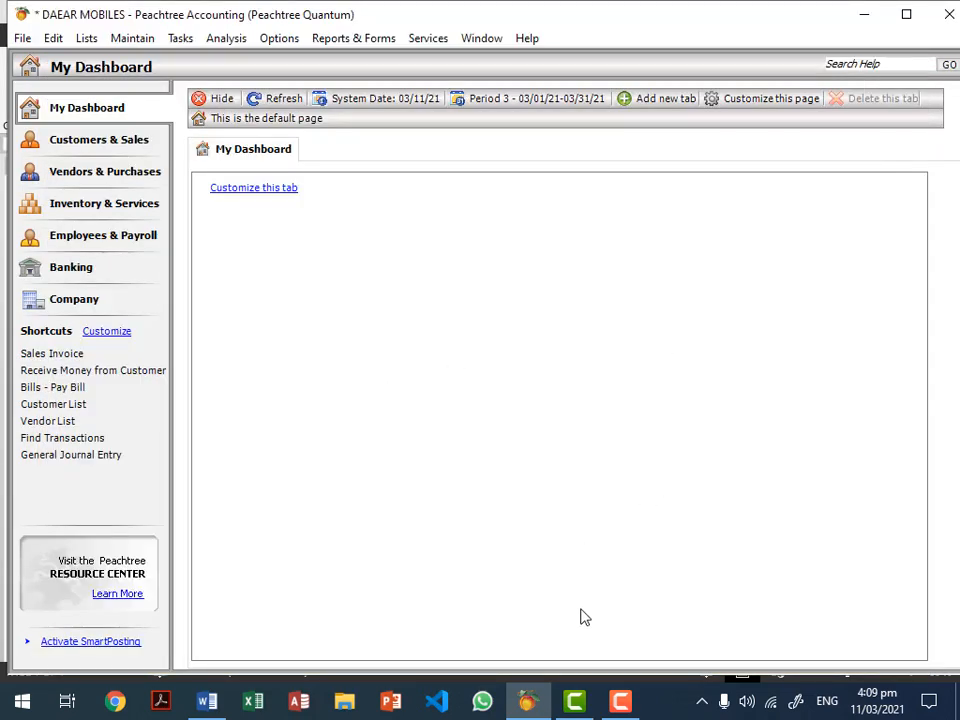
{"action": "left_click", "coordinate": [620, 701]}
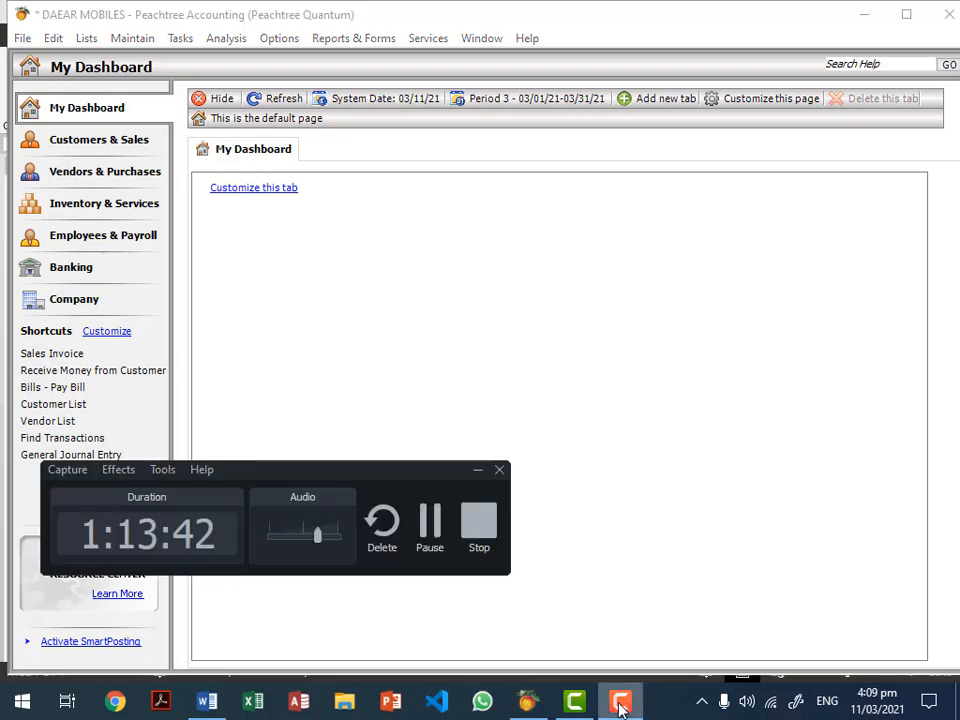